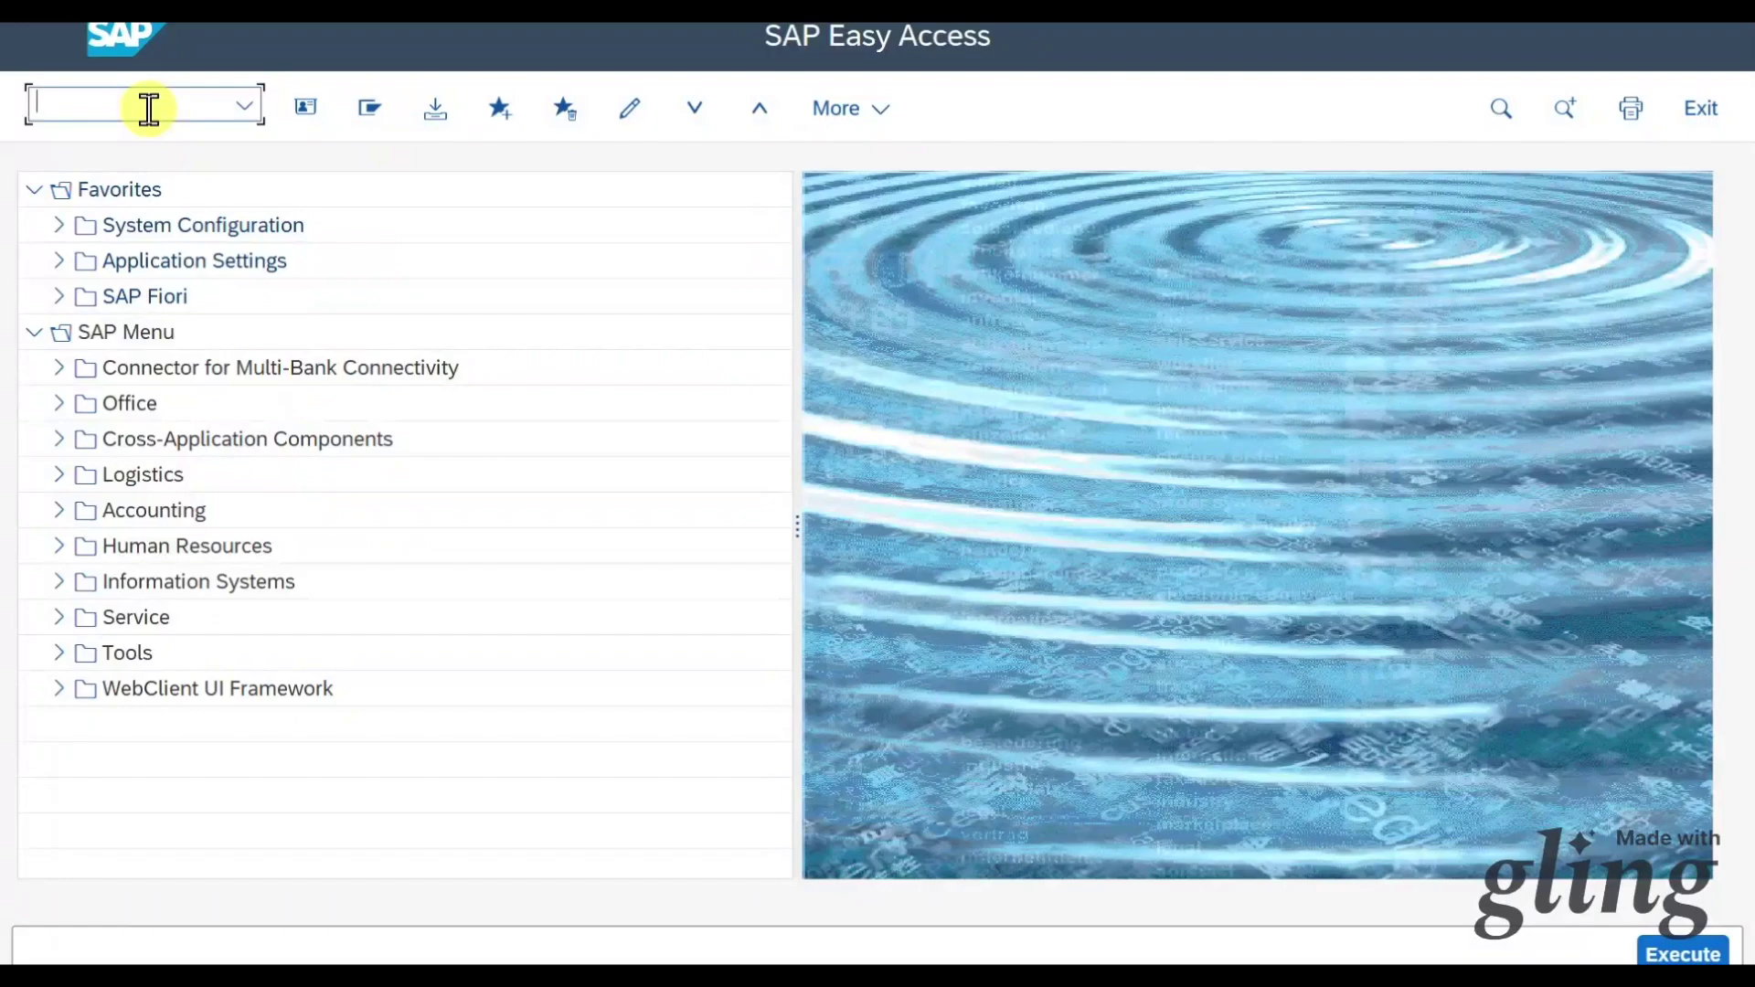
Open the IMG structure and expand Financial Accounting > Accounts Receivable and Accounts Payable > Business Transactions > Outgoing Payments > Outgoing Payments Global Settings.
key(Return)
click(364, 119)
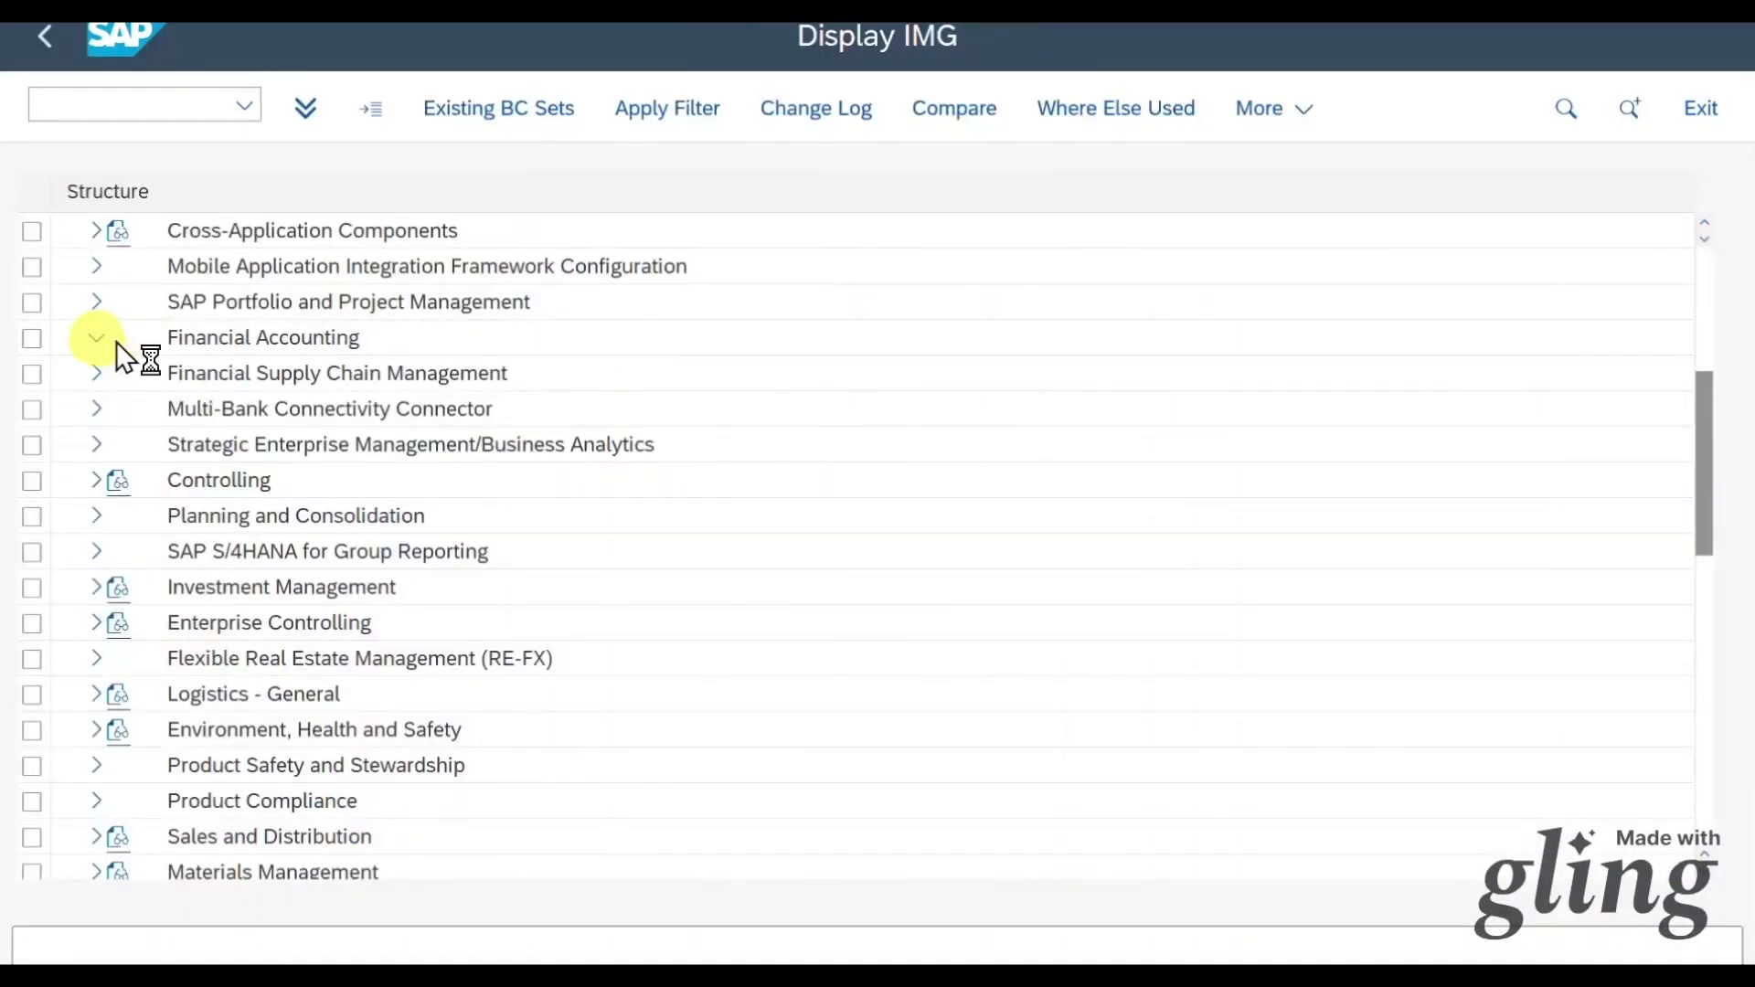
click(118, 445)
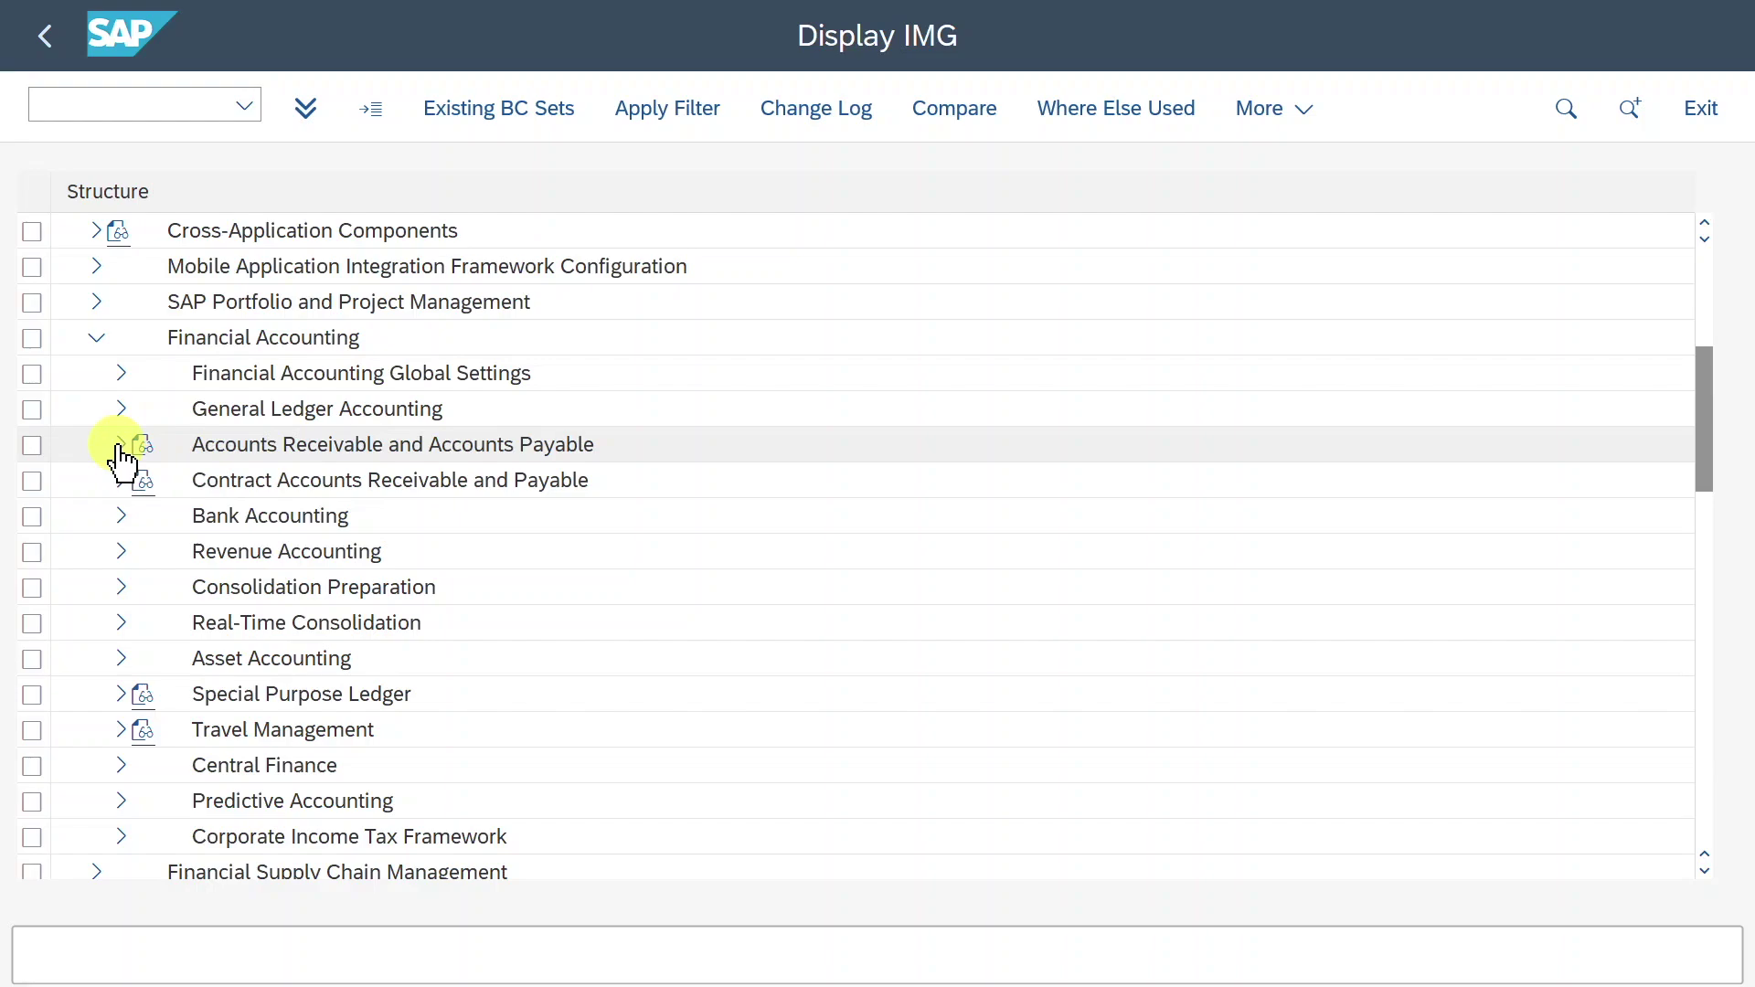
click(145, 516)
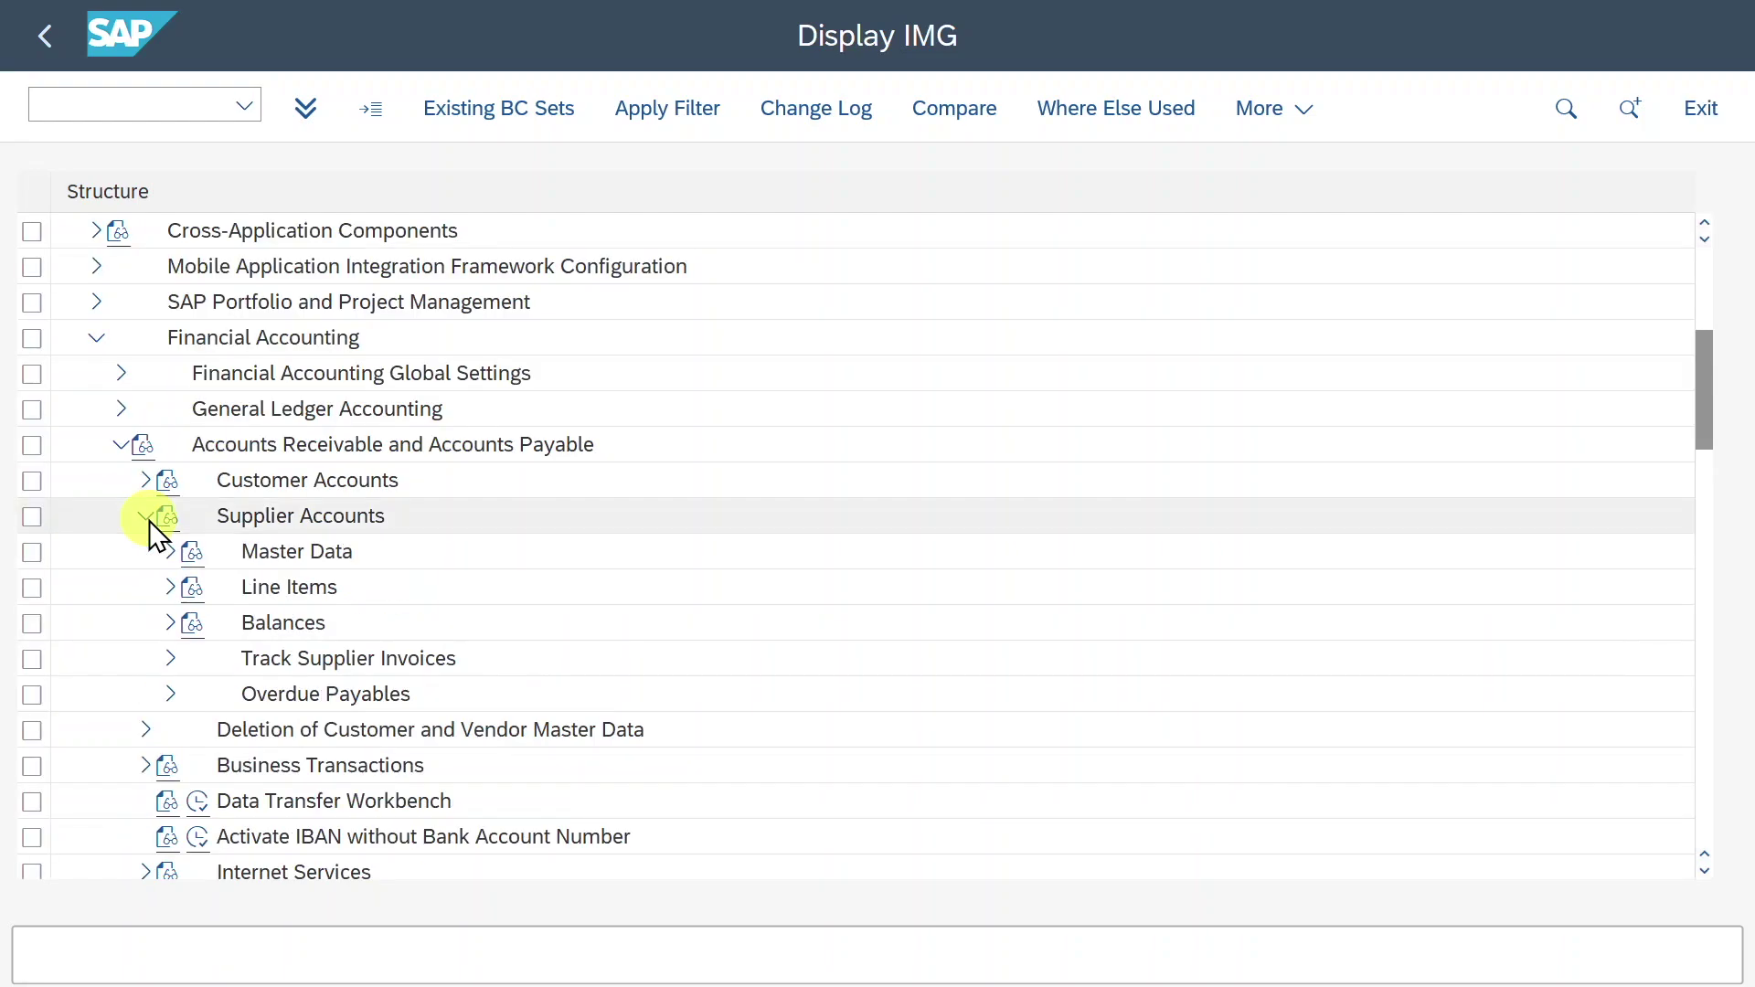
click(146, 516)
click(144, 588)
click(170, 377)
click(189, 414)
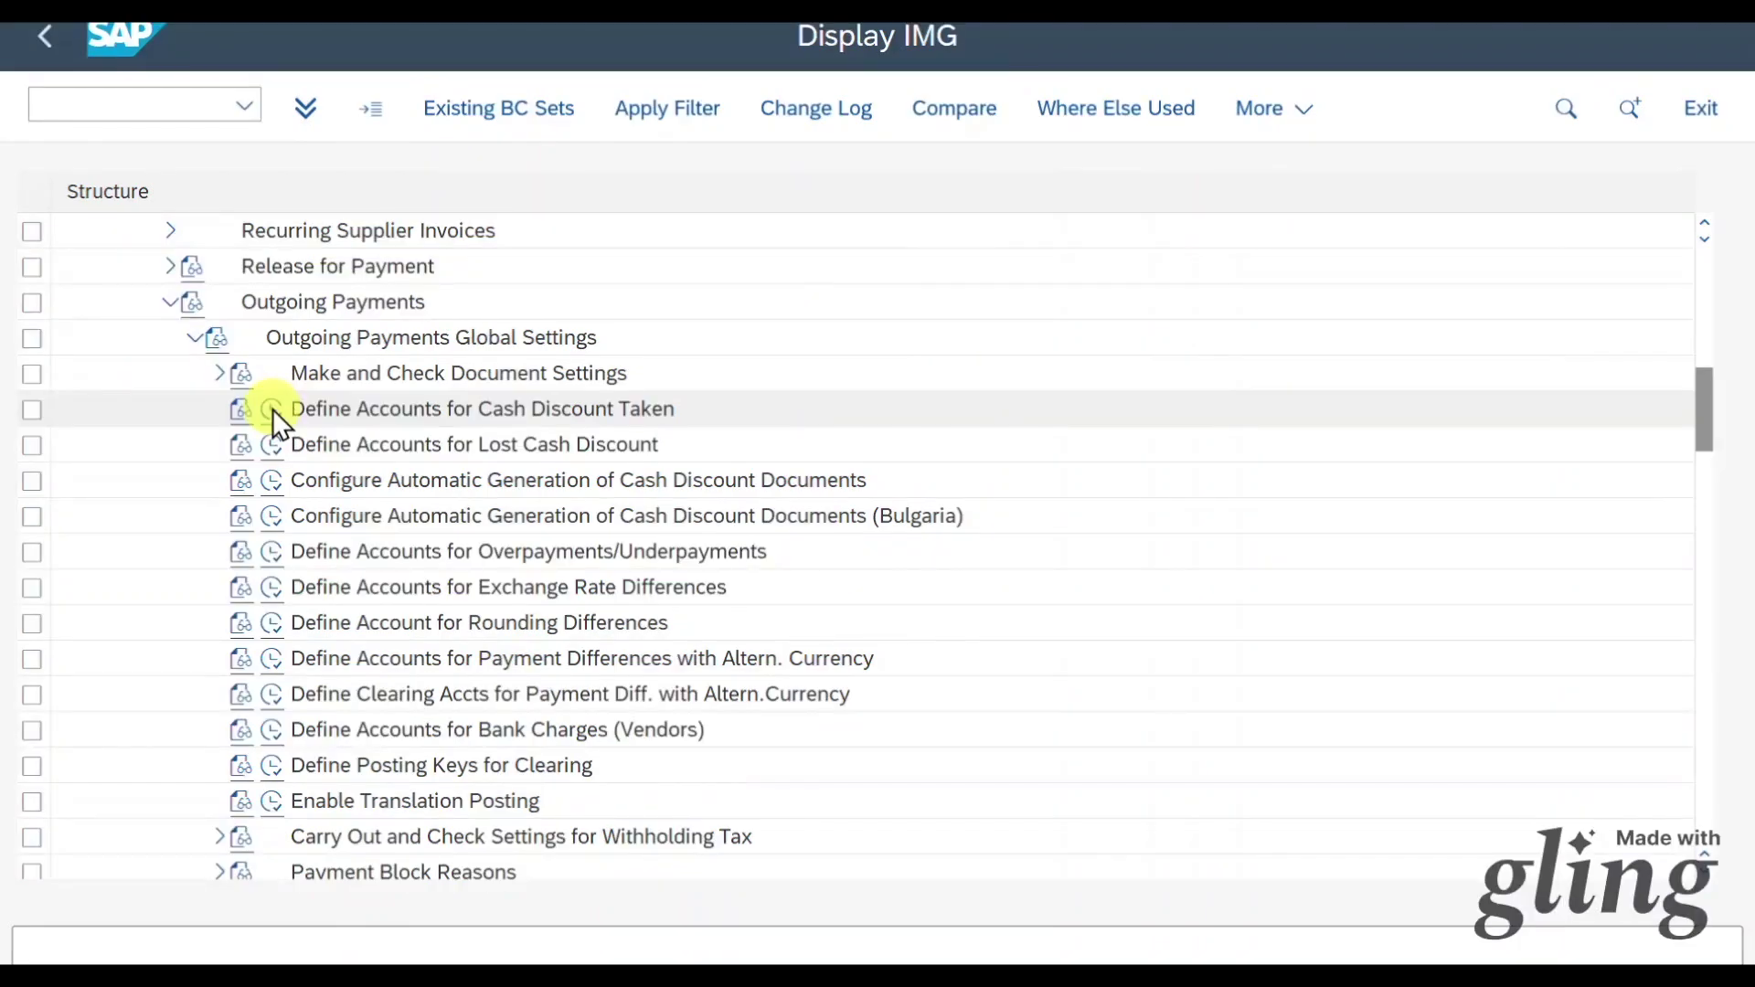
Look up the account under Define Accounts for Cash Discount Taken and note it in Notepad as "Cash Discount Received:" beneath "Gross Method:".
click(272, 410)
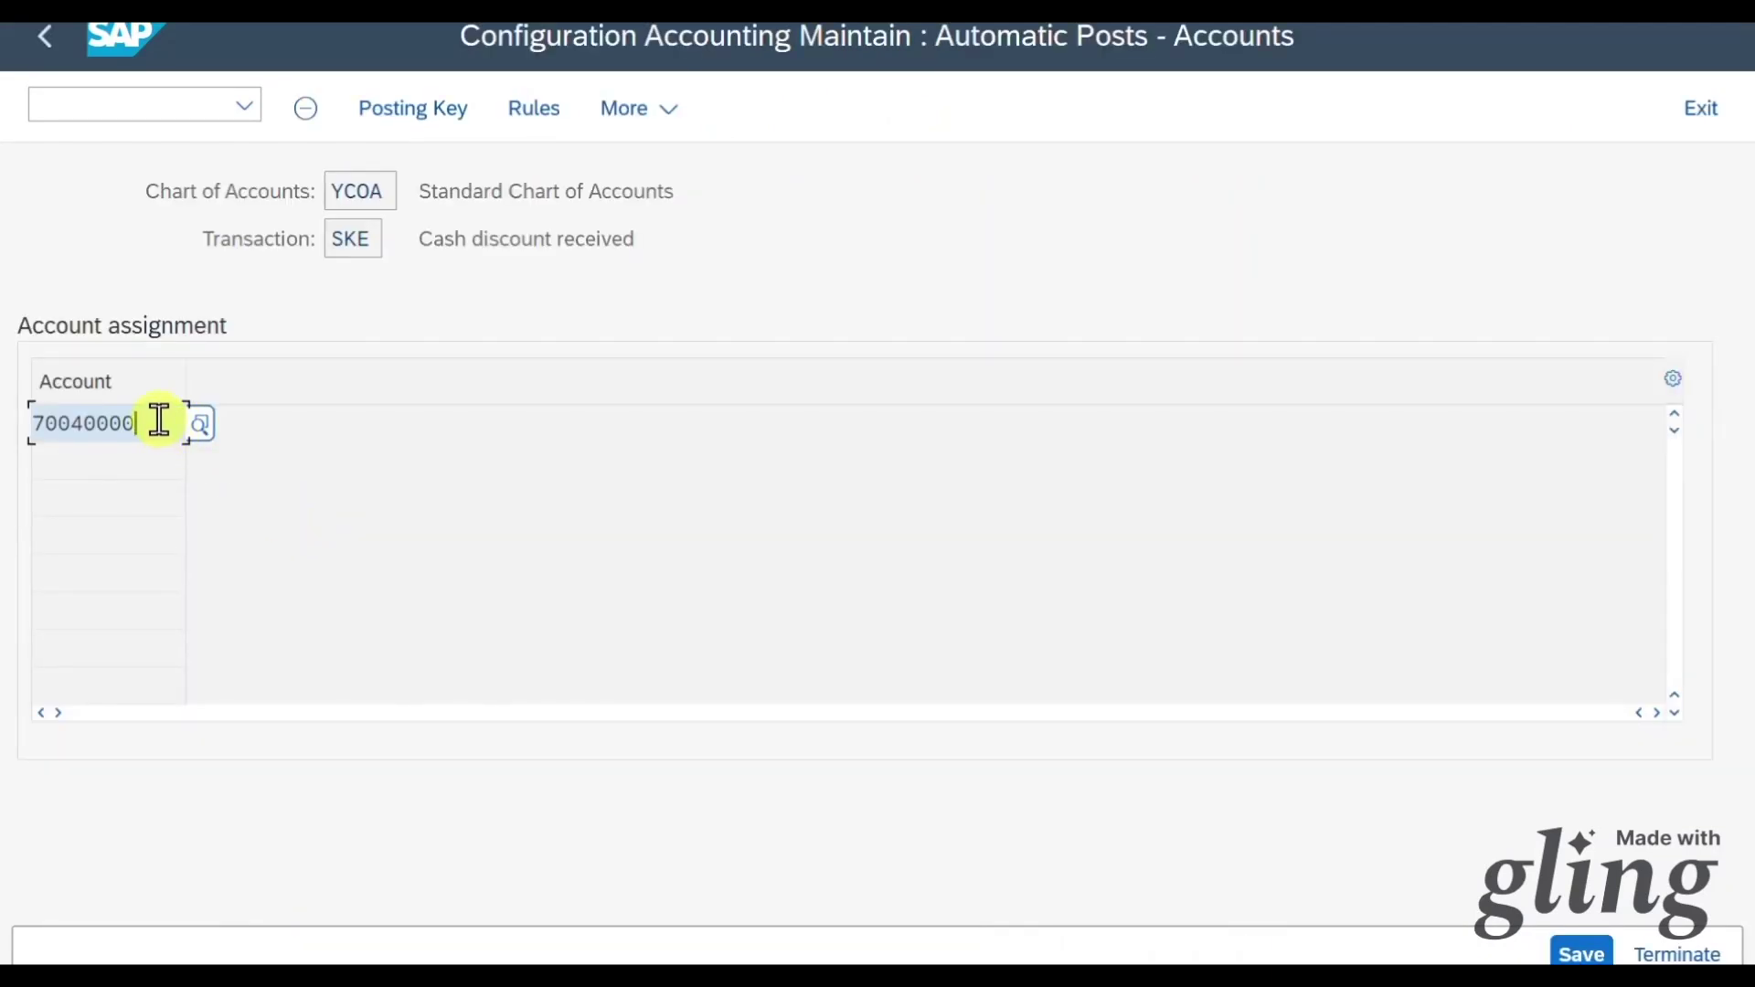
click(524, 946)
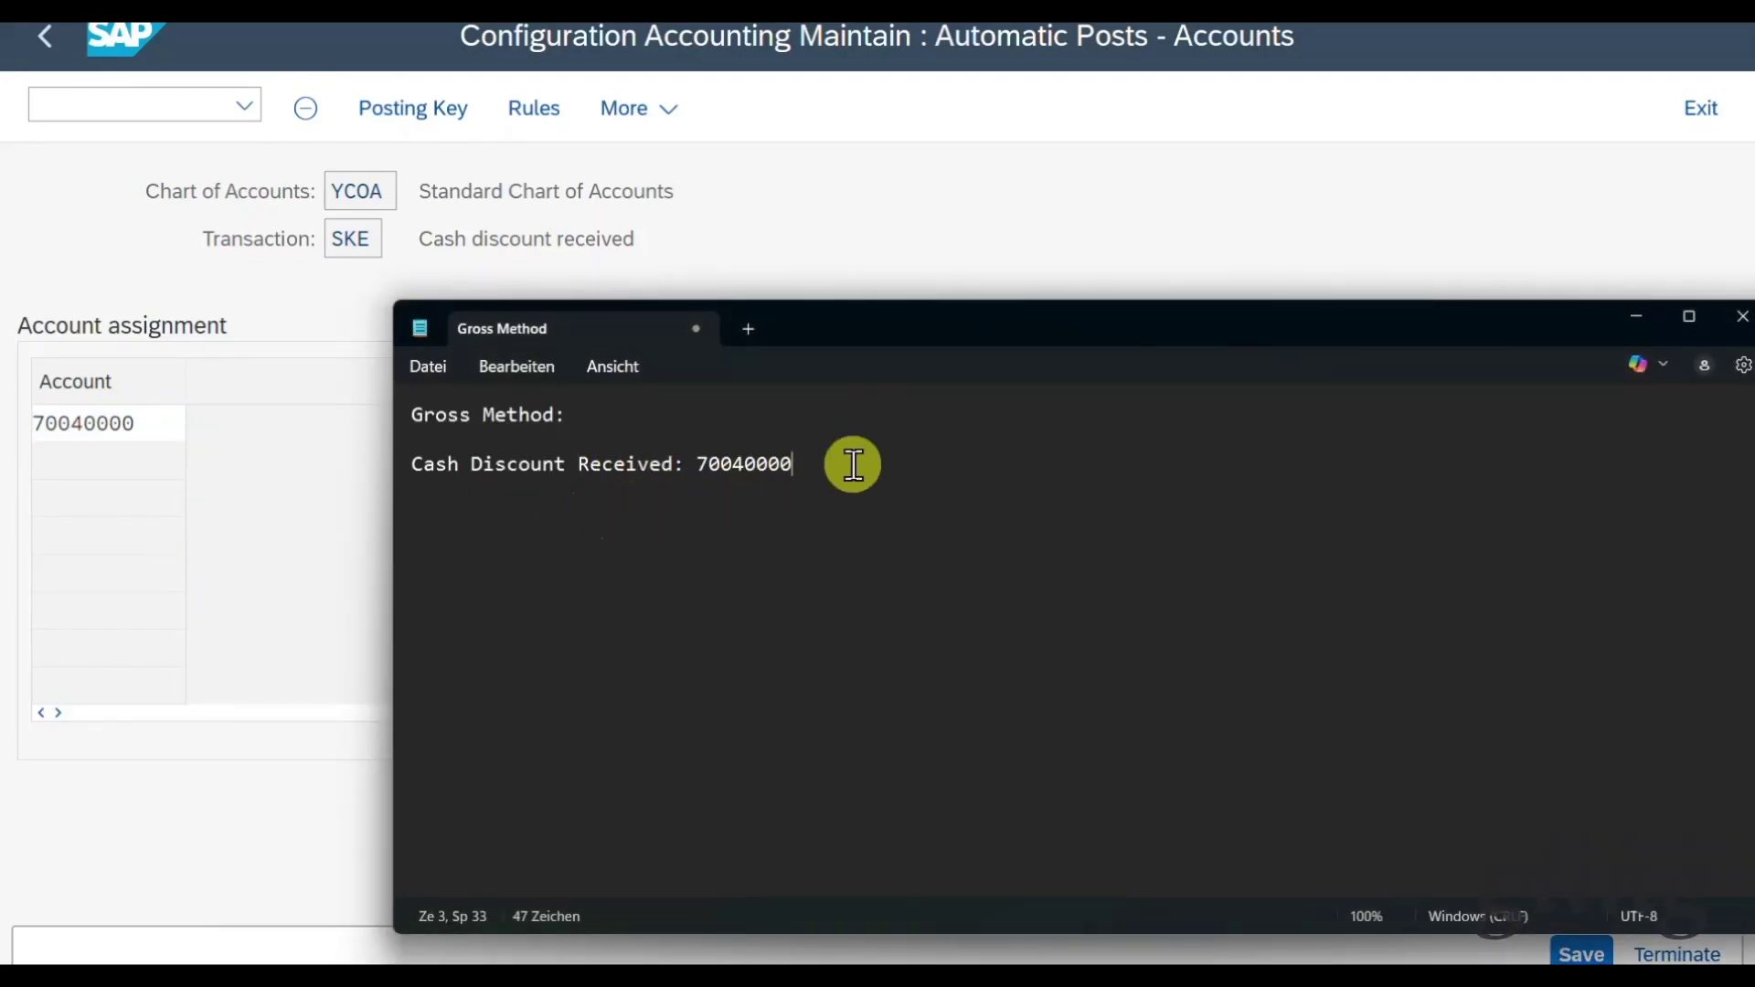
key(Return)
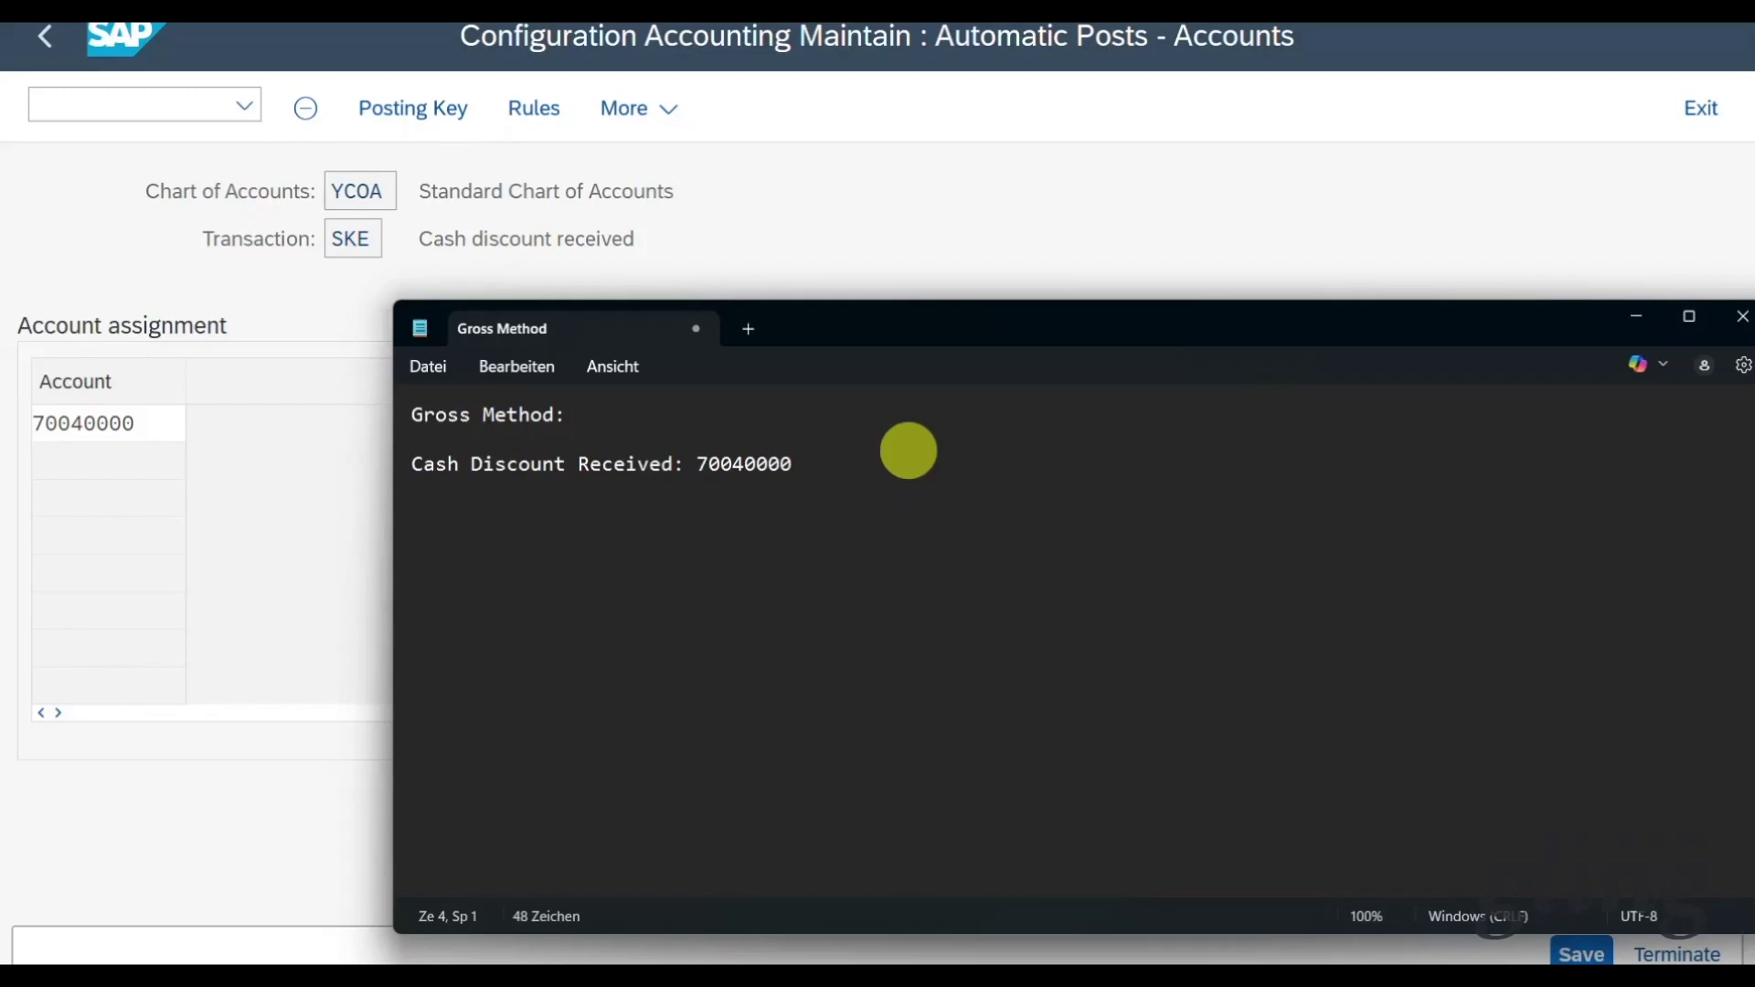
click(305, 108)
click(47, 40)
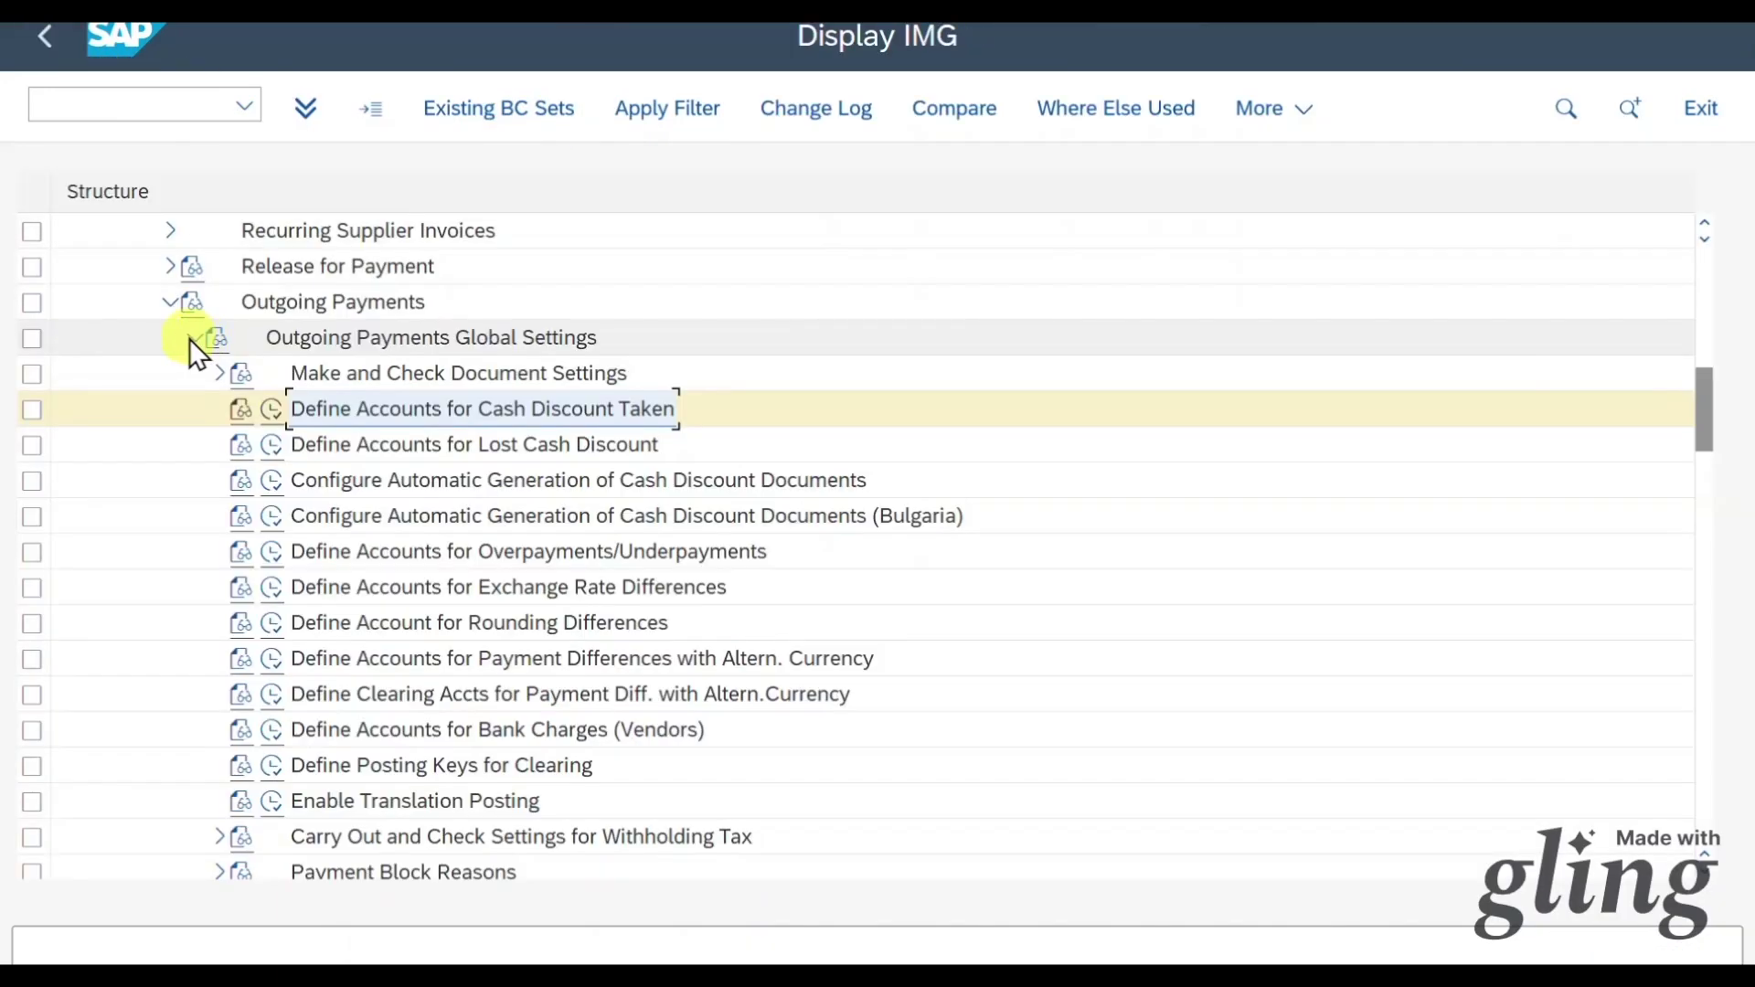
Open Define Accounts for Cash Discount Granted under Incoming Payments > Incoming Payments Global Settings for chart of accounts YCOA.
click(170, 303)
click(194, 409)
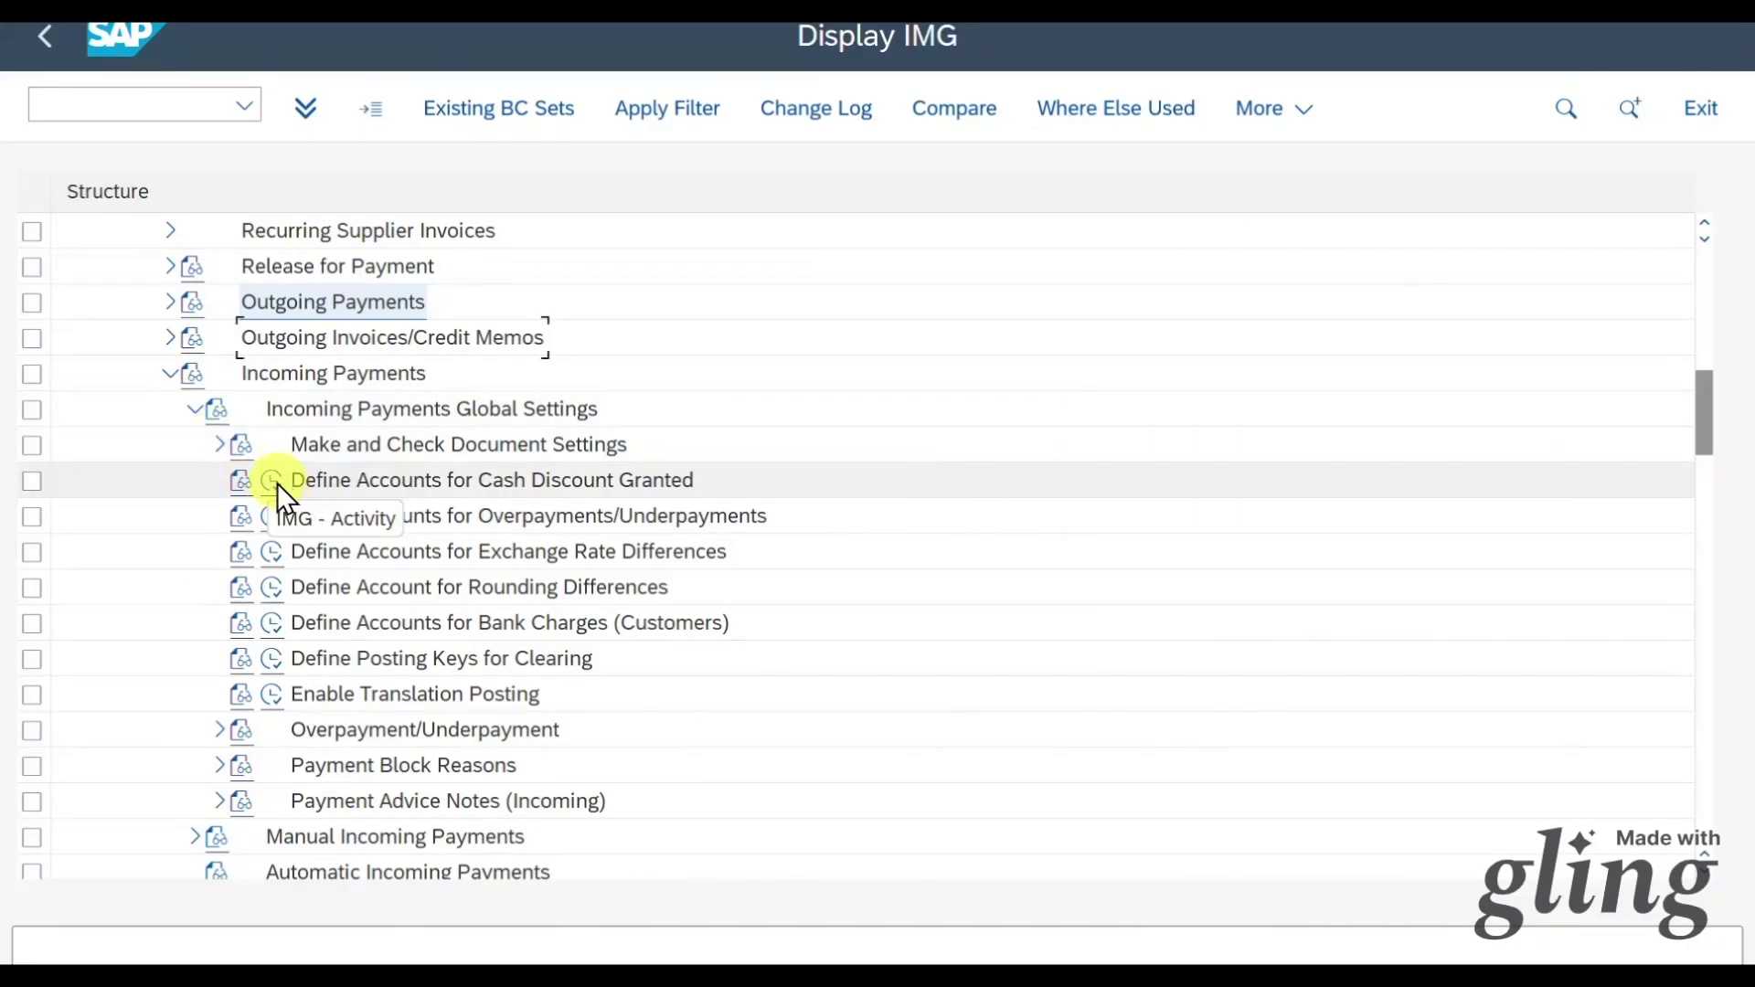
click(272, 481)
click(883, 921)
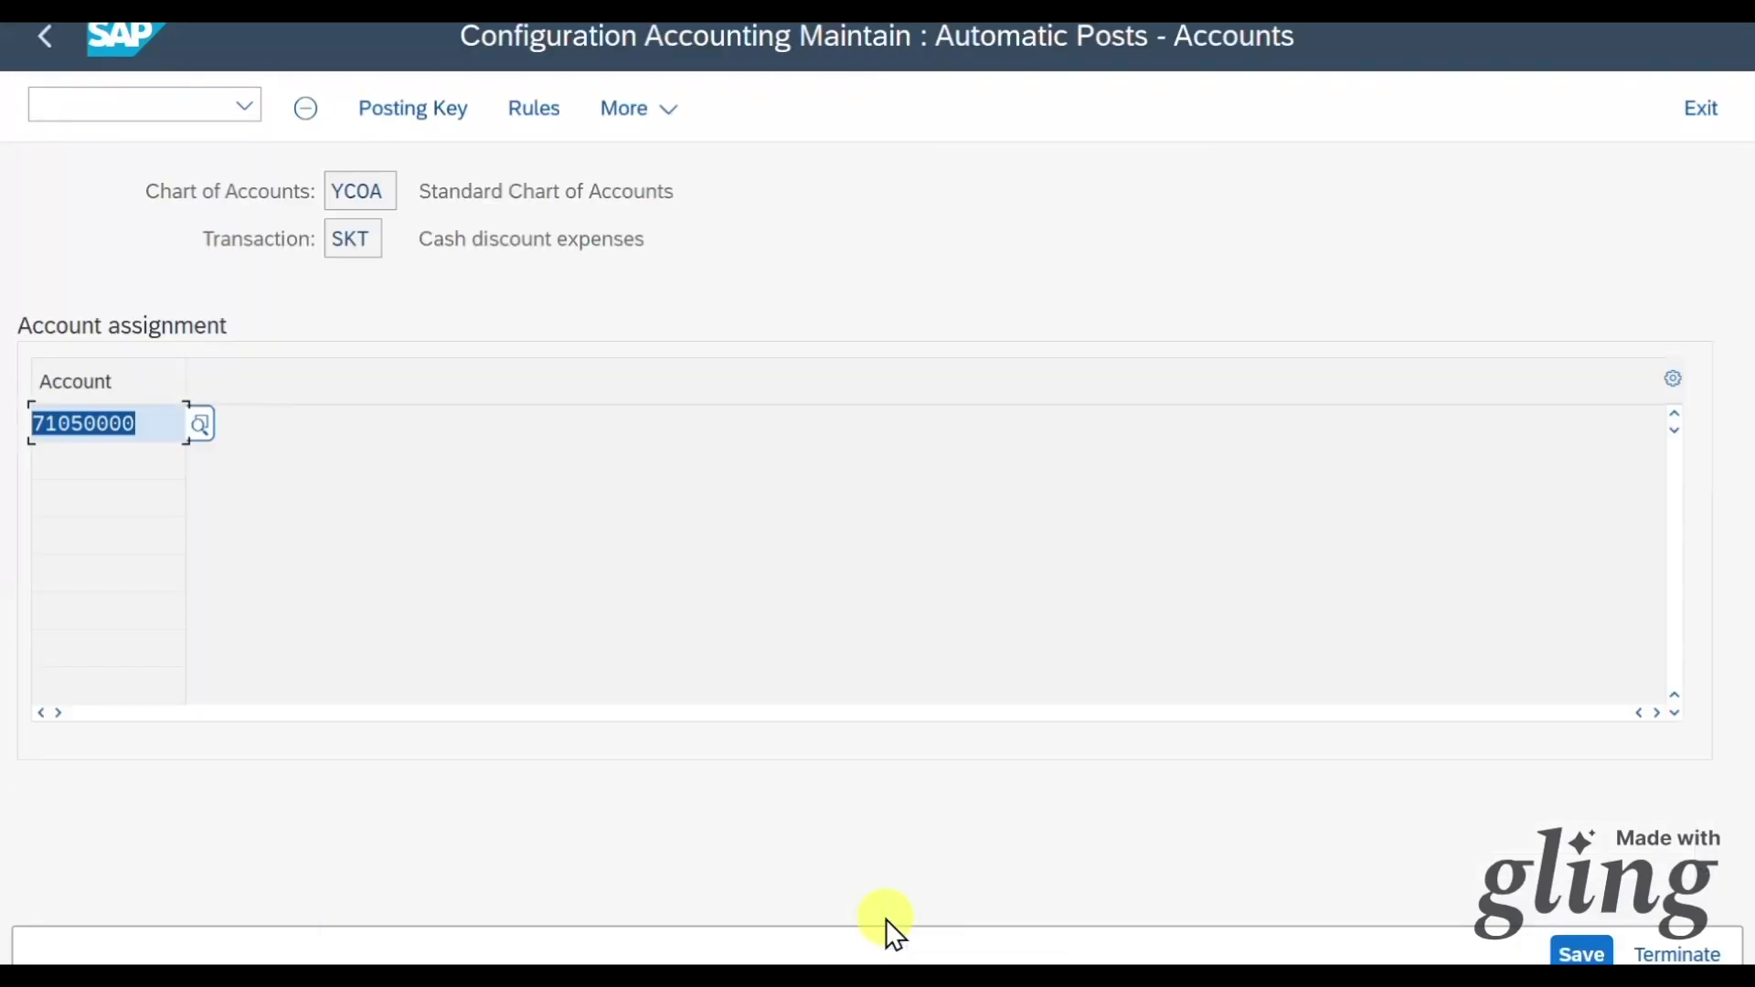
Add a "Cash Discount Expenses:" line with the assigned G/L account below the Cash Discount Received line in Notepad.
click(1239, 977)
click(961, 327)
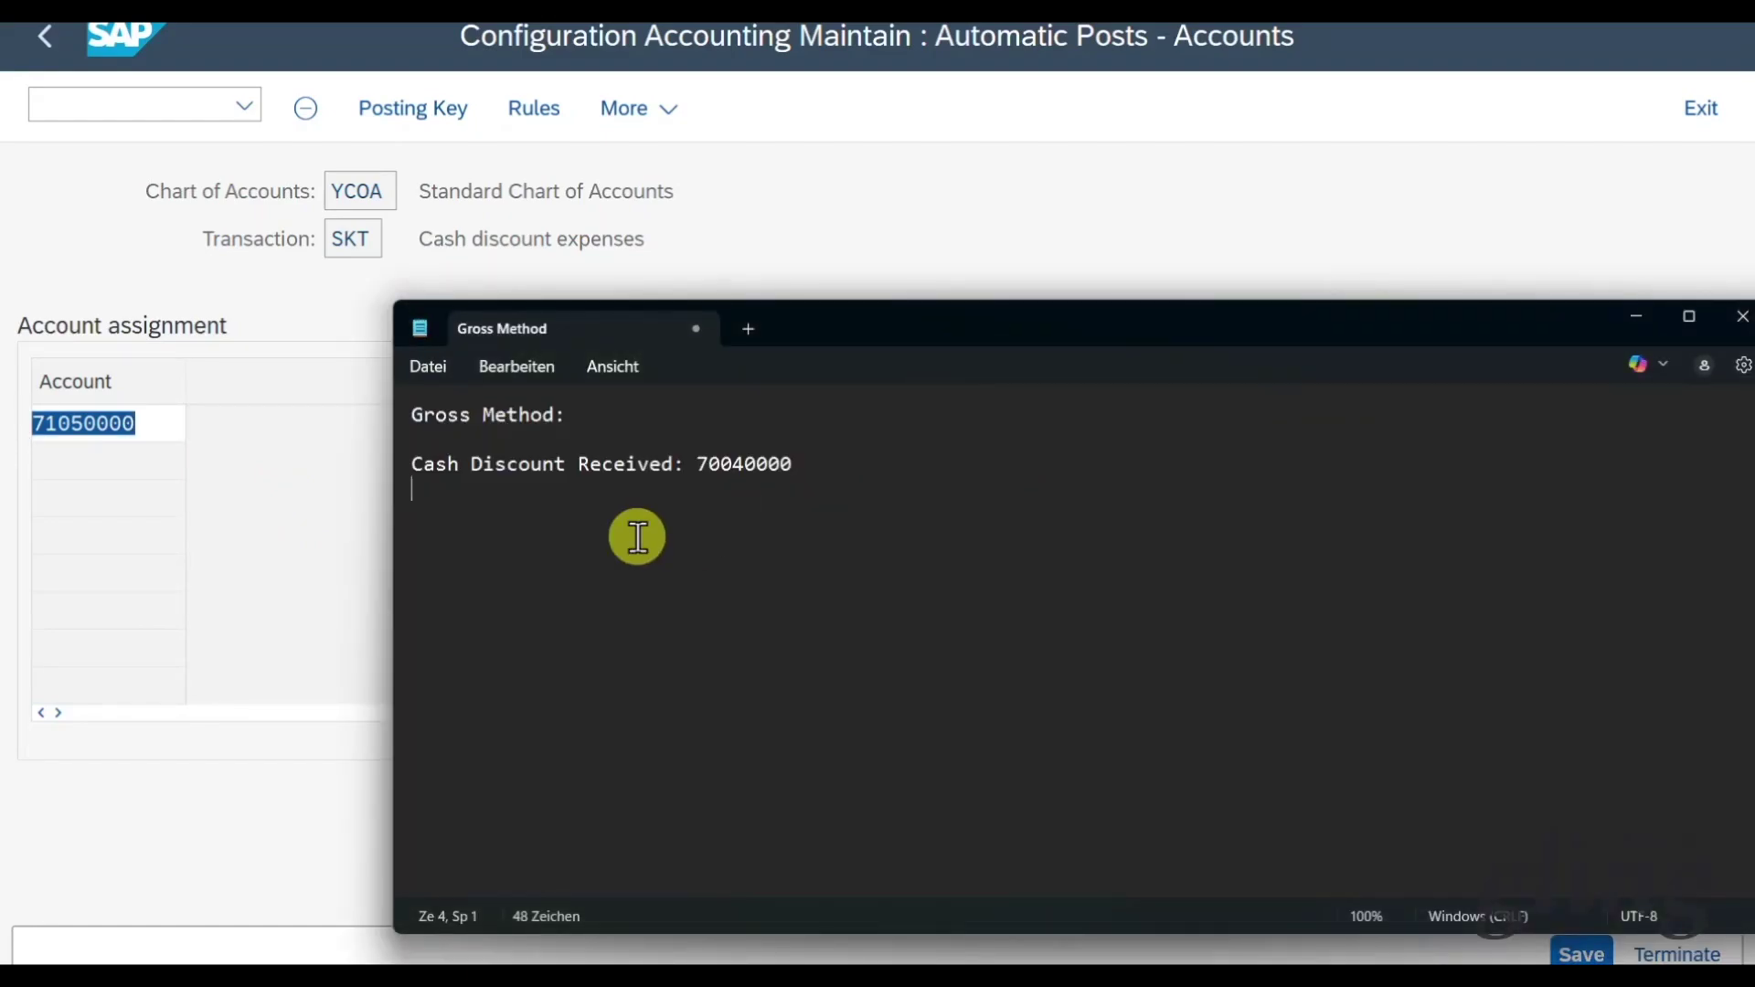
text(Cash Discount Expenses: 71)
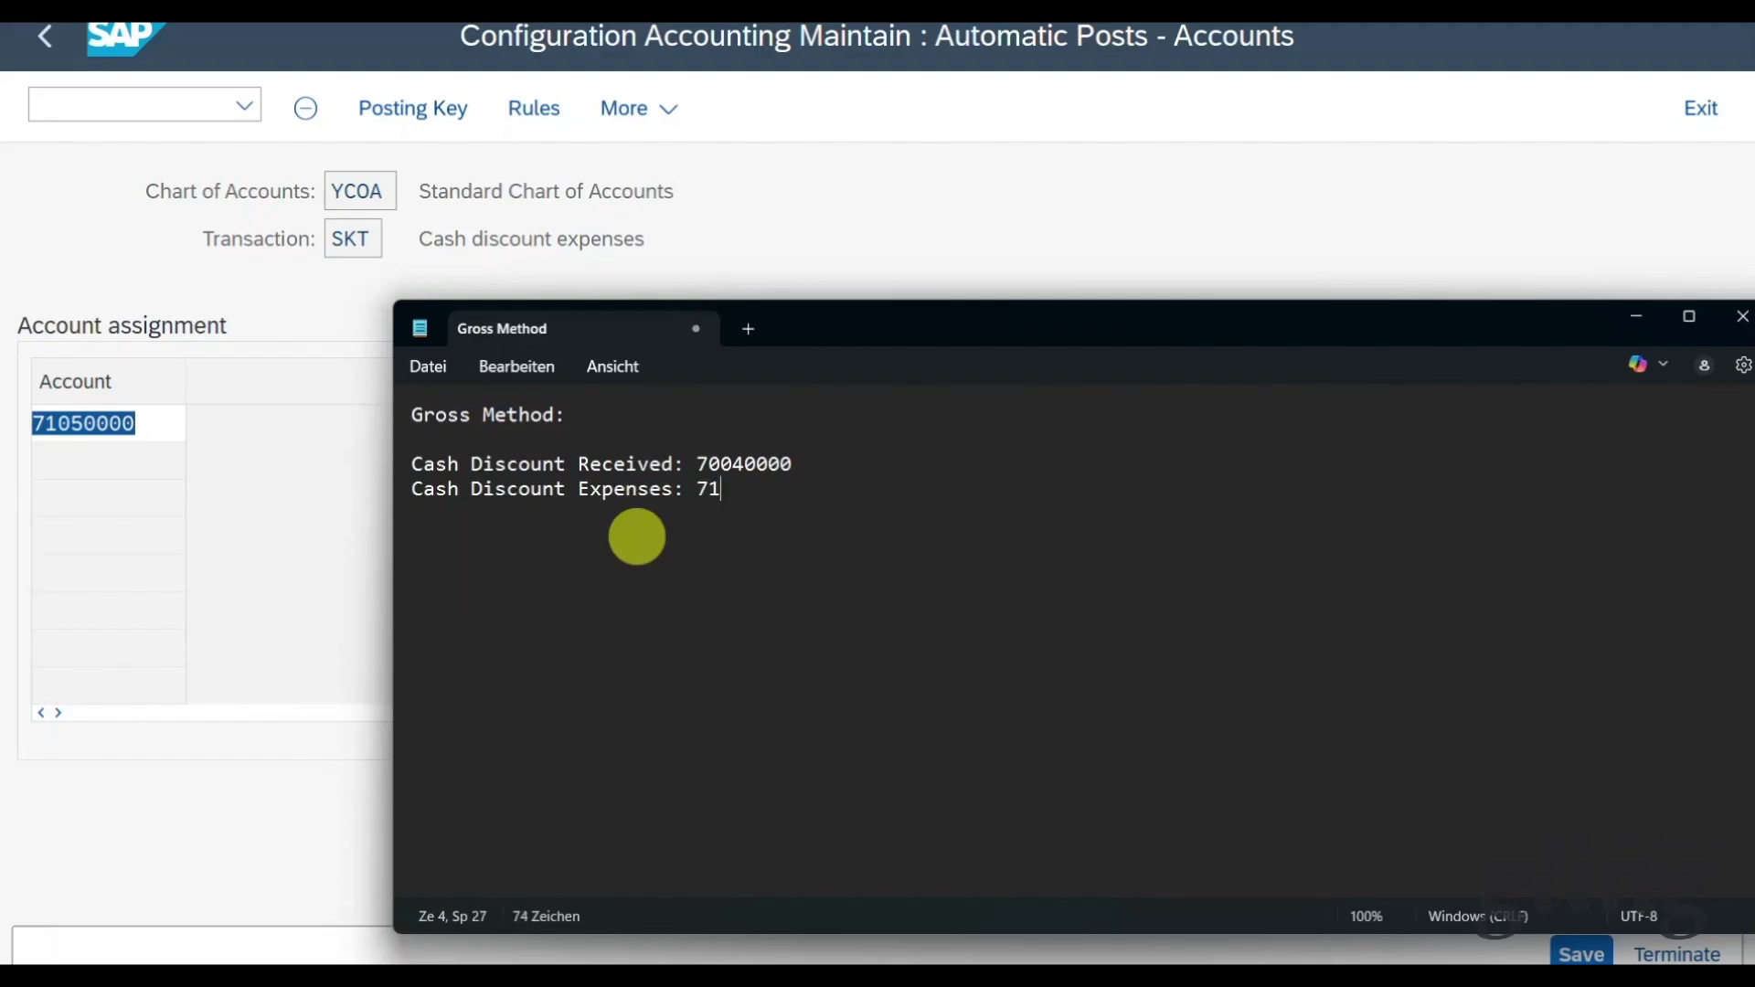
text(050000)
Add the remark "--> cash discount deduction at payment" below the two gross method accounts in the notes.
click(407, 468)
key(shift+End)
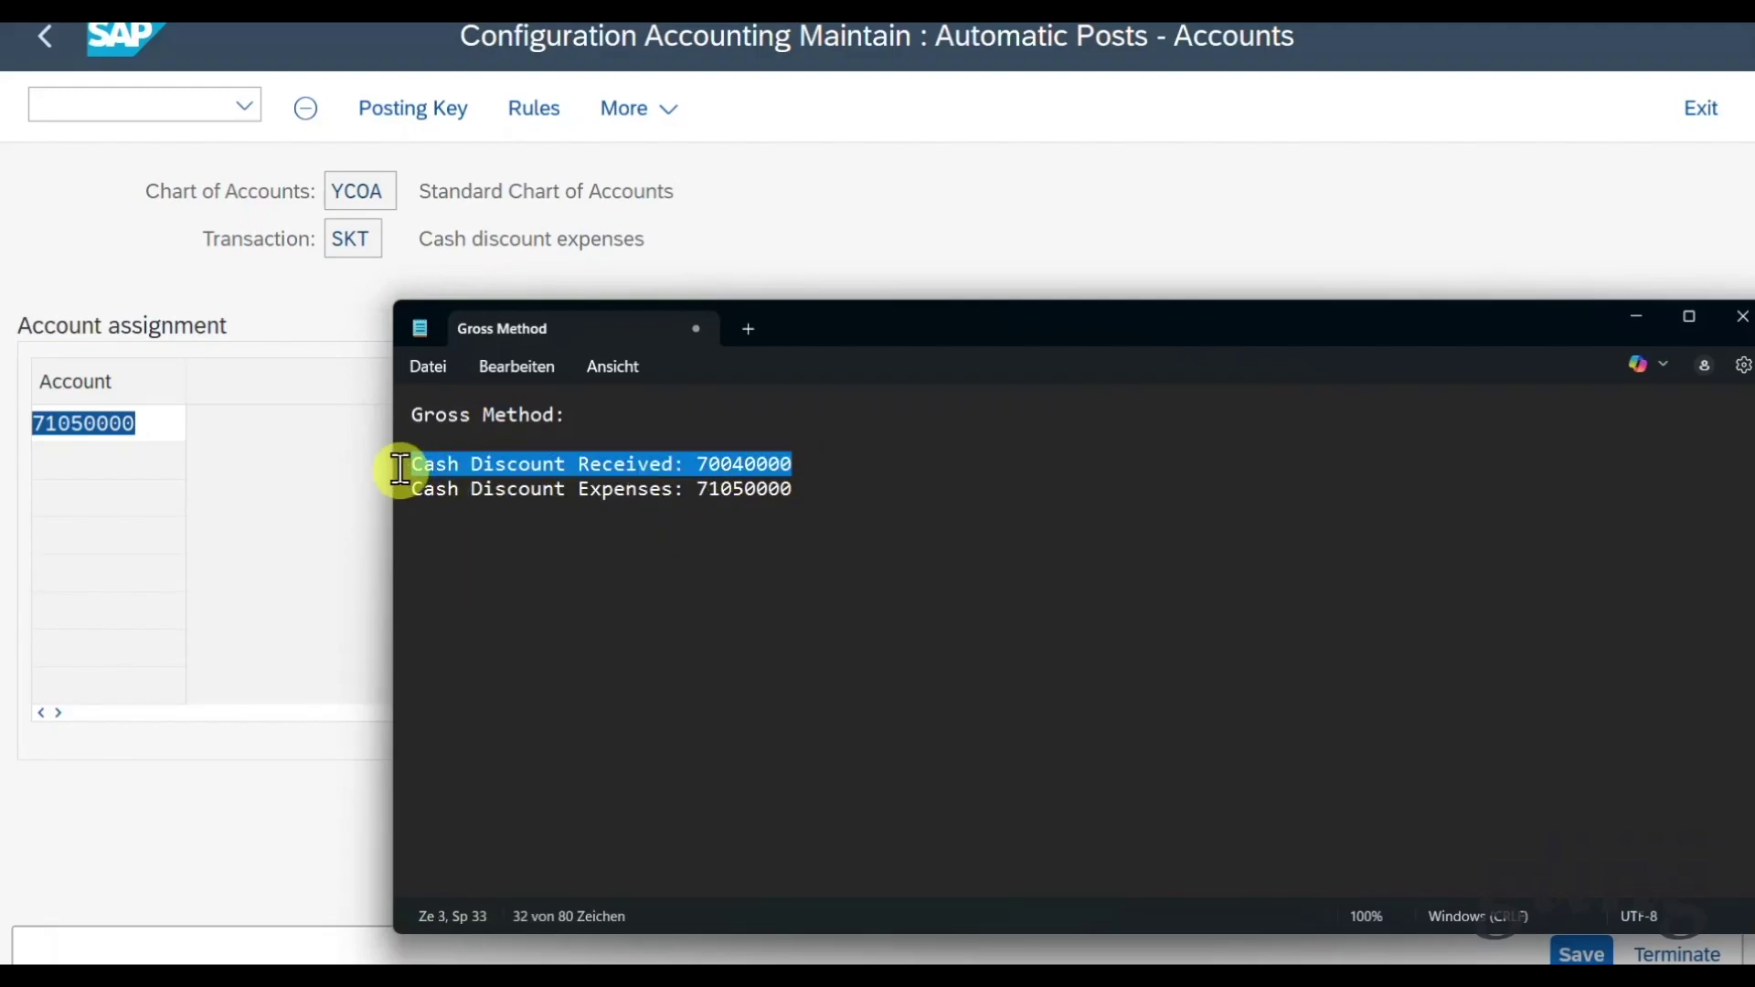
click(518, 482)
click(407, 493)
key(shift+End)
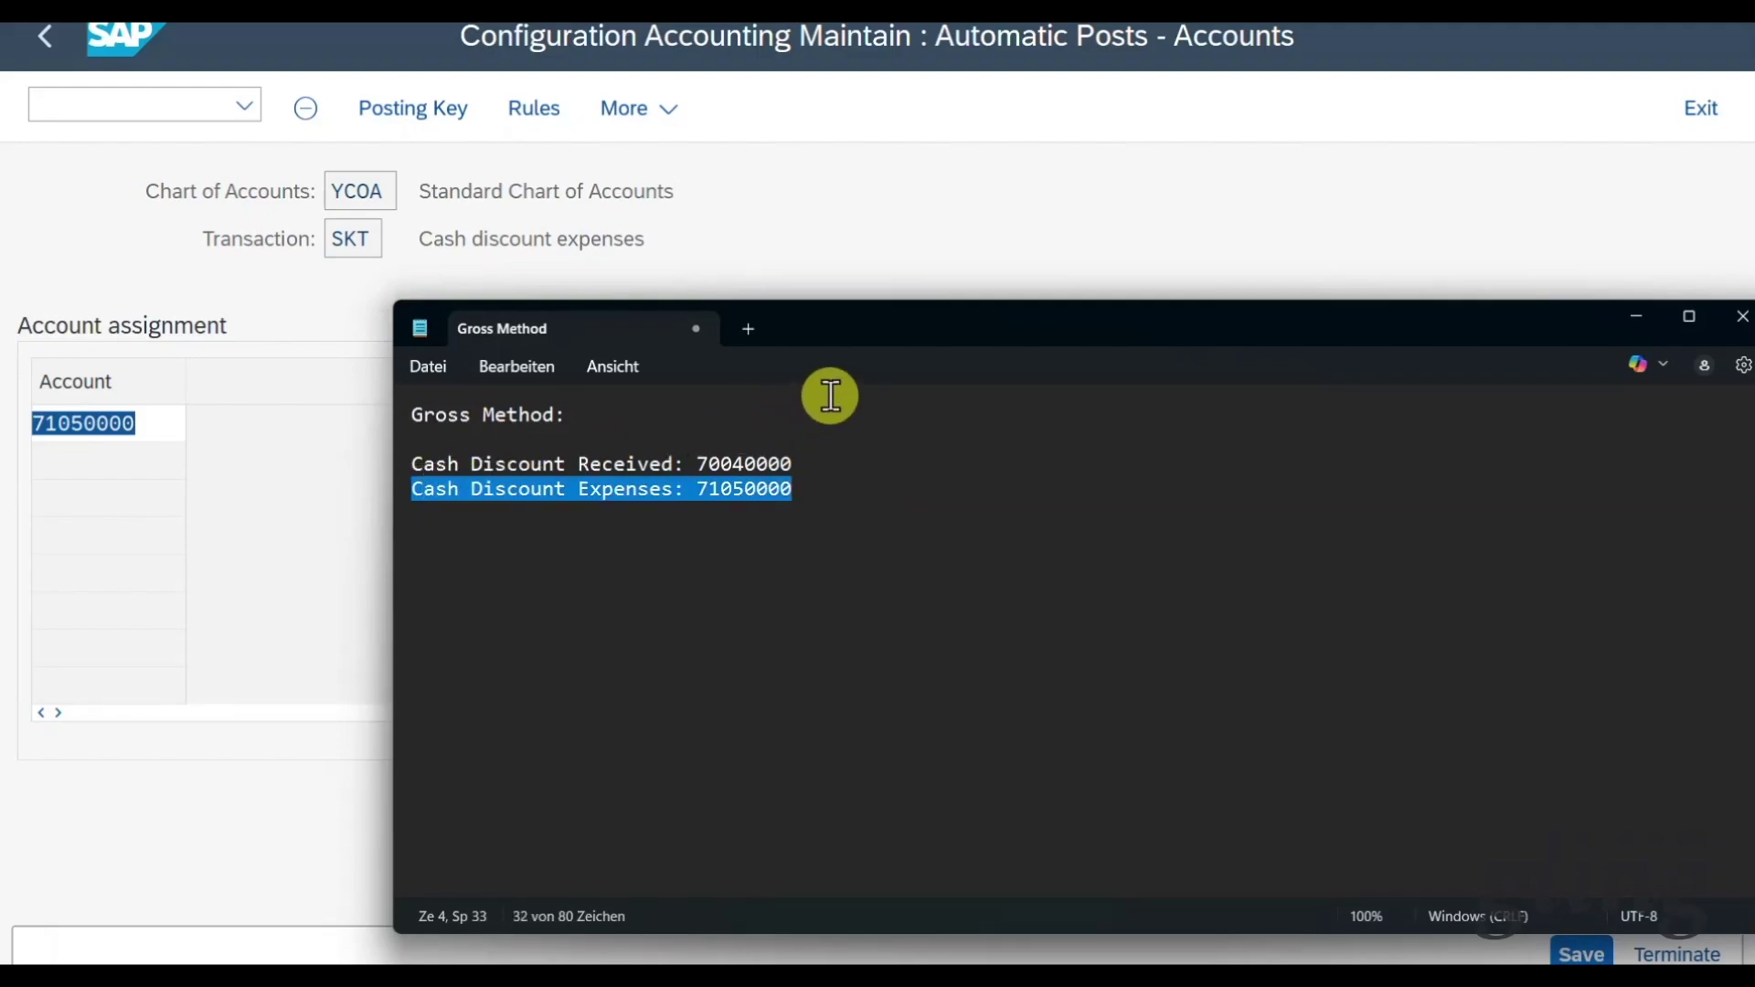
key(End)
text(--> cash discount deduction at payment)
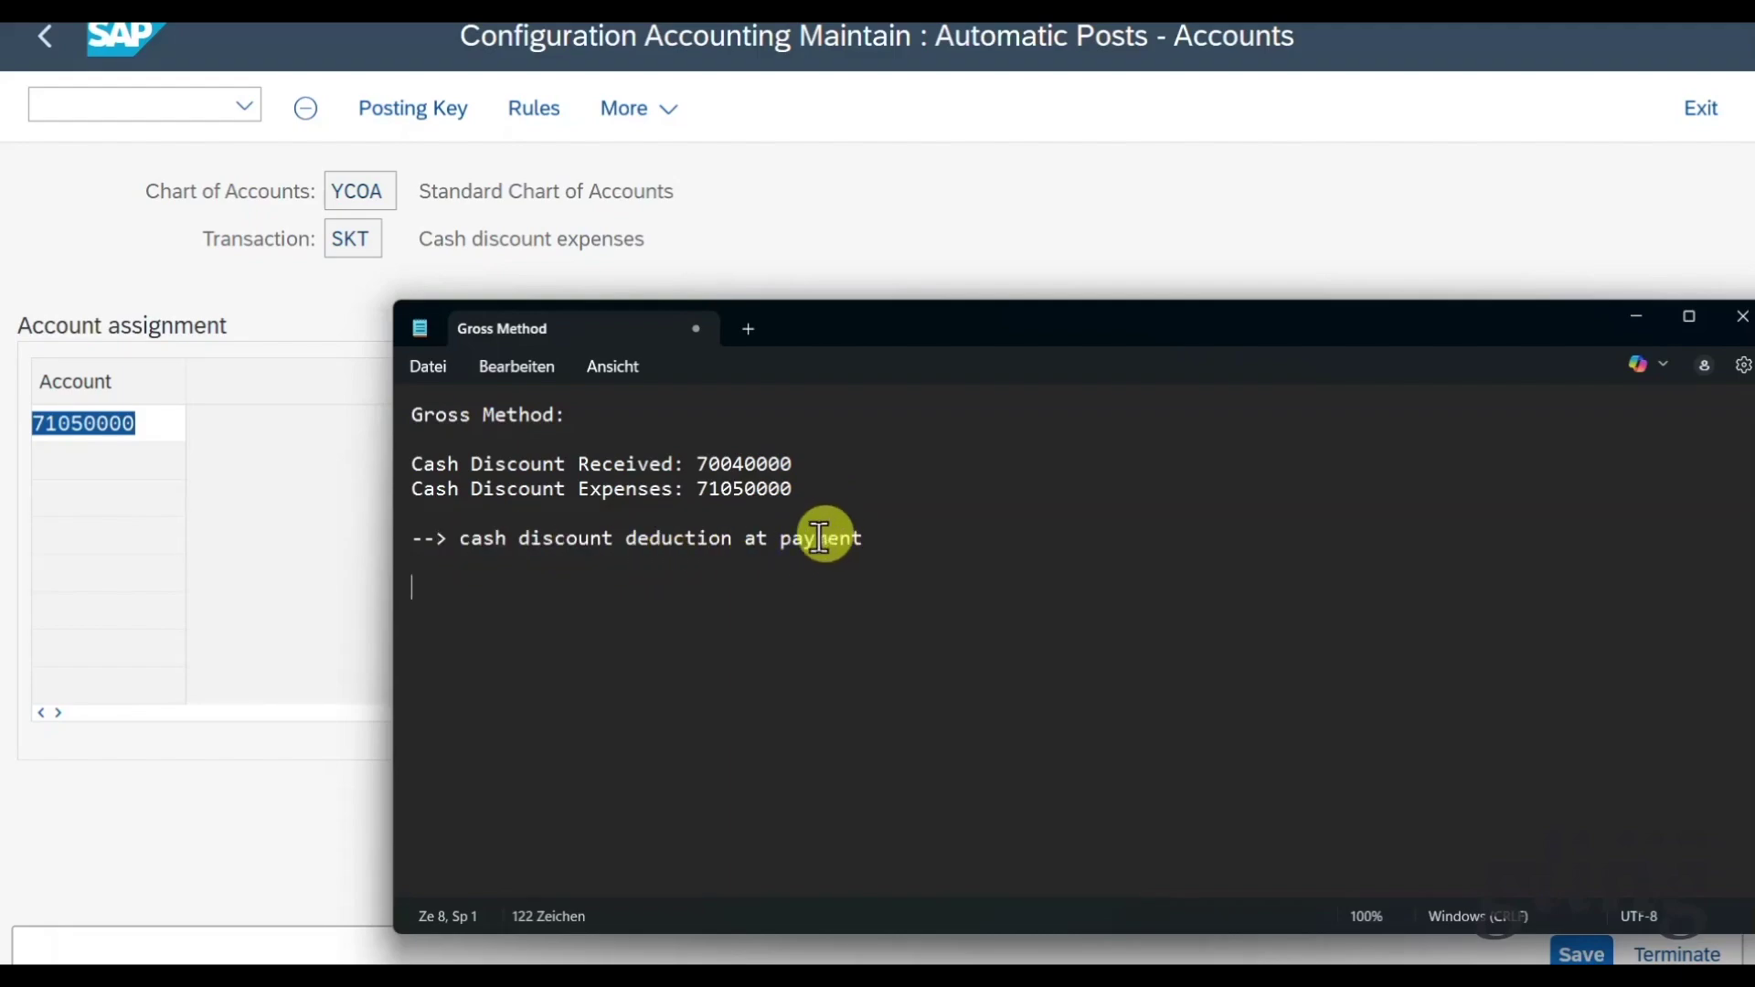
click(948, 203)
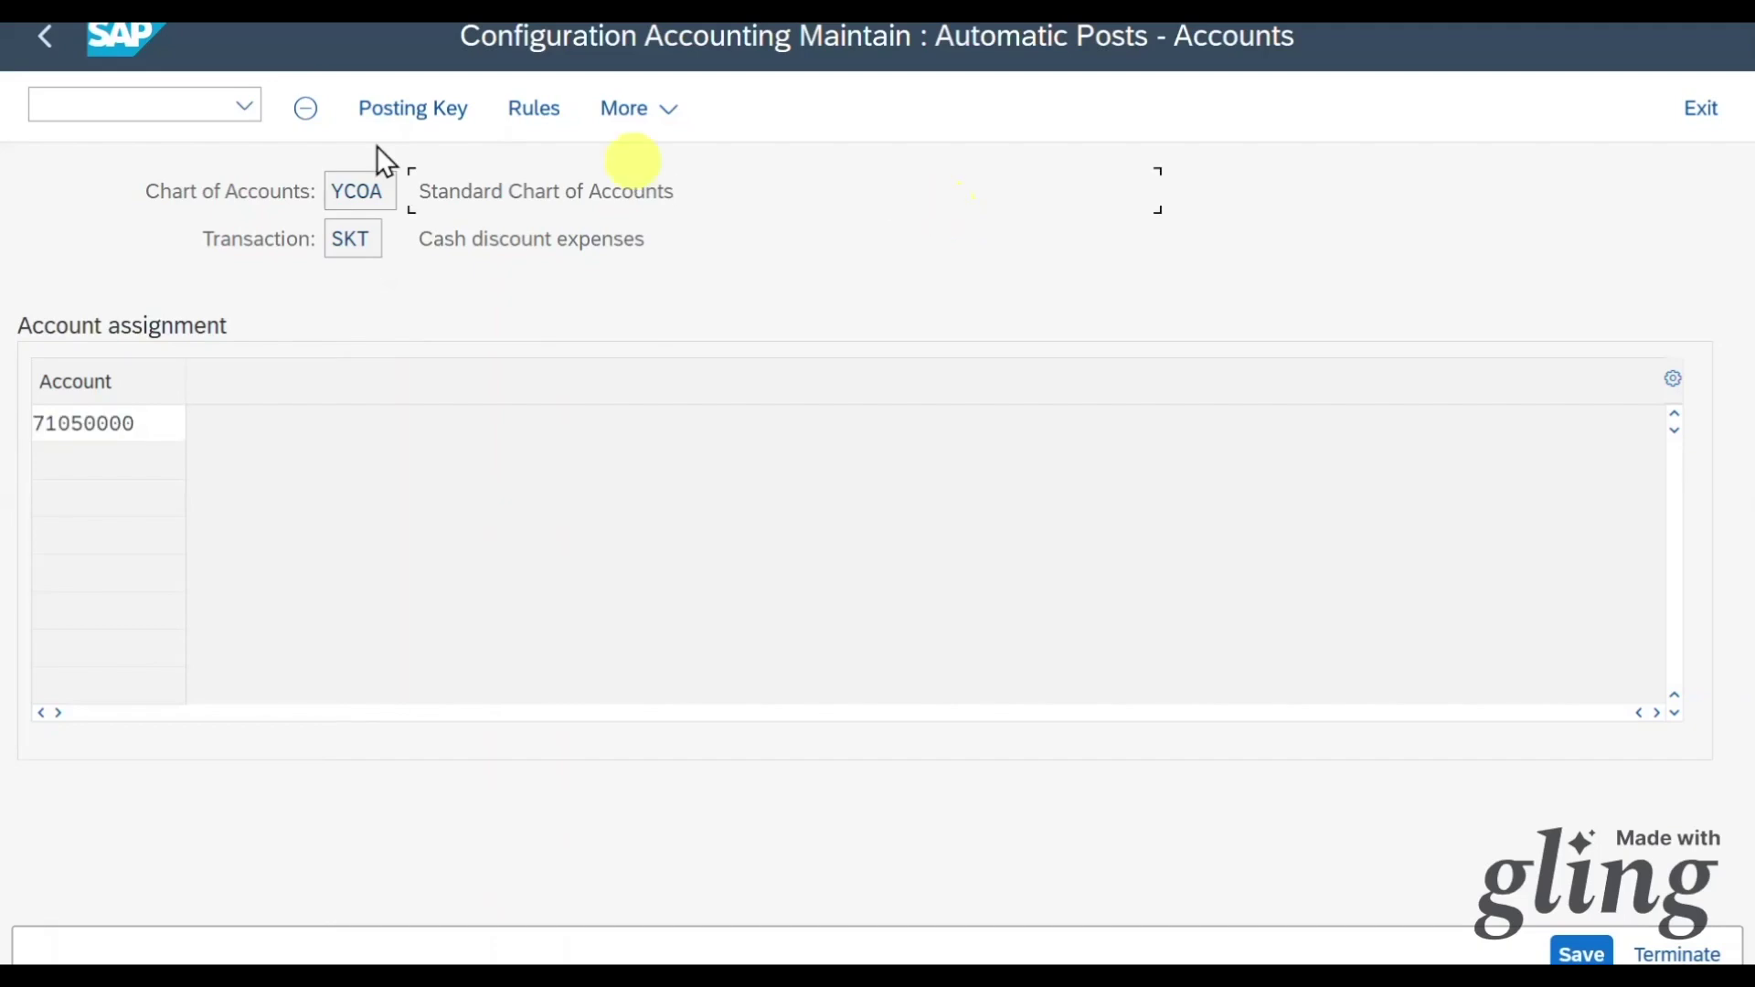
Open Define Account for Net Procedure under Incoming Invoices/Credit Memos for chart of accounts YCOA and check its assigned clearing account.
click(57, 50)
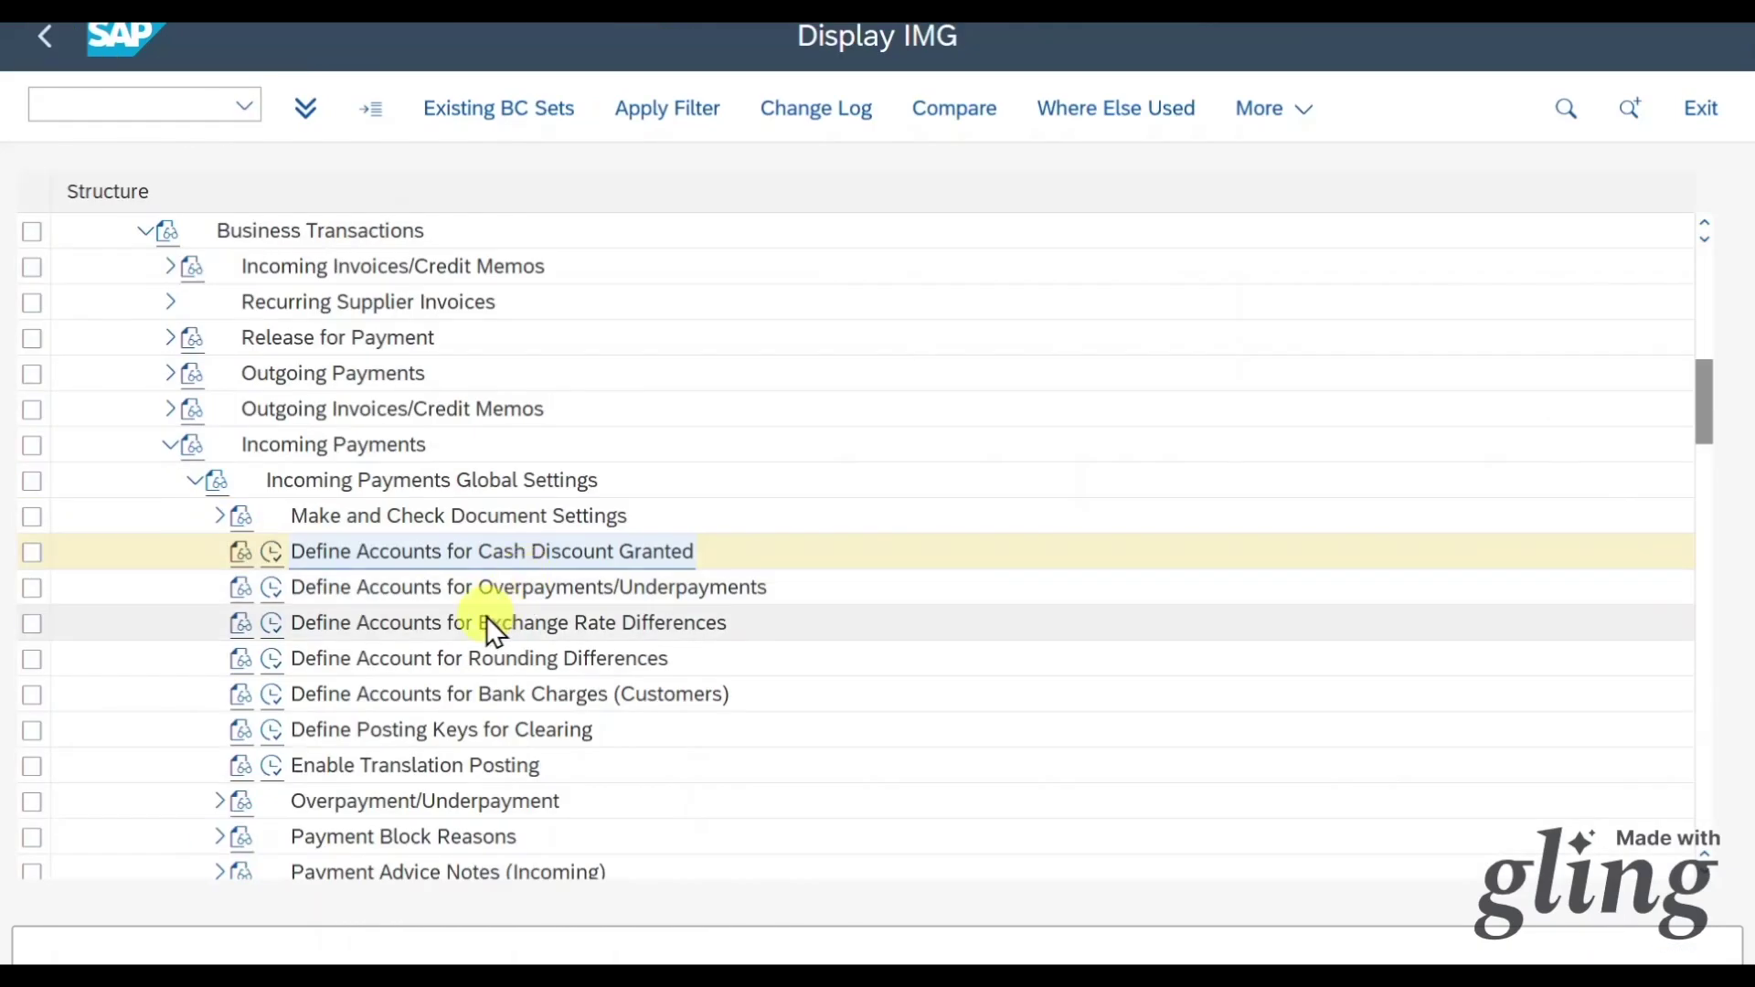
click(174, 447)
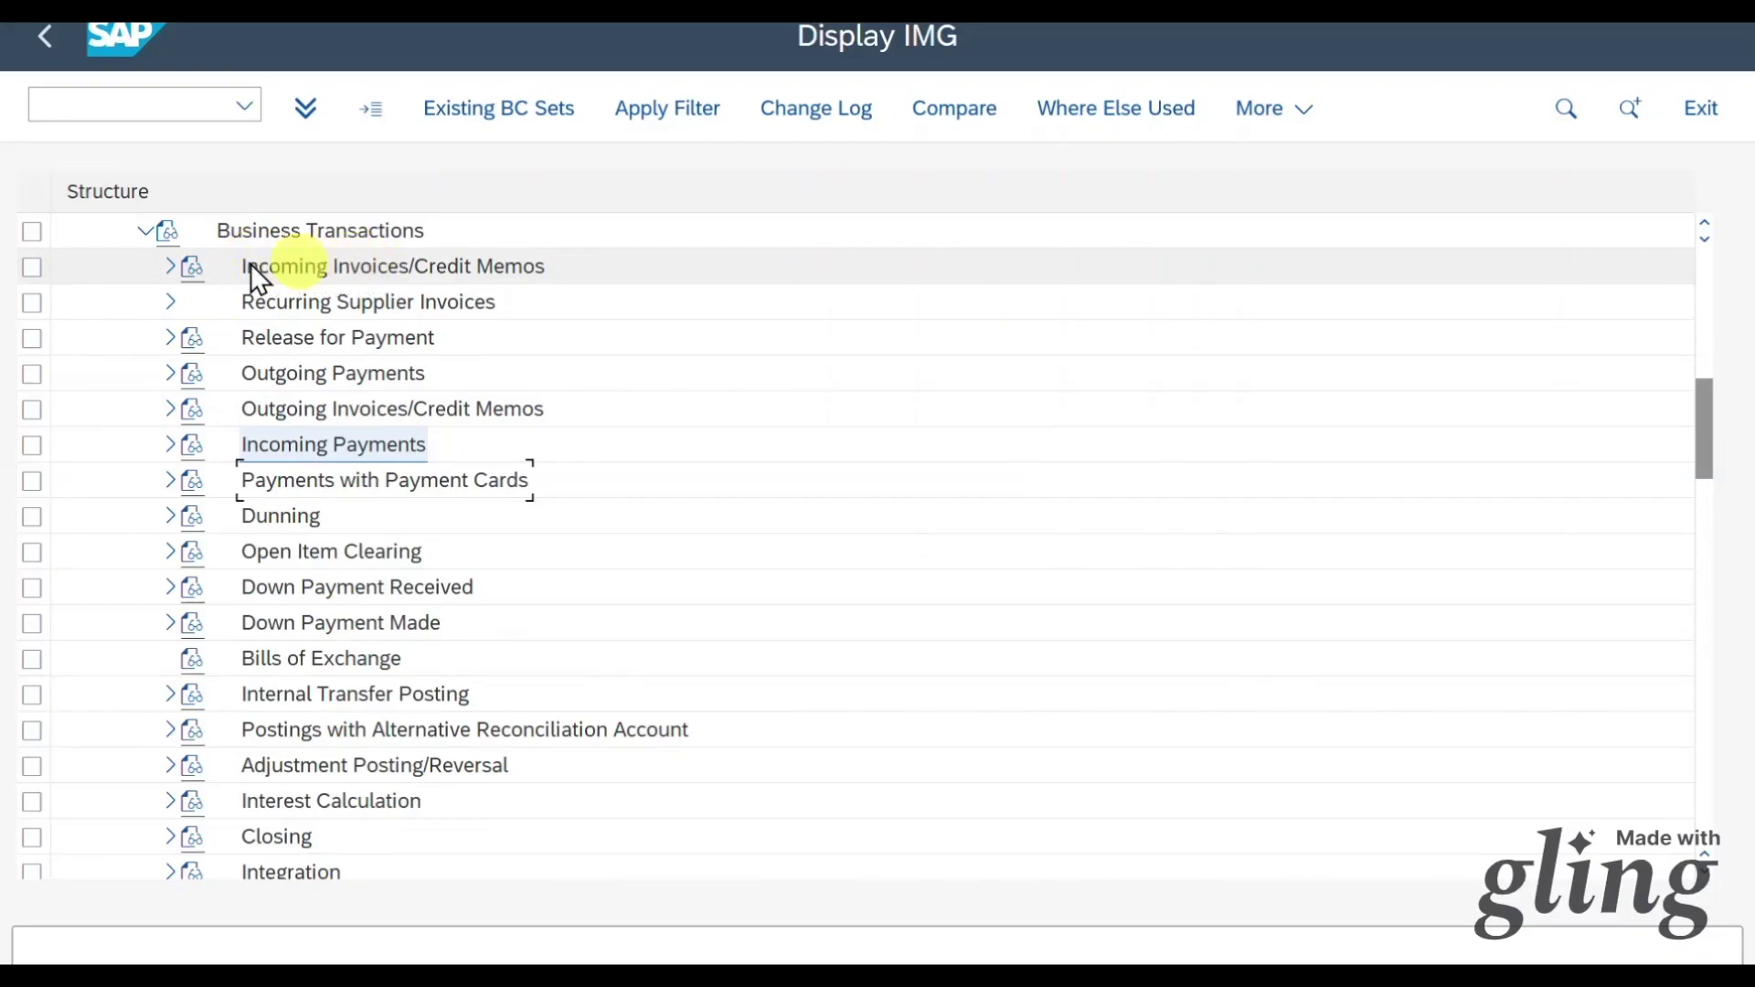
click(171, 266)
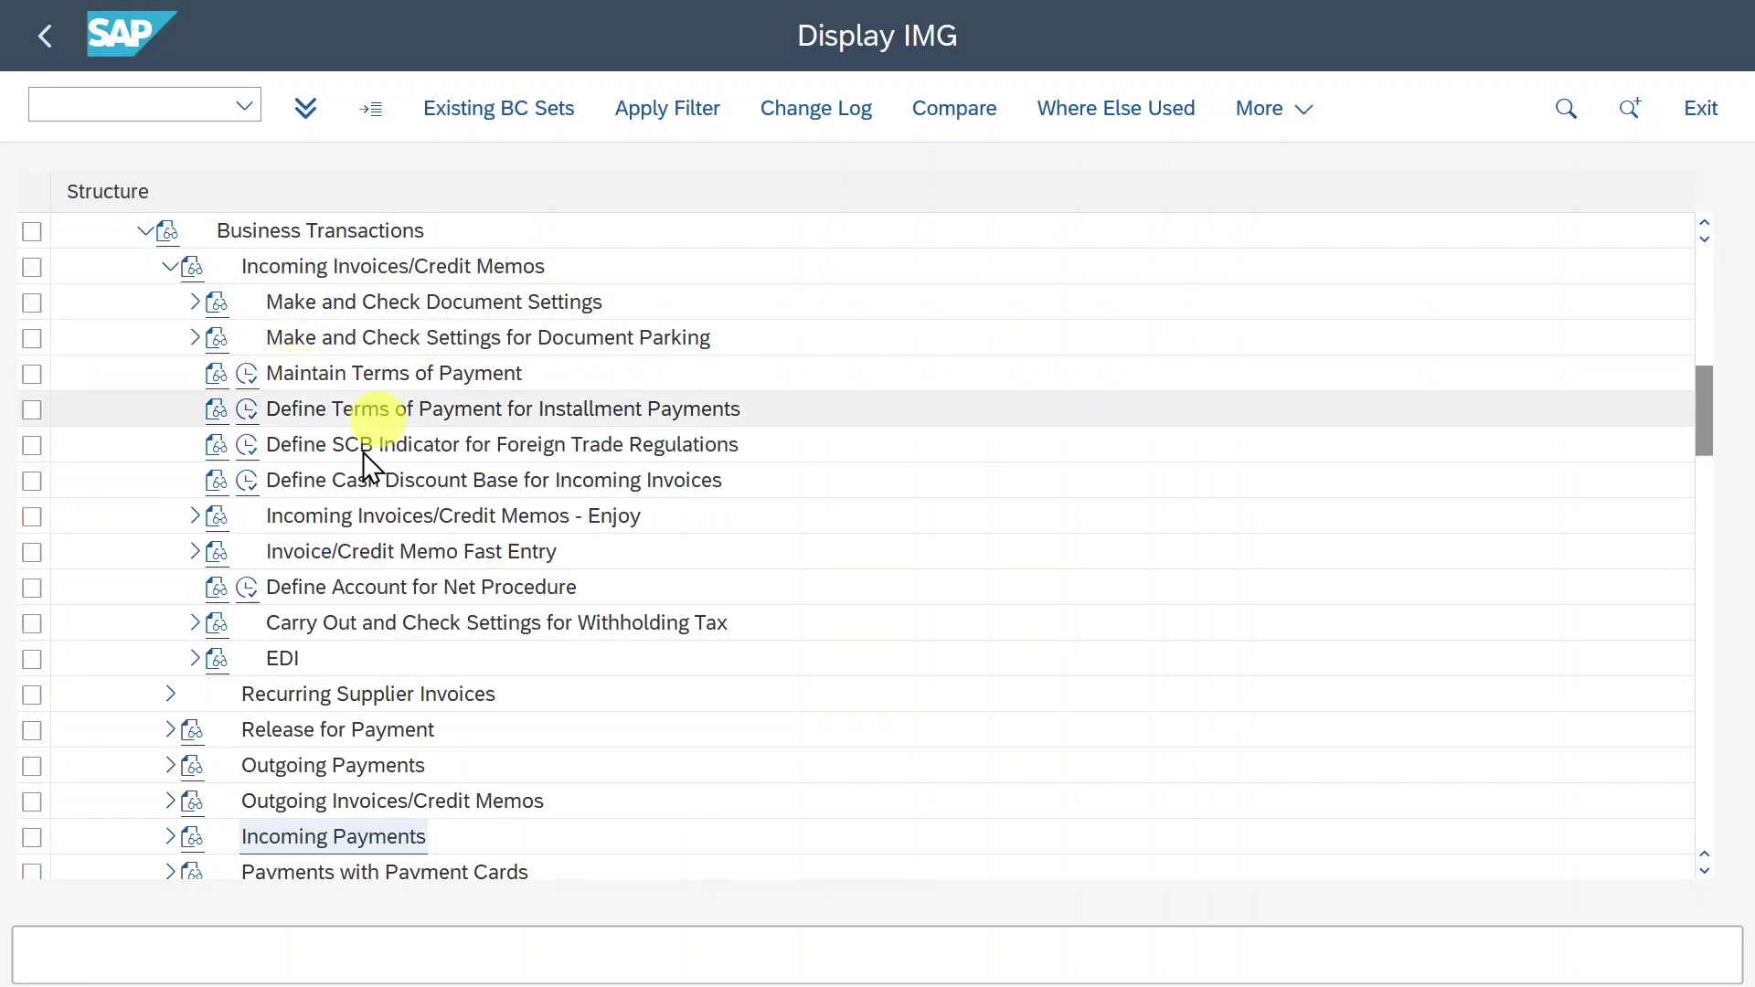
click(252, 583)
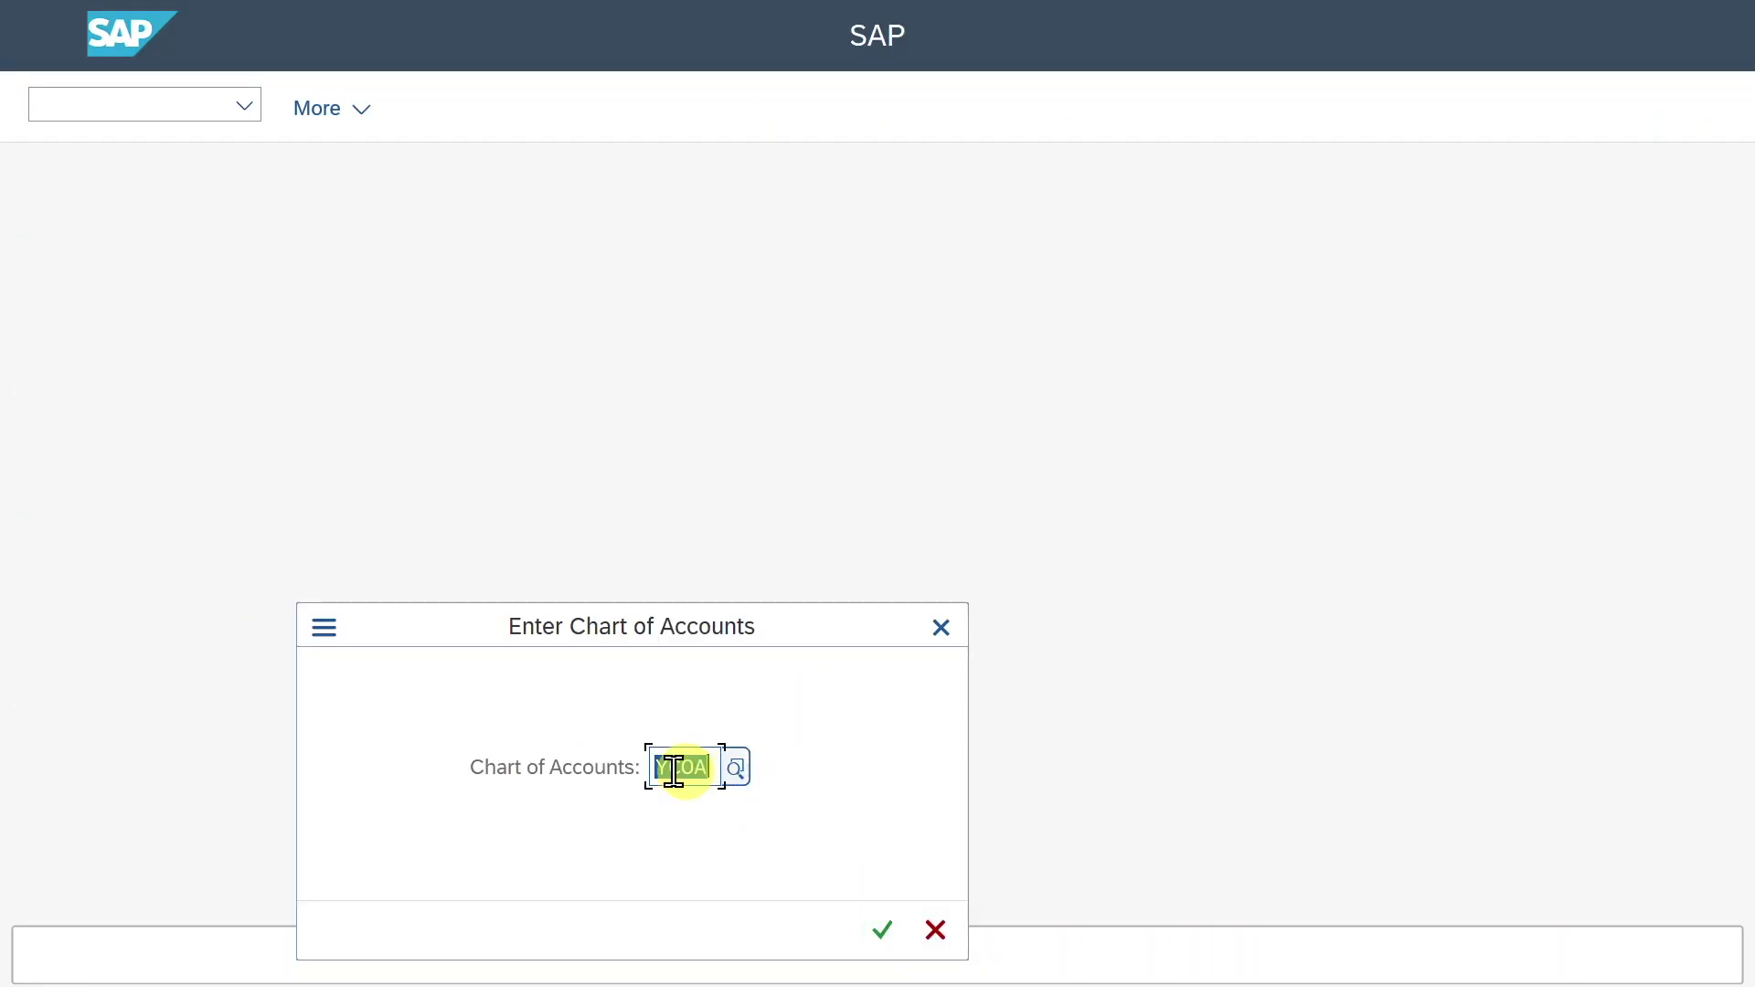
click(882, 930)
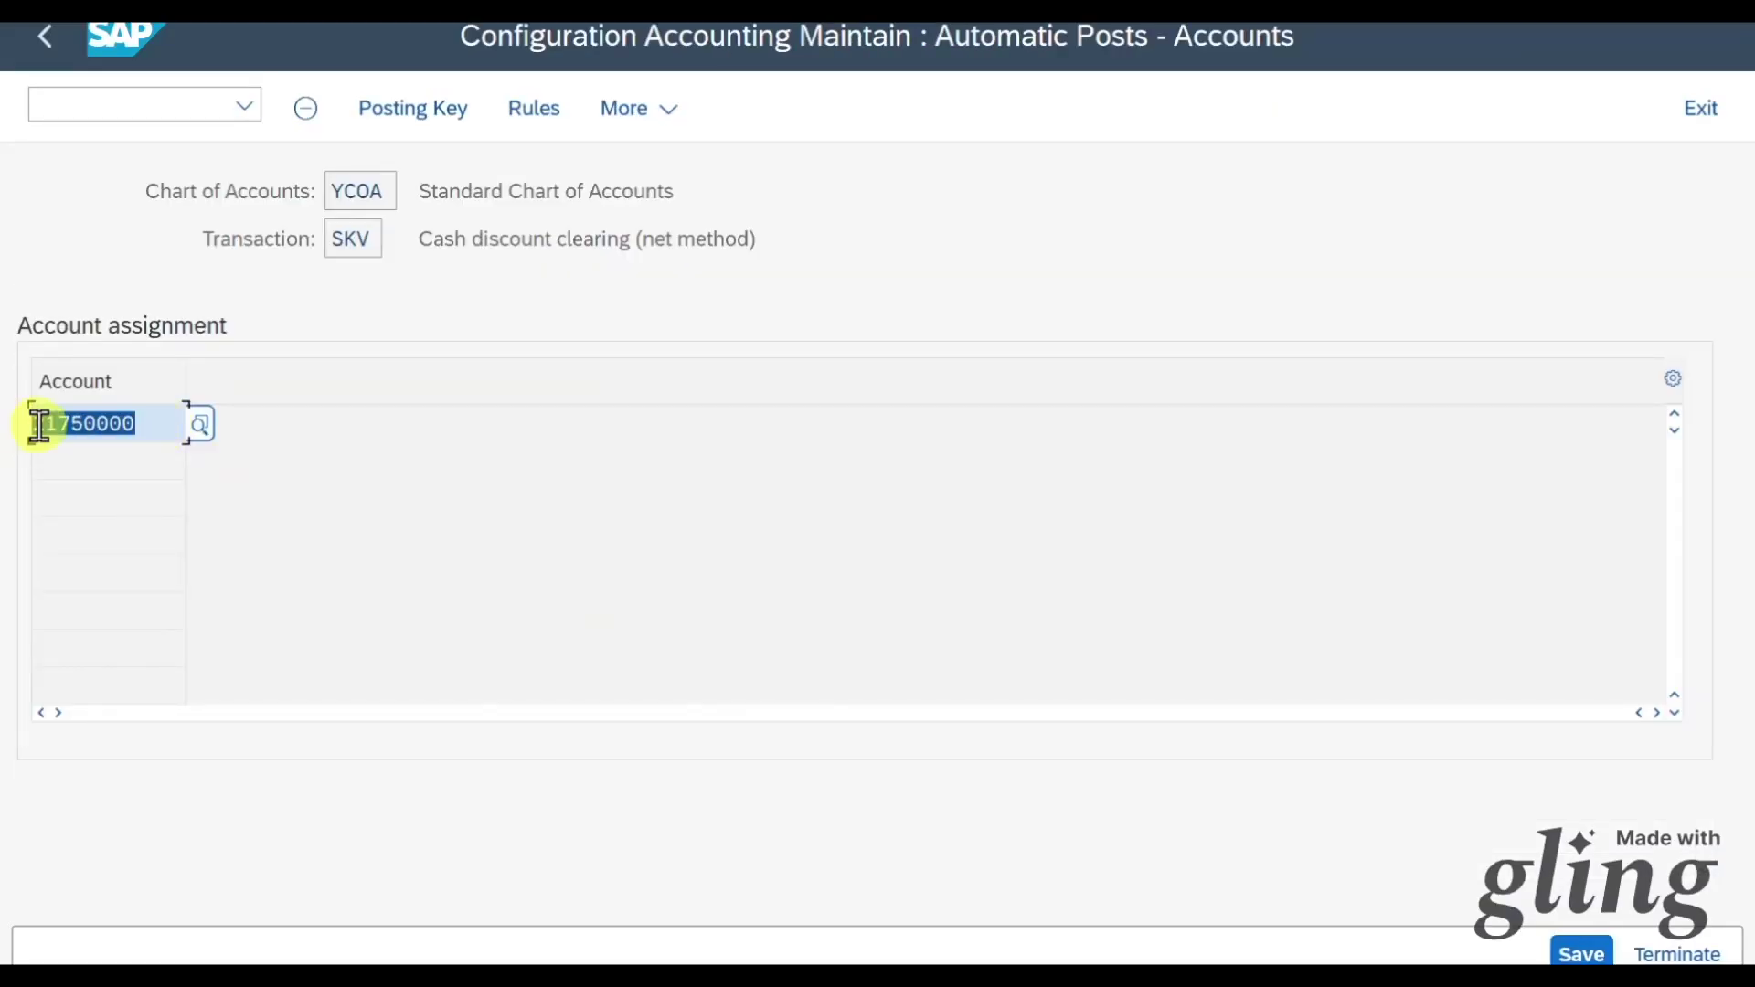
click(118, 425)
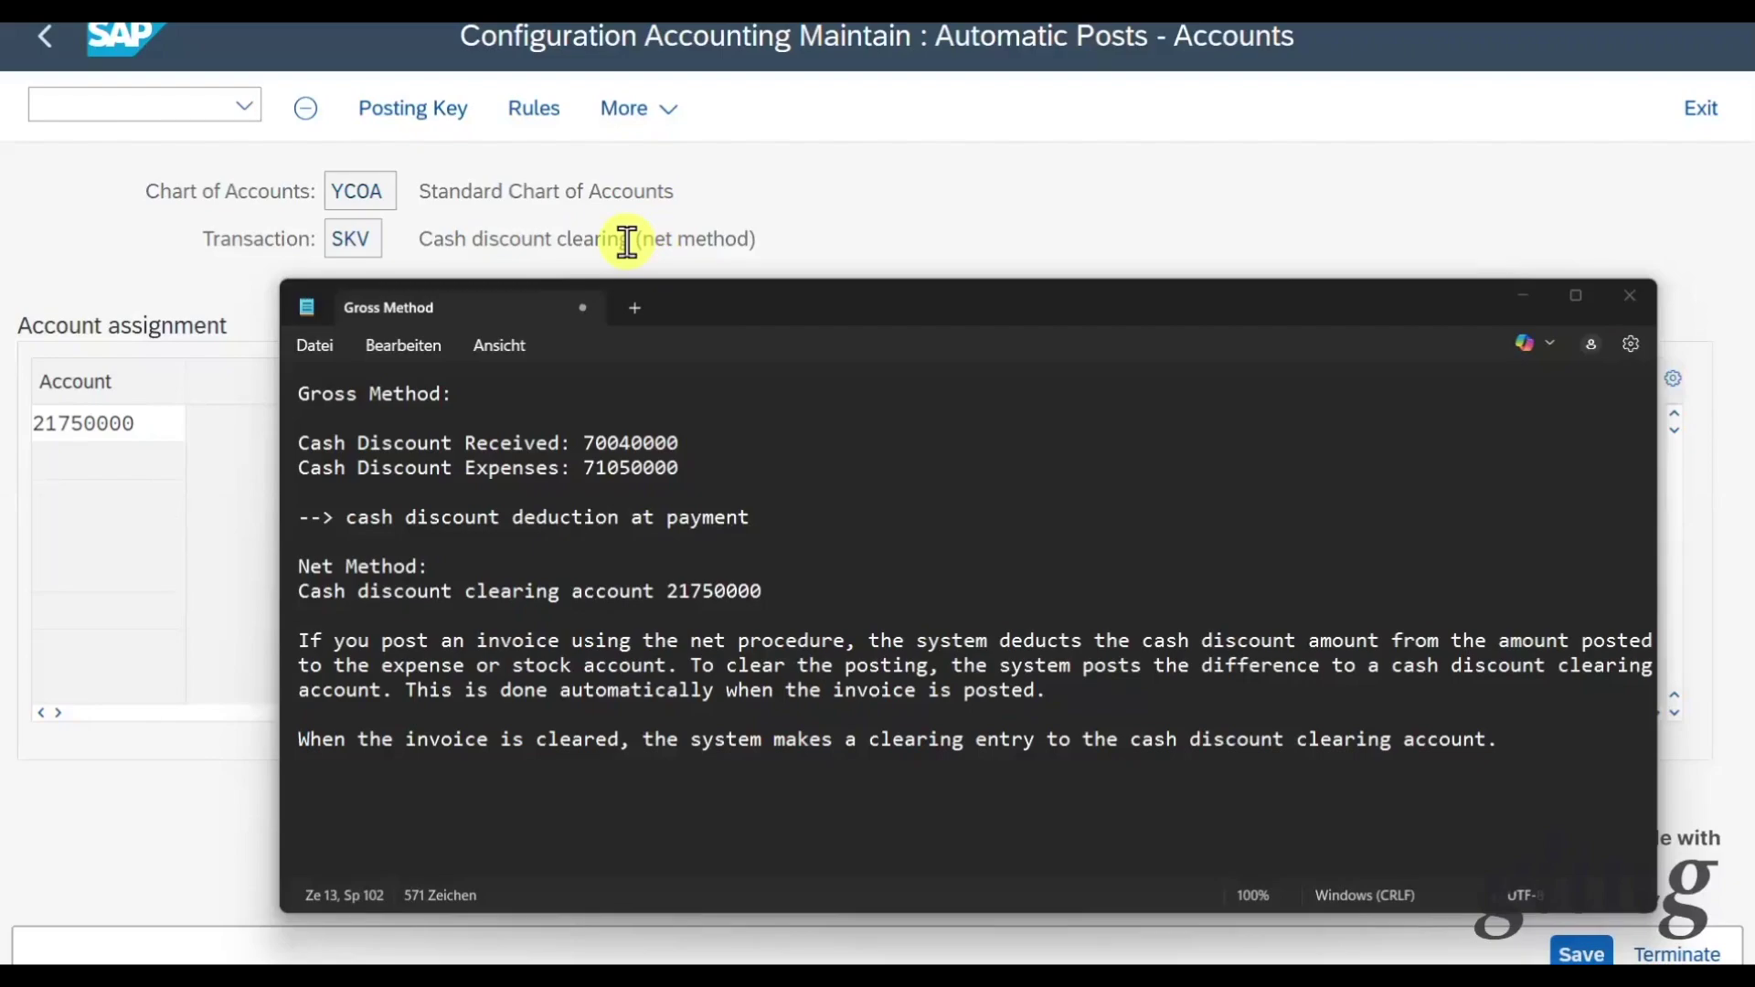
Add the line "Invoice with Cash Discount of 2 % was posted" below the net method explanation in Notepad.
click(1567, 736)
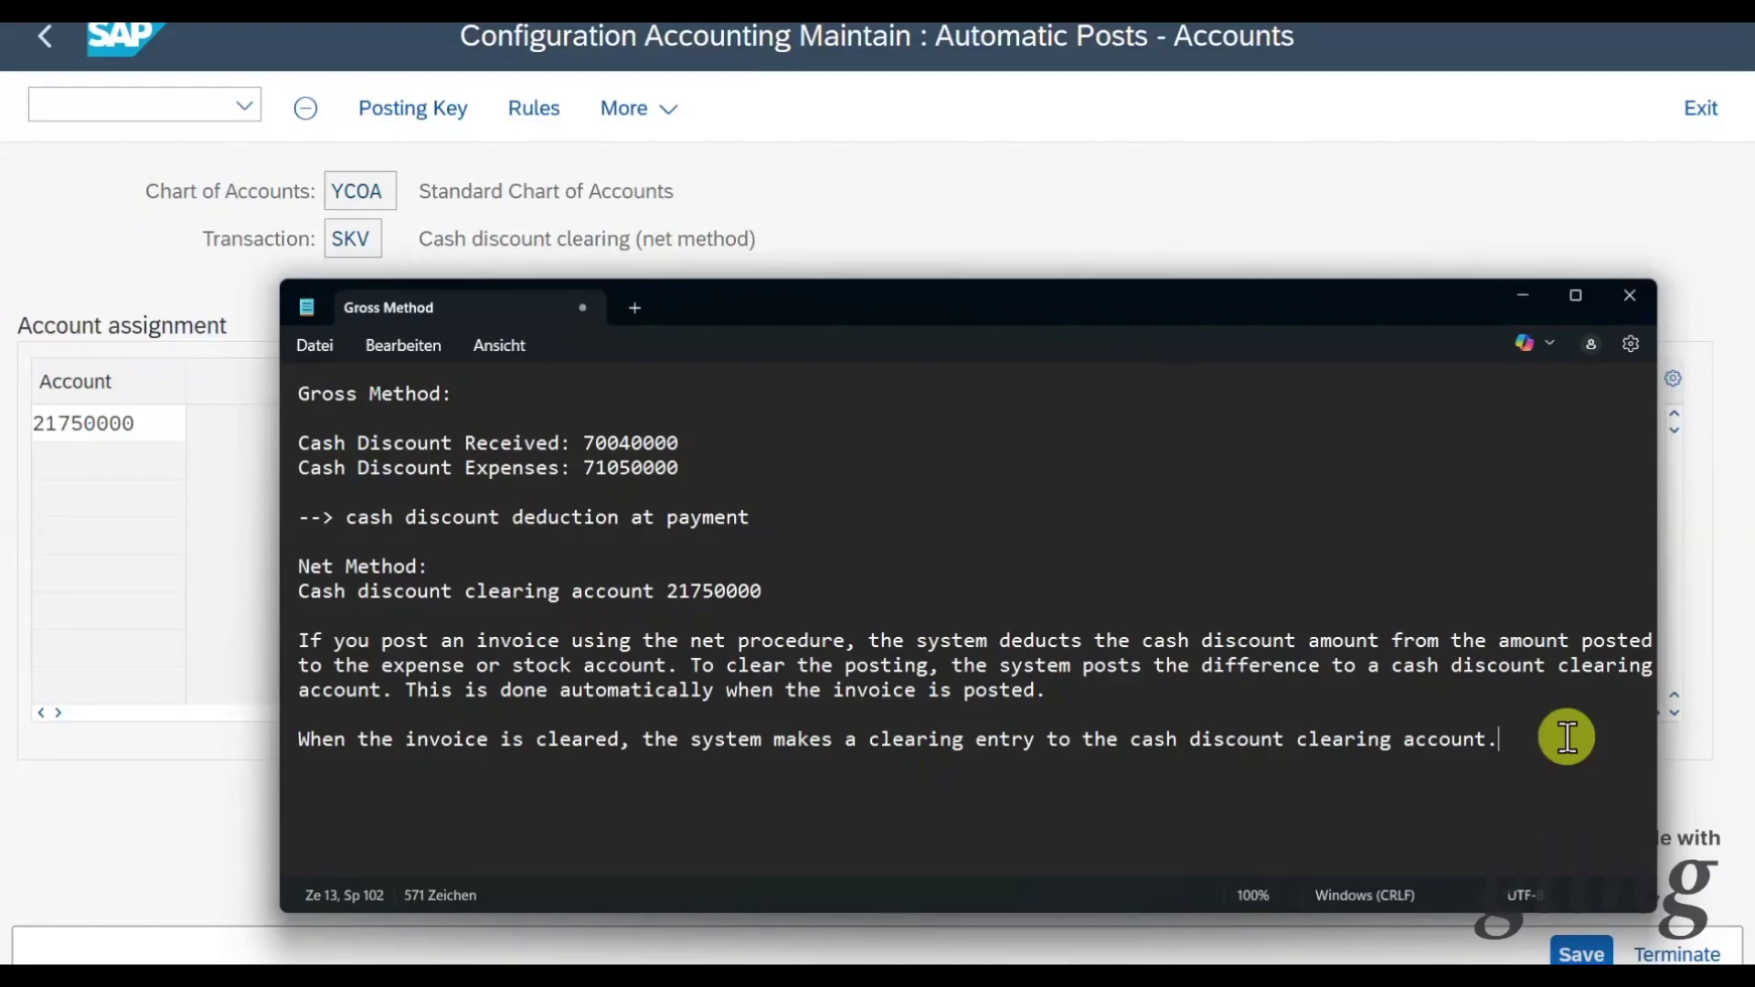
key(Return)
key(Return)
text(Invoice with Cash Discount of 2 % was posted)
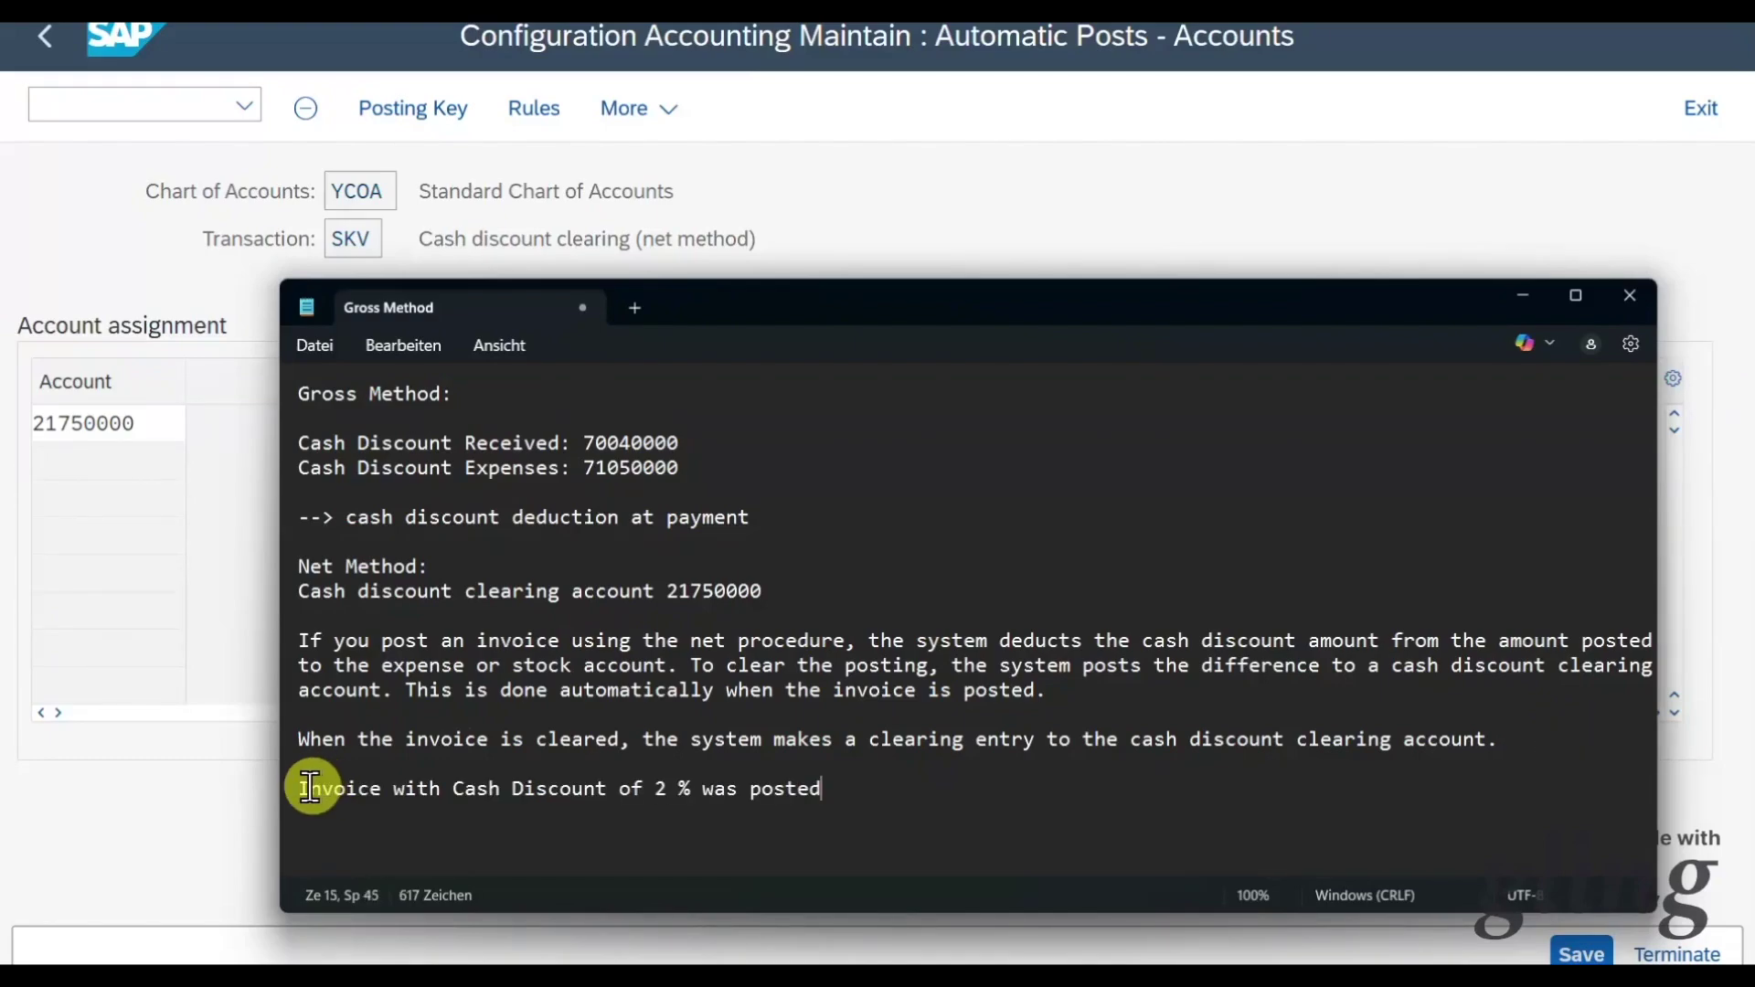
triple_click(301, 788)
click(508, 788)
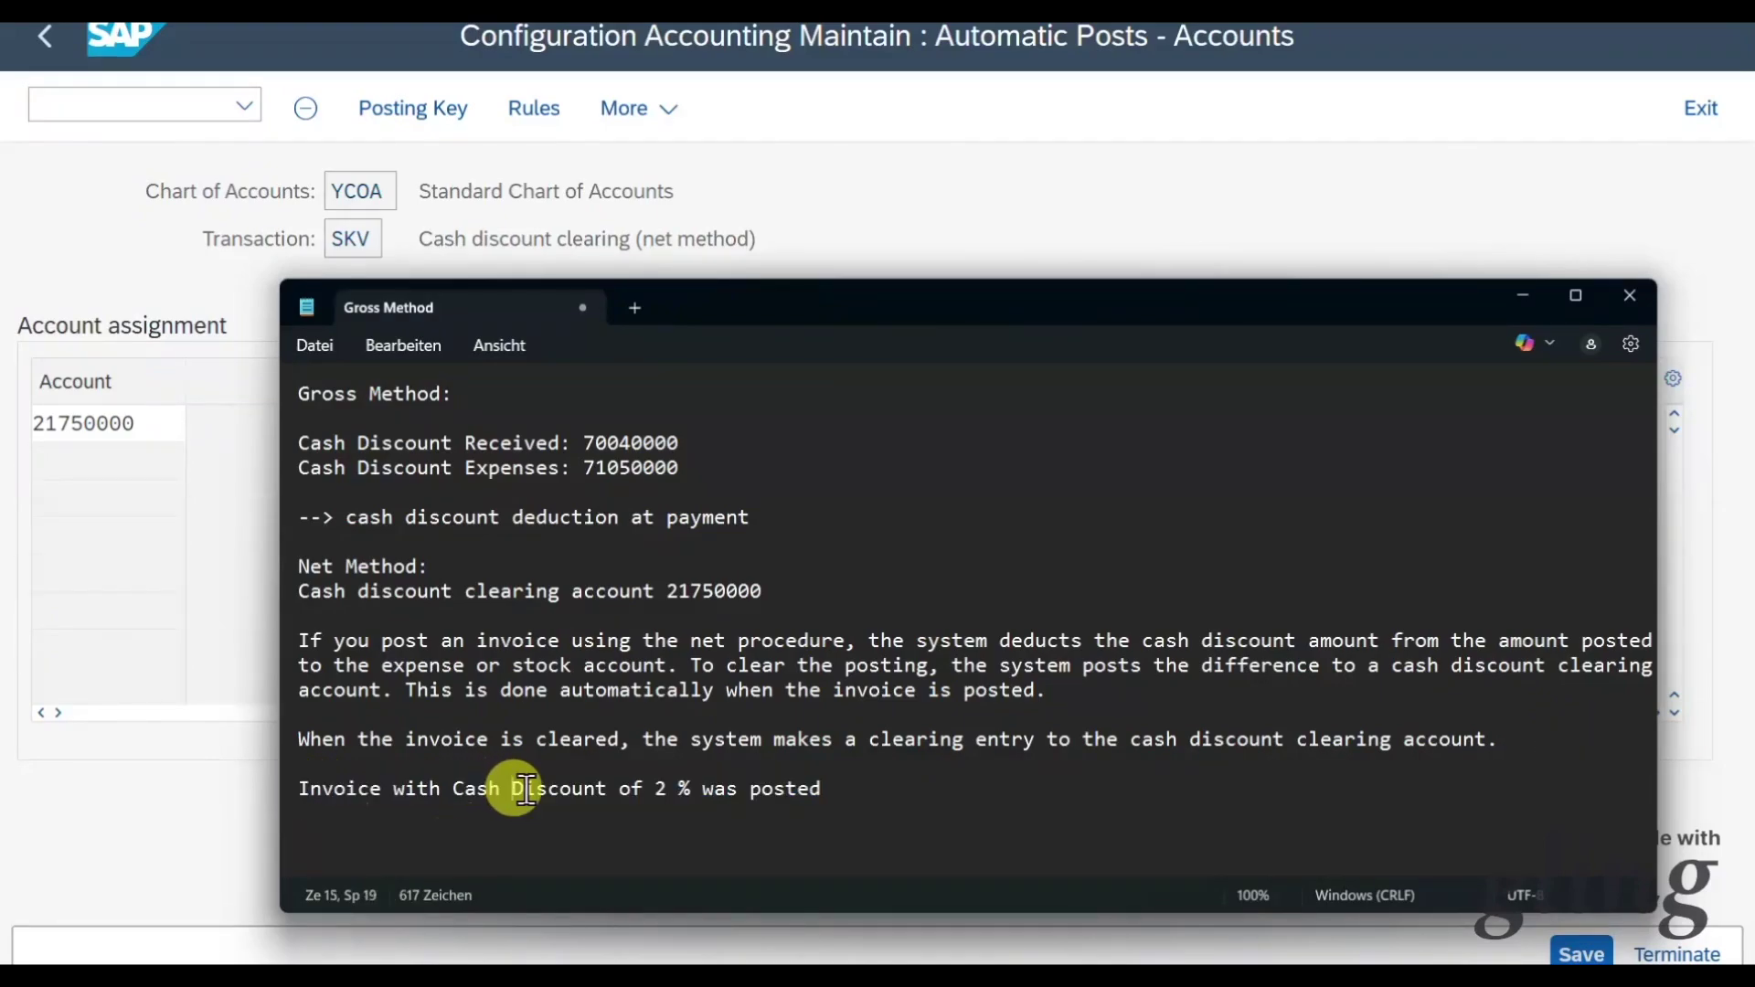
Extend the invoice line in the notes with "--> cash discount loss account".
click(825, 788)
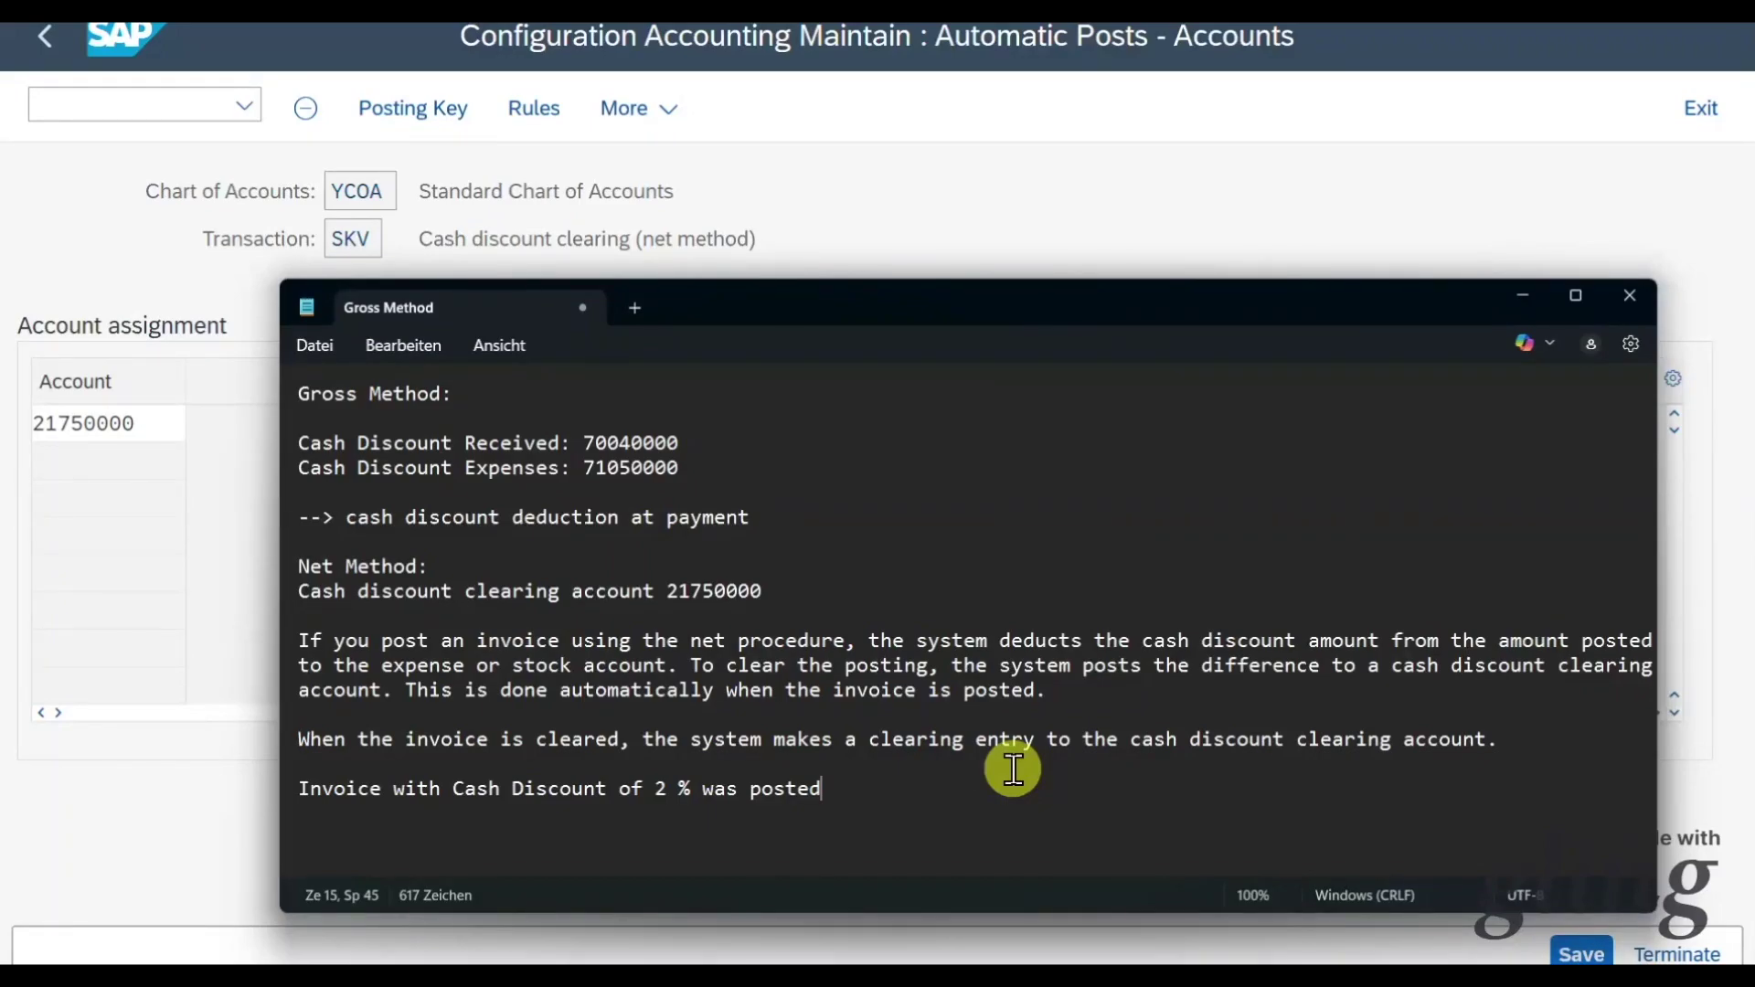
text(--> cash discount loss account)
click(1121, 791)
click(1203, 788)
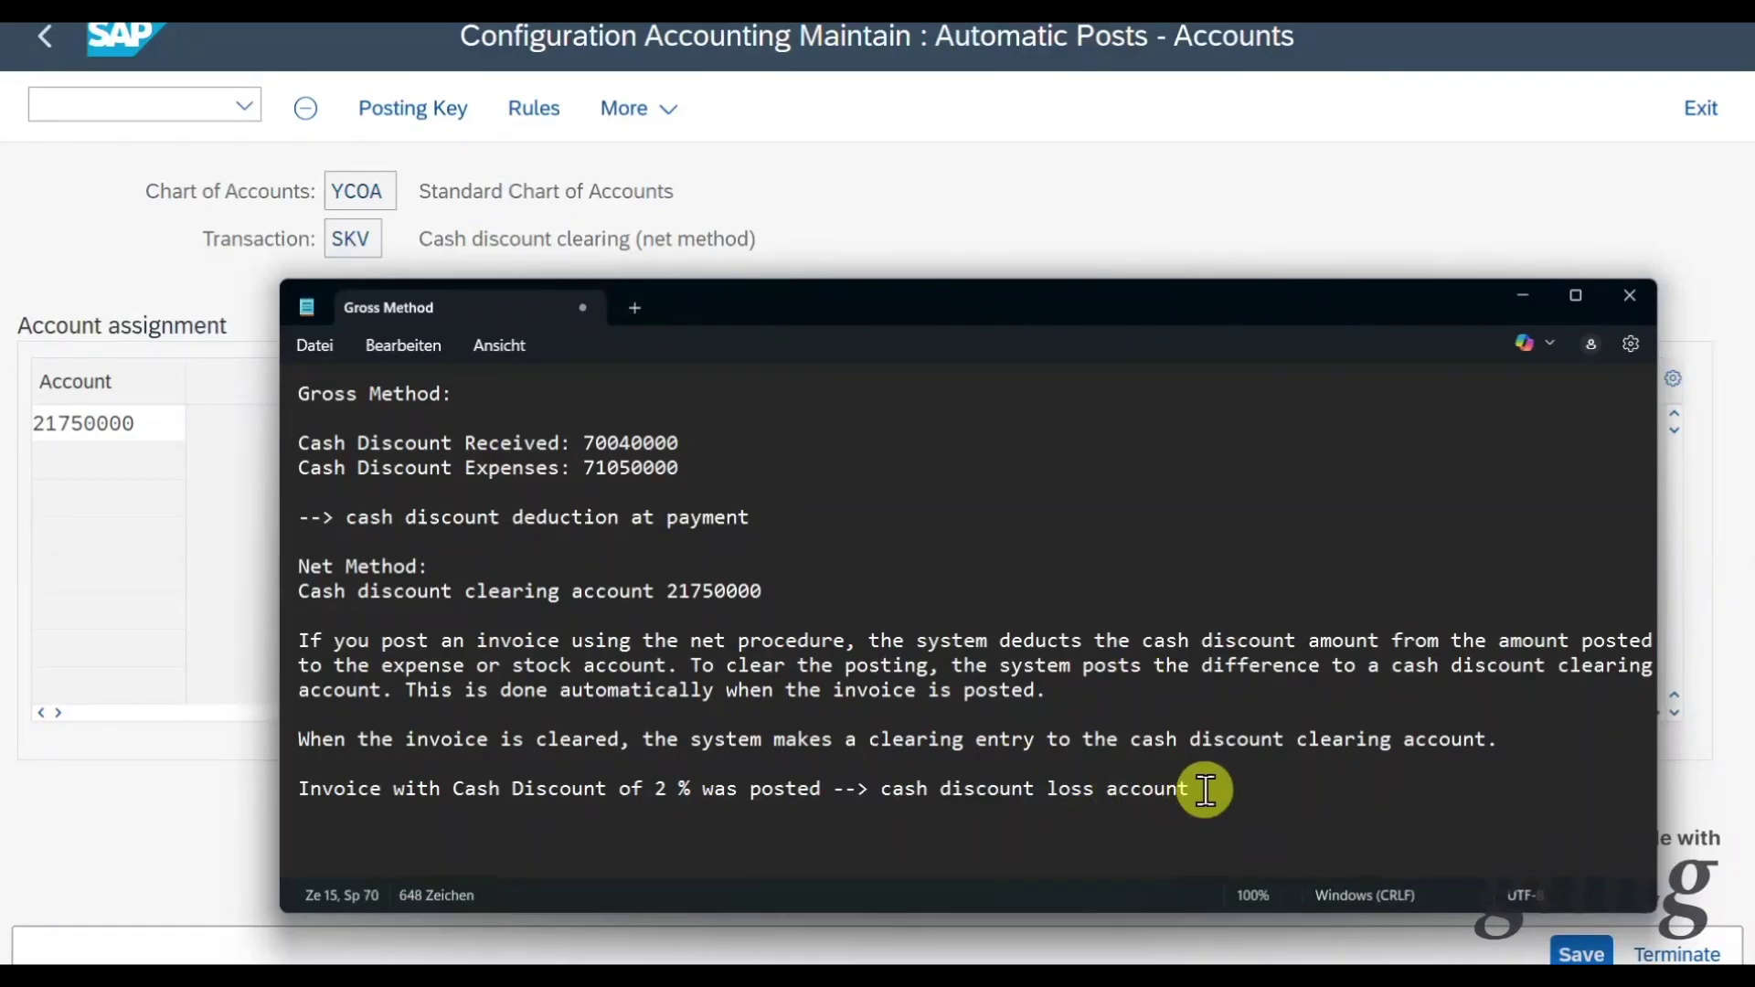
Return to the IMG structure and open Define Accounts for Lost Cash Discount under Outgoing Payments Global Settings for chart of accounts YCOA.
click(125, 81)
click(43, 37)
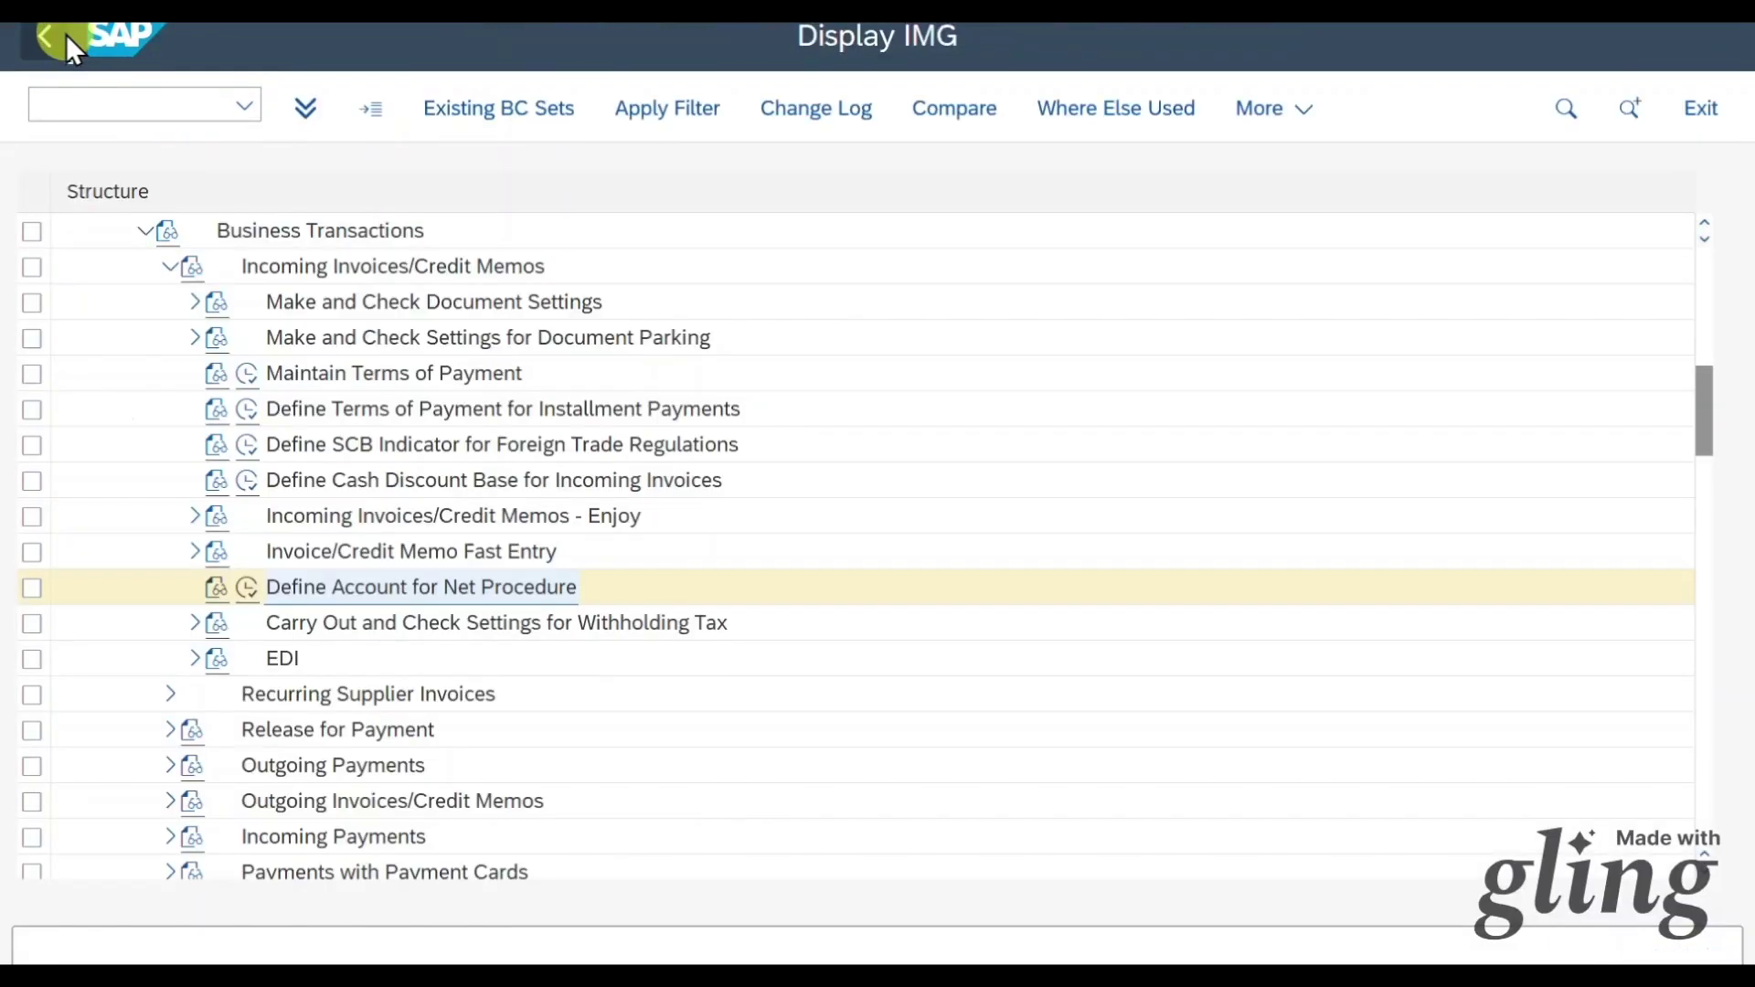
click(170, 266)
click(170, 373)
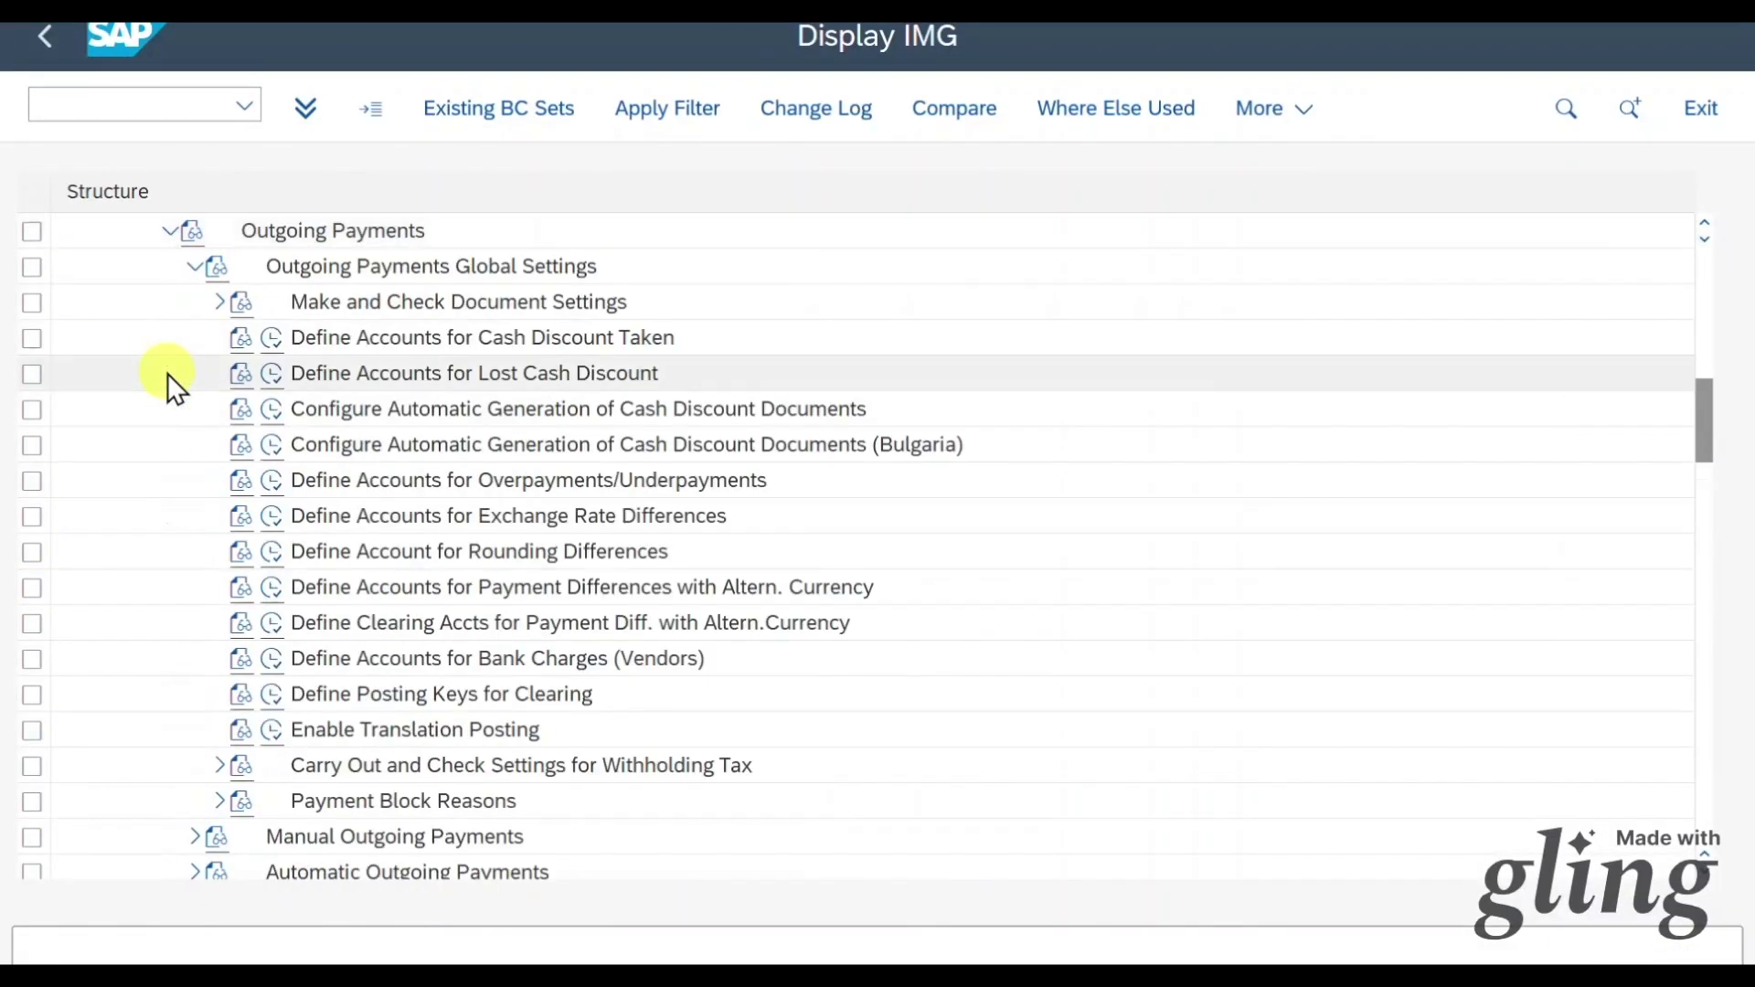
click(272, 371)
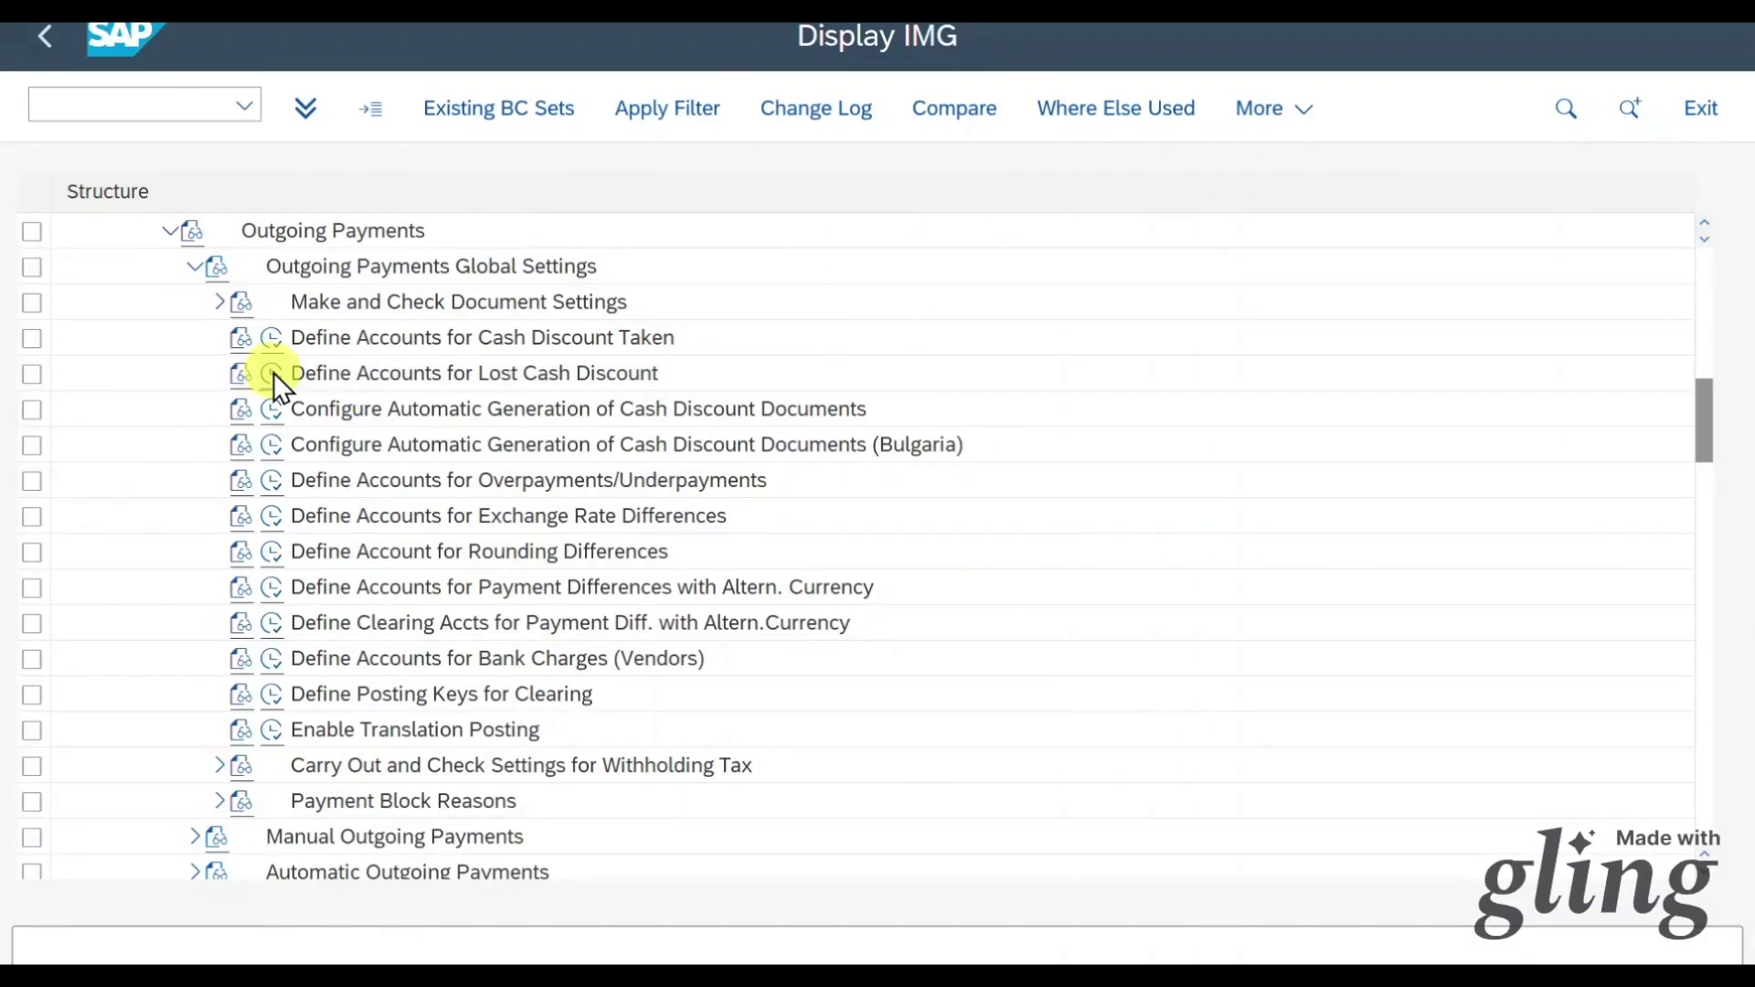
key(Return)
Copy the assigned lost cash discount account to the end of the invoice line in Notepad and return to the IMG structure.
double_click(73, 425)
key(ctrl+c)
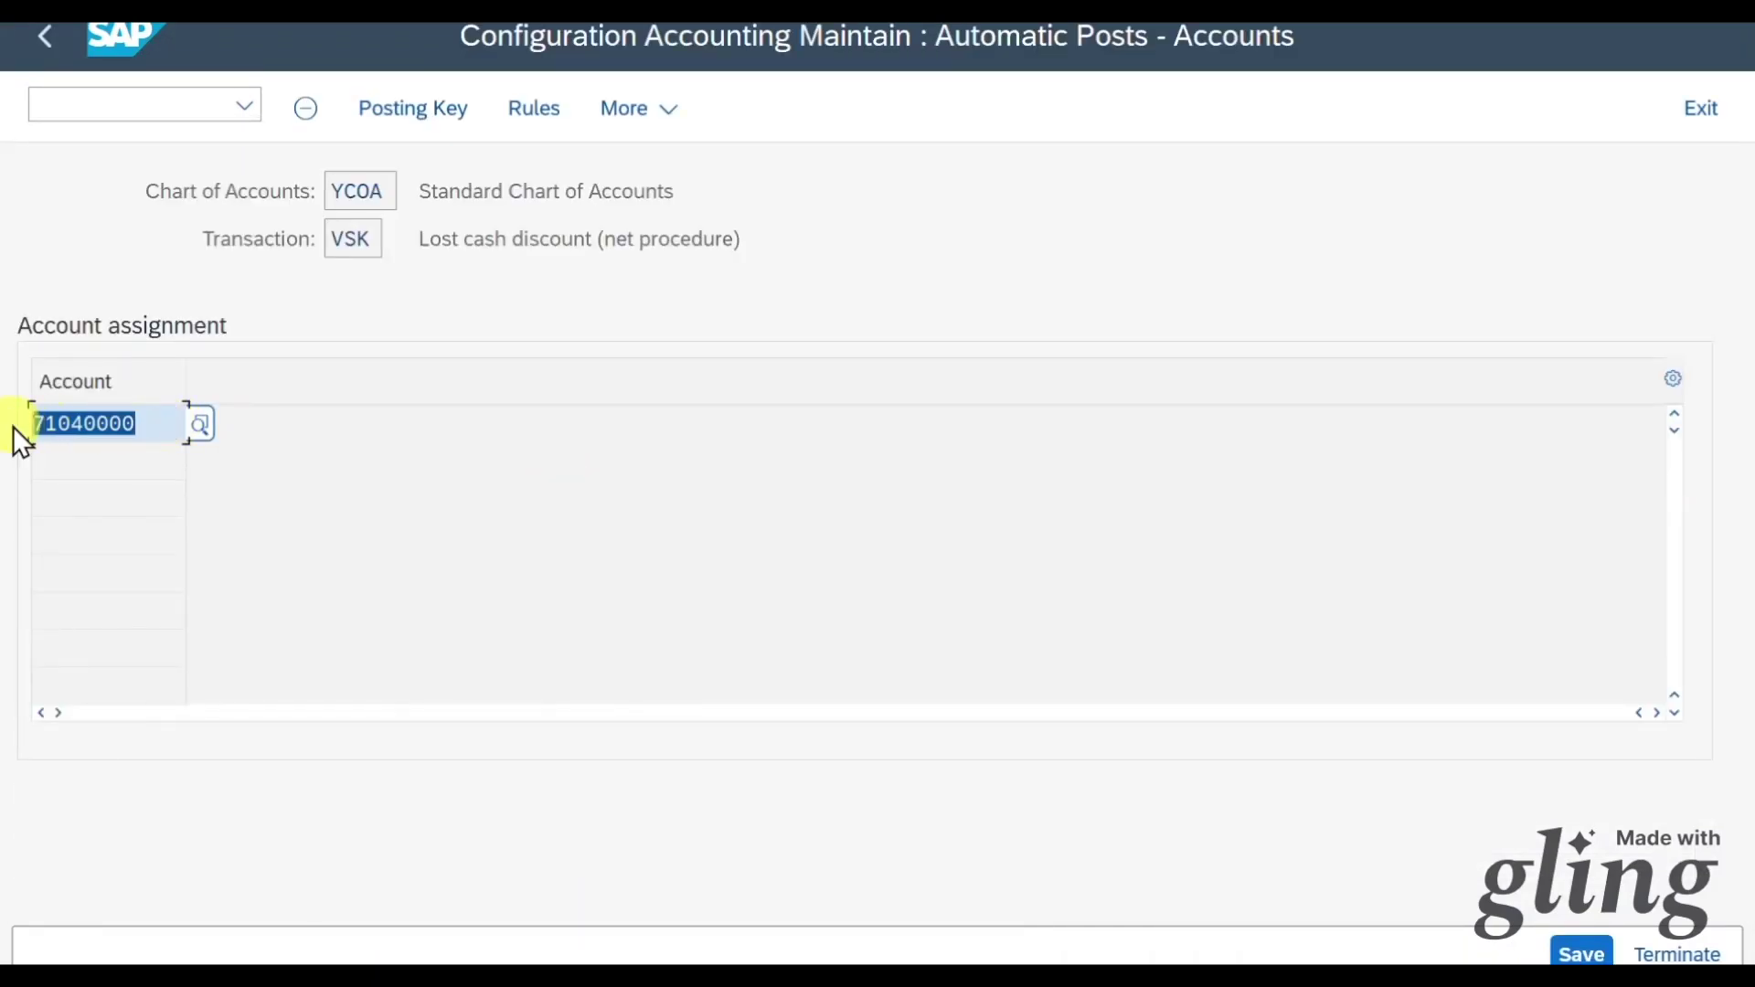
click(126, 430)
click(1199, 950)
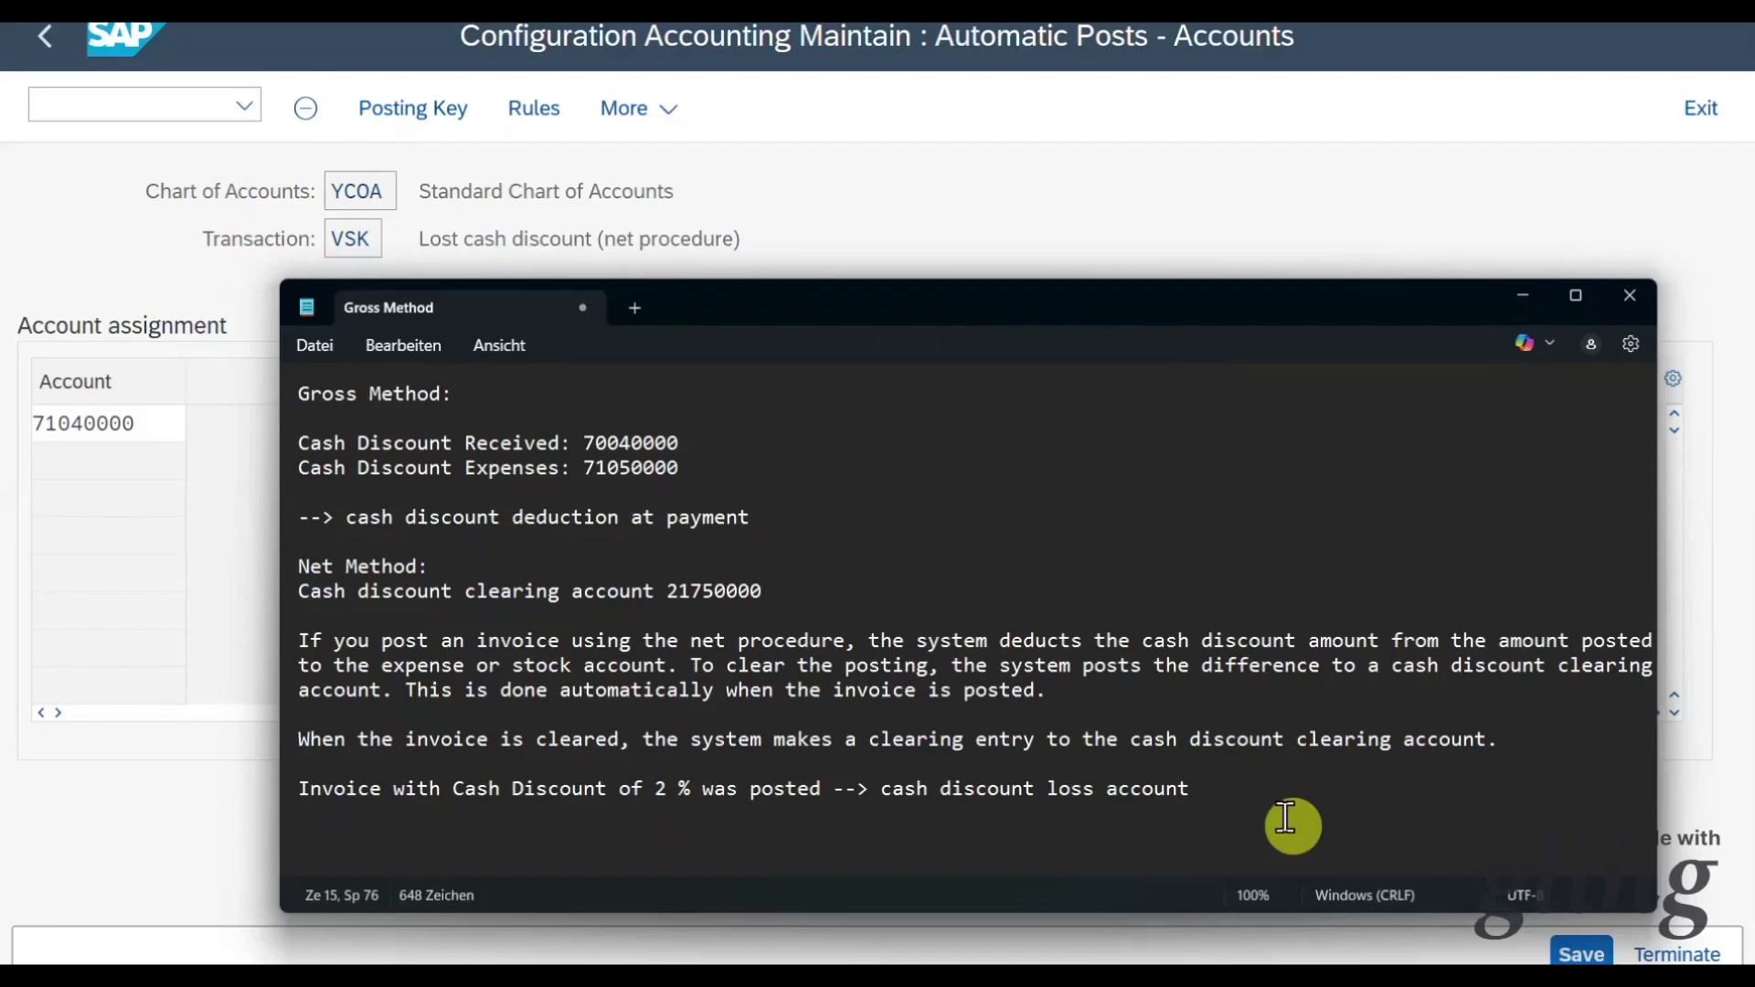
key(ctrl+v)
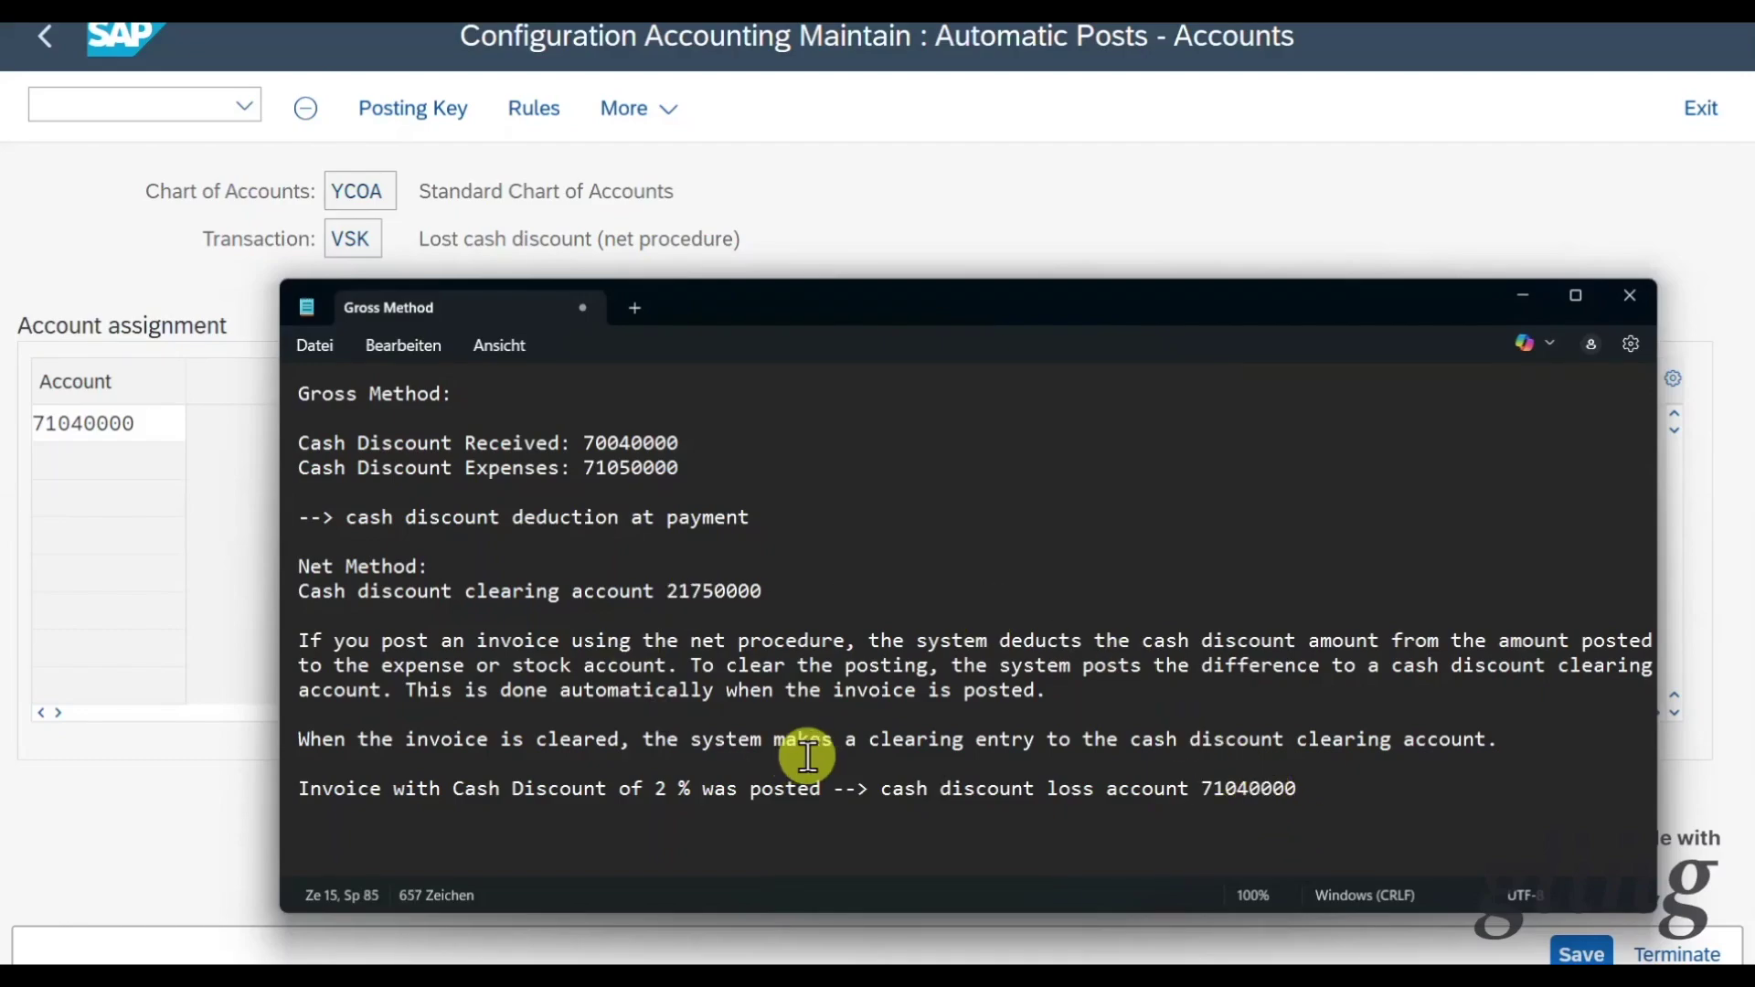
click(881, 233)
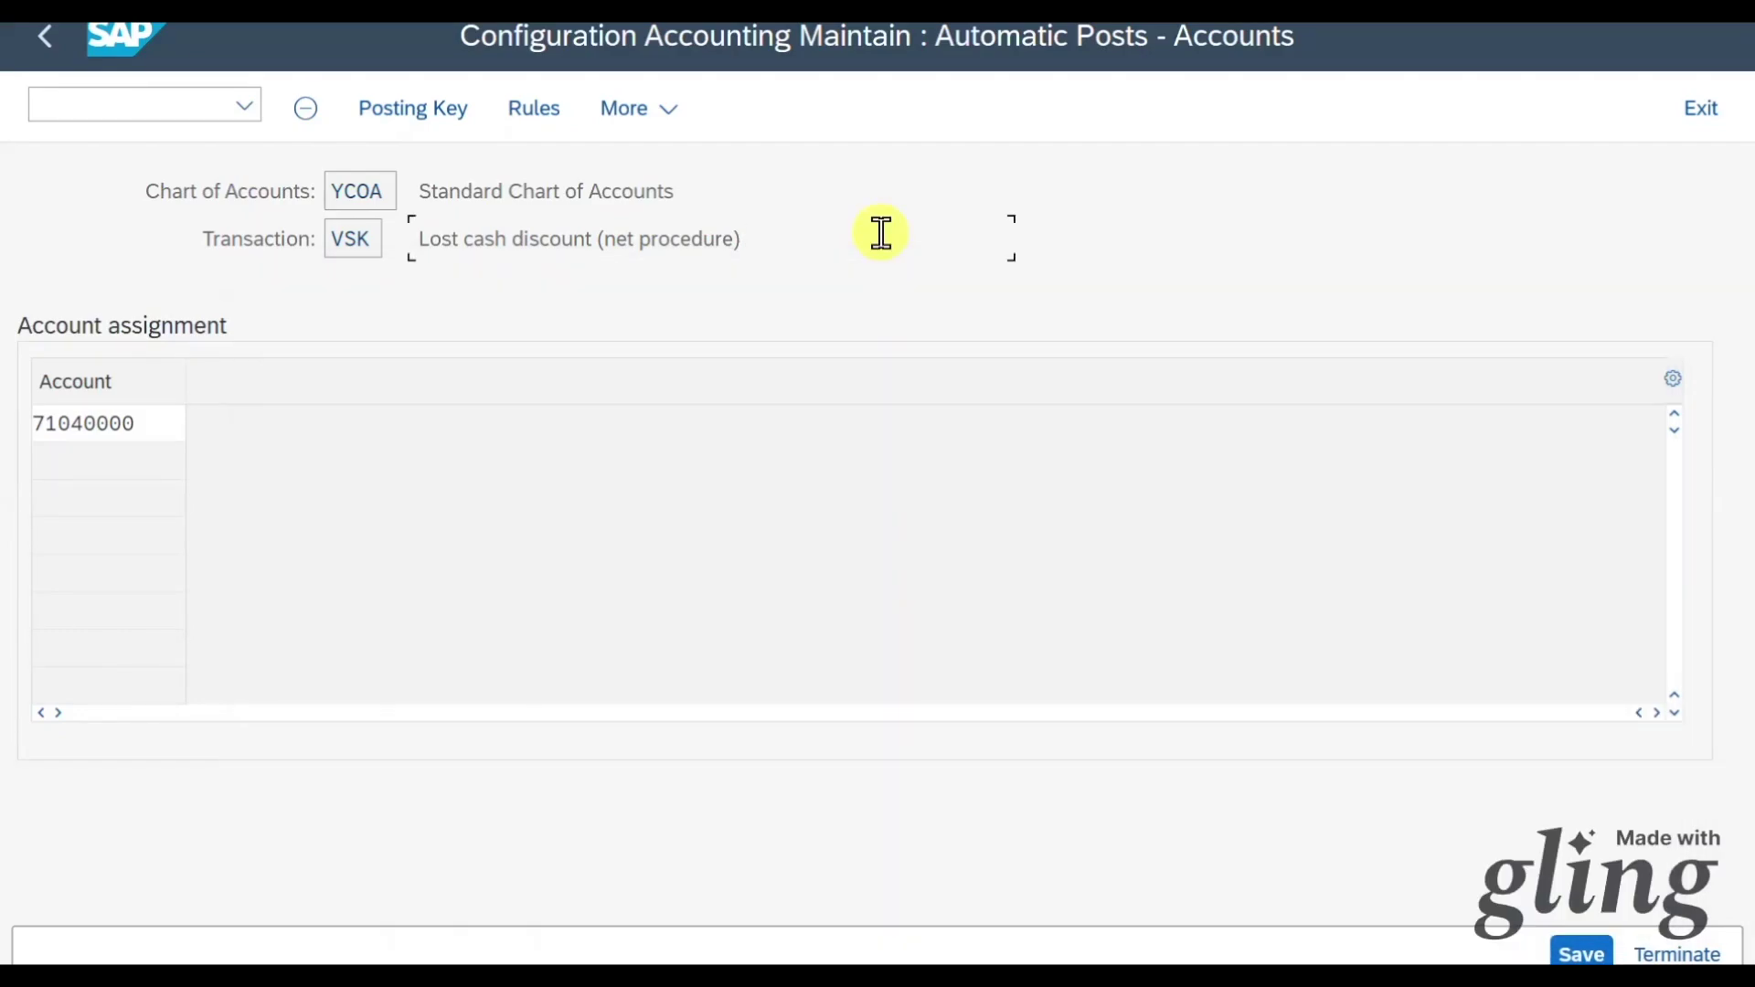
click(49, 47)
scroll(278, 366, up, 3)
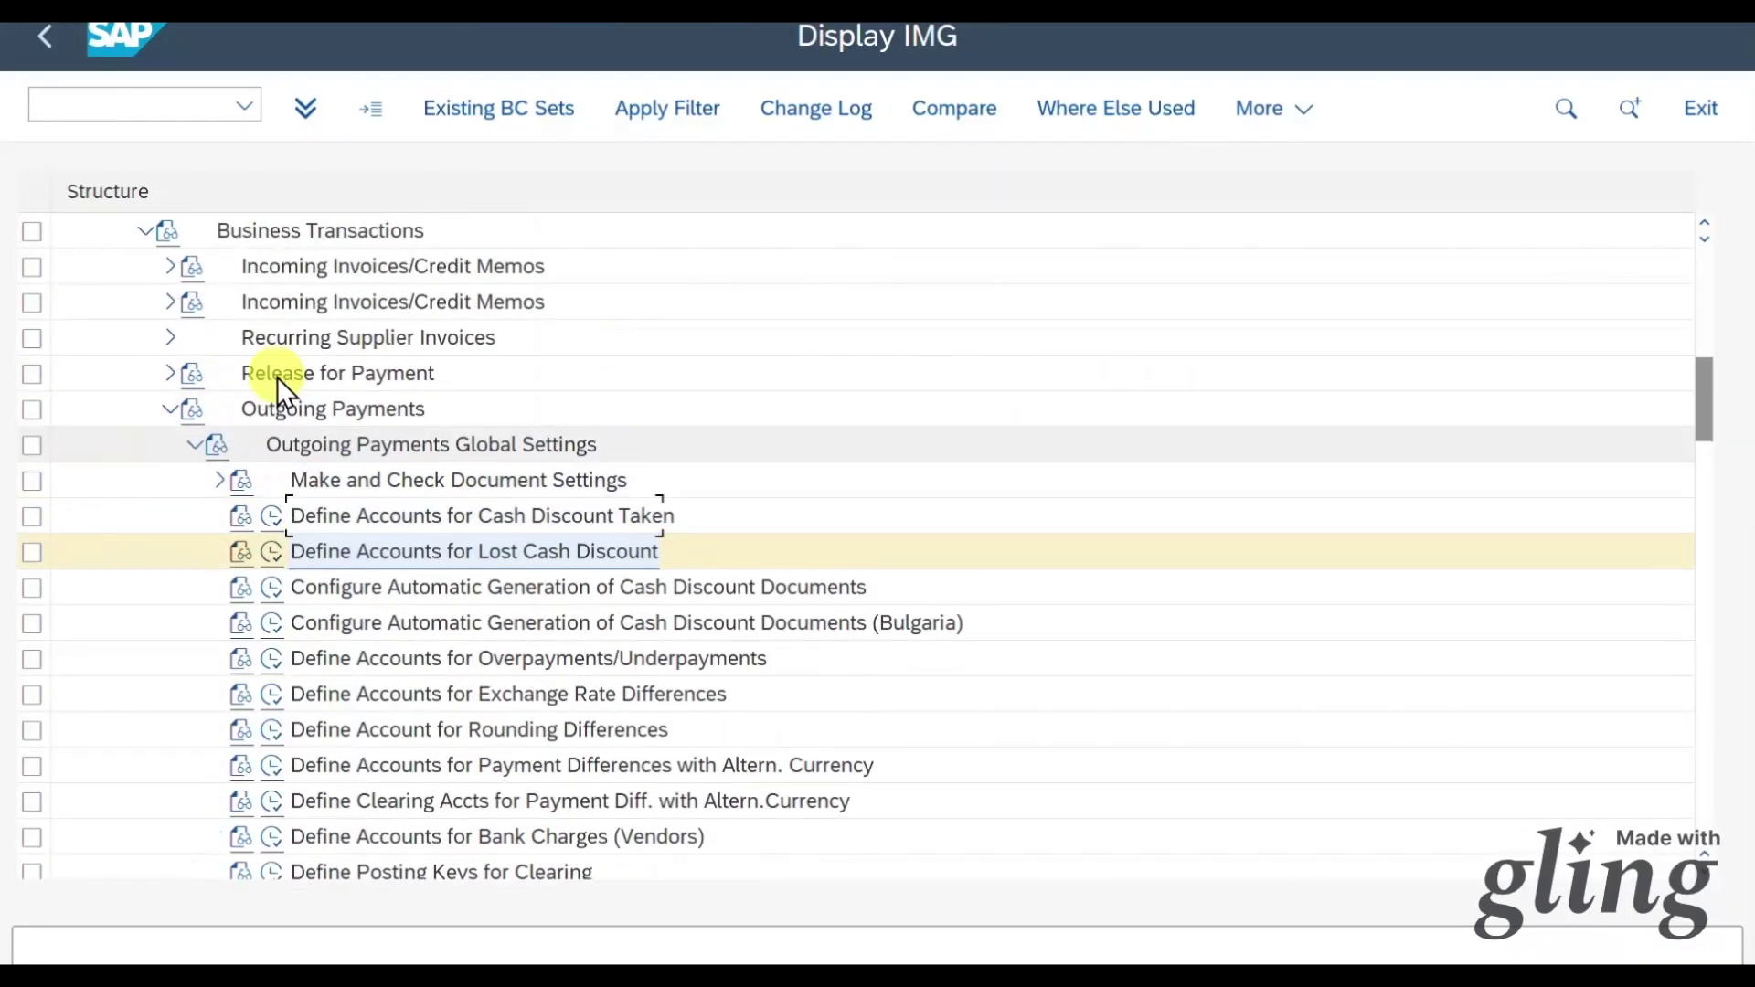
Collapse the Business Transactions branch and open Define Document Types under Document in Financial Accounting Global Settings.
scroll(277, 377, up, 3)
click(170, 516)
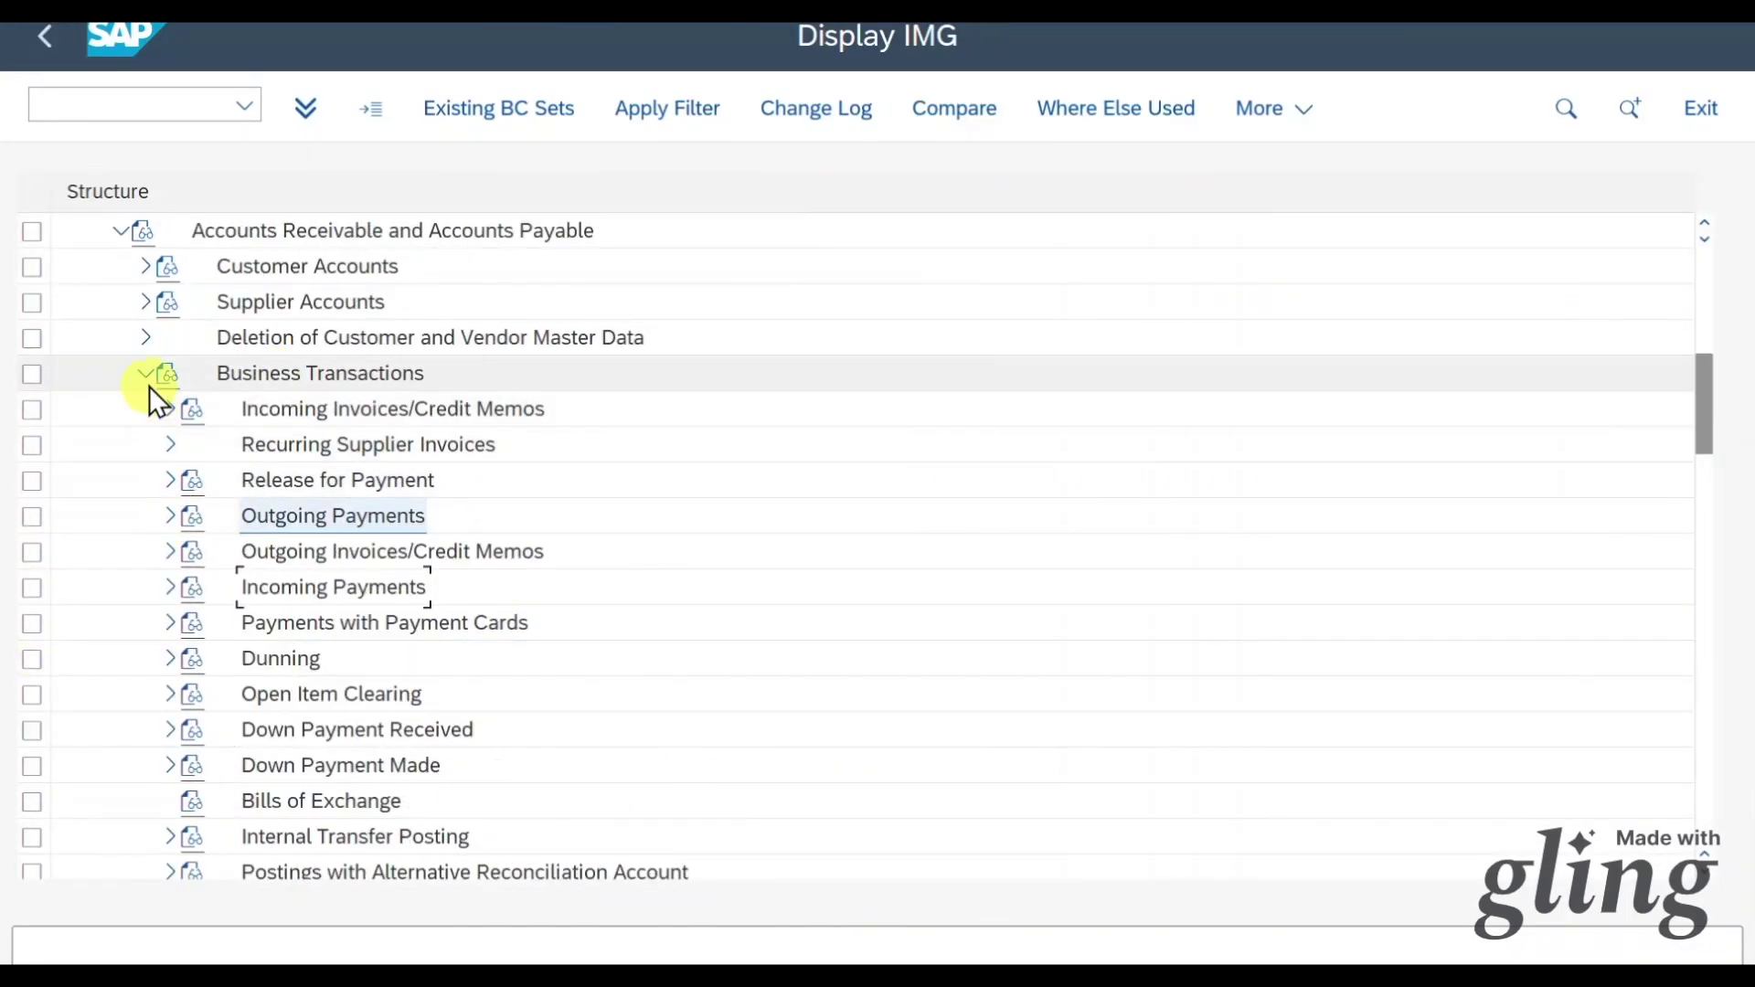
click(146, 374)
scroll(339, 546, up, 3)
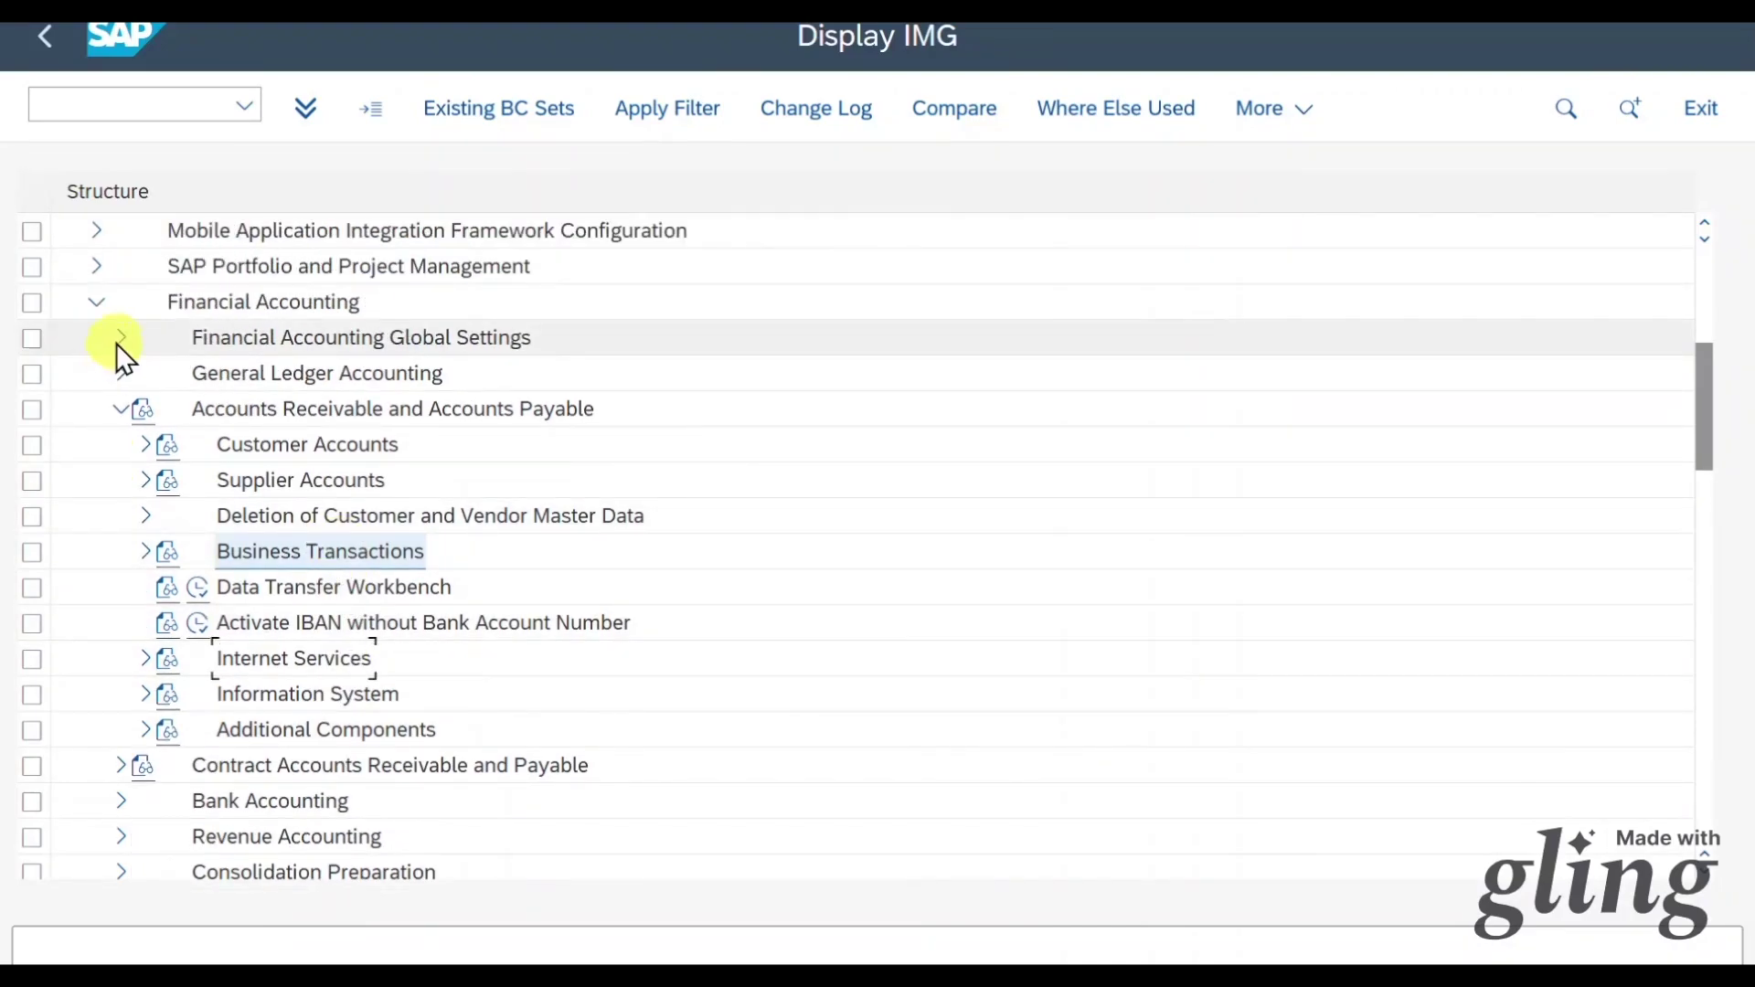
click(124, 338)
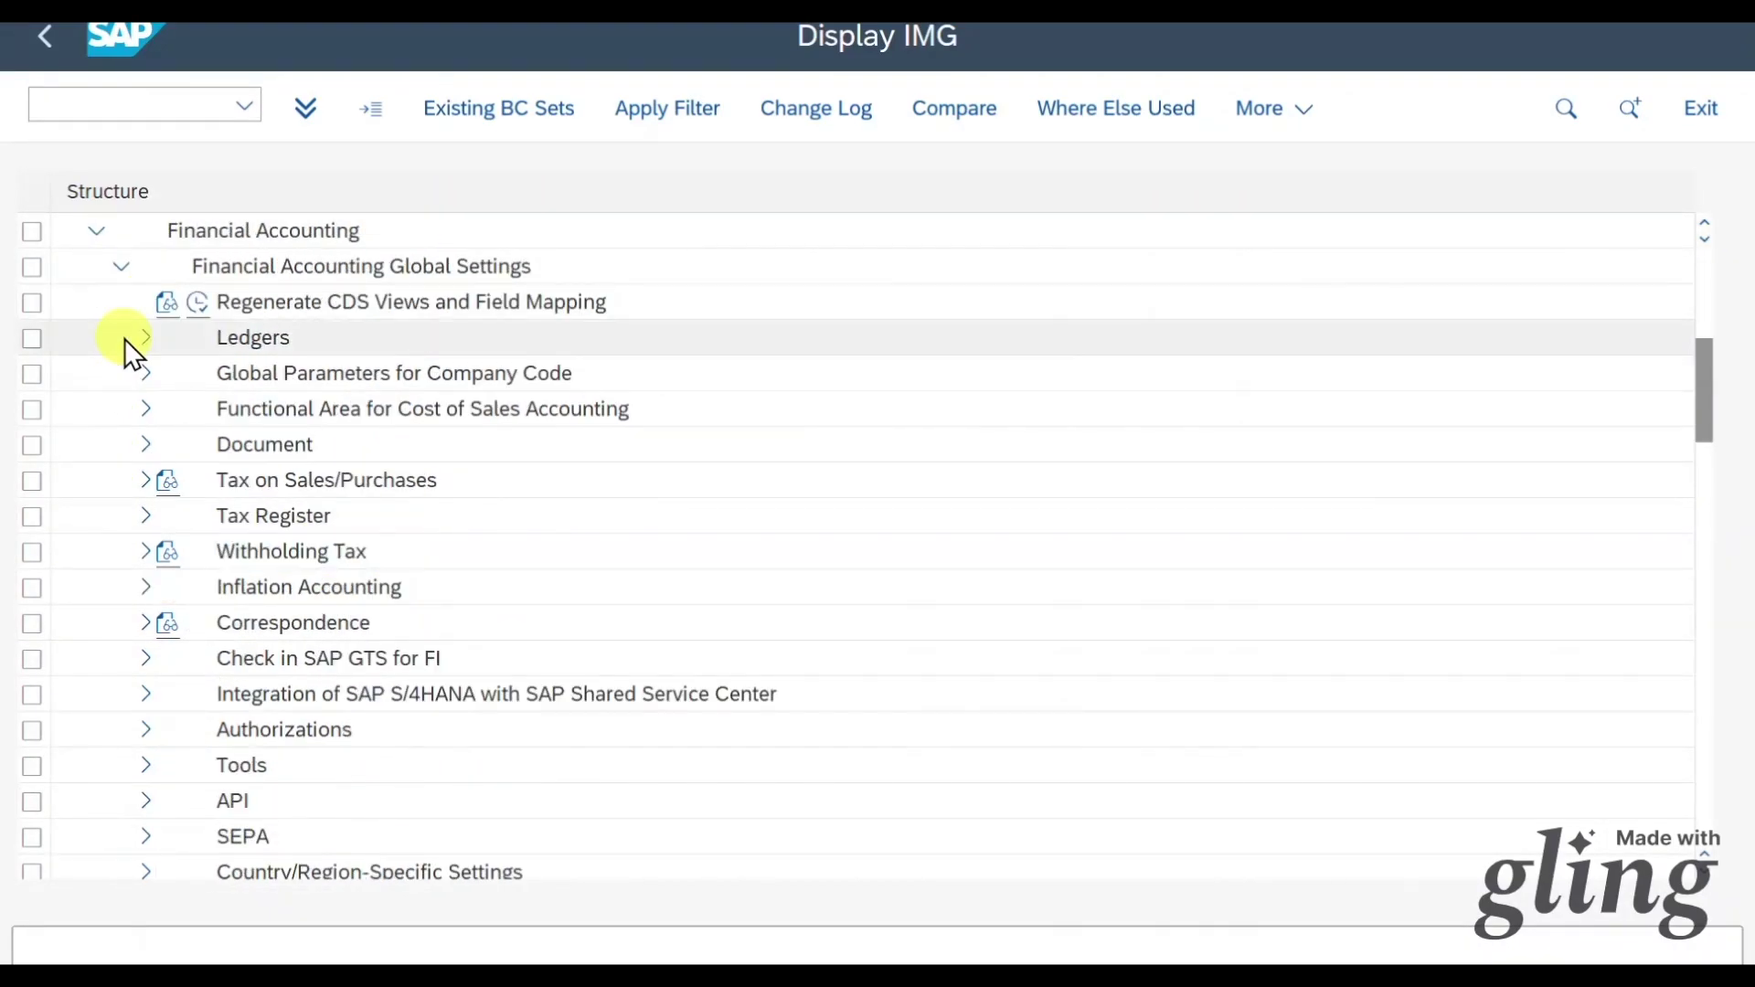
click(147, 443)
click(170, 304)
click(255, 344)
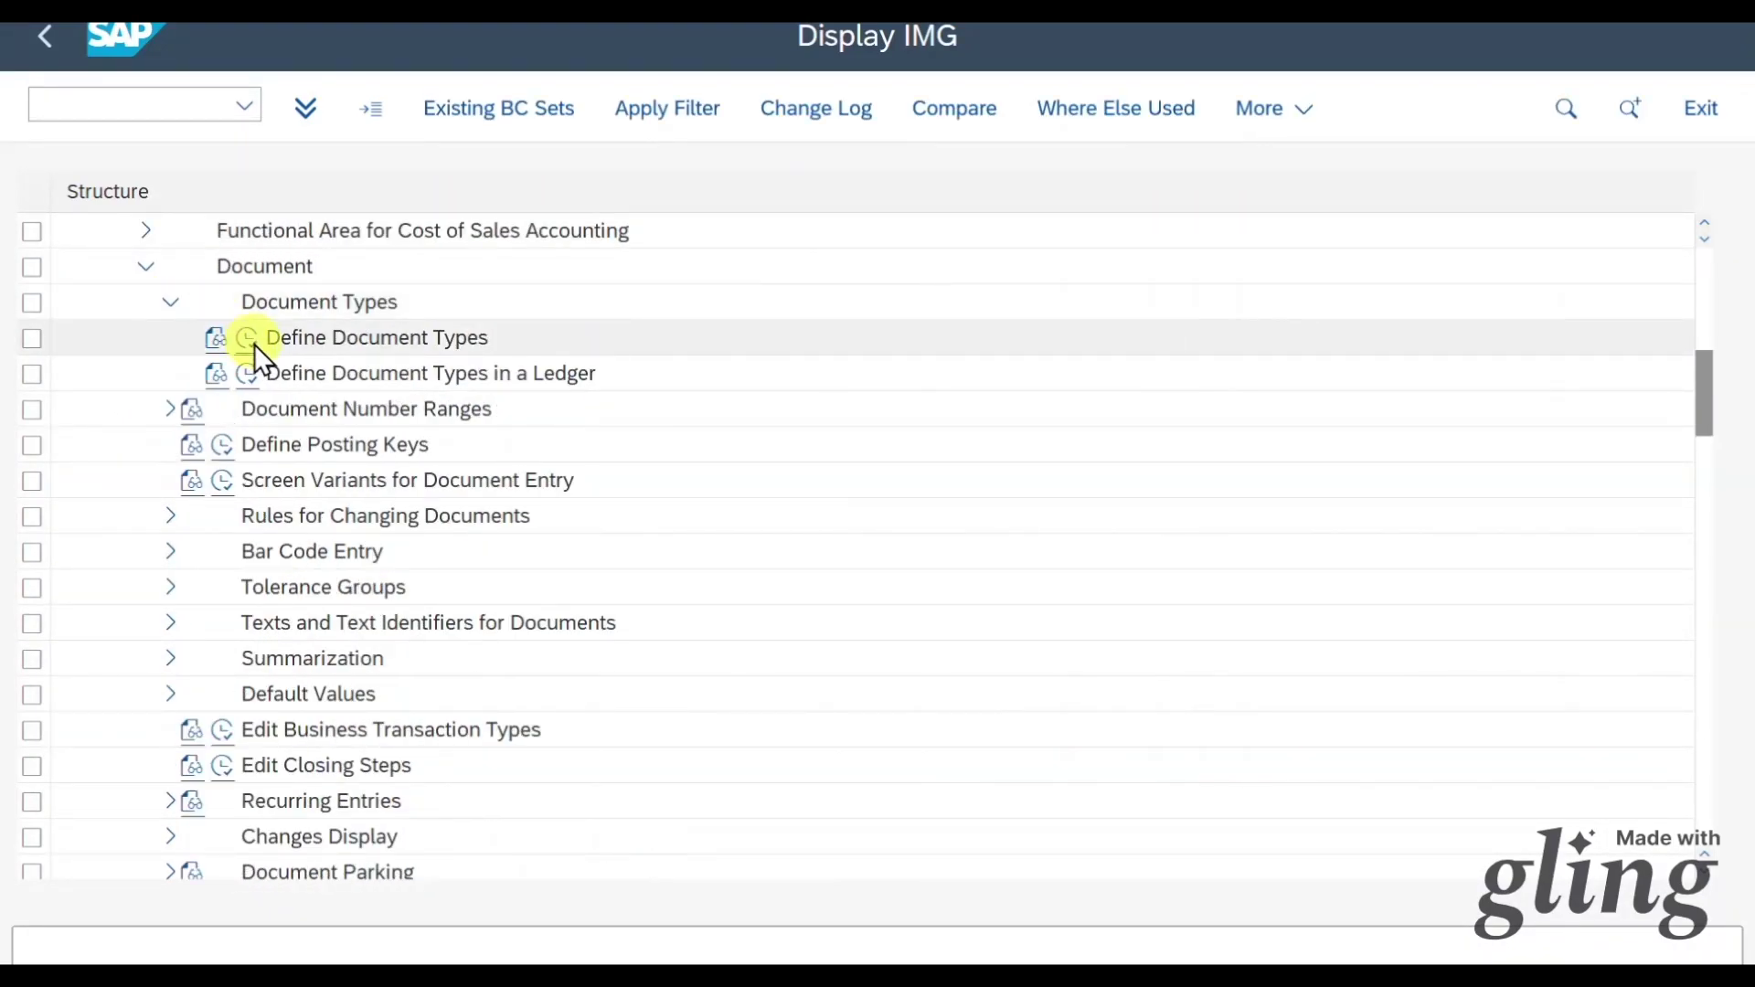
Locate document types RE (Invoice - Gross) and RN (Invoice - Net) in the overview and open the details of RE.
scroll(203, 494, down, 7)
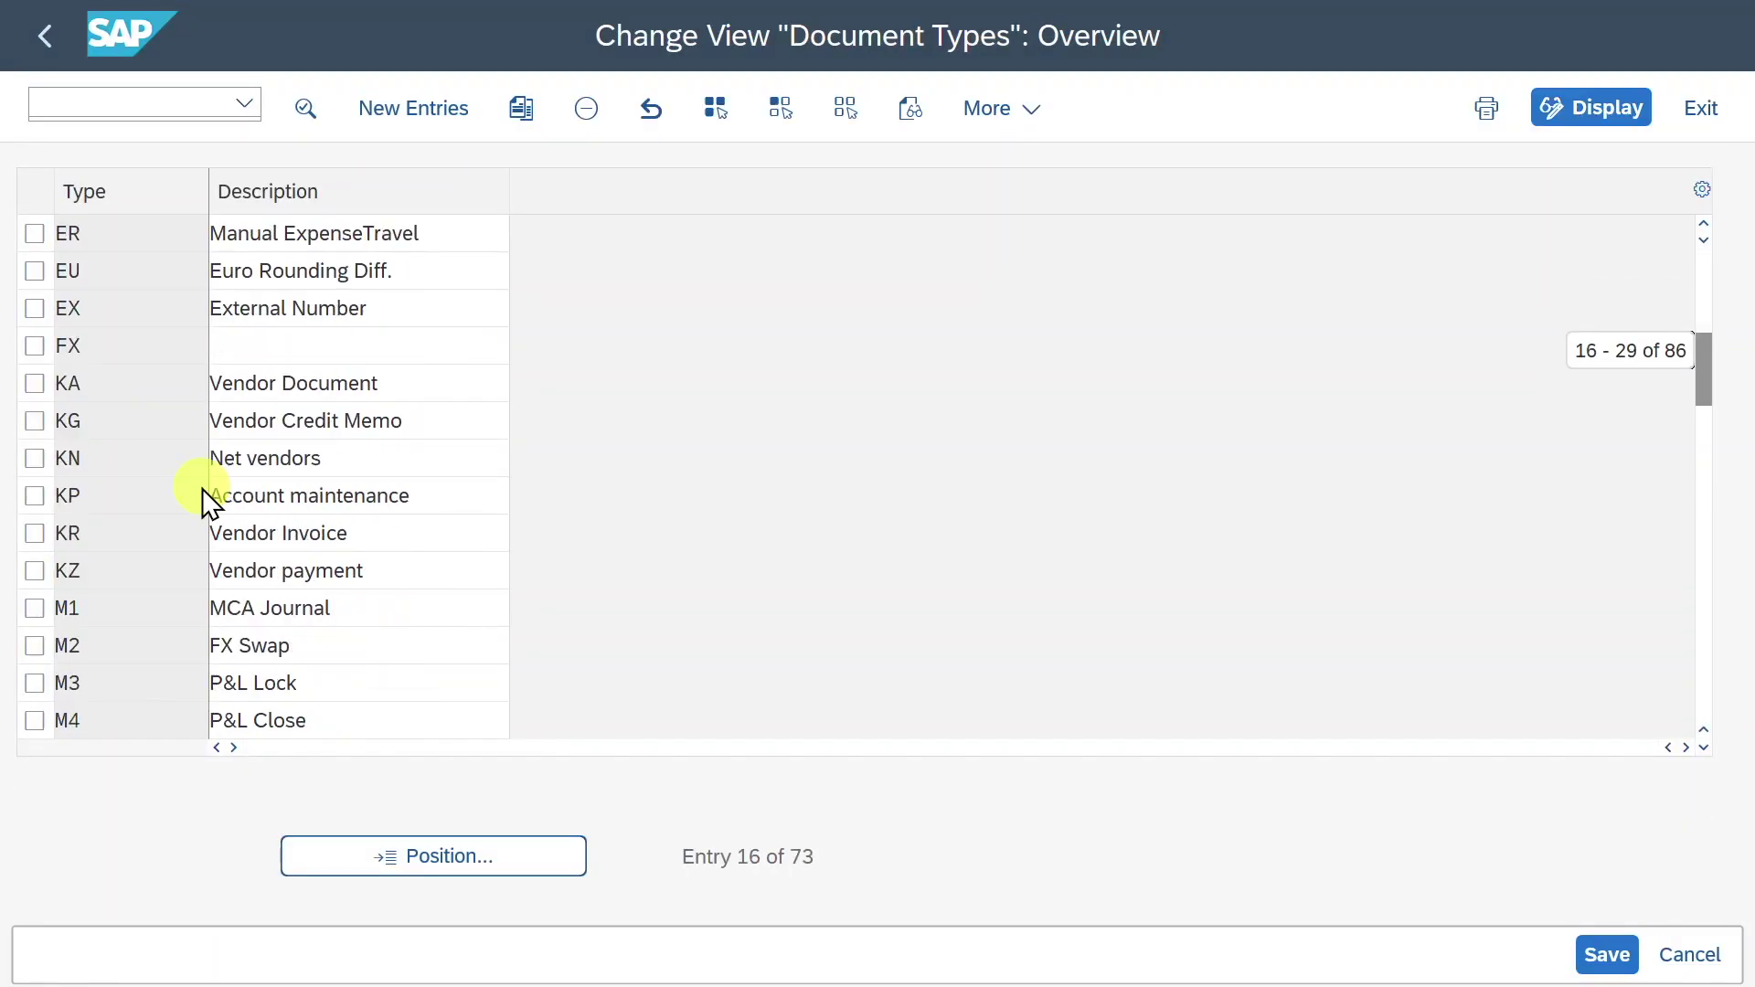
scroll(201, 488, down, 3)
click(431, 494)
drag(430, 493, 191, 501)
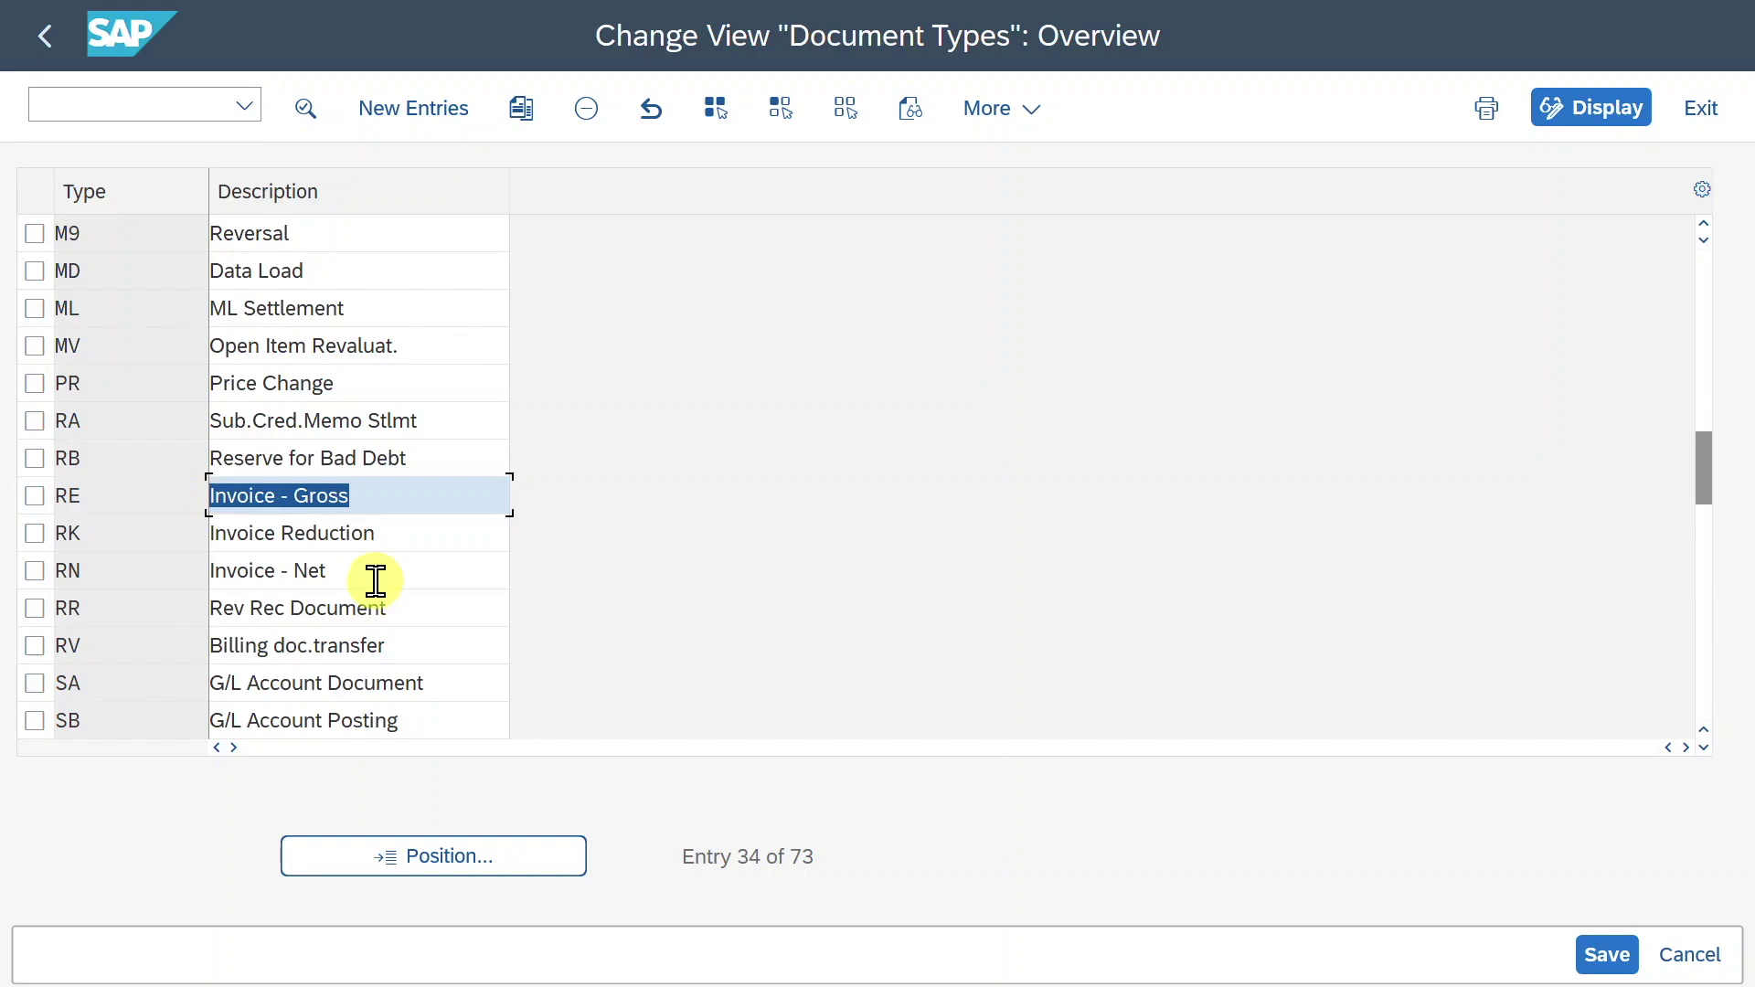
drag(372, 576, 186, 566)
click(129, 497)
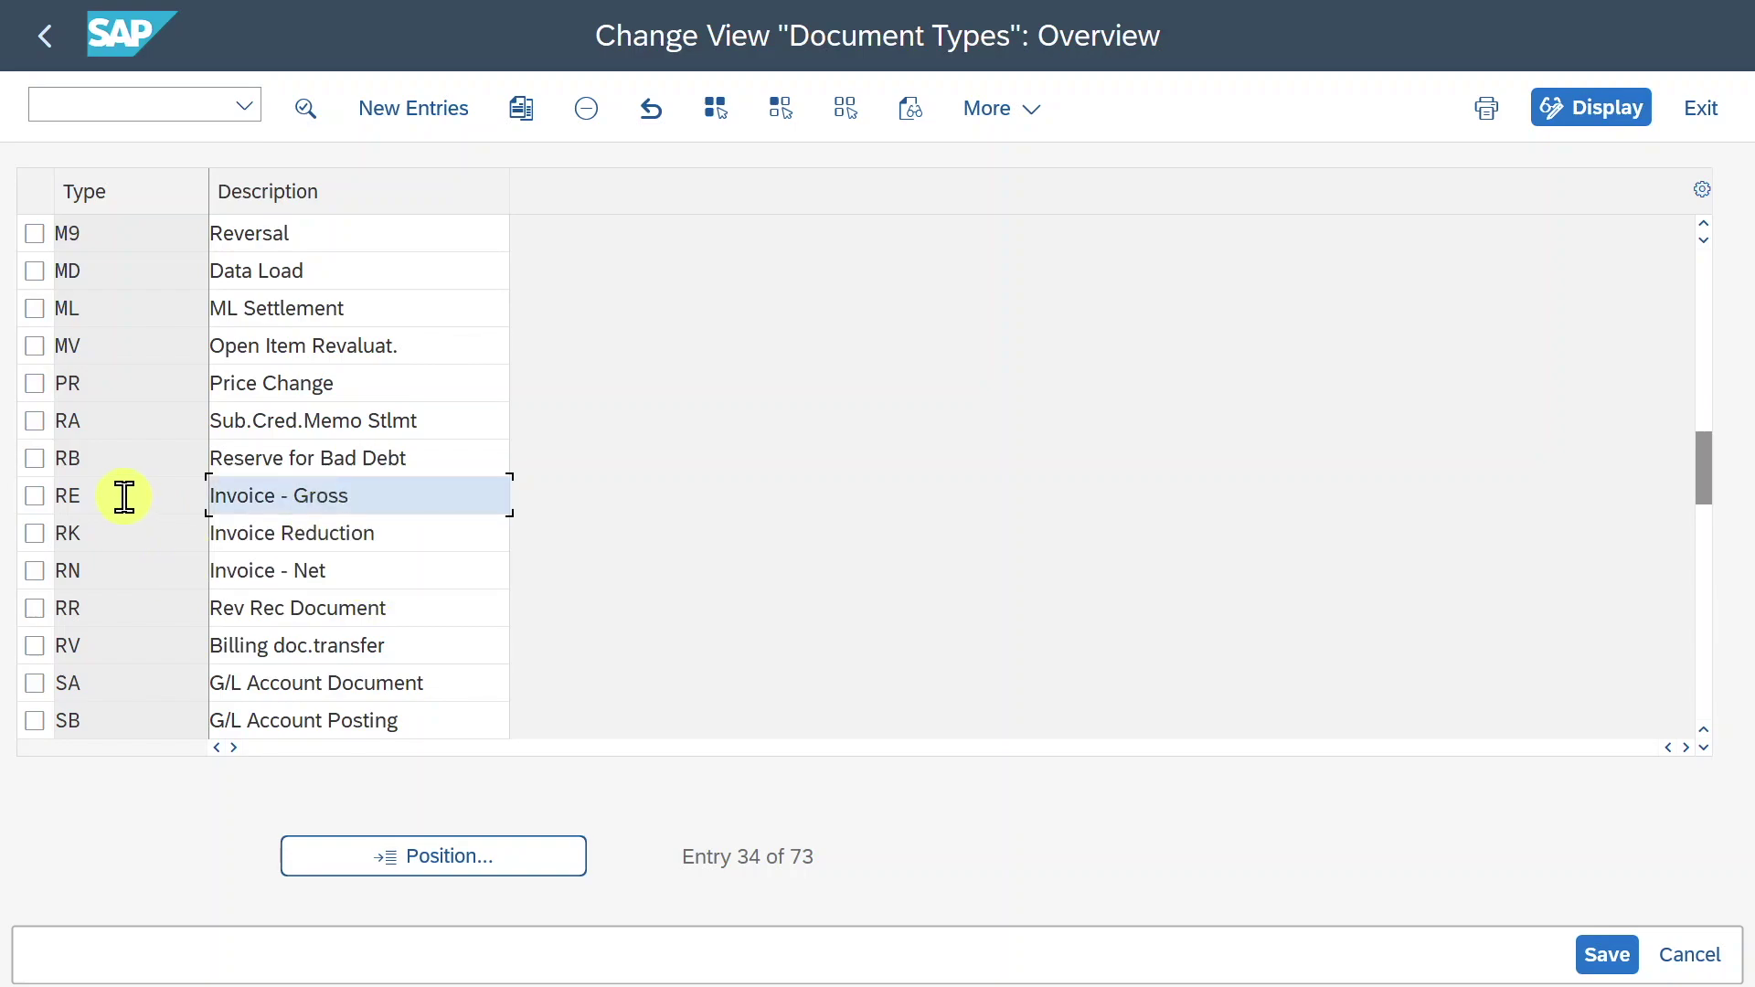
double_click(126, 497)
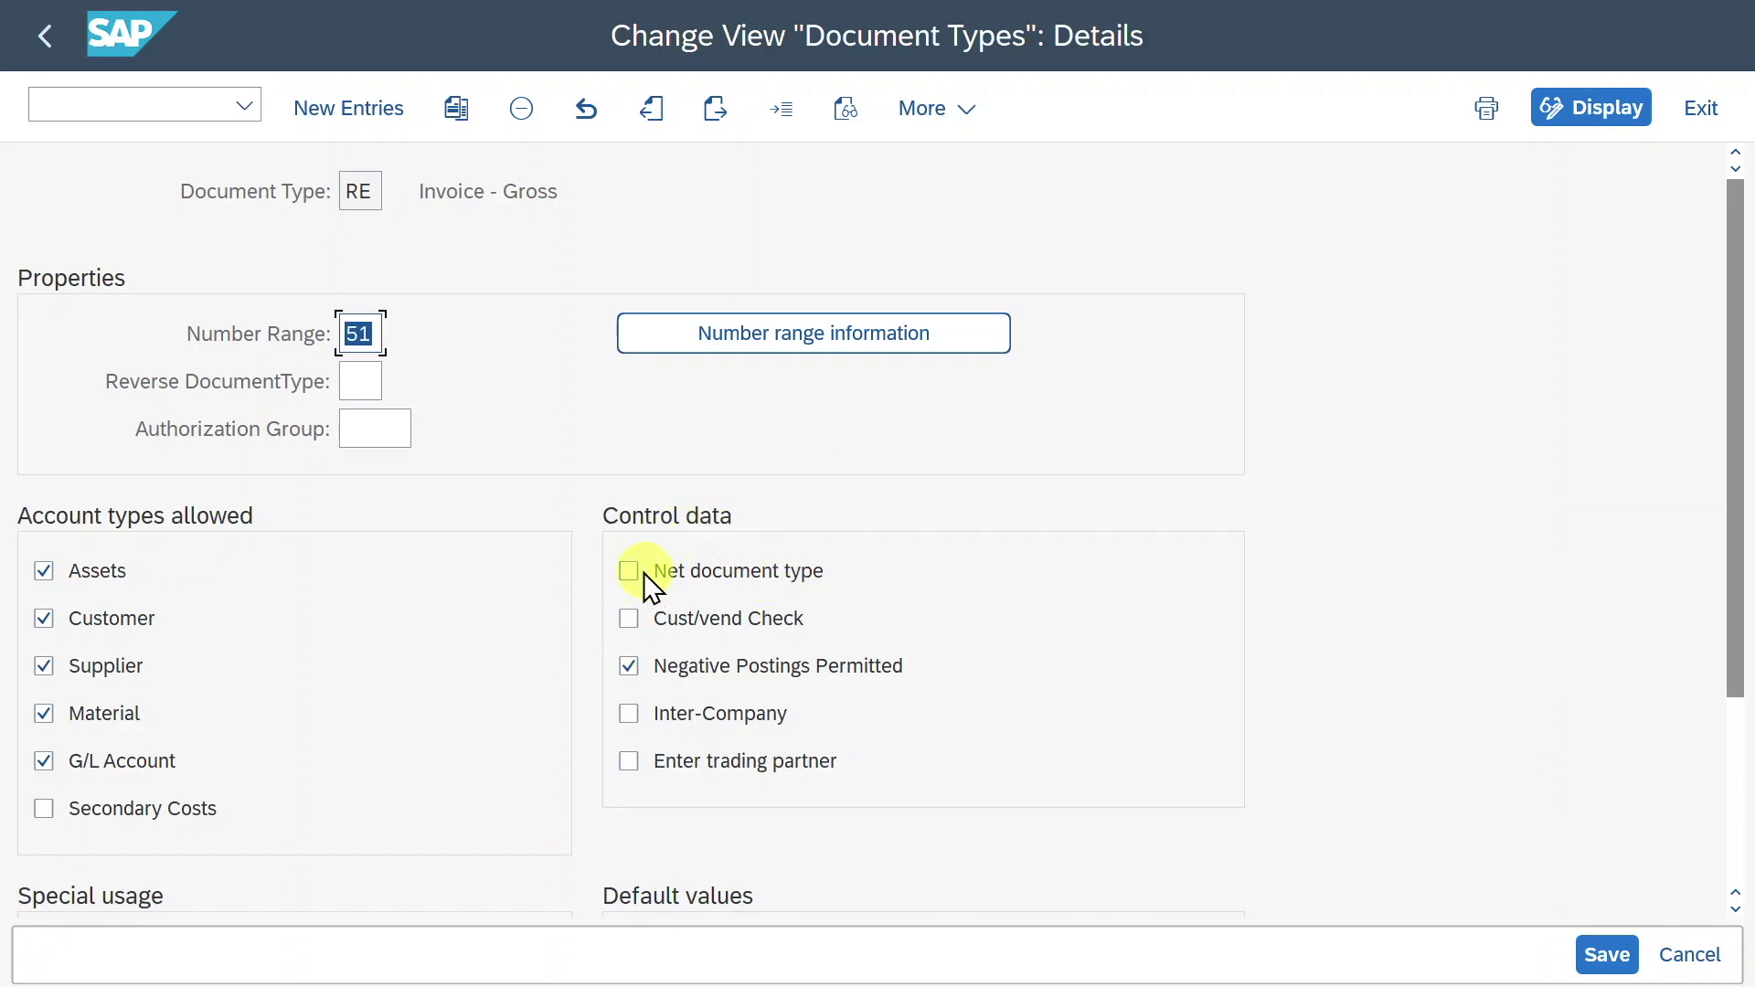
Open the details of document type RN and read the field help for its Net document type indicator.
click(44, 38)
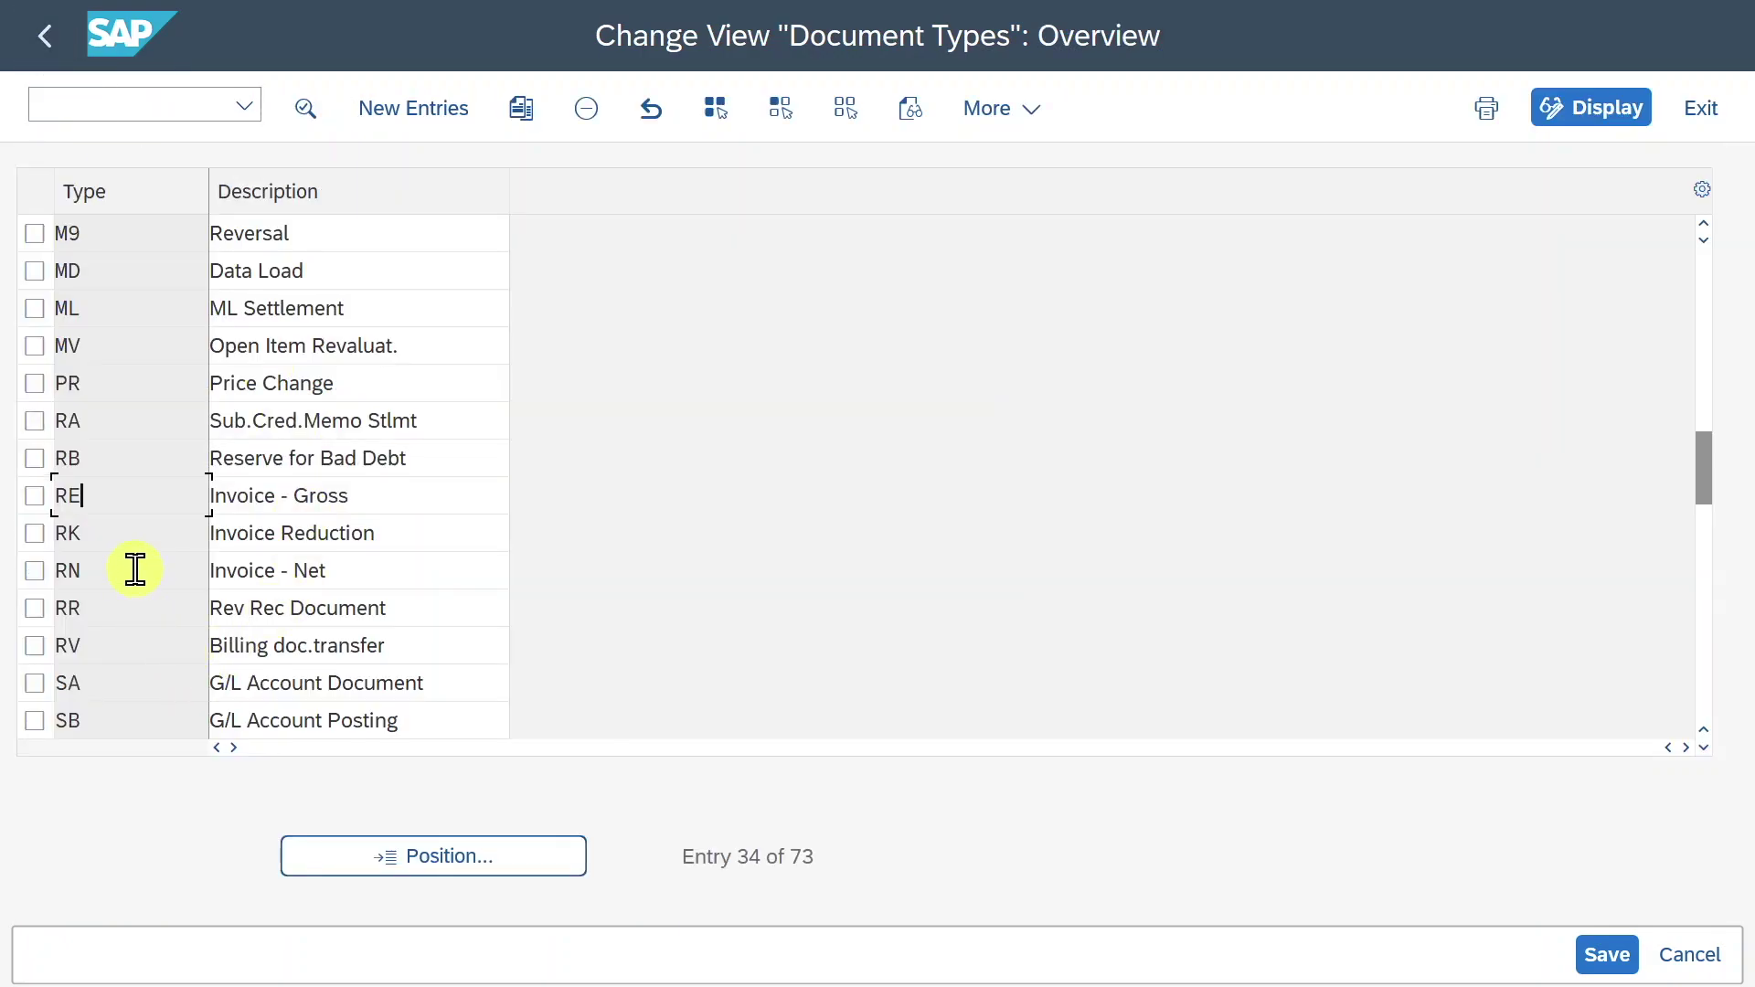
double_click(135, 568)
click(744, 571)
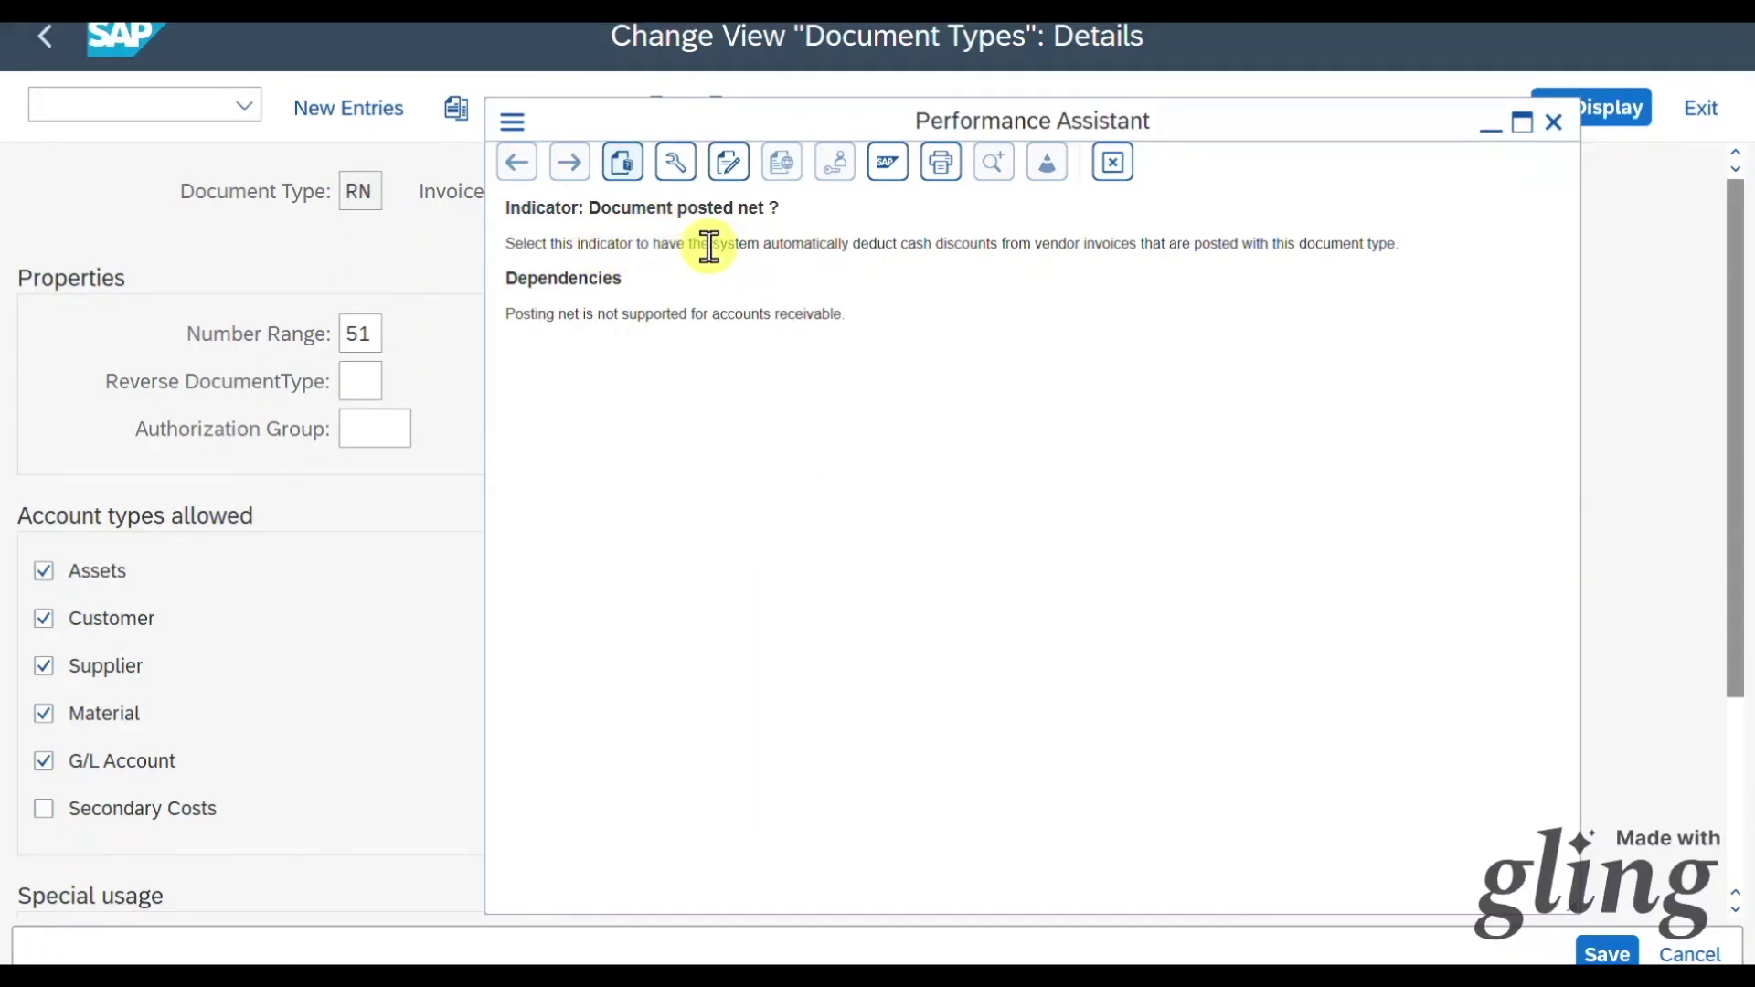
drag(722, 247, 1121, 247)
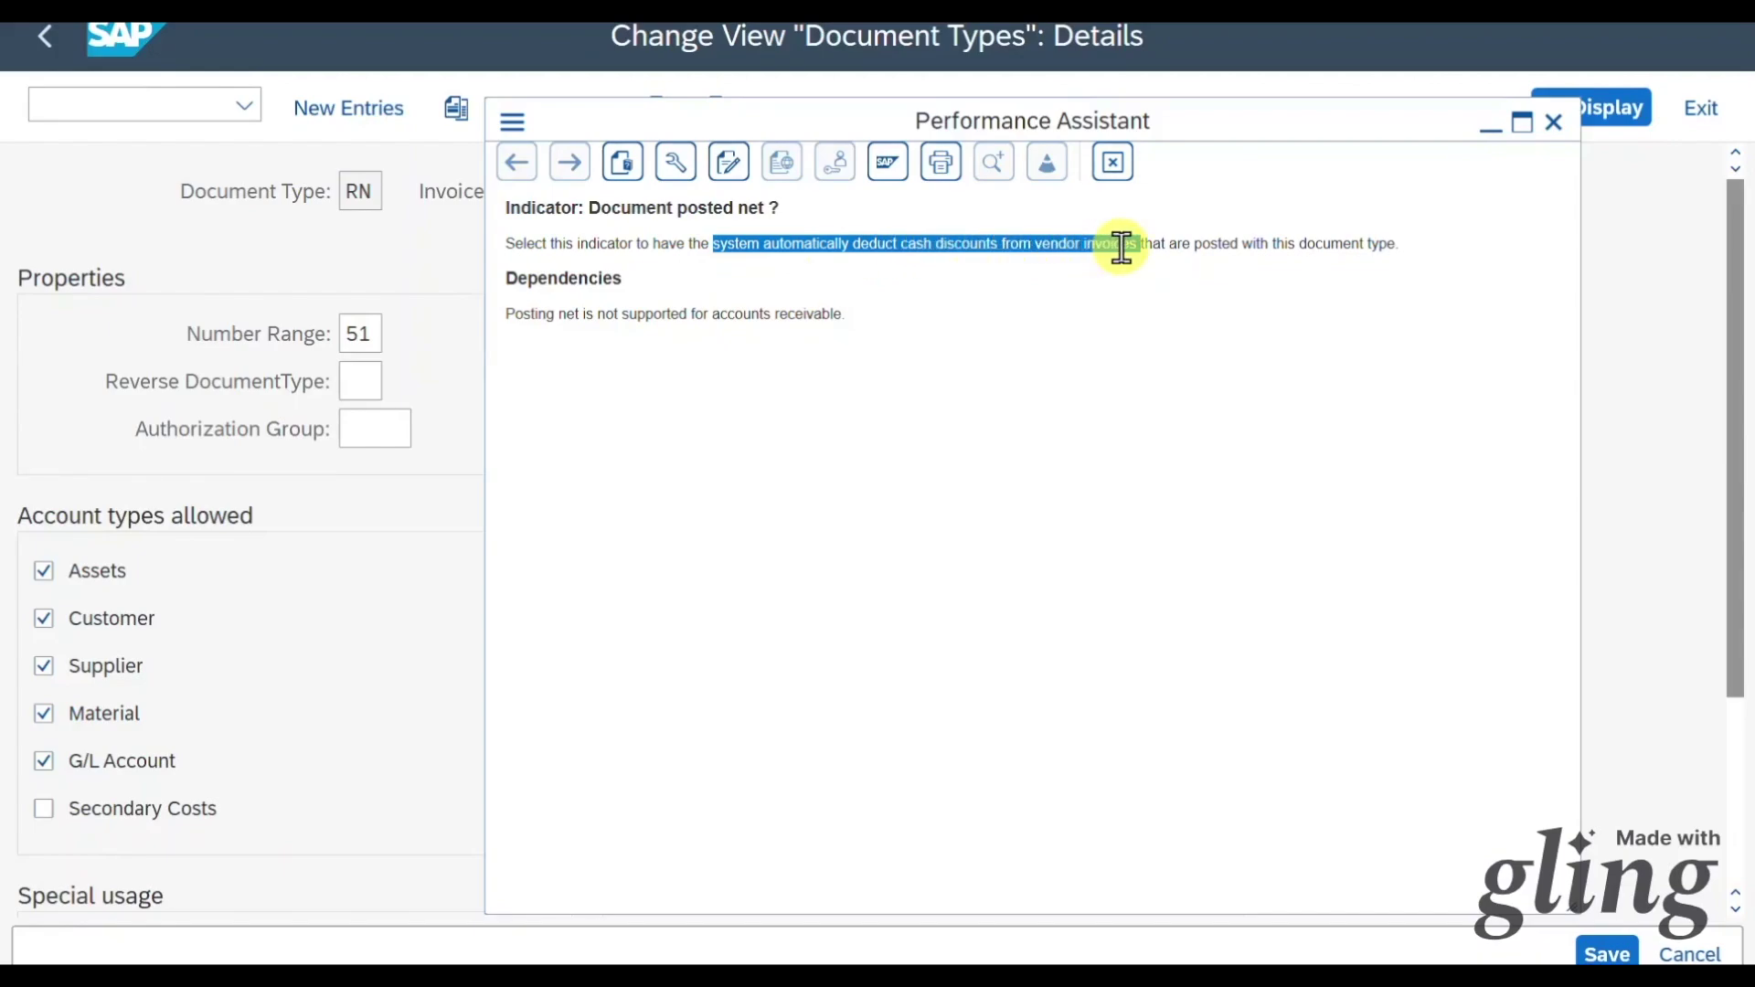
click(1555, 121)
click(198, 106)
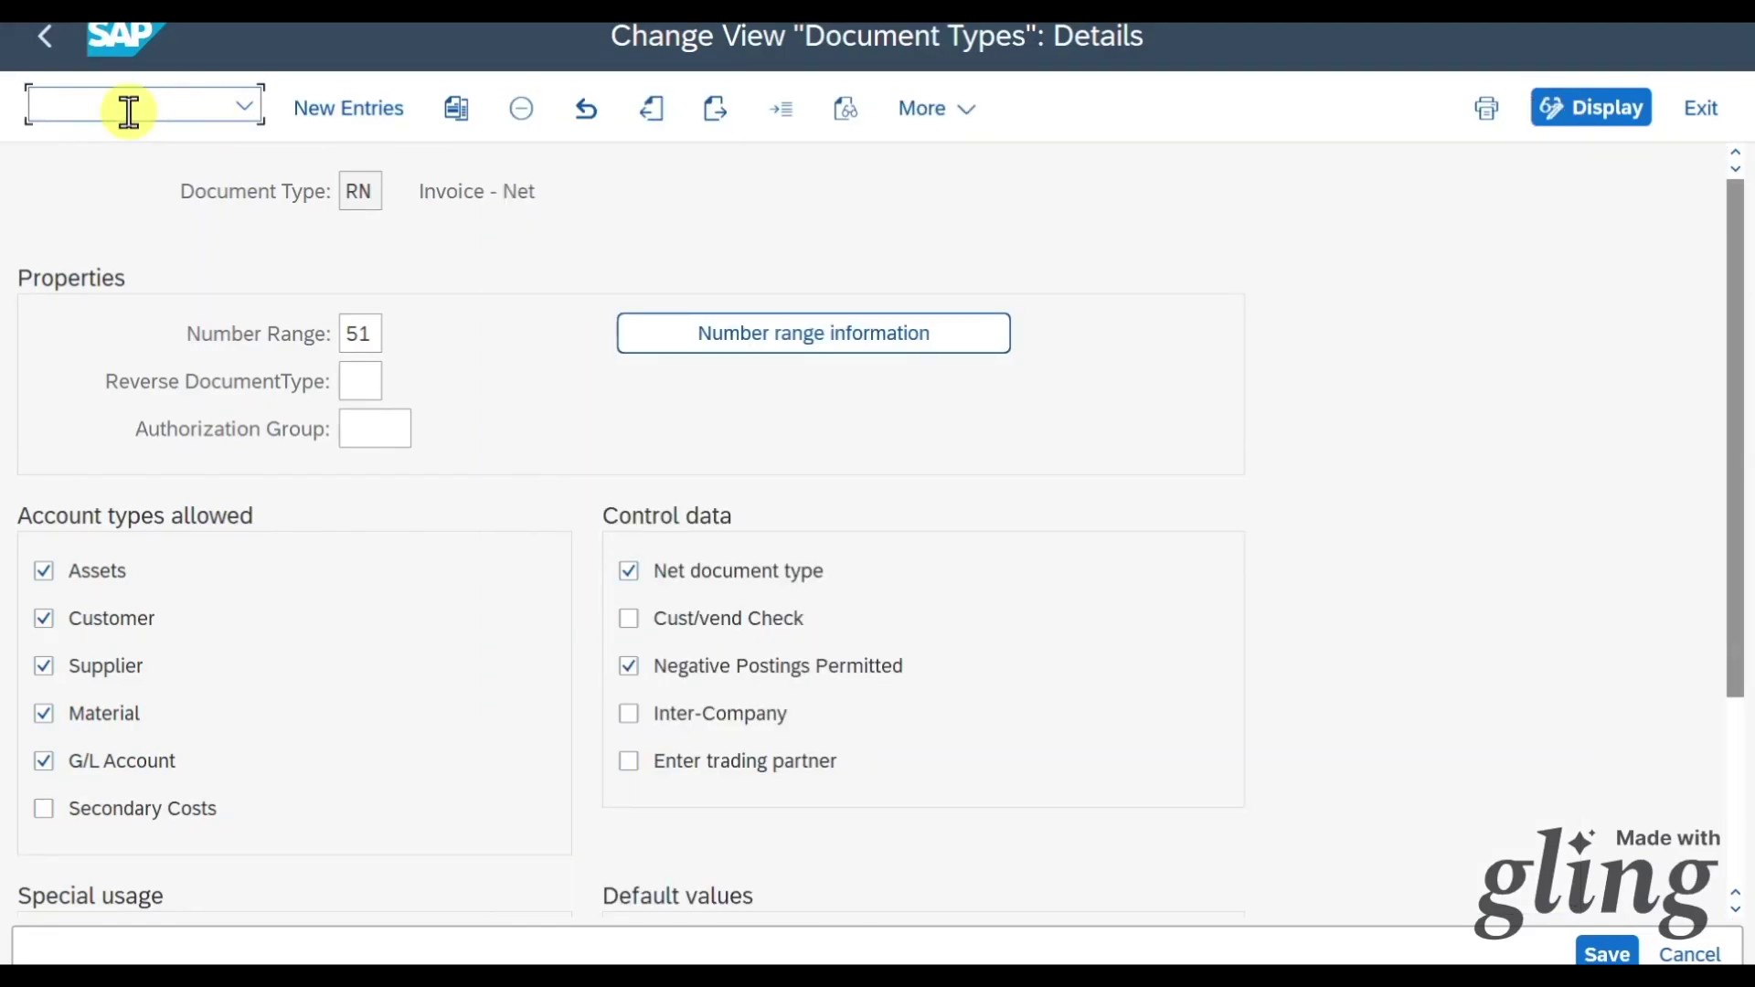
Return to the IMG structure and open the global parameters of company code 1010 through Enter Global Parameters.
click(44, 44)
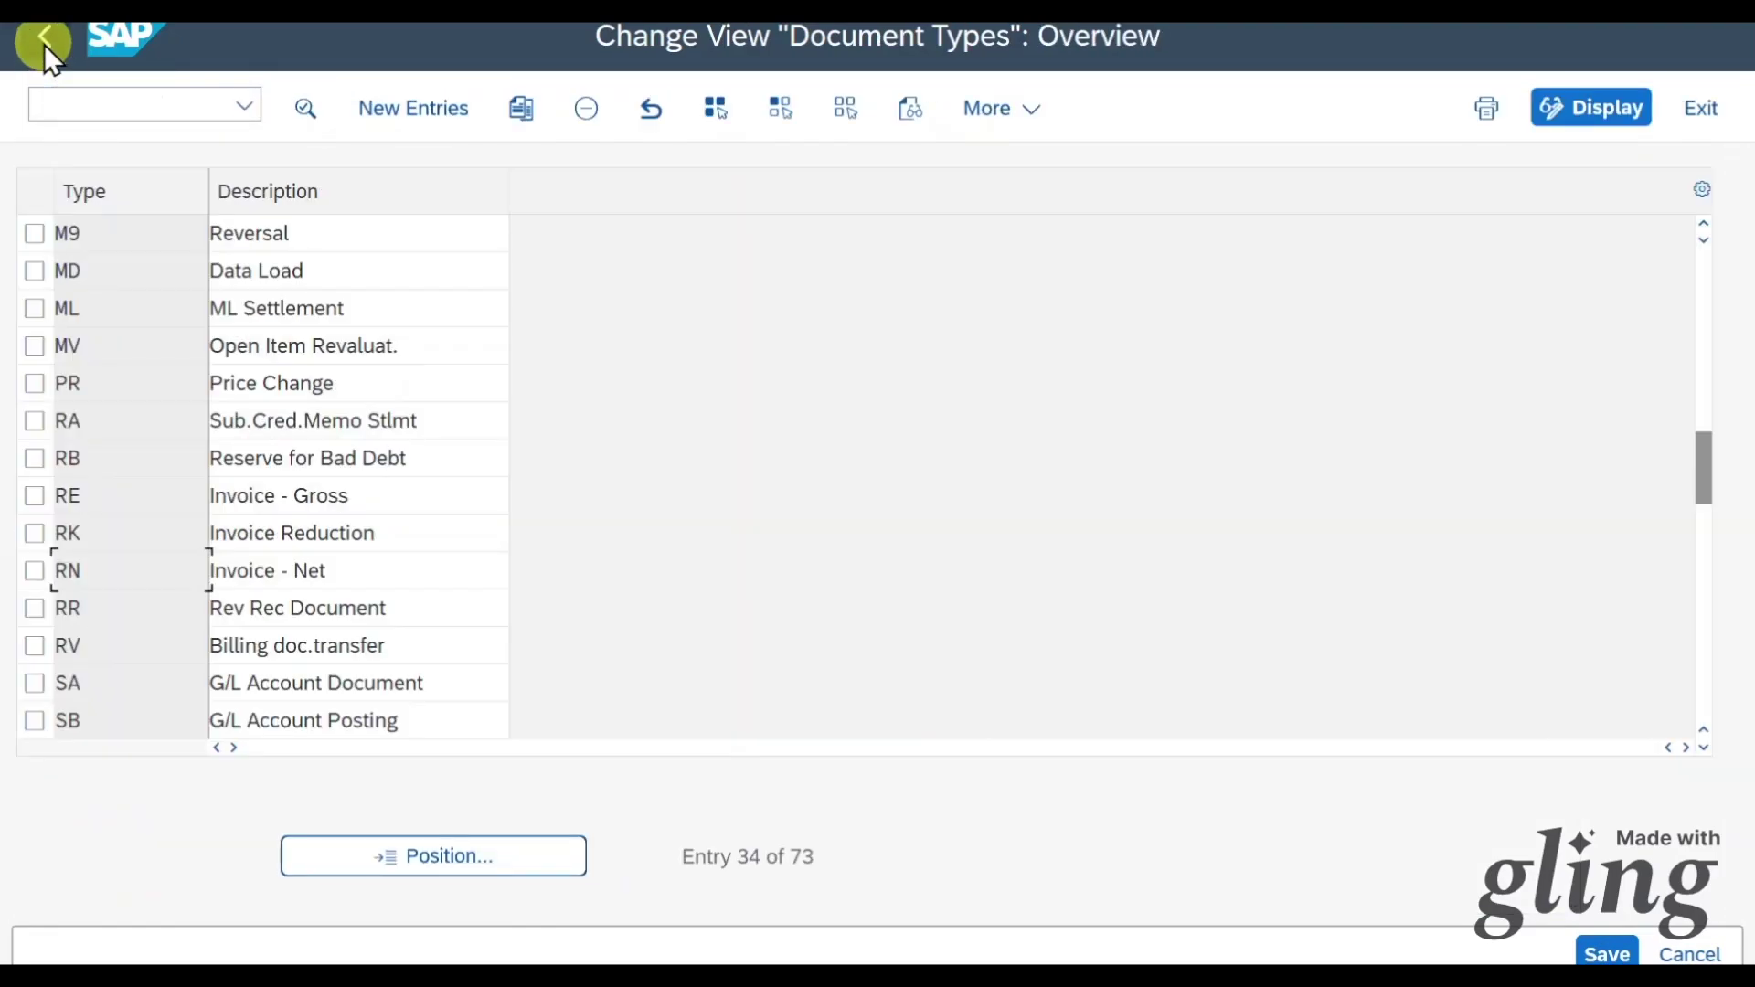
click(44, 44)
scroll(347, 468, up, 3)
click(146, 409)
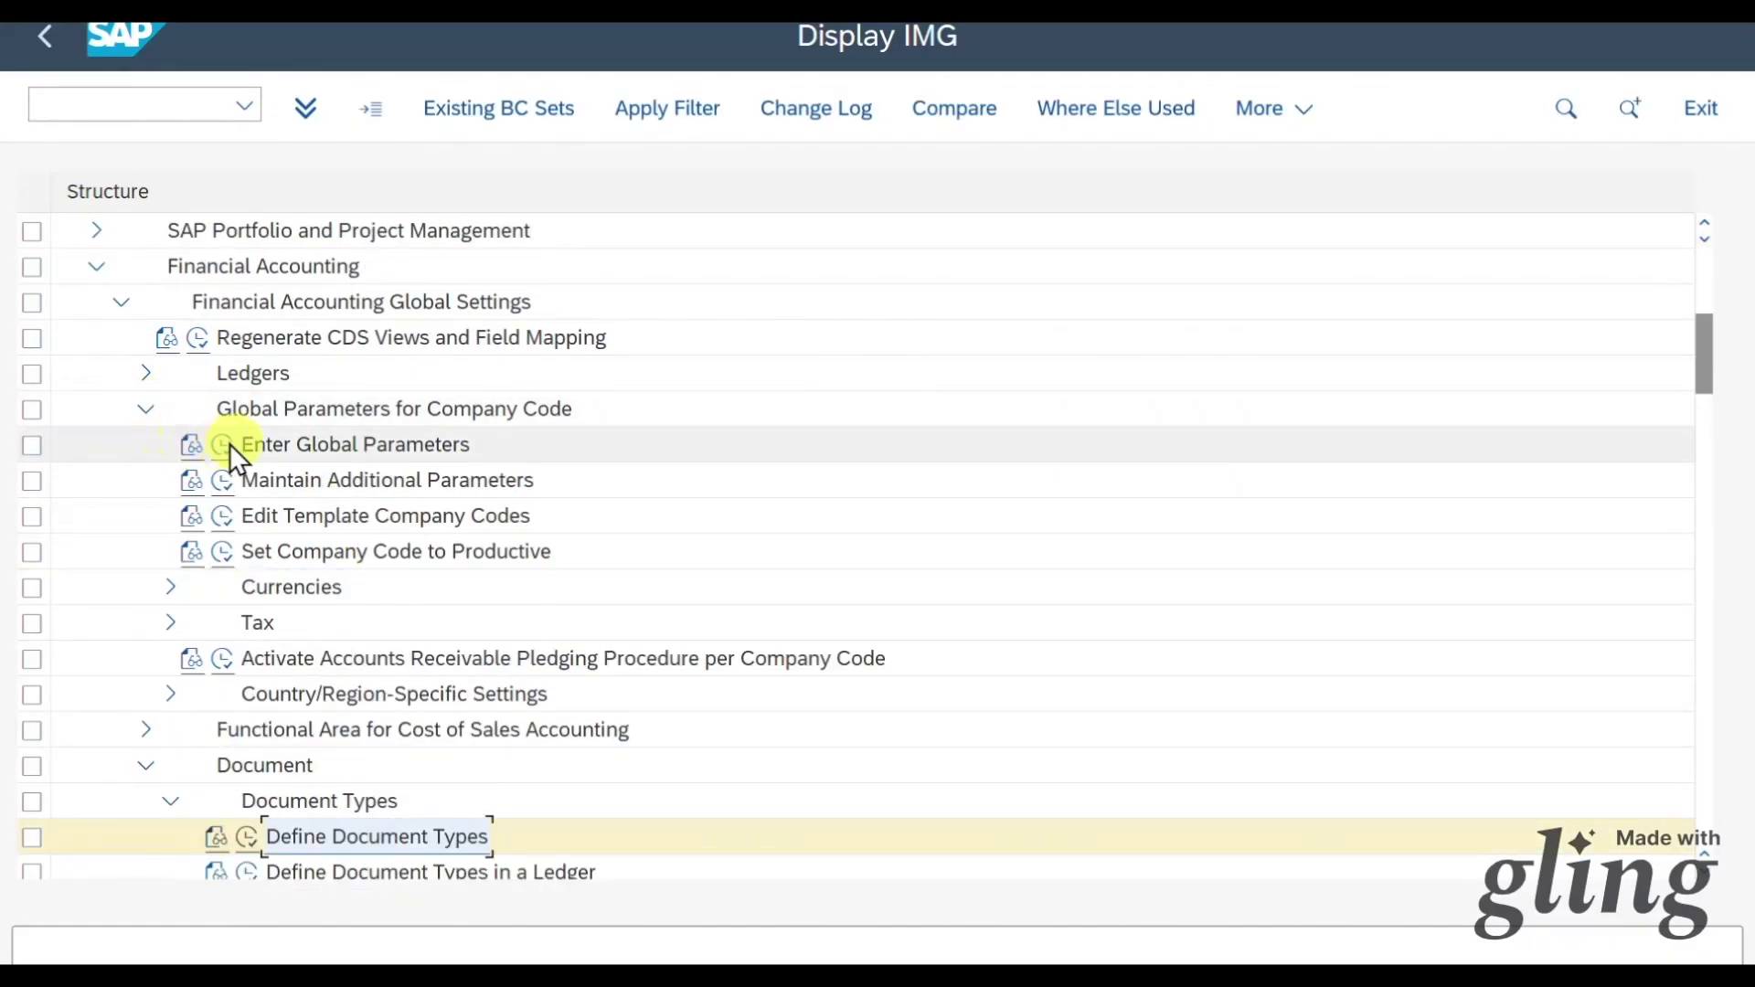
click(223, 444)
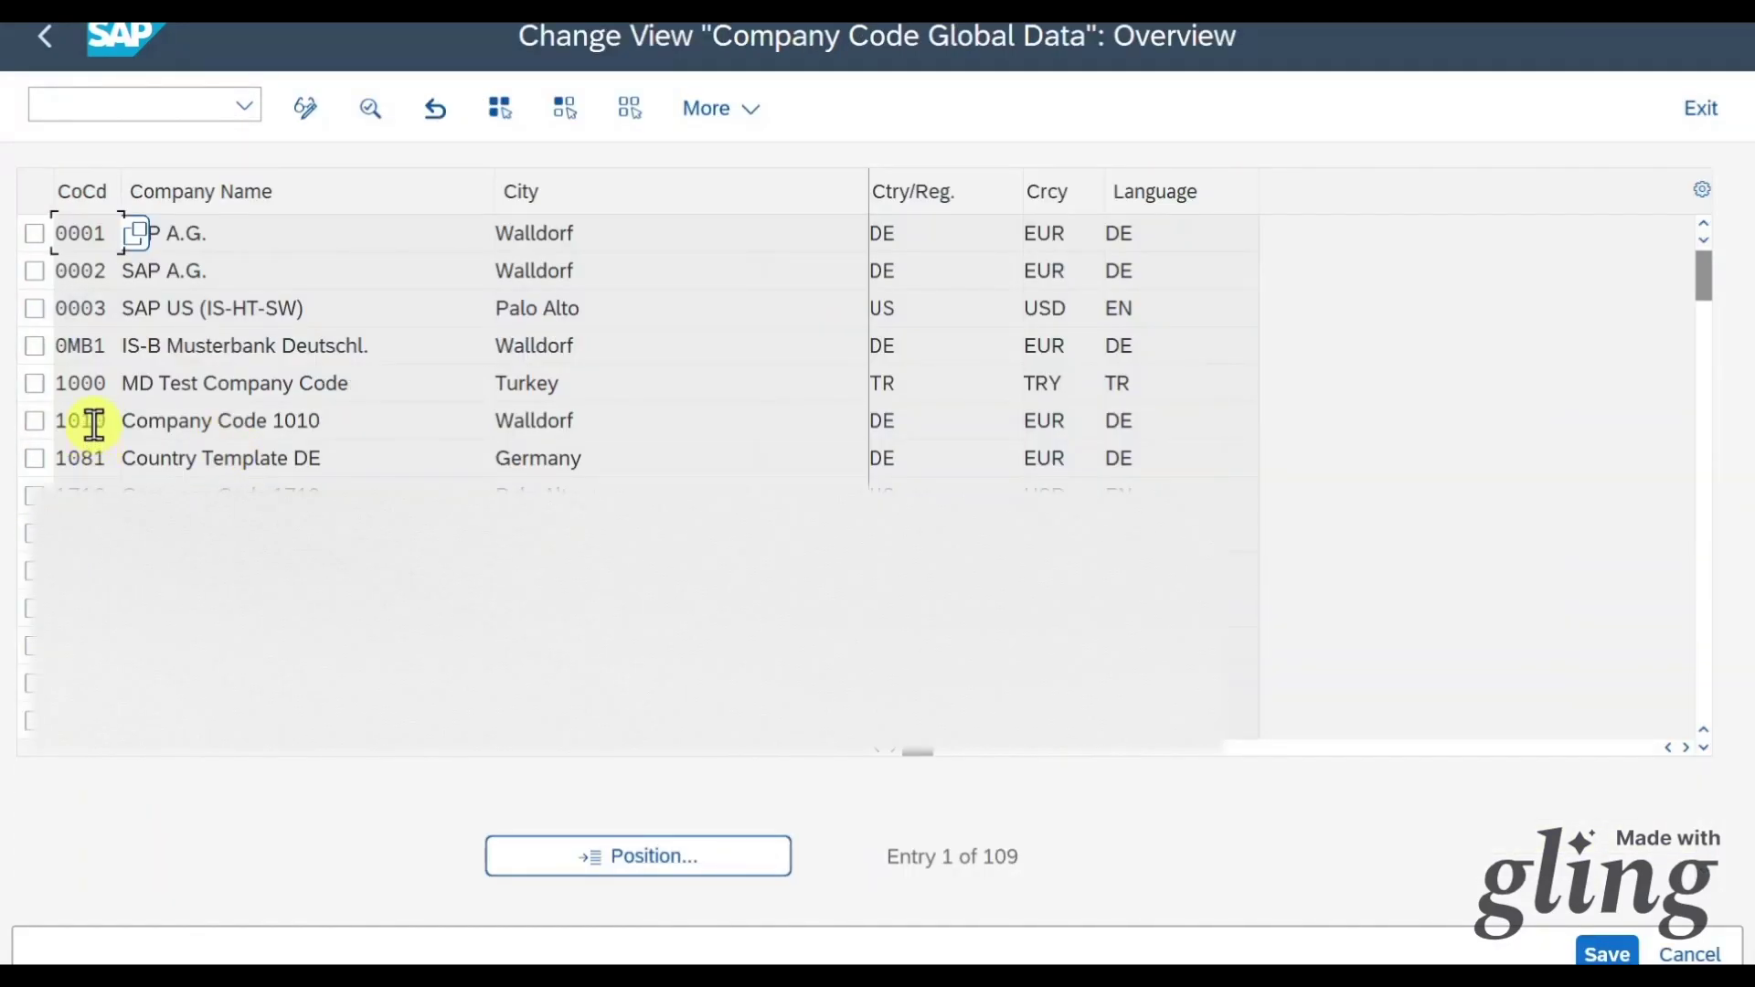
double_click(95, 424)
Read the field help for the Discount base is net value indicator in company code 1010's processing parameters, then close it.
scroll(815, 509, down, 5)
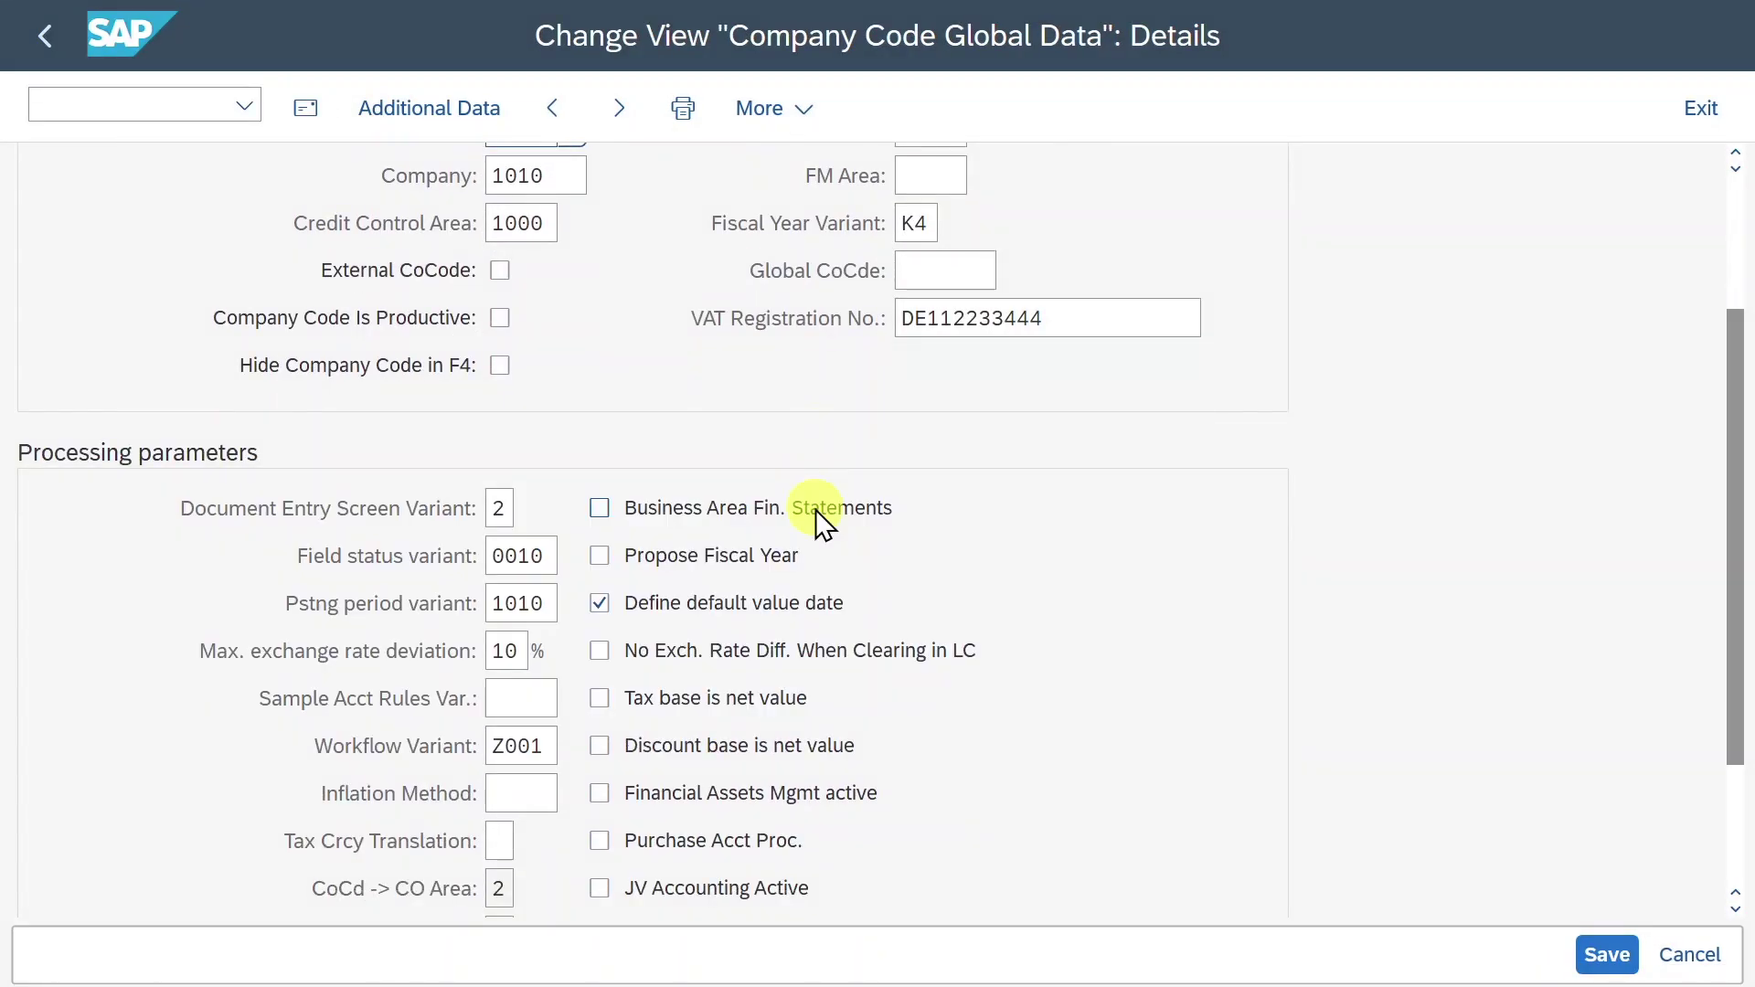
scroll(816, 508, down, 1)
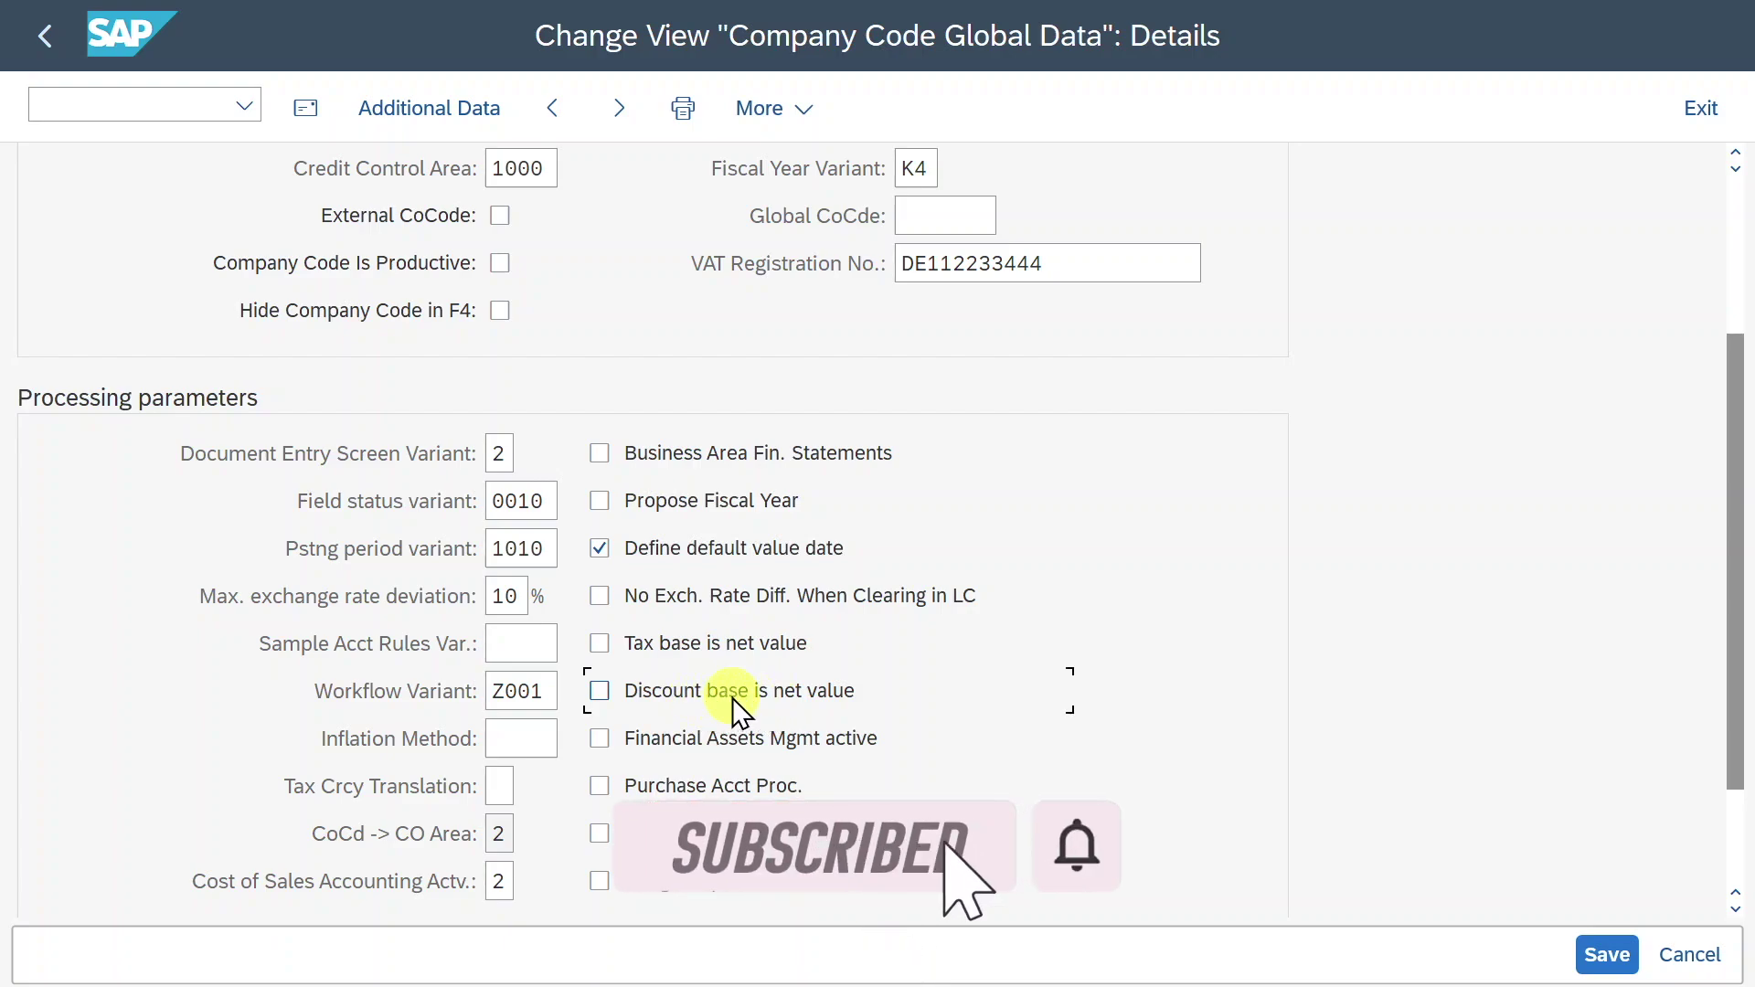
key(F1)
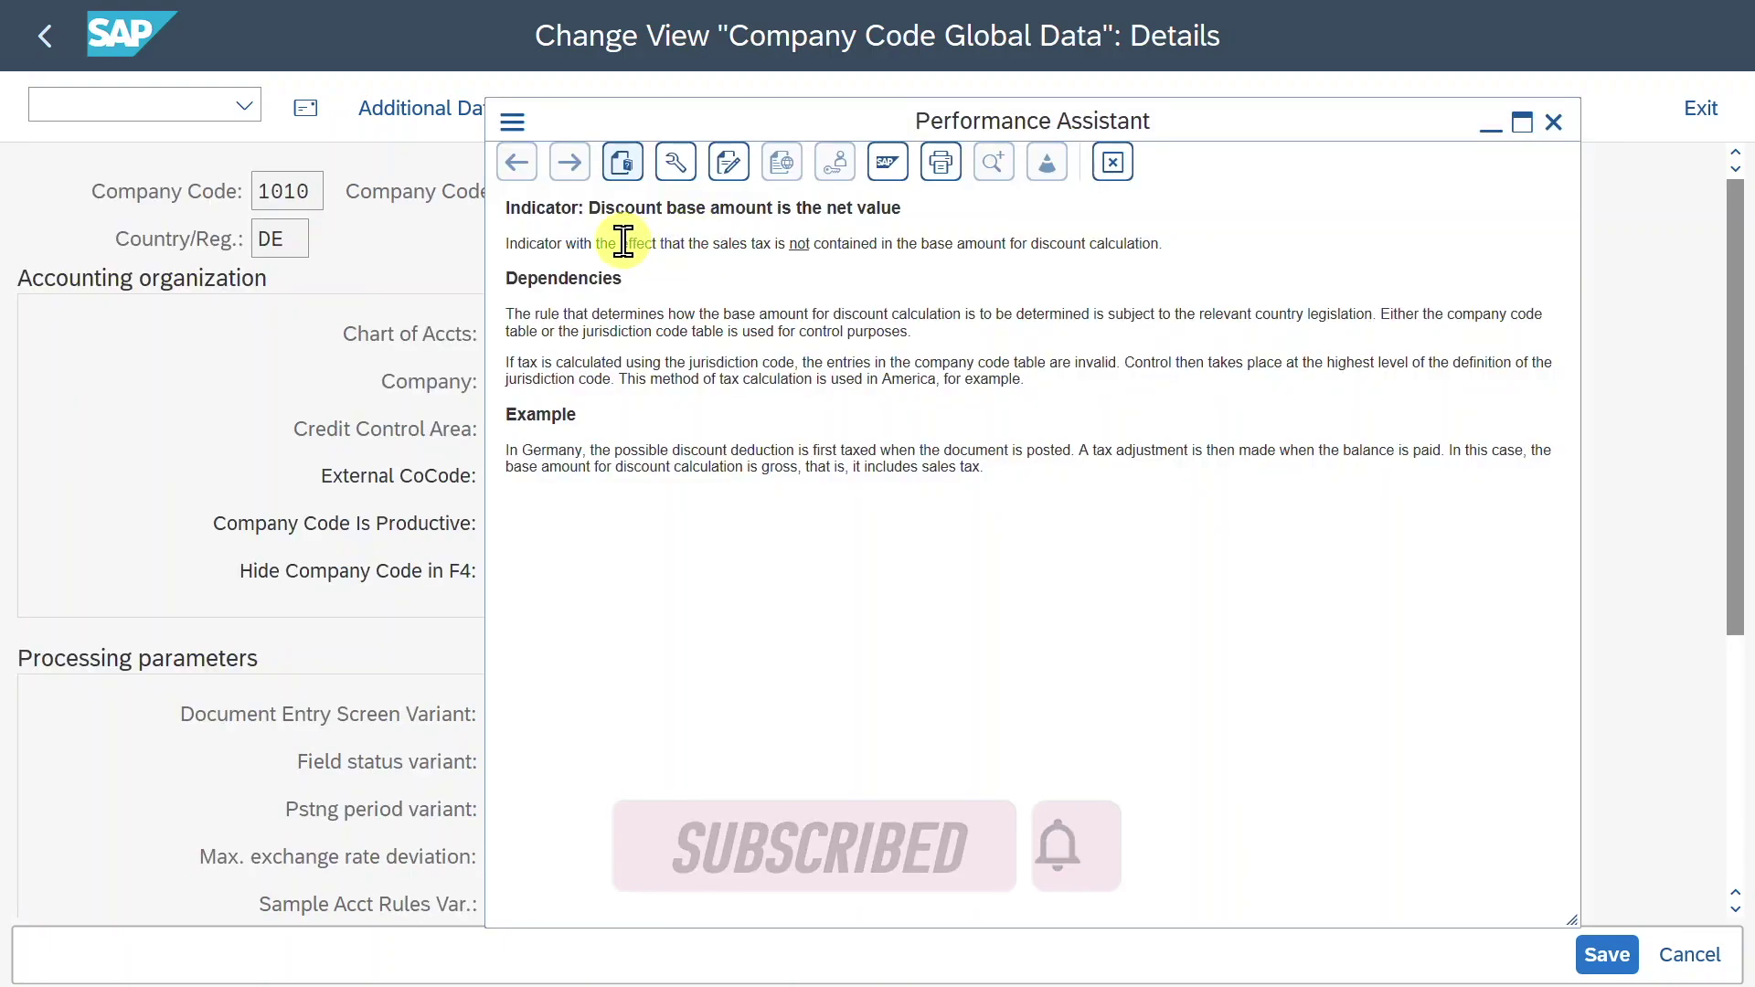
drag(712, 244, 1167, 245)
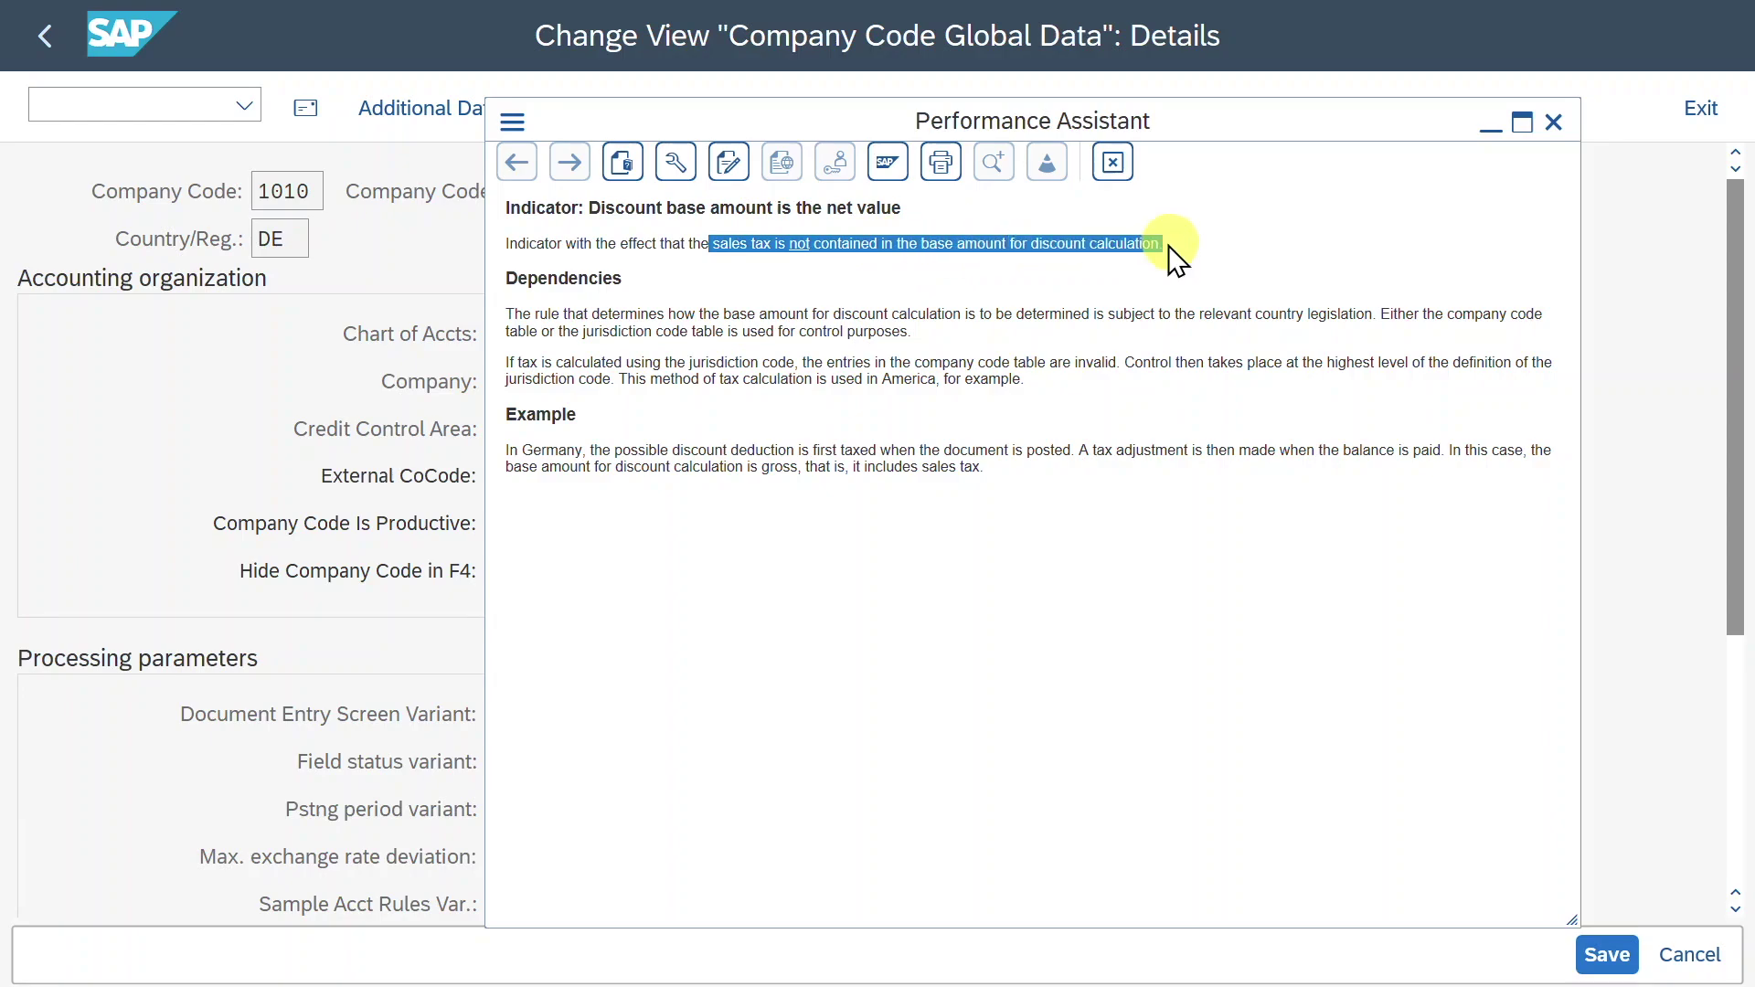
click(1104, 249)
drag(1024, 119, 1293, 74)
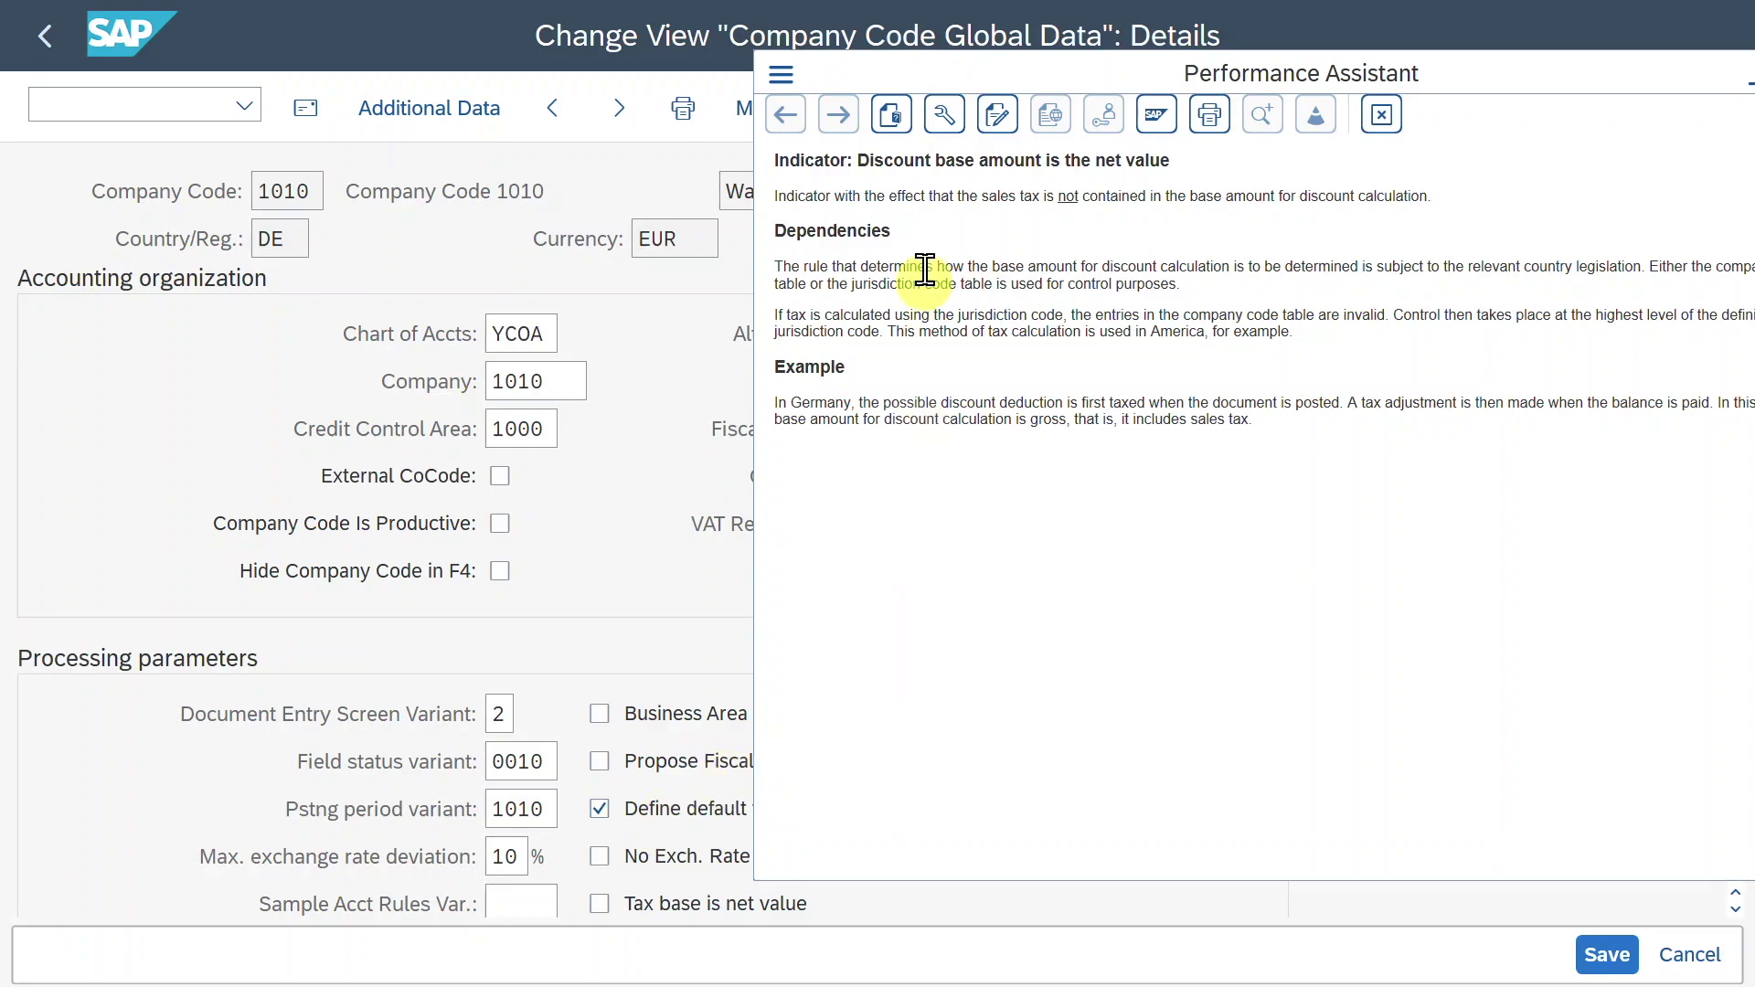
scroll(637, 830, down, 3)
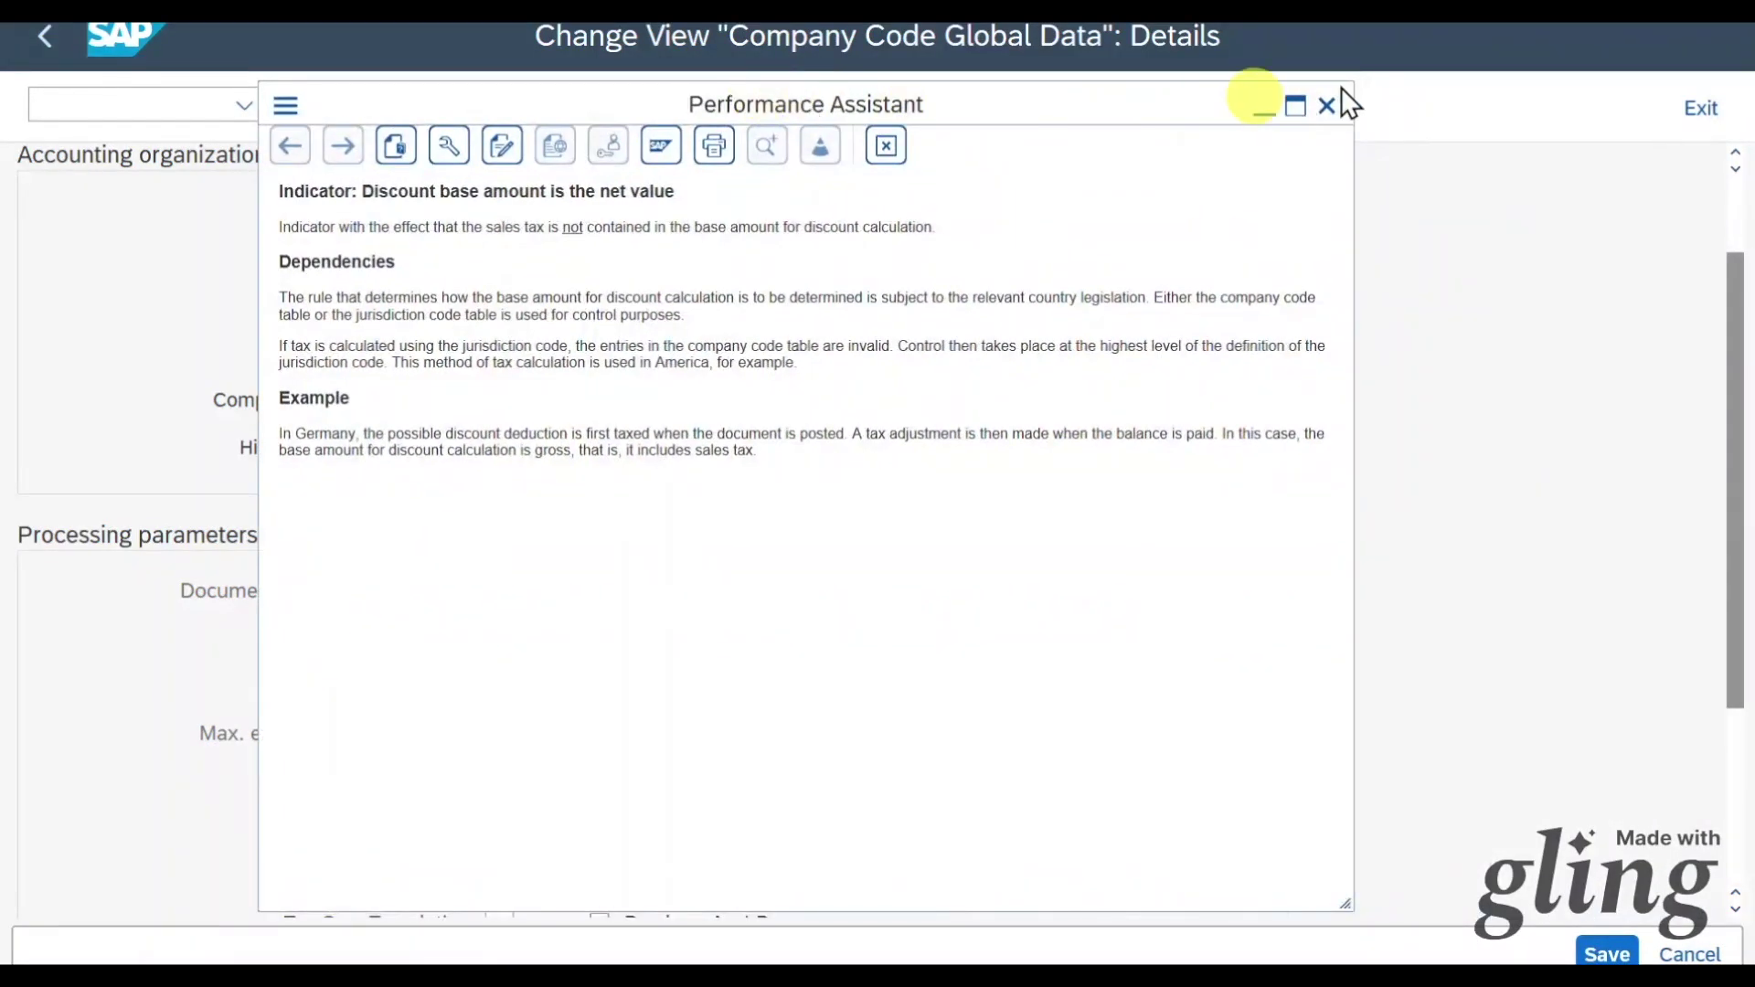
click(1327, 105)
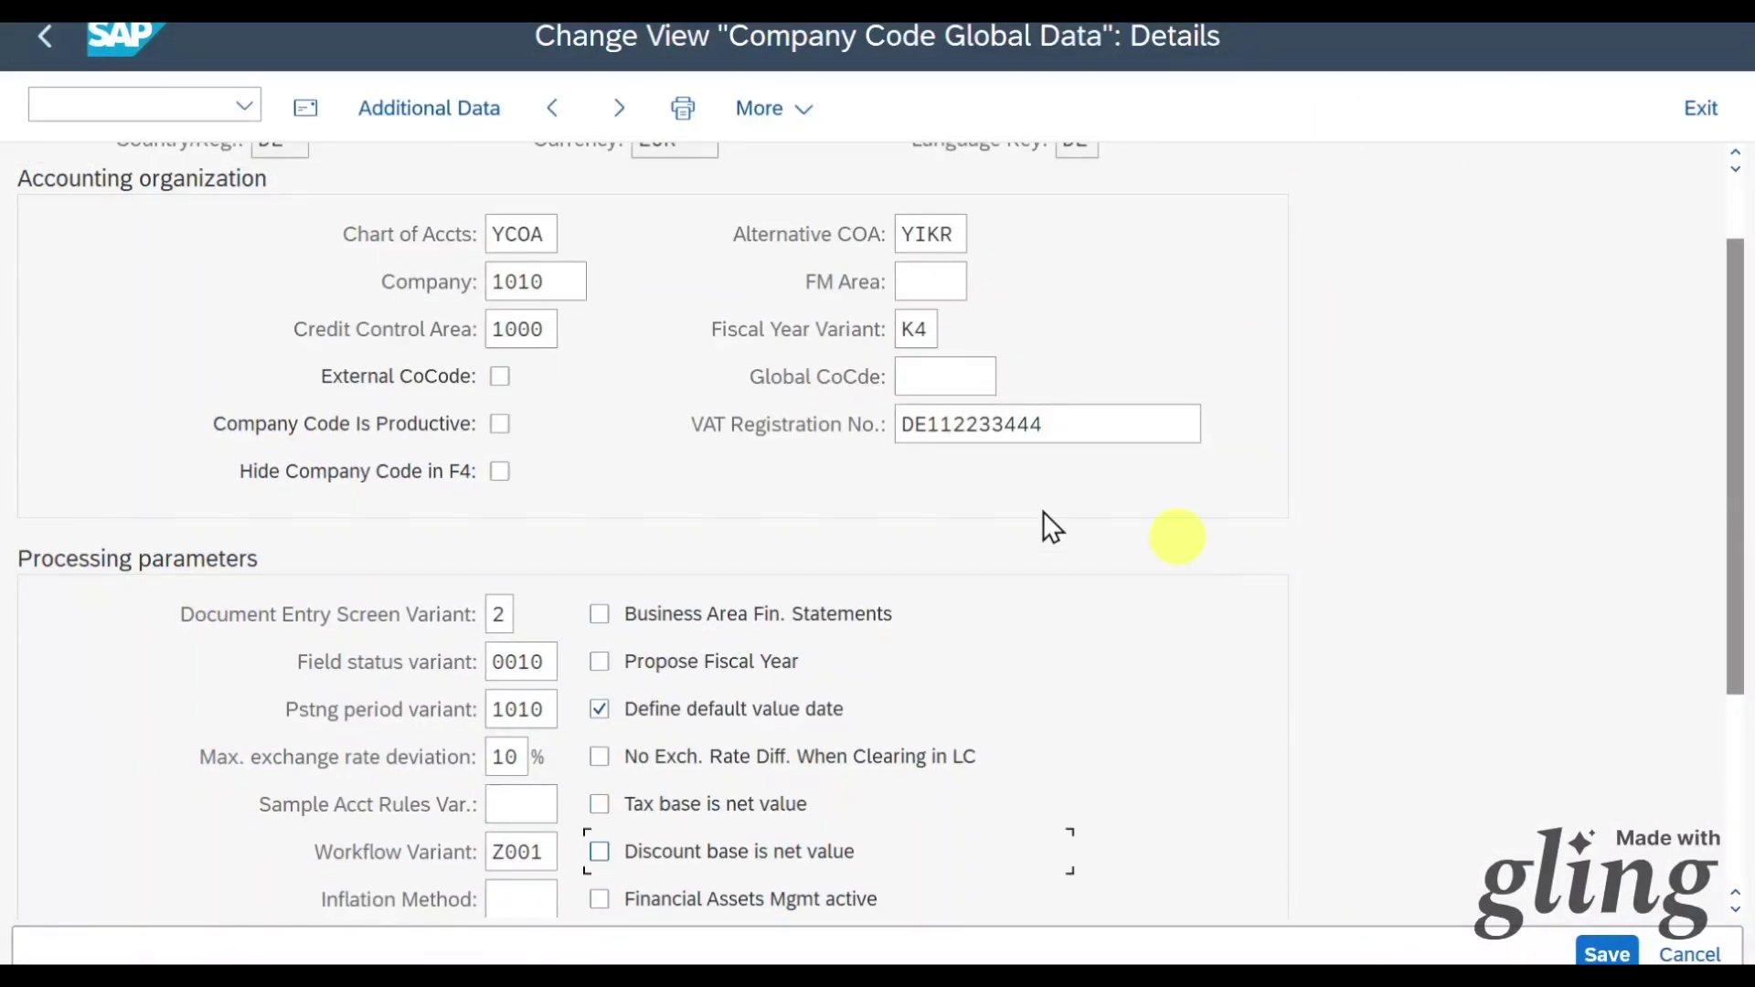
Switch to the SAP Fiori home page, find and open the Manage Purchase Orders app, and start a new purchase order.
click(677, 474)
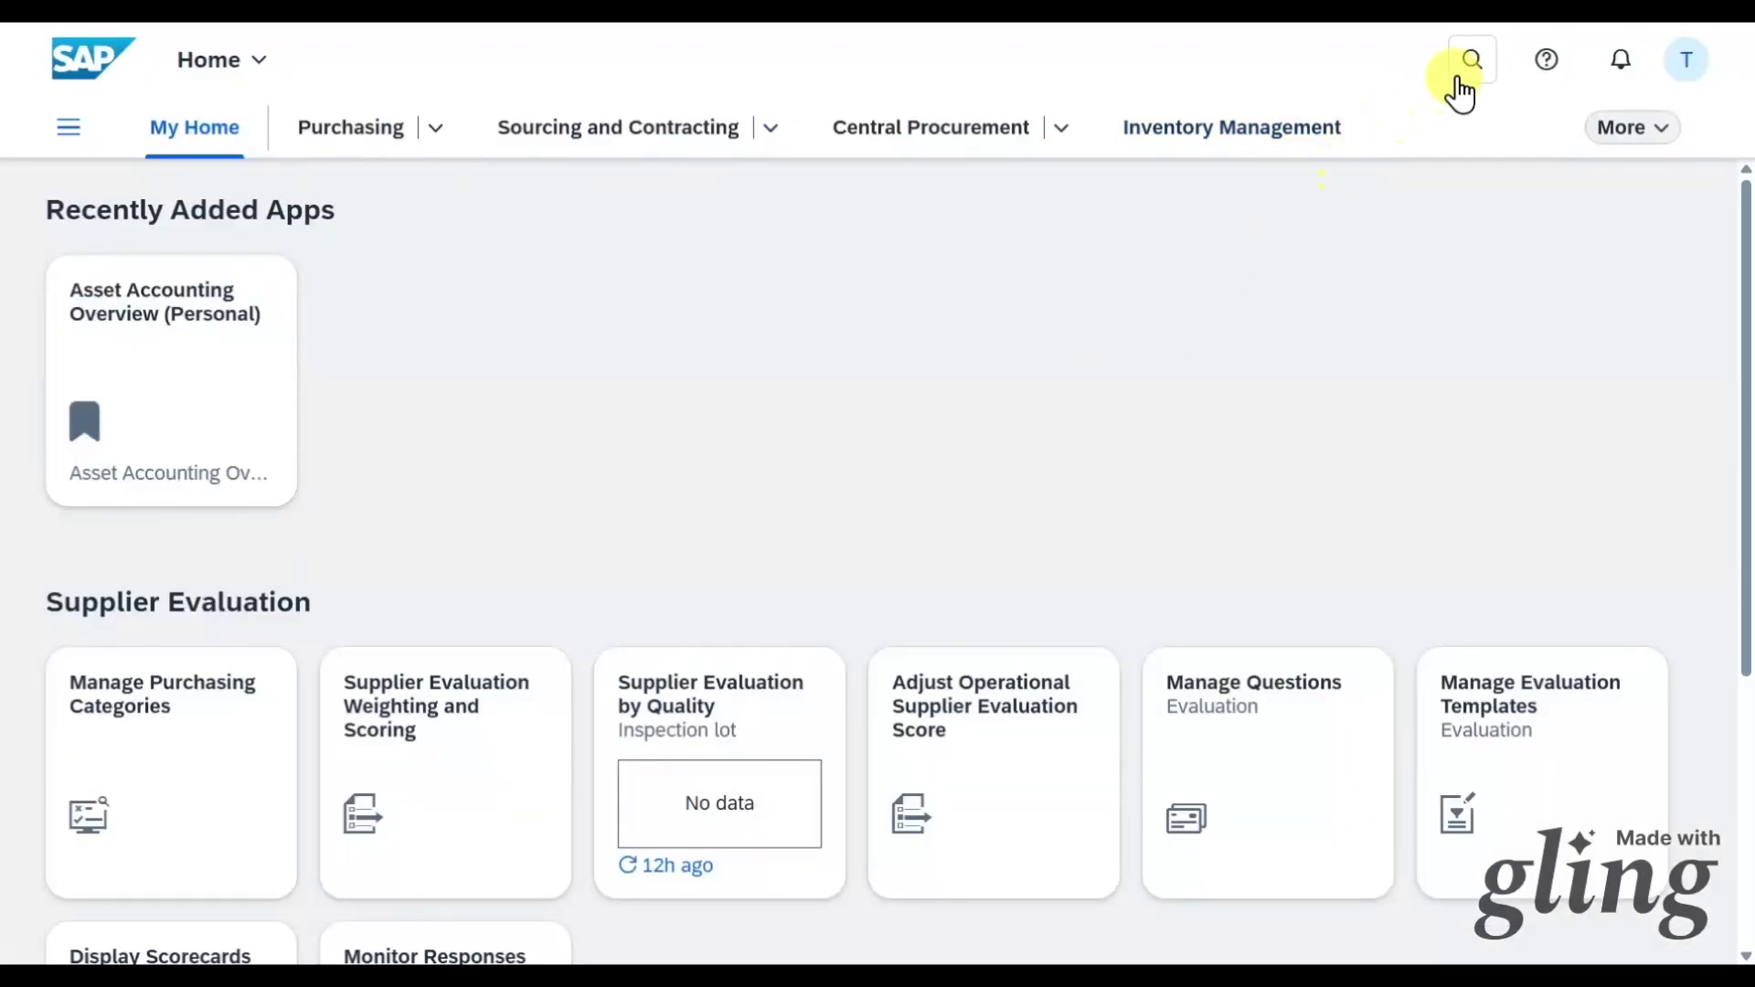
click(1464, 61)
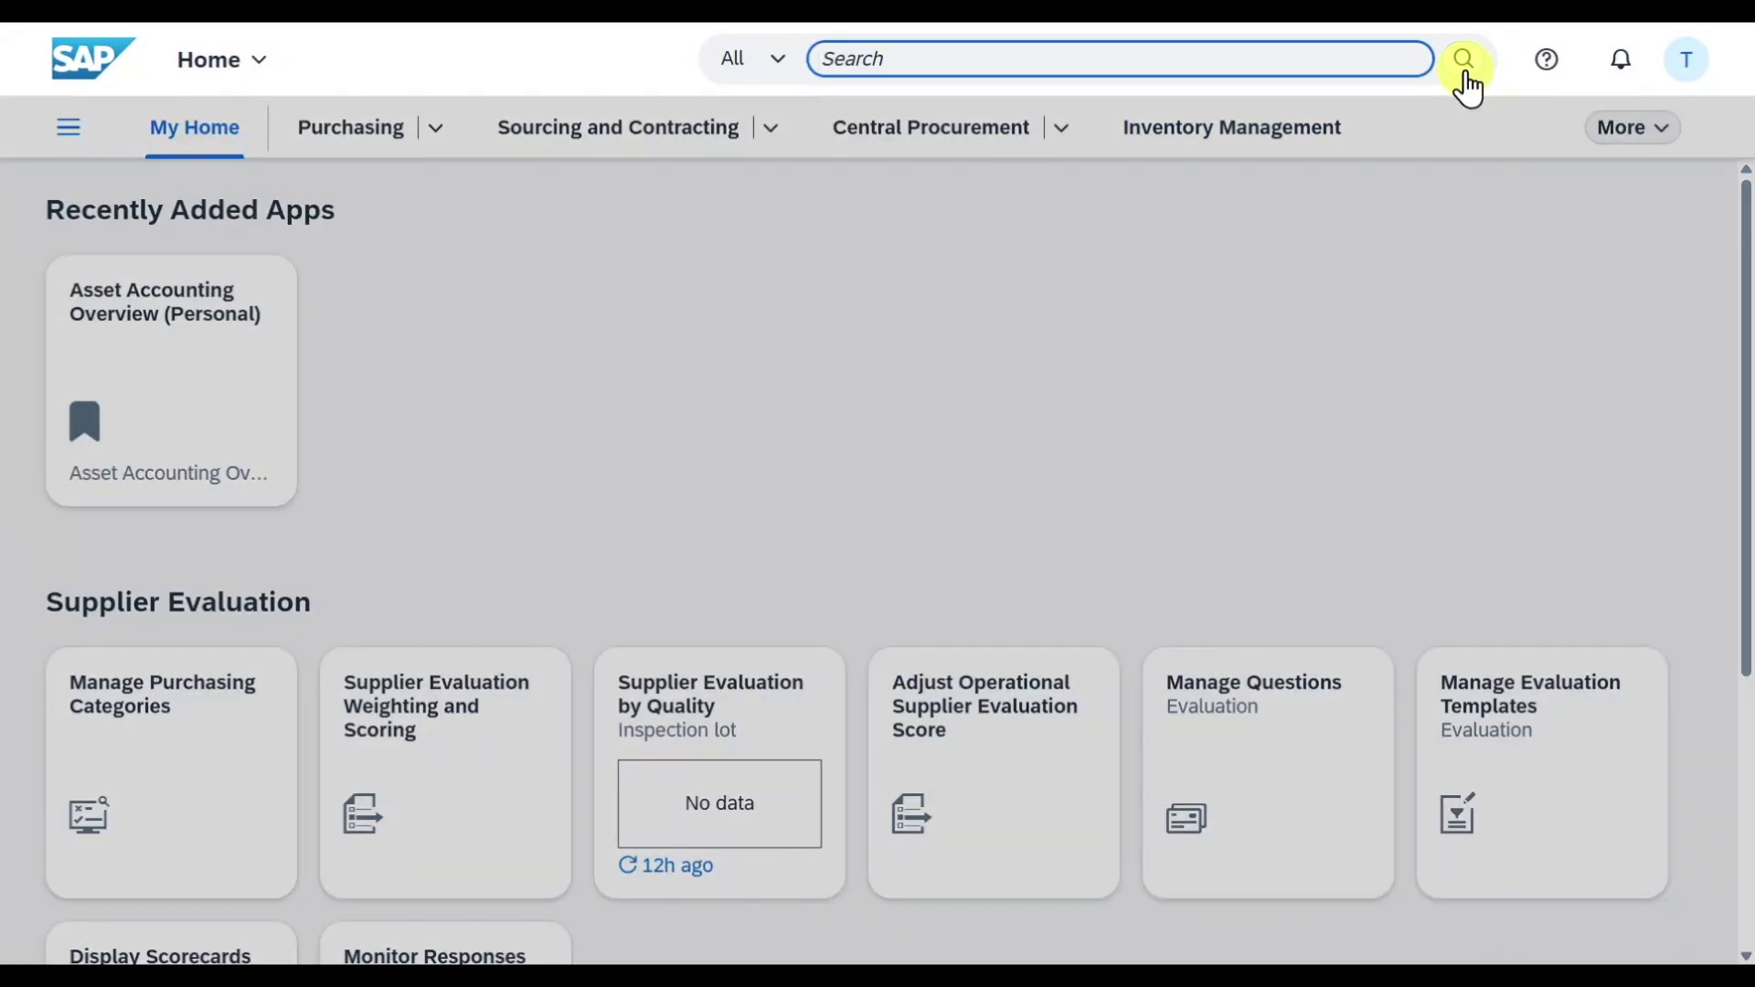
text(manage purchase or)
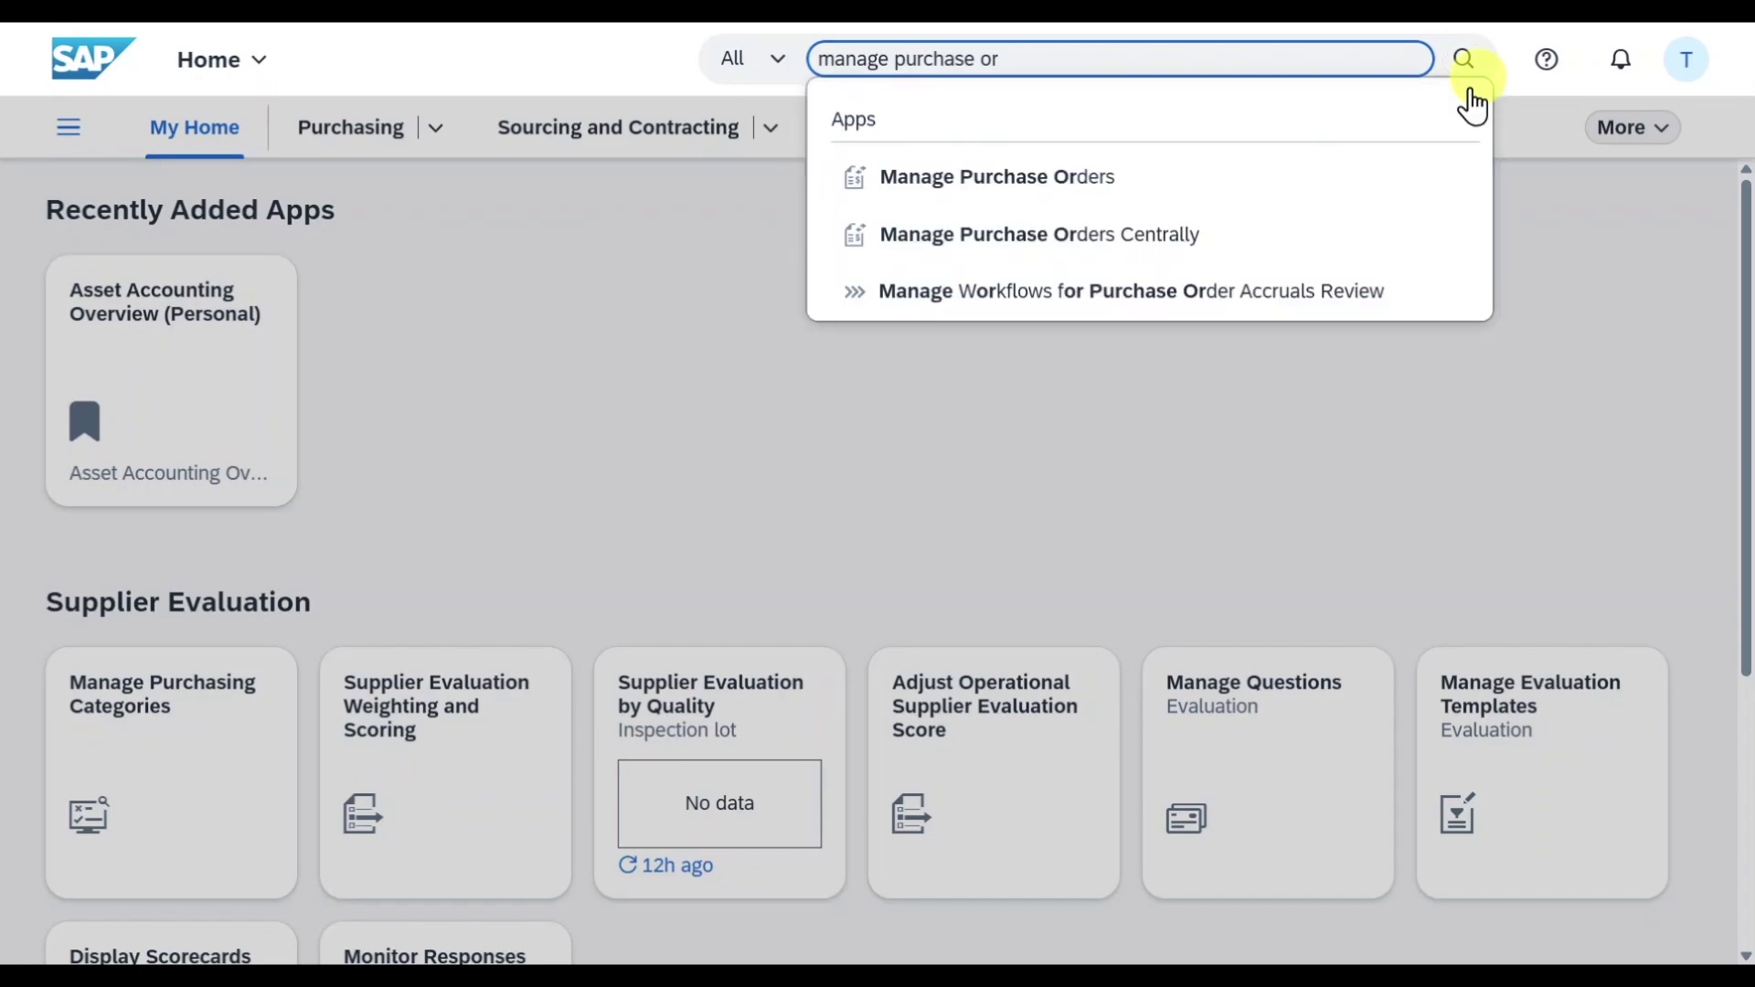
click(1136, 181)
click(1230, 553)
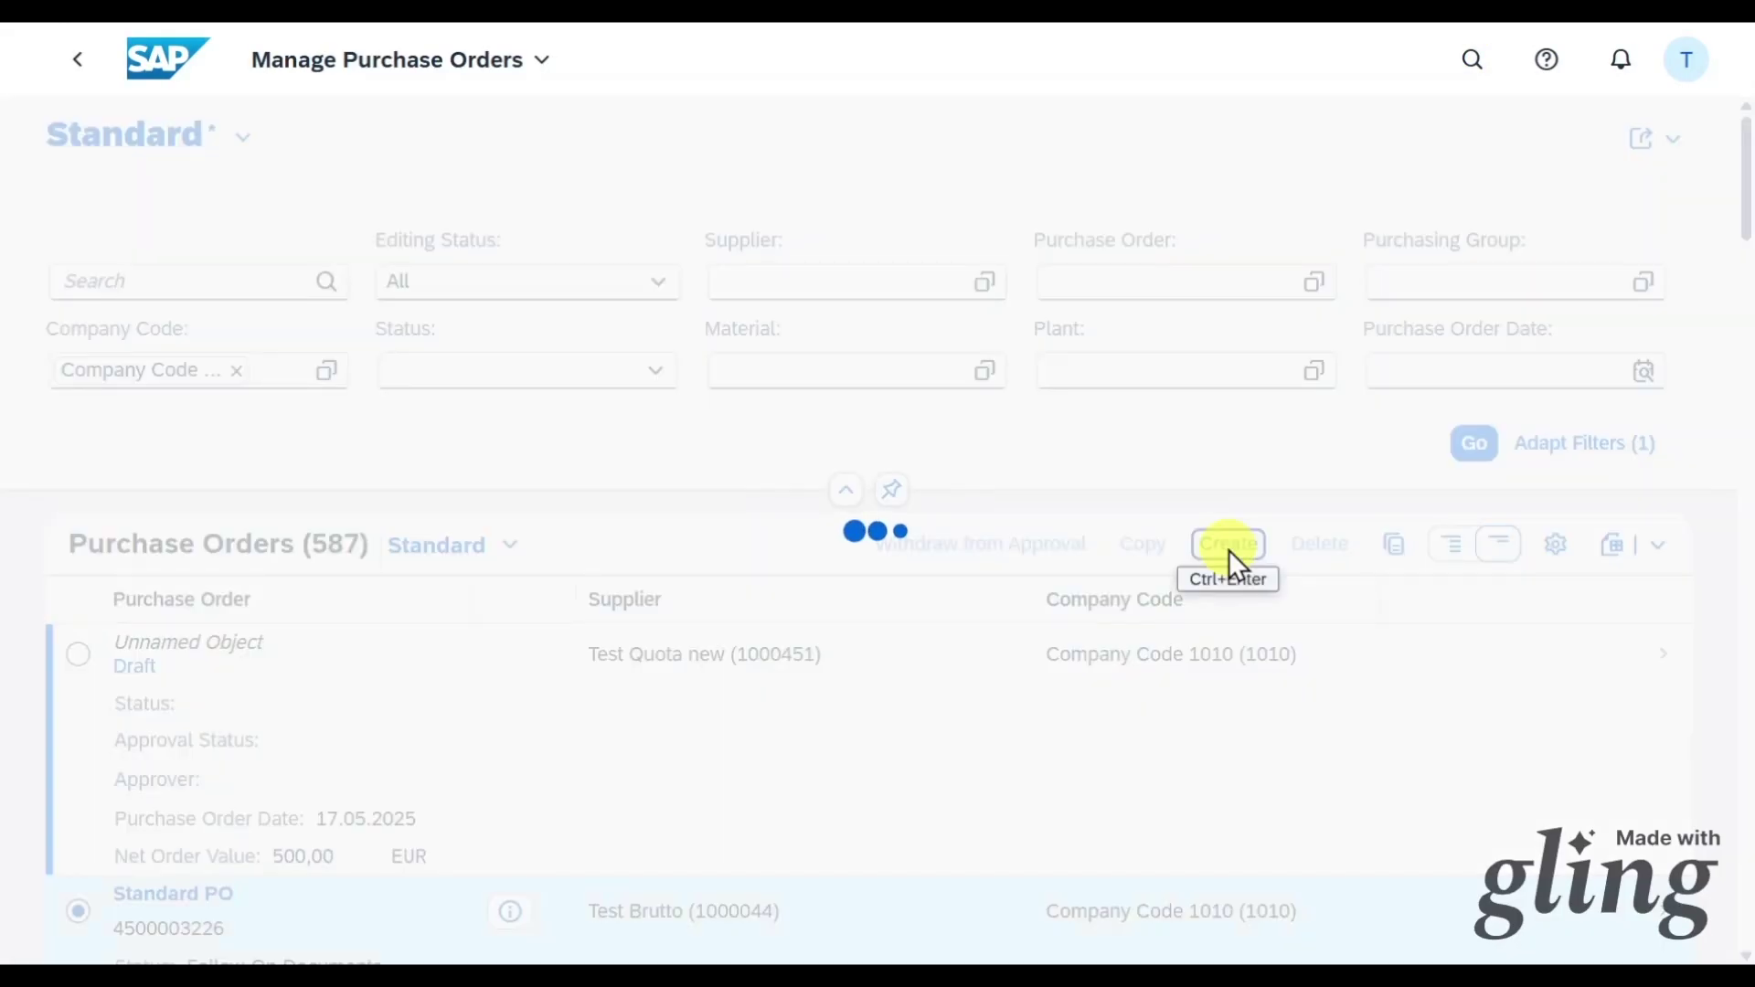
Fill in the purchase order header with supplier Test Brutto, currency EUR and purchasing group 001, for purchasing organization and company code 1010.
click(425, 562)
click(783, 466)
text(E)
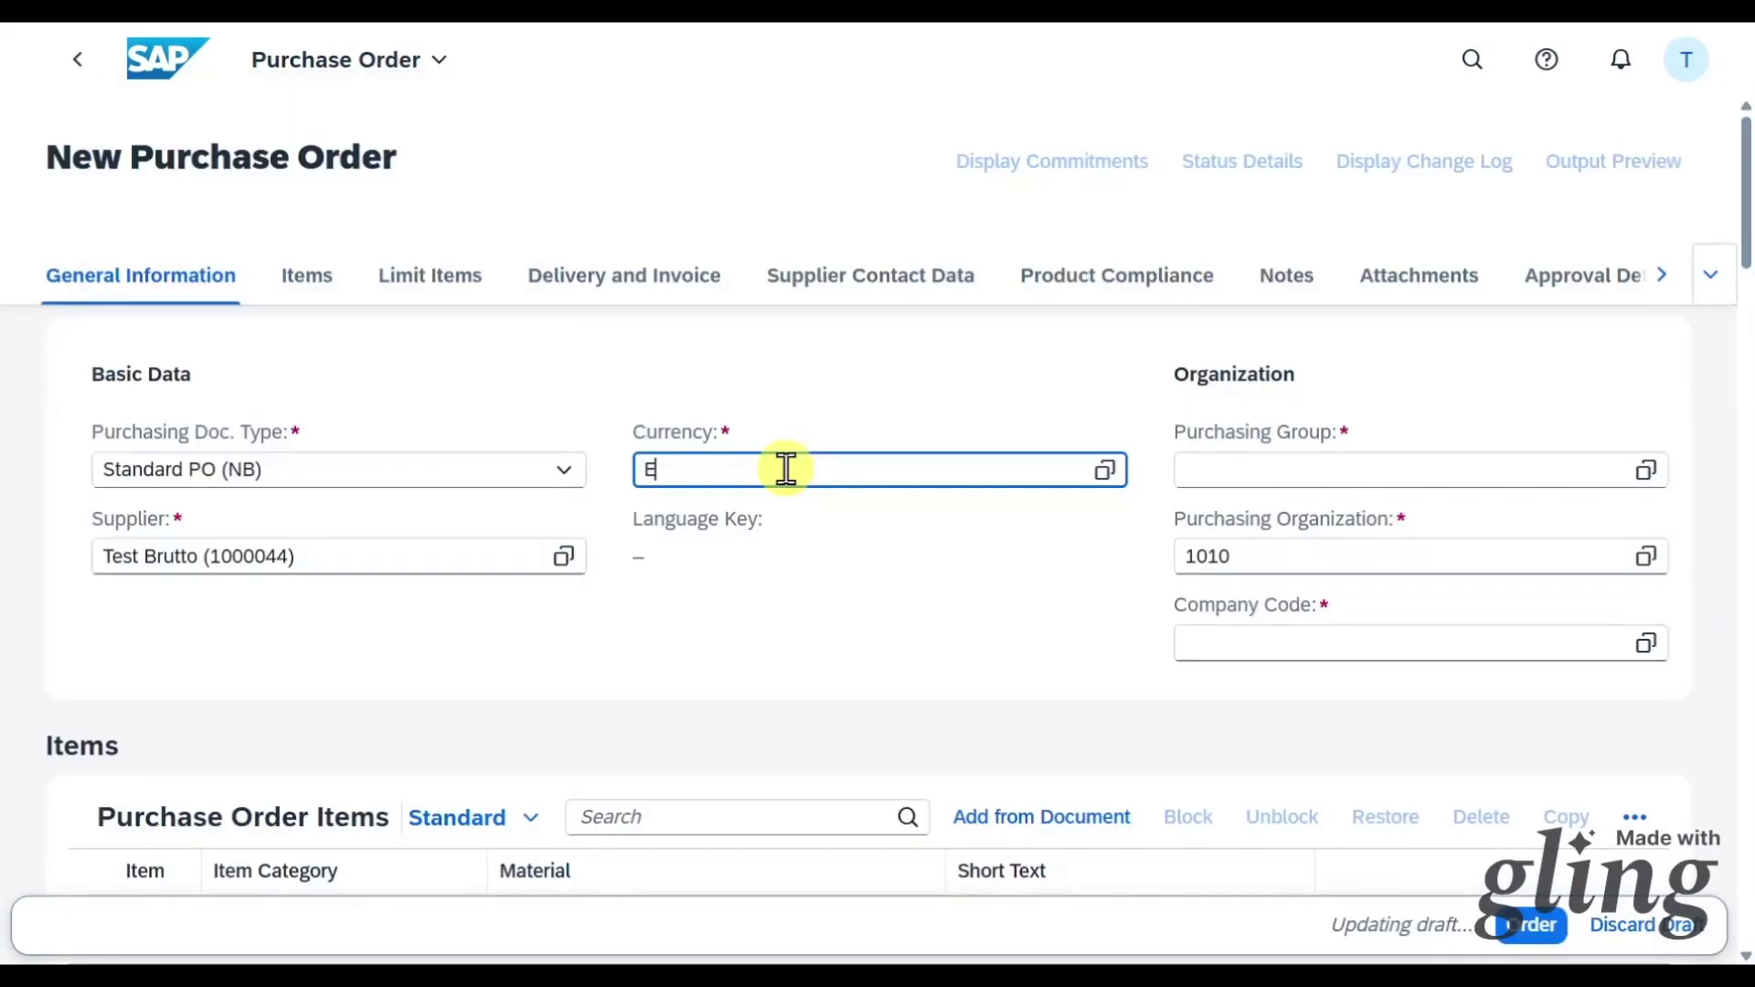
text(UR)
key(Tab)
text(001)
key(Tab)
key(Tab)
Add a purchase order item for material TG10 in plant 1010 with quantity 1 and a net order price of 15,00 EUR.
scroll(1115, 623, down, 3)
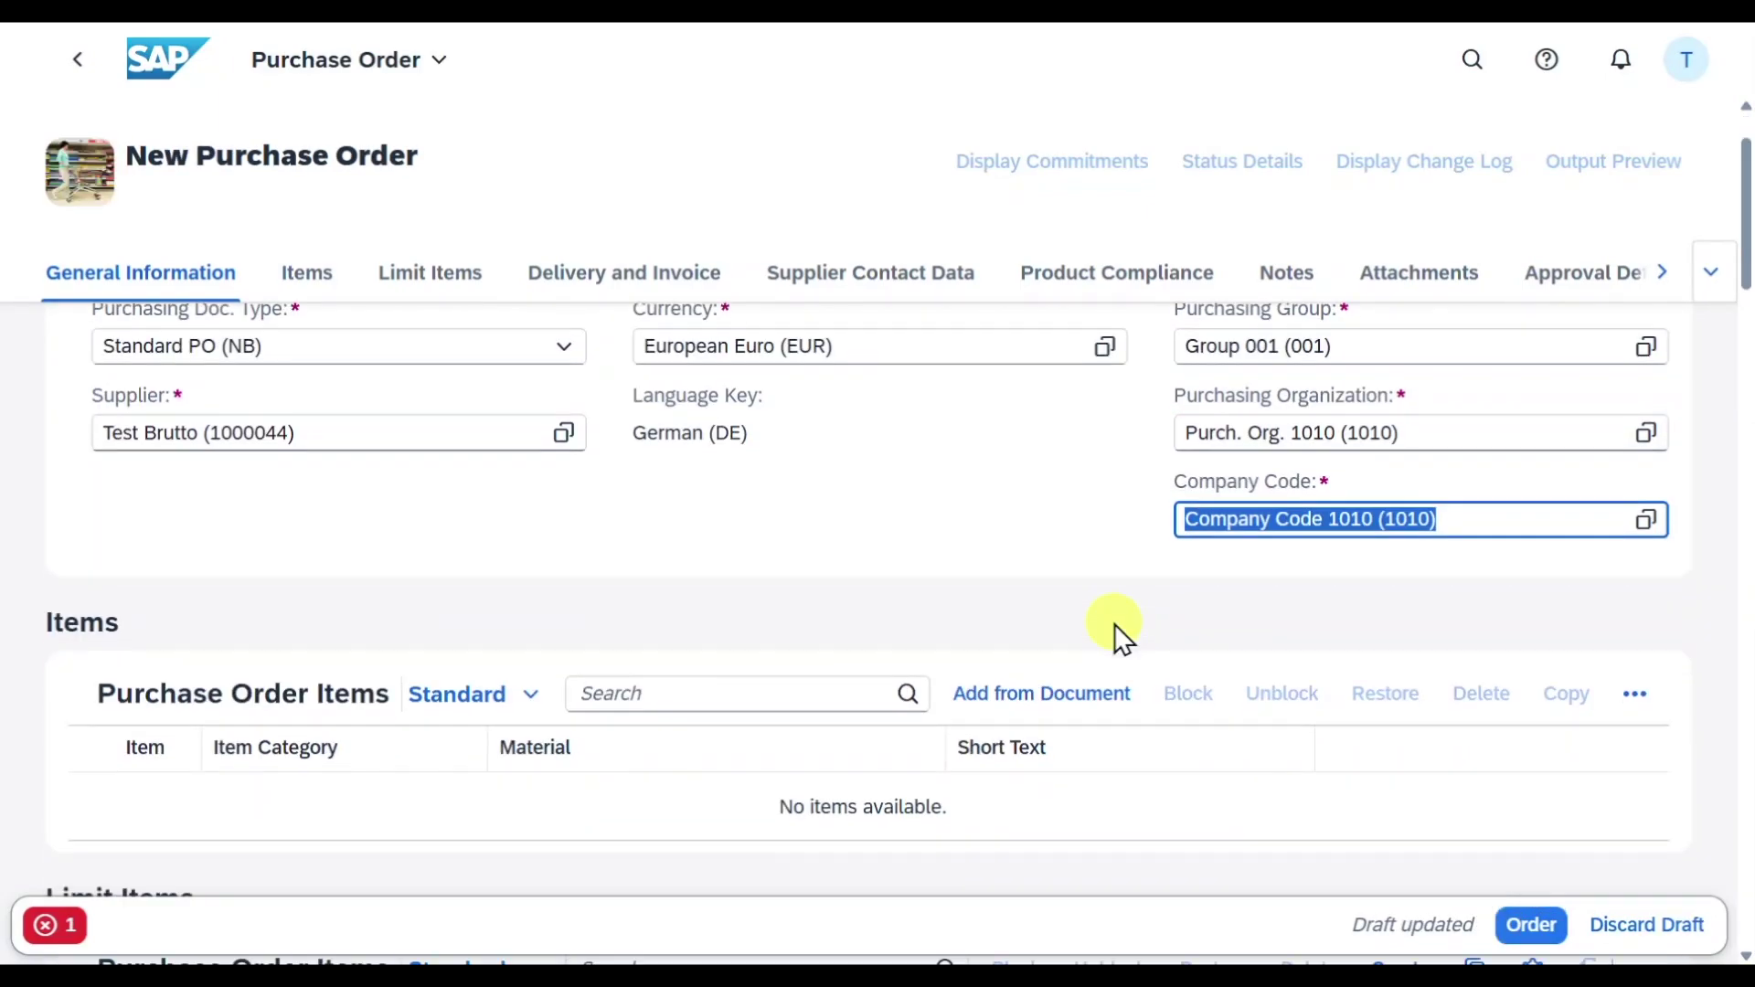
click(1634, 586)
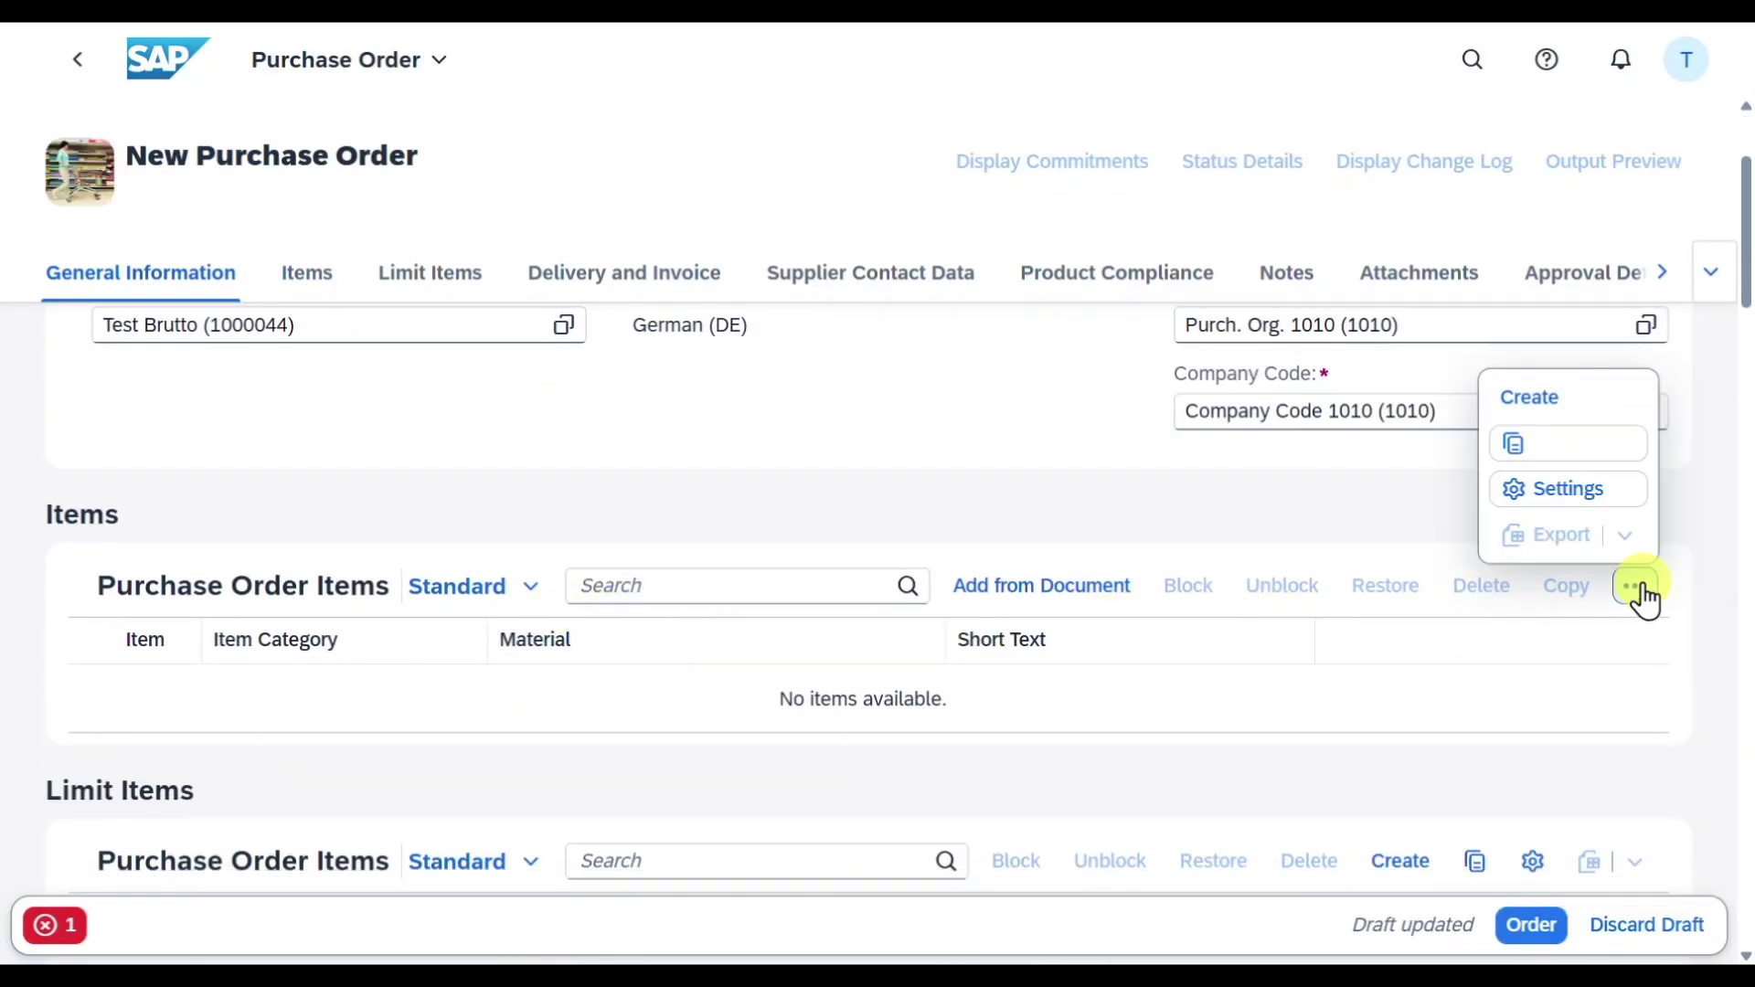
click(1586, 428)
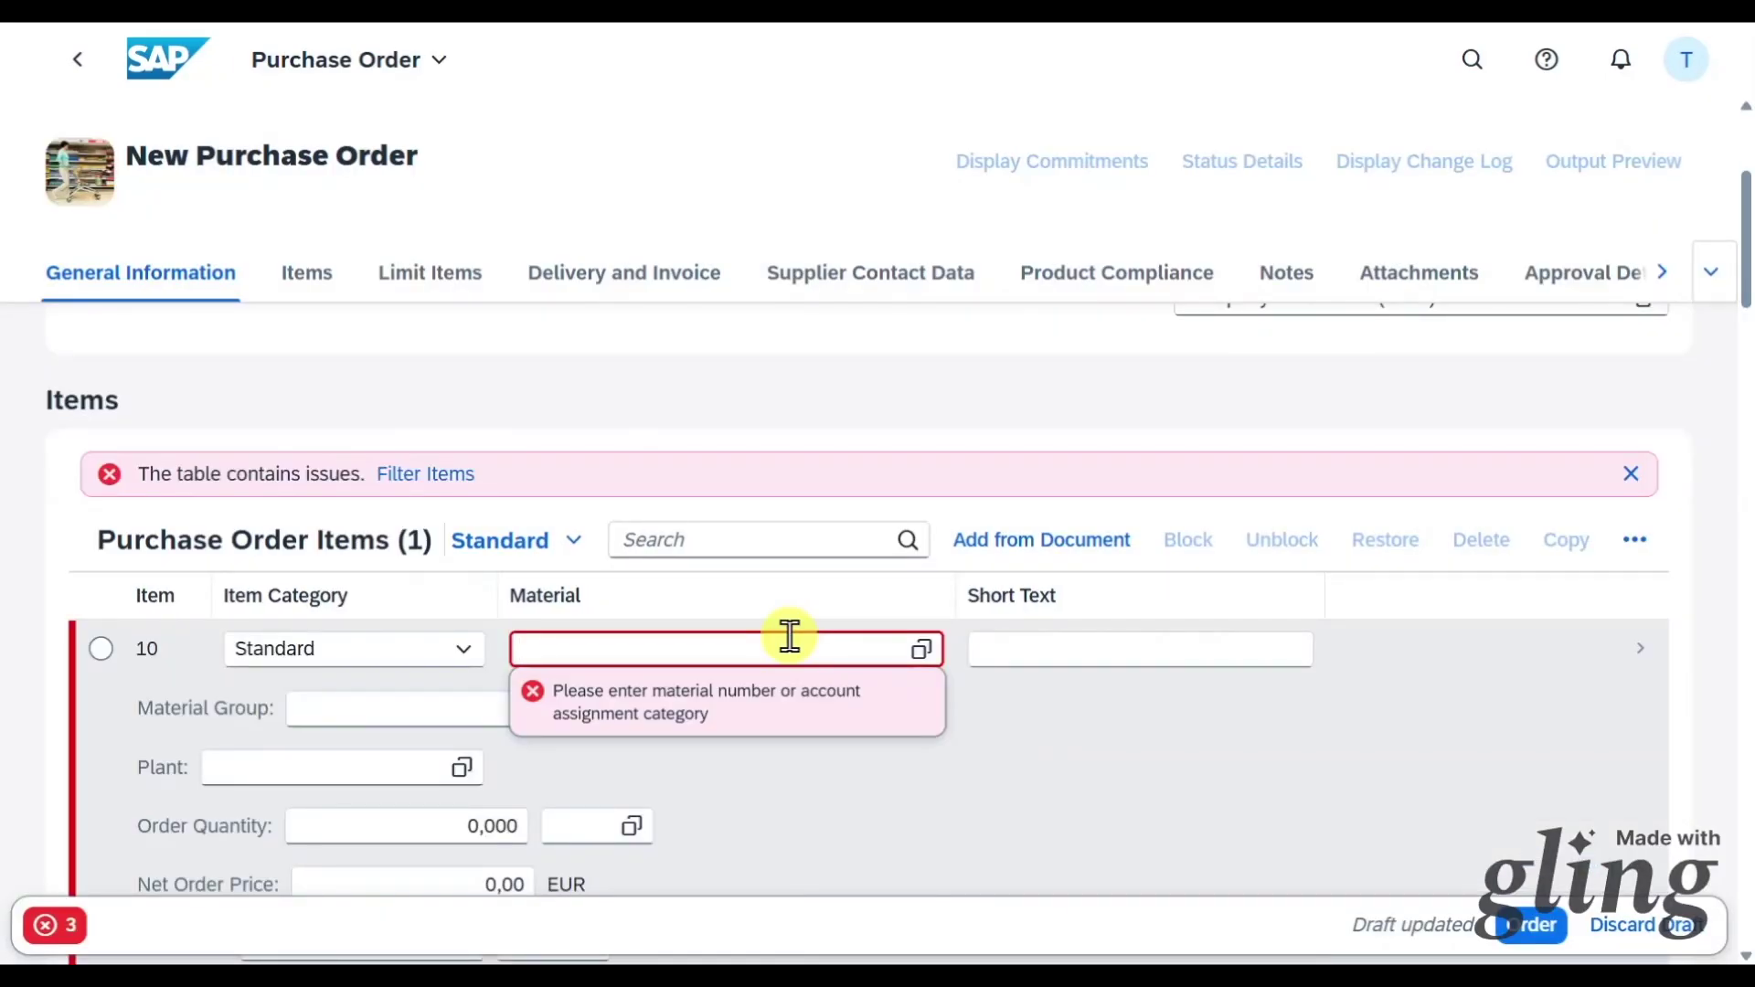
text(TG10)
click(282, 164)
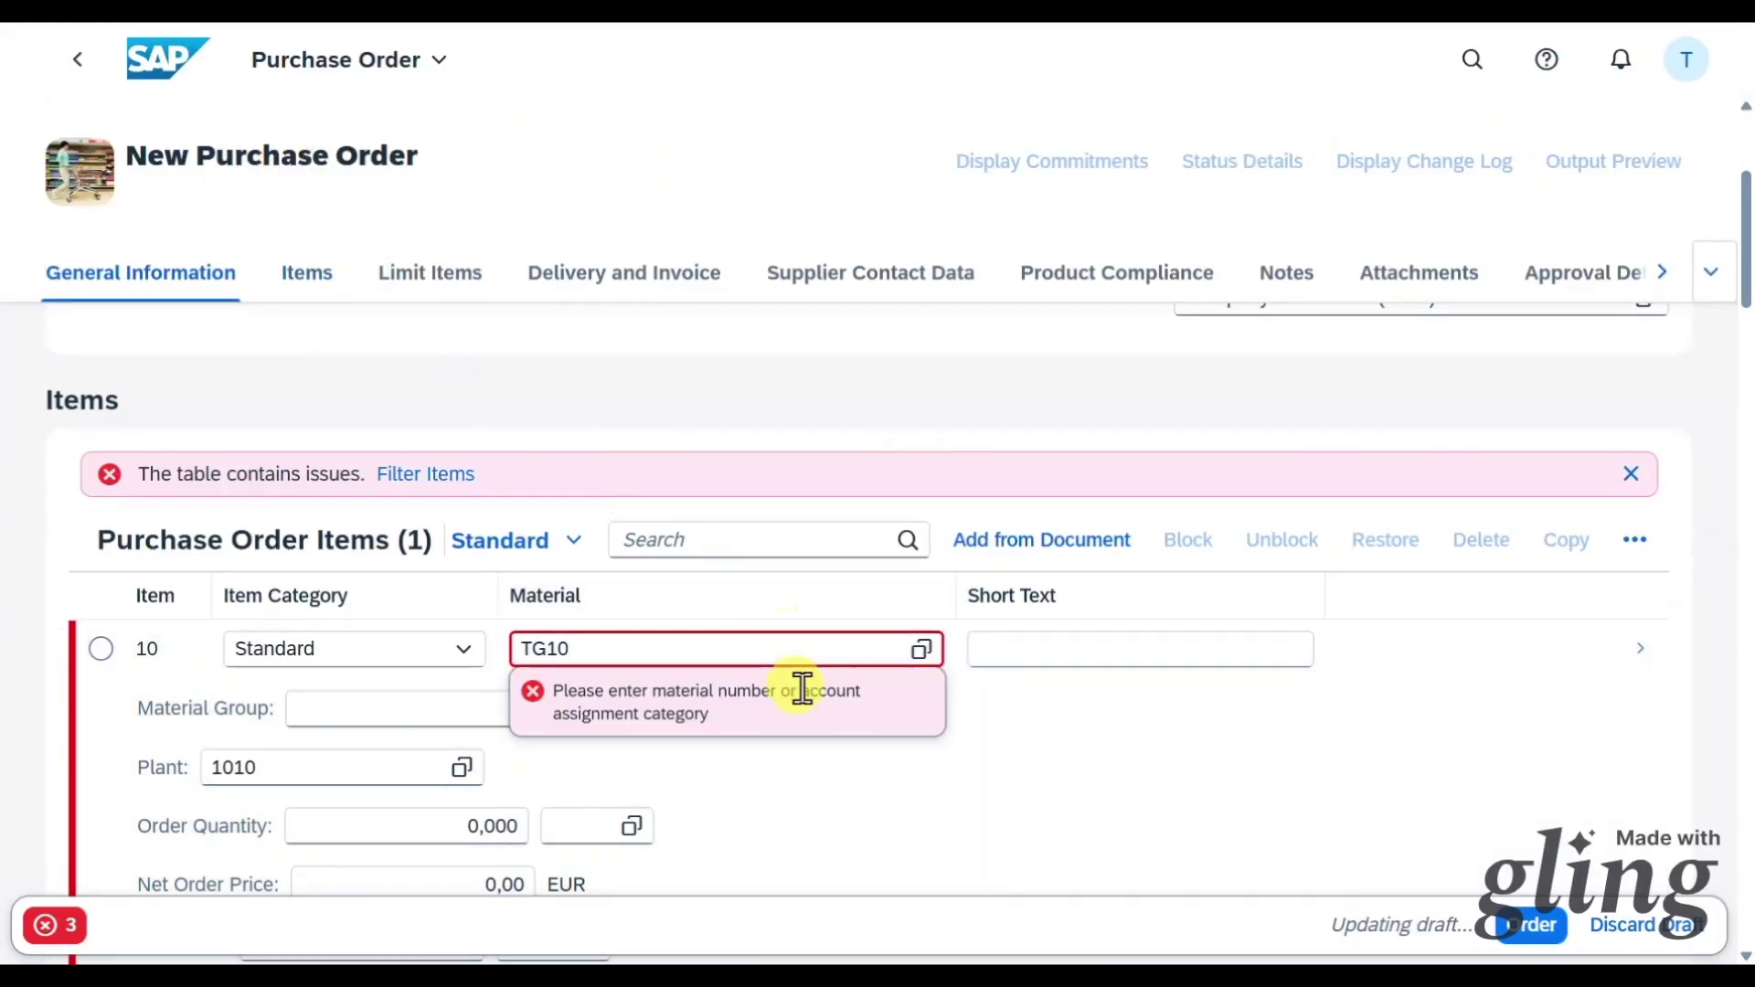
scroll(823, 640, down, 3)
click(521, 576)
text(1)
click(399, 644)
text(1)
click(861, 649)
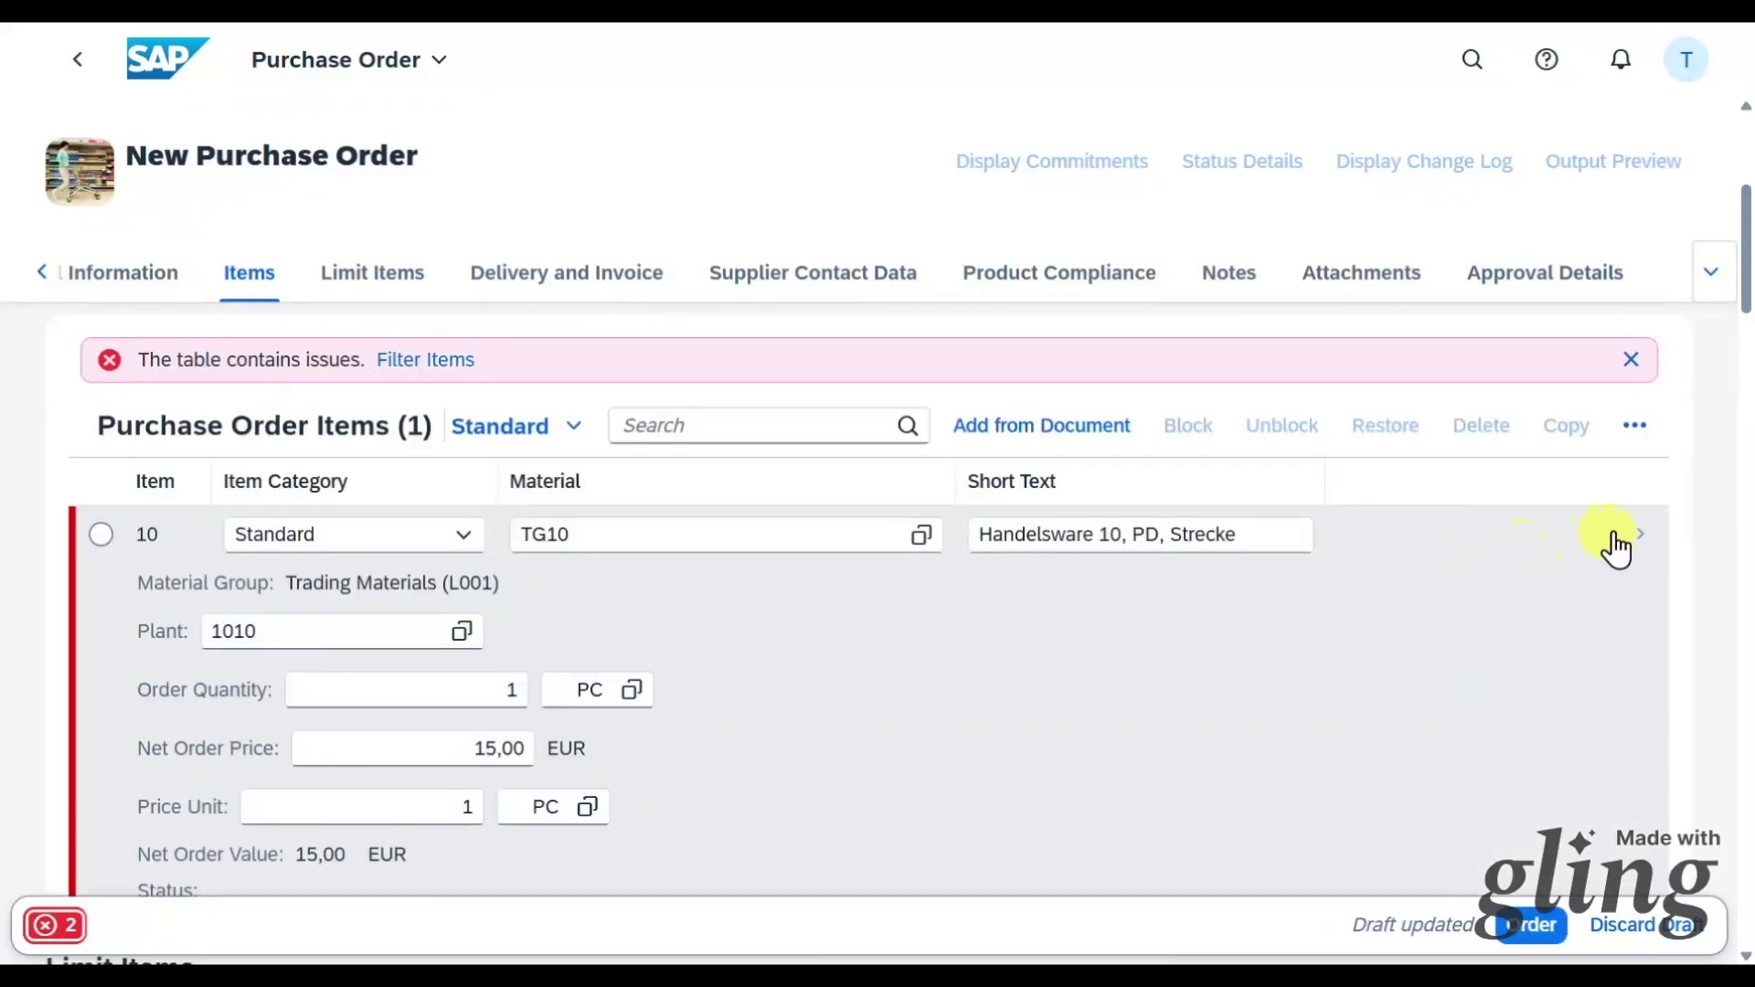
Open item 10 from the purchase order, turn off Evaluated Receipt Settlement in its process control, and apply the change.
click(1626, 534)
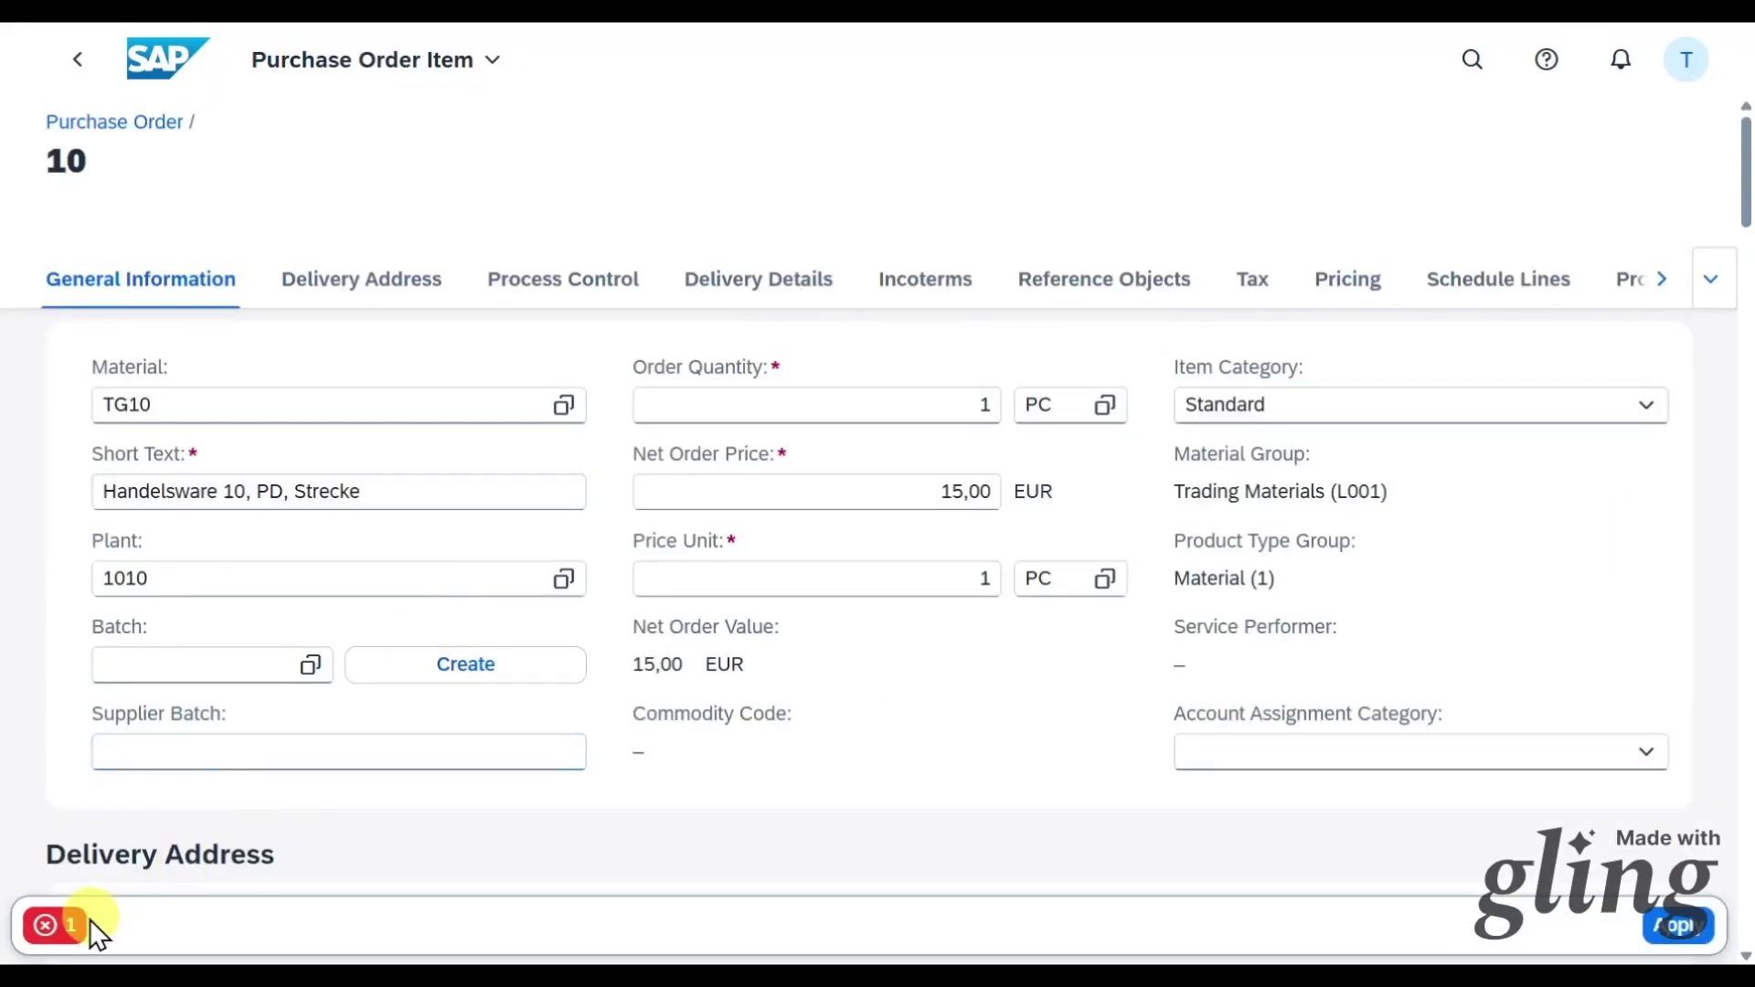
click(56, 928)
click(540, 604)
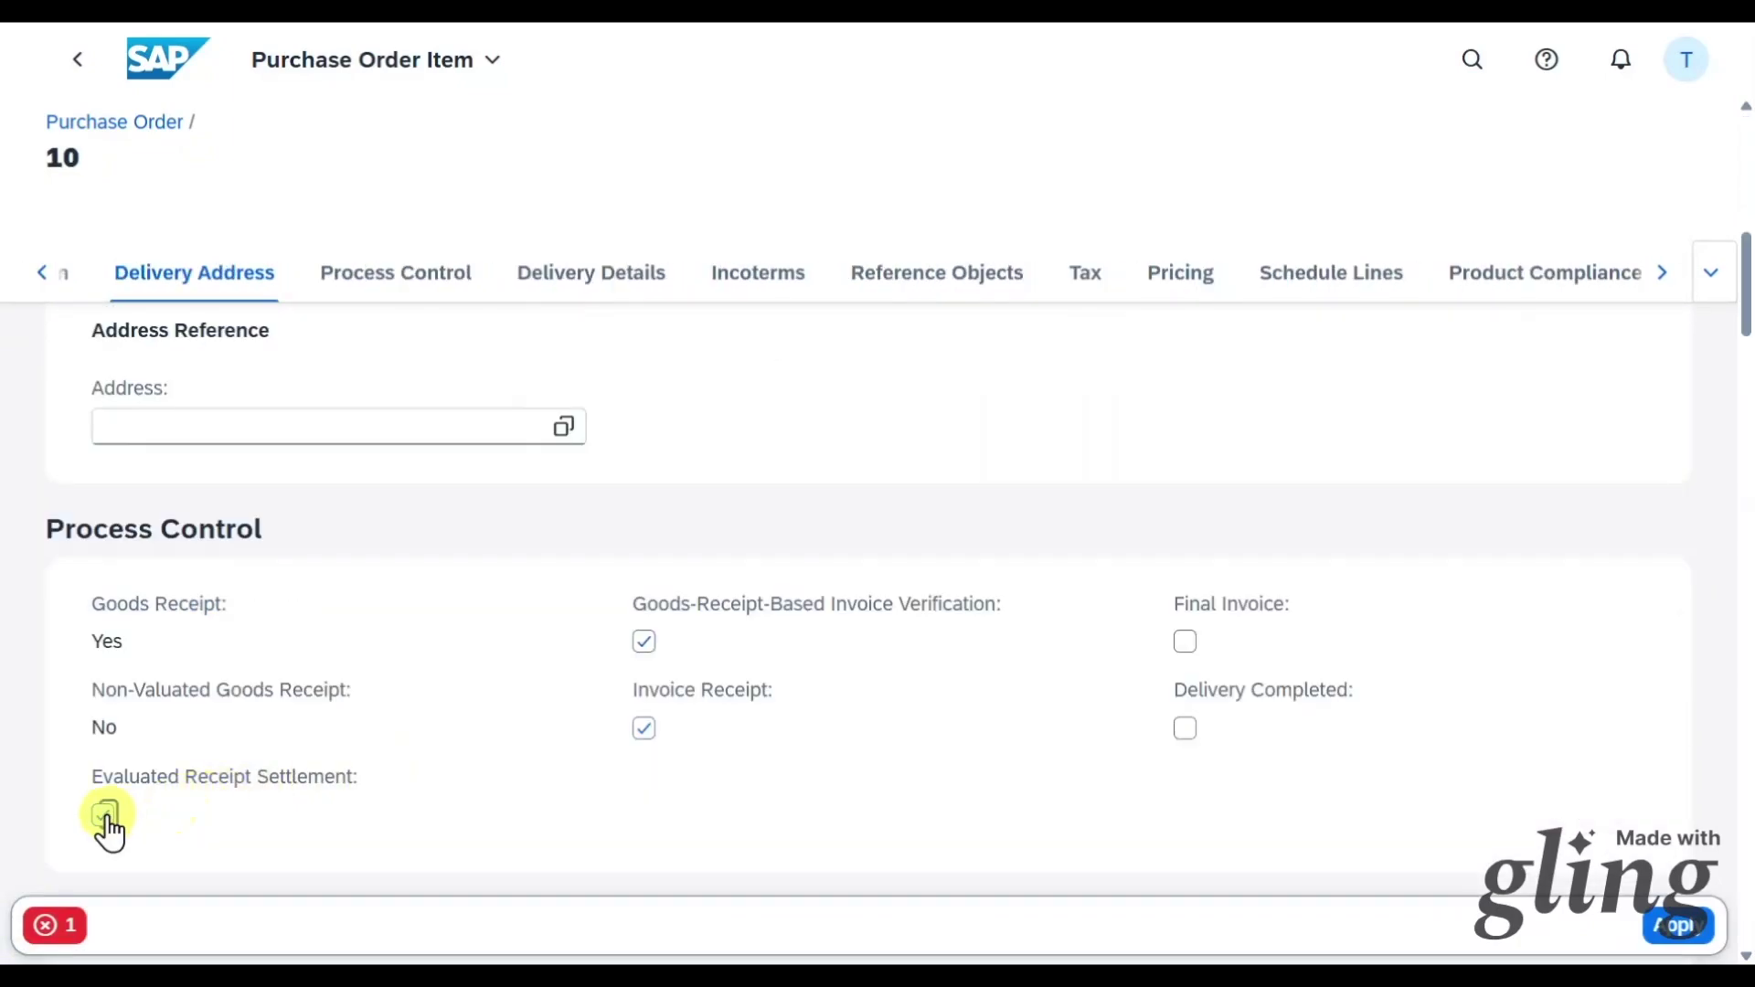
click(106, 817)
click(1678, 925)
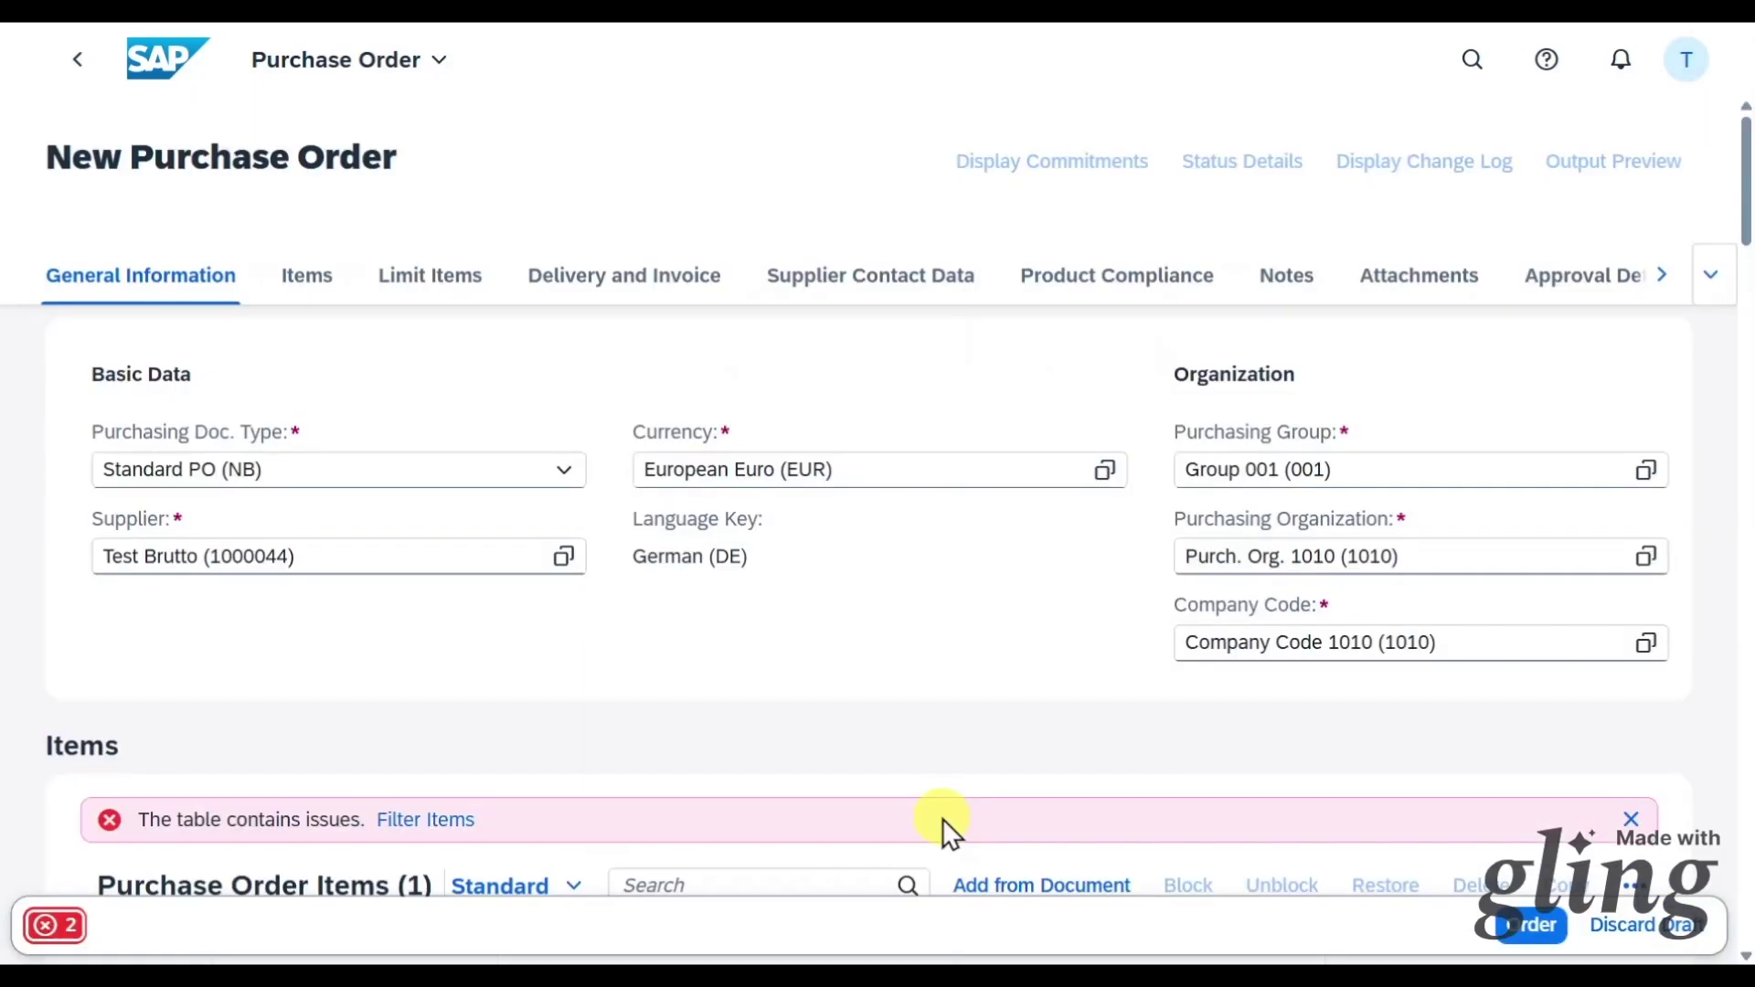
Set the purchase order's payment terms to 14 Days 2%, 30 Net, and submit the order.
click(579, 278)
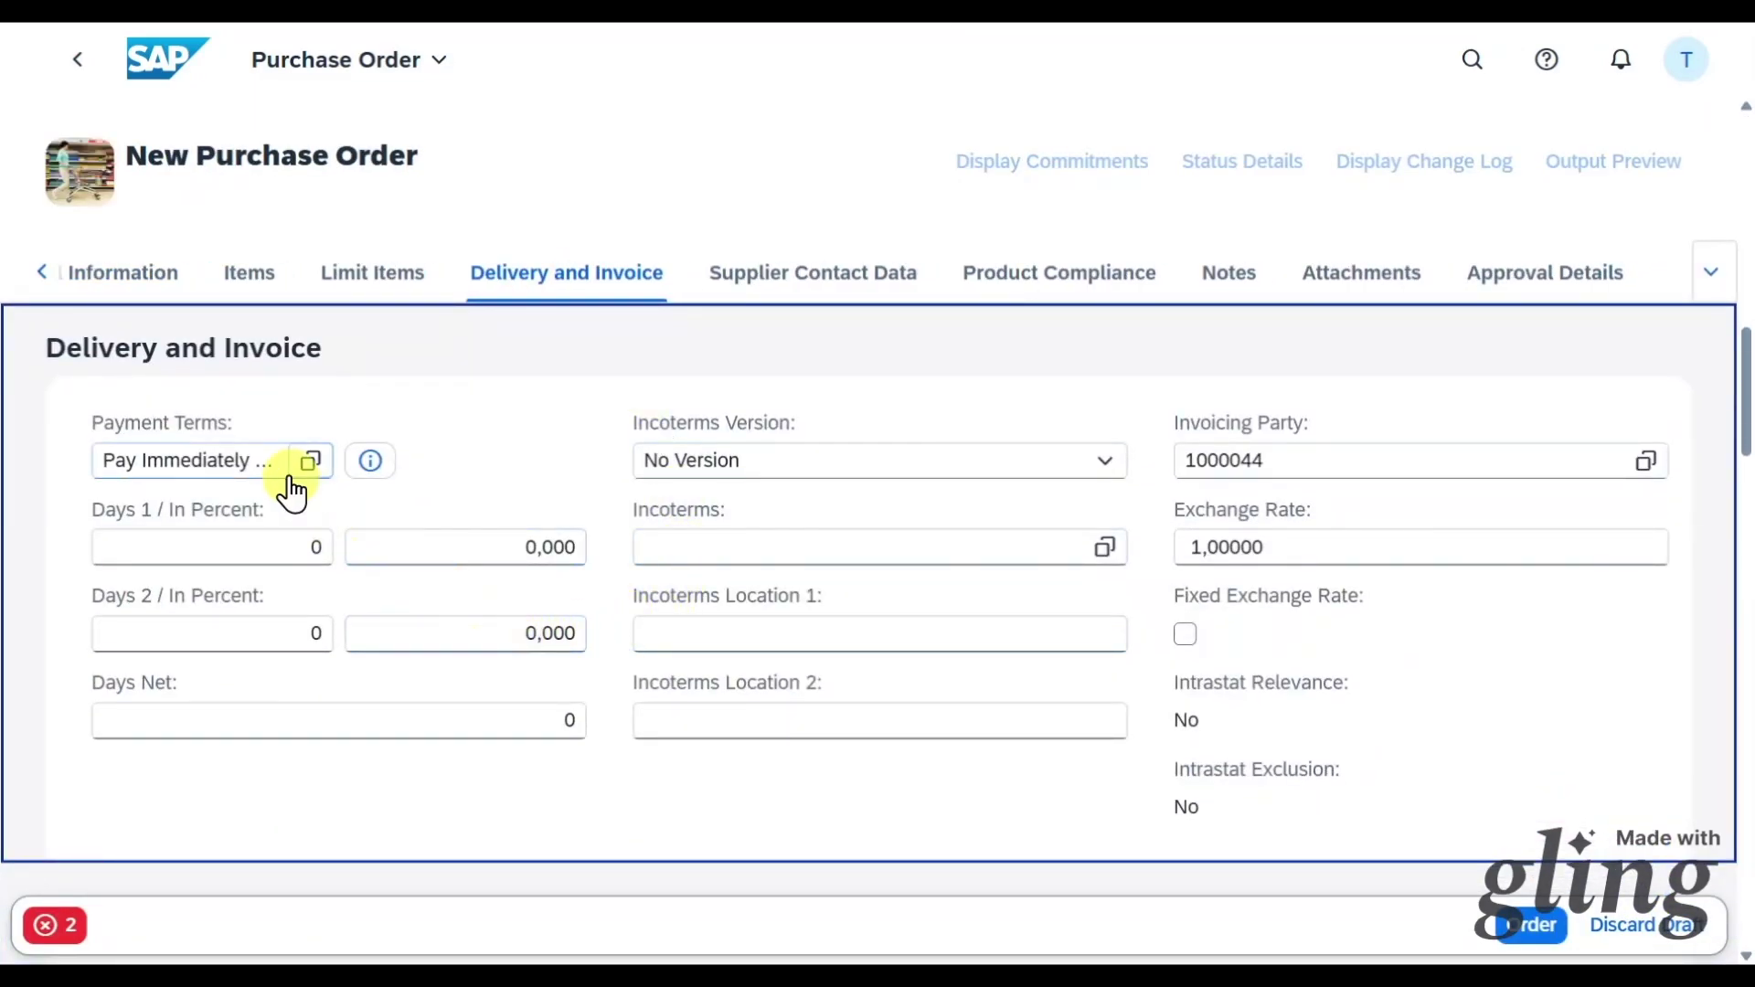
click(265, 460)
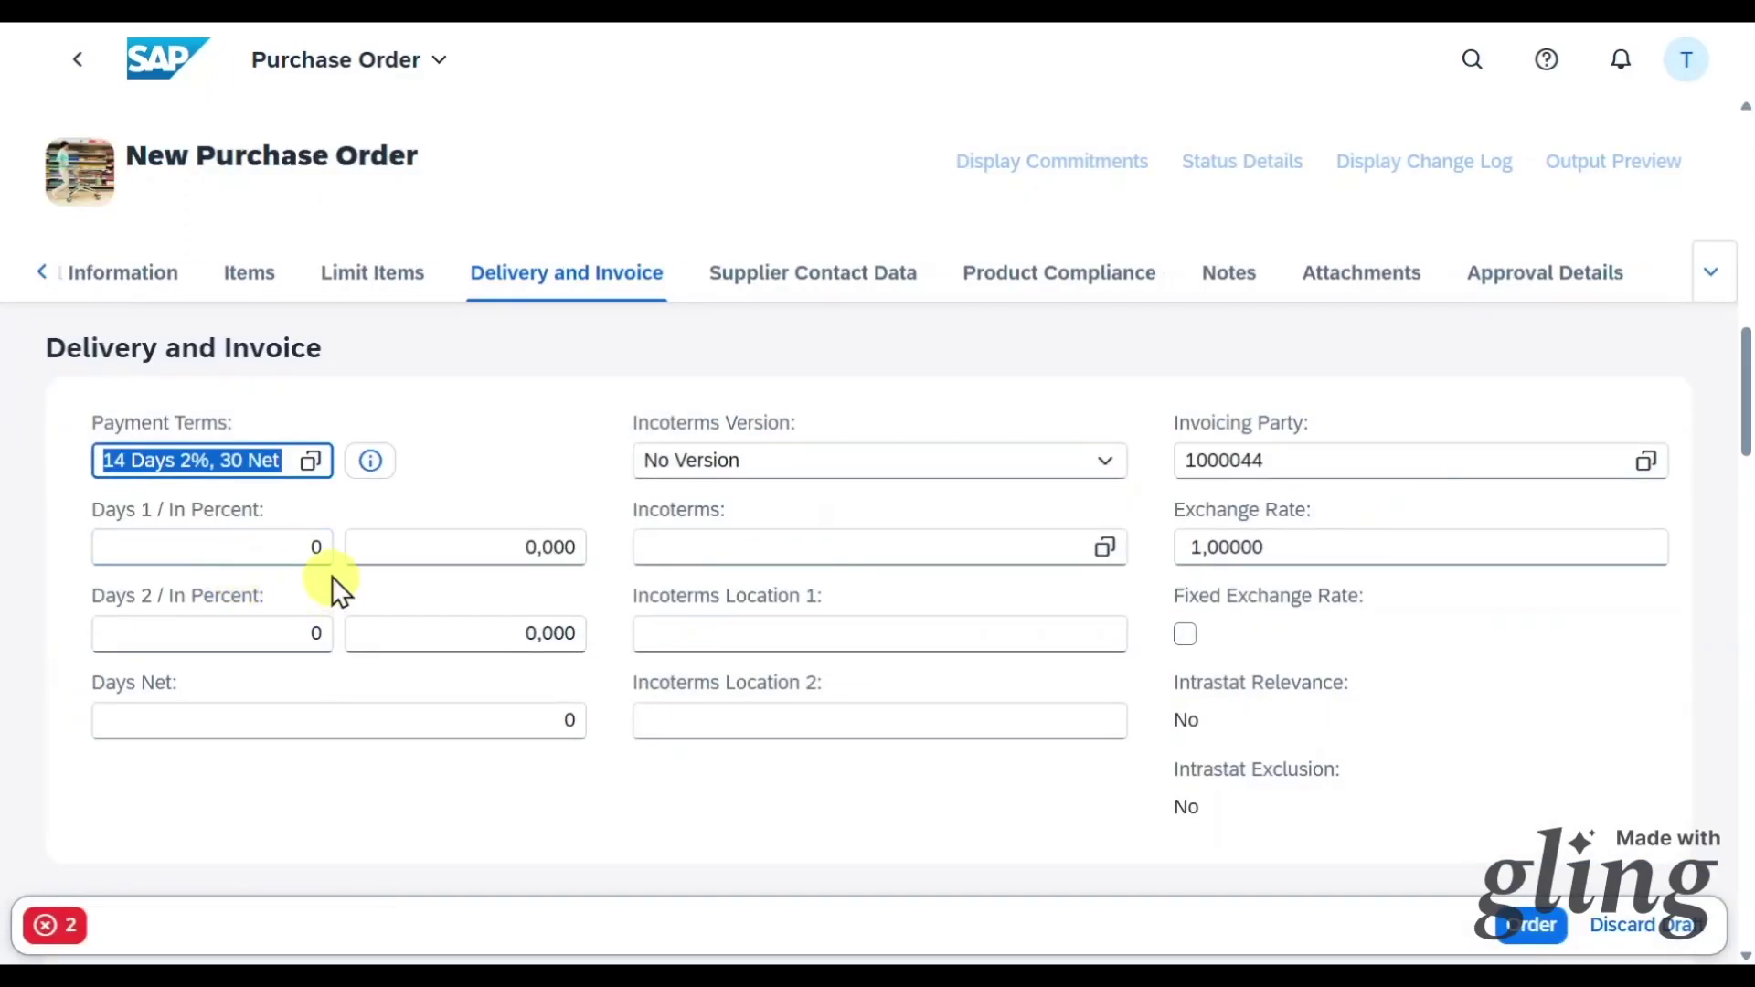
click(448, 501)
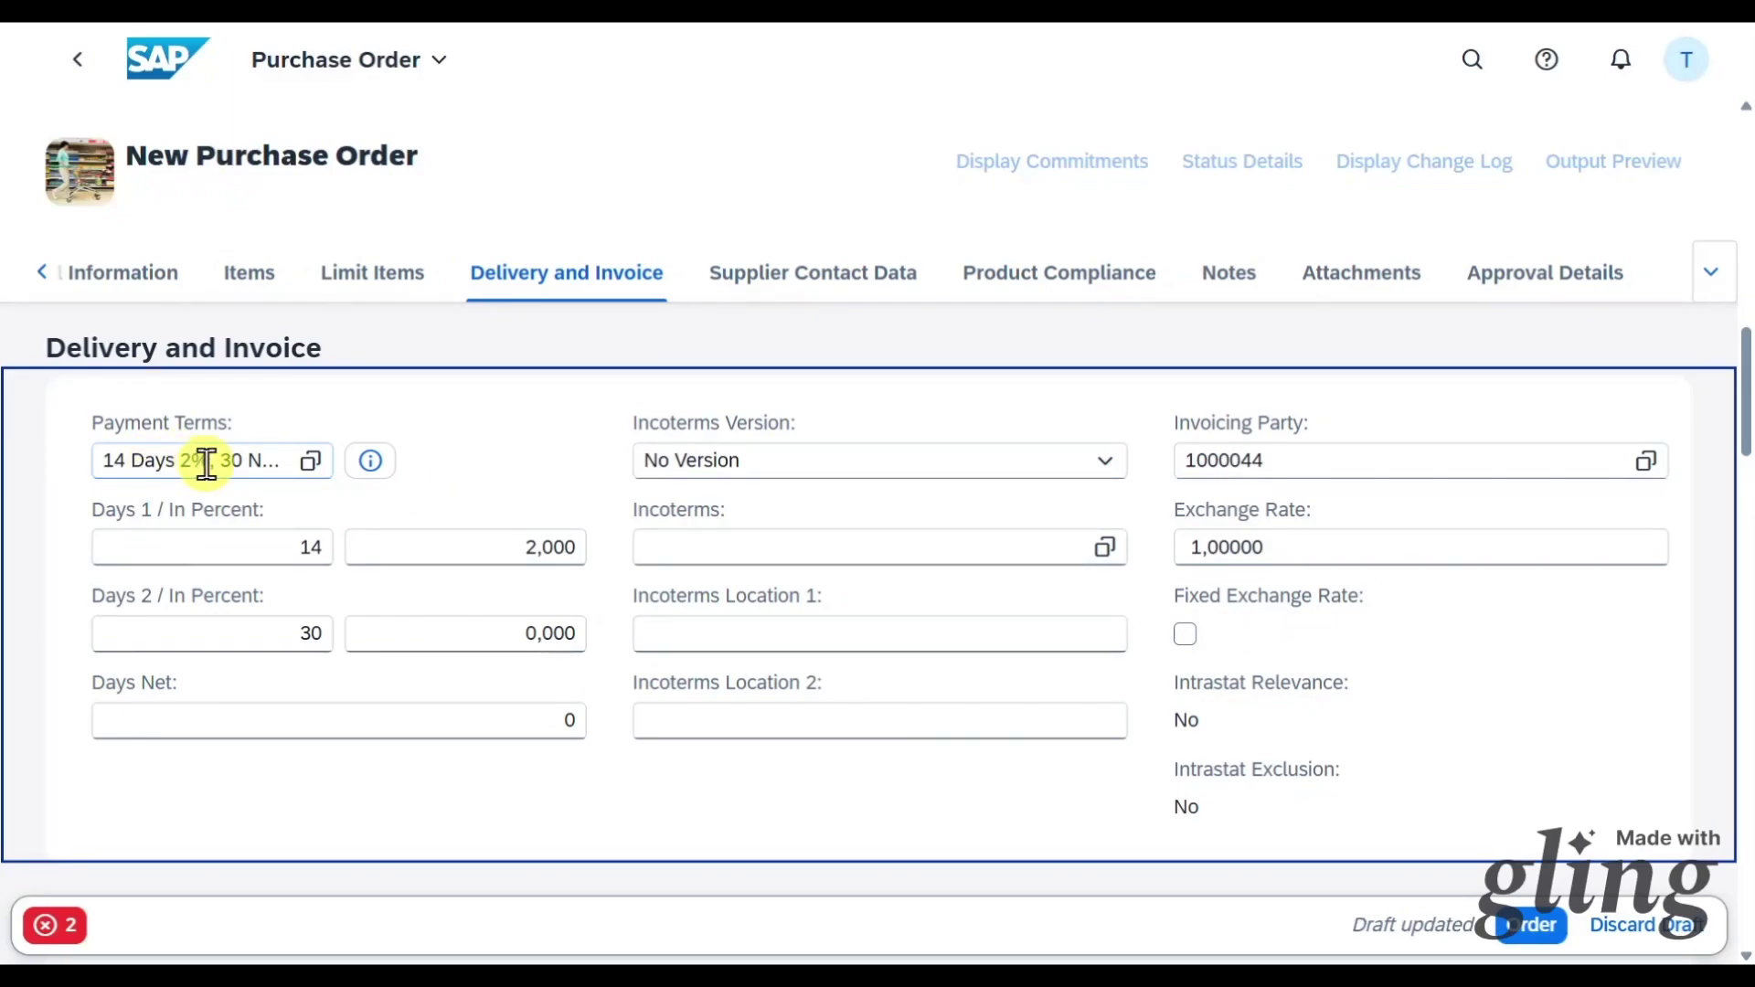
click(1532, 924)
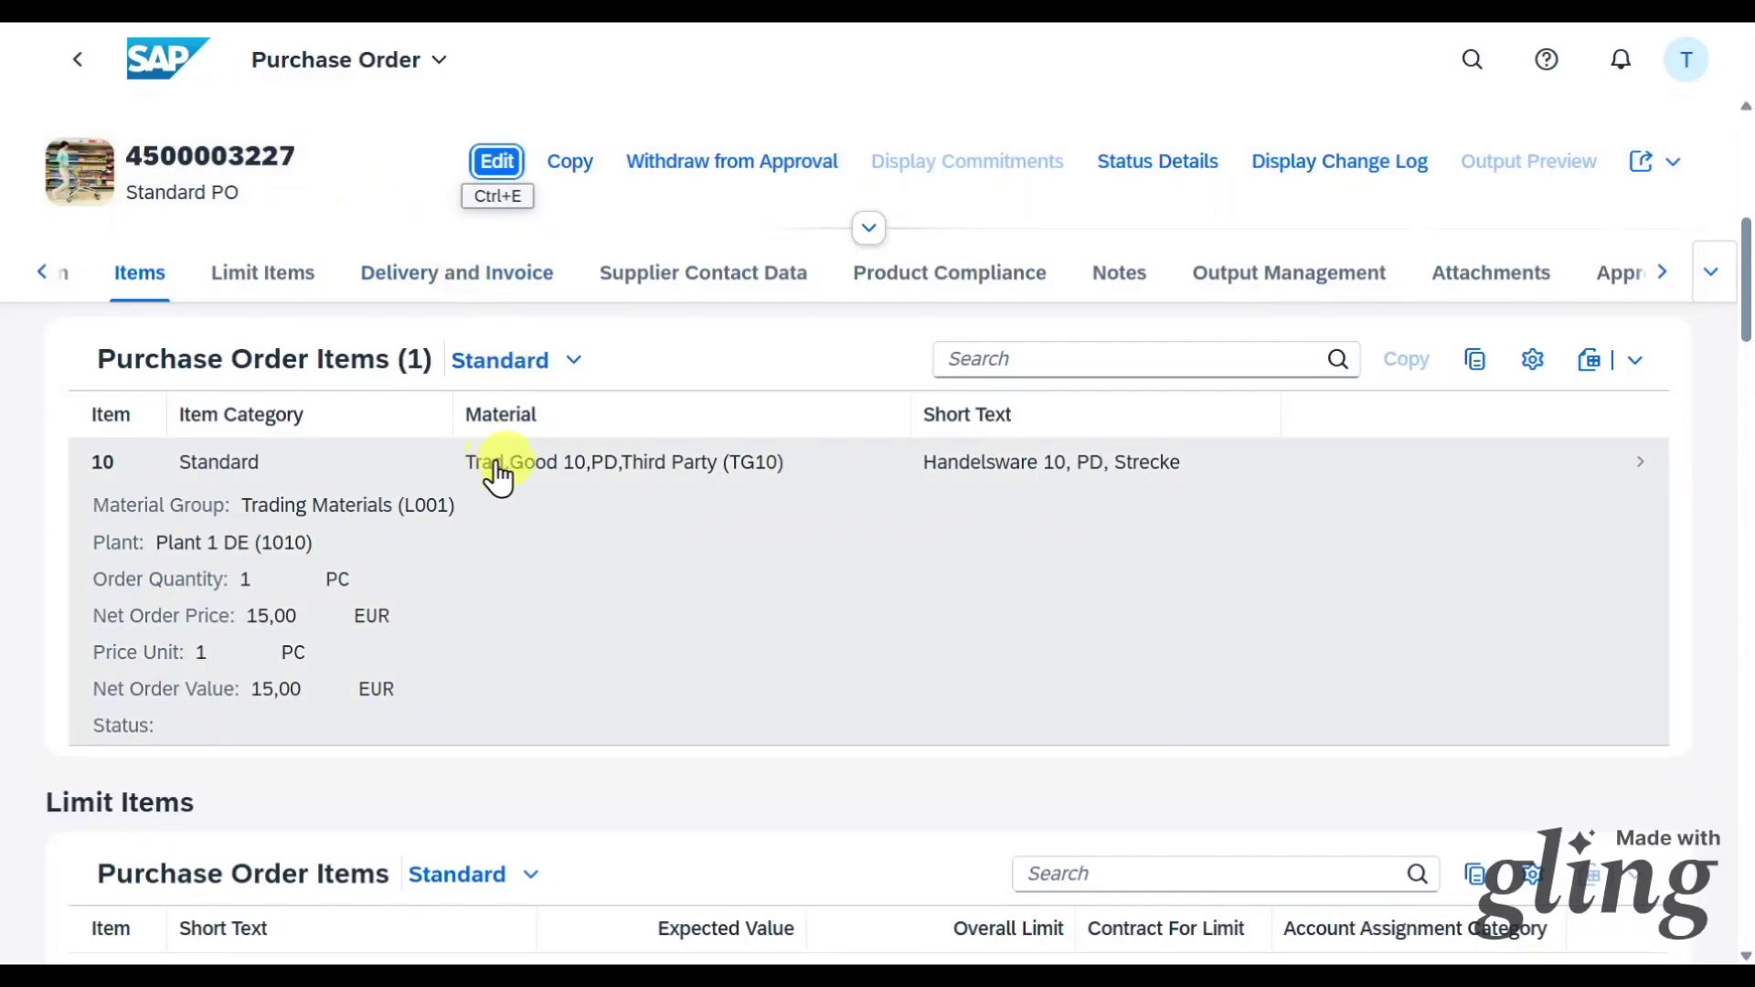
Copy the new purchase order's number and open the Post Goods Receipt for Purchasing Document app.
click(555, 475)
drag(291, 157, 134, 161)
key(ctrl+c)
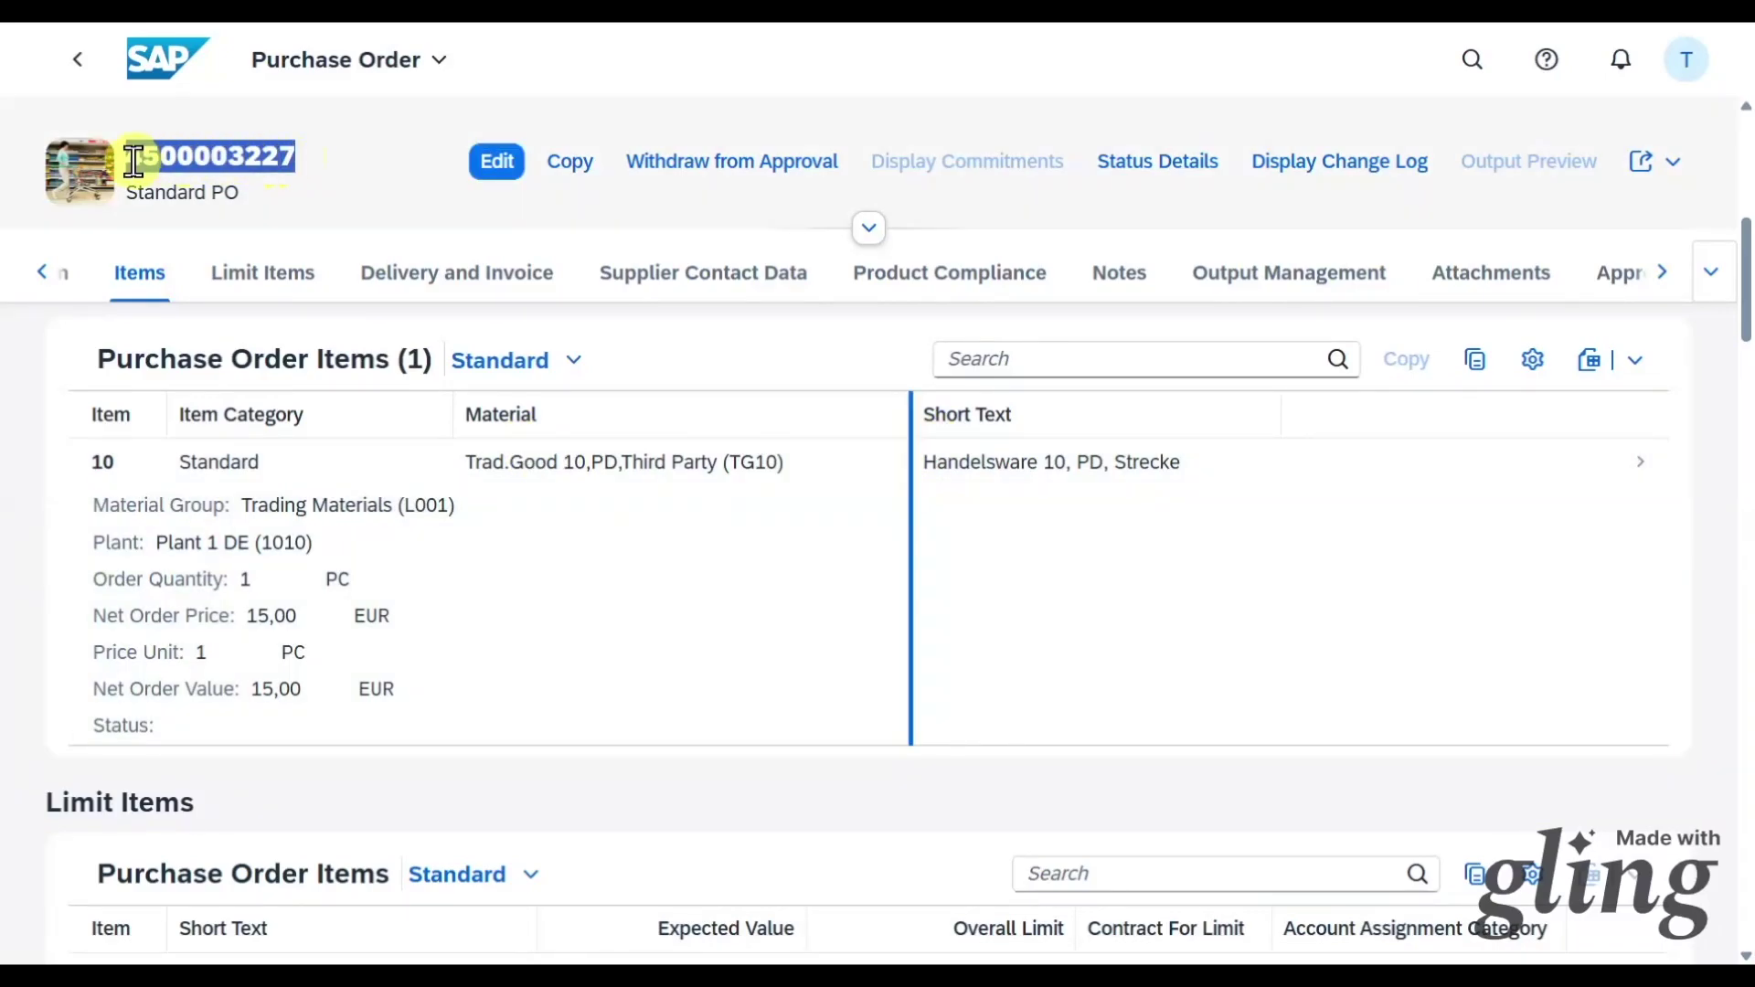
click(1472, 59)
text(post goods)
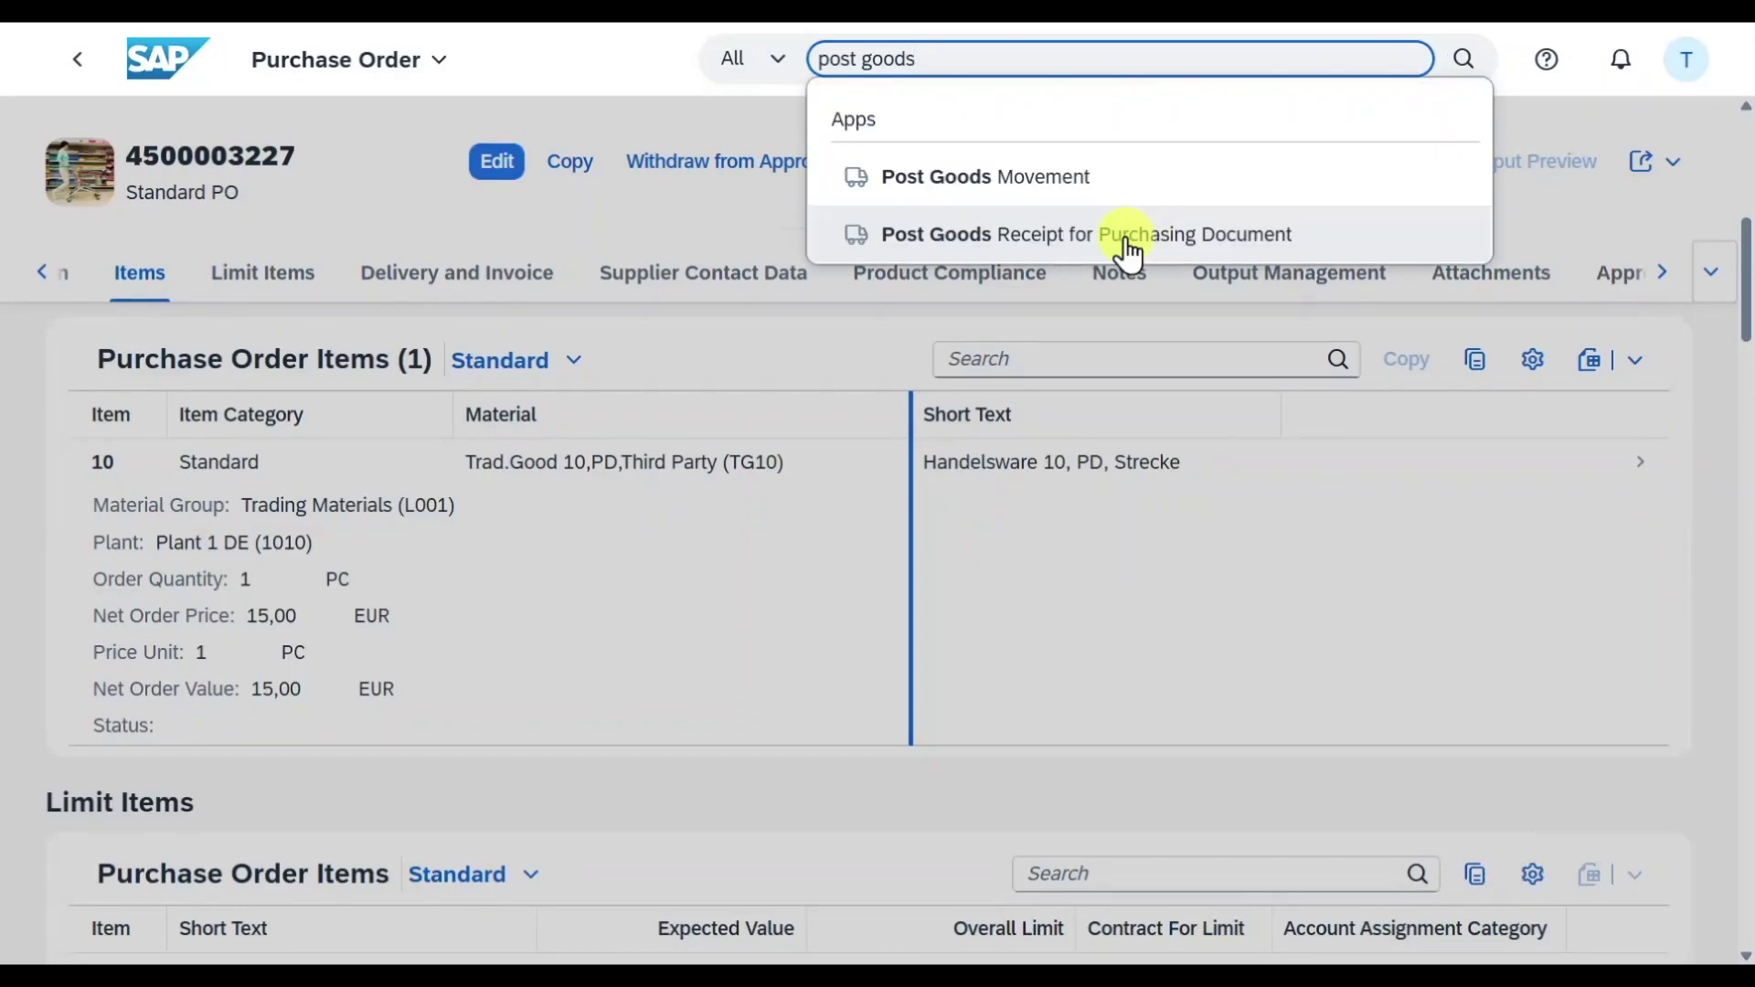
click(1127, 240)
Load the copied purchase order, select its item with storage location Std. storage 1 (101A), and post the goods receipt.
key(ctrl+v)
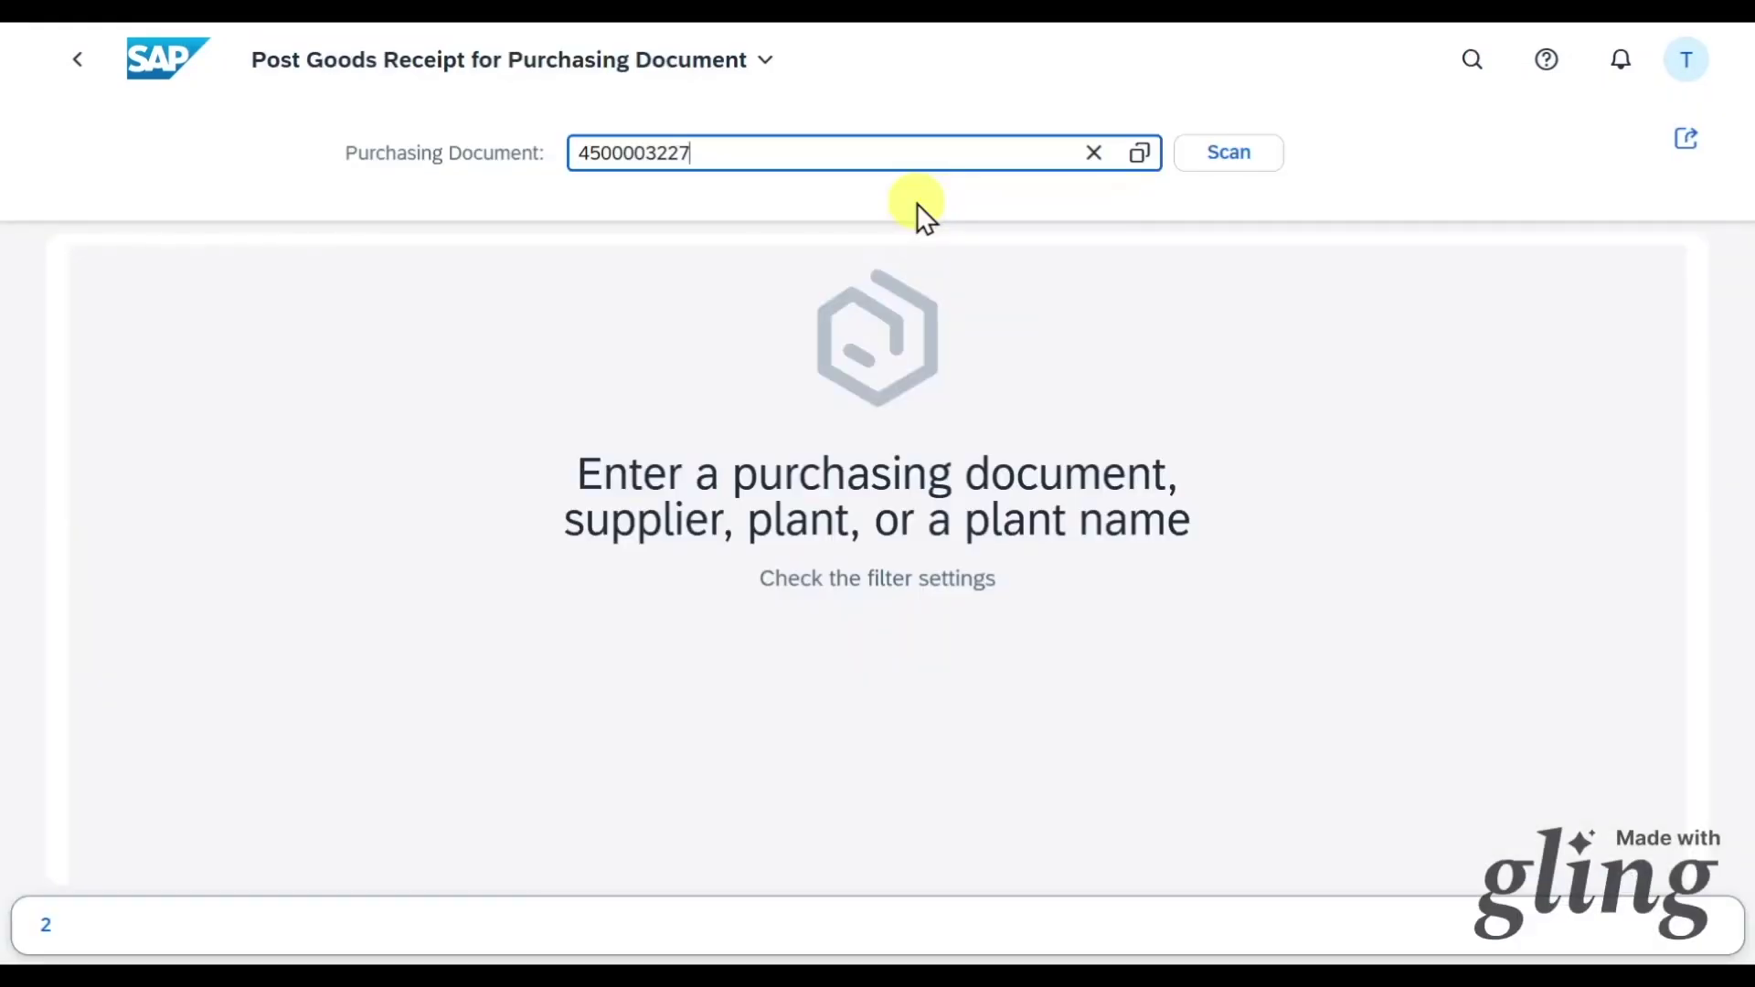
key(Return)
scroll(813, 605, down, 1)
click(1459, 722)
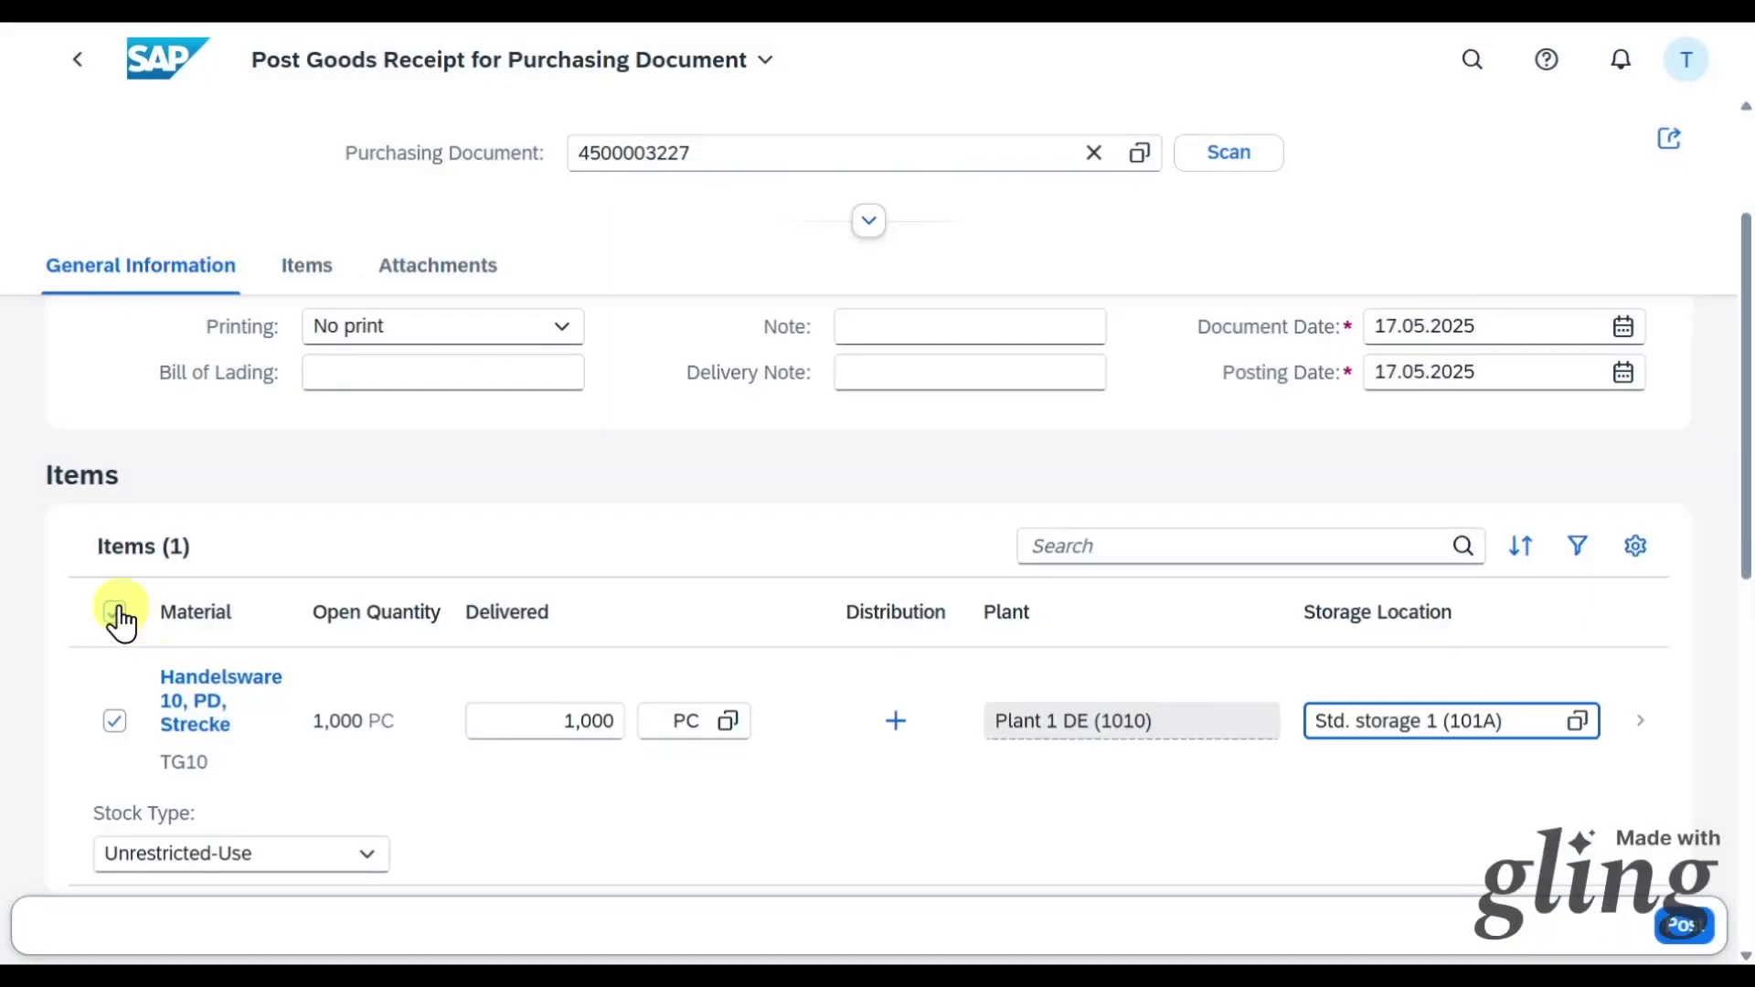
click(117, 612)
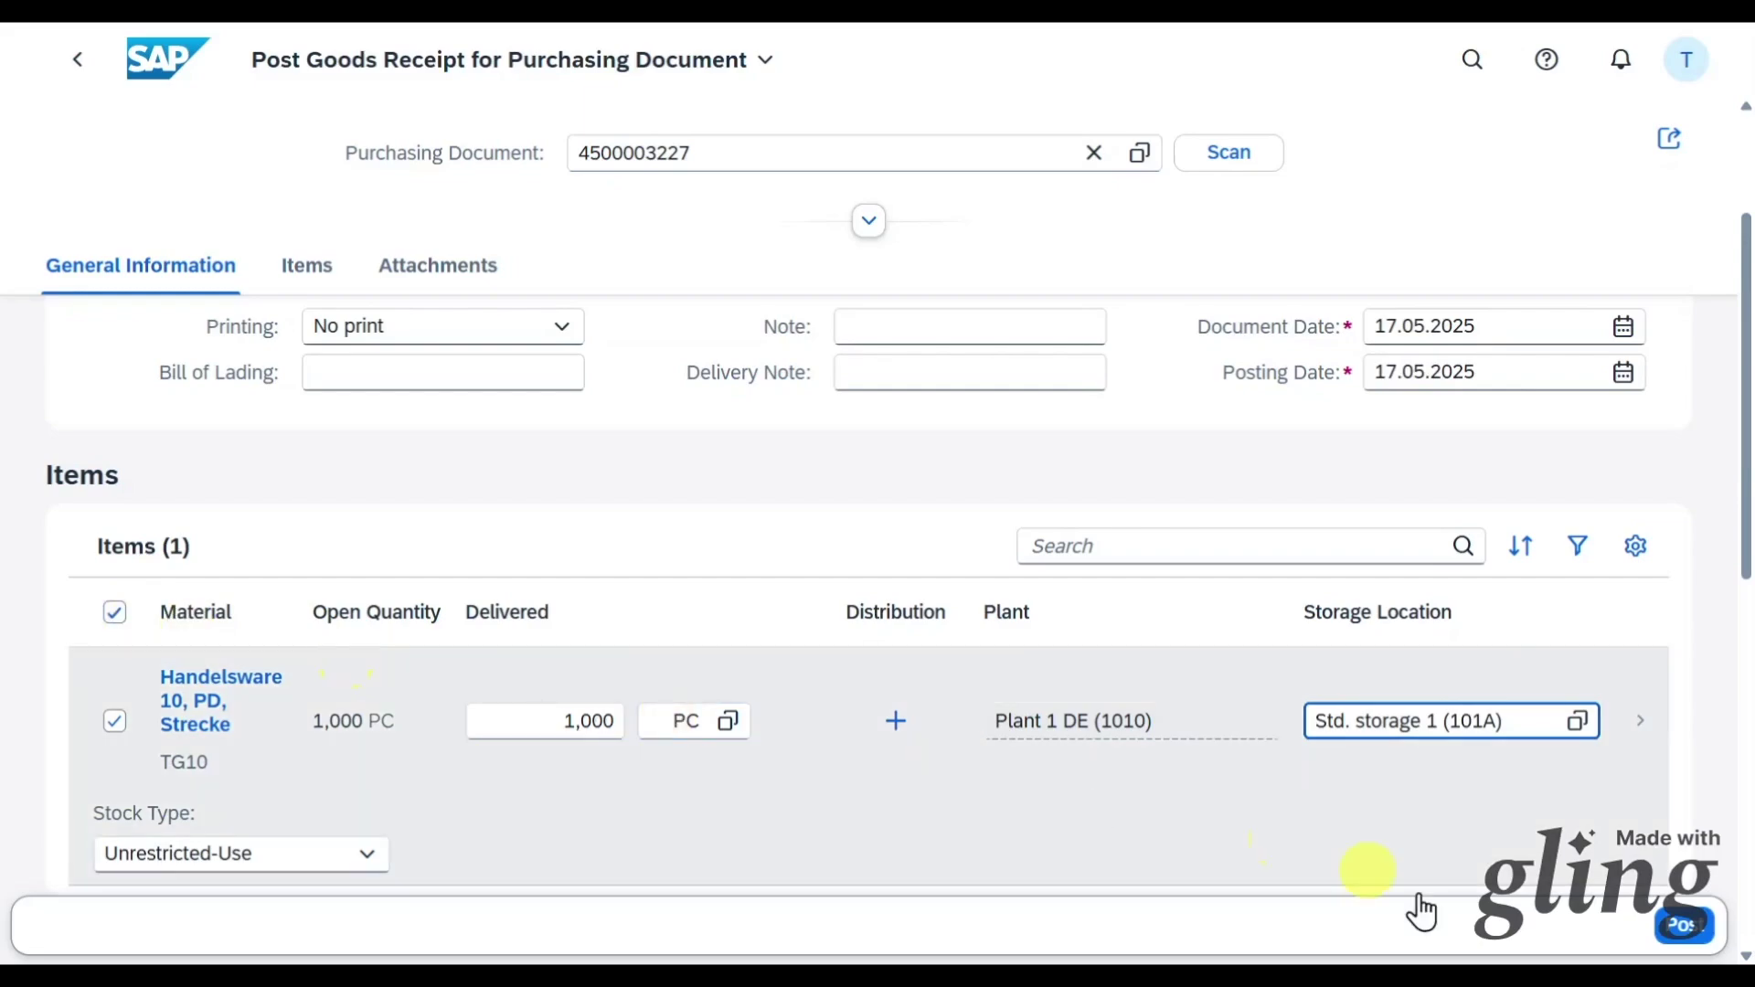
click(1668, 925)
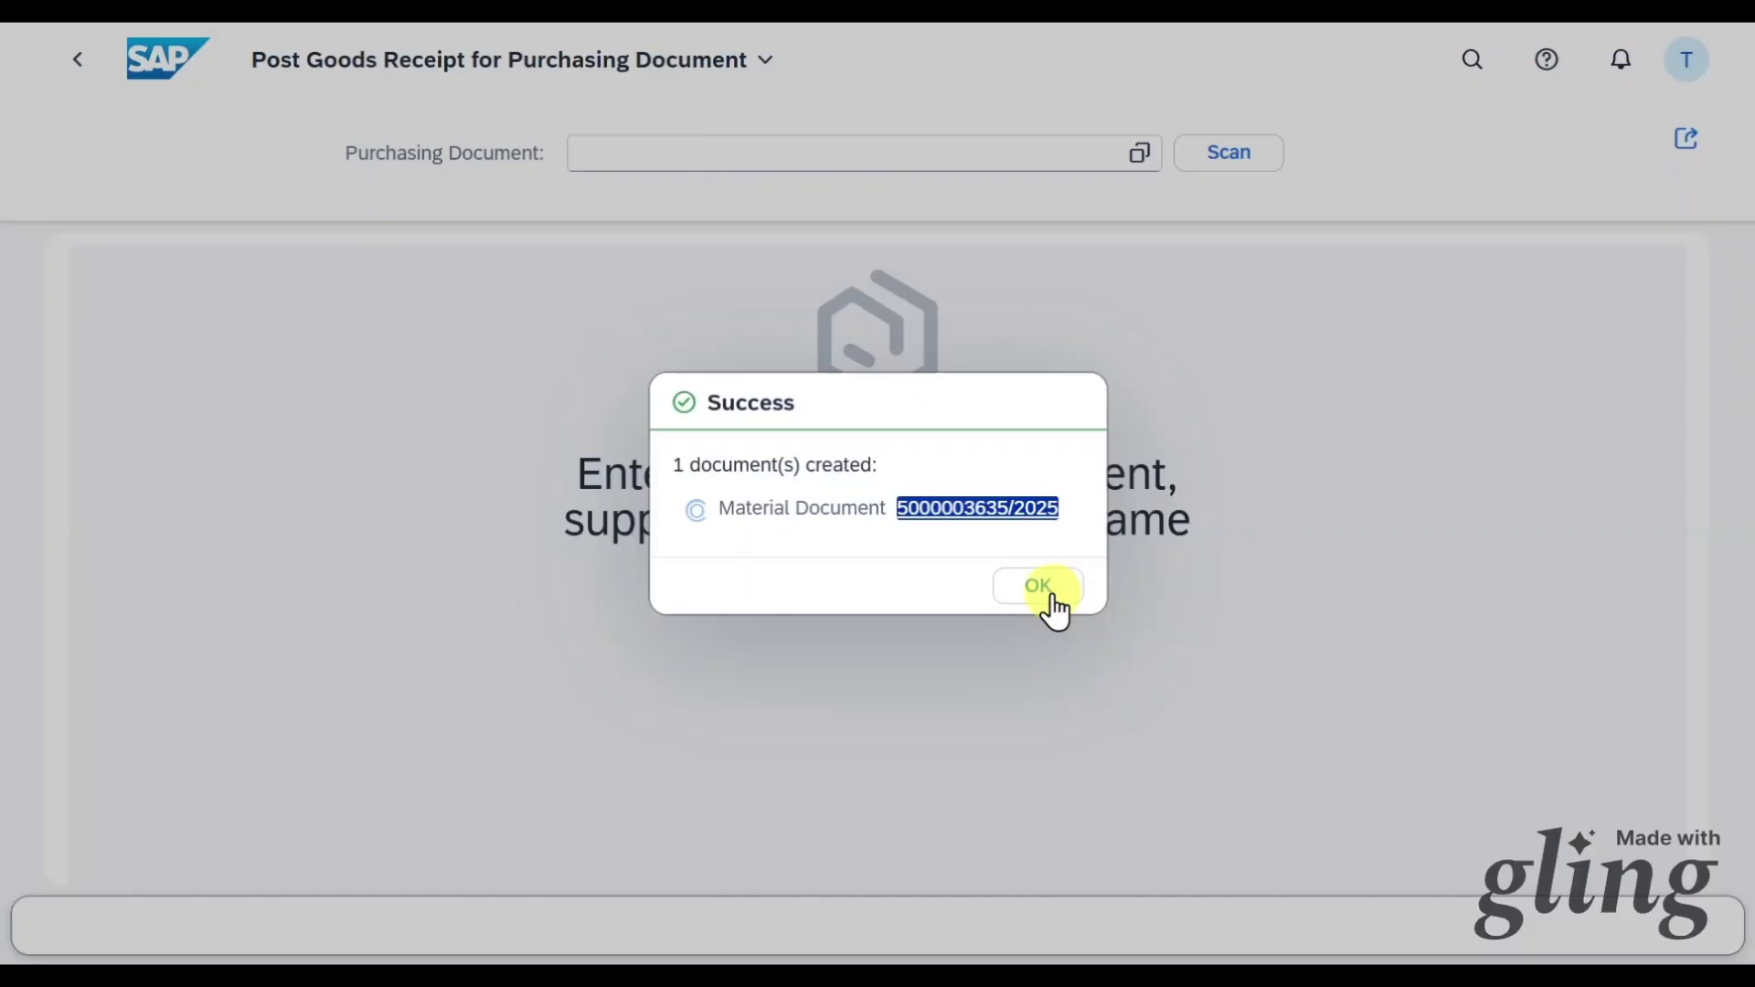
click(1053, 592)
Open the Create Supplier Invoice app and enter invoice date 17.05.2025 and reference Test for the new invoice.
click(1468, 61)
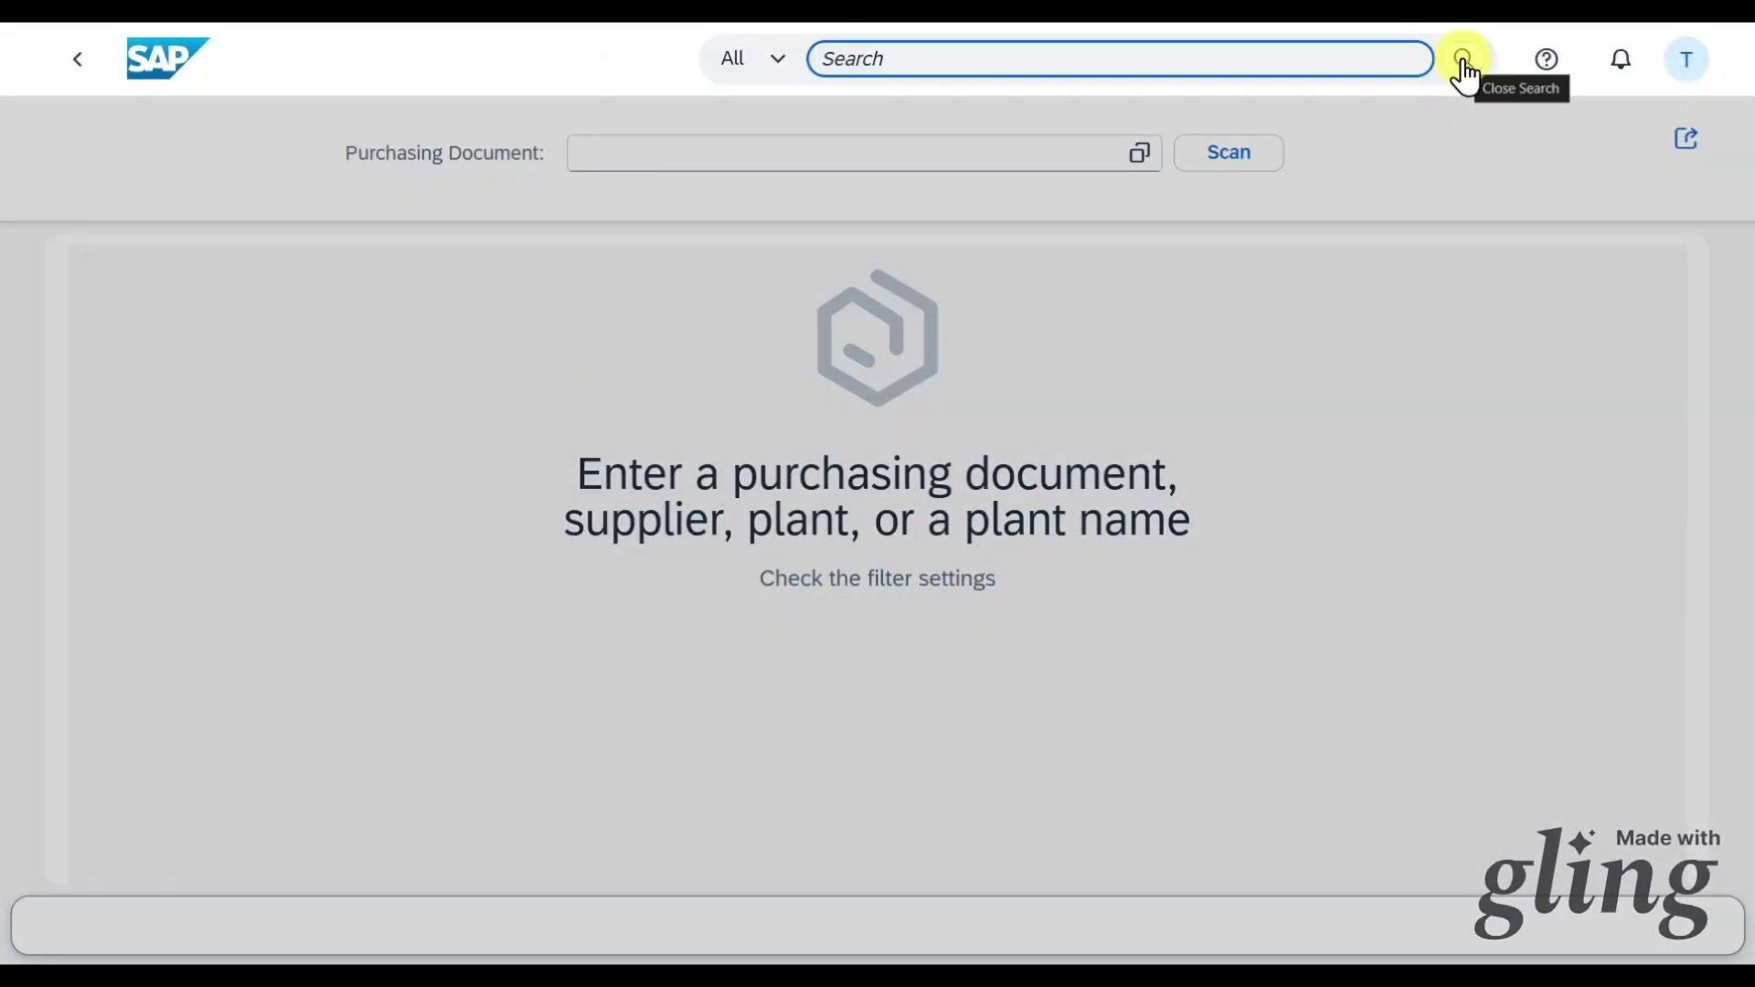
text(create suppli)
click(1000, 245)
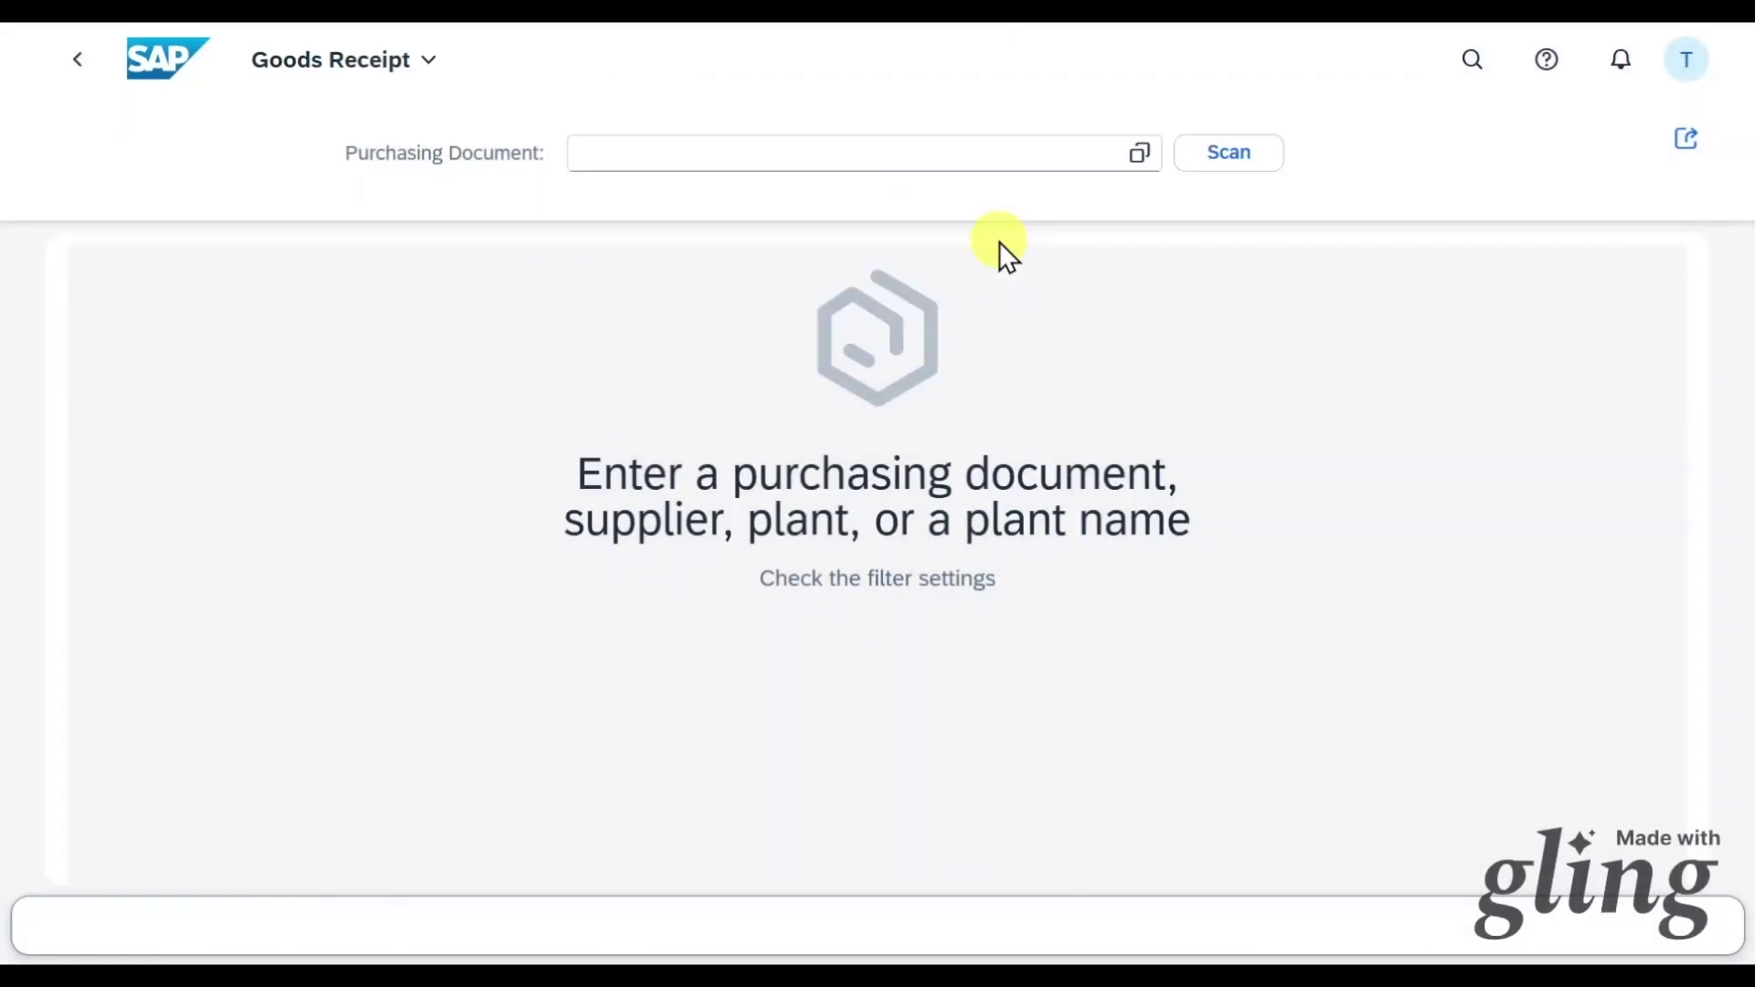
click(1241, 564)
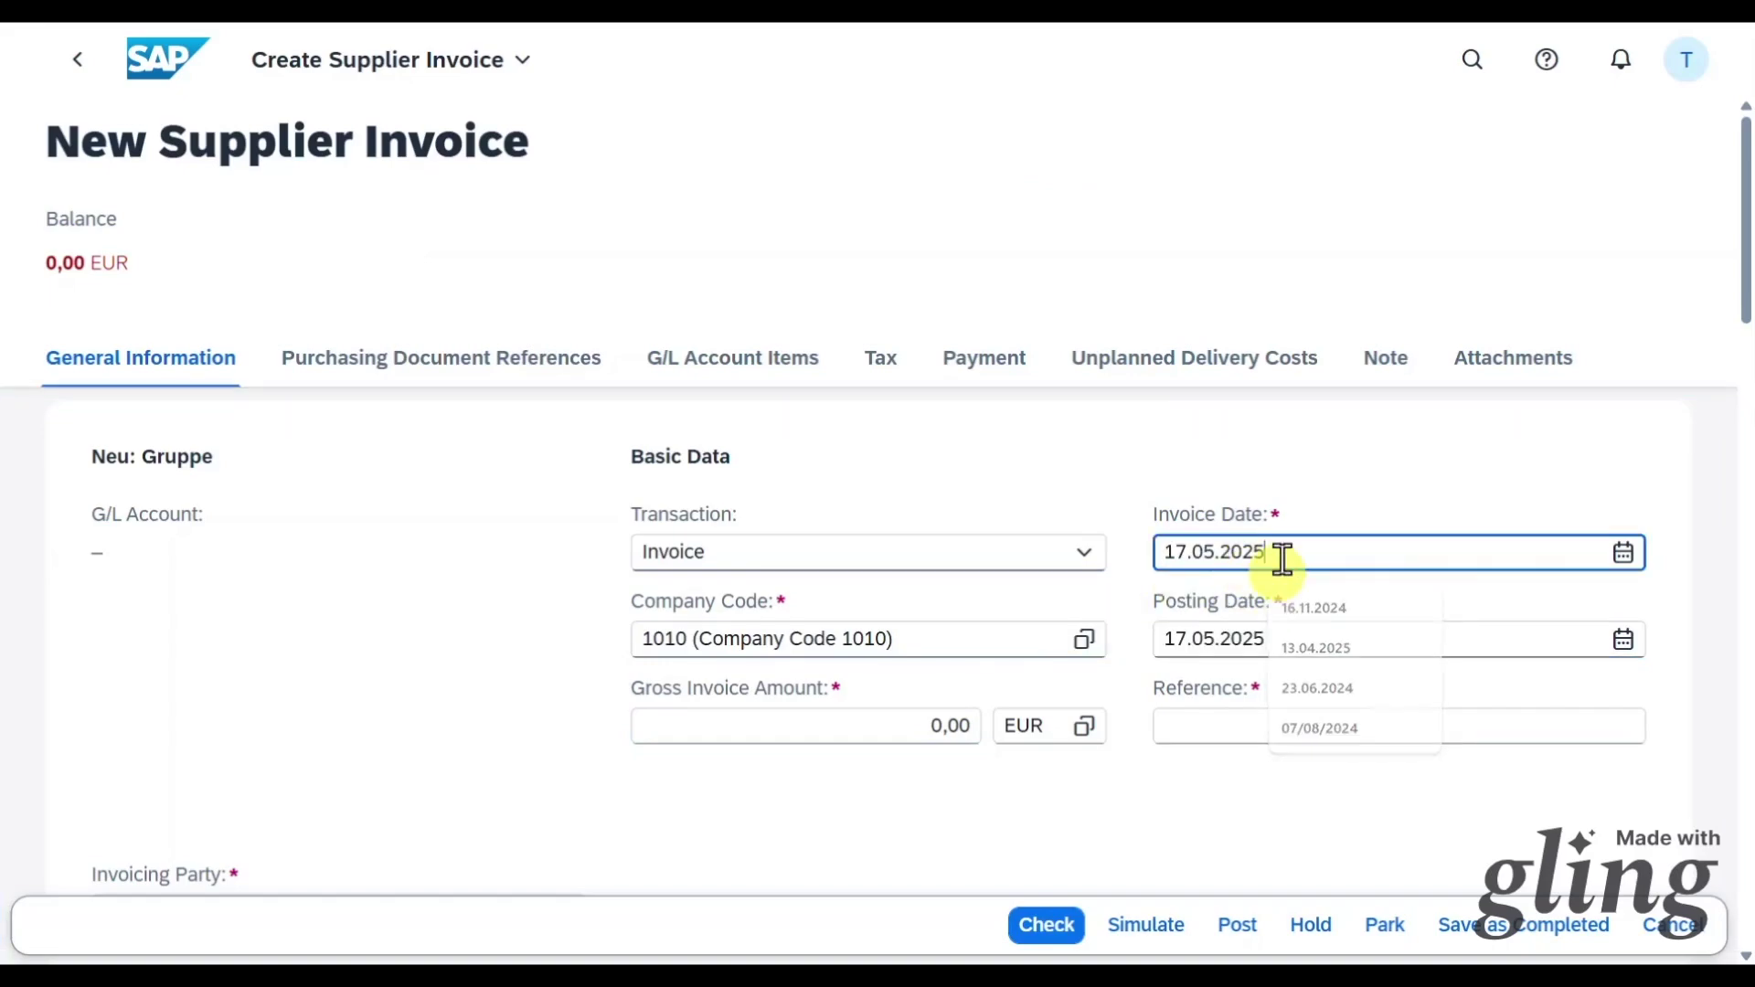
click(1273, 599)
click(1277, 722)
text(Test)
scroll(669, 698, down, 4)
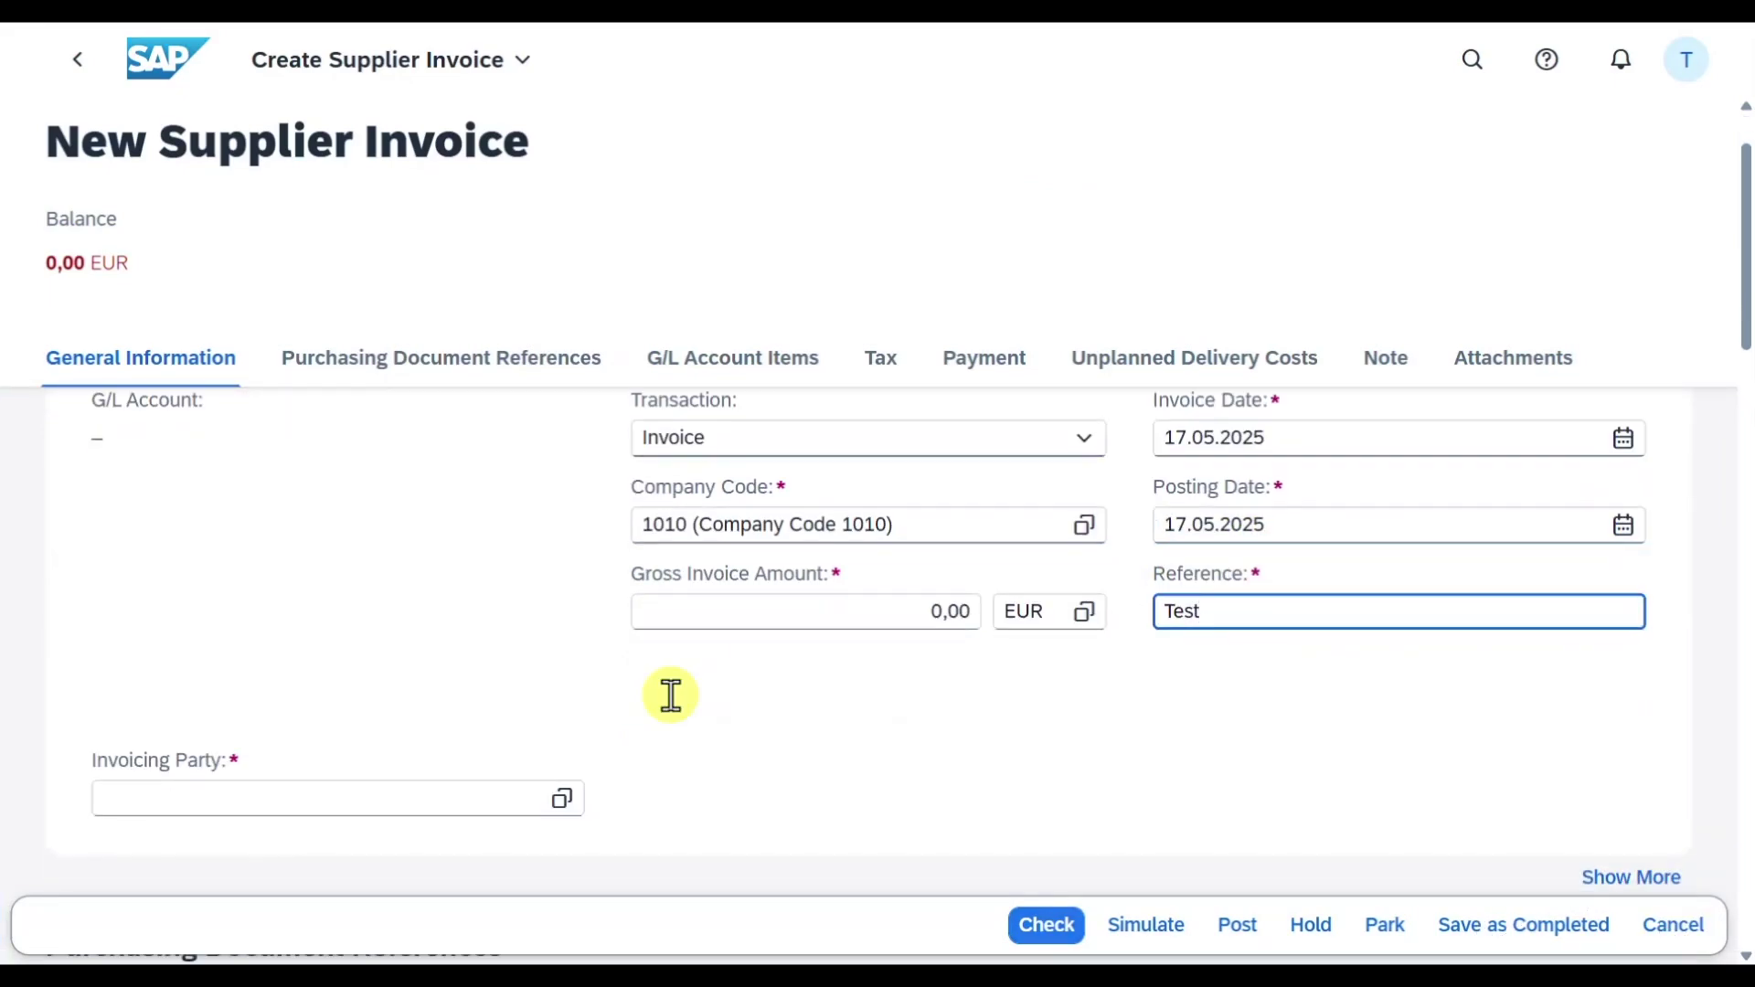
Set the invoicing party to Test Brutto and reference the invoice to the copied purchase order number.
click(461, 571)
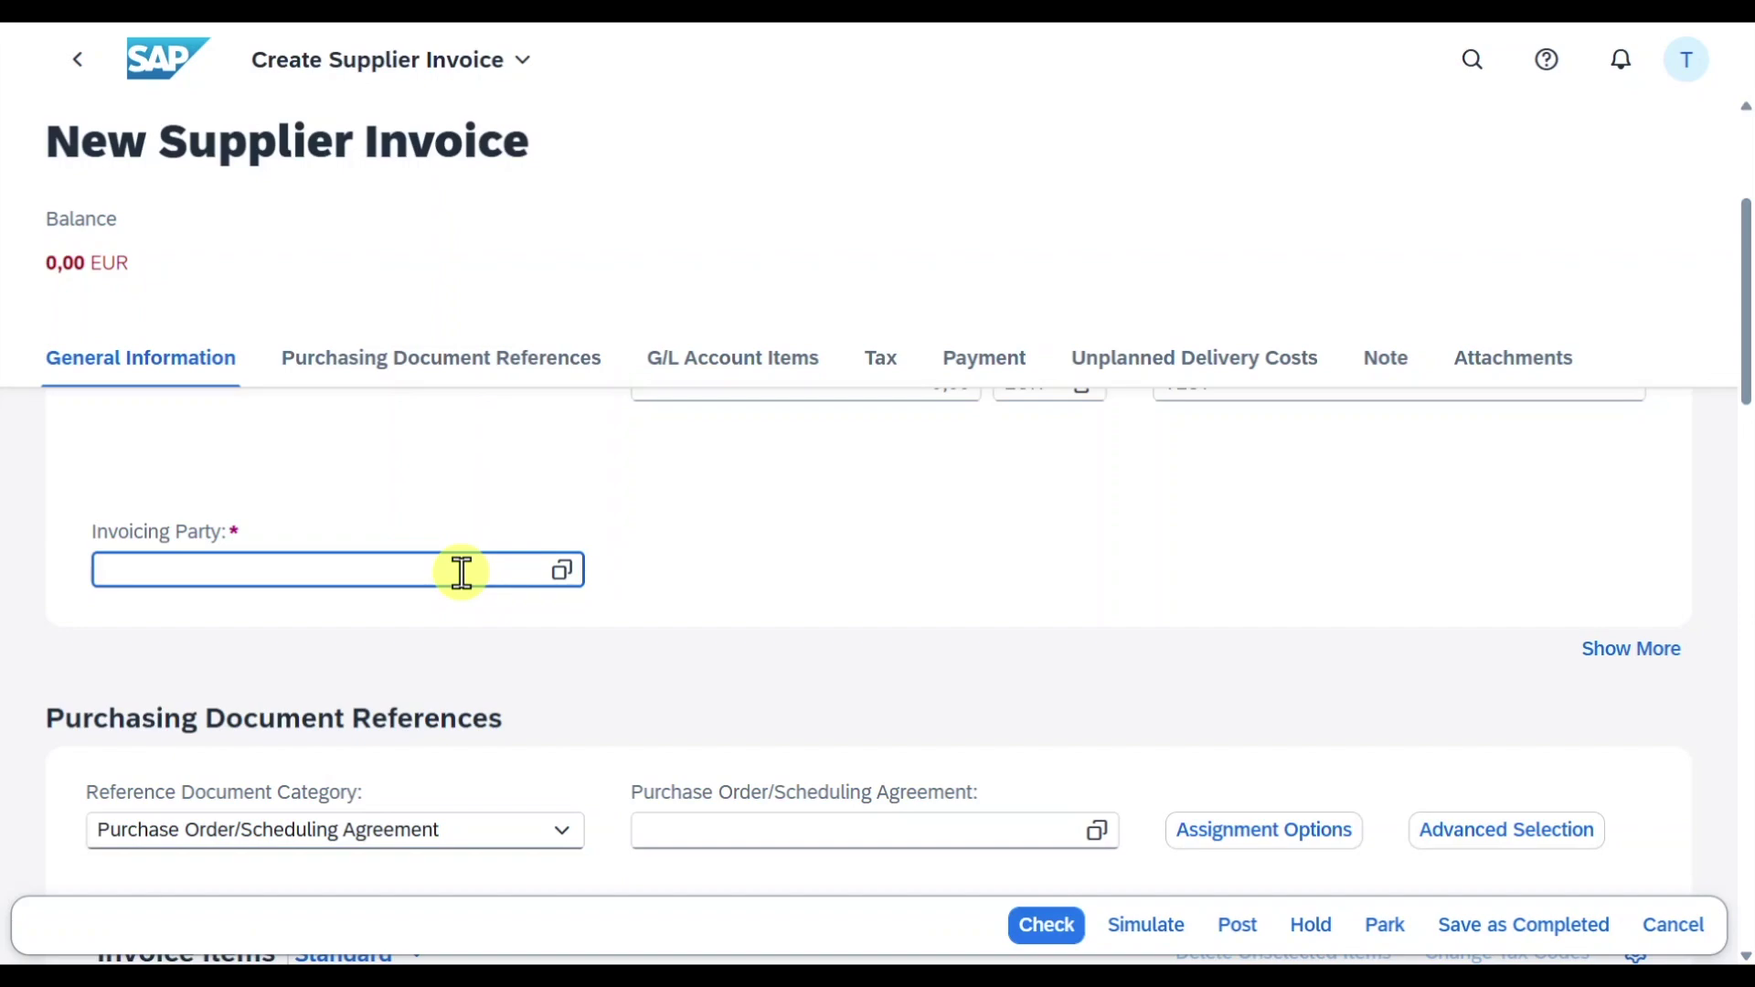
click(462, 574)
click(795, 757)
key(super+v)
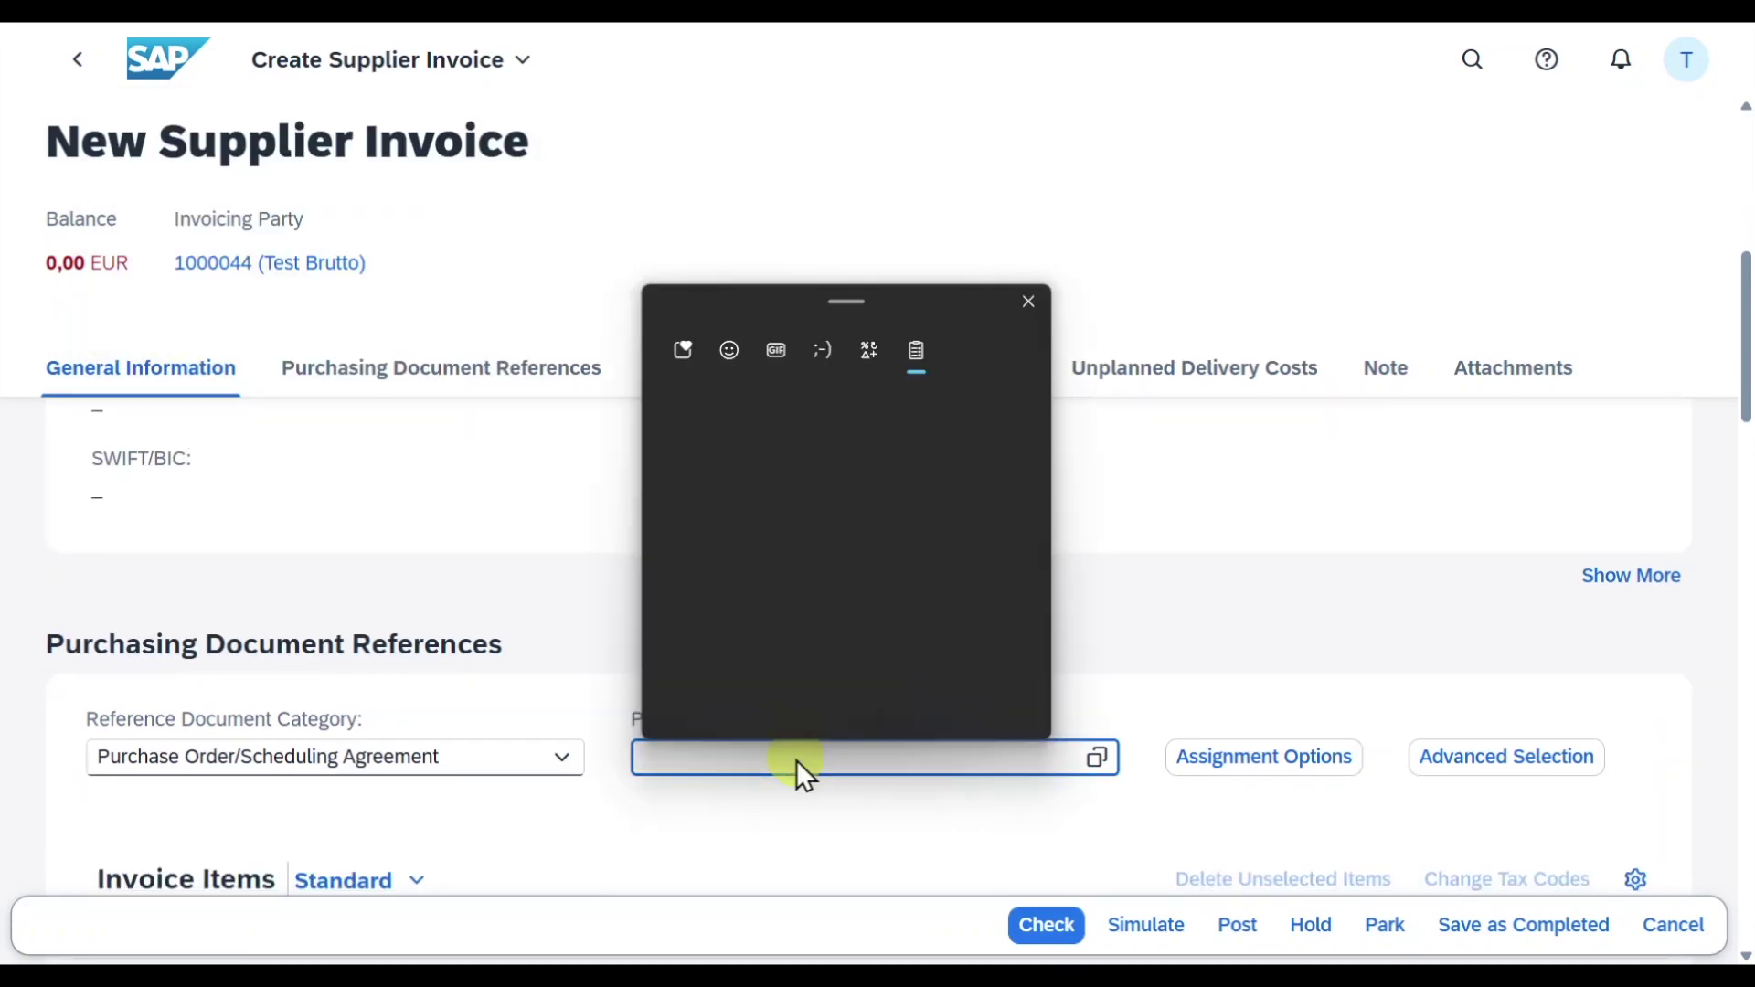
click(819, 622)
click(615, 478)
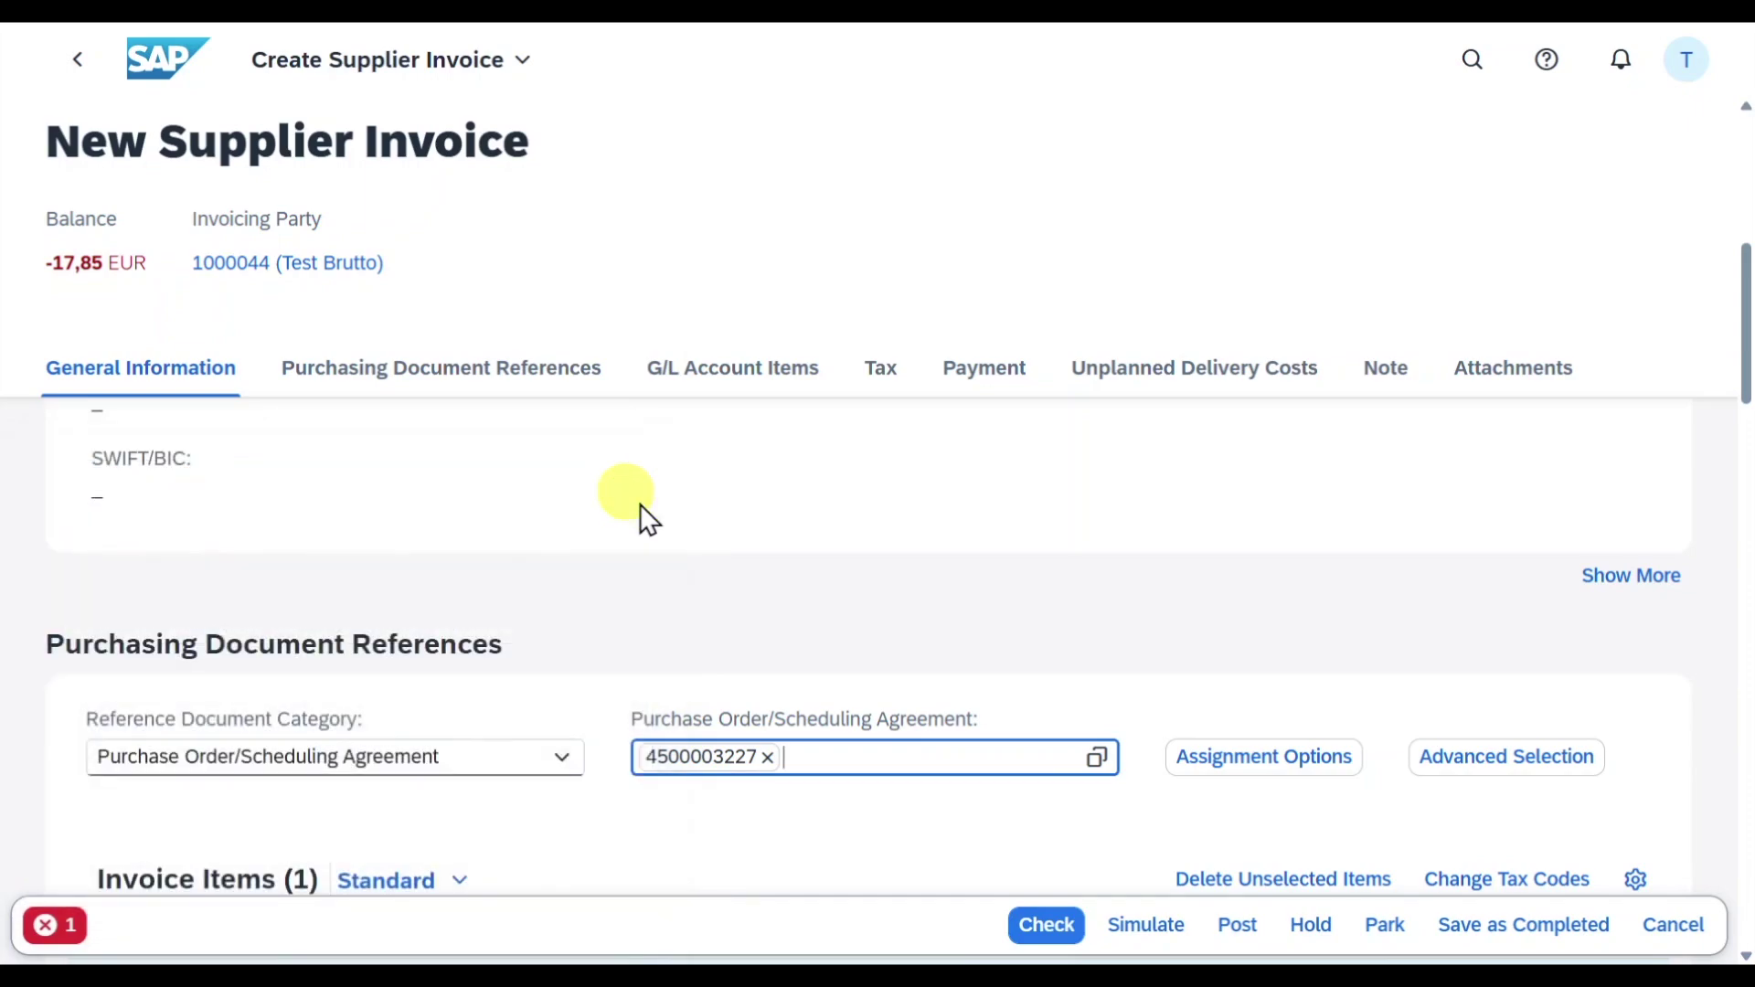
Set the gross invoice amount to 17,85 EUR and run the invoice check.
scroll(1050, 697, down, 4)
scroll(1046, 684, up, 8)
click(969, 734)
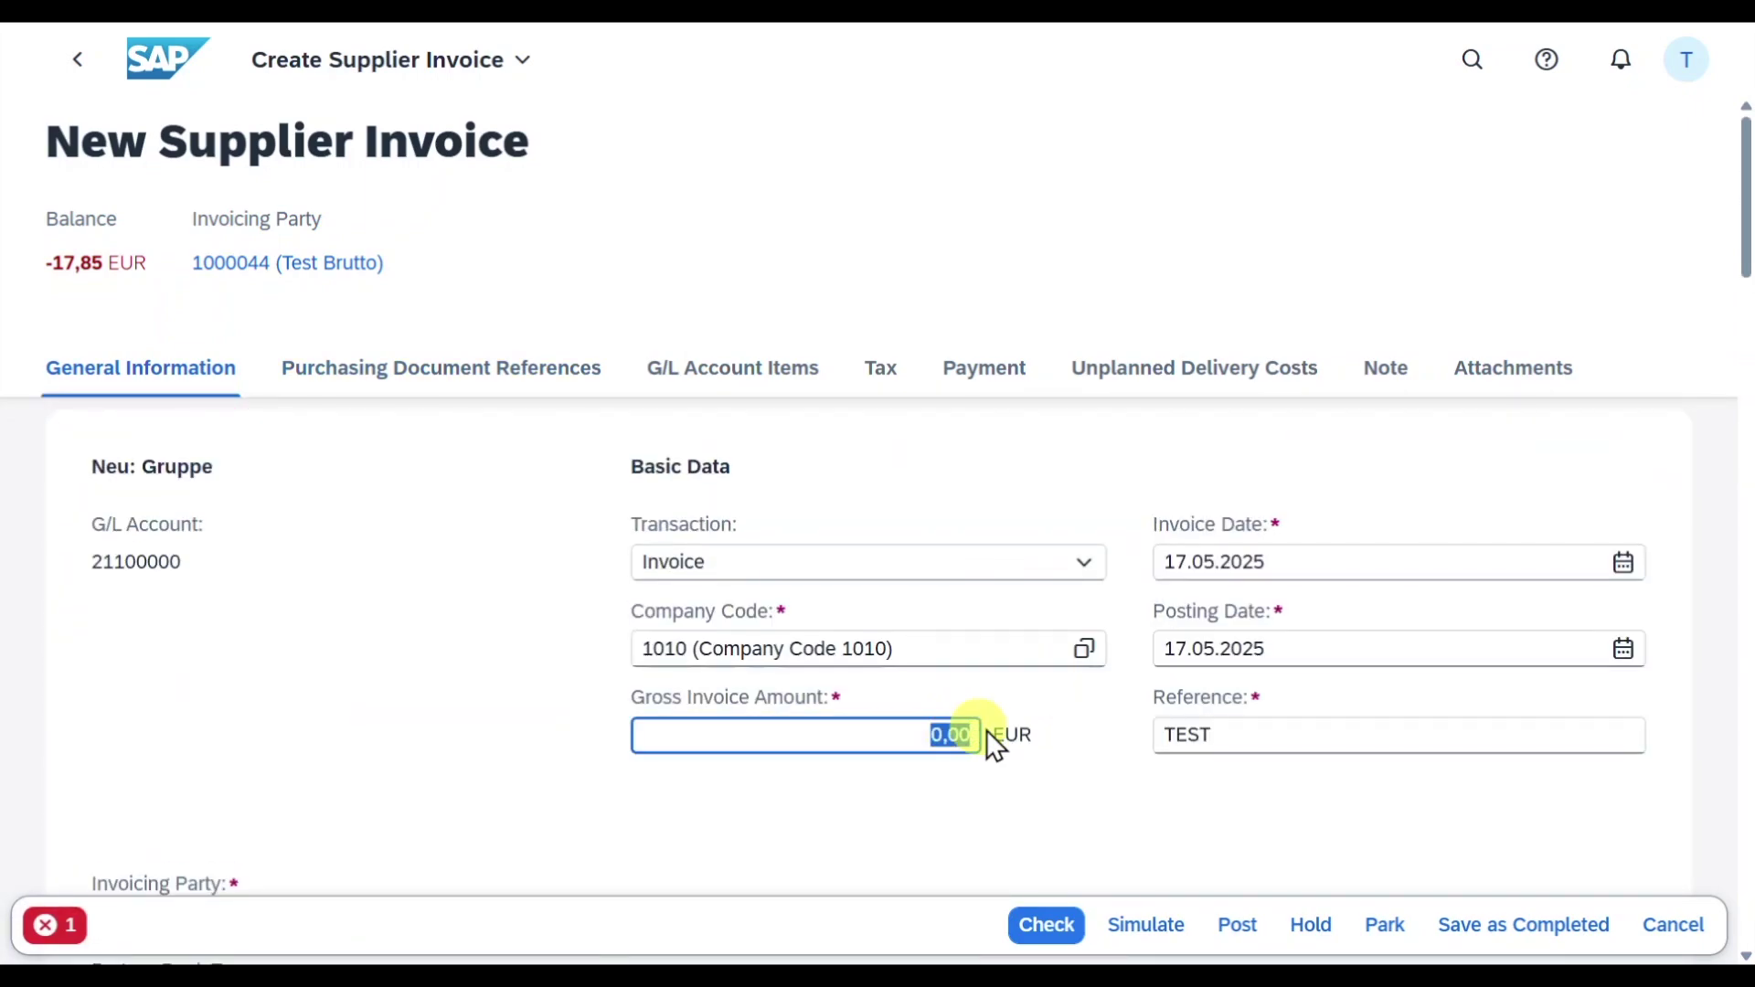
text(17)
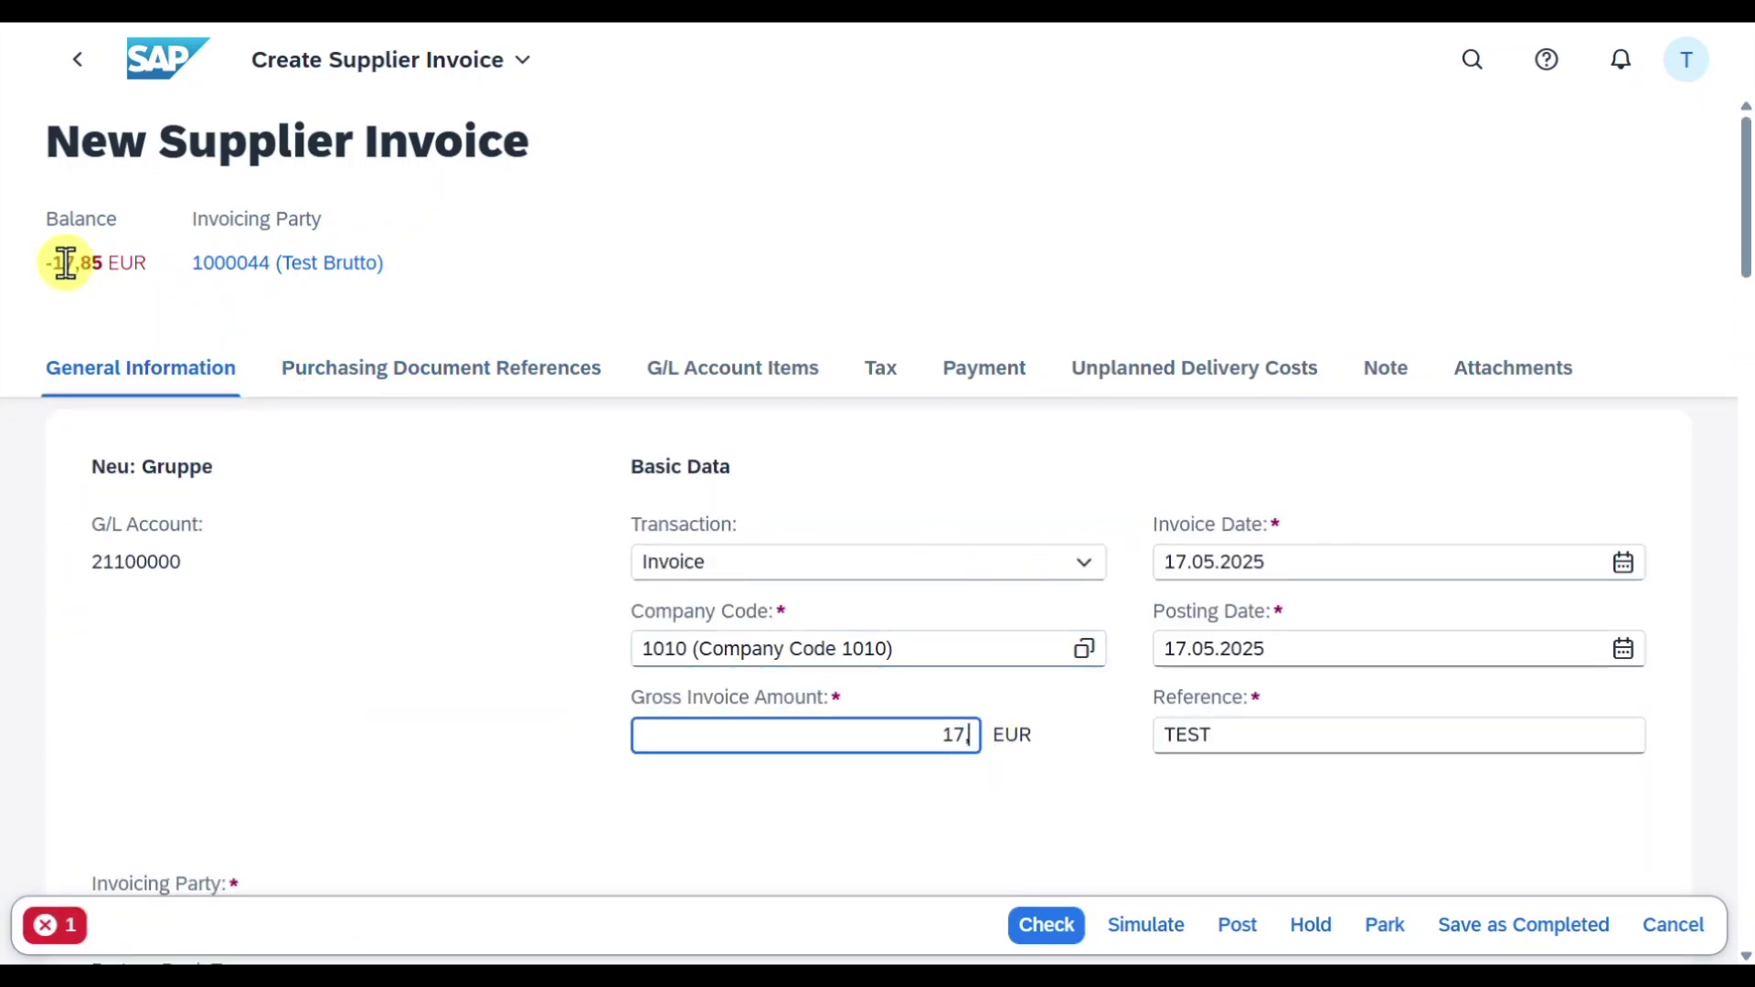
text(,85)
click(1072, 927)
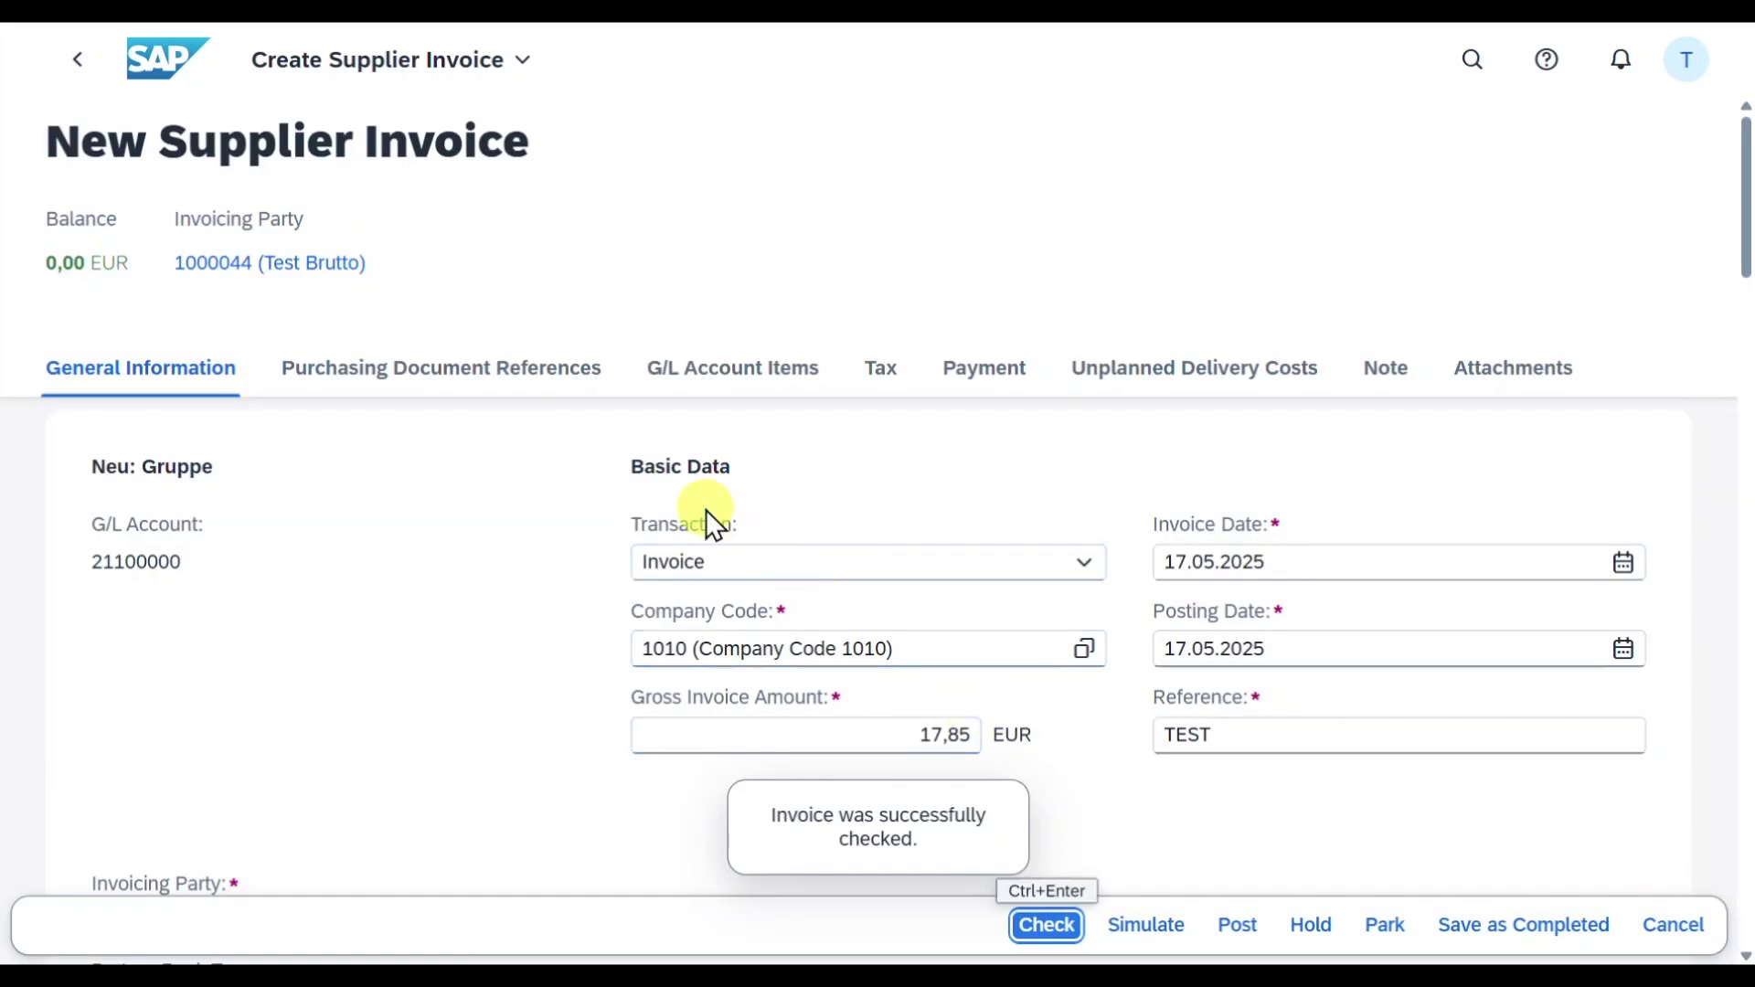
Simulate the supplier invoice to review its debit and credit lines, and post it without creating another invoice.
click(1143, 925)
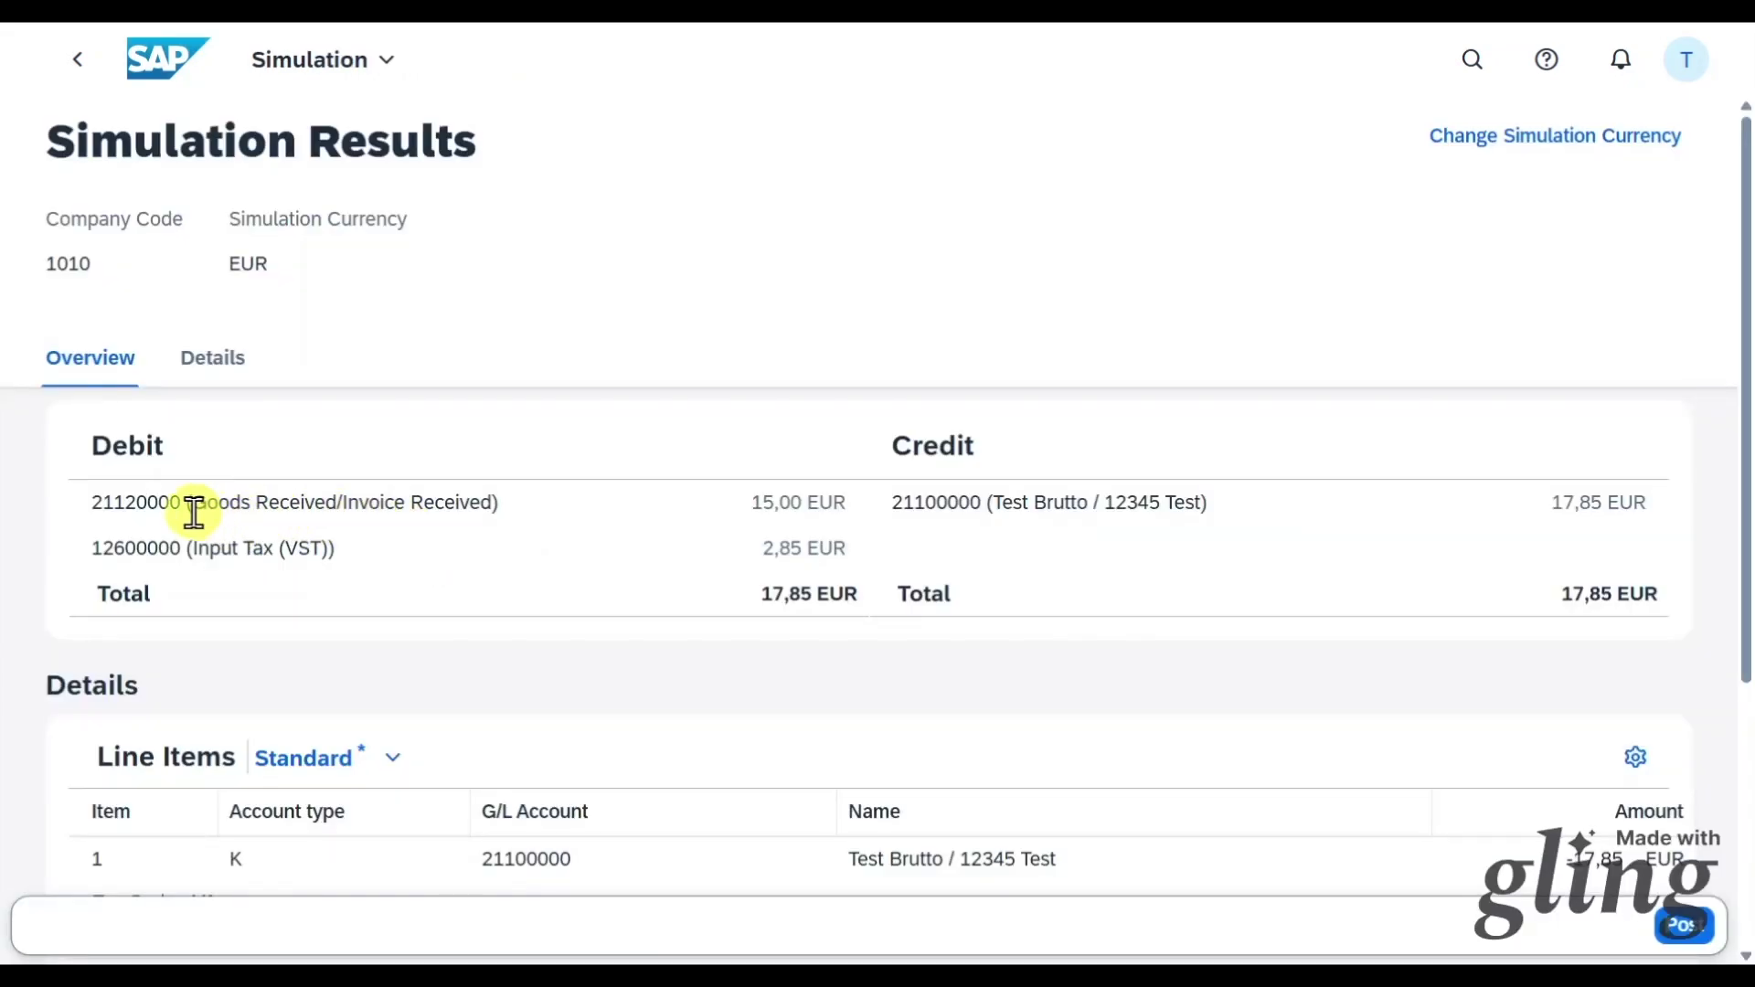
drag(97, 502, 530, 508)
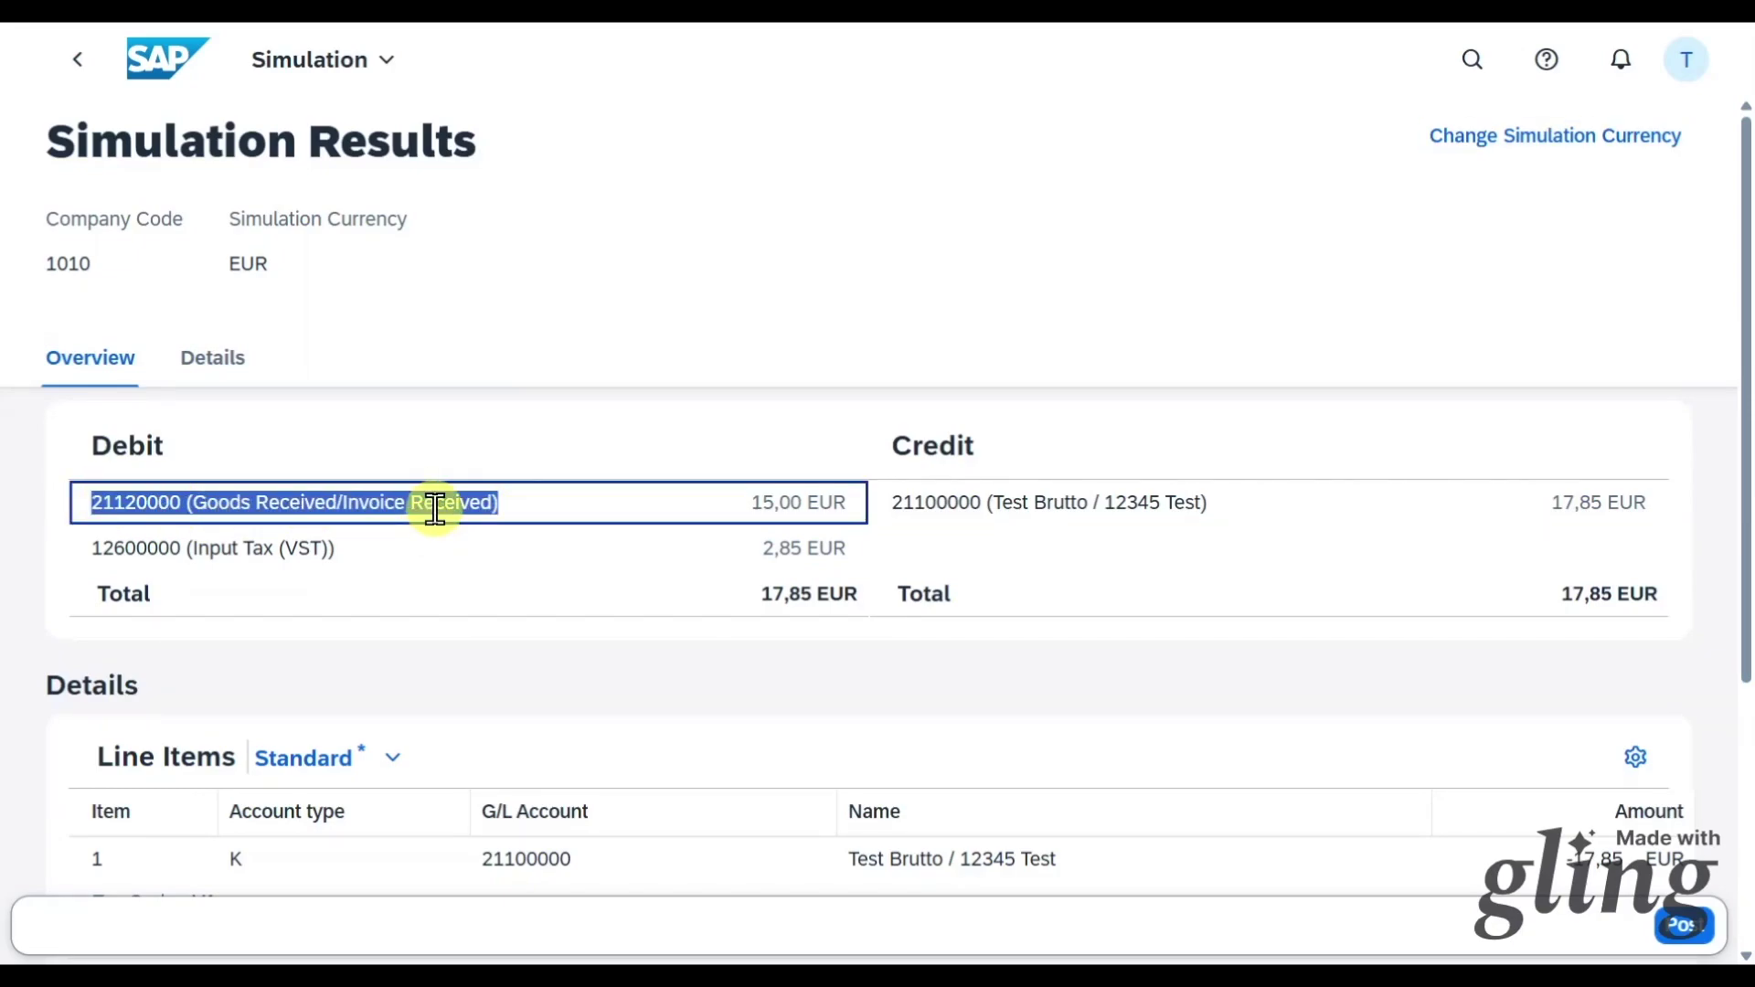
drag(339, 552, 92, 548)
click(776, 485)
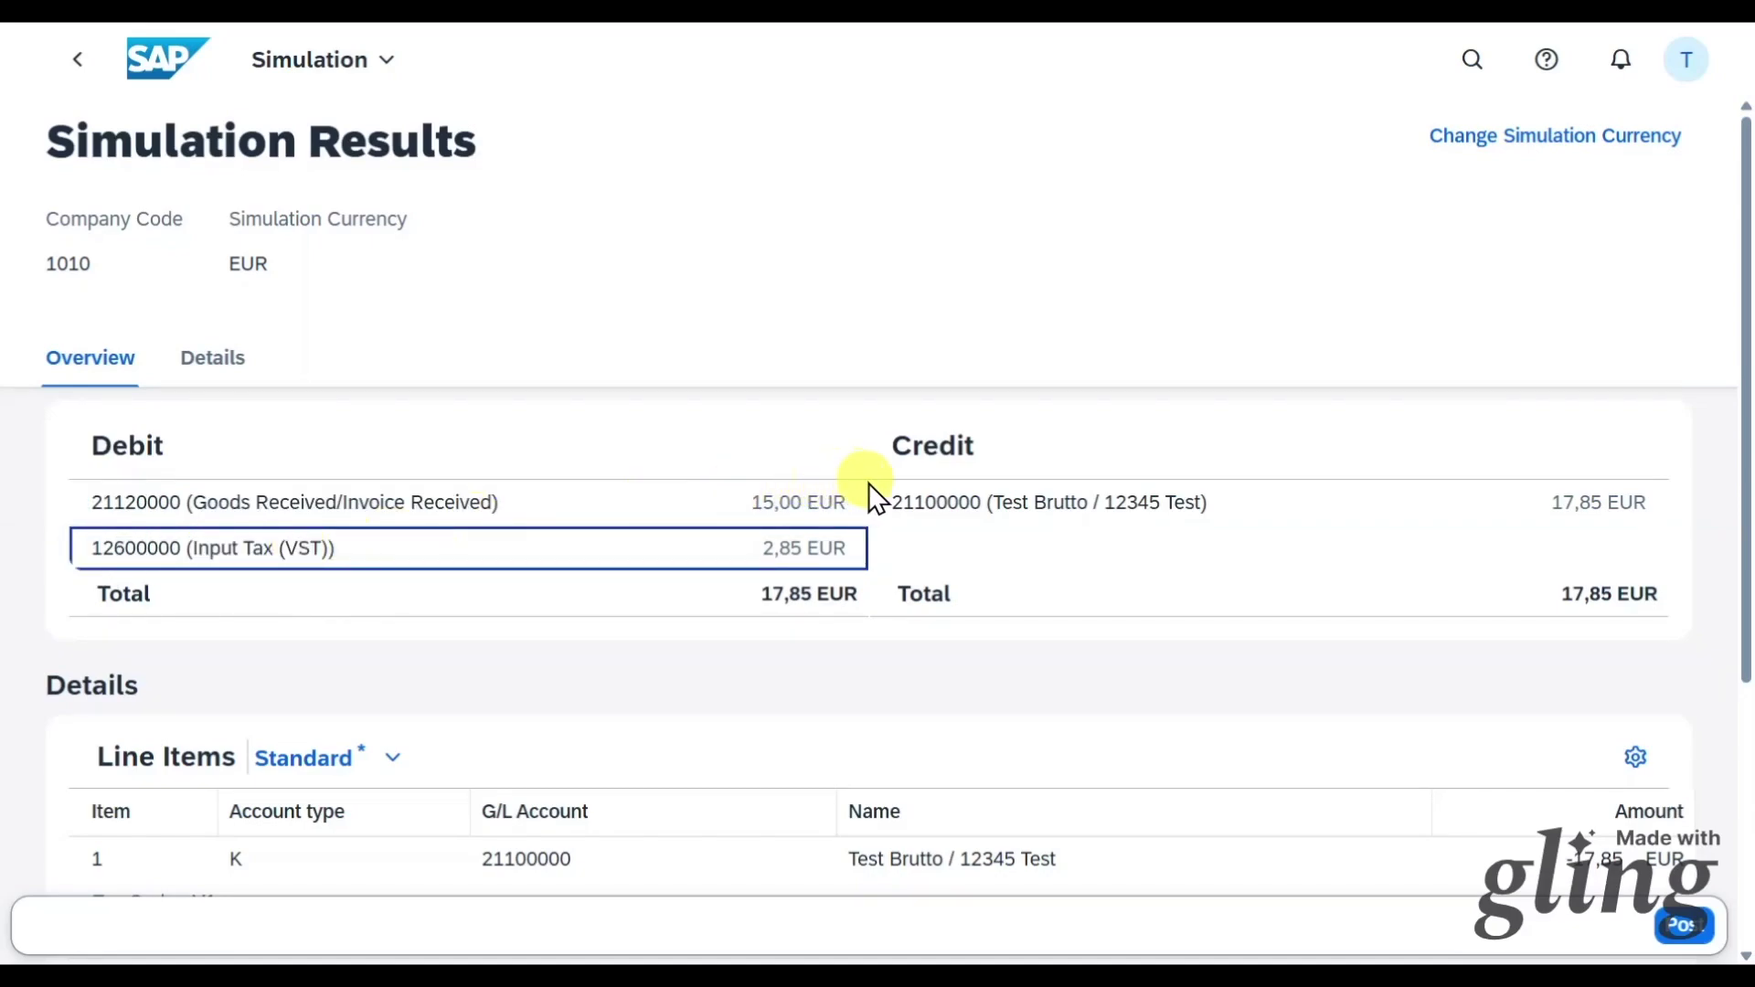
drag(884, 501, 1186, 501)
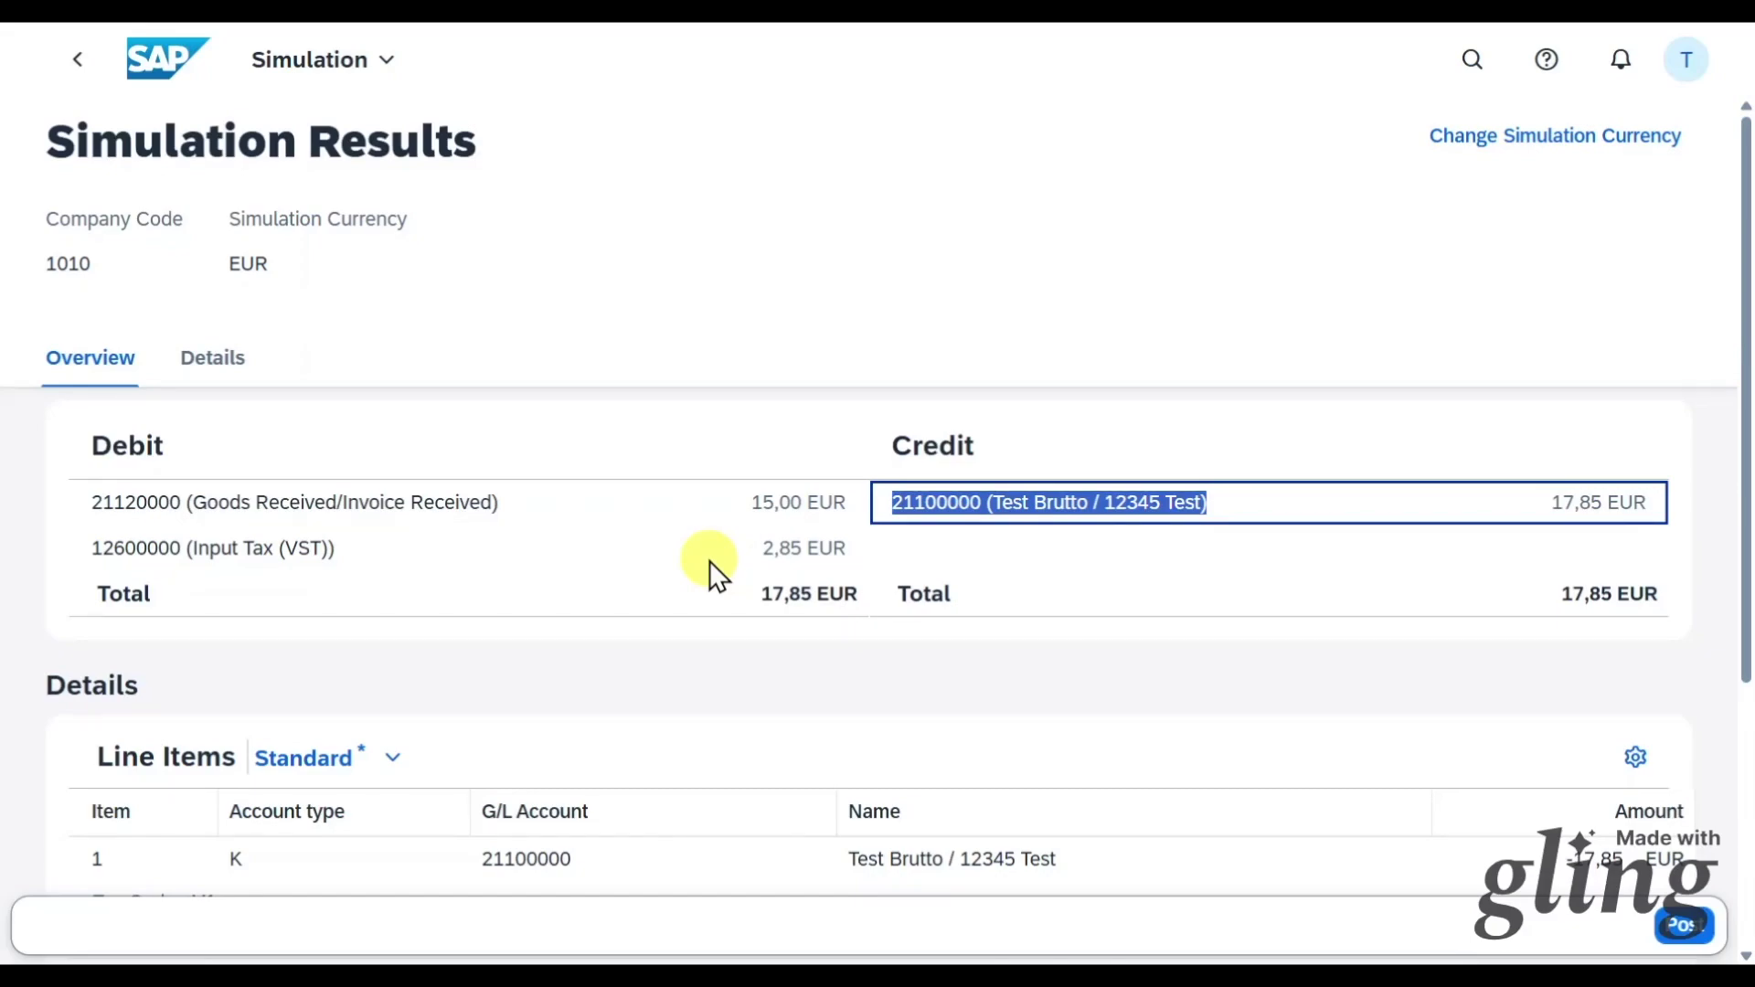
click(1680, 926)
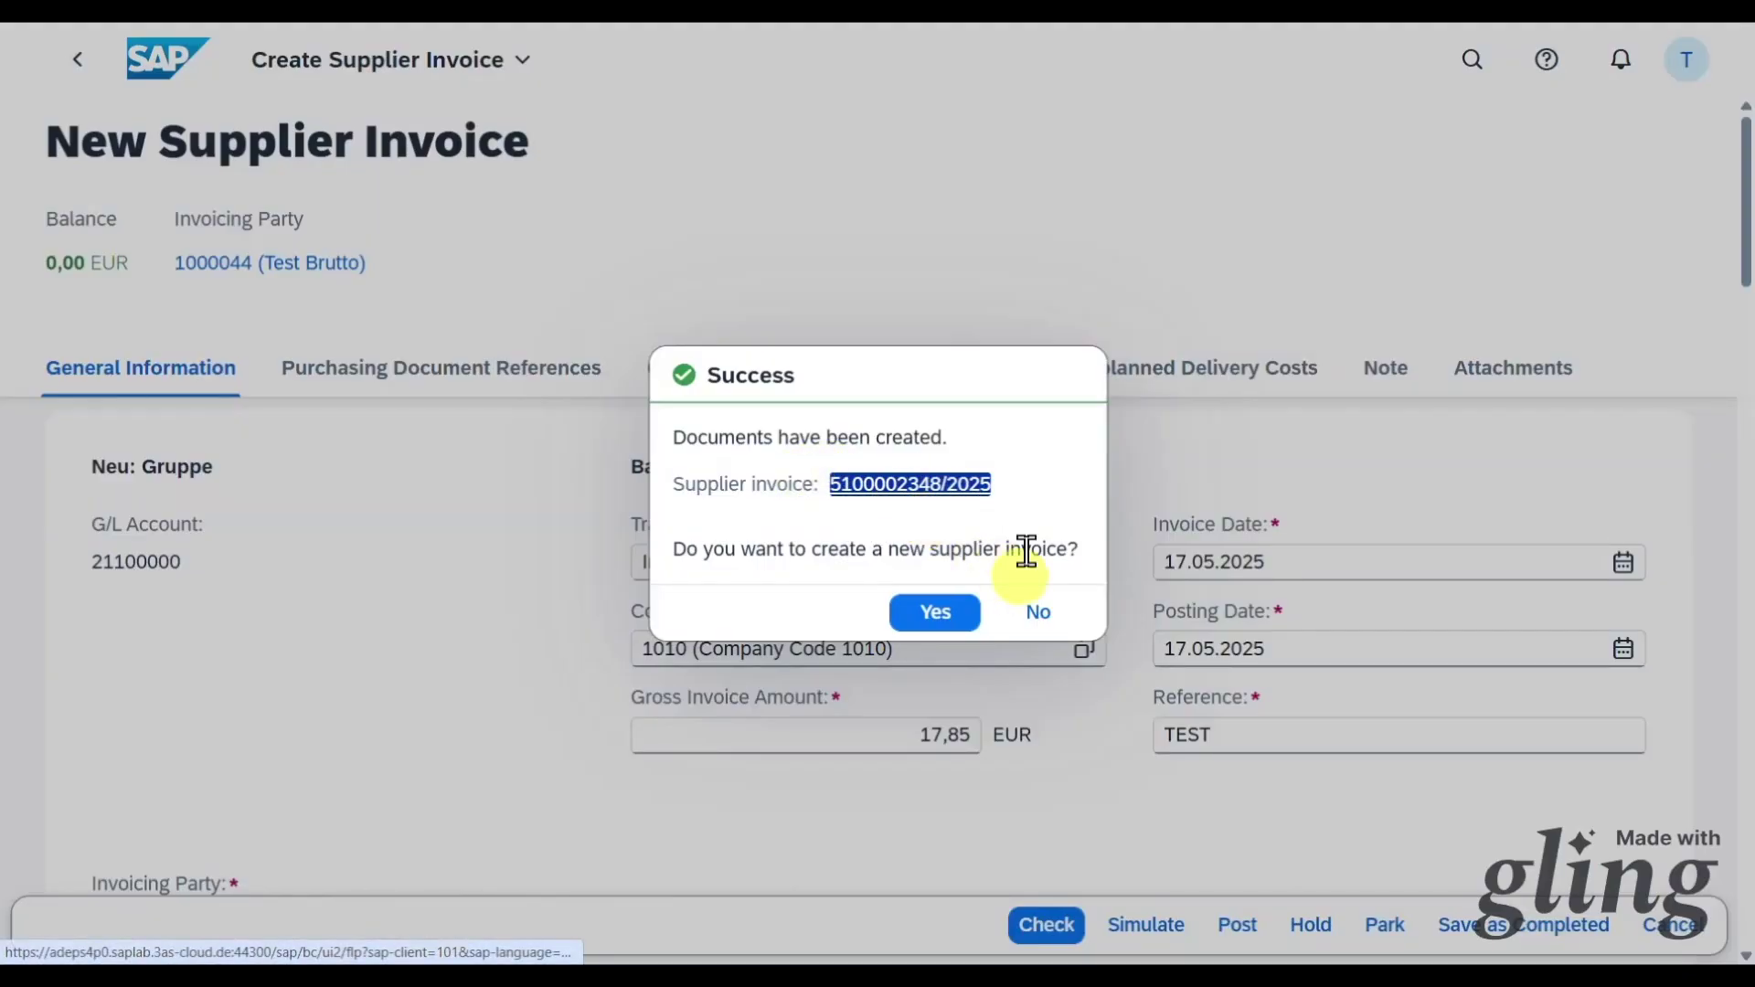
click(1034, 622)
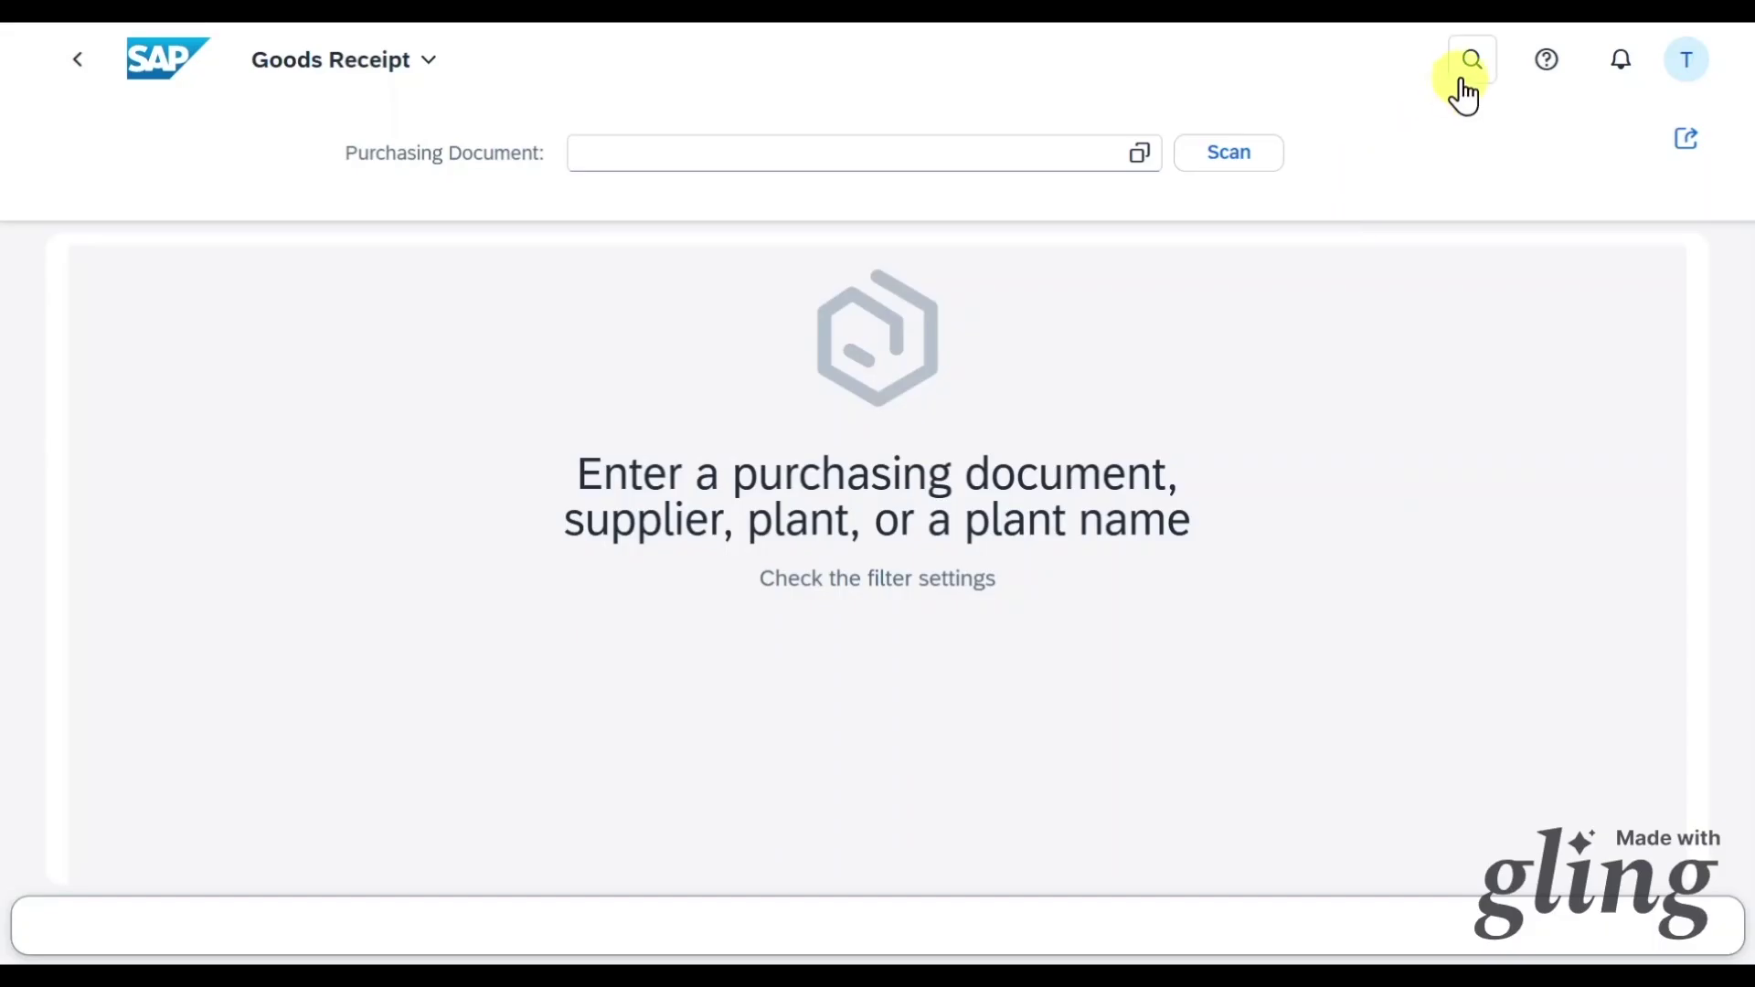
Open the Manage Automatic Payments app and create a new parameter with run date 17.05.2025 and identification Test7.
click(1471, 60)
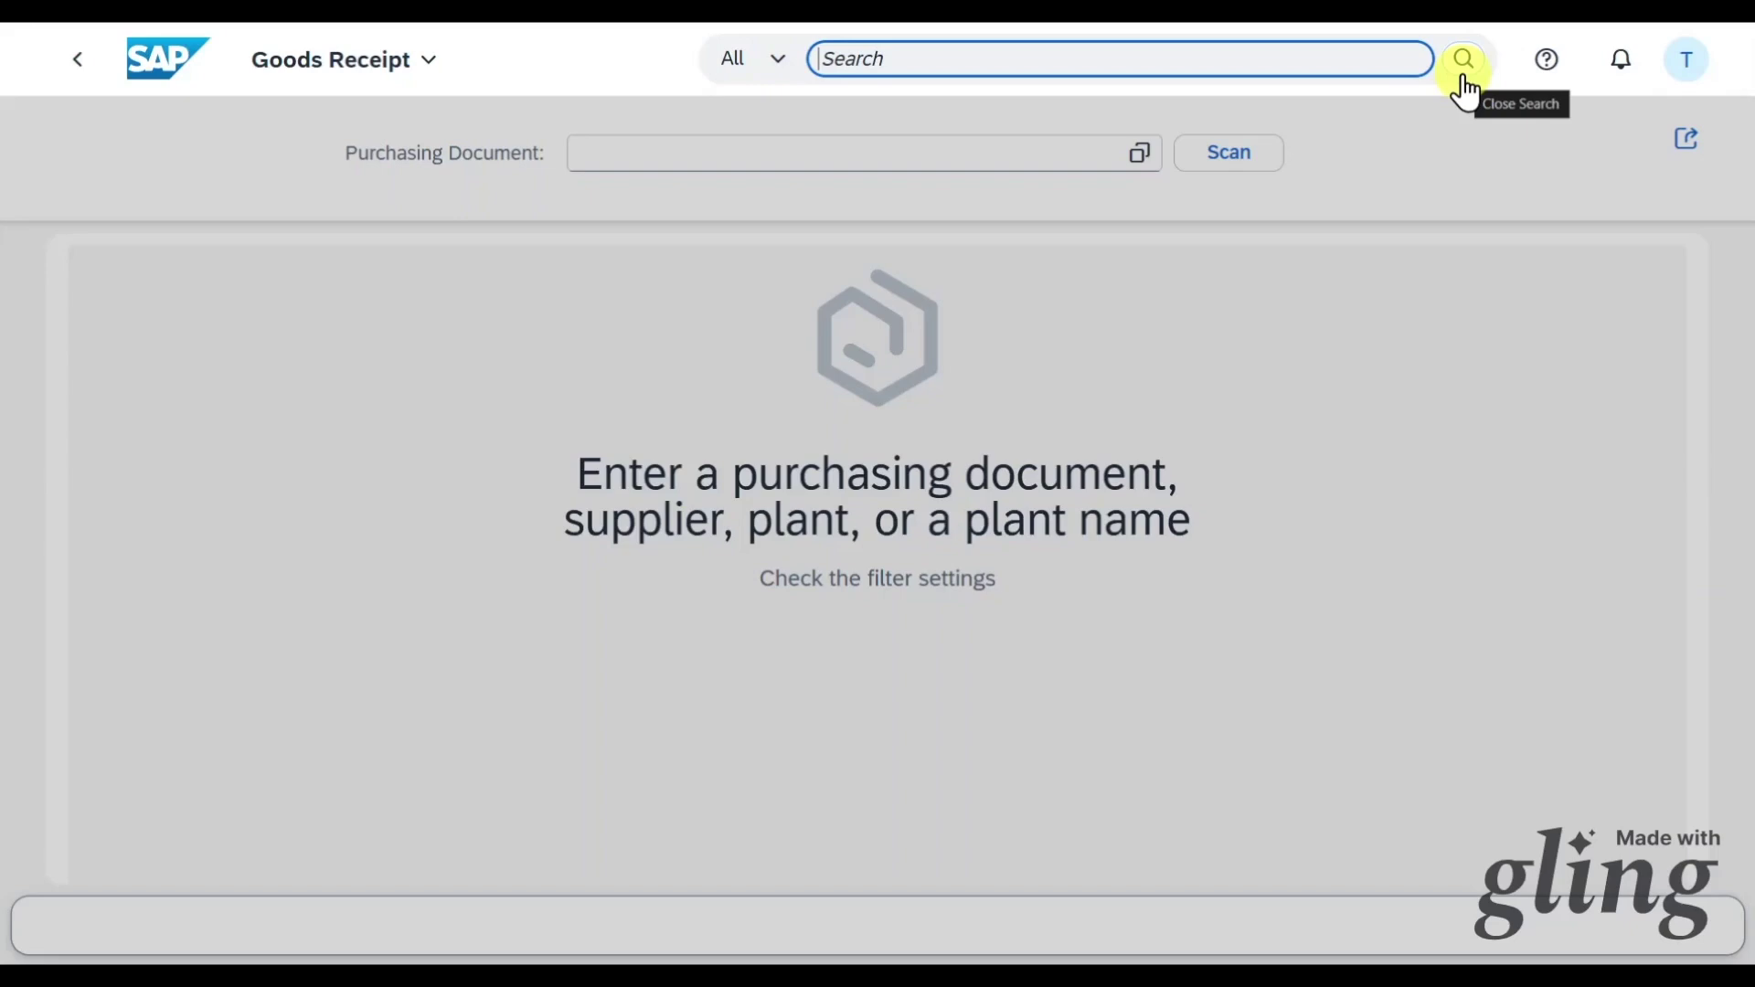
text(manage auto)
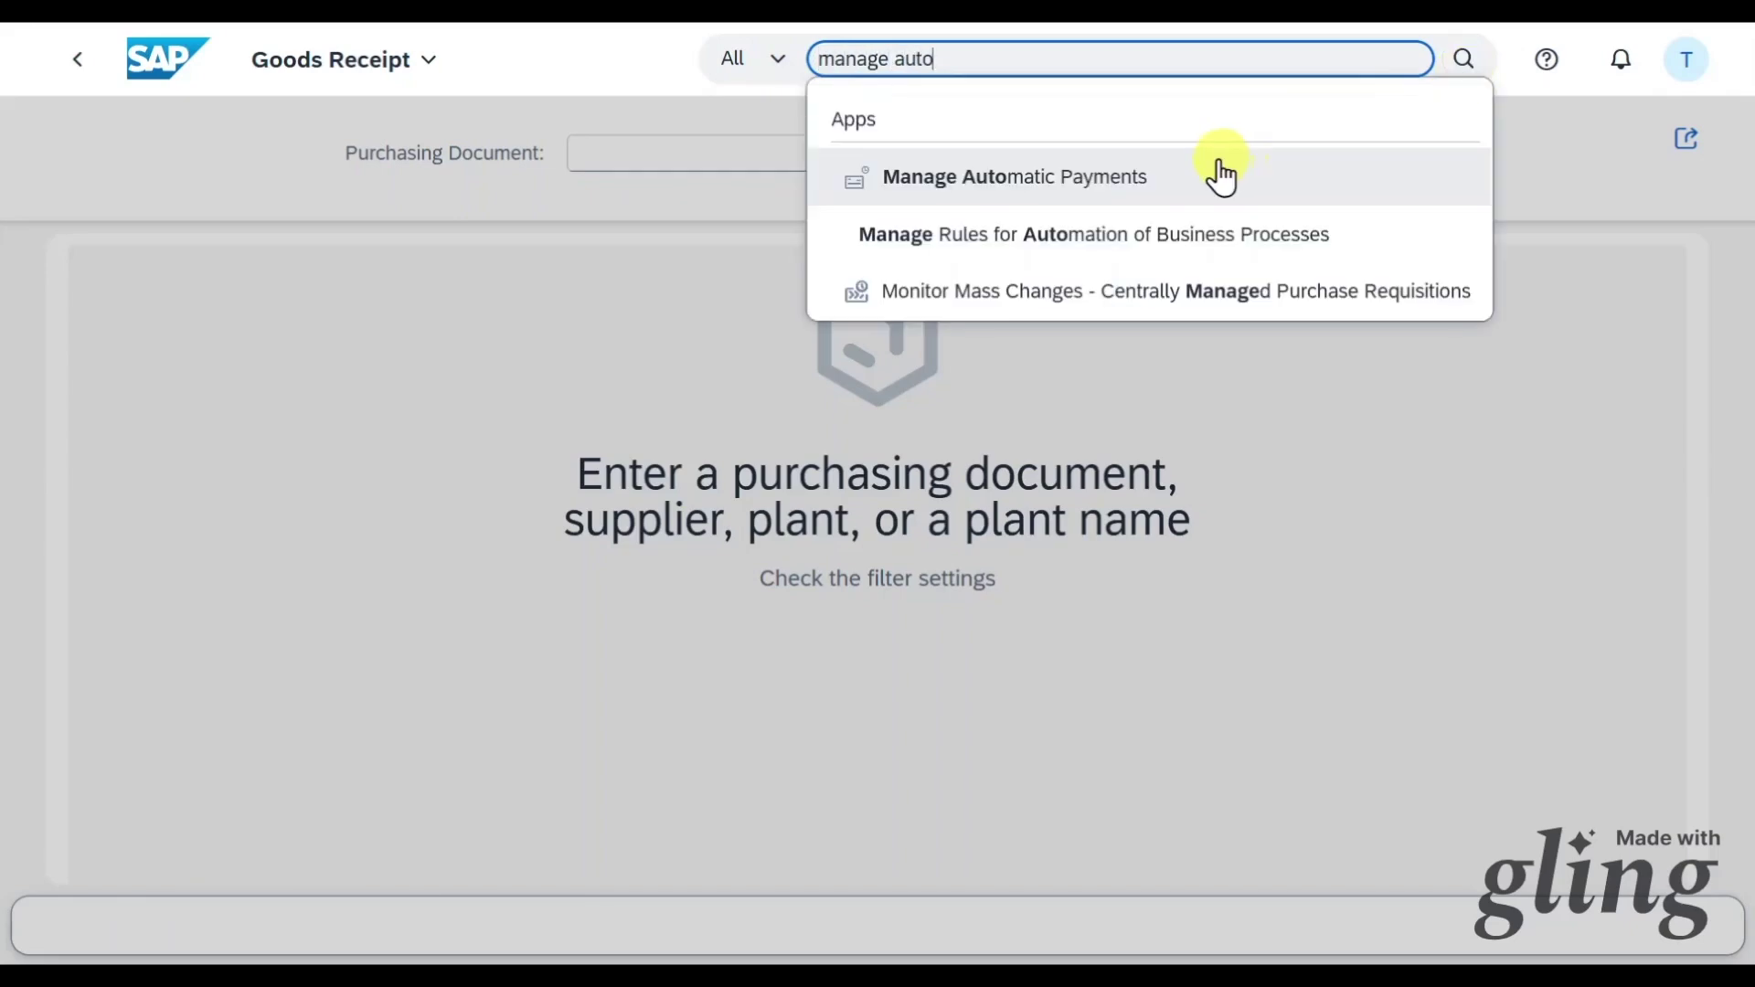
click(1195, 180)
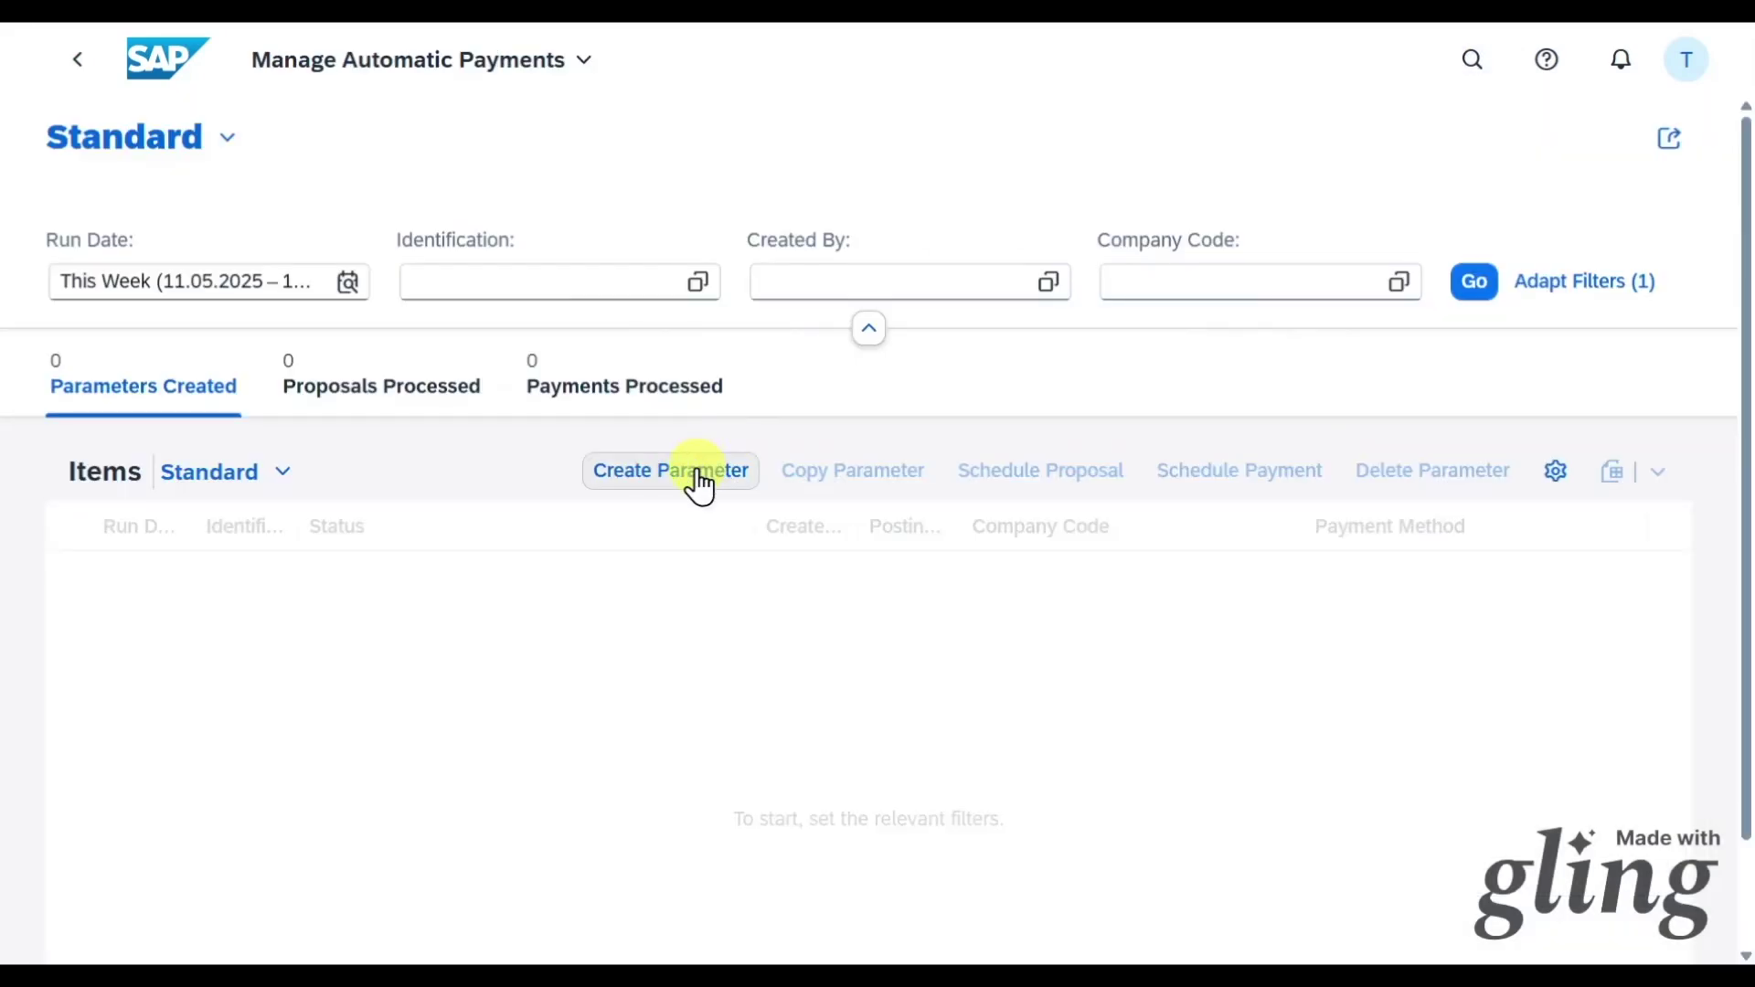
click(698, 469)
click(885, 552)
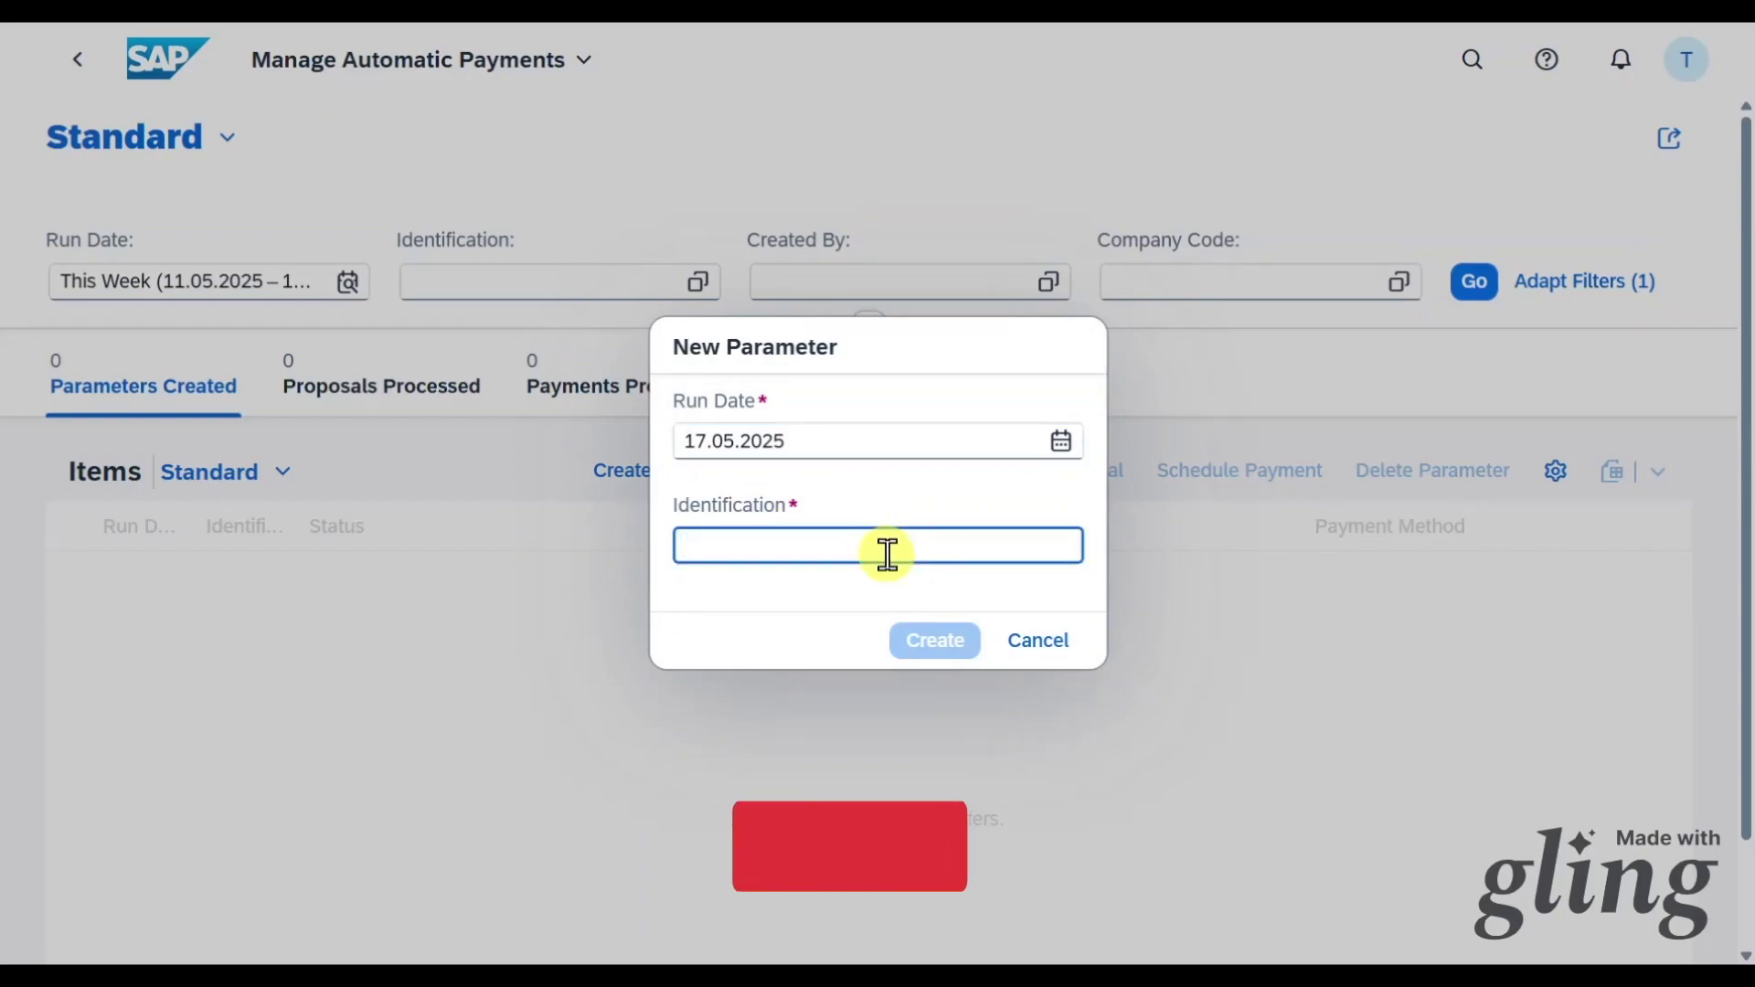
text(Test7)
click(917, 641)
Set the payment parameter's company code to 1010, next payment date to 18.05.2025 and payment method to T.
click(833, 454)
text(1010)
key(Tab)
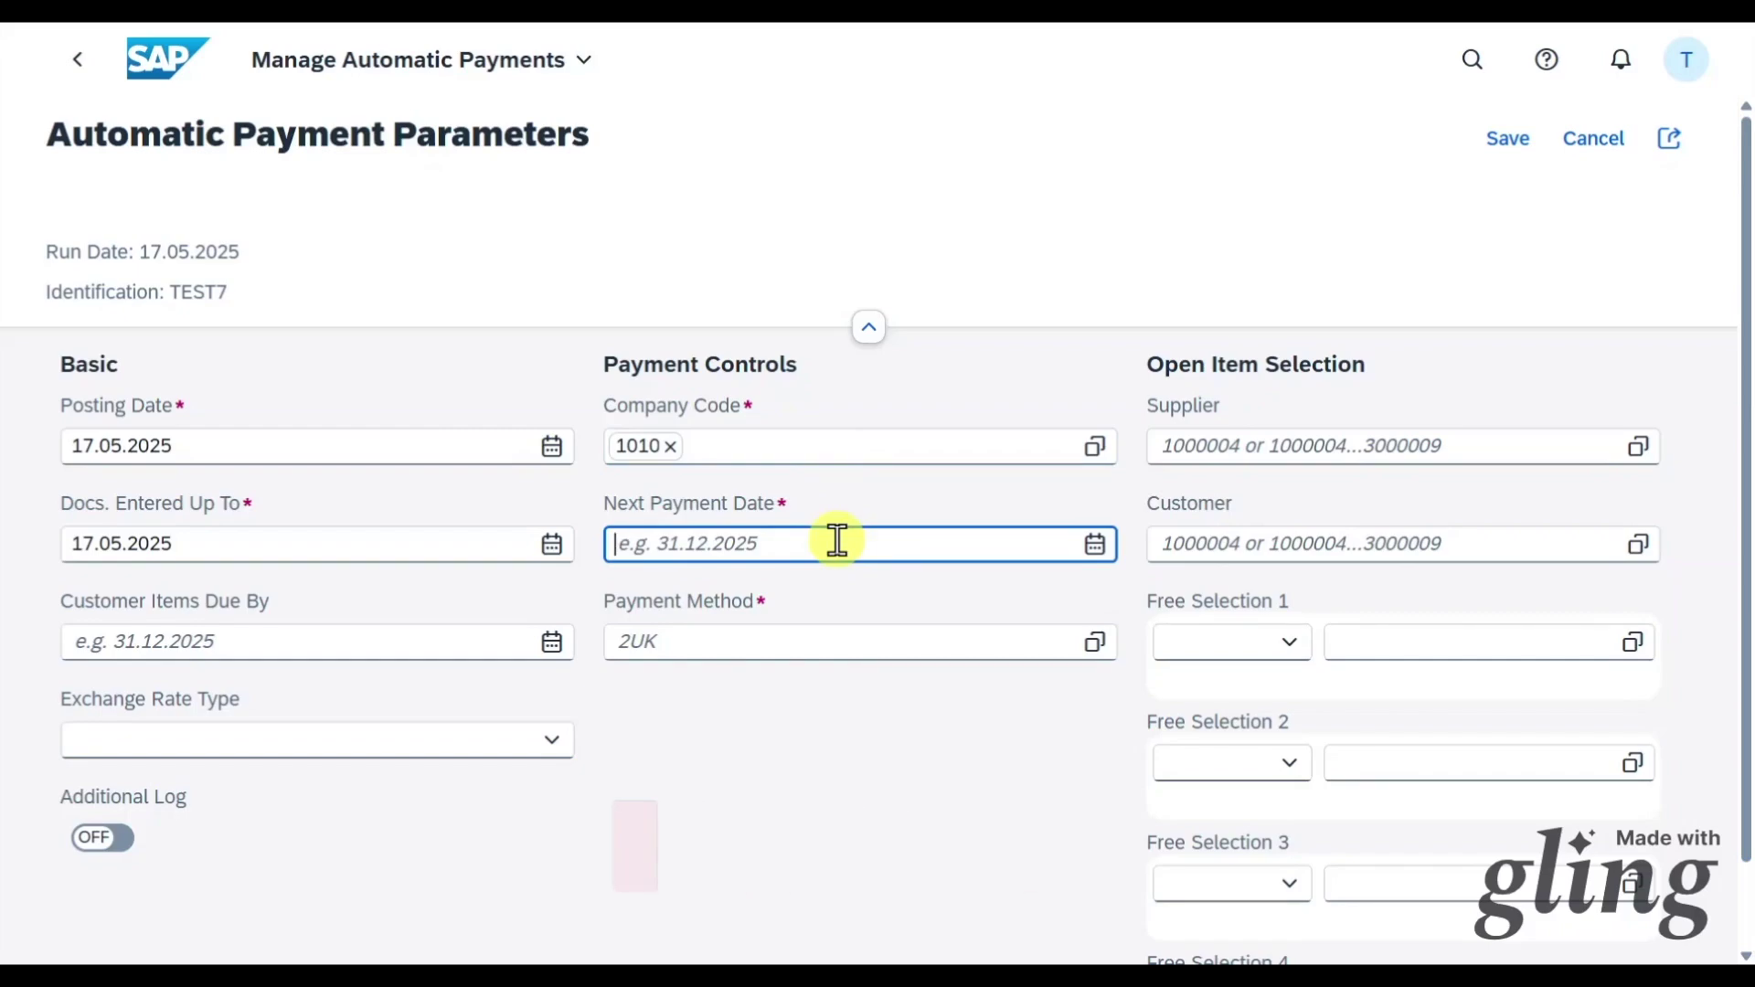
text(18)
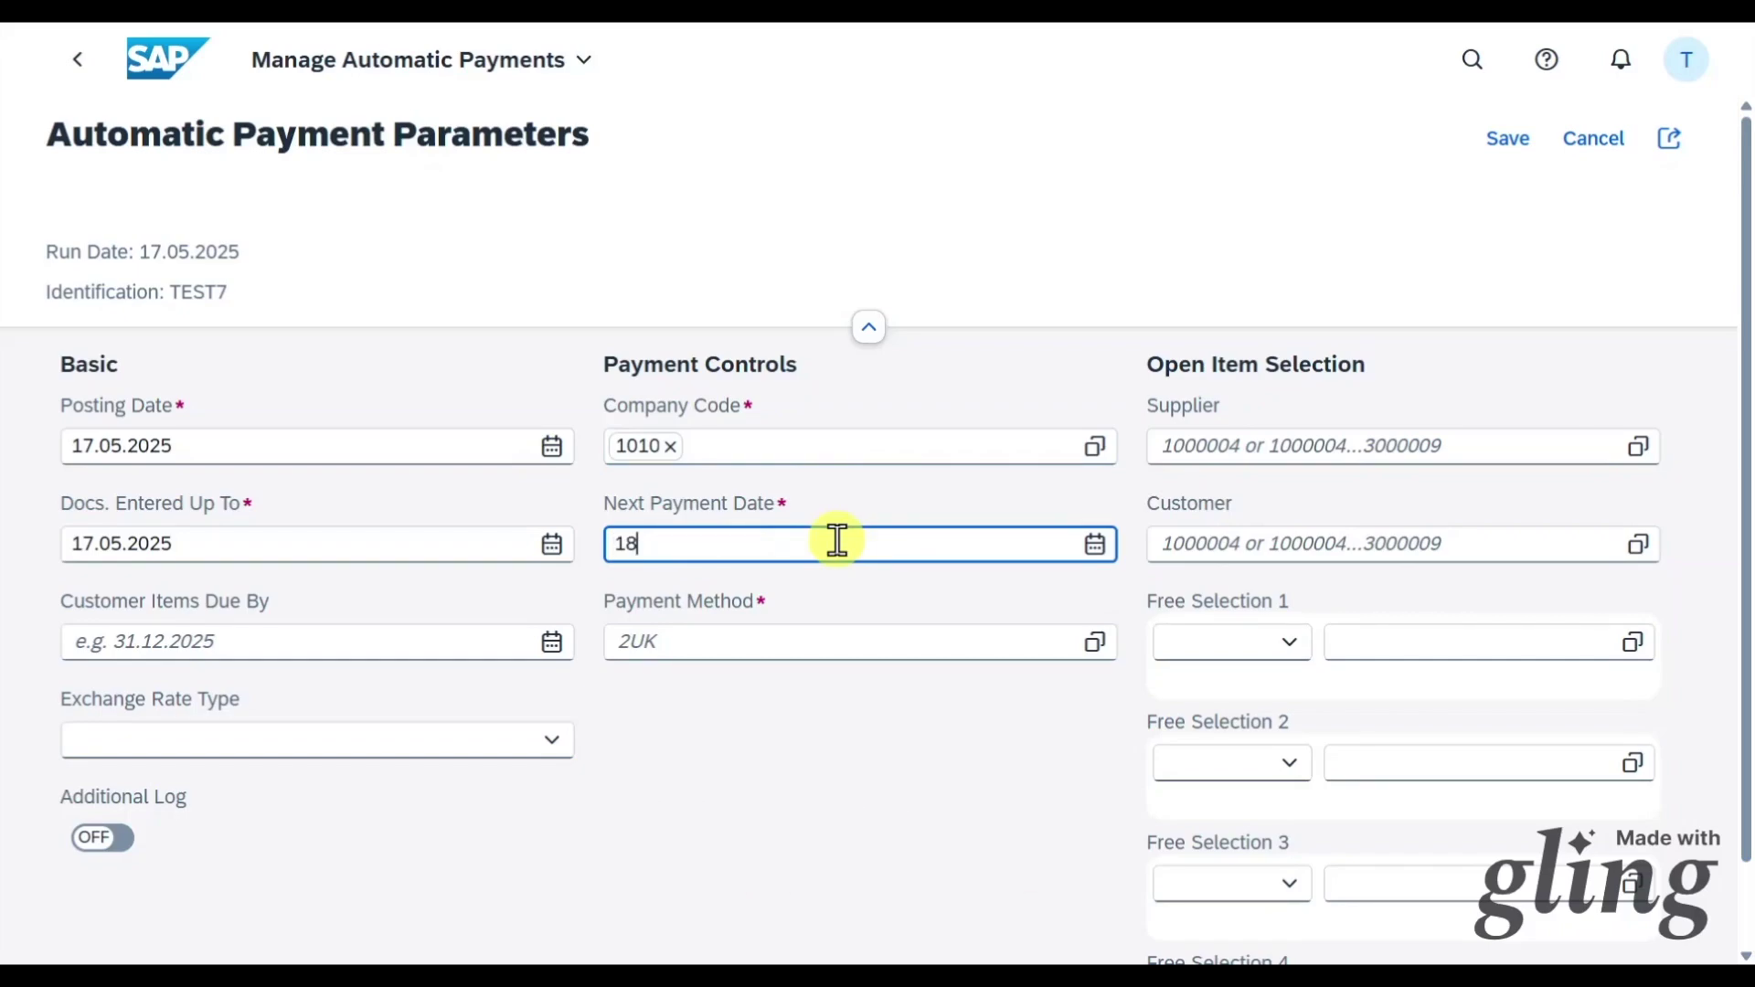
text(.05.2025)
click(923, 641)
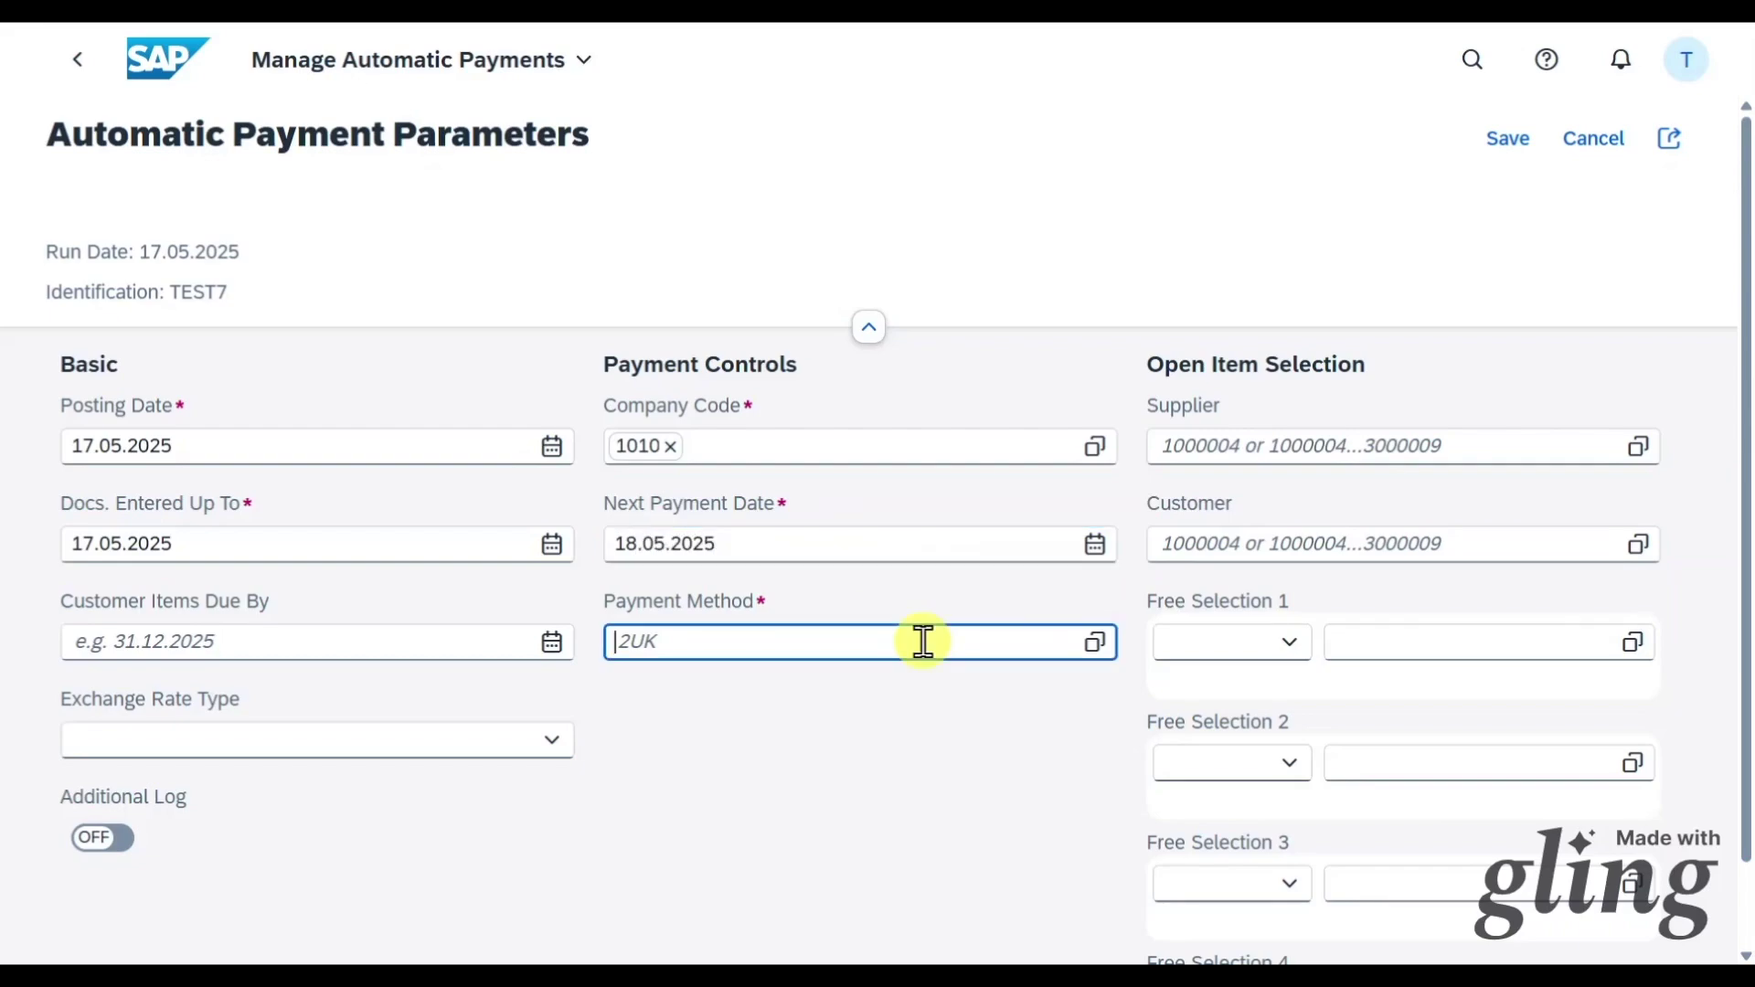
text(T)
key(Return)
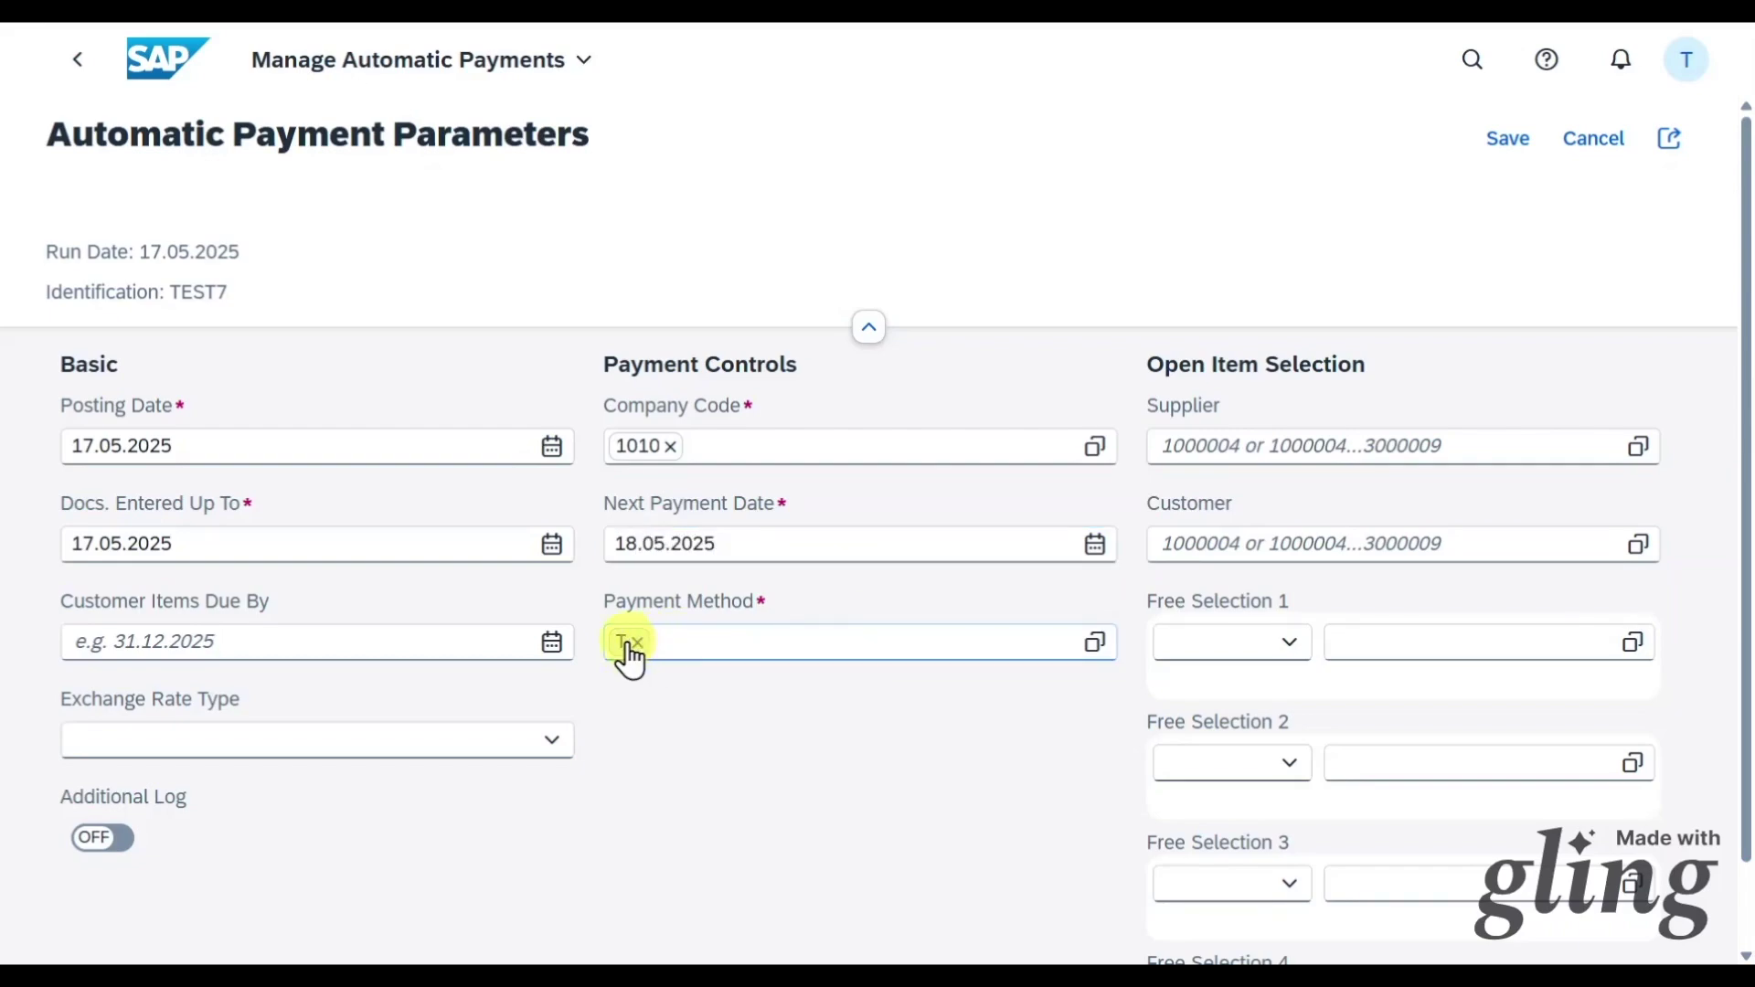
Restrict the open item selection to the gross supplier Test Brutto and turn on the additional log.
click(1345, 446)
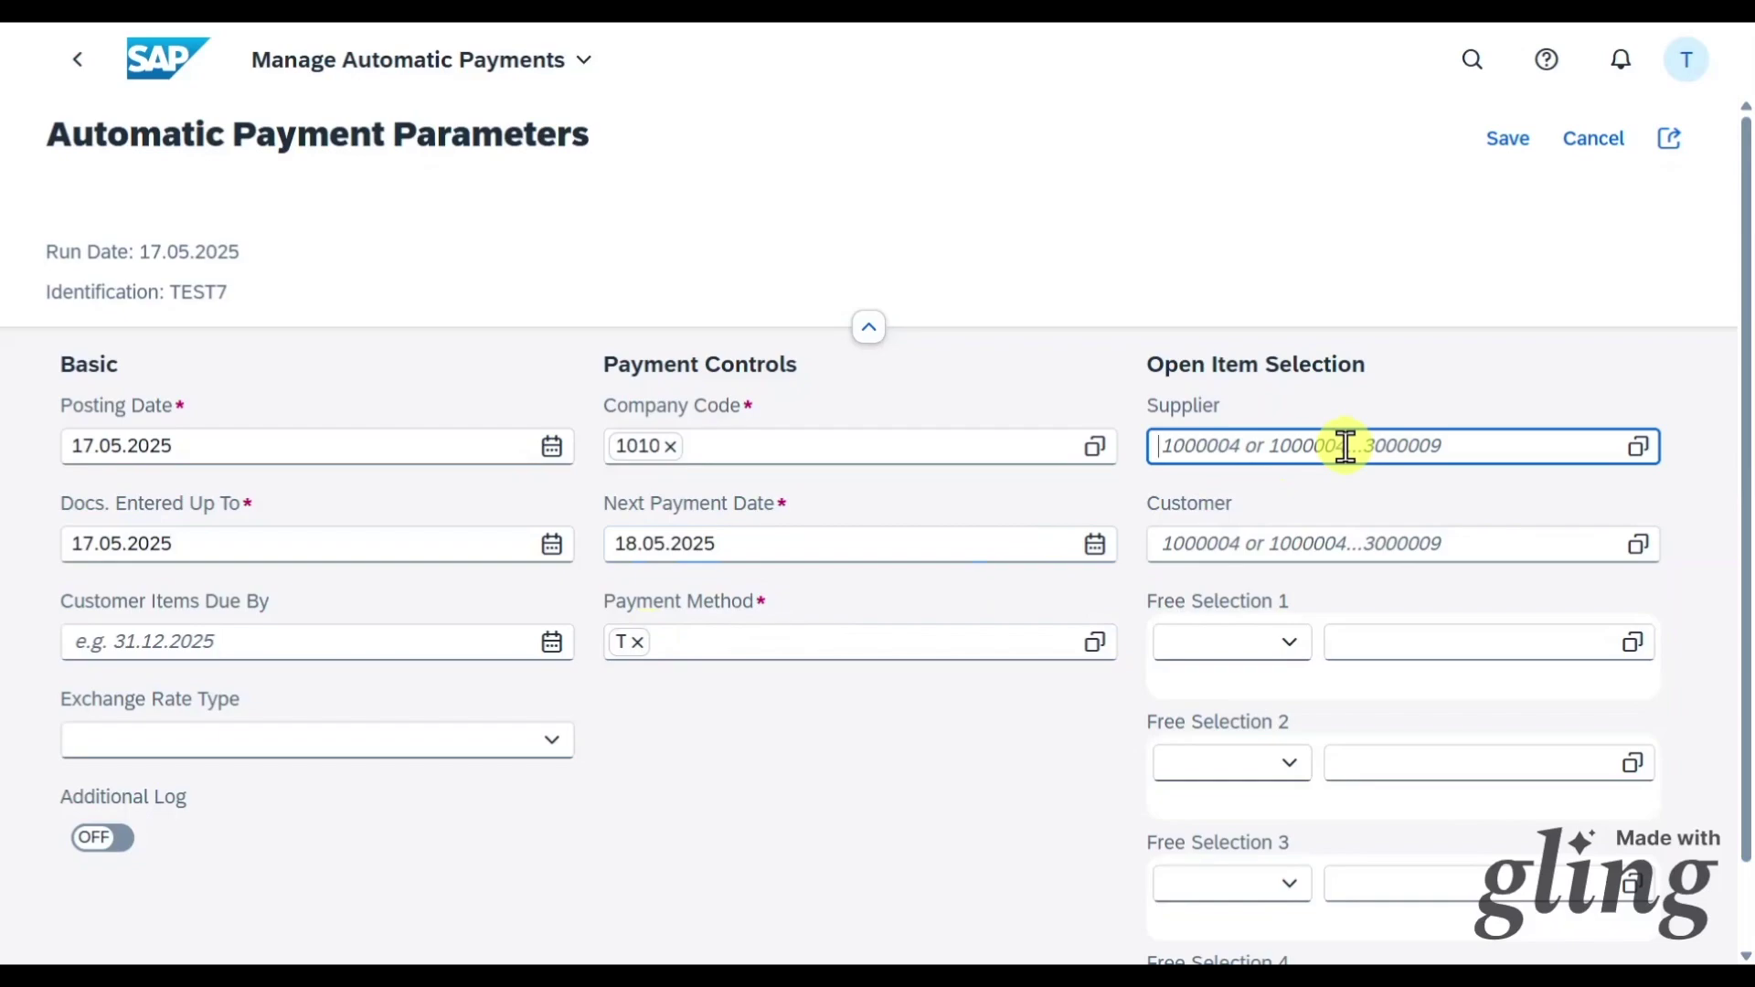
text(1000044)
key(Return)
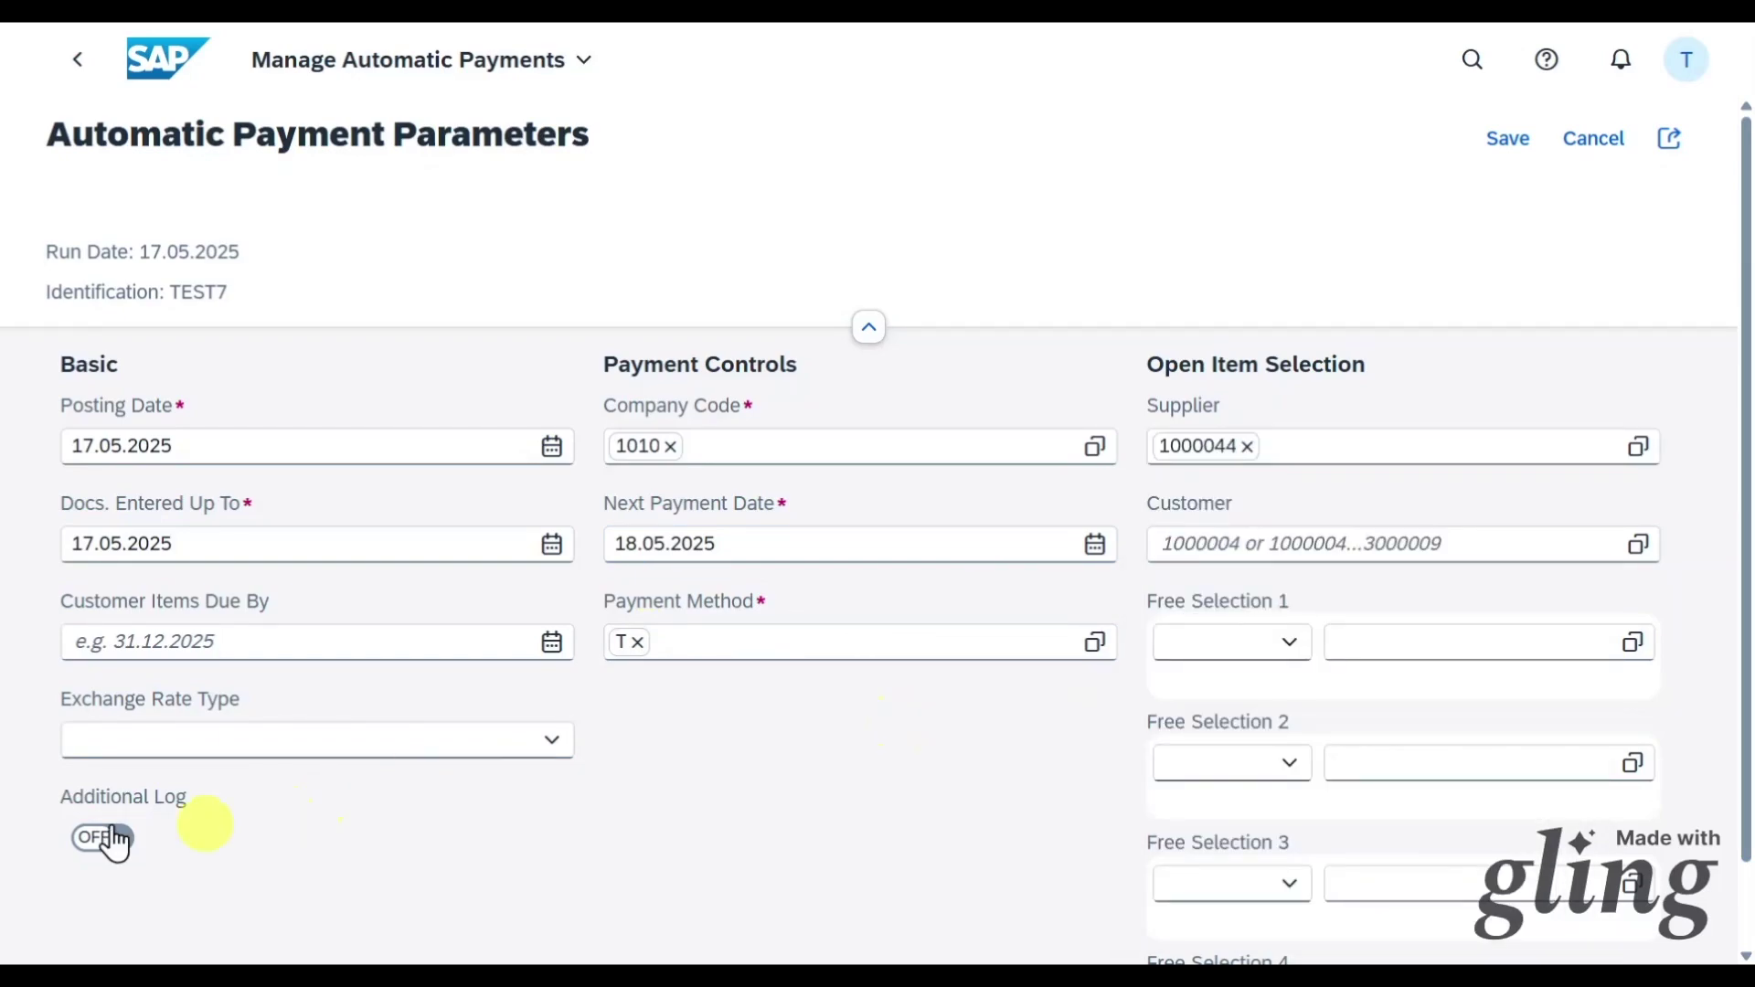
click(102, 837)
Set the next payment date to 18.06.2025 and save the TEST7 payment parameter.
drag(718, 583, 695, 583)
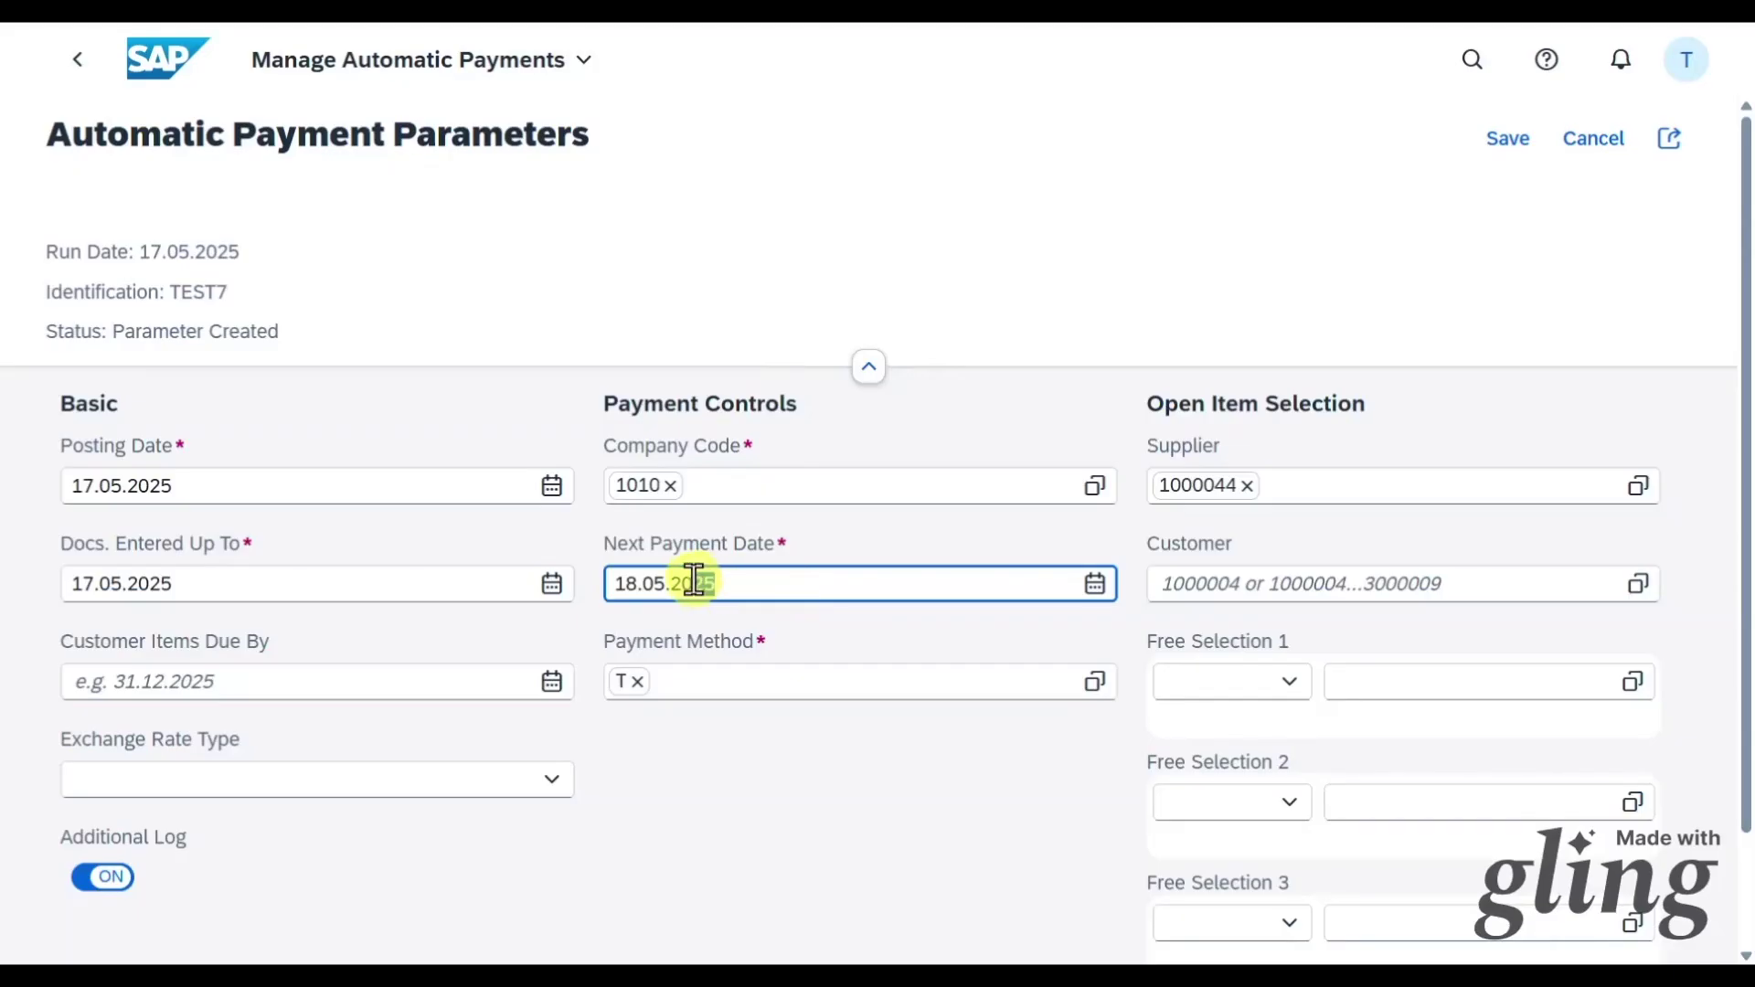
click(666, 583)
click(1496, 146)
Schedule the payment proposal for the TEST7 parameter.
click(1376, 151)
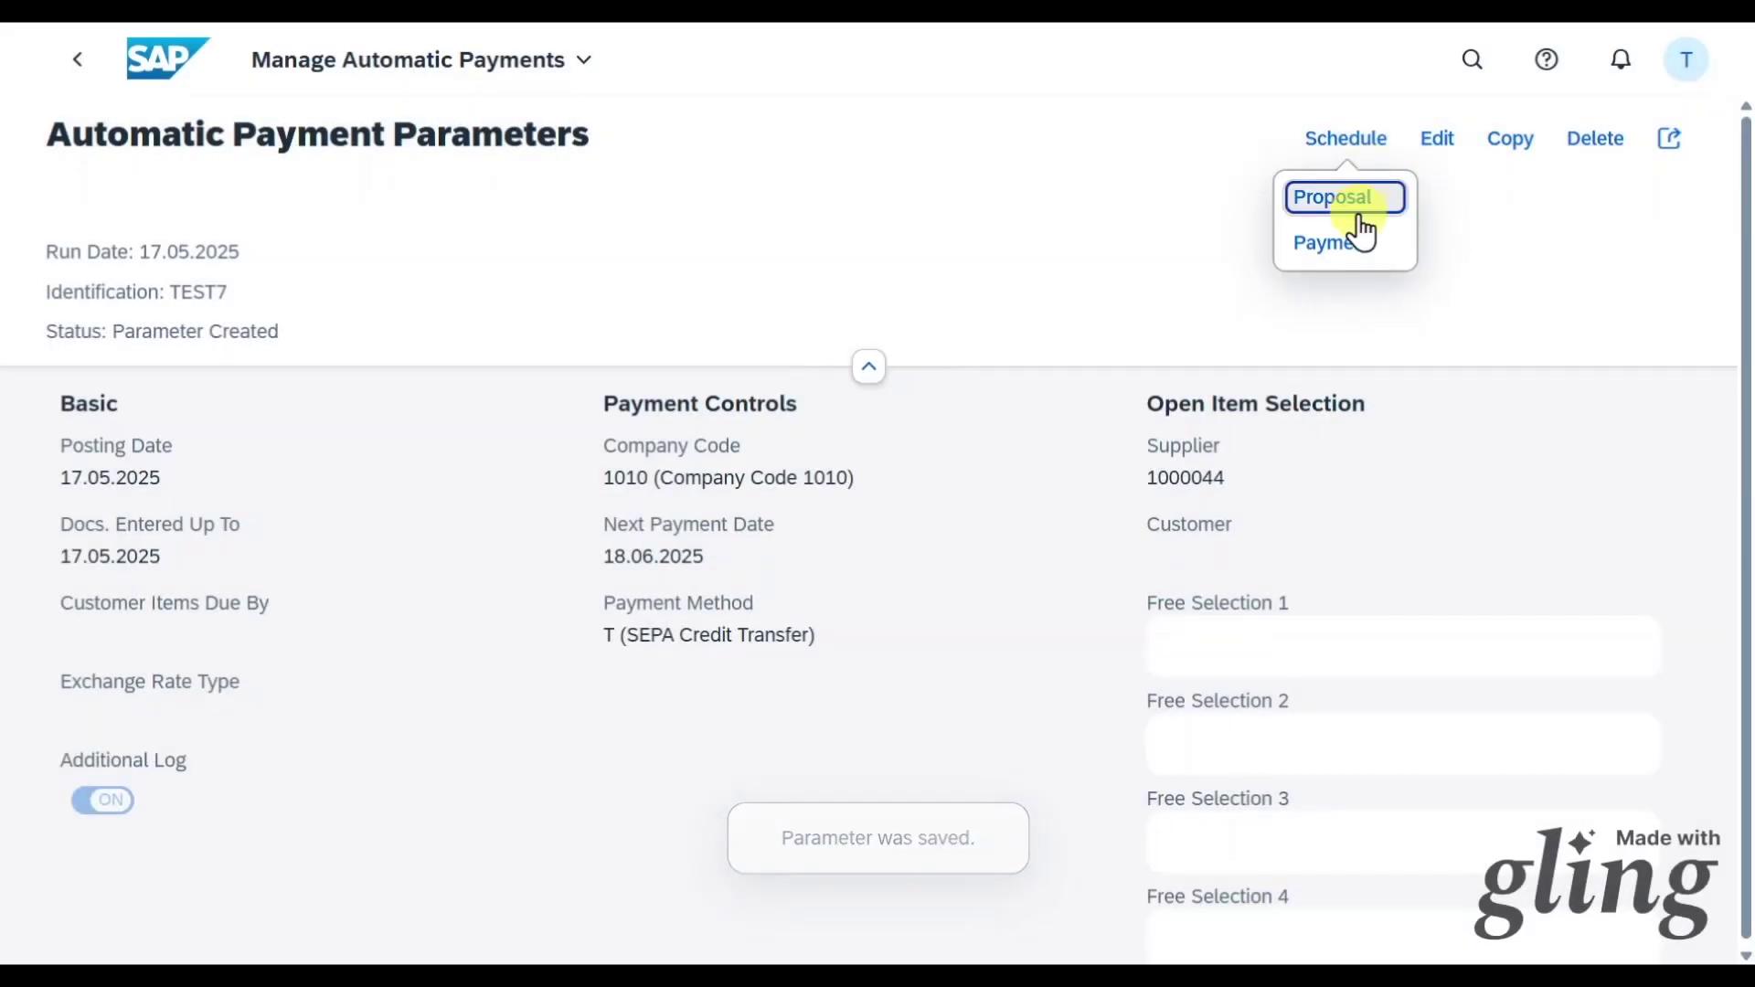
click(1365, 205)
click(927, 665)
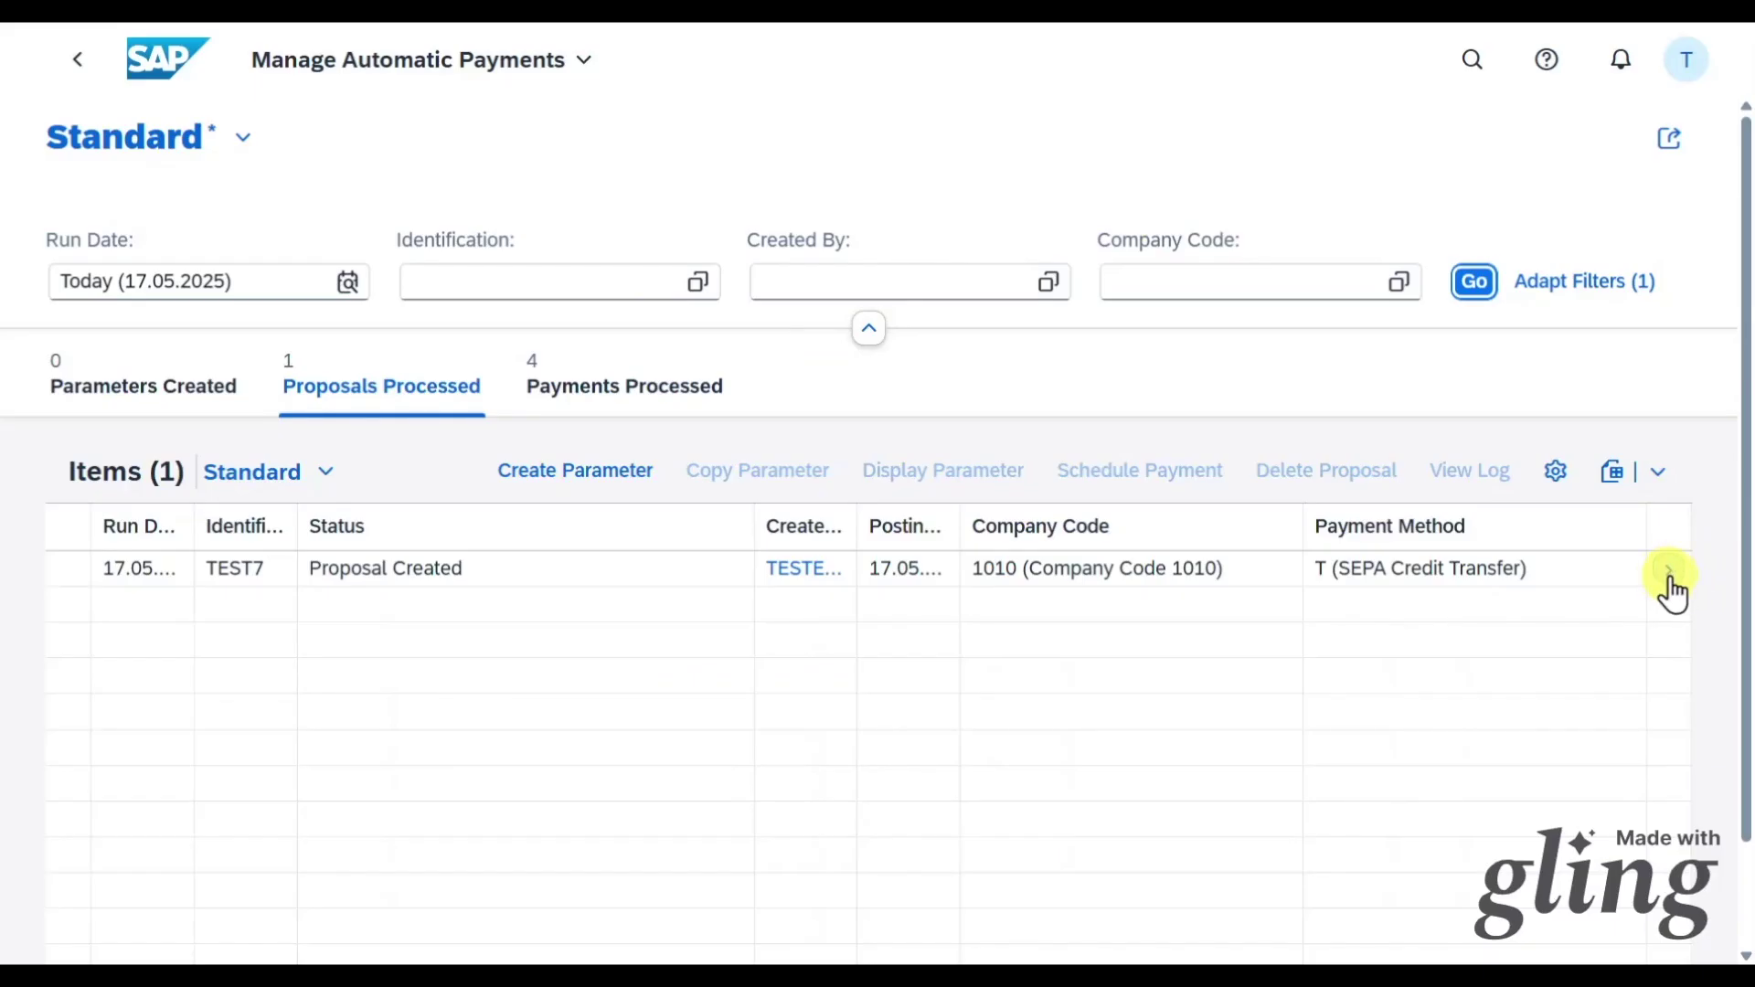
Examine the payment in the TEST7 proposal for the gross invoice's amount and cash discount, and return to the proposals list.
click(1672, 592)
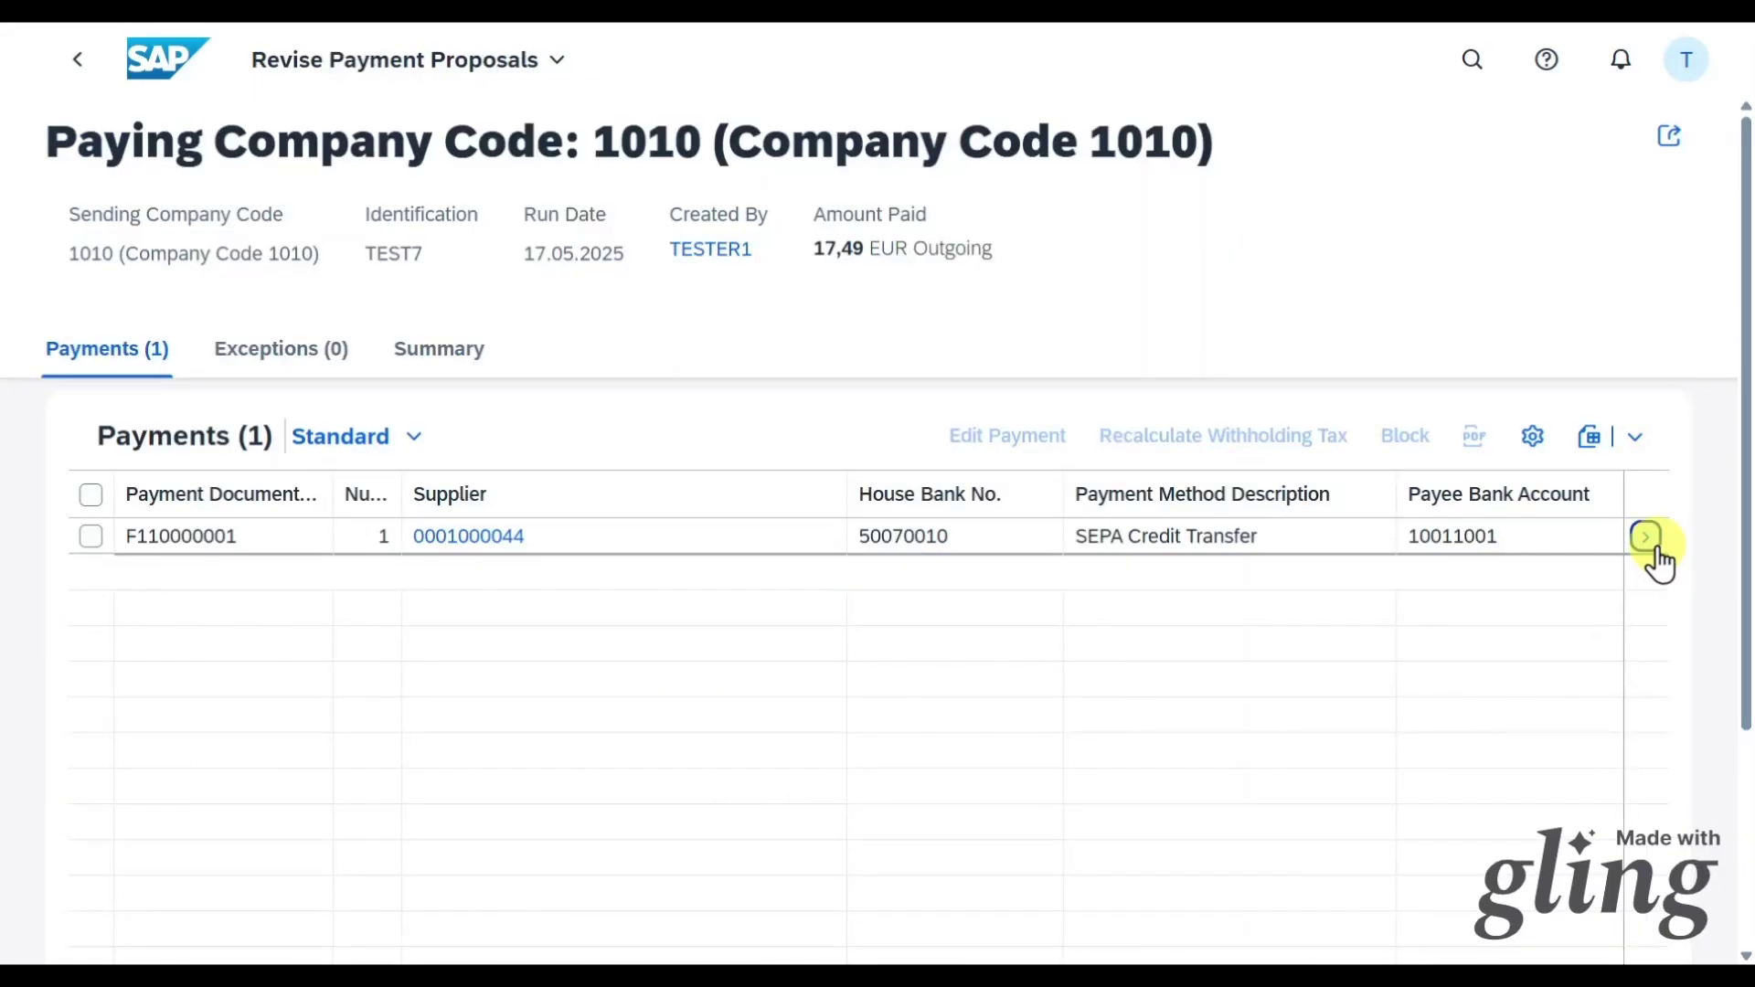
click(1657, 560)
scroll(1050, 739, down, 6)
drag(964, 951, 1486, 882)
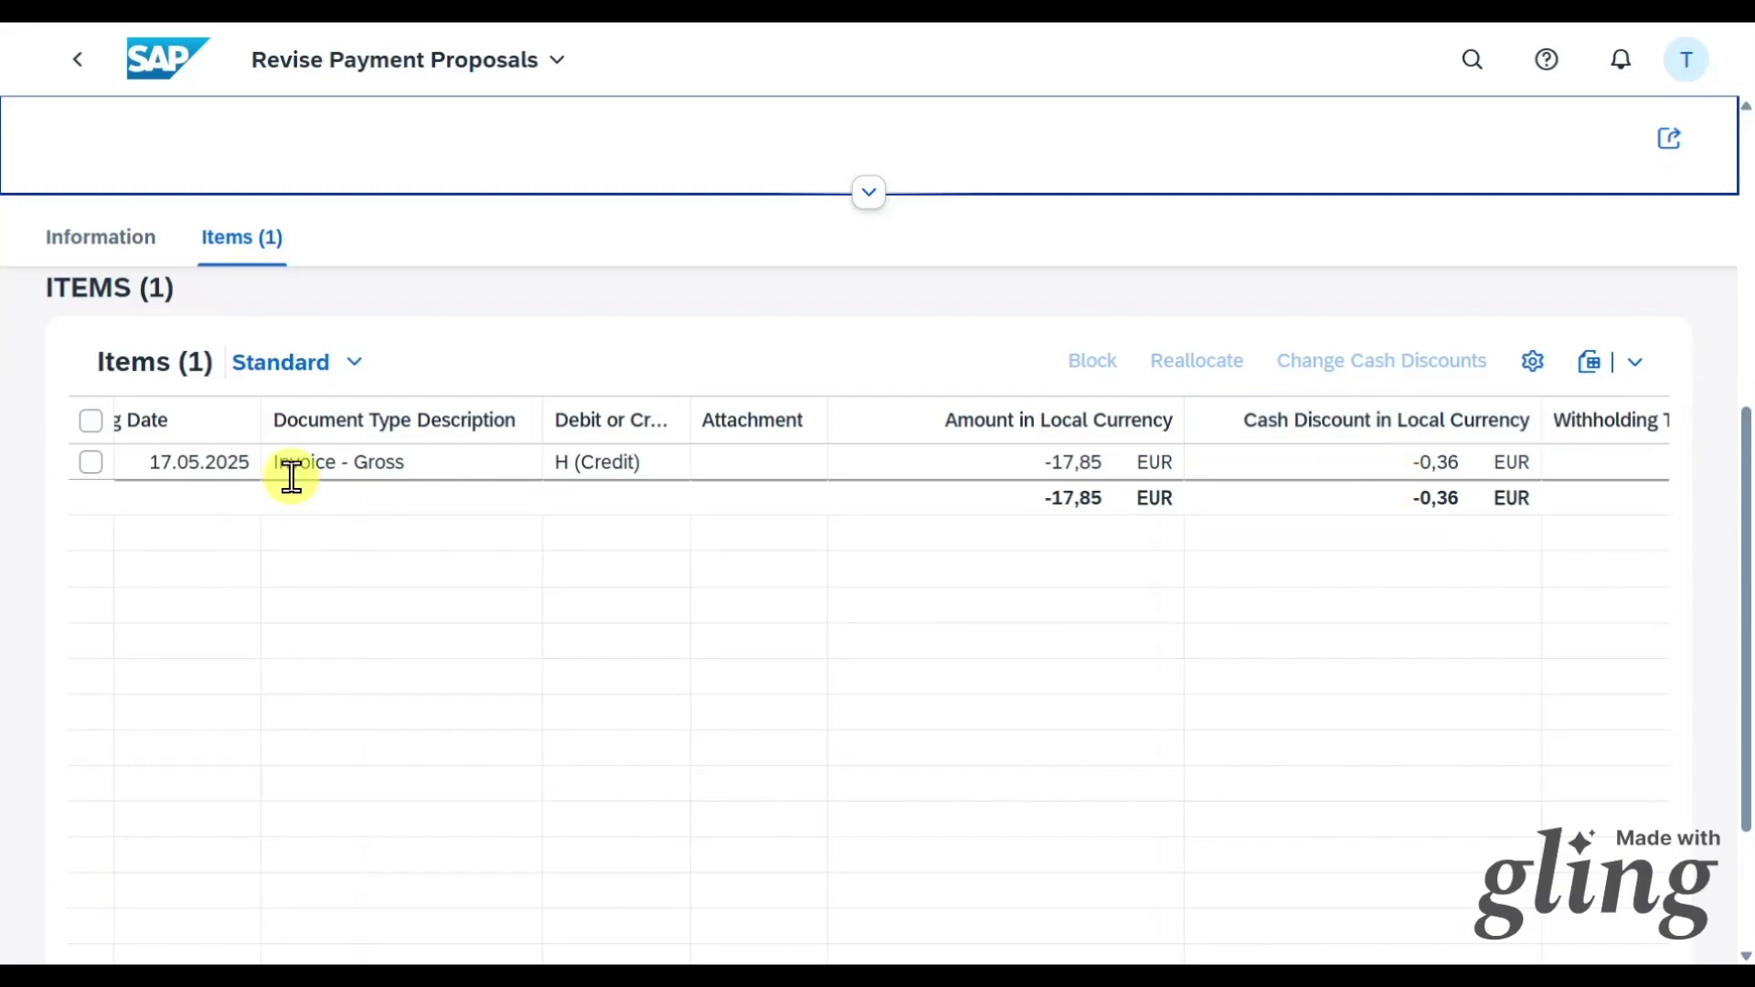
scroll(804, 584, up, 8)
click(77, 59)
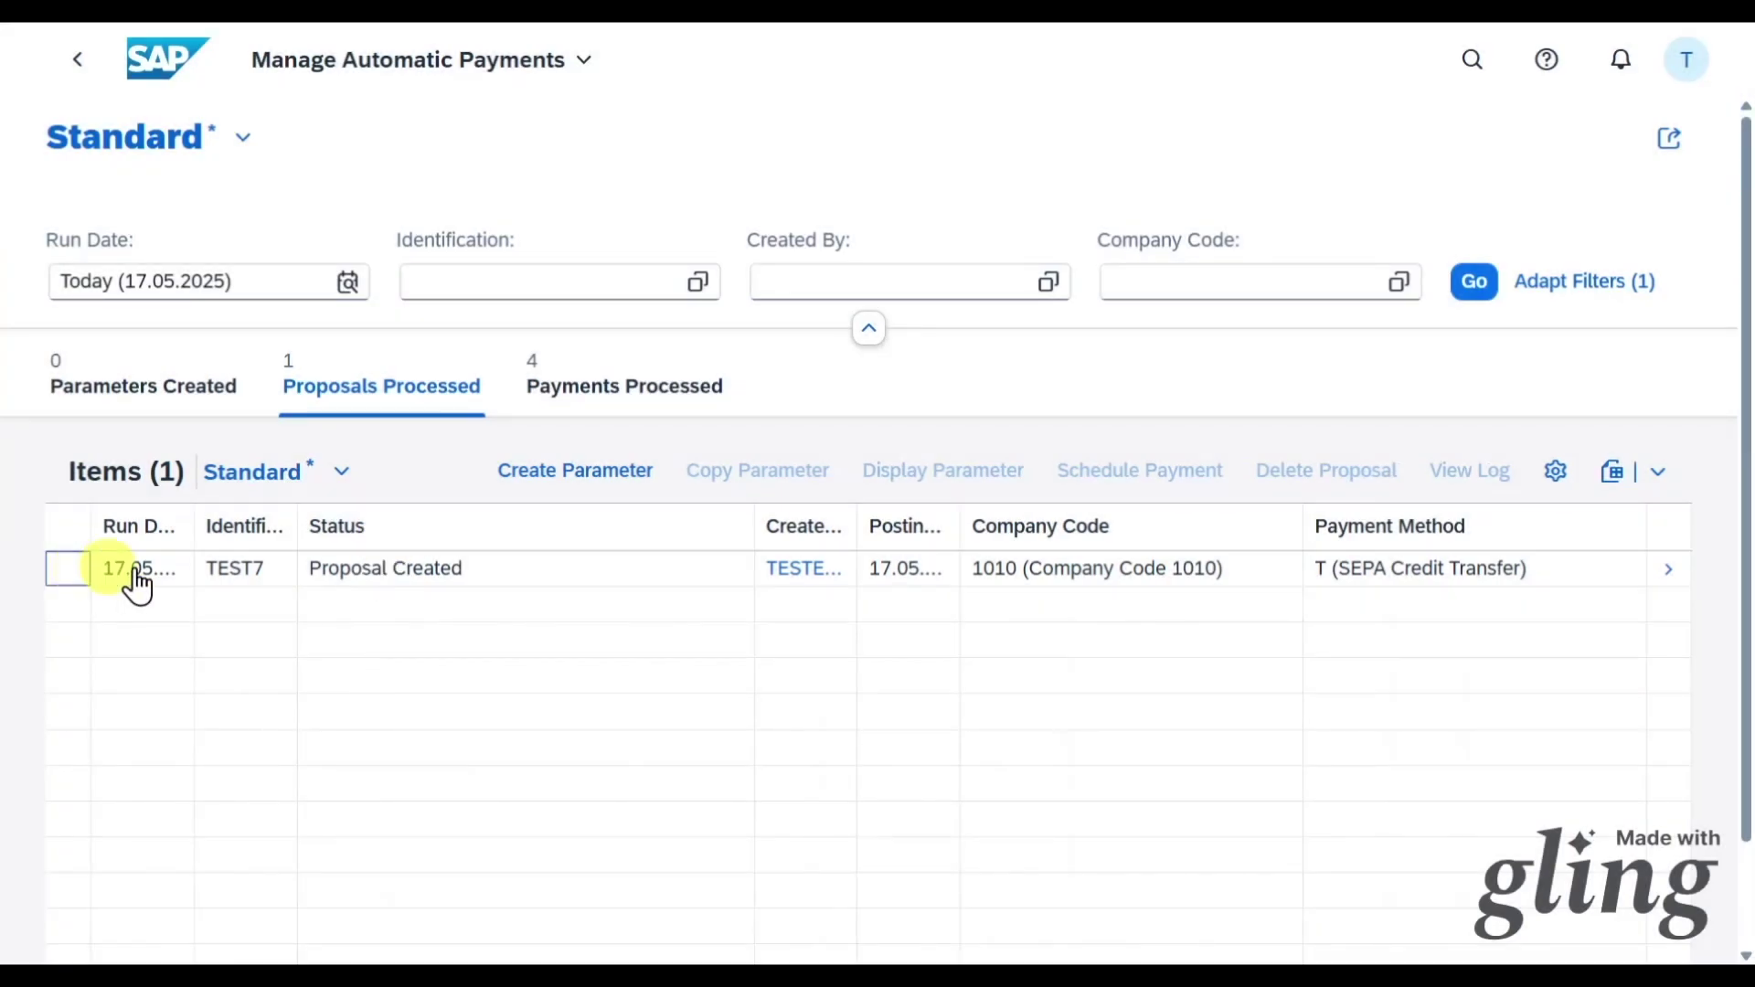
Schedule the payment for the TEST7 proposal with an immediate start.
click(135, 570)
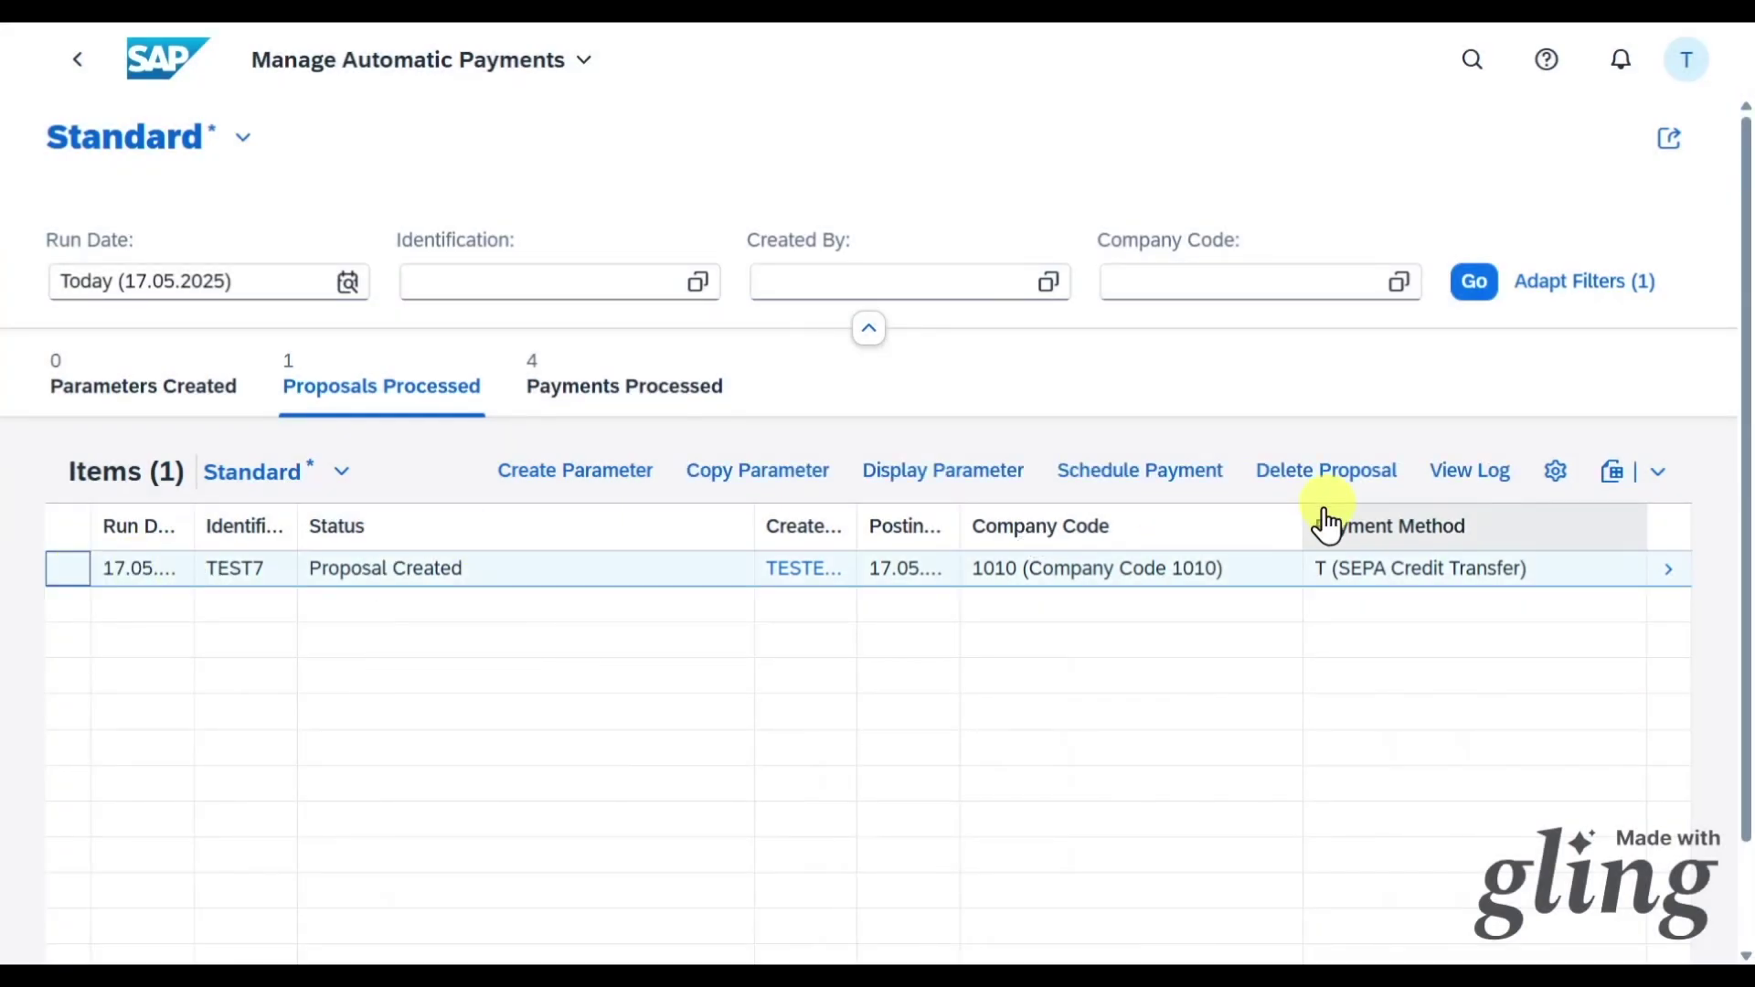
click(1184, 475)
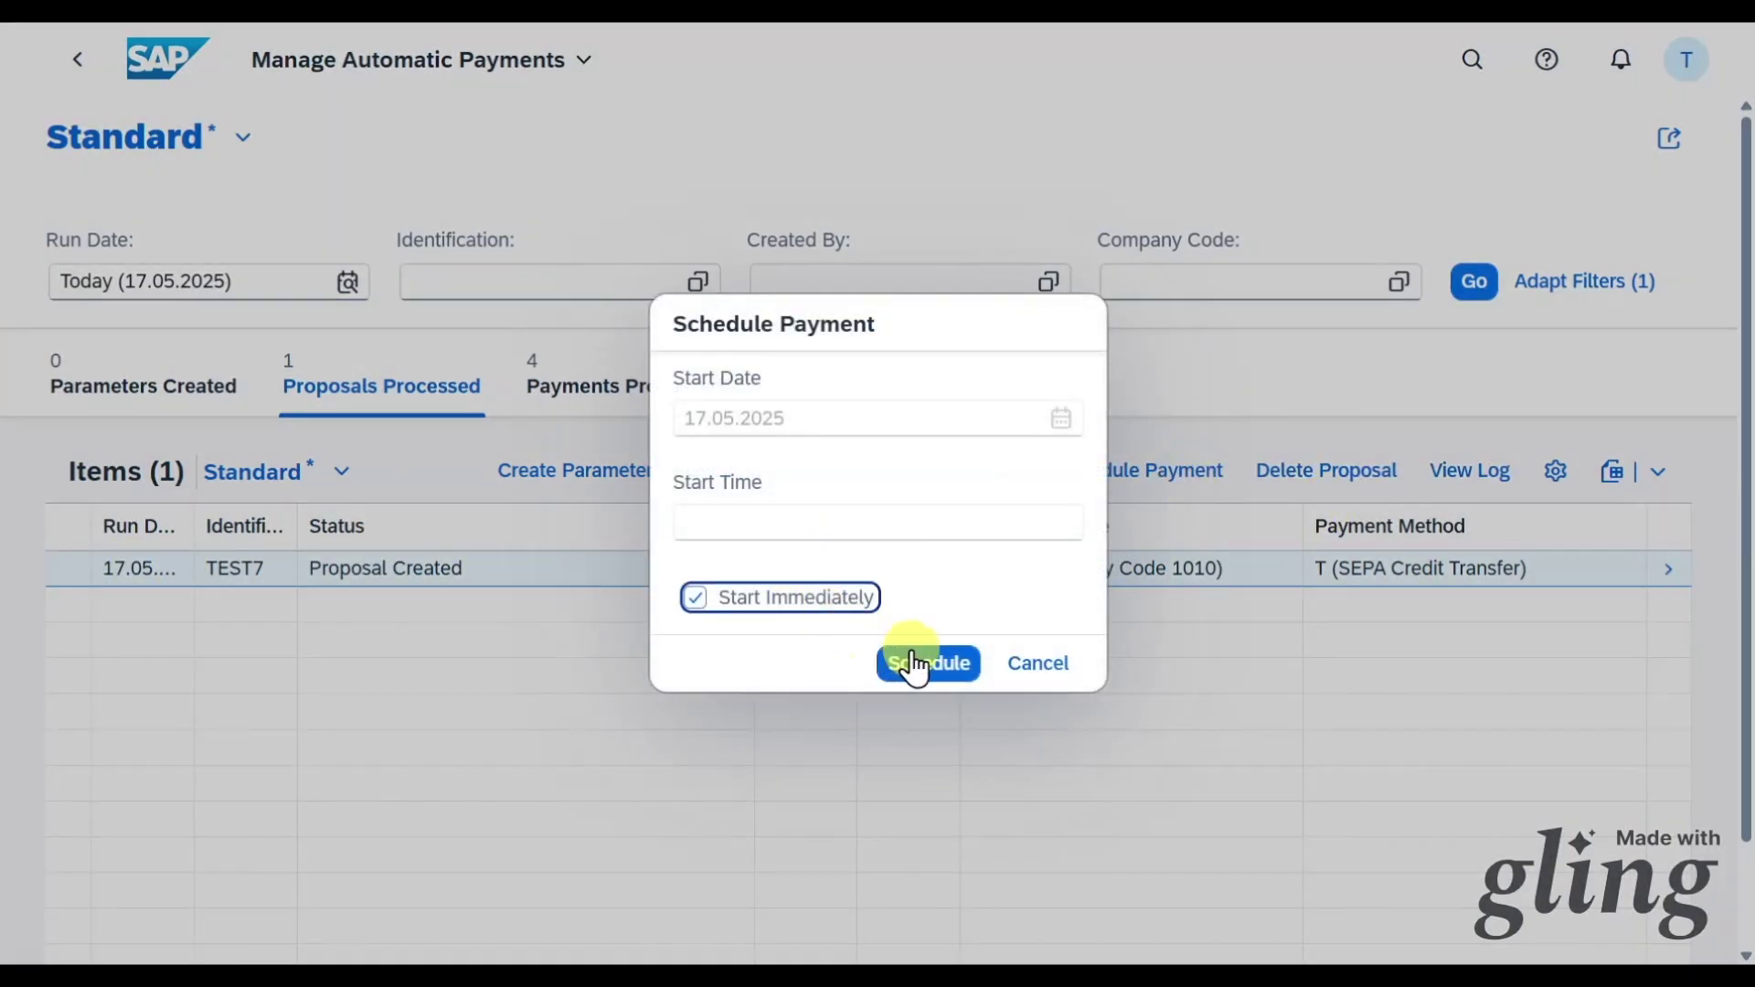
click(915, 663)
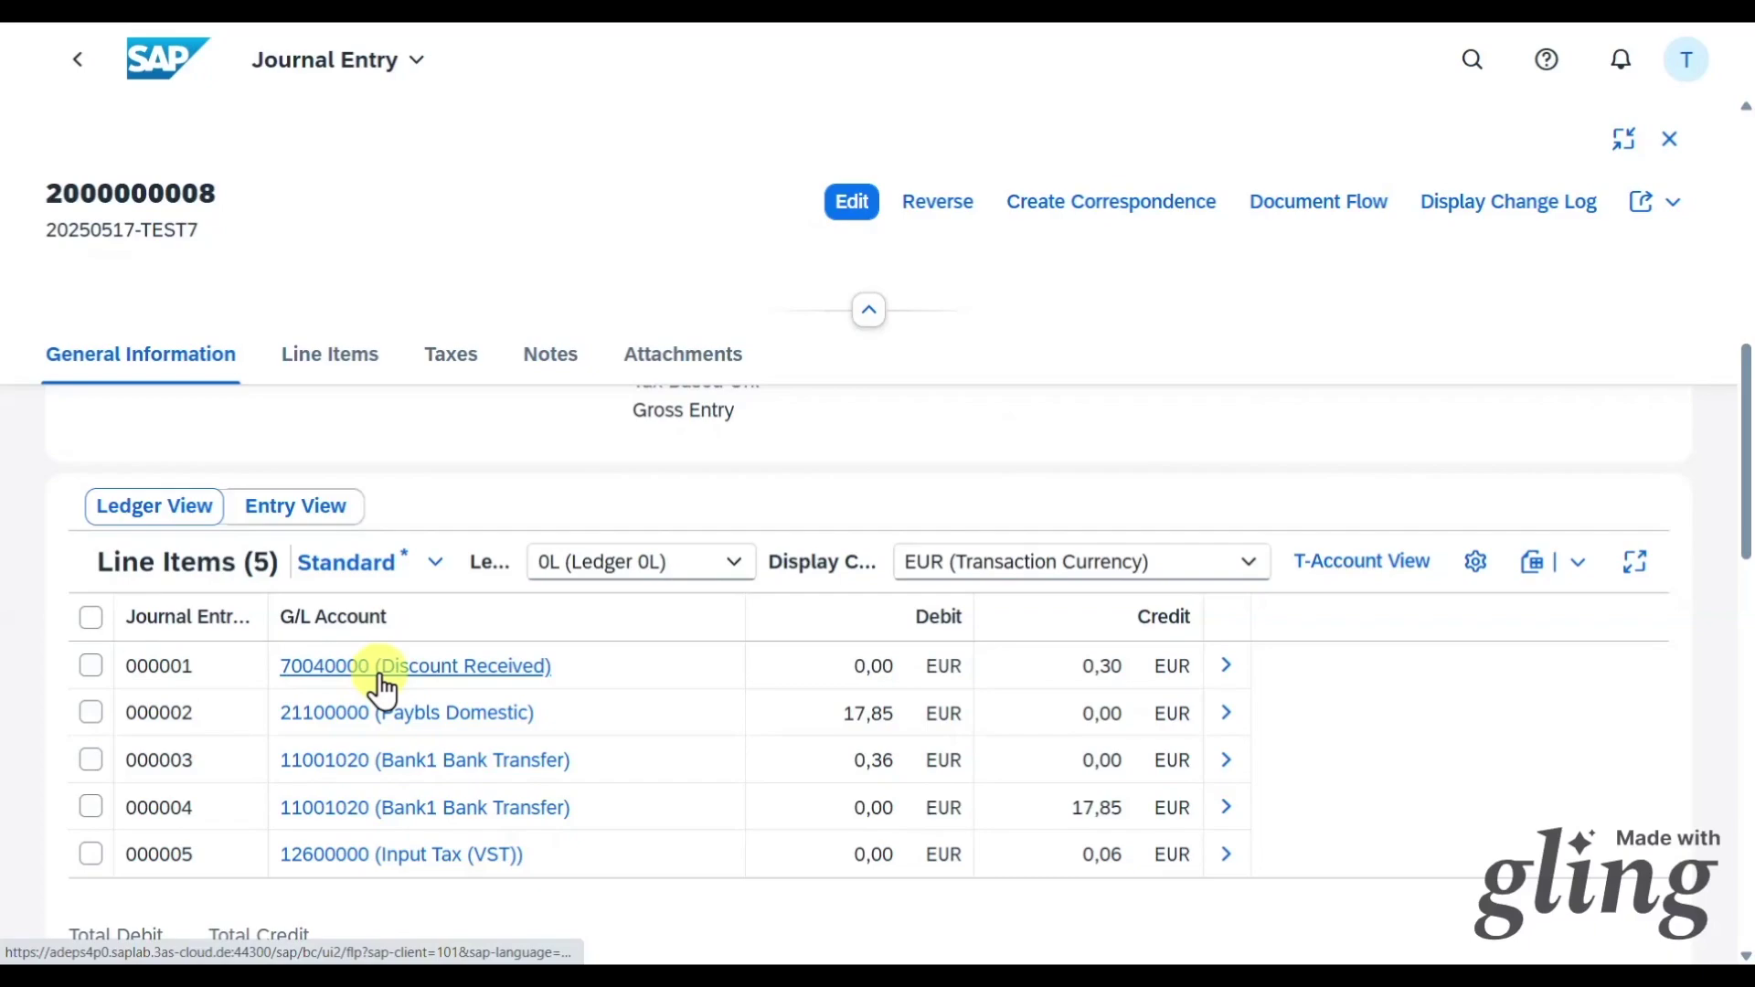
Compare the payment journal entry's discount and input tax lines with the Cash Discount Received account in the Gross Method note in Notepad.
click(1188, 955)
drag(1108, 283, 1171, 324)
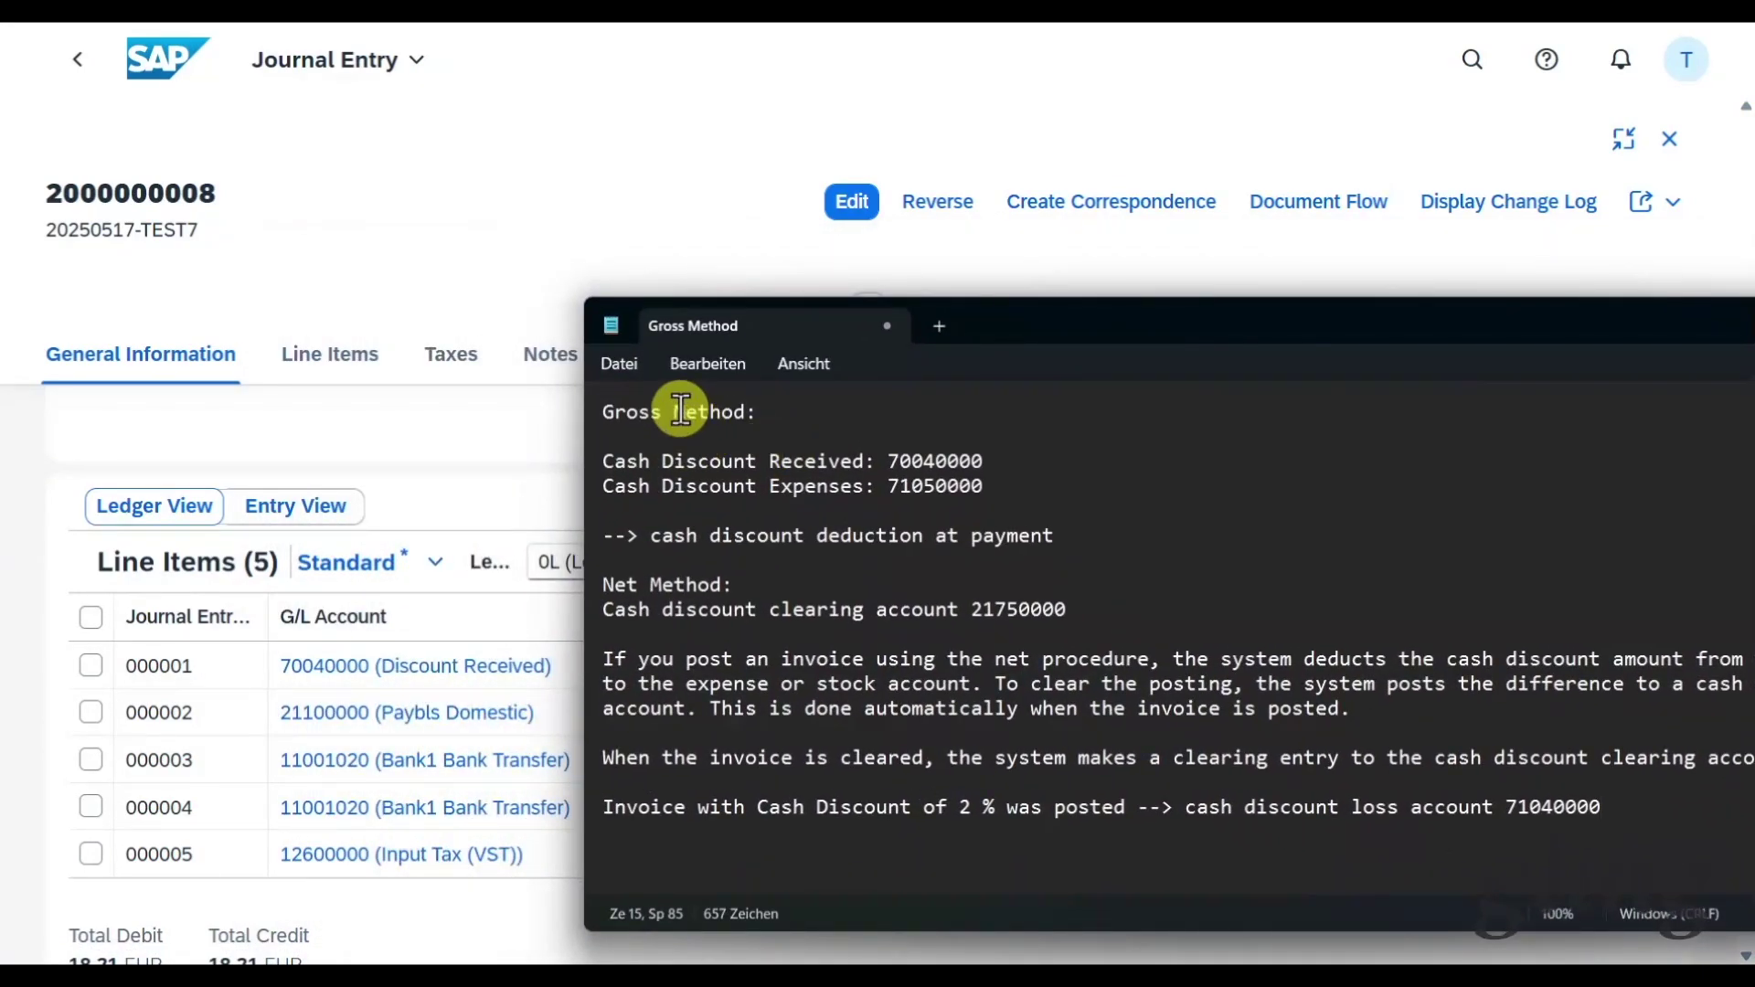
drag(659, 462, 982, 460)
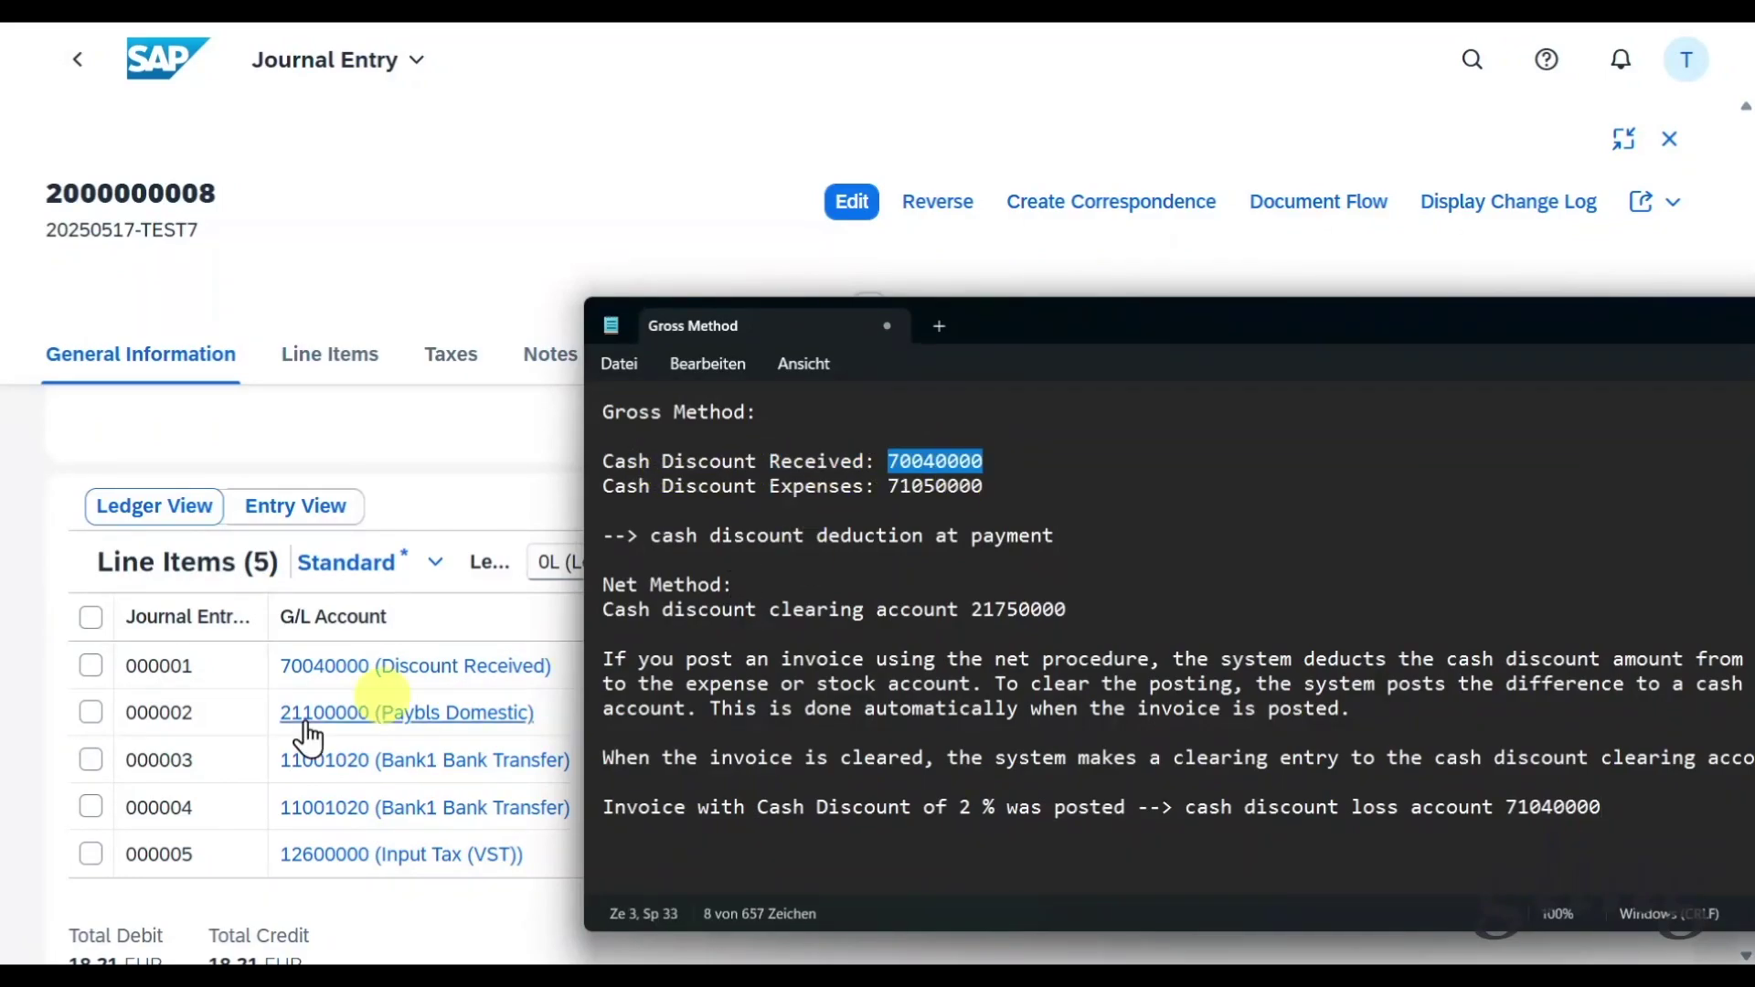
key(alt+Tab)
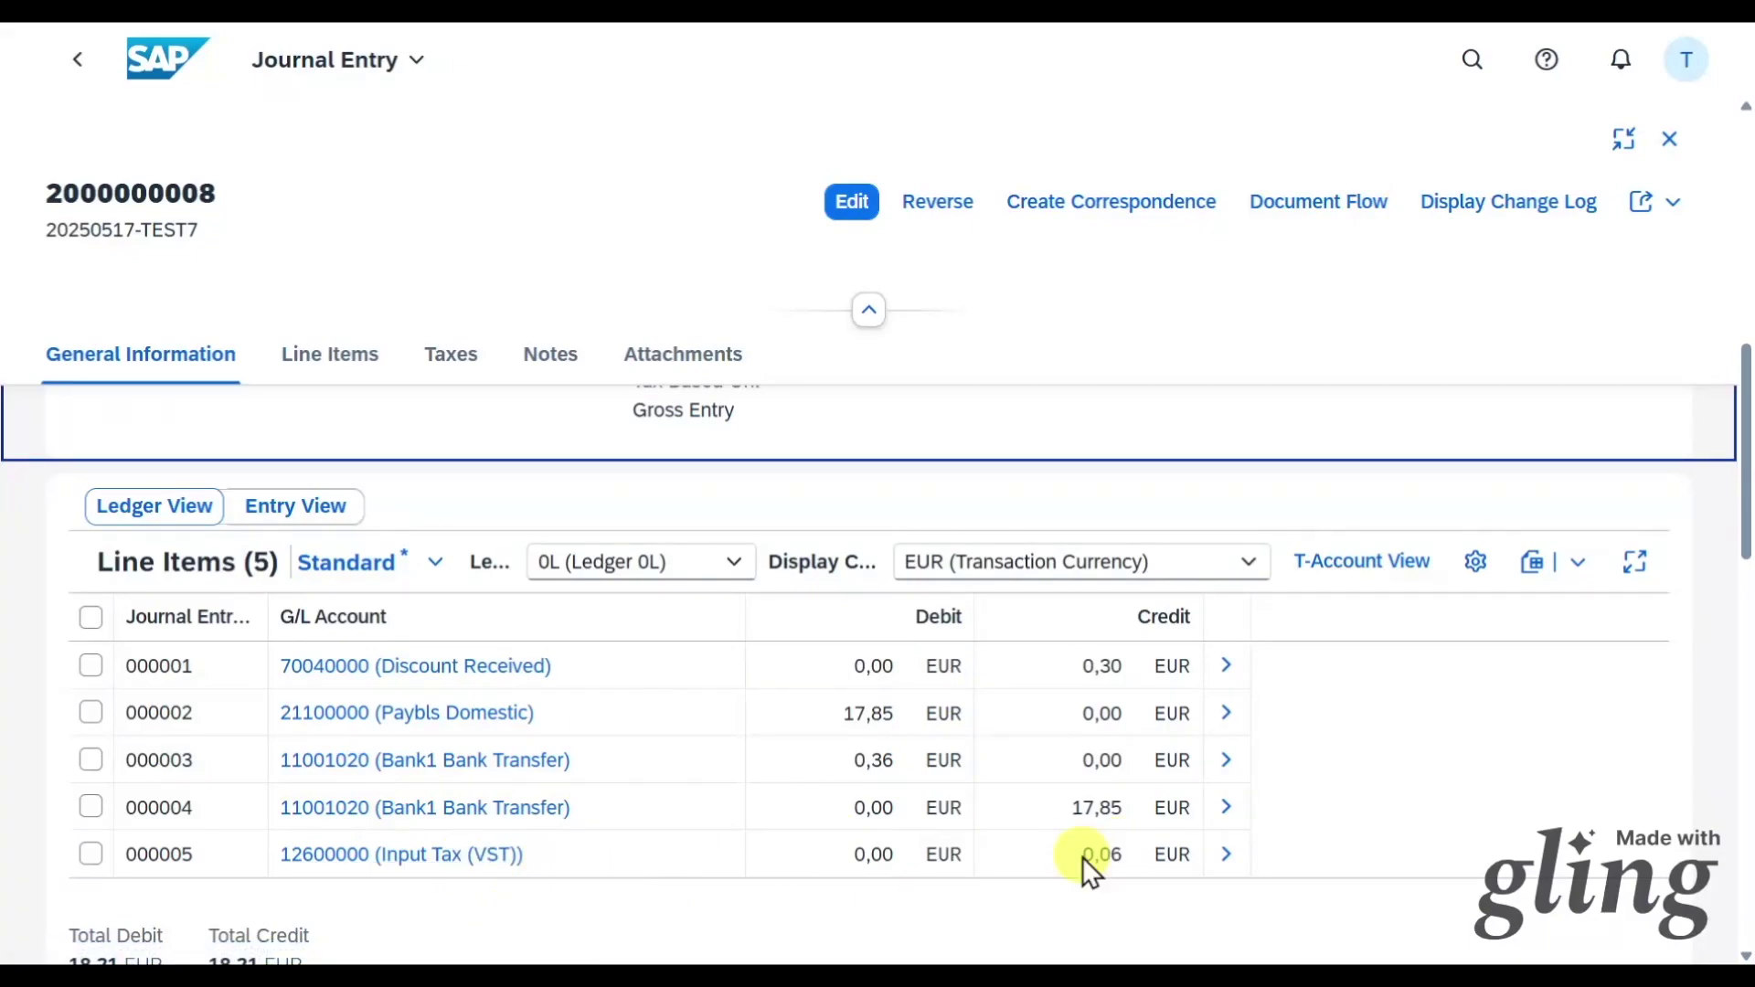
double_click(1122, 856)
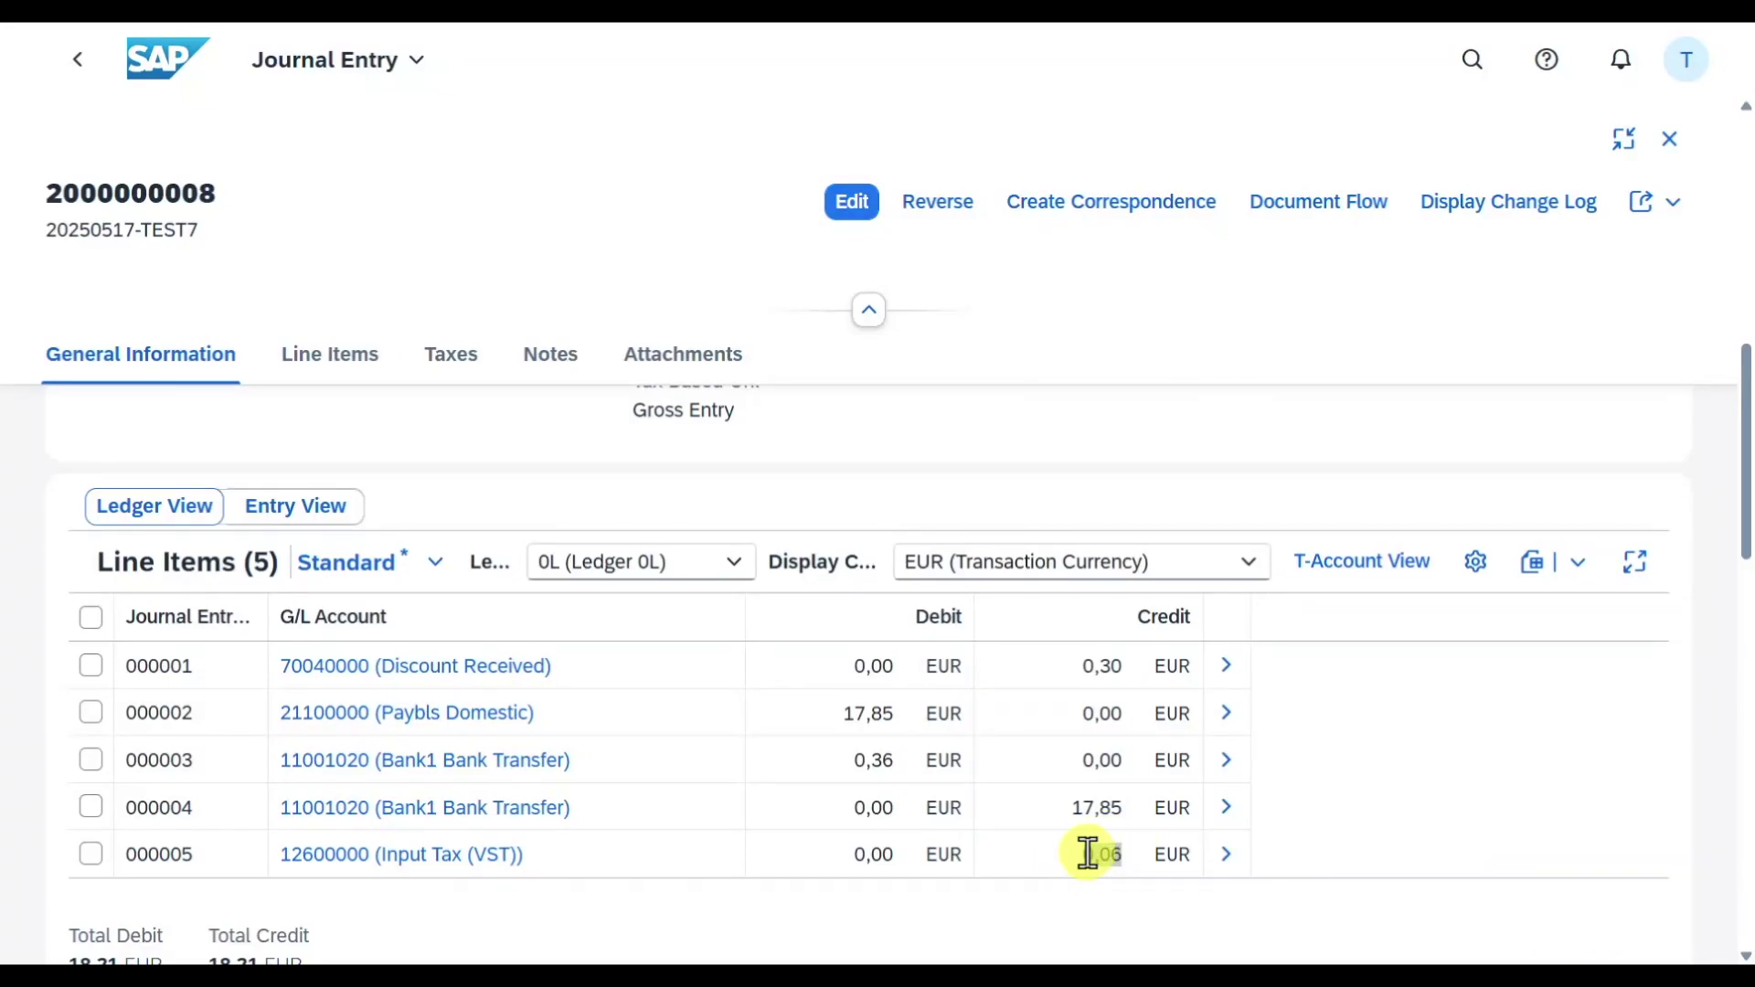
Switch to SAP GUI and check the Discount base is net value setting in company code 1010's global data.
click(1023, 382)
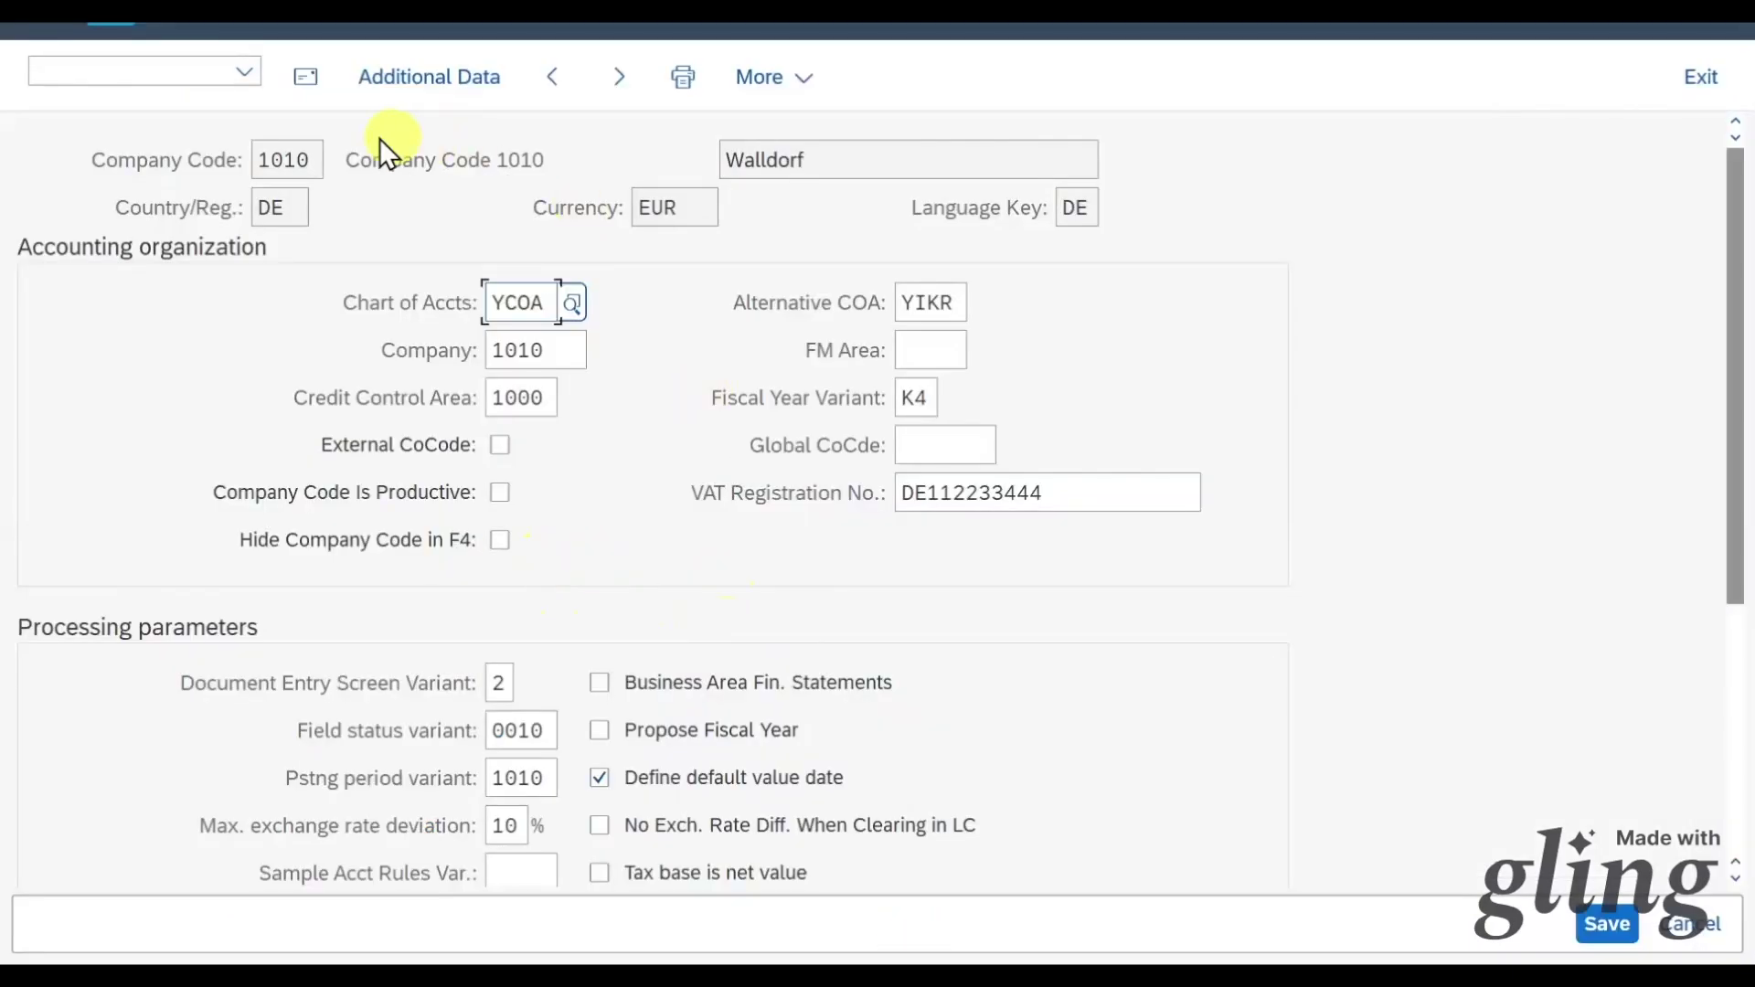
double_click(285, 160)
scroll(719, 511, down, 2)
scroll(718, 512, down, 3)
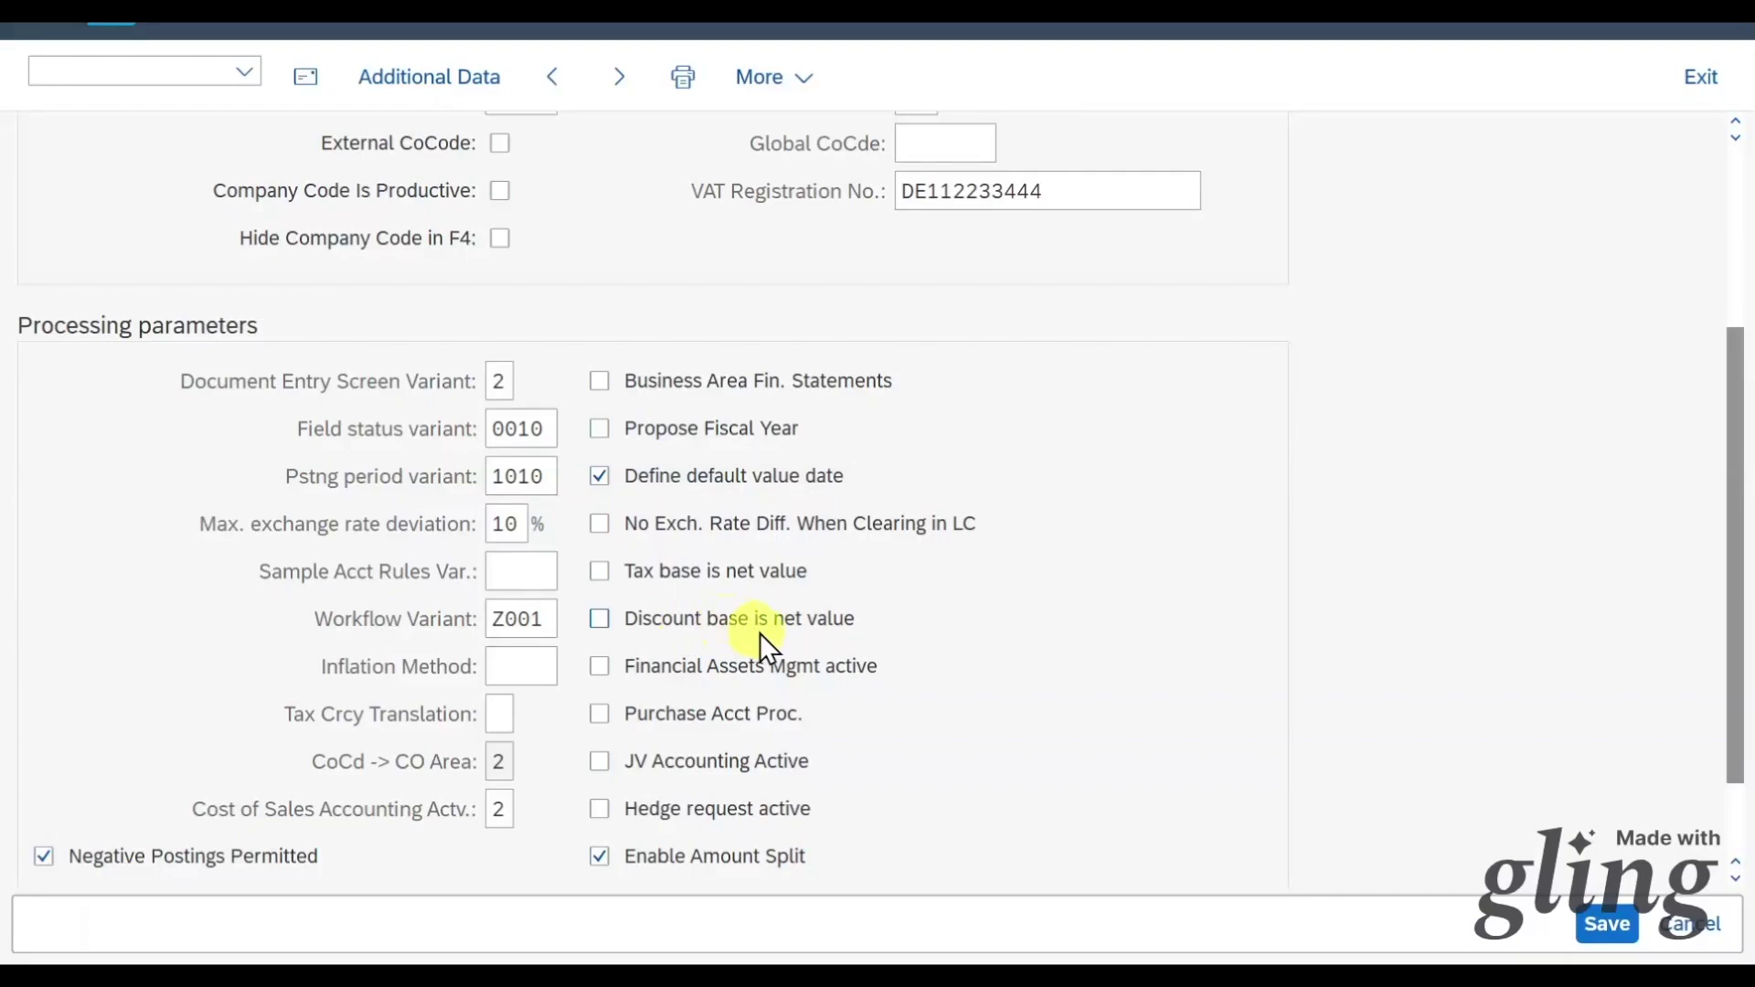
scroll(759, 632, up, 3)
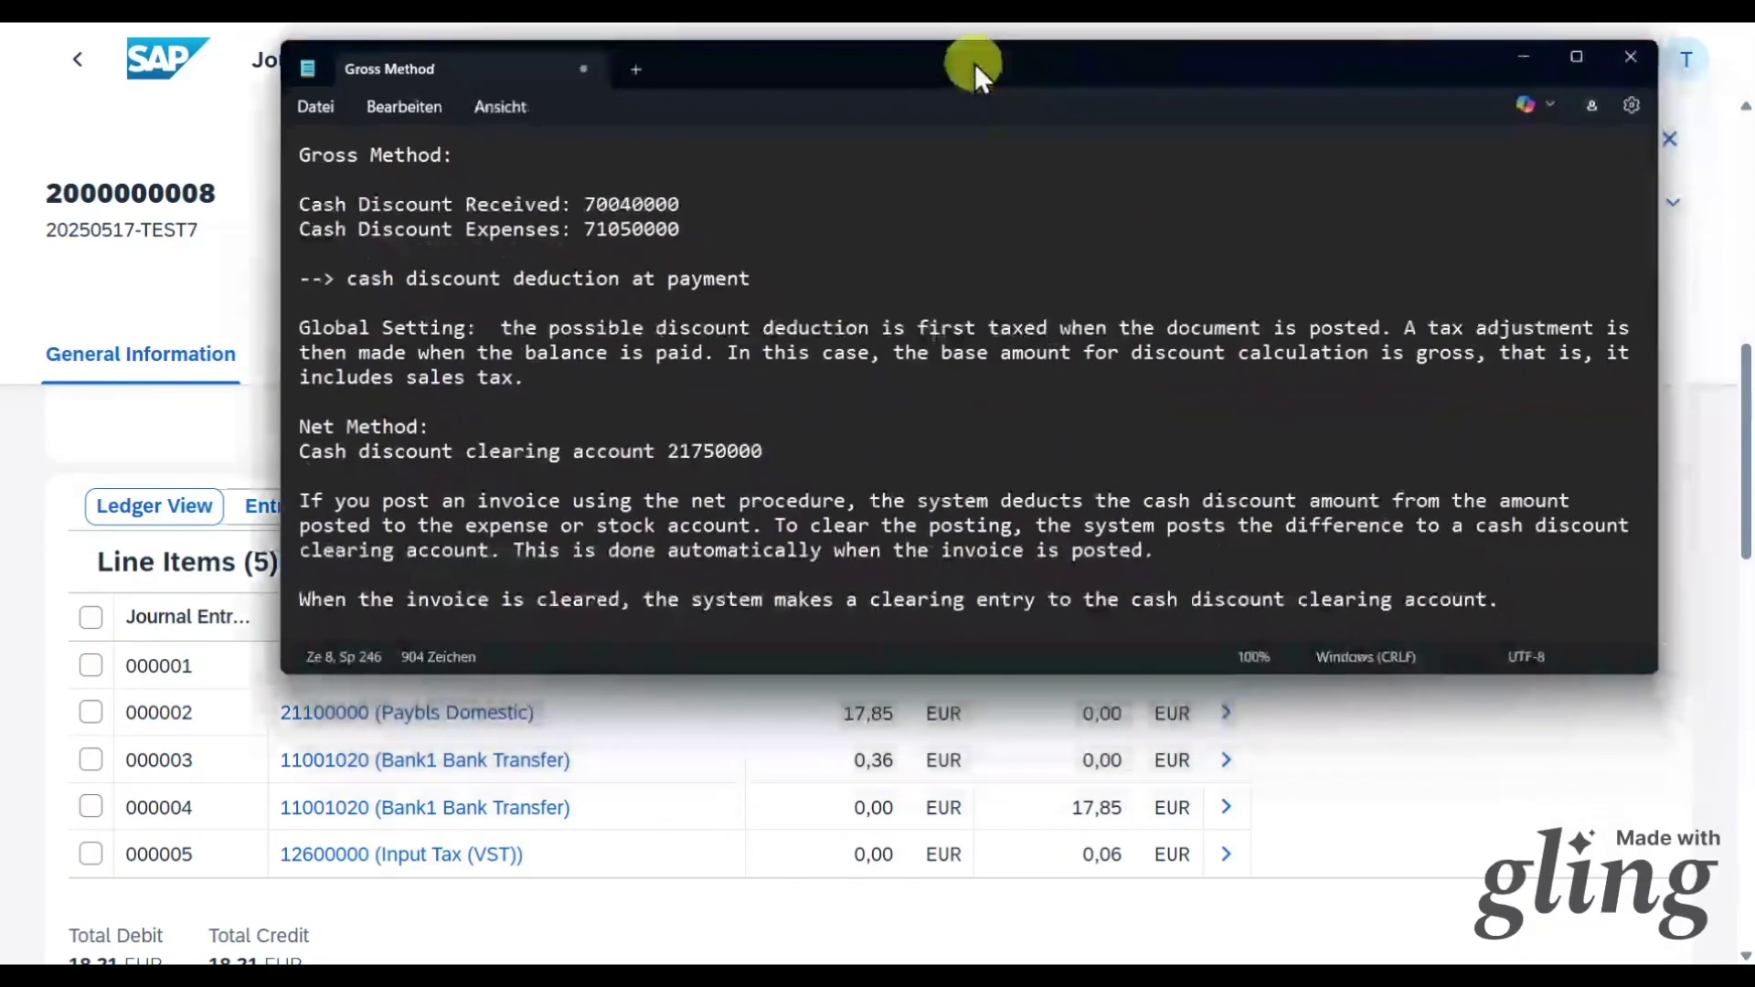
Read the Global Setting paragraph on taxing the discount deduction in the Gross Method note in Notepad, and put the note away.
drag(975, 64, 998, 79)
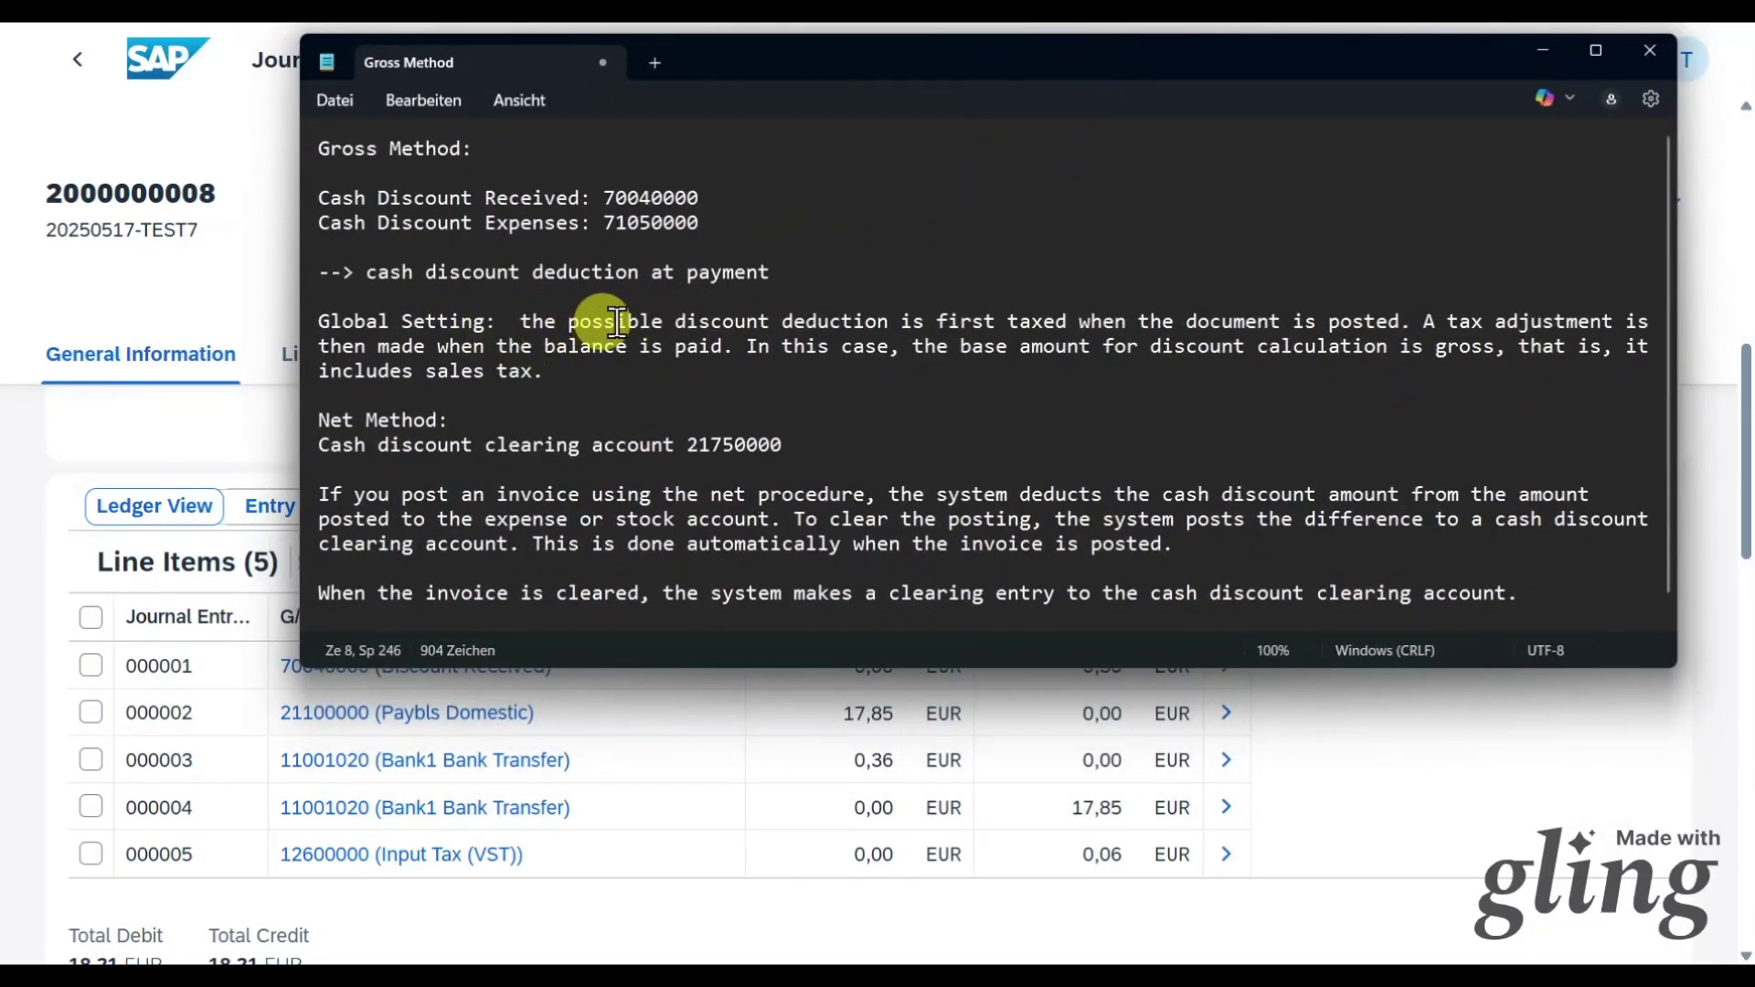
drag(705, 327, 1398, 329)
click(1382, 356)
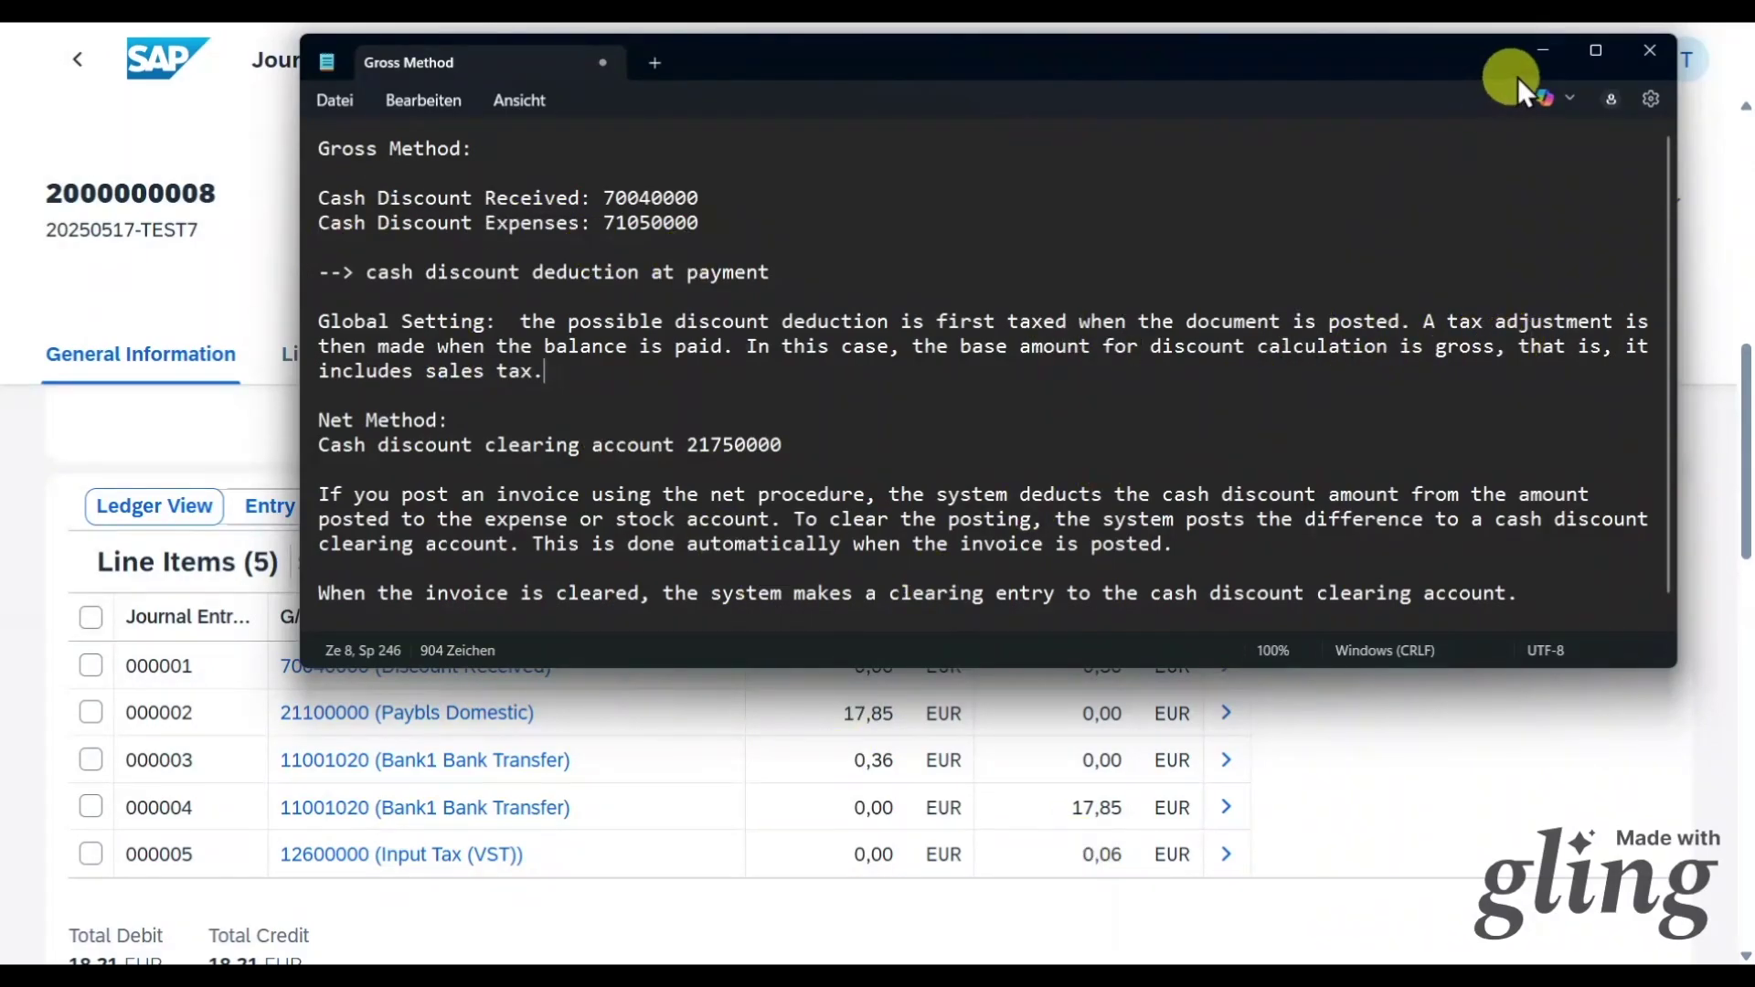
click(1546, 54)
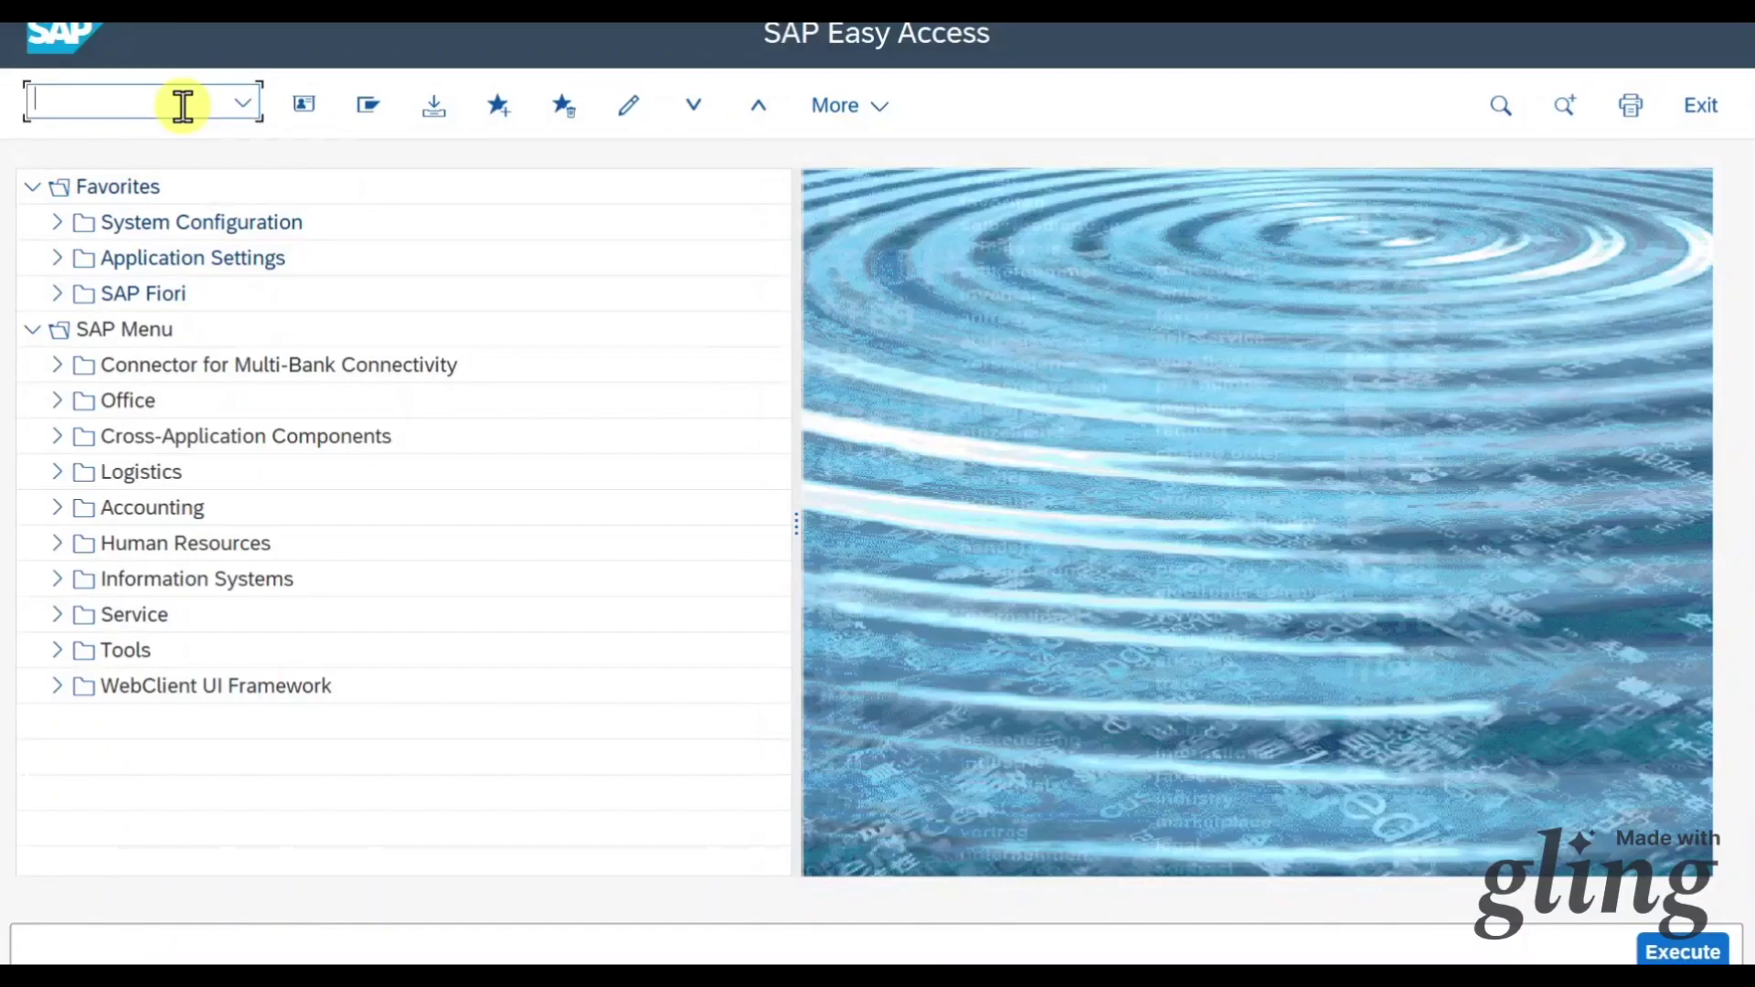
Run transaction OBY6, enable Discount base is net value for company code 1010 and save its global data.
click(183, 104)
text(oby6)
key(Return)
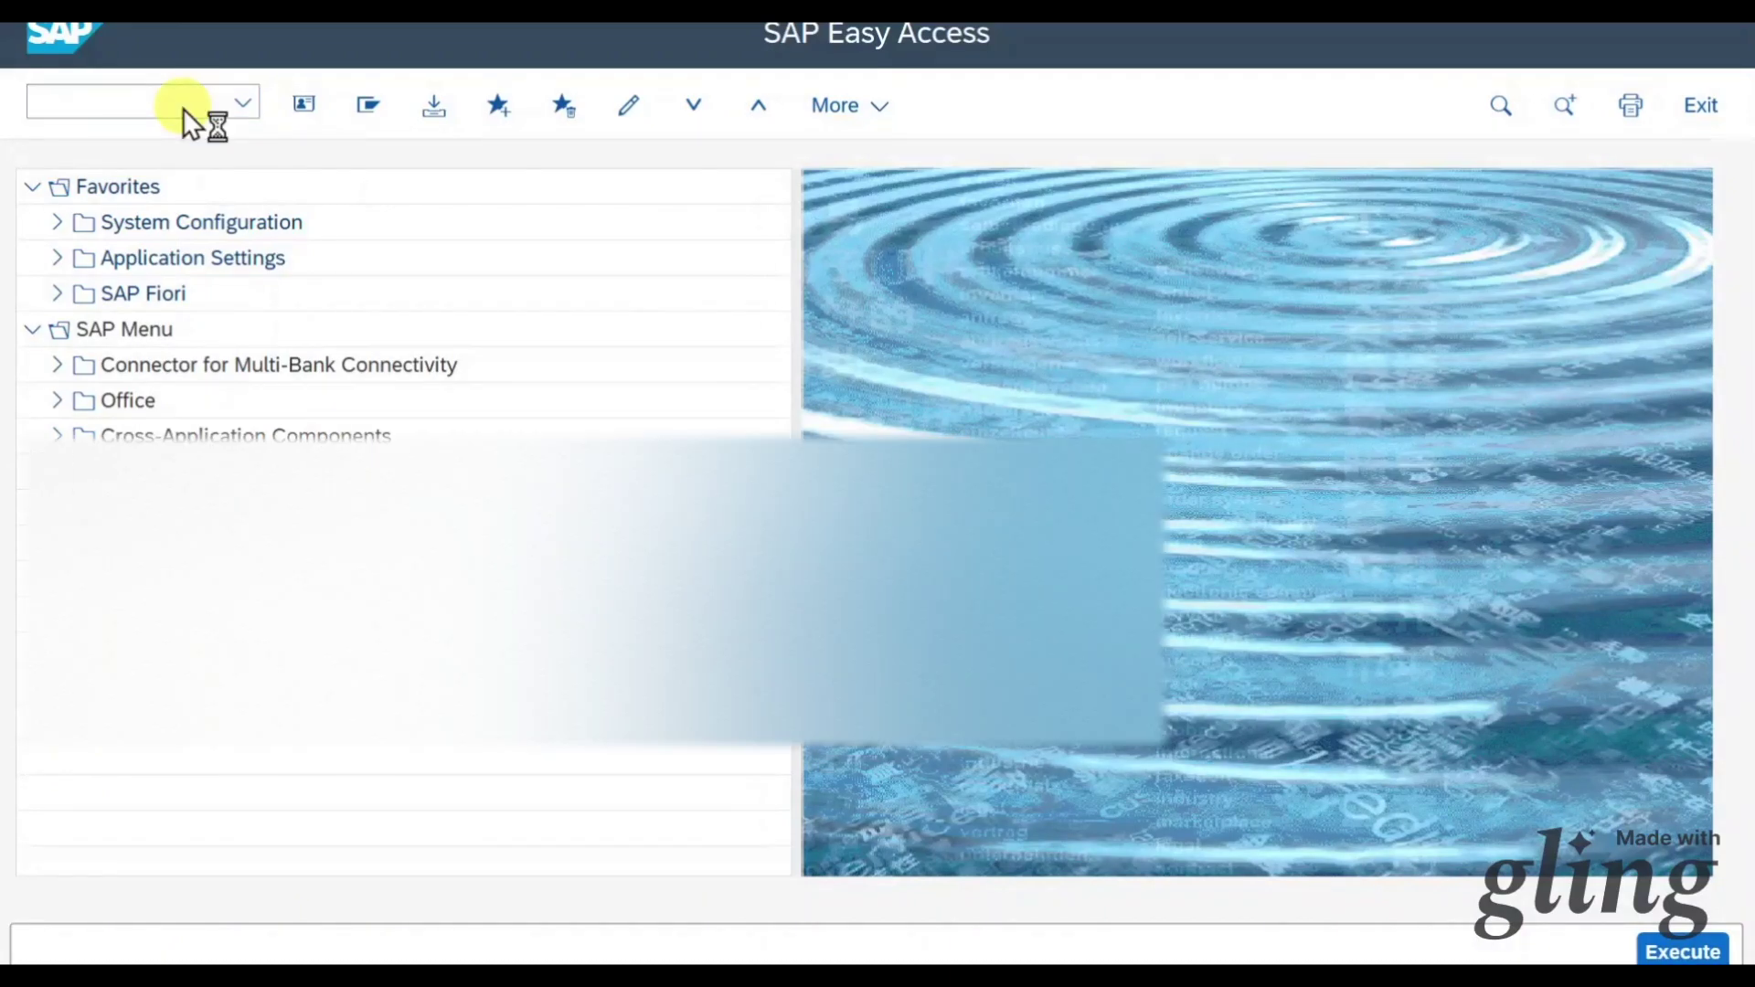
double_click(99, 416)
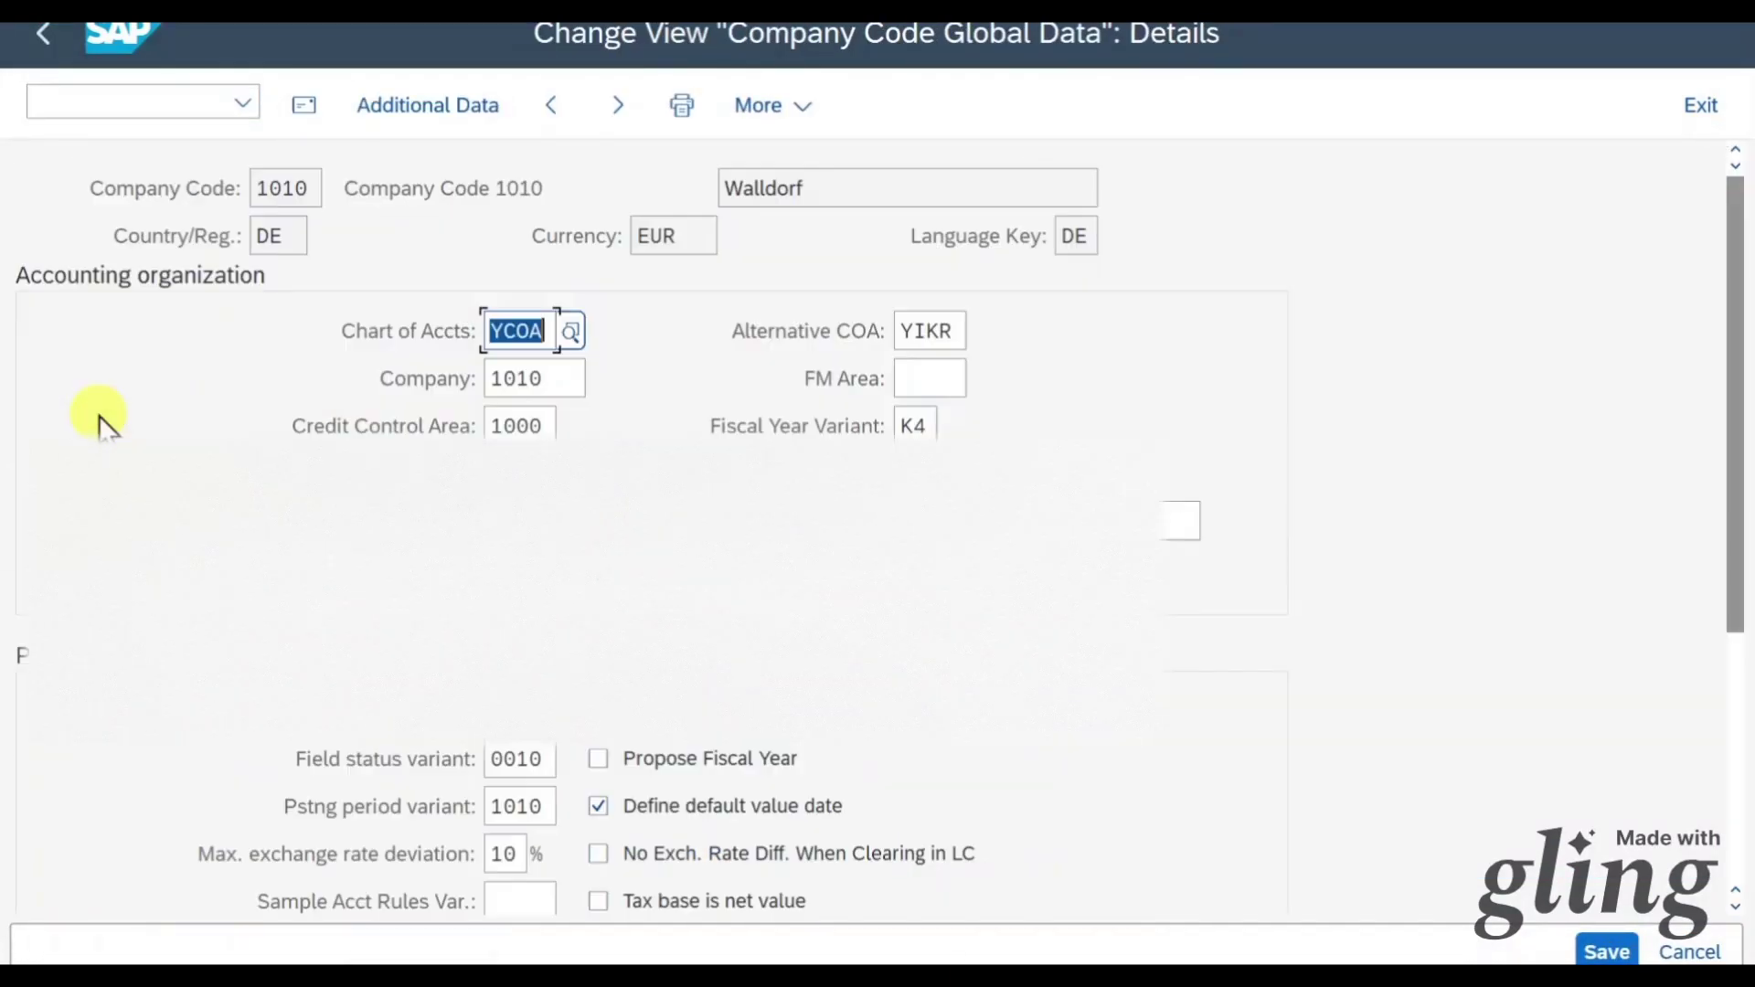
scroll(691, 525, down, 5)
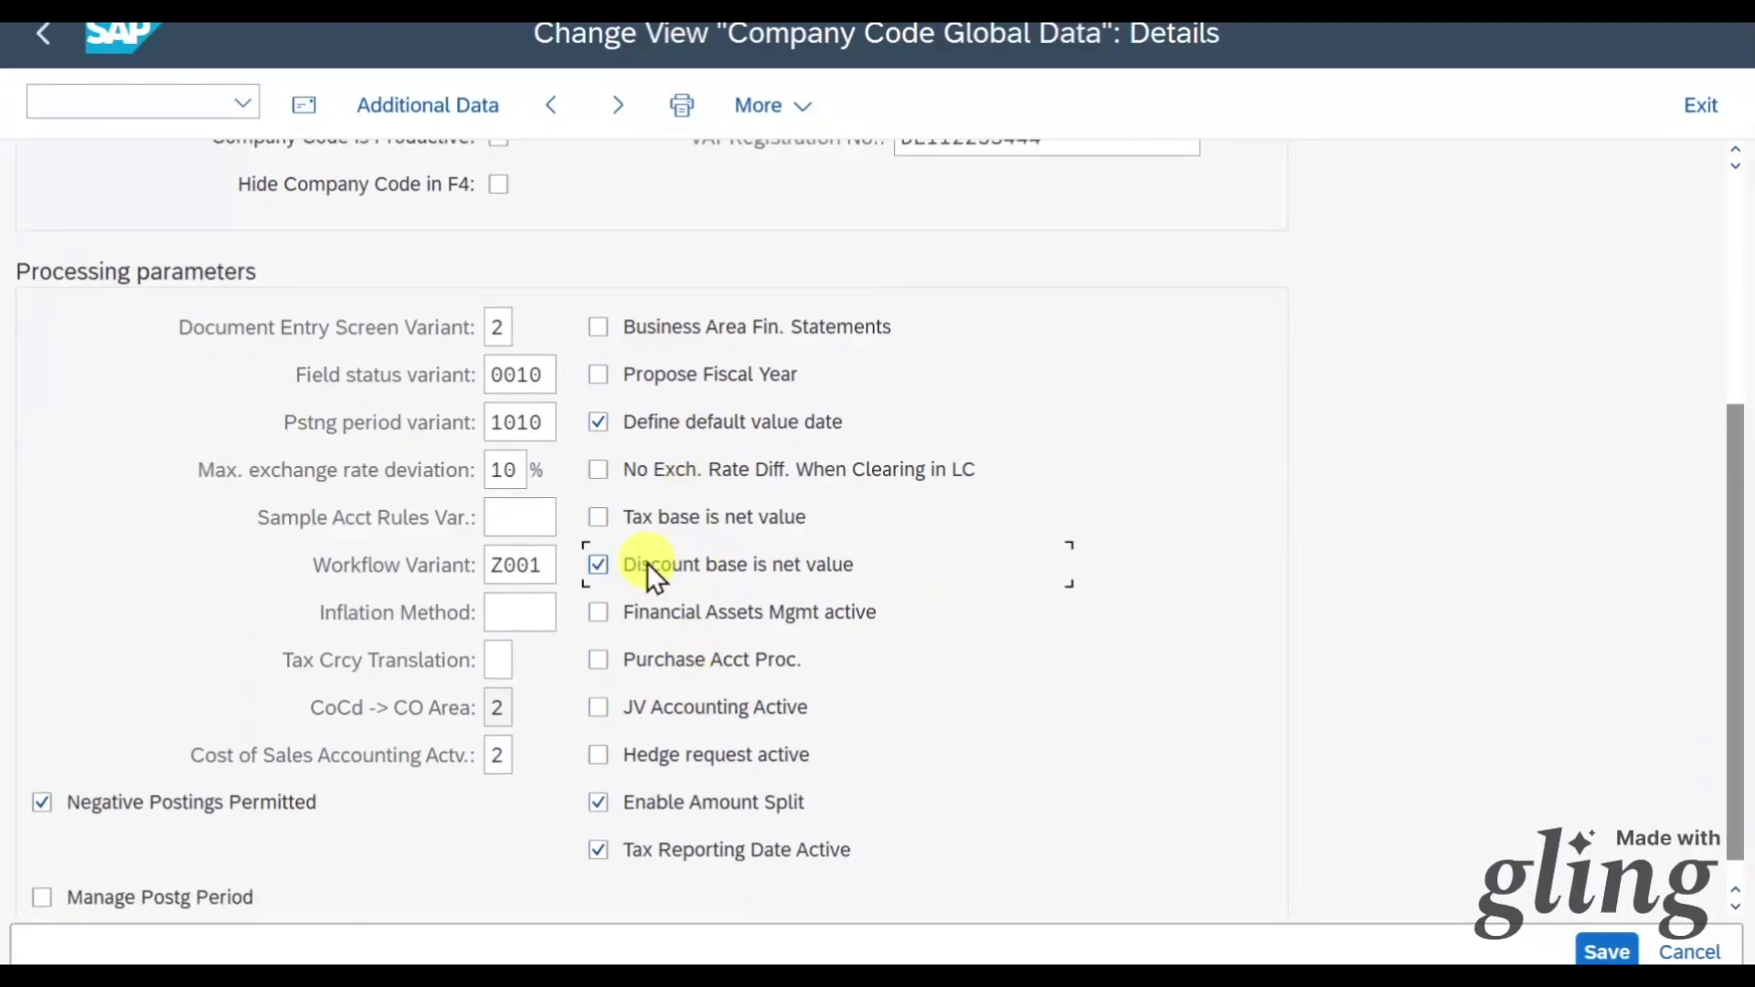
click(1624, 951)
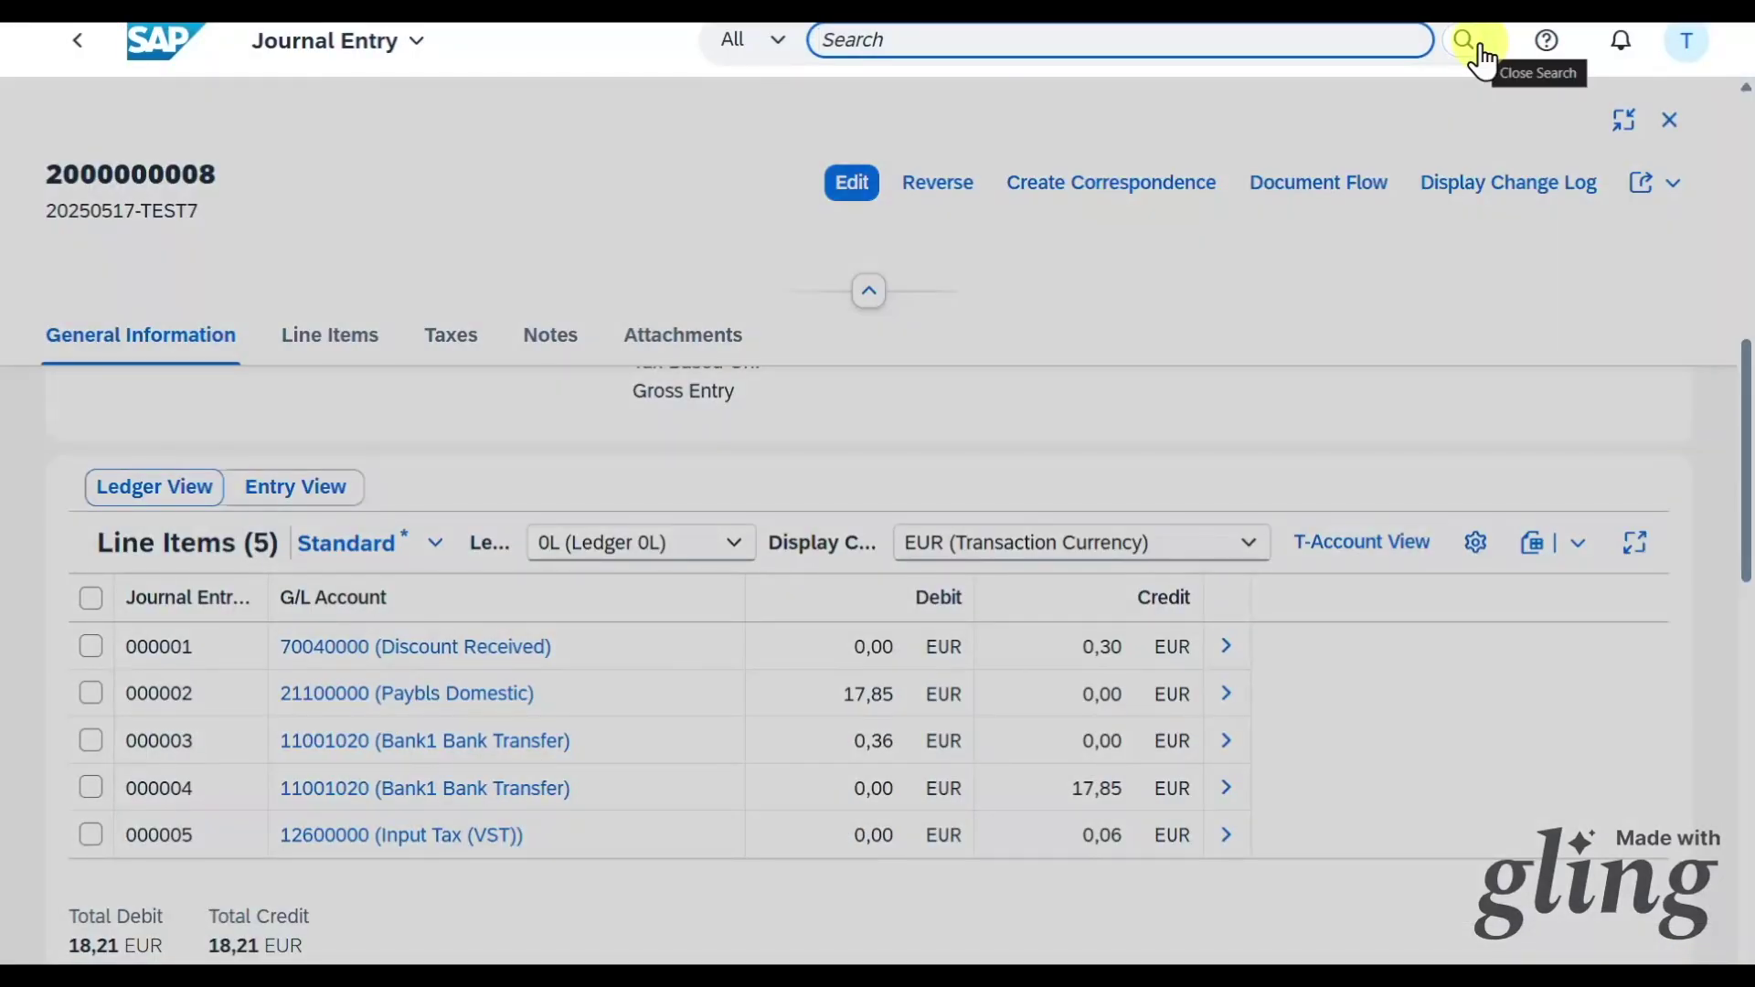
Open the Manage Purchase Orders app and copy the existing Test Brutto purchase order into a new one.
text(manage purcha)
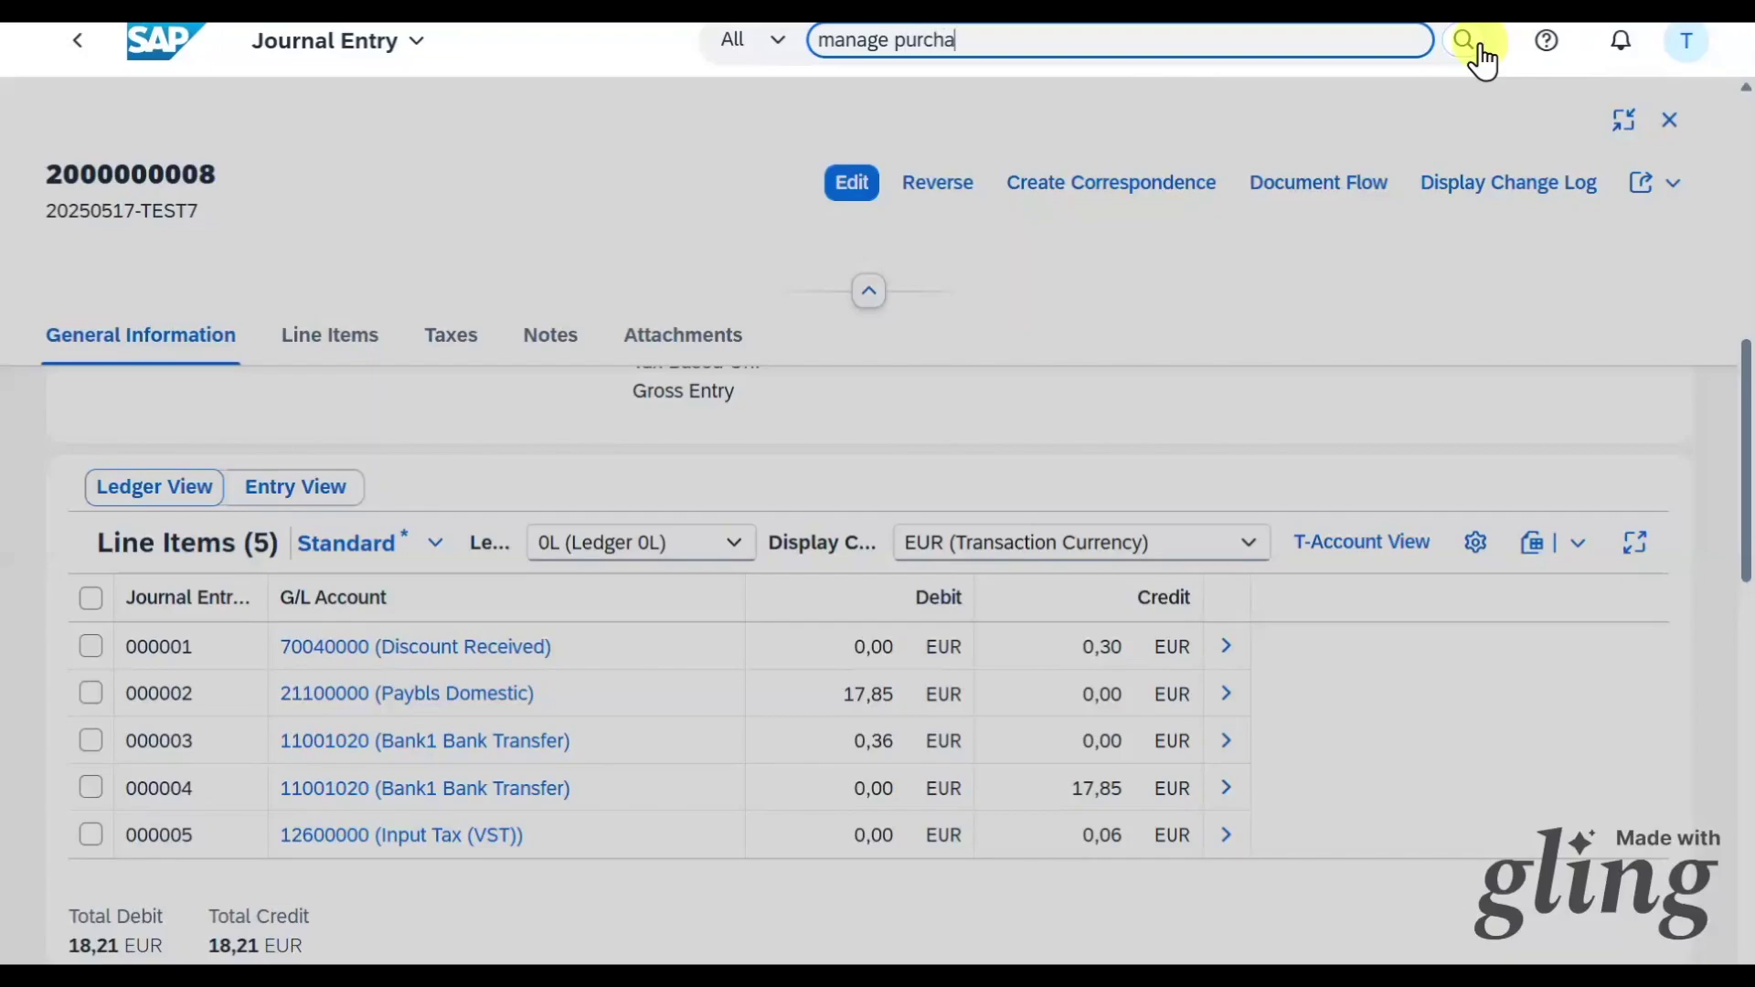
text(se or)
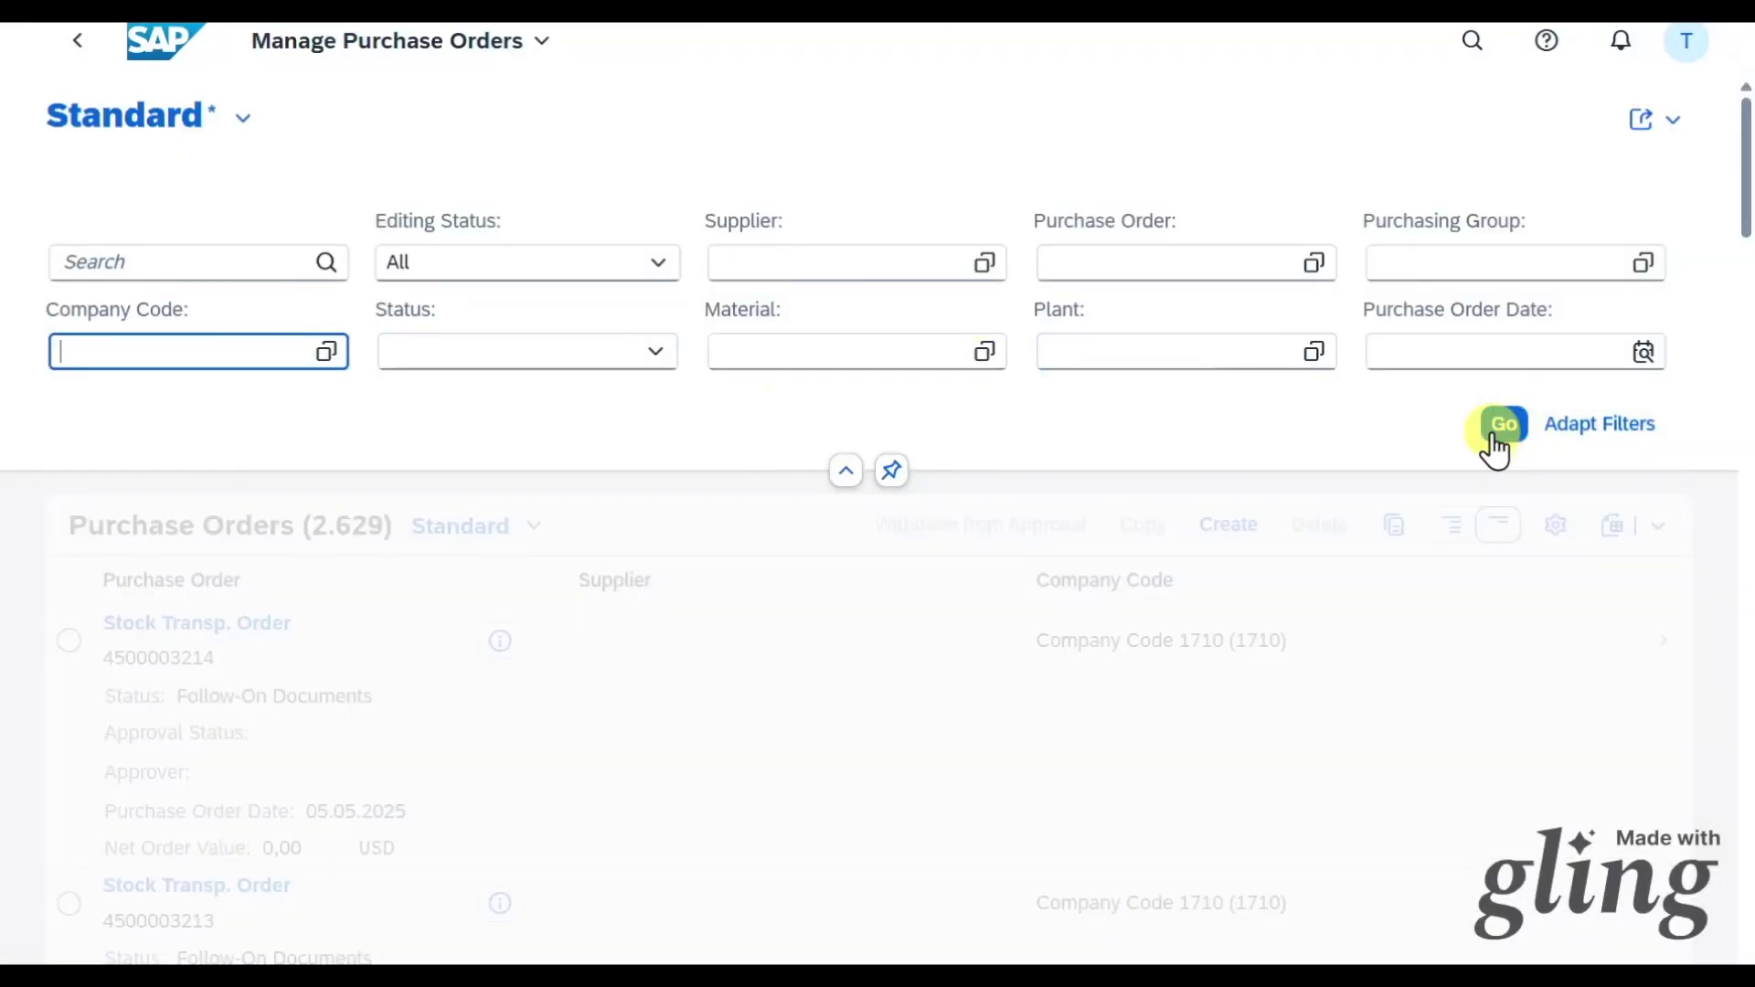
click(1504, 425)
scroll(1002, 736, down, 1)
click(78, 778)
click(1156, 413)
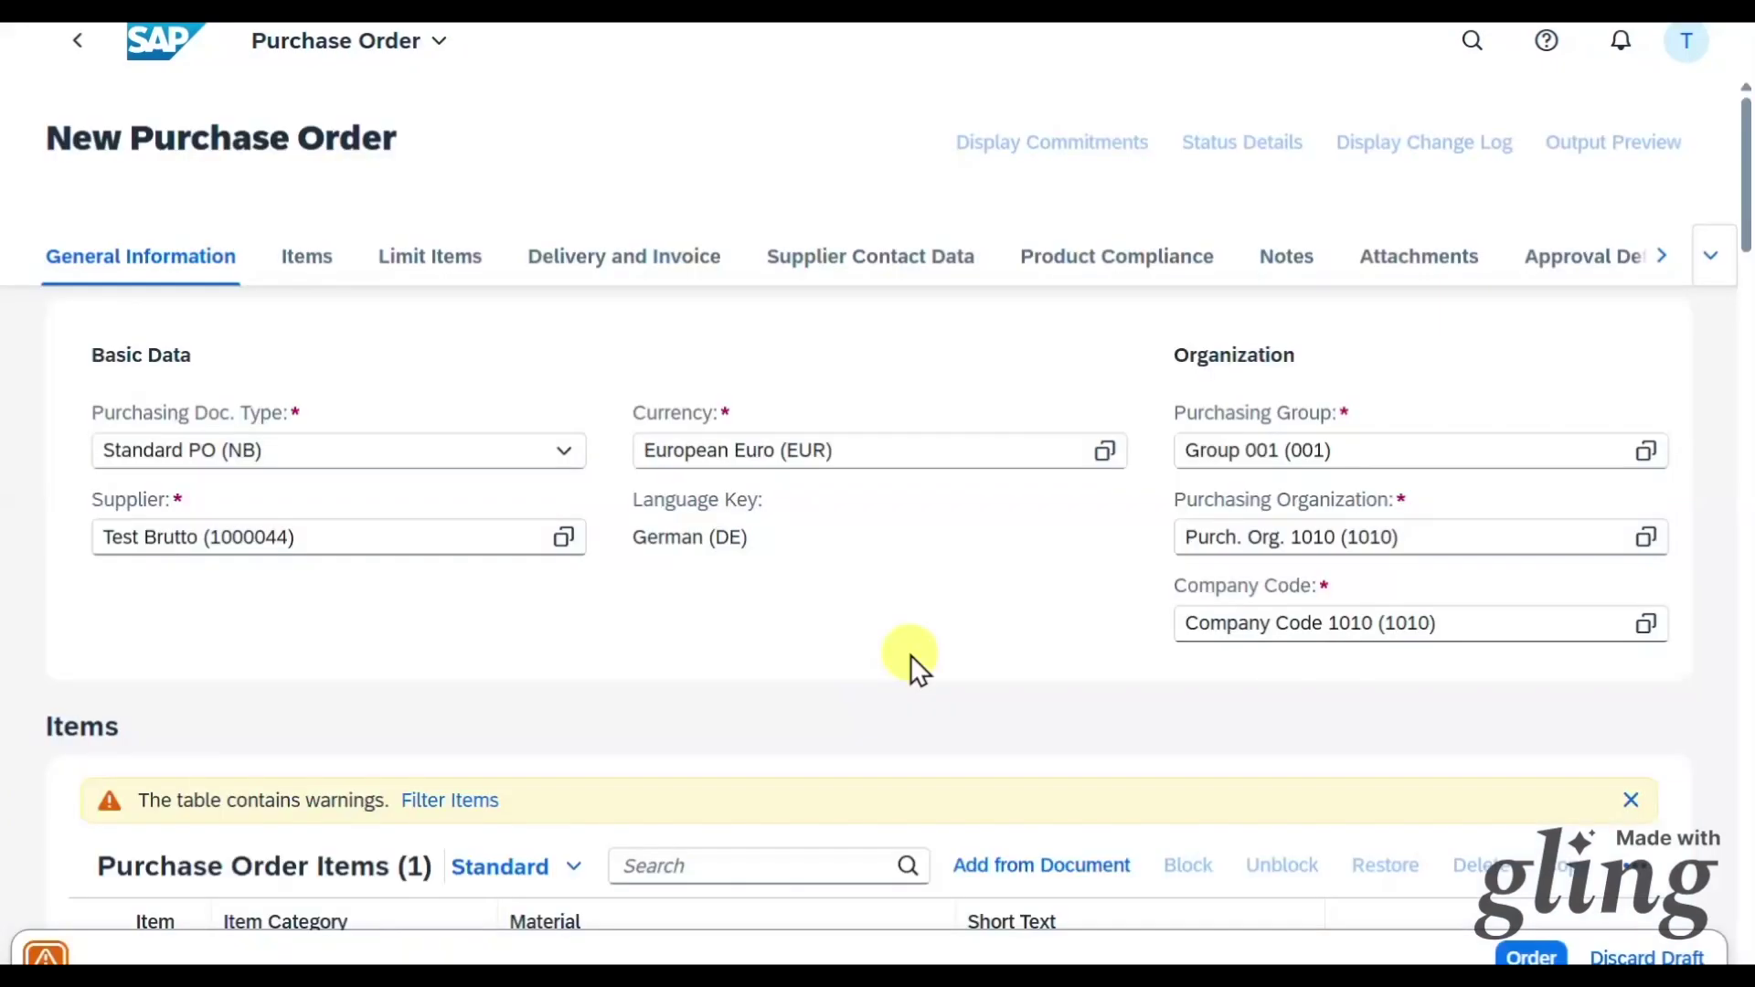
Review the new purchase order's payment terms, invoicing party and TG10 item.
scroll(910, 654, down, 15)
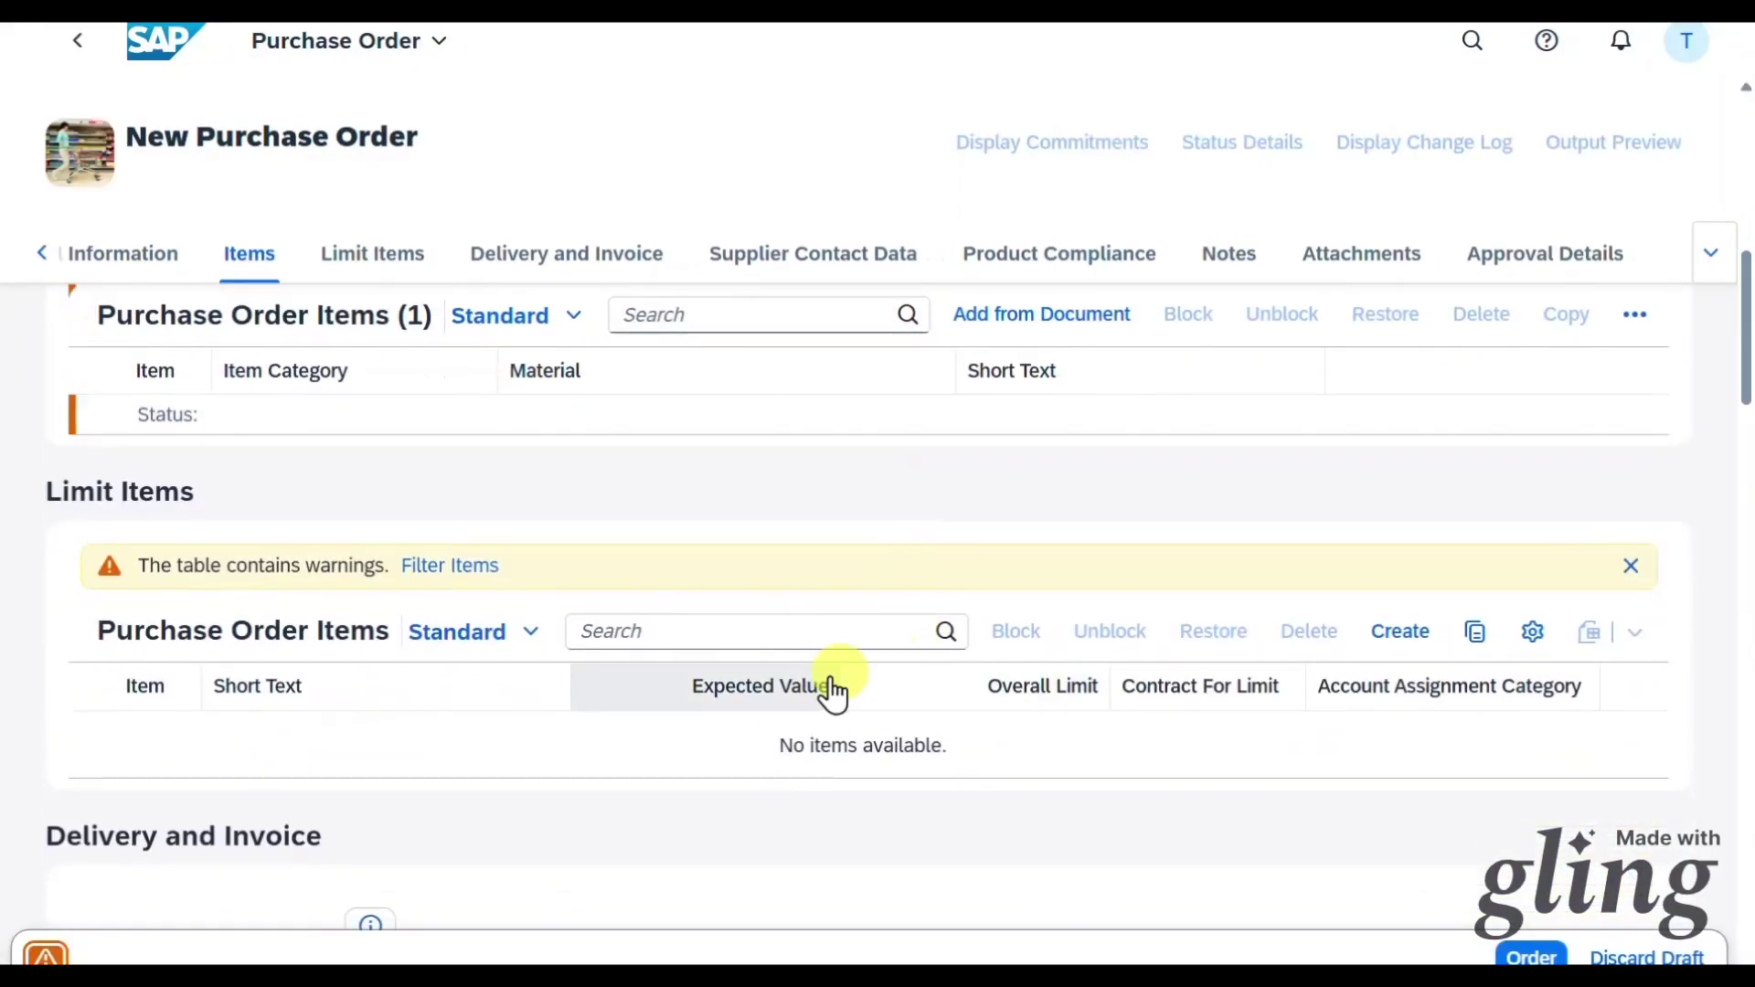
scroll(830, 674, down, 1)
scroll(391, 607, up, 1)
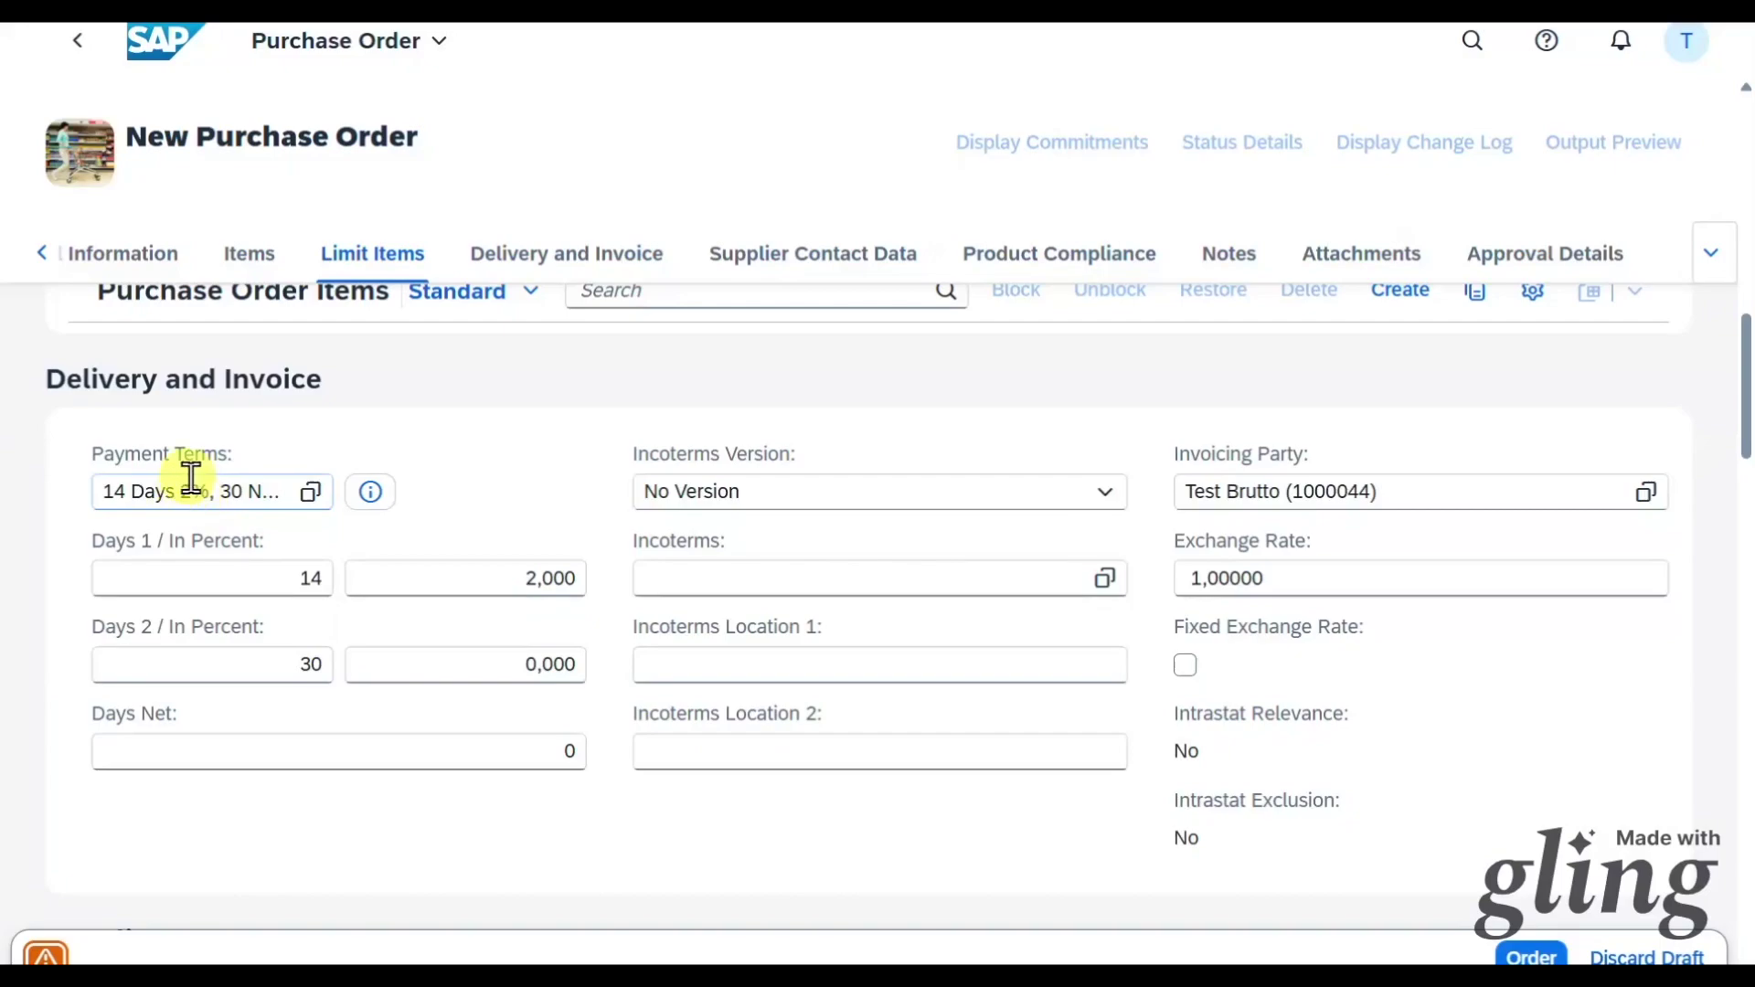
scroll(1007, 786, up, 10)
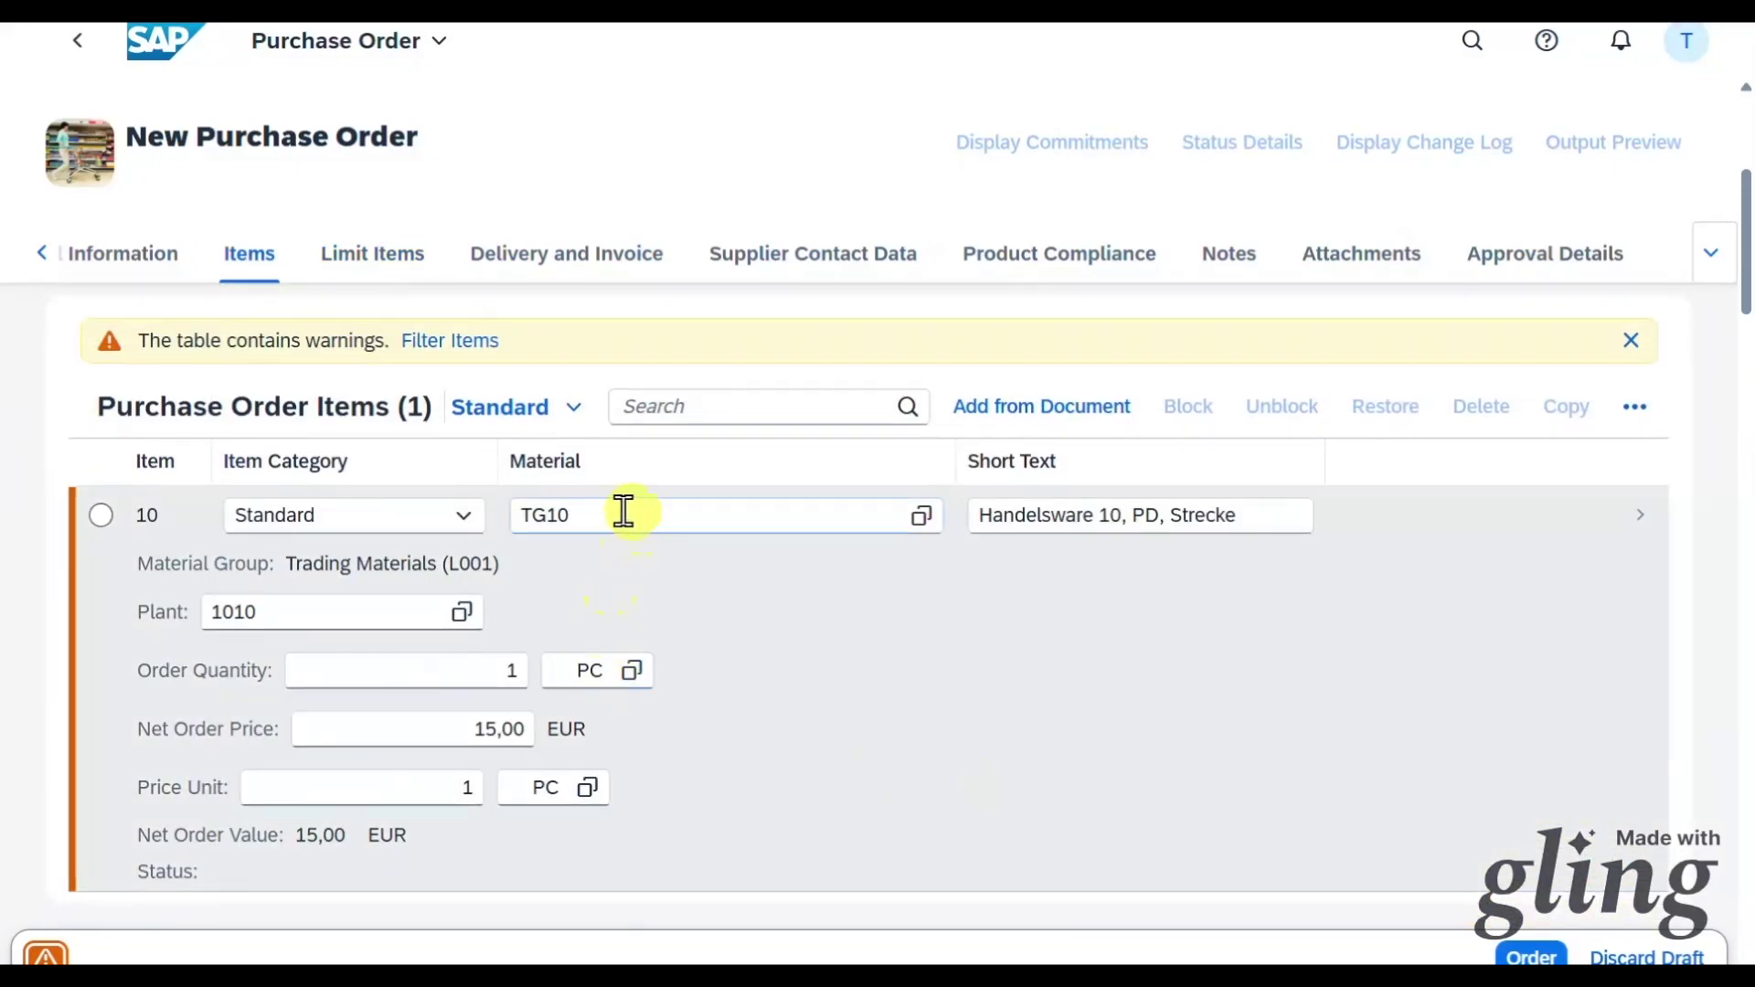
Open transaction MM03 and call up material TG10 for display.
click(586, 517)
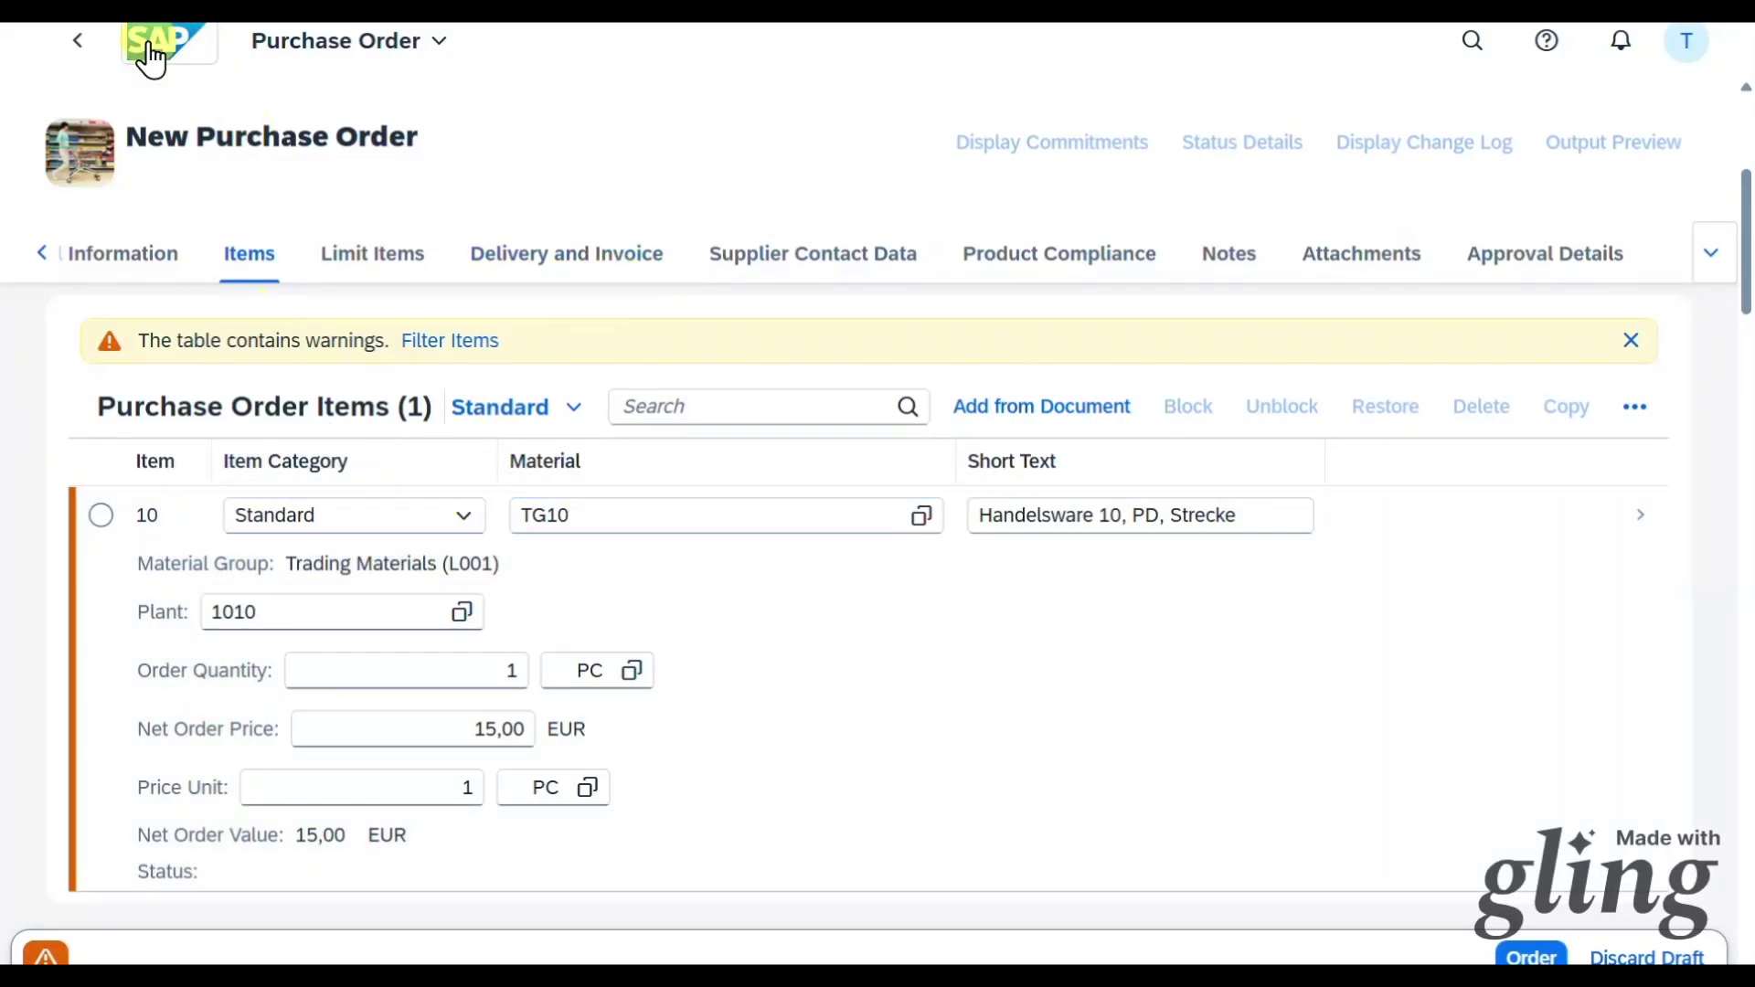
right_click(150, 50)
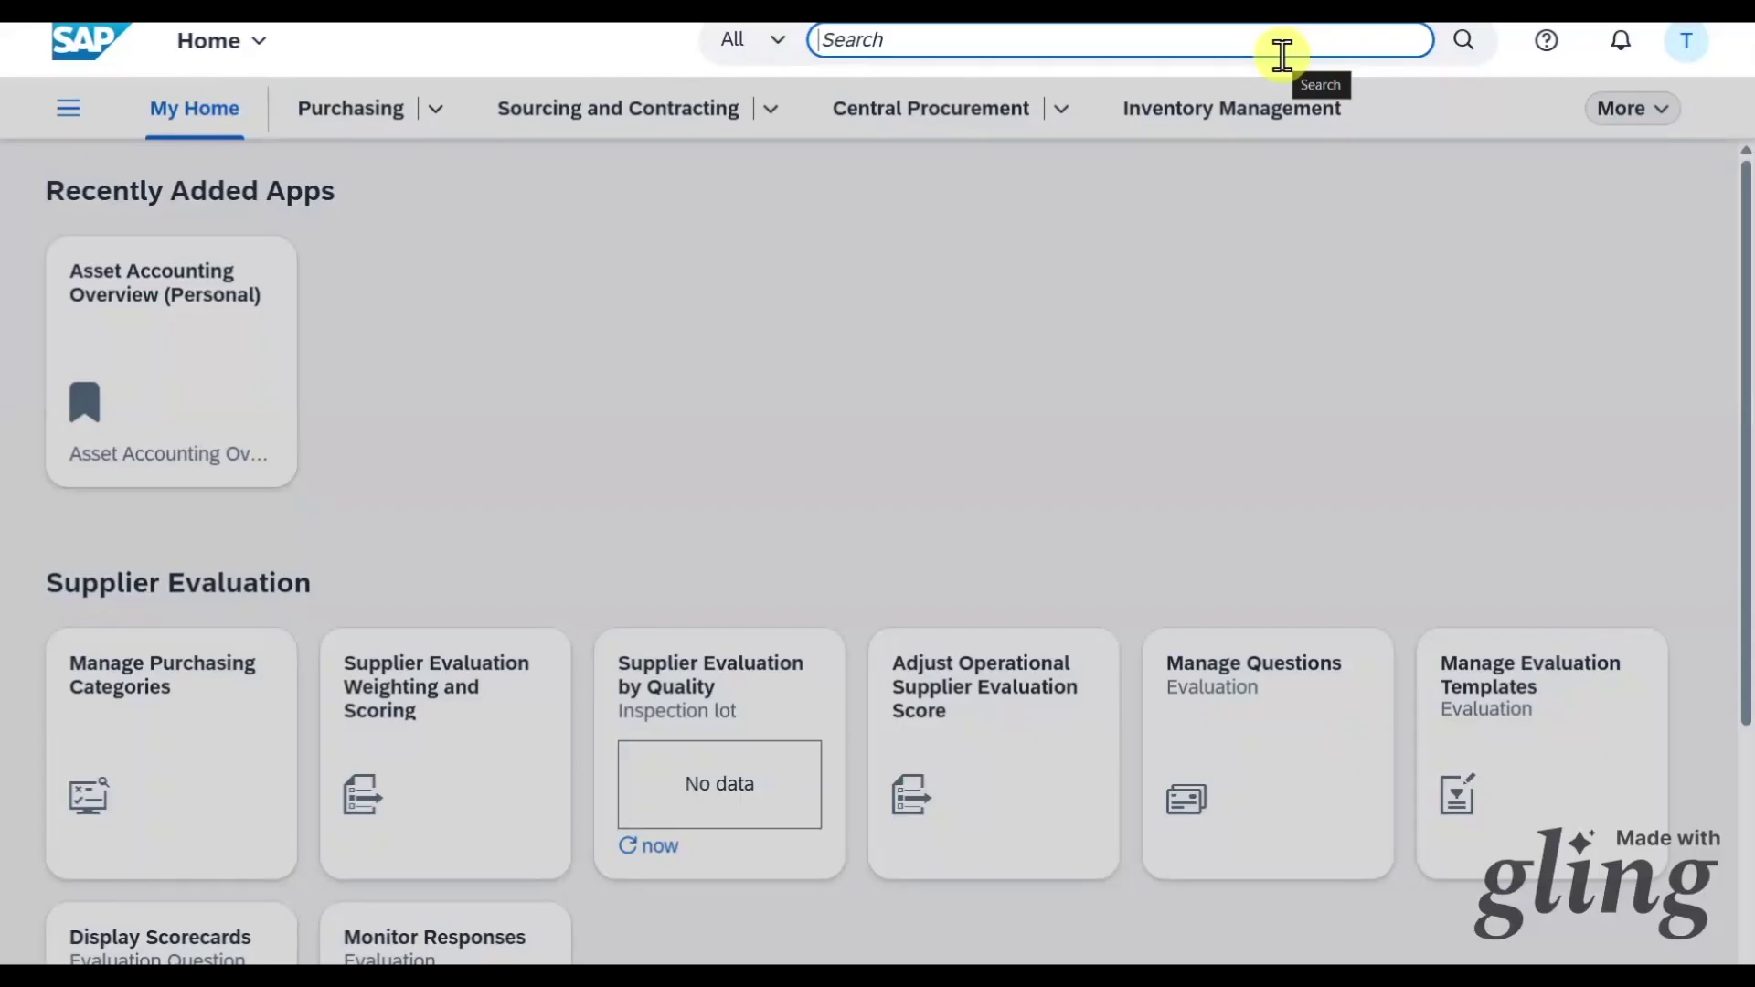
text(mm03)
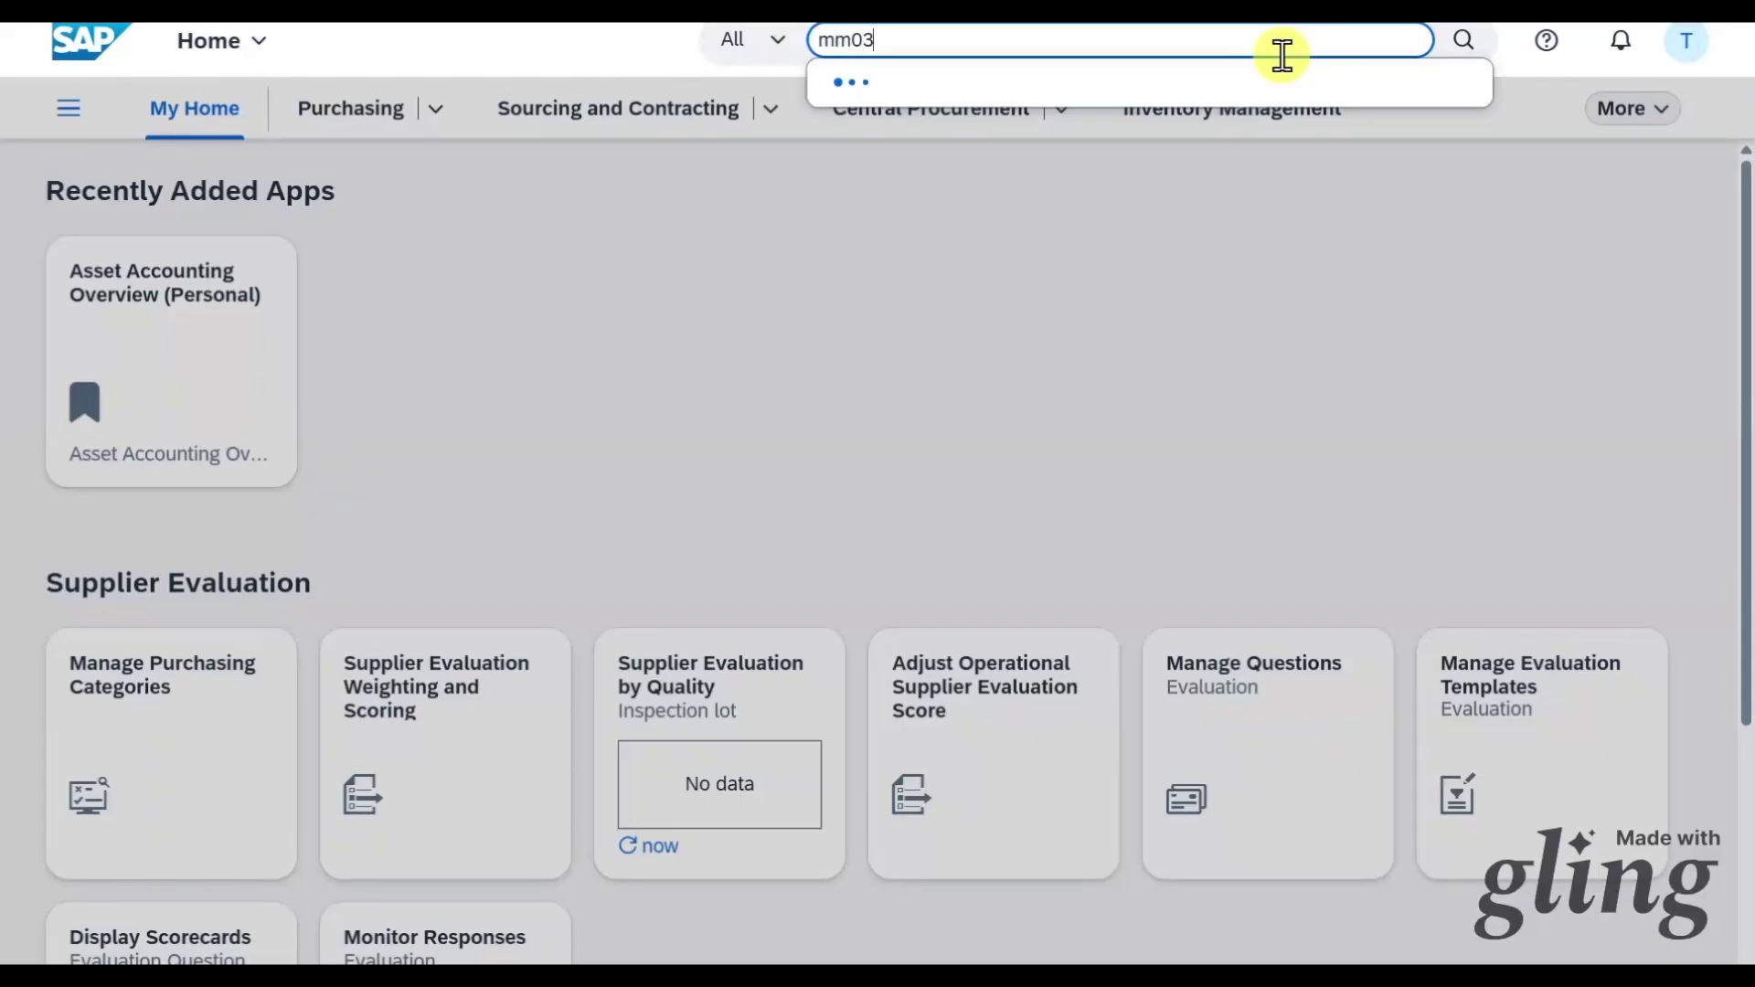
key(Return)
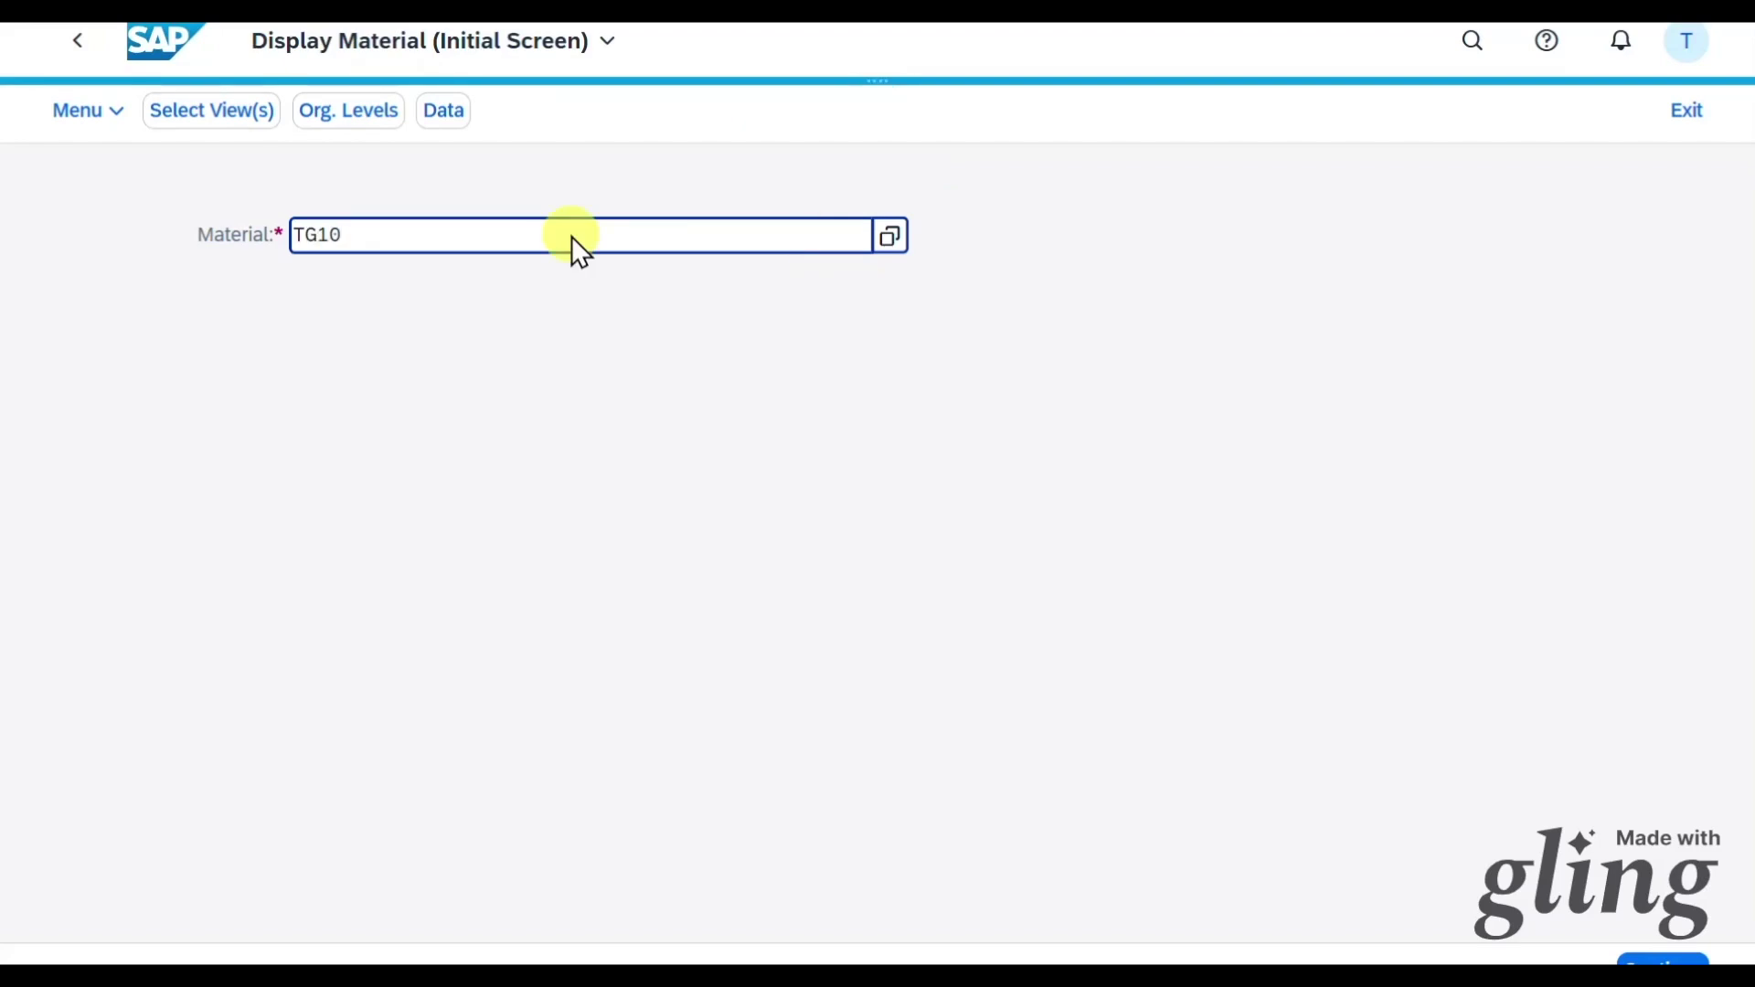
key(Return)
Display the Accounting 1 view of TG10 for plant 1010 and check its price control.
scroll(615, 634, down, 2)
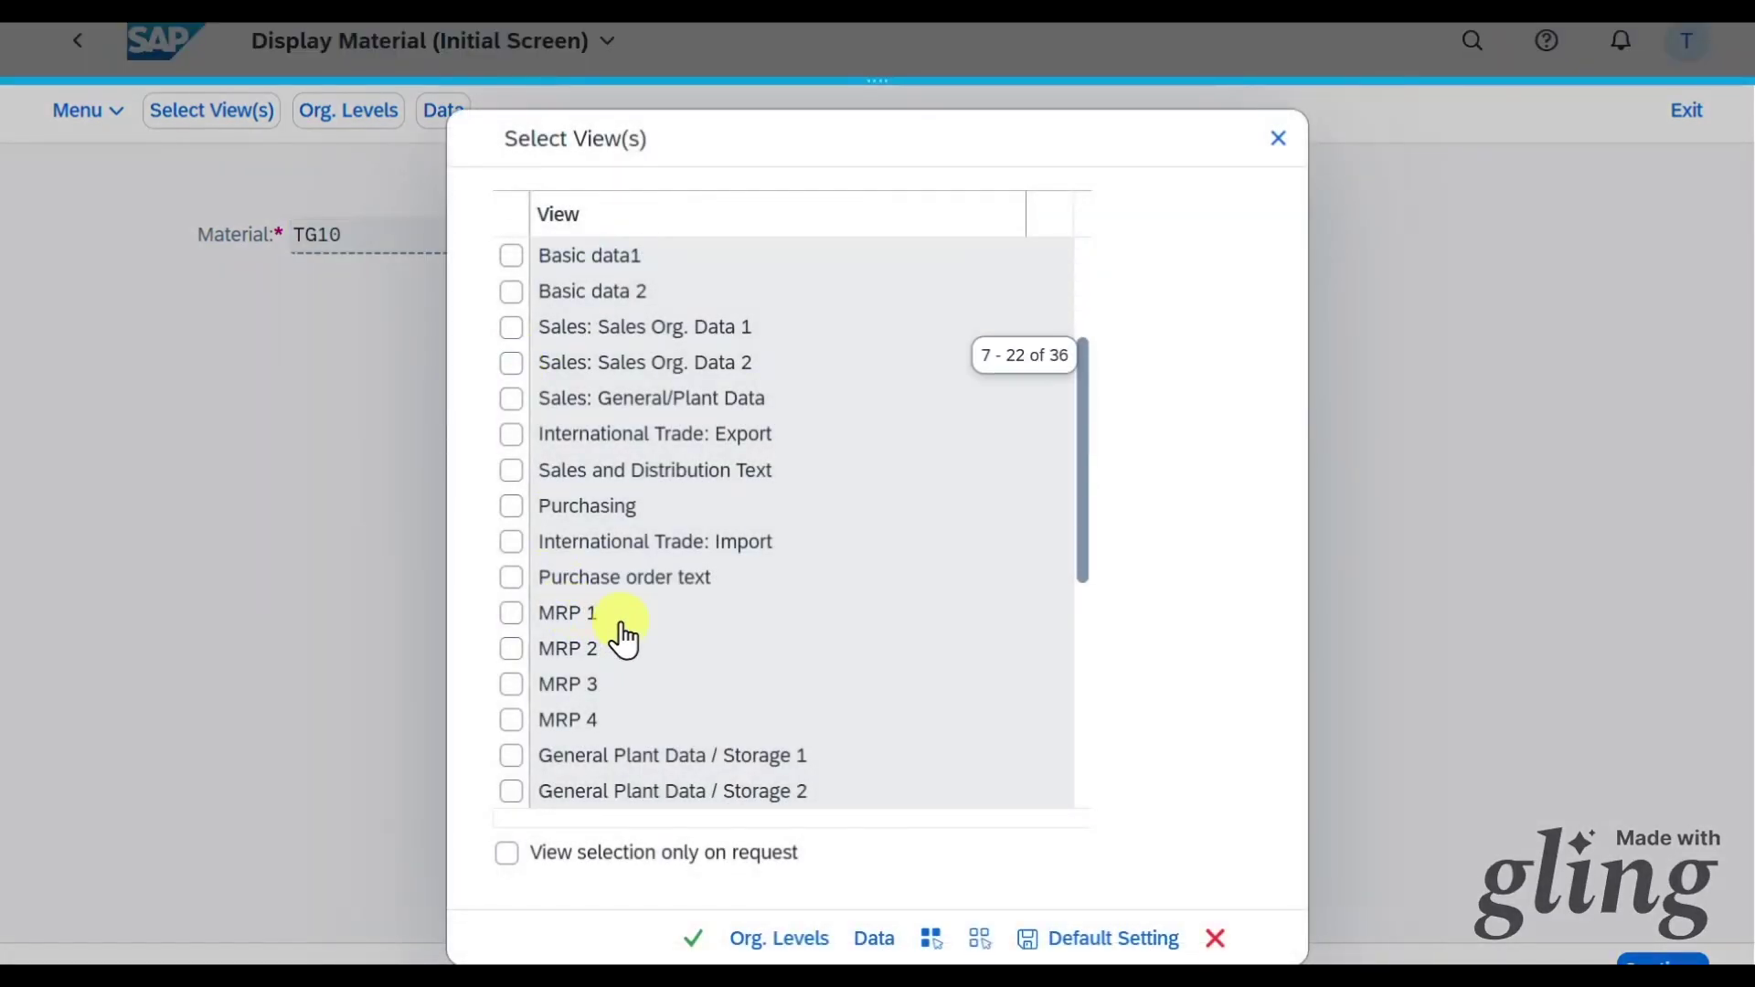
click(511, 649)
click(692, 930)
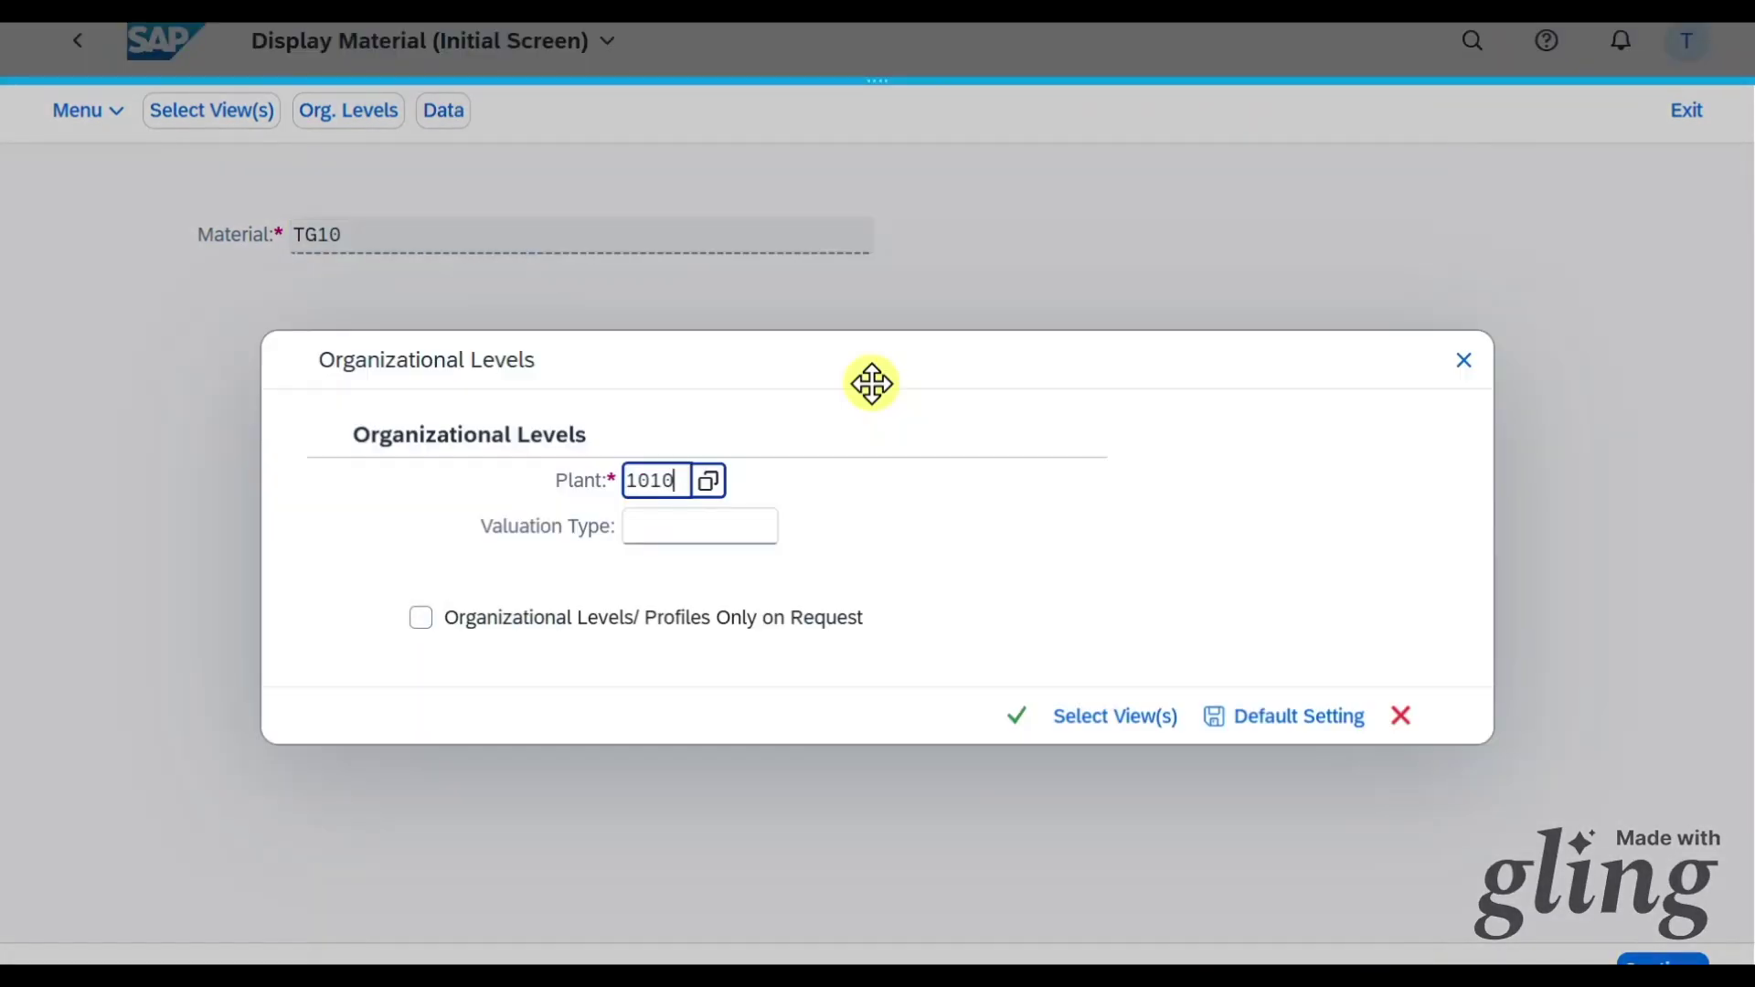
key(Return)
scroll(537, 627, down, 6)
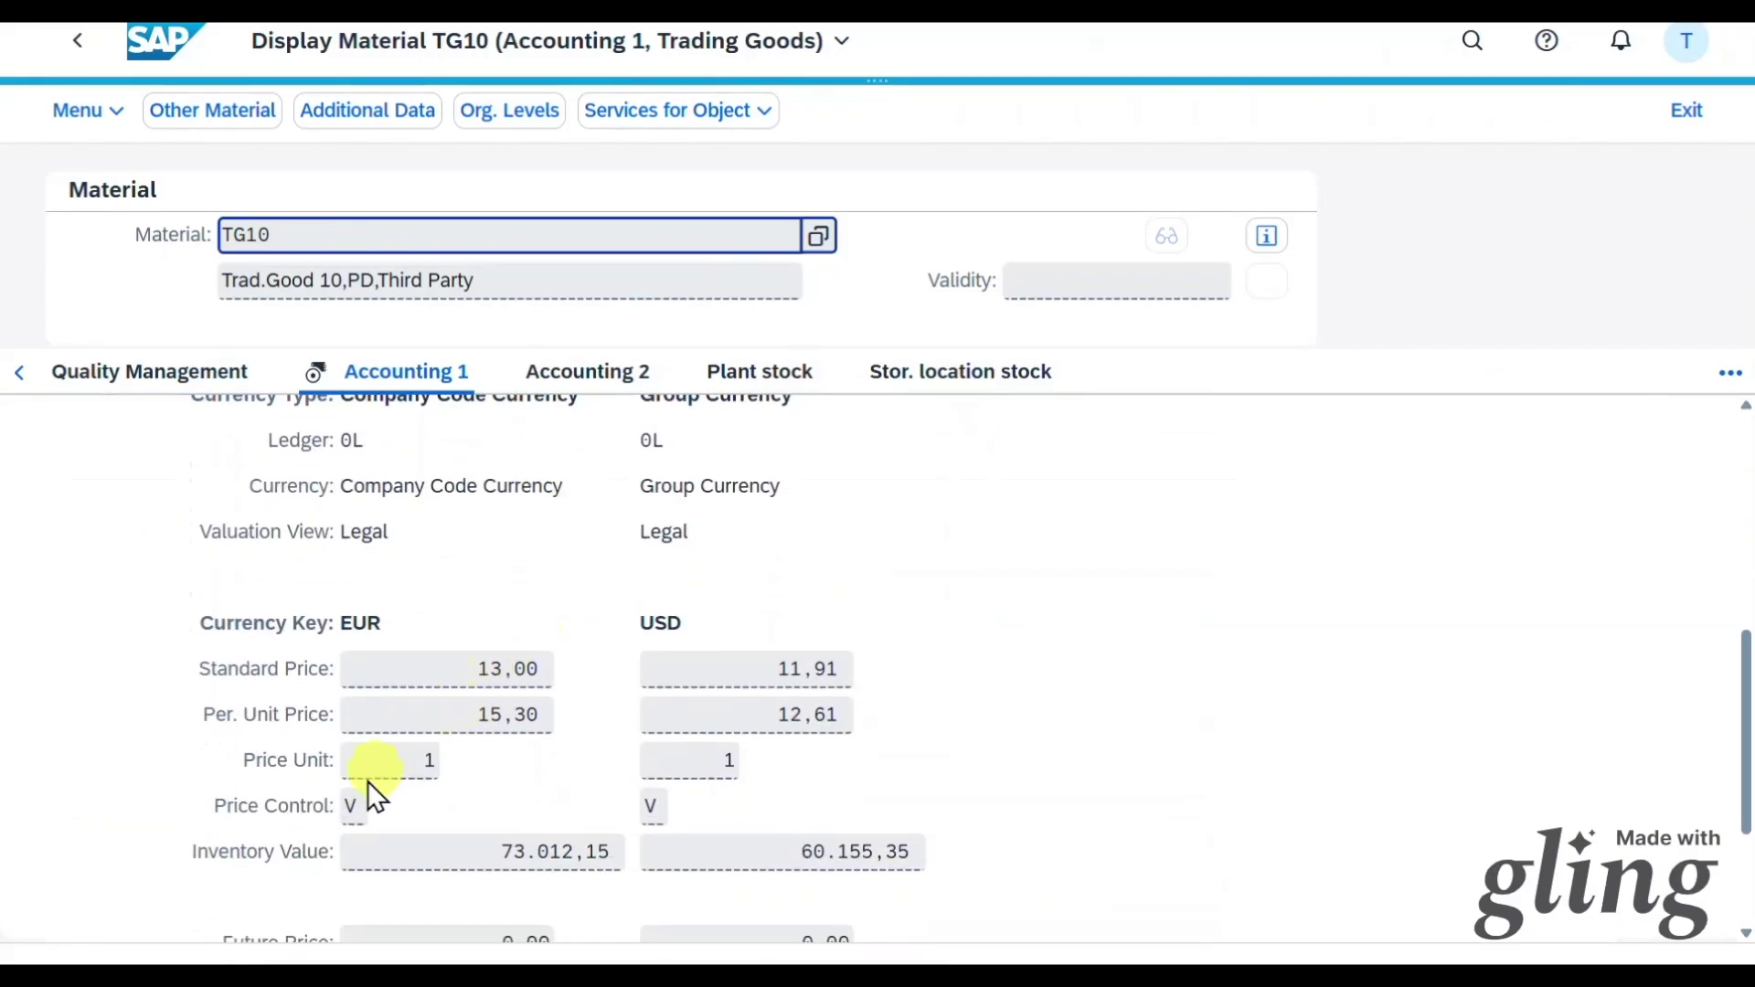
click(357, 805)
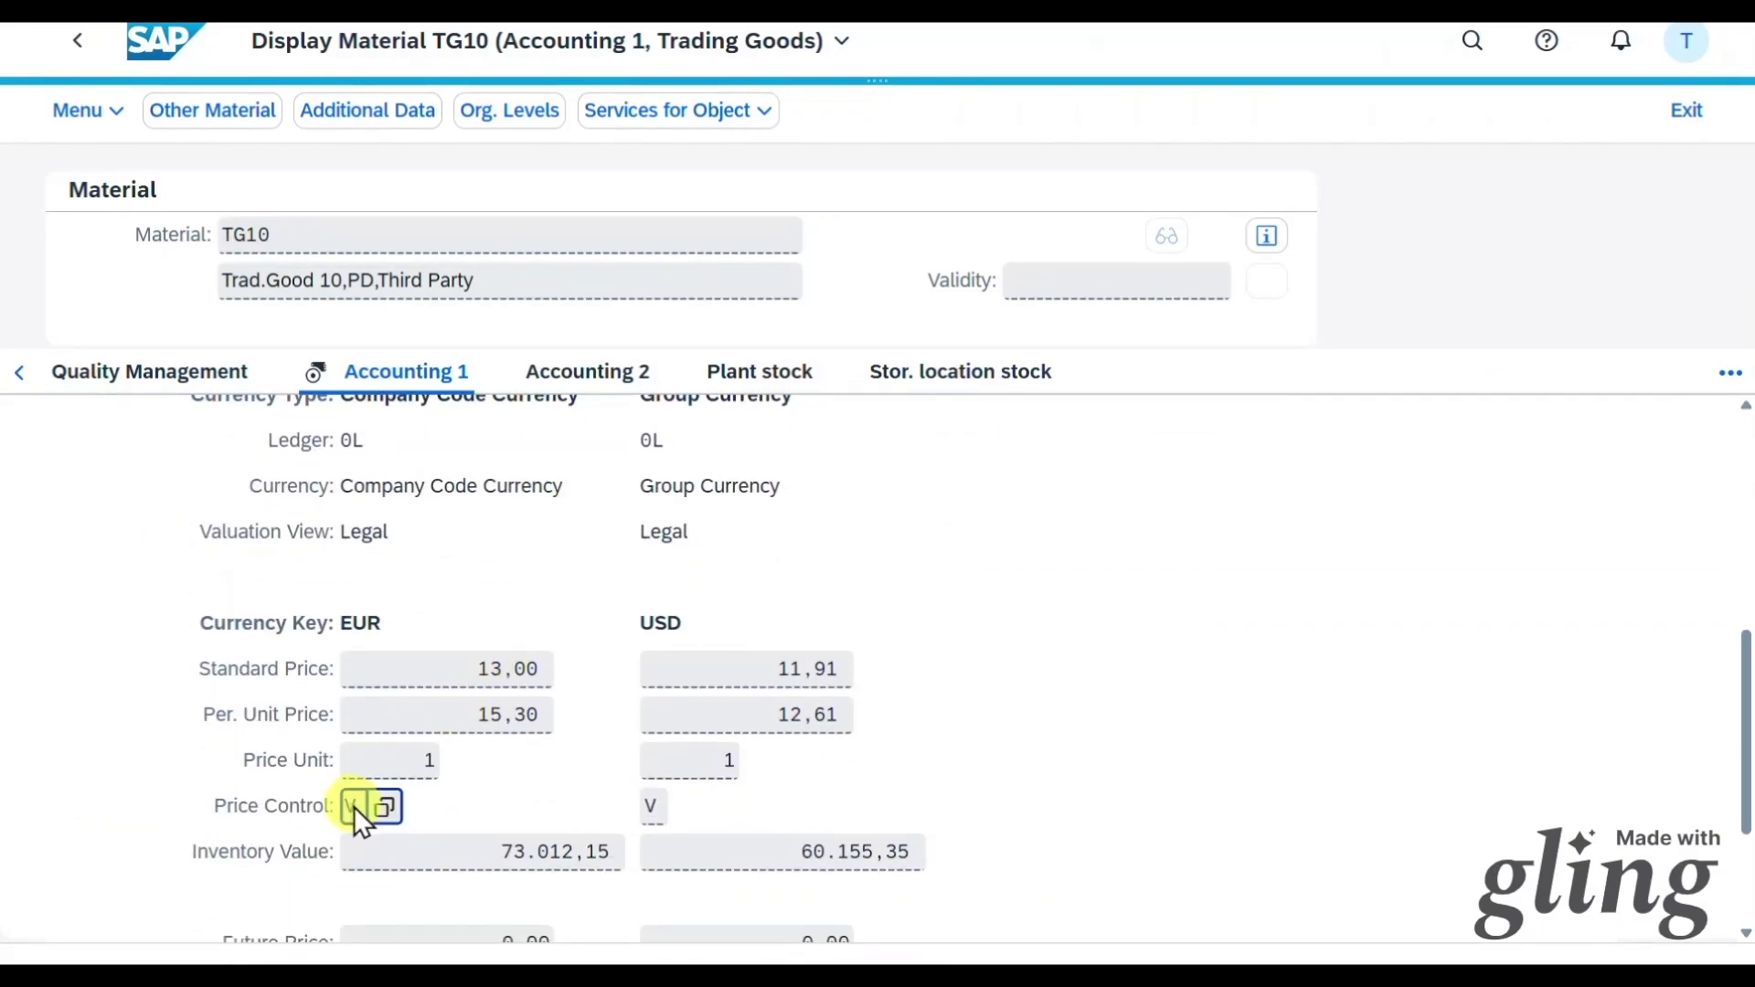
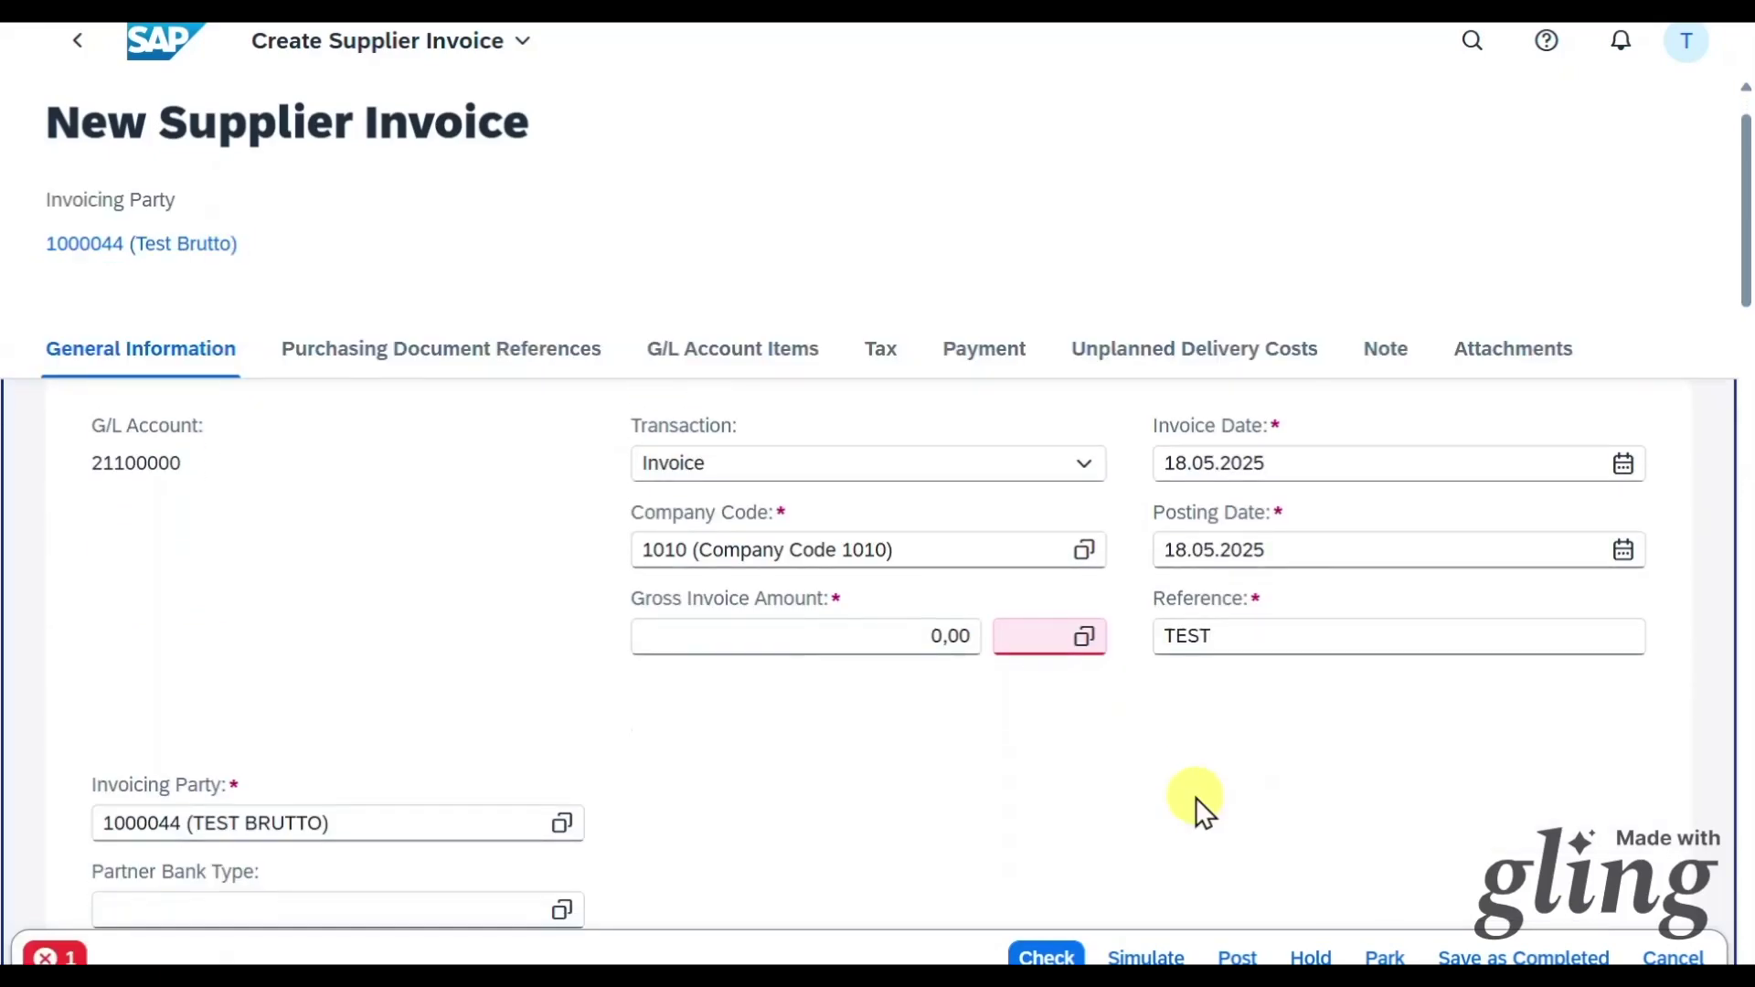
Expand the new supplier invoice's details and set its document type to RN (Invoice - Net).
click(1599, 900)
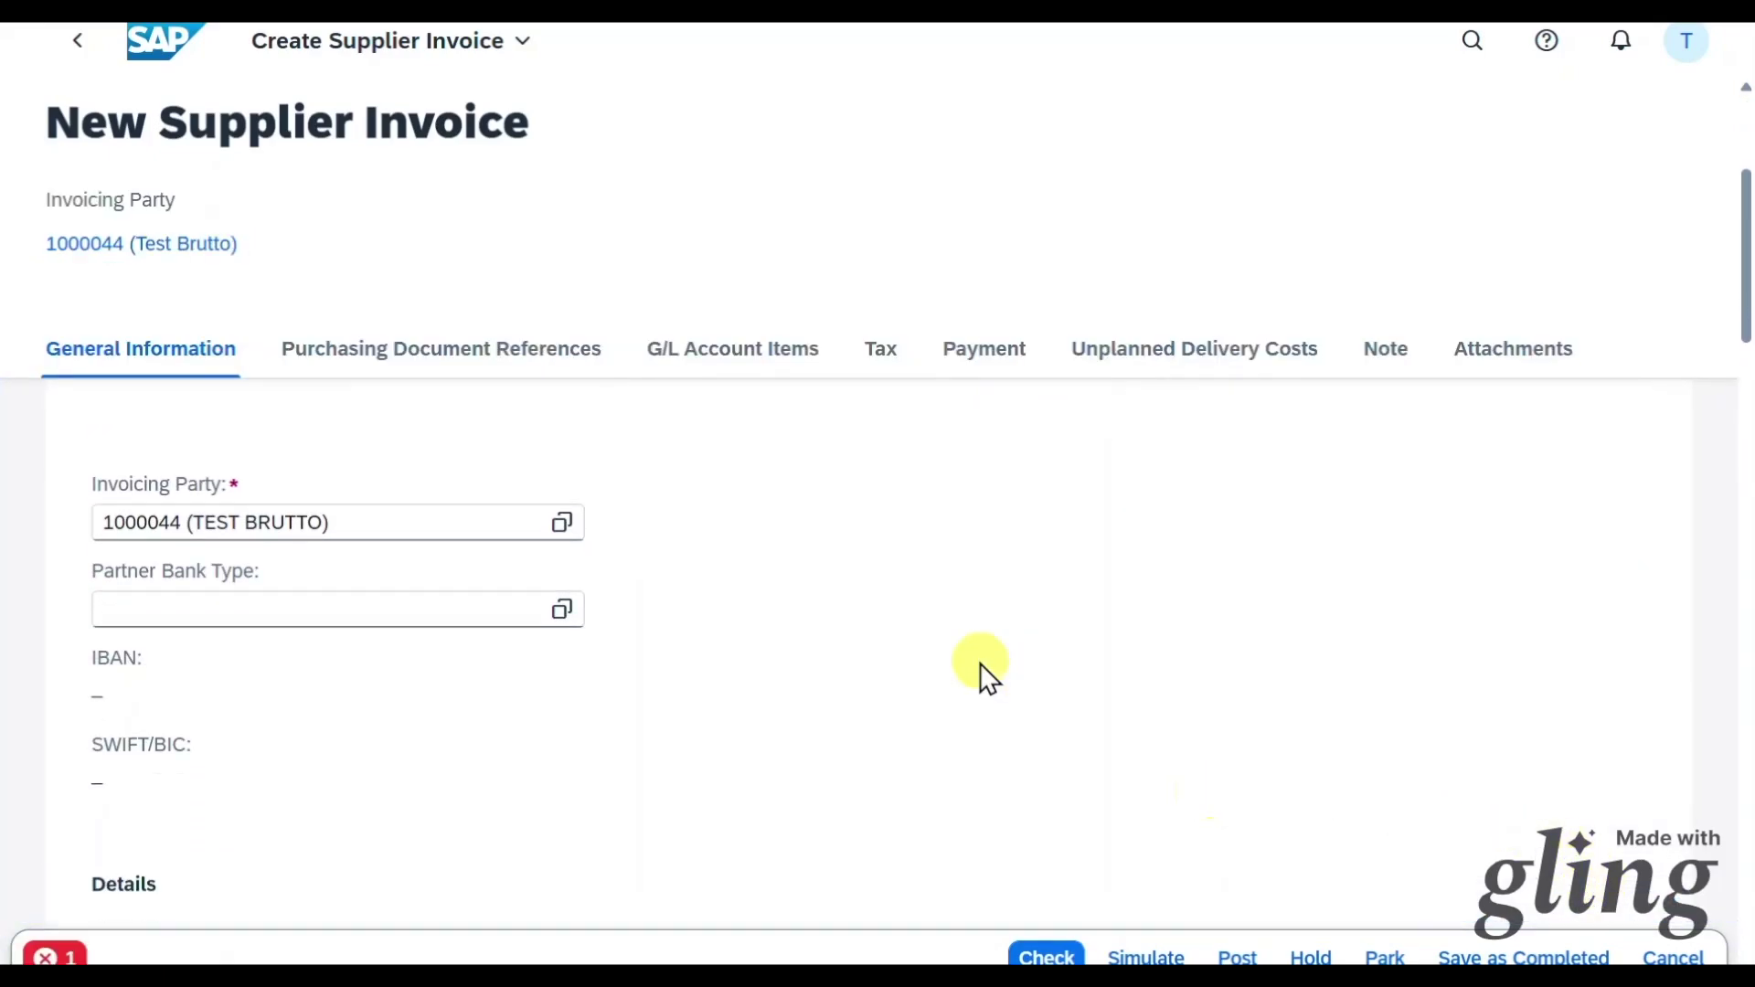
scroll(979, 673, down, 3)
click(375, 787)
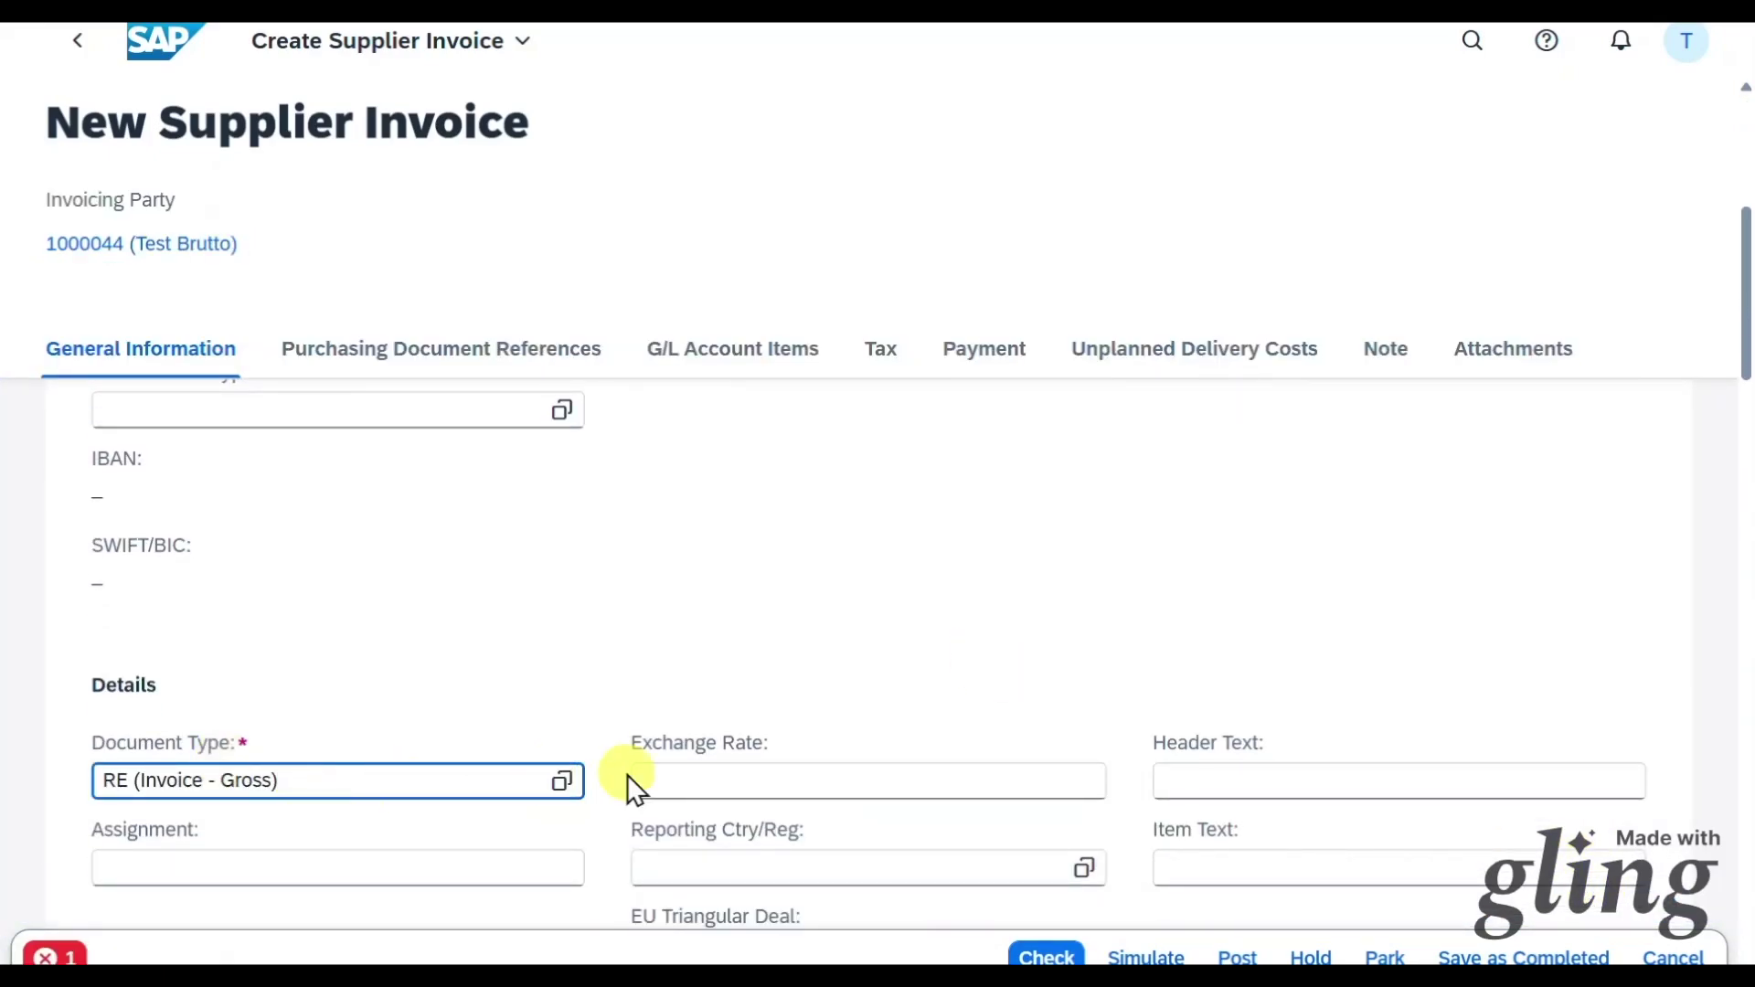
click(561, 780)
scroll(571, 610, down, 4)
scroll(574, 612, down, 5)
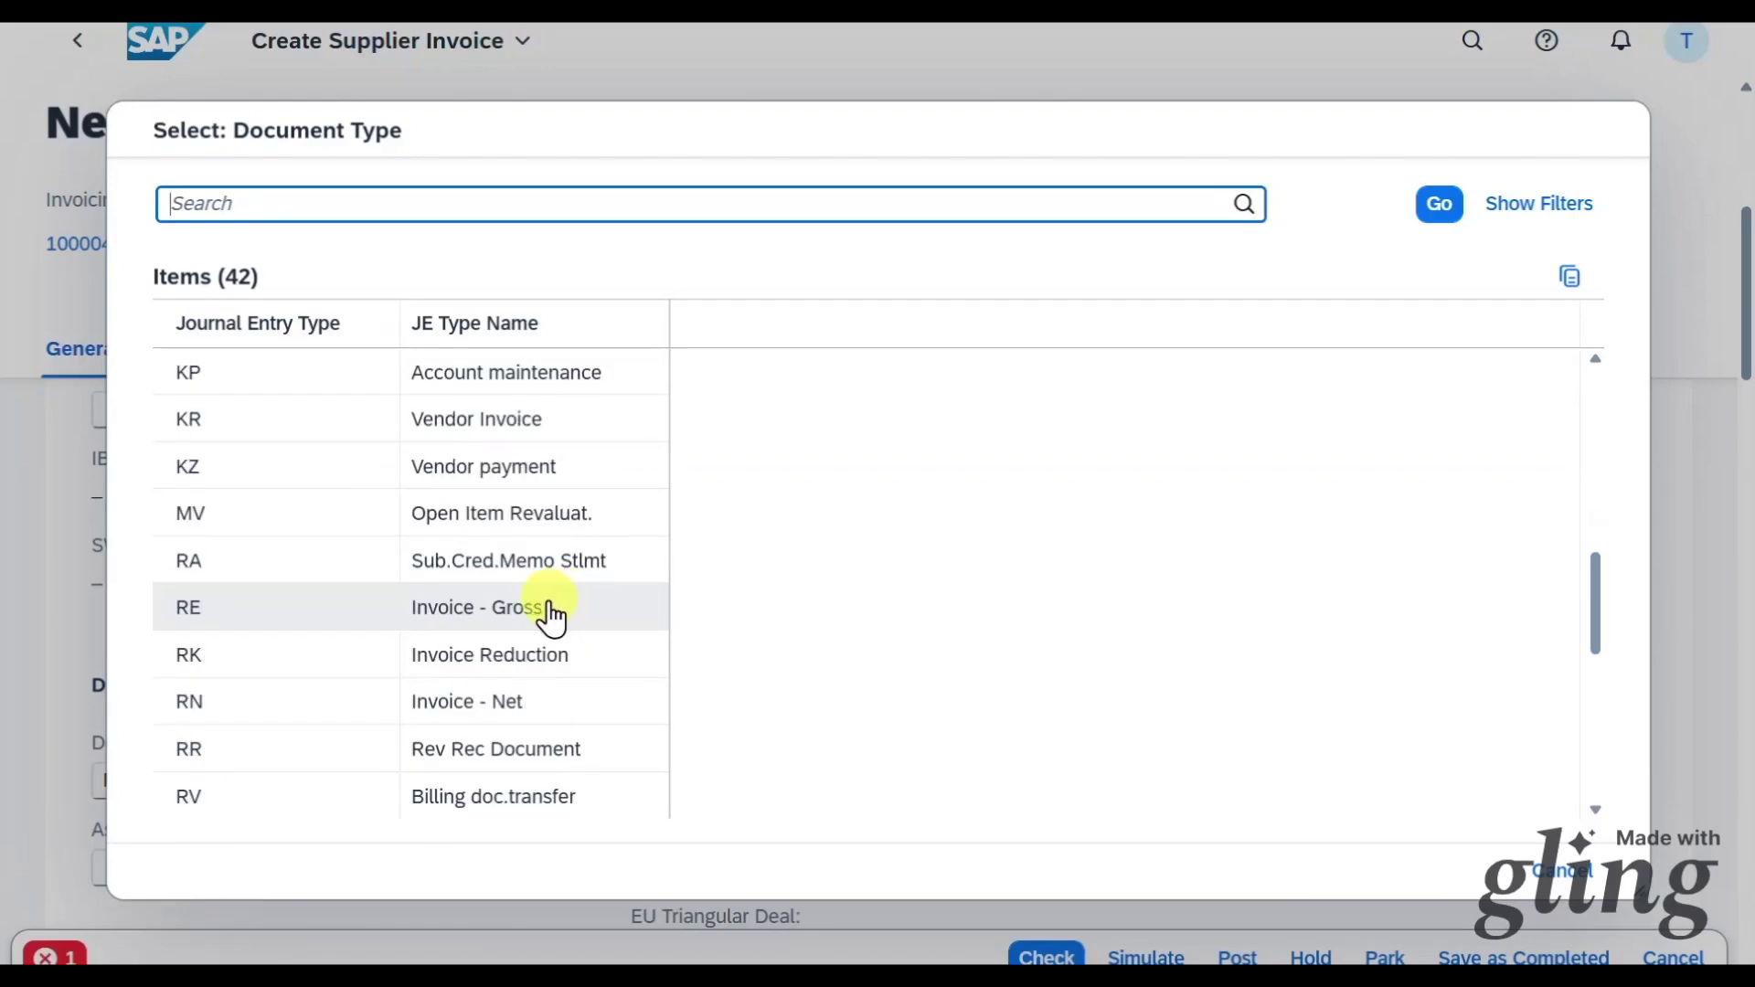
click(465, 704)
Reference the copied purchase order in the supplier invoice and set the gross invoice amount to 17,85 EUR.
scroll(868, 706, down, 5)
click(862, 621)
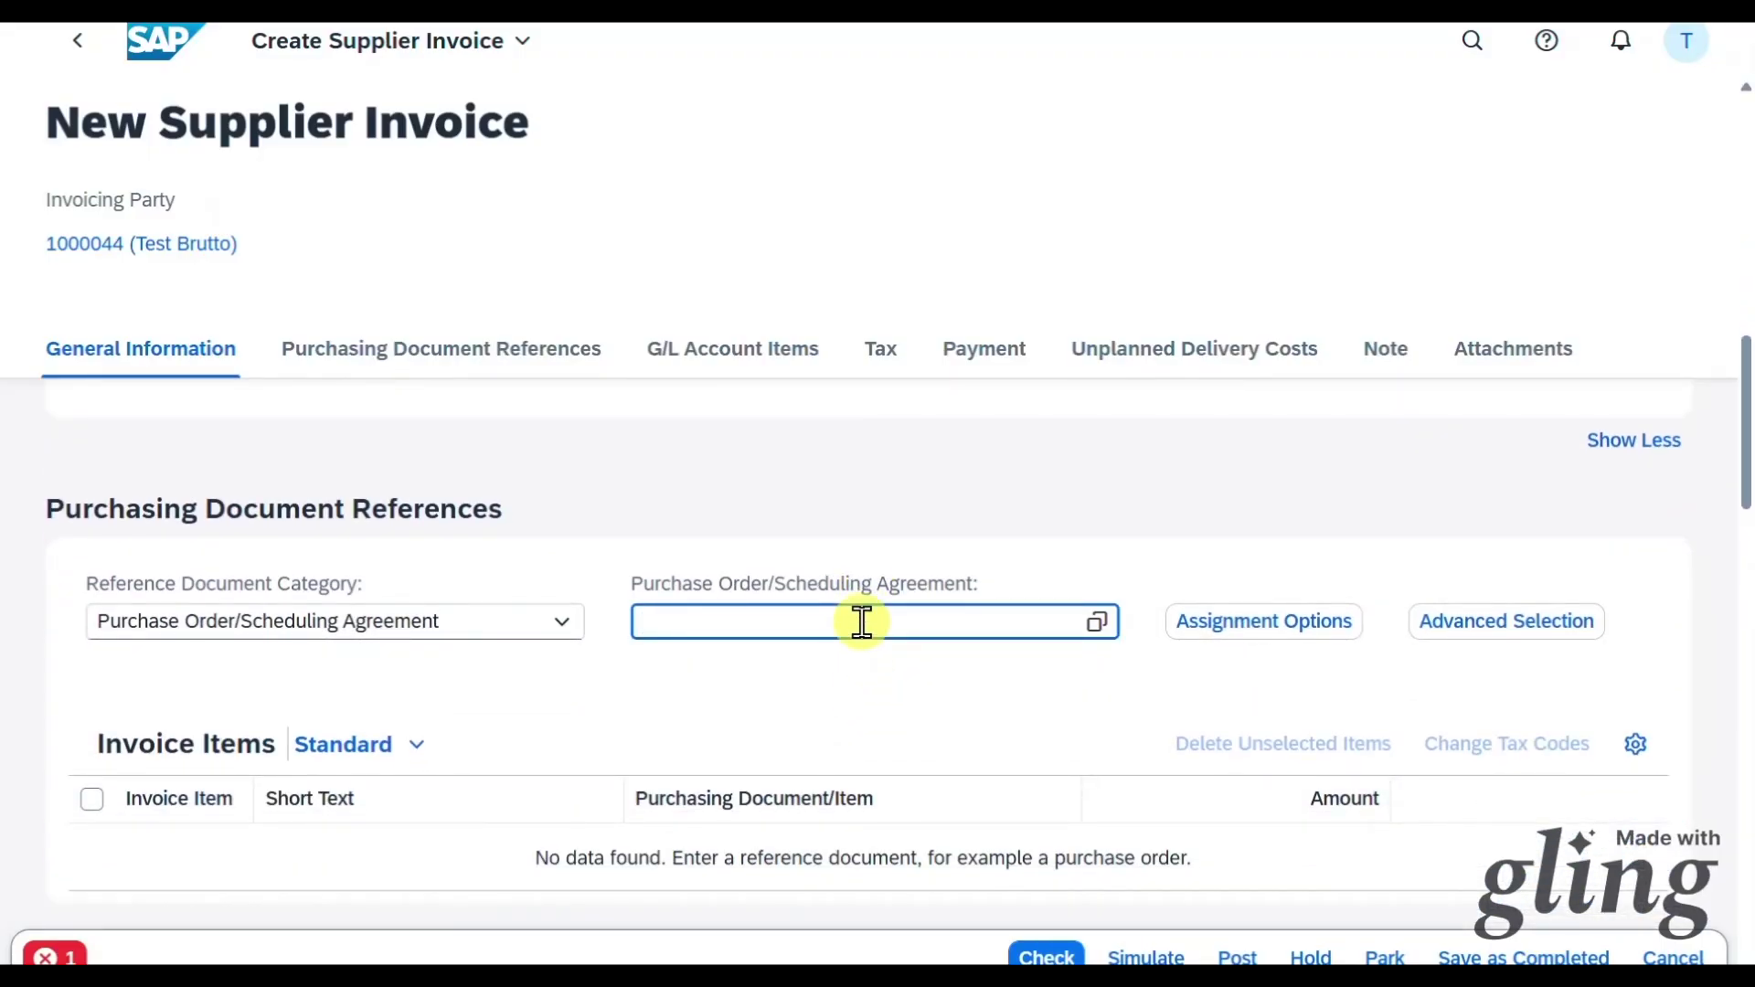
key(super+v)
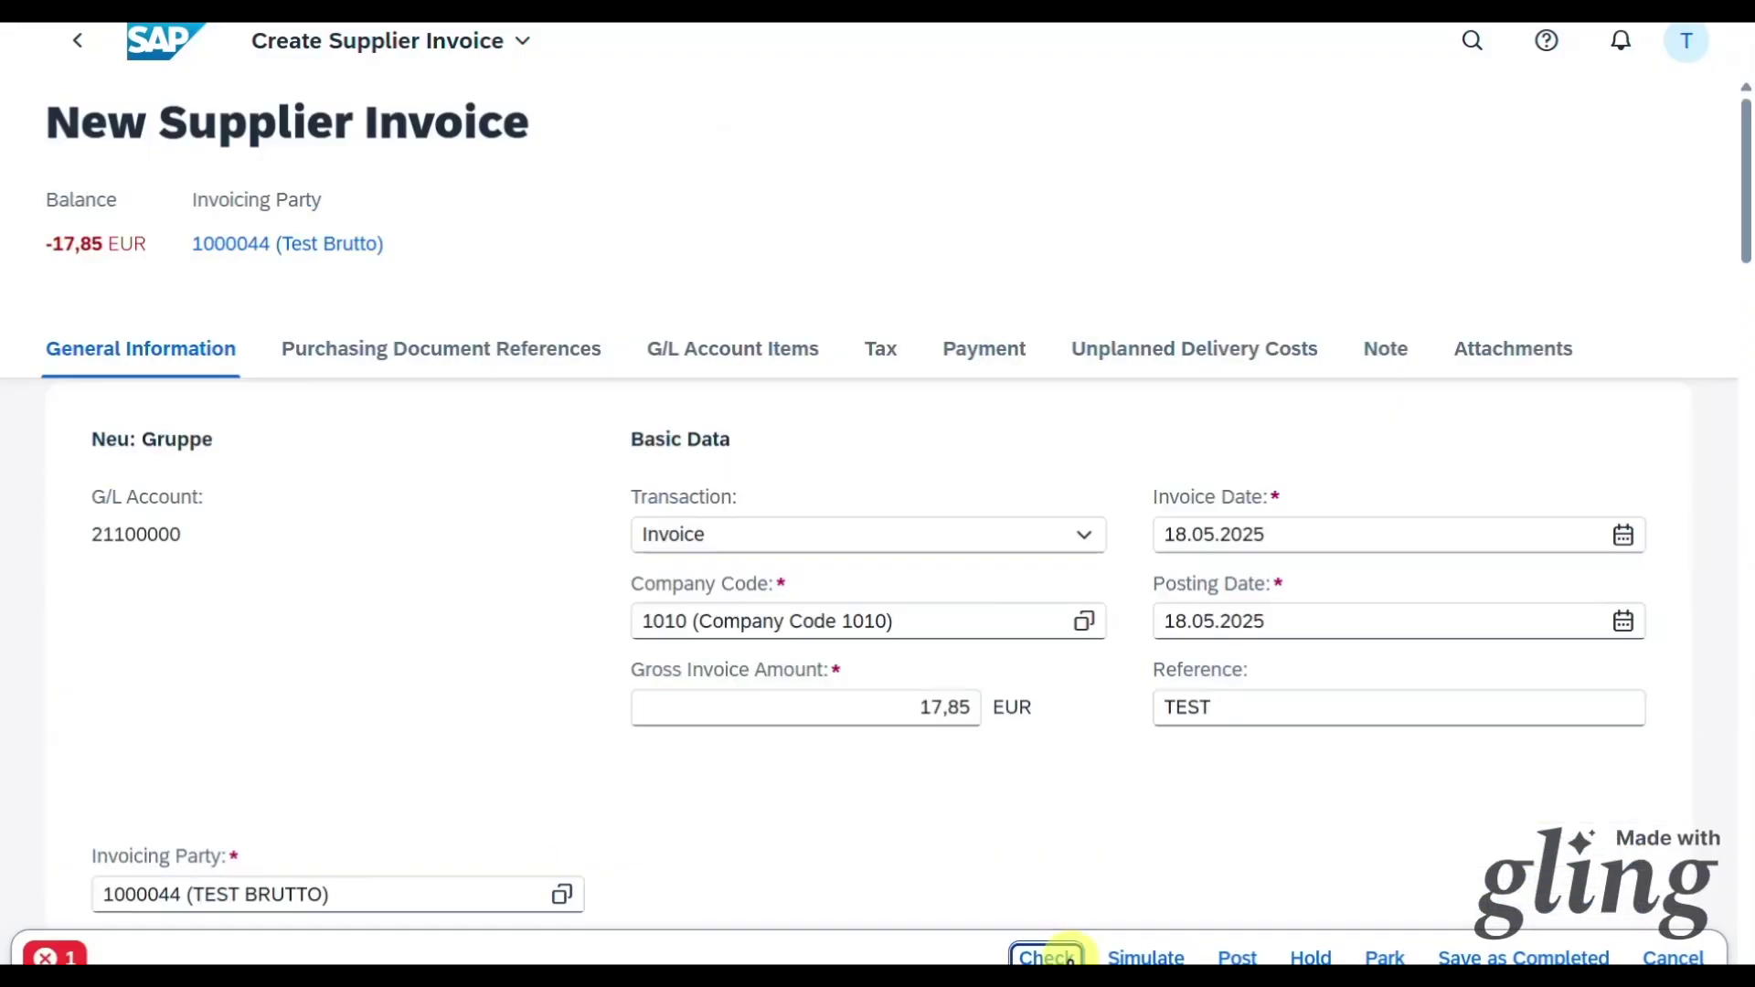
Check the supplier invoice, review its payment terms and post it.
click(1060, 957)
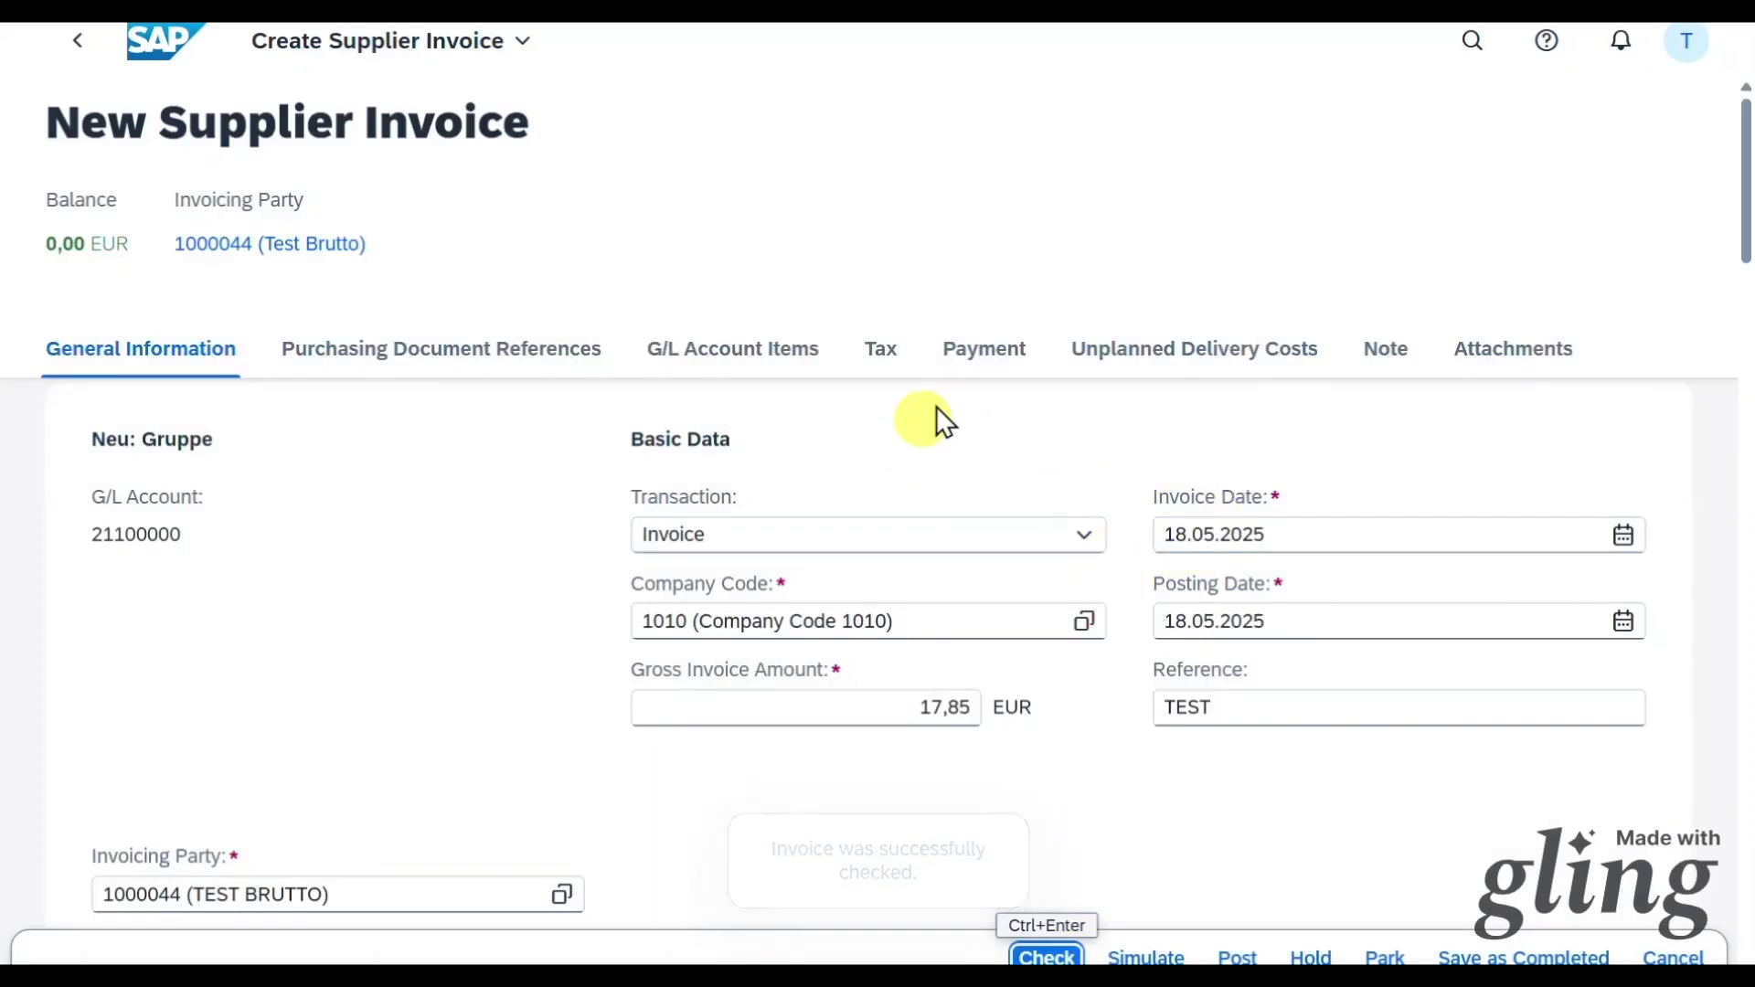
click(992, 366)
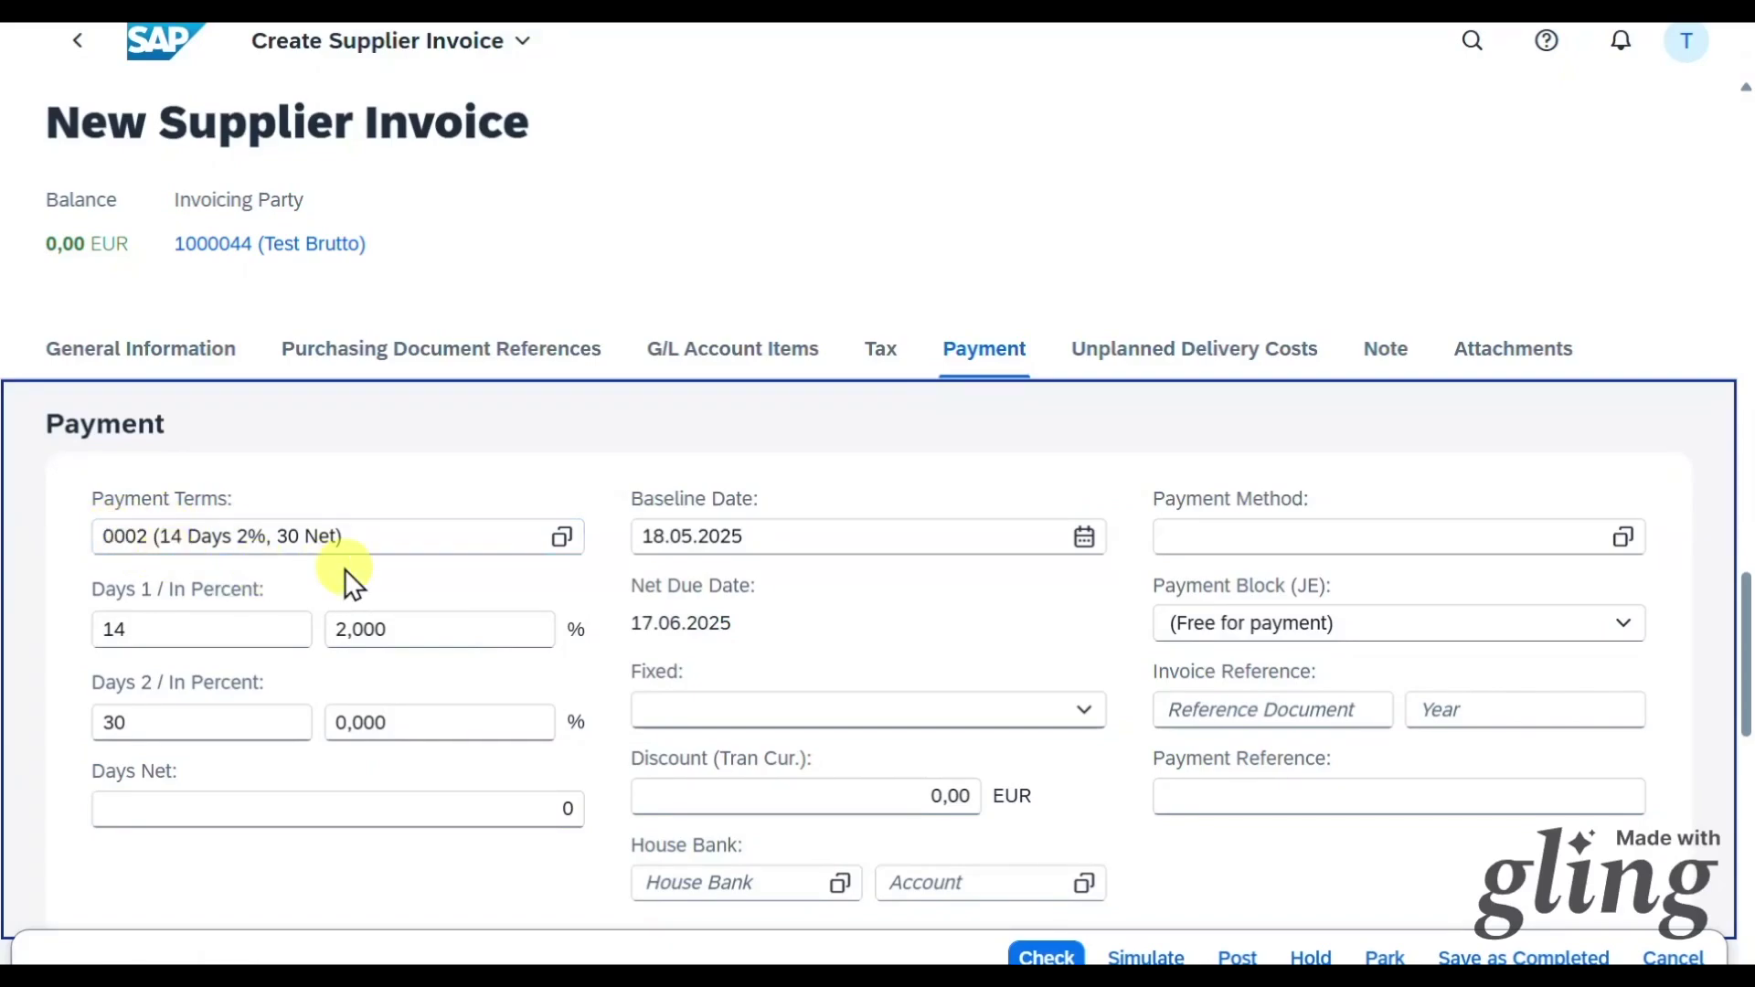
click(1236, 955)
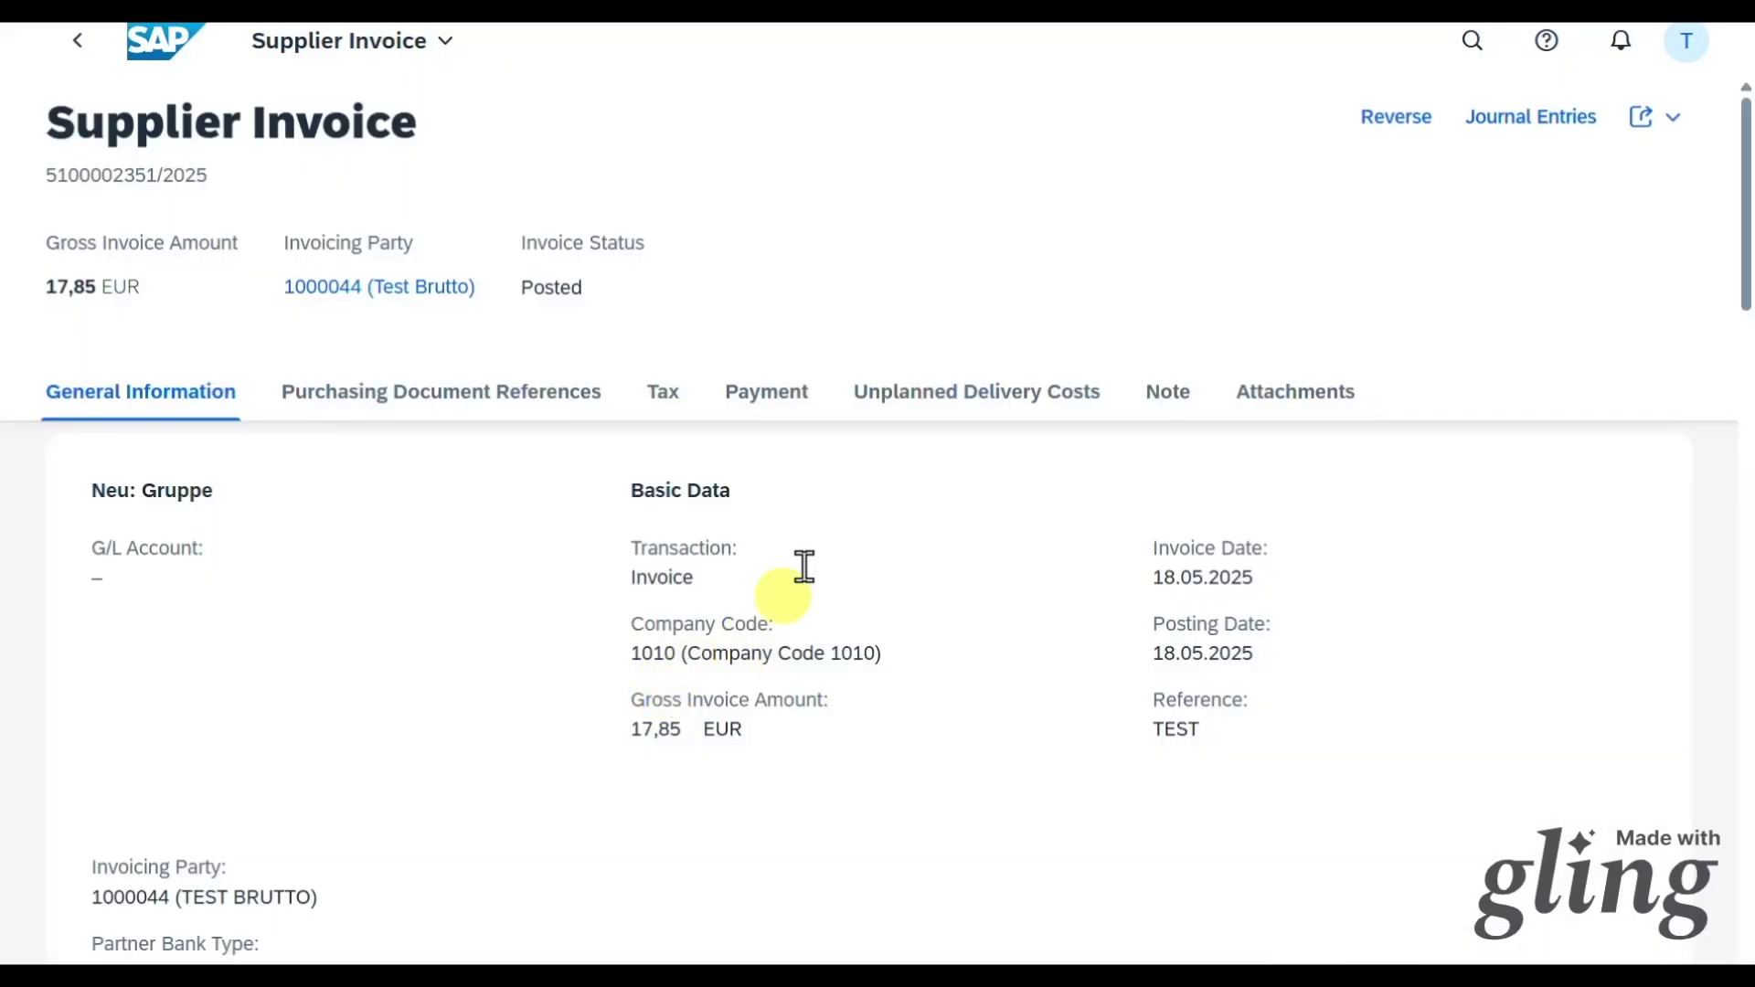
Open the posted invoice's journal entry from its process flow in Manage Journal Entries - New version (recommended).
click(1561, 137)
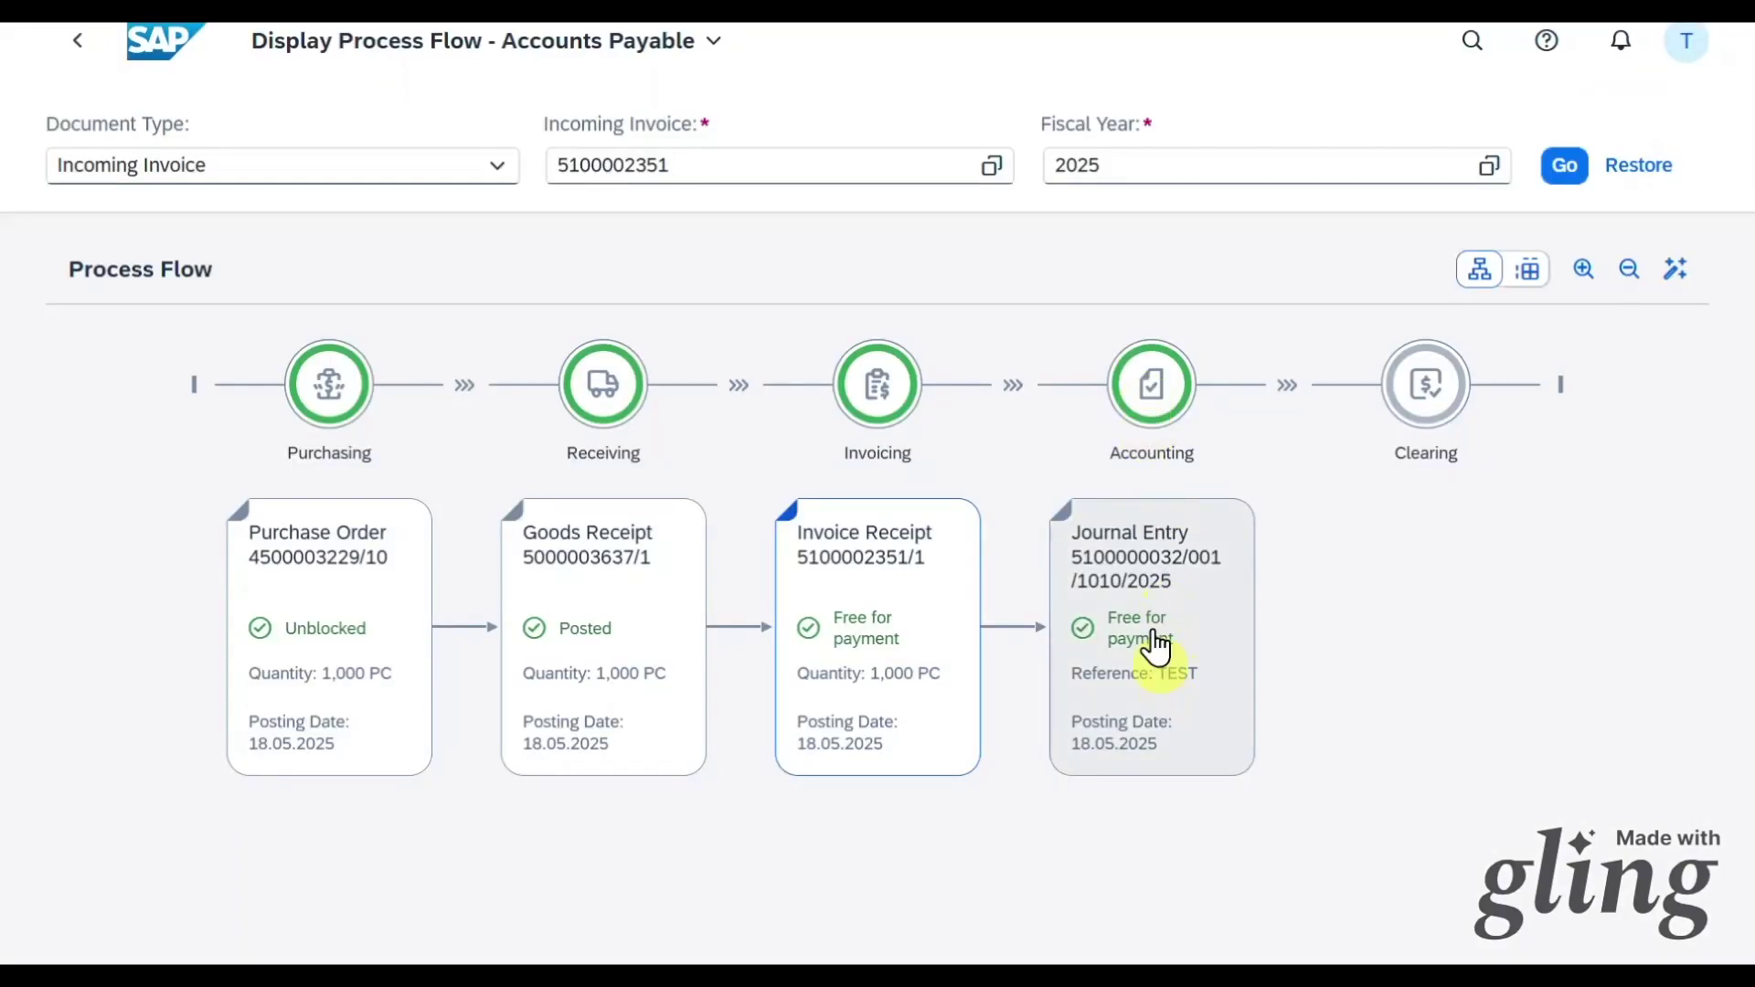
click(1163, 681)
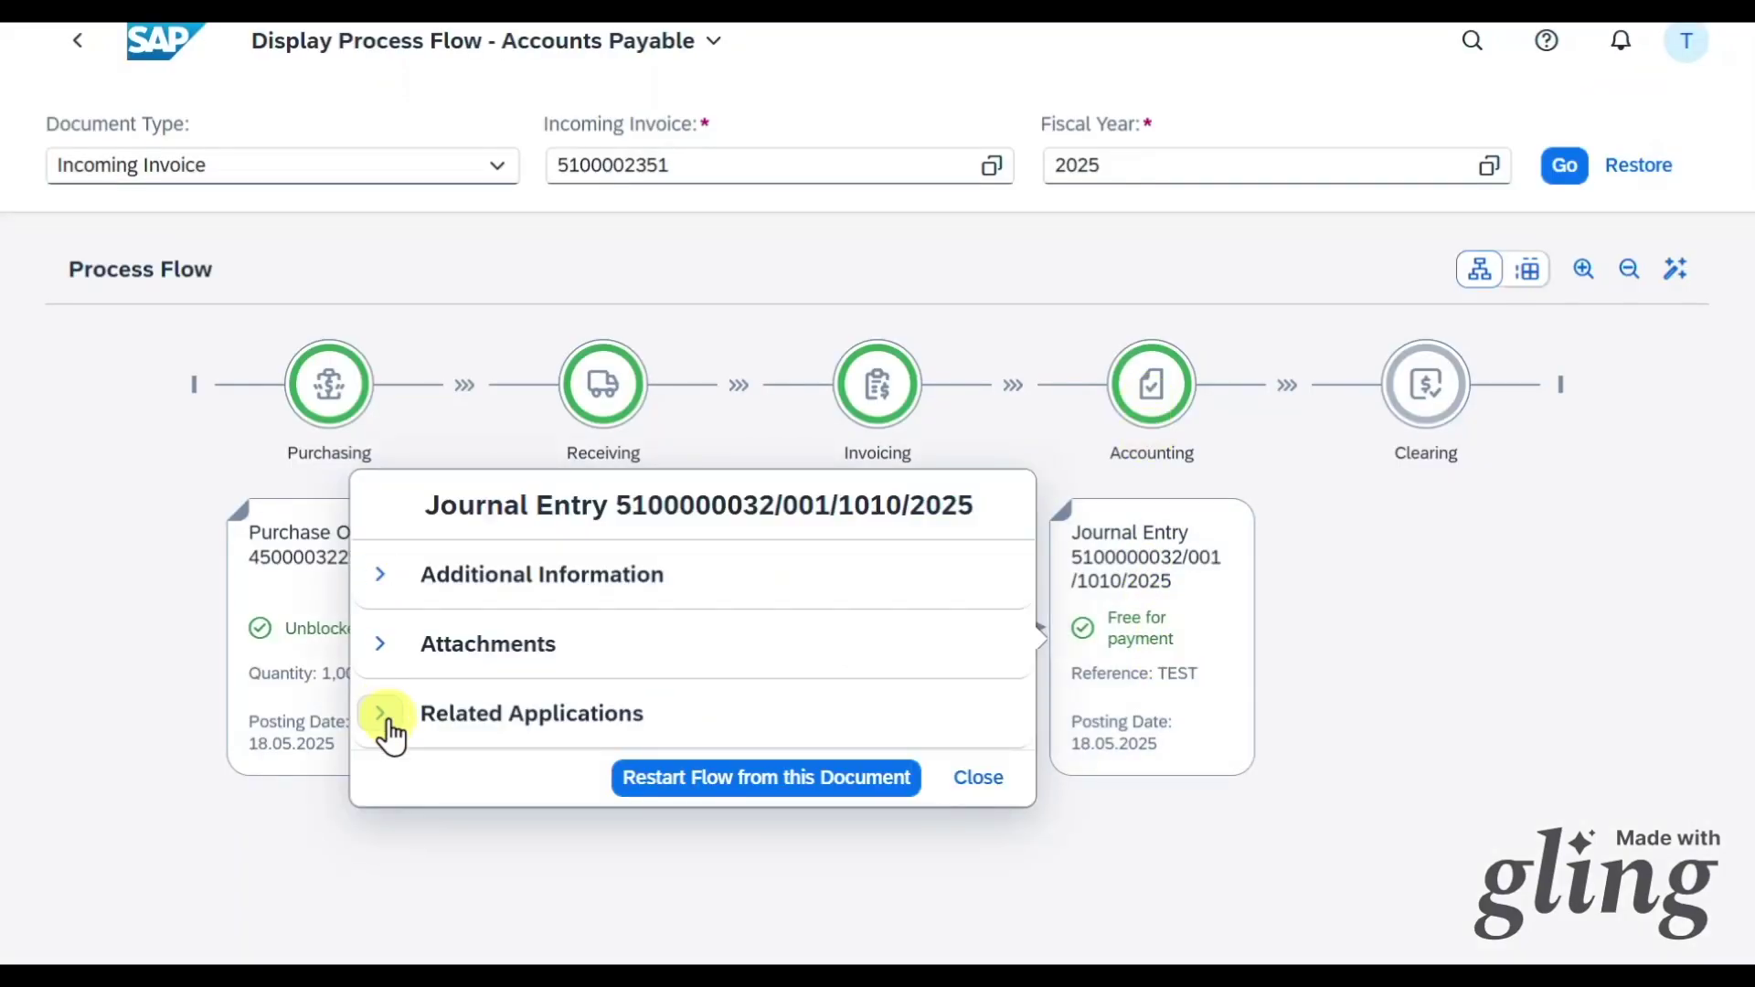
click(382, 714)
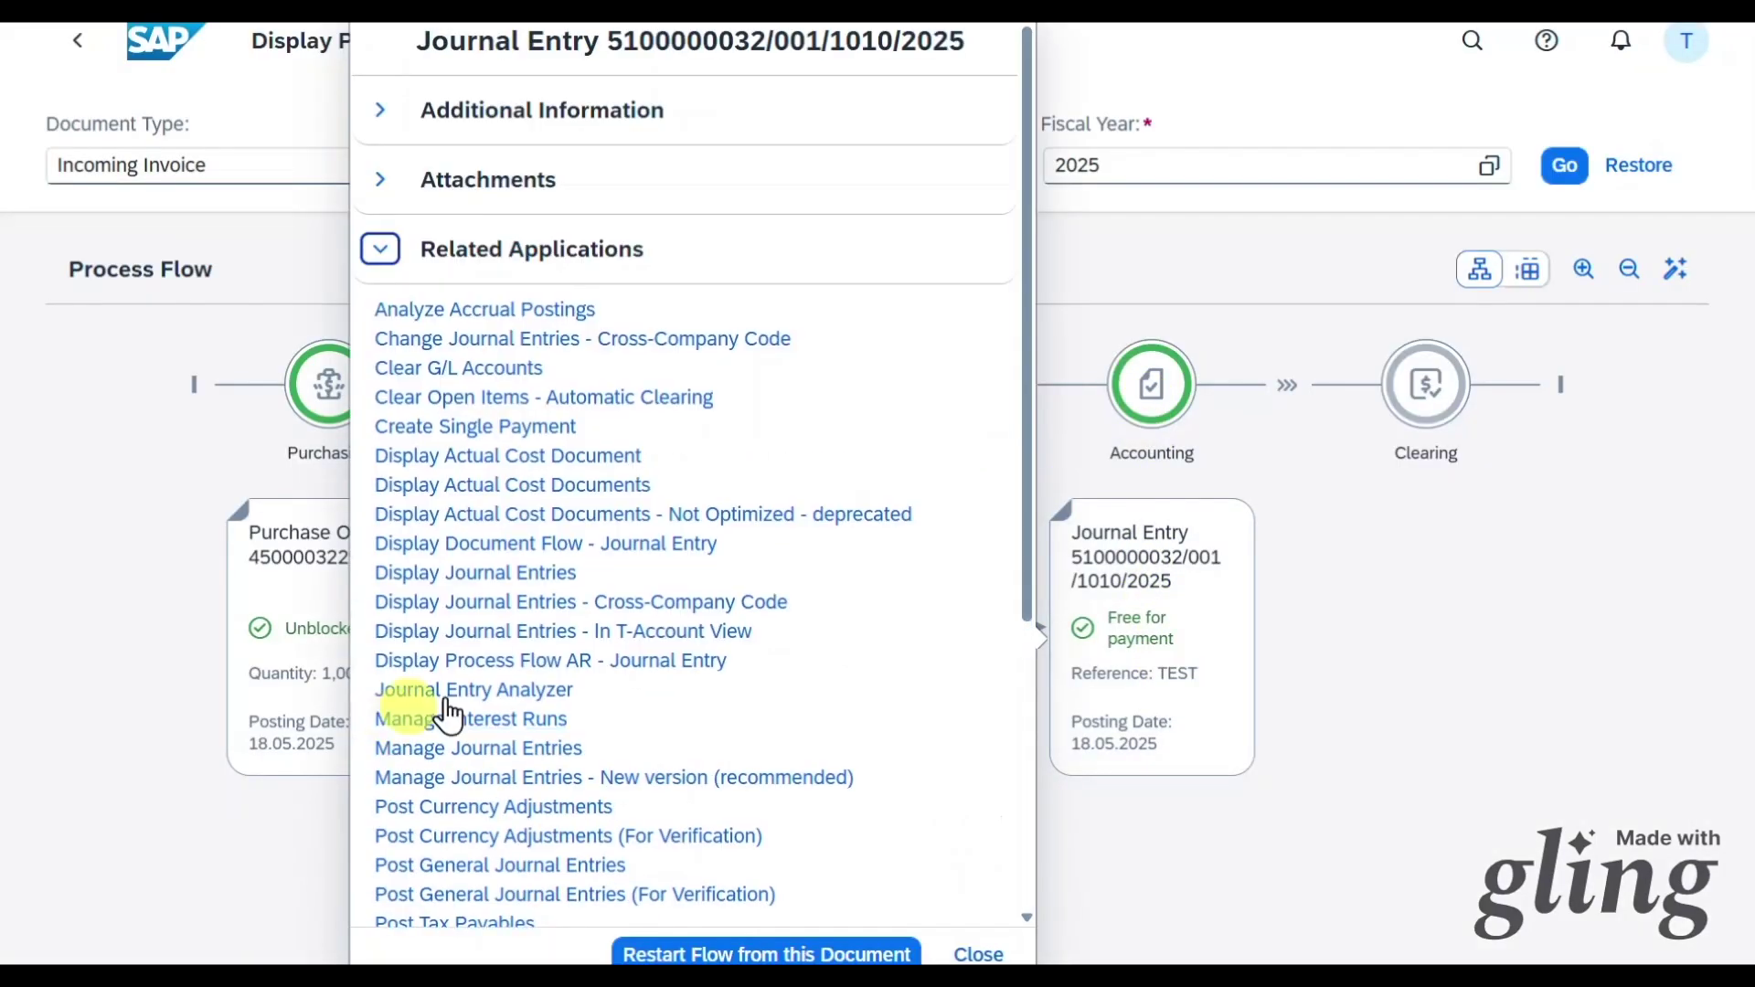
click(585, 779)
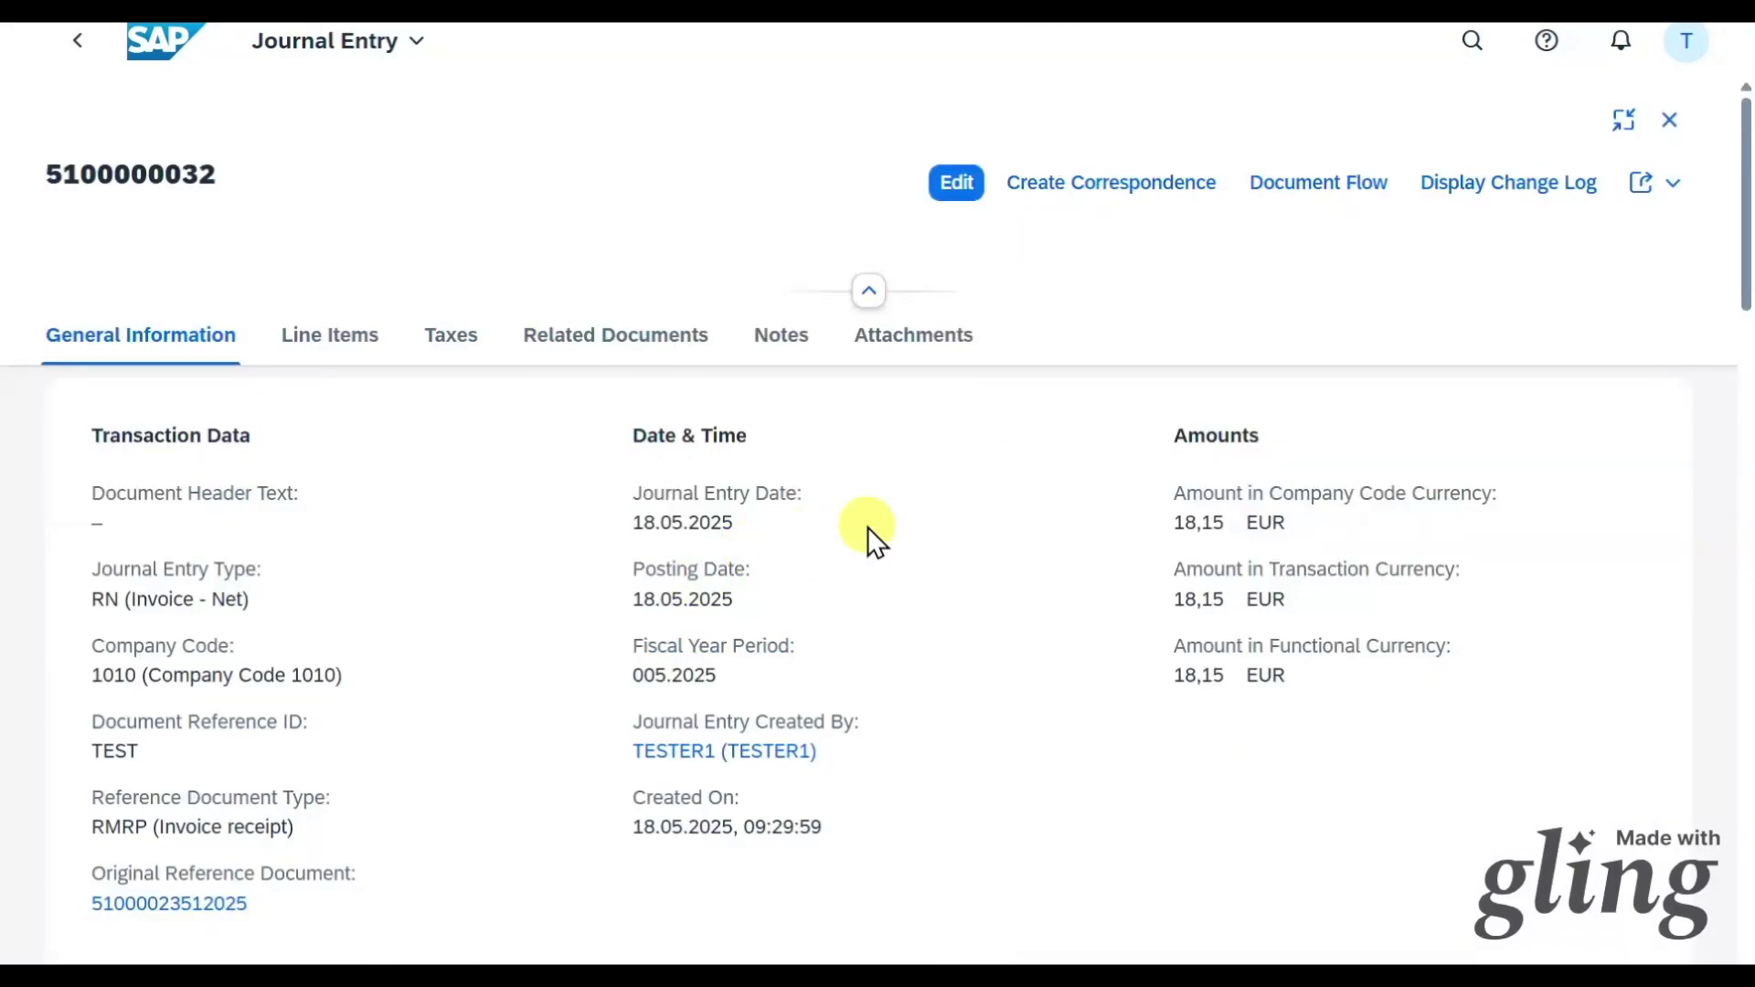
Examine the journal entry's line items, especially the discount clearing and GR/IR debit amounts.
scroll(868, 527, down, 10)
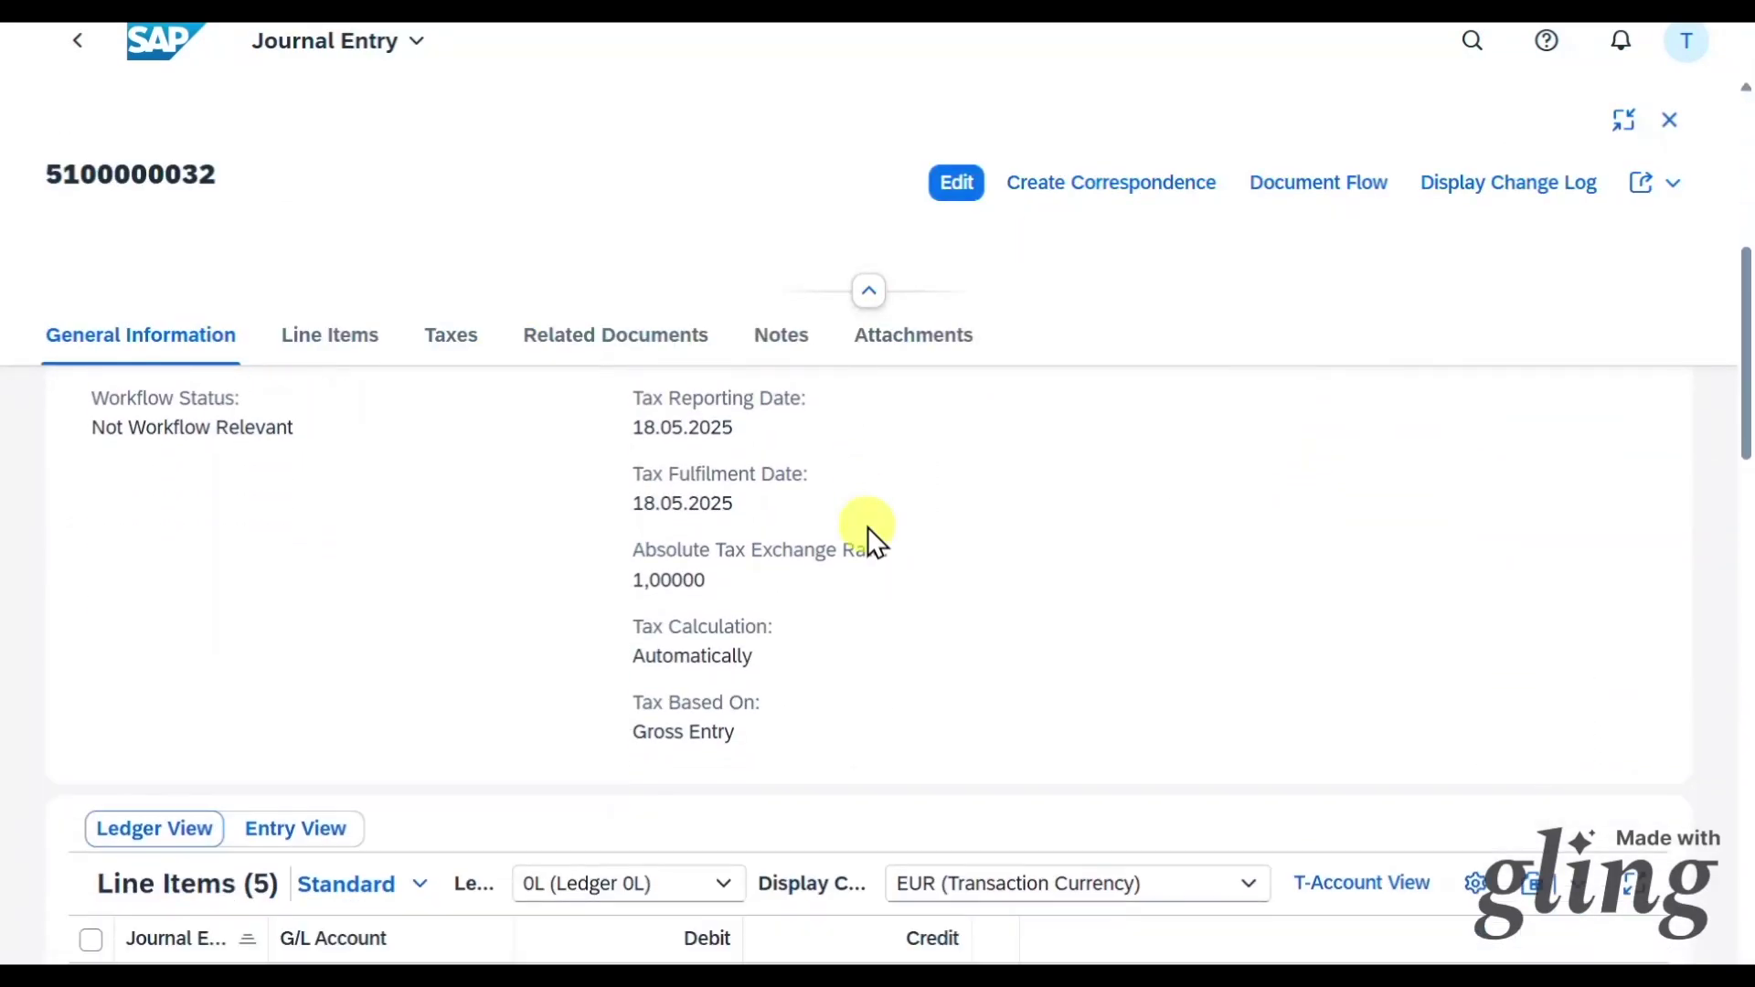
drag(509, 548, 612, 627)
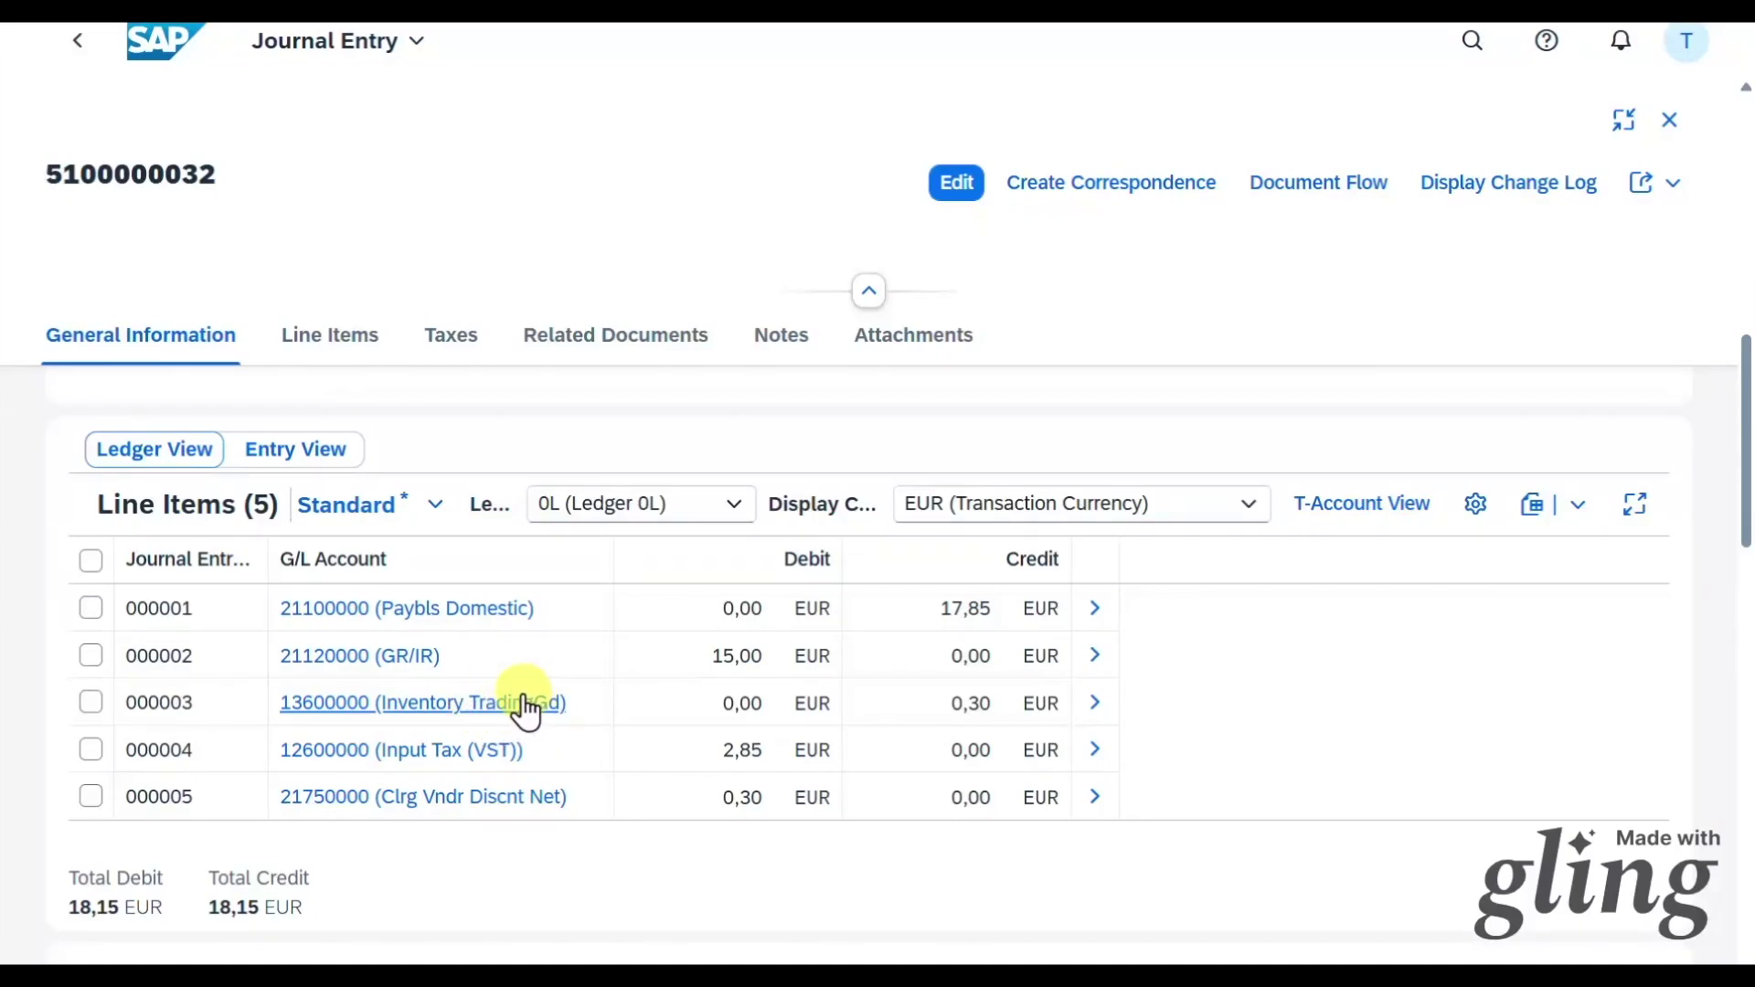
drag(723, 796, 772, 811)
drag(713, 655, 775, 675)
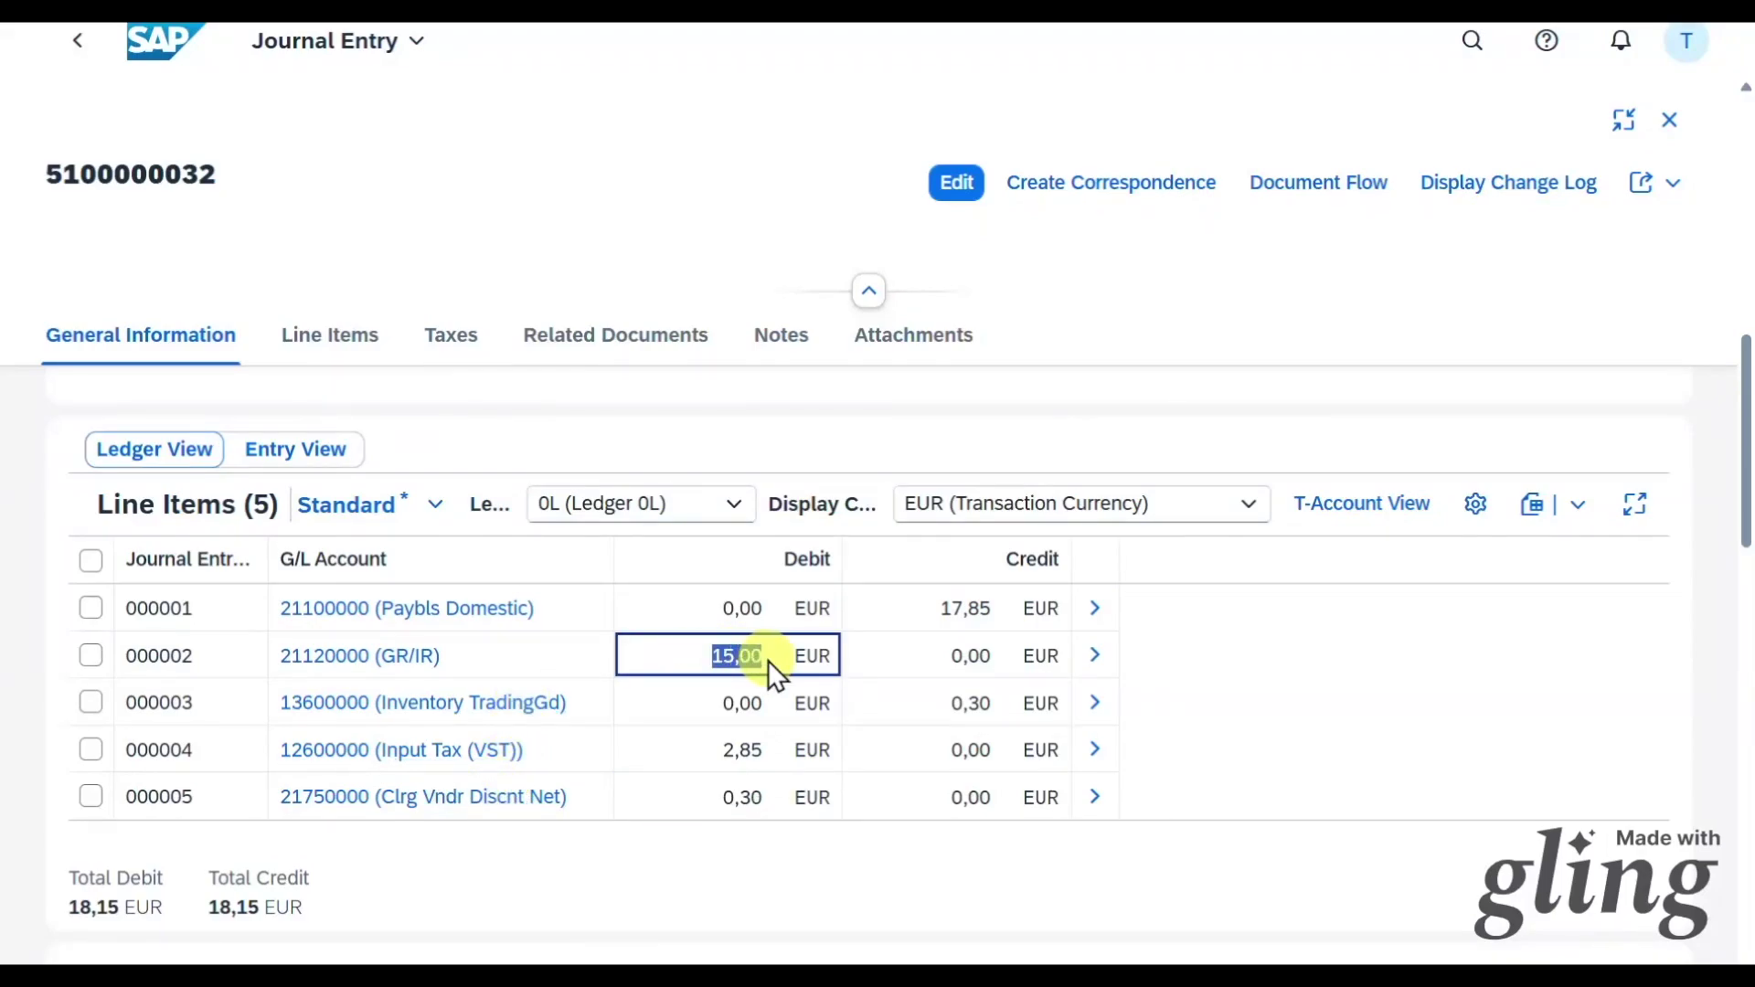
Compare the cash discount clearing account in the Notepad note's Net Method section with the journal entry's line items.
key(alt+Tab)
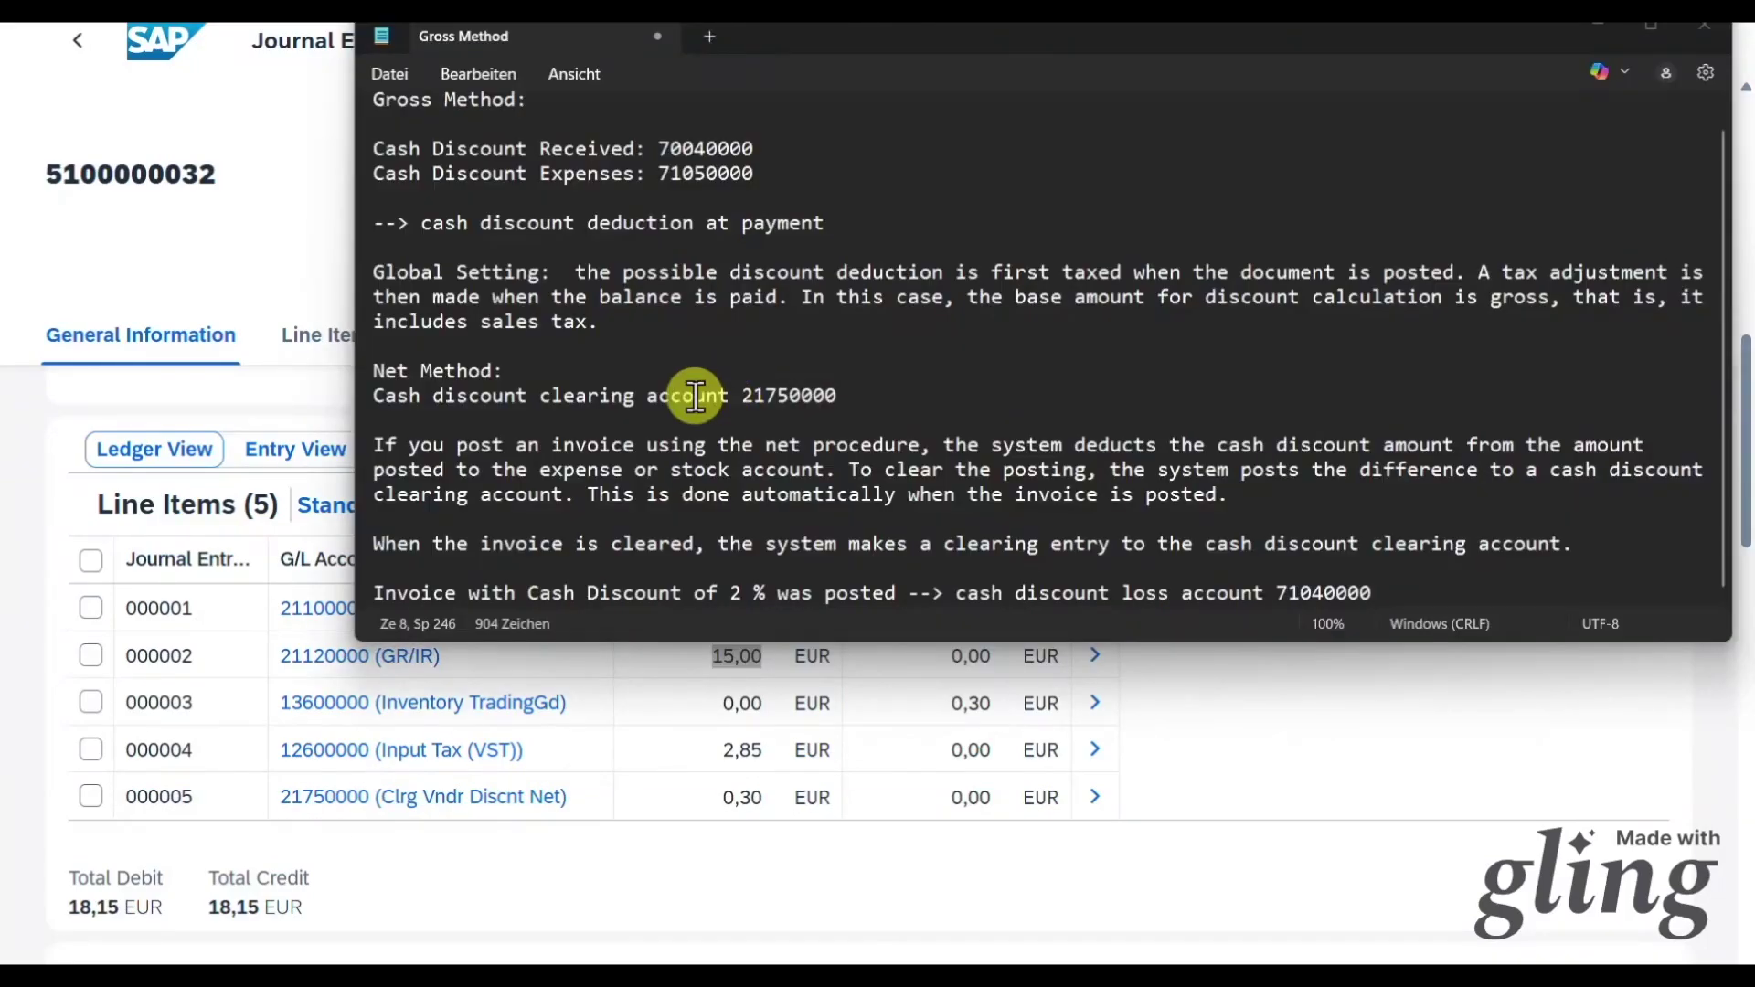
drag(370, 371, 503, 371)
double_click(788, 395)
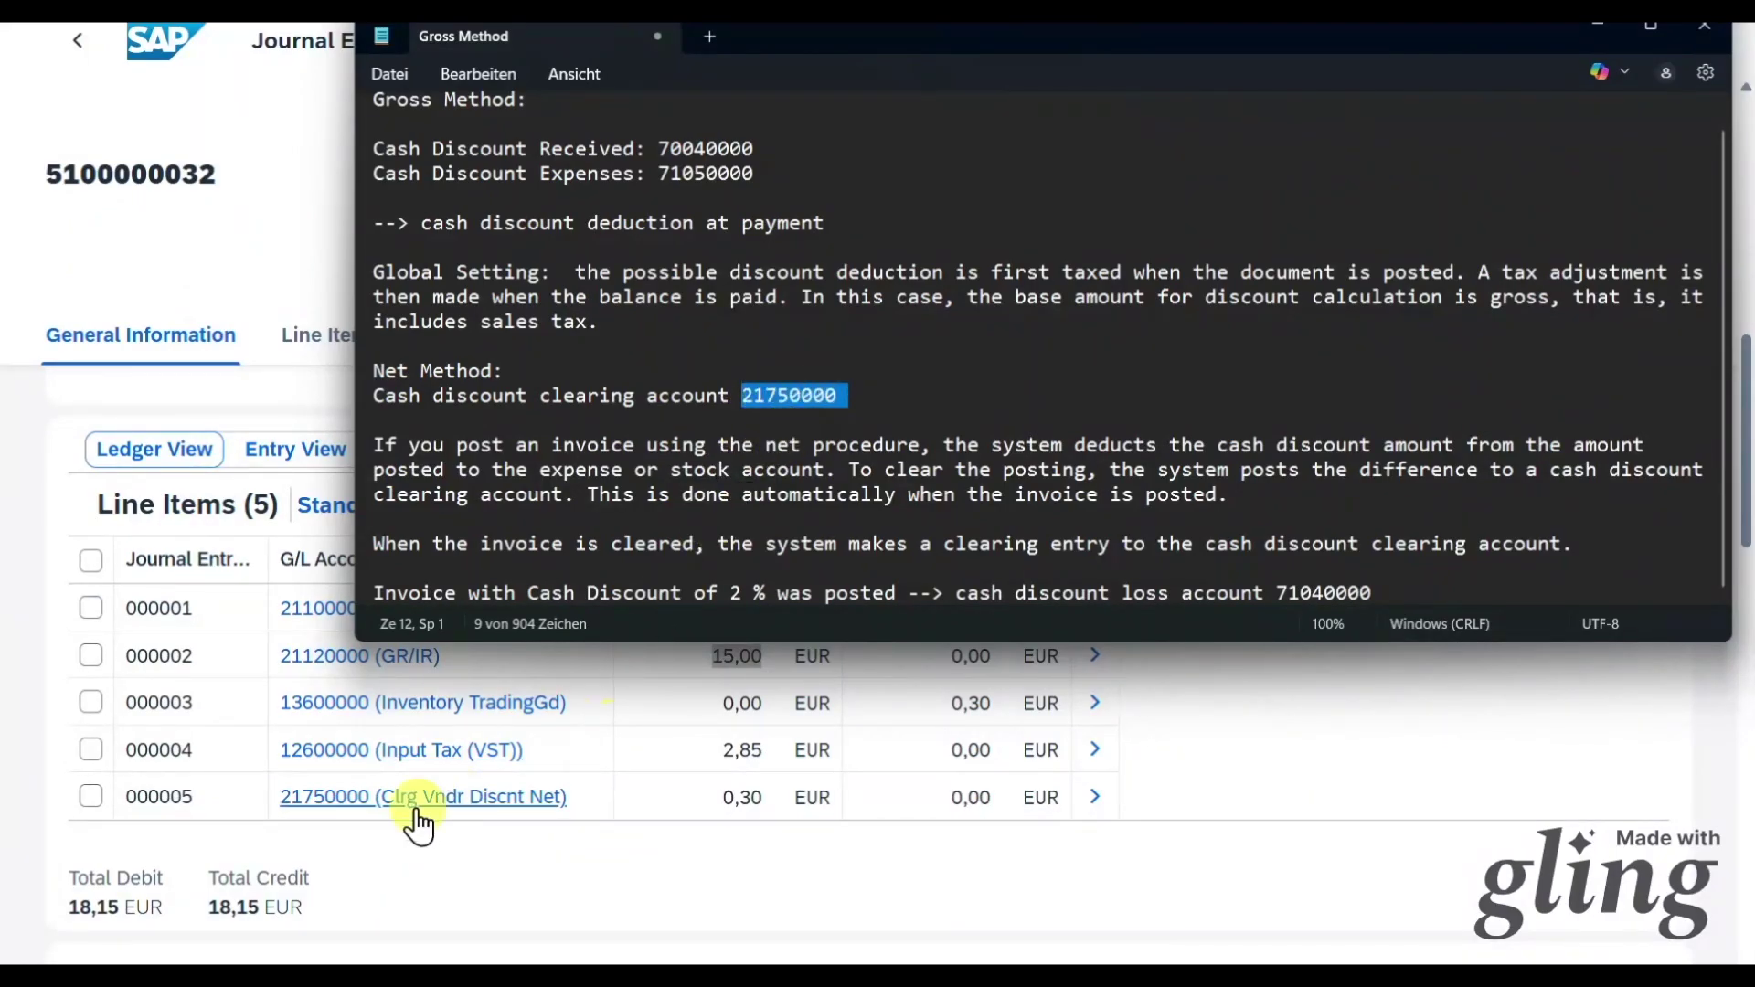
Copy the journal entry number and open the Manage Automatic Payments app.
drag(218, 174, 43, 174)
click(1474, 41)
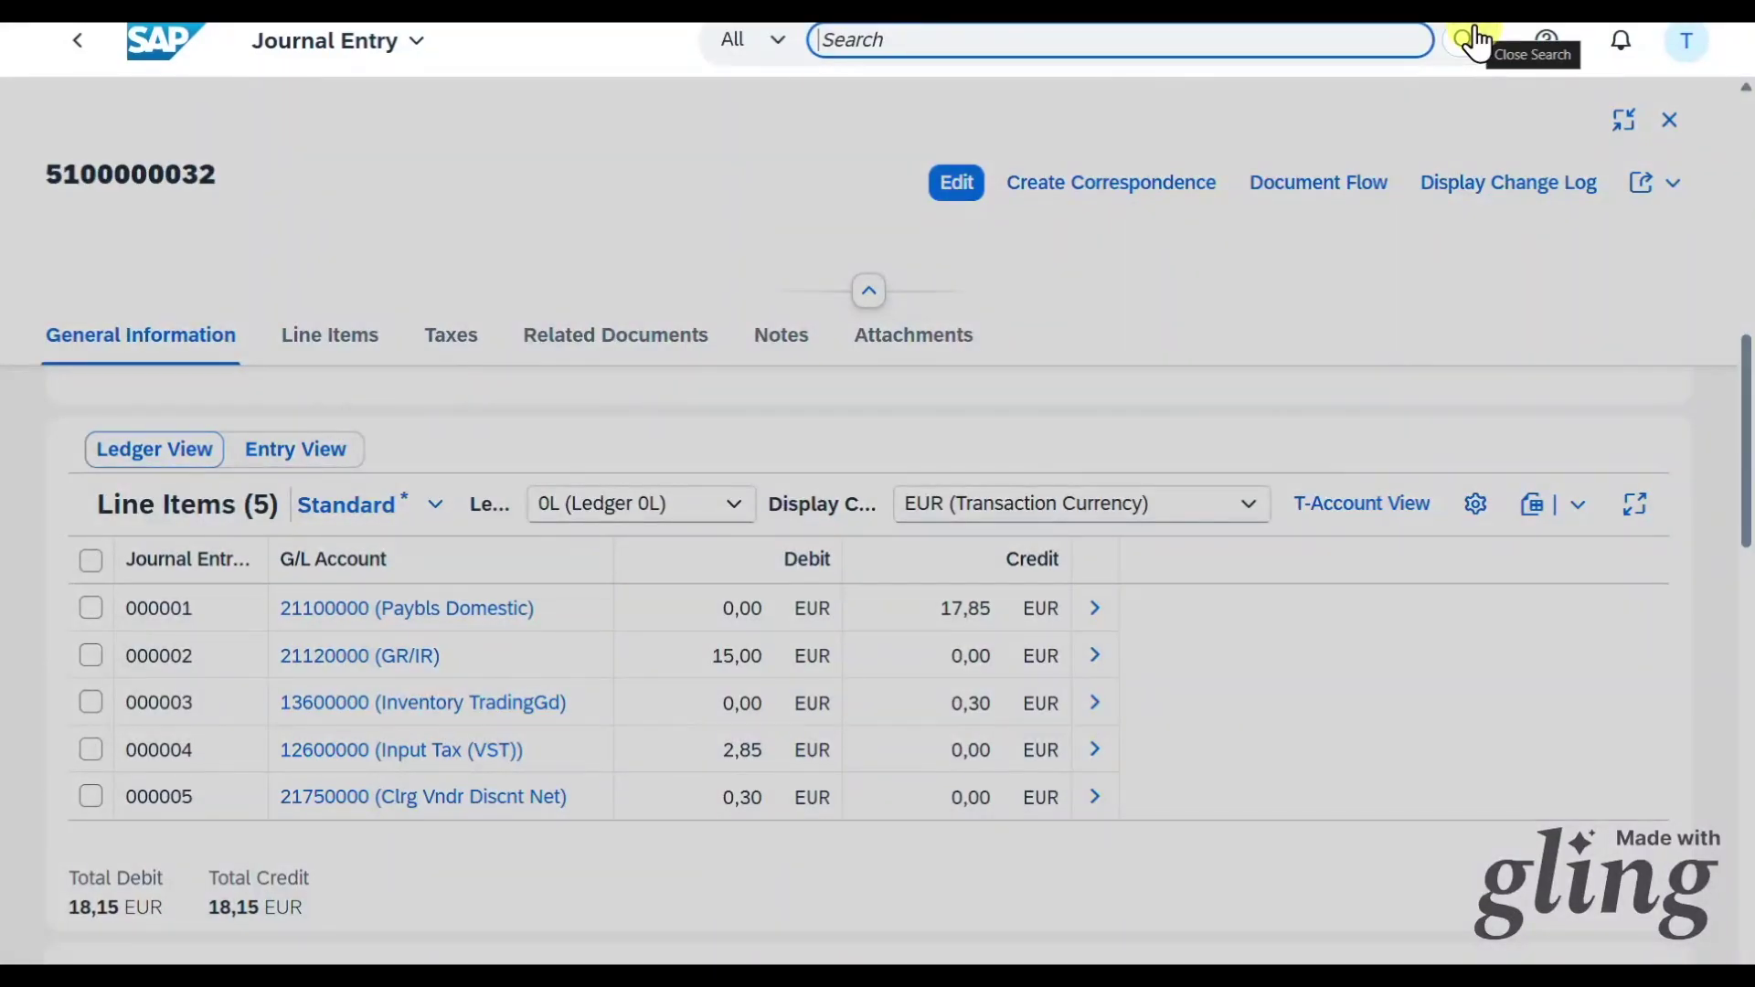
text(manage autom)
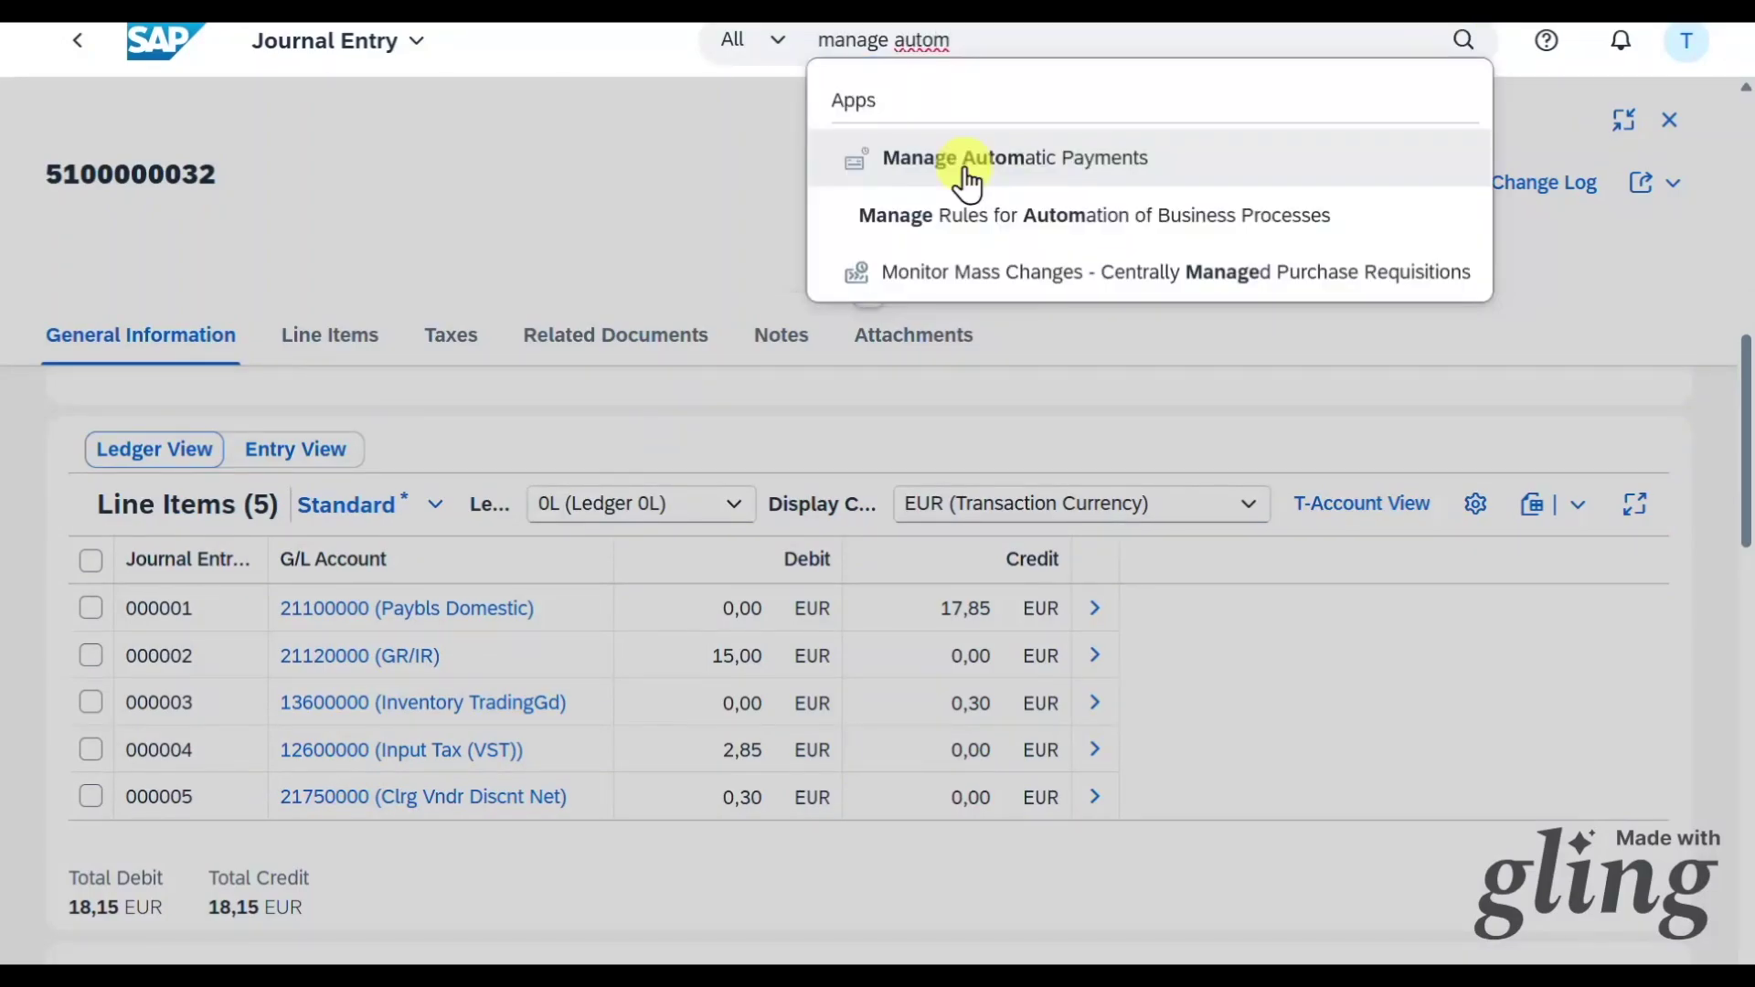
click(958, 162)
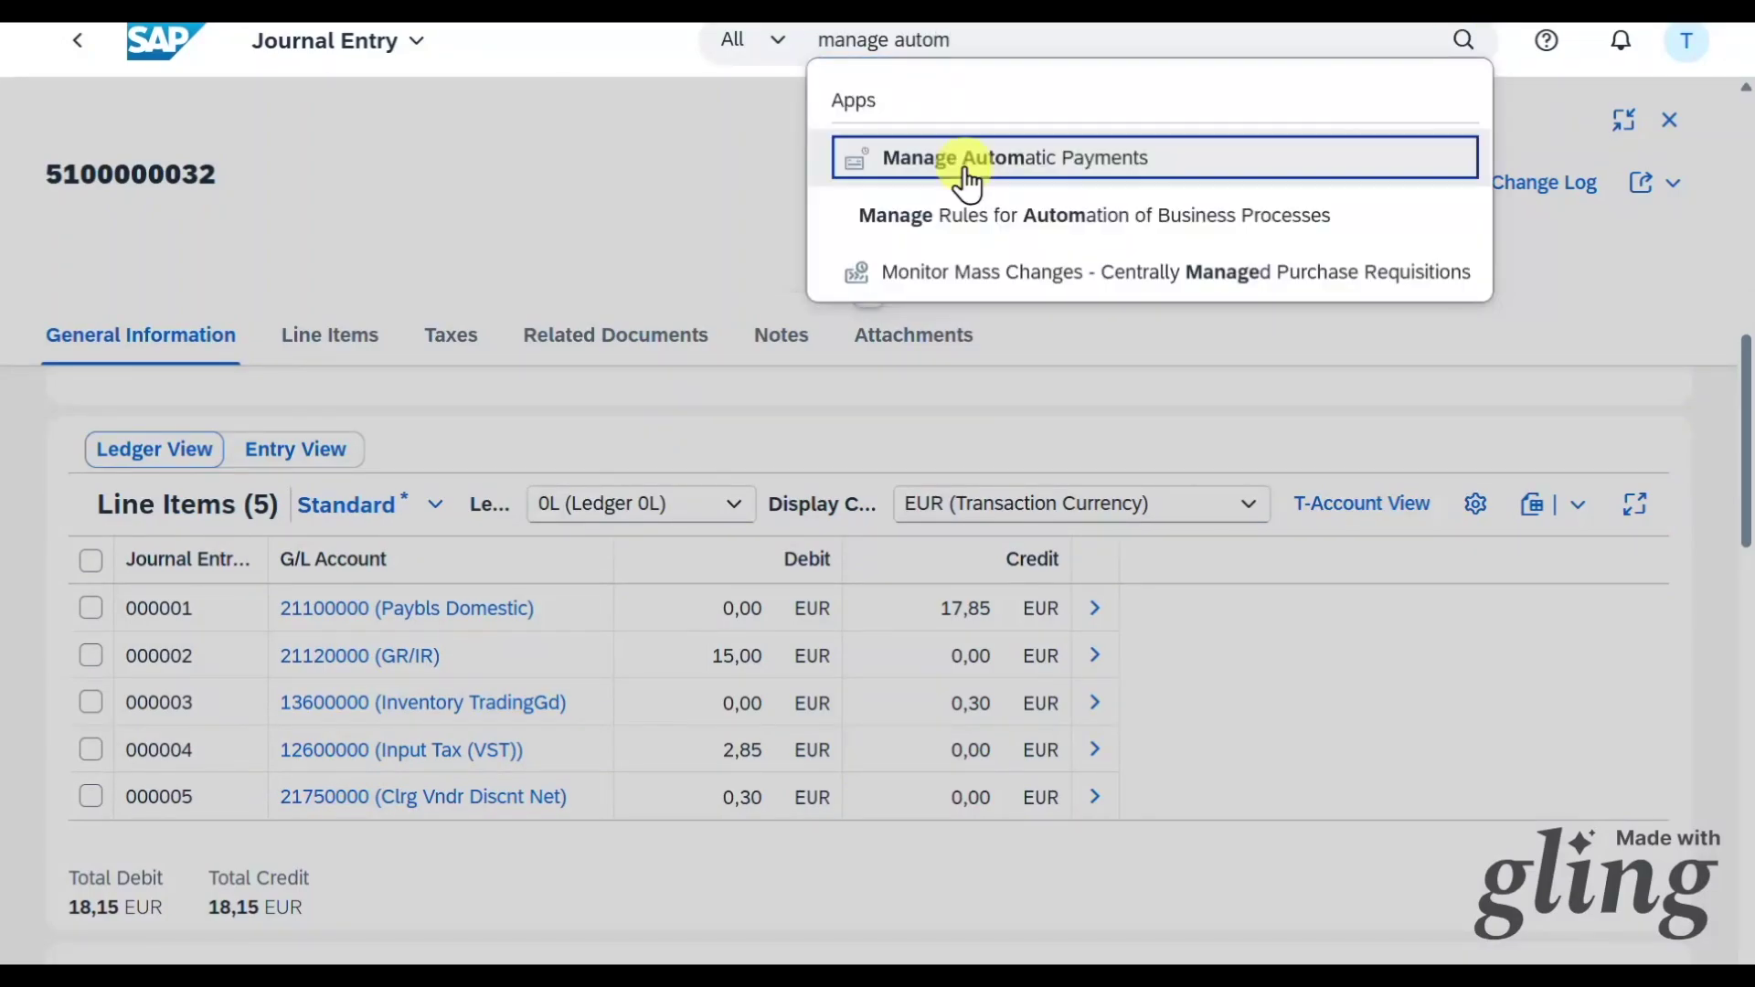
Create a new automatic payment parameter with the identification TEST1.
click(667, 459)
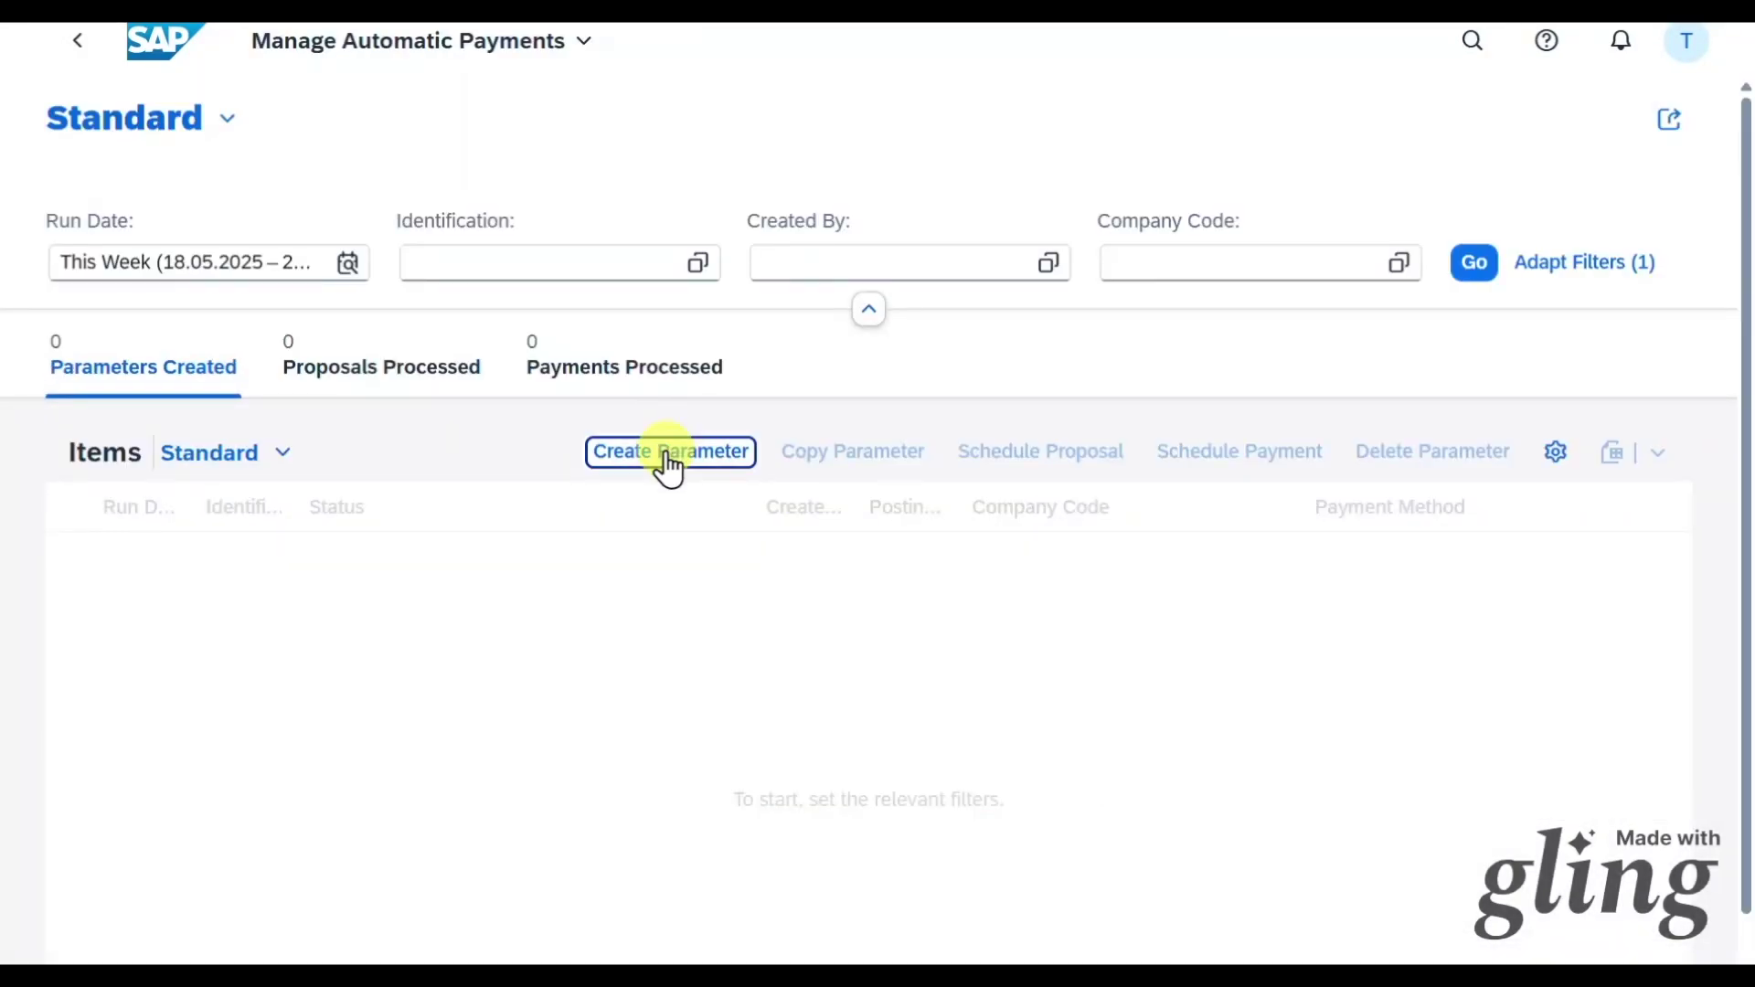
text(TEST1)
click(914, 647)
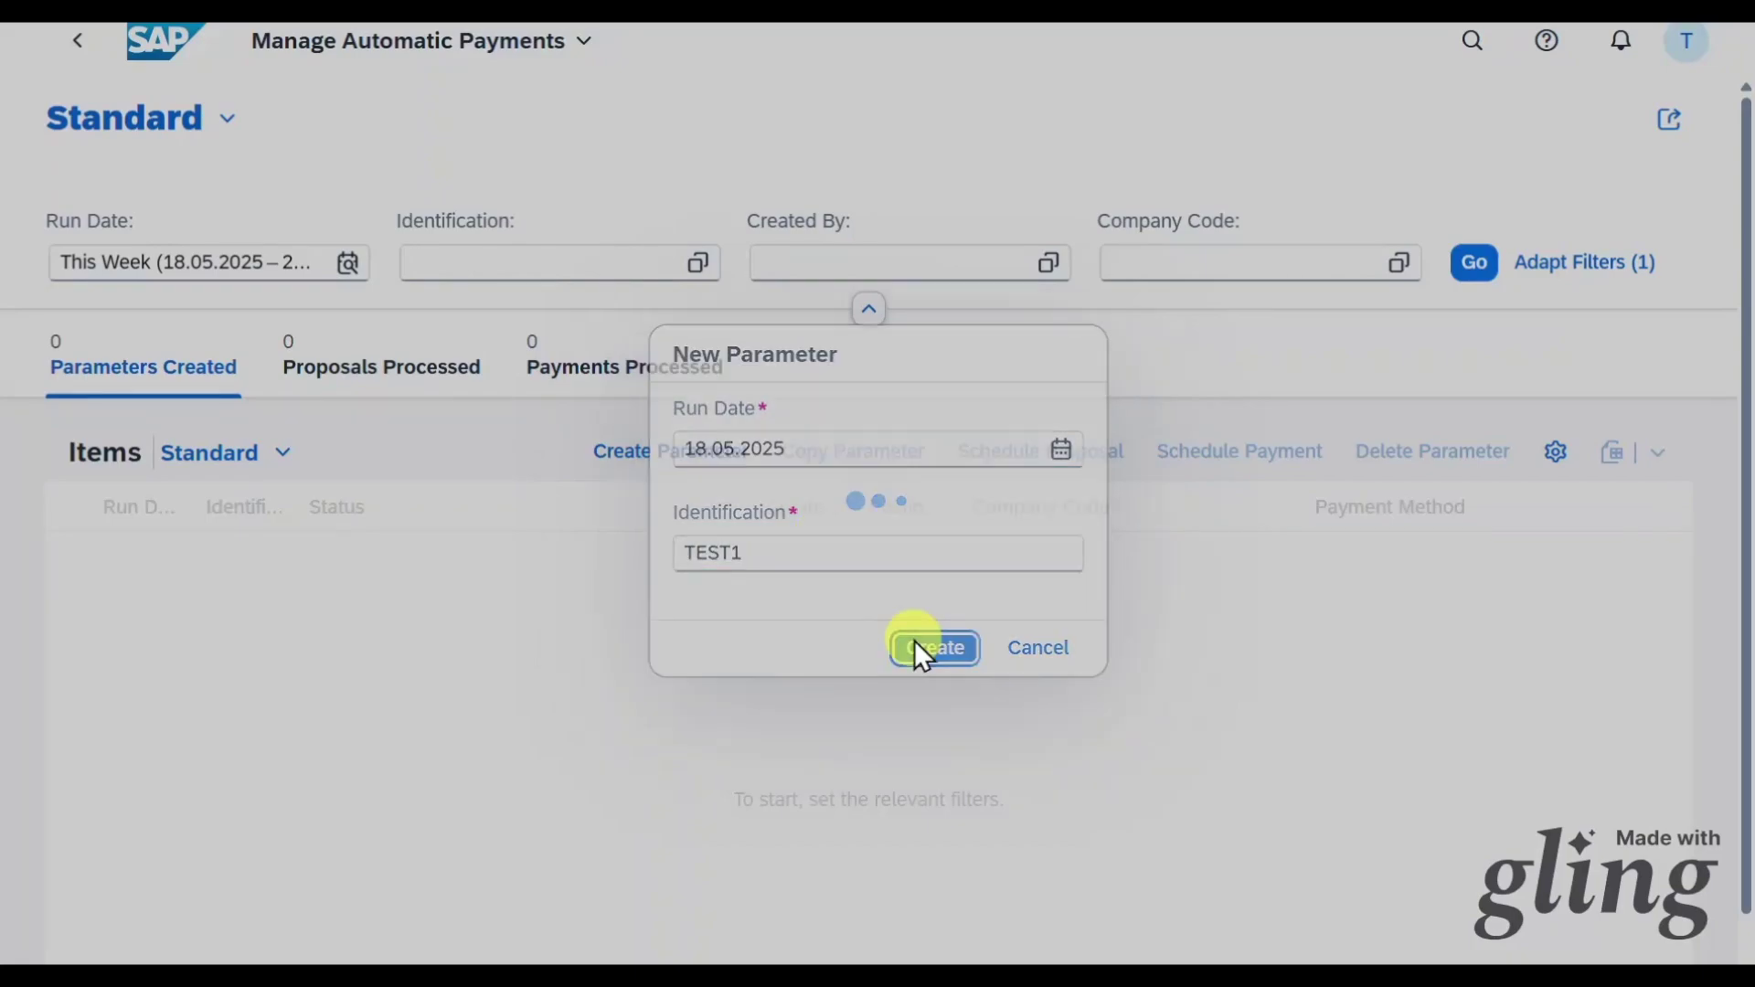
Set the payment controls to company code 1010, next payment date 18.06.2025 and payment method T.
text(1010)
click(799, 512)
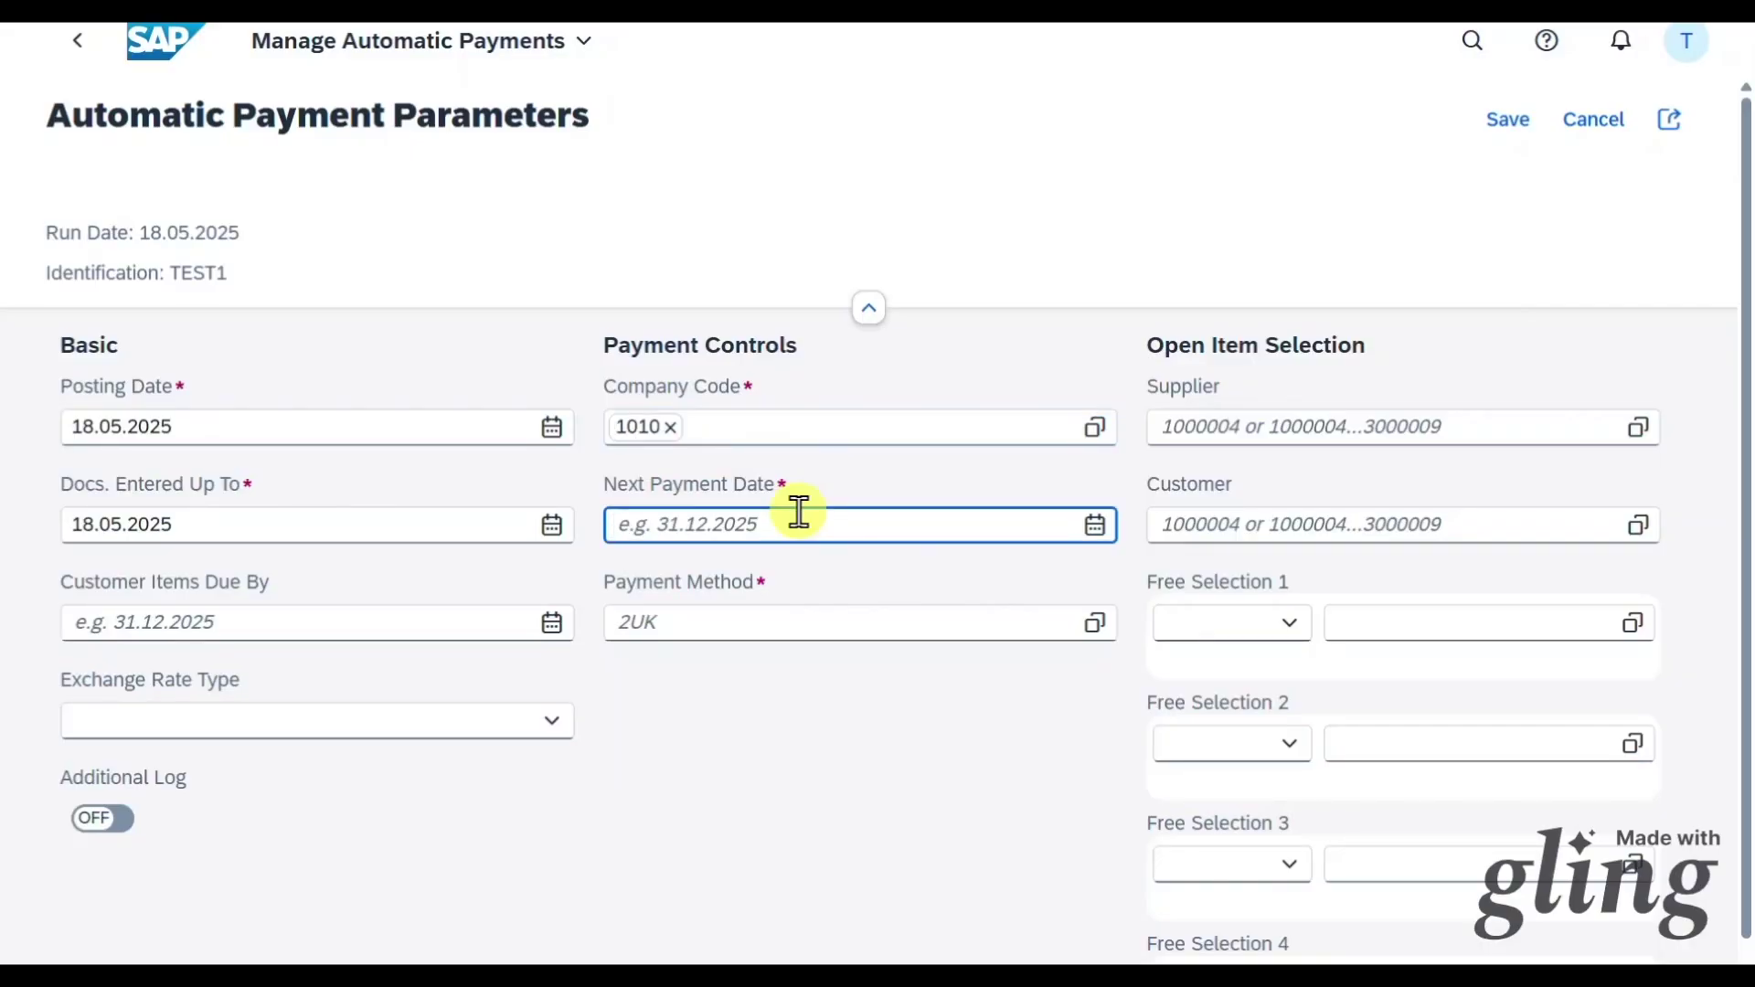
text(18.06.2025)
click(708, 620)
text(T)
click(797, 739)
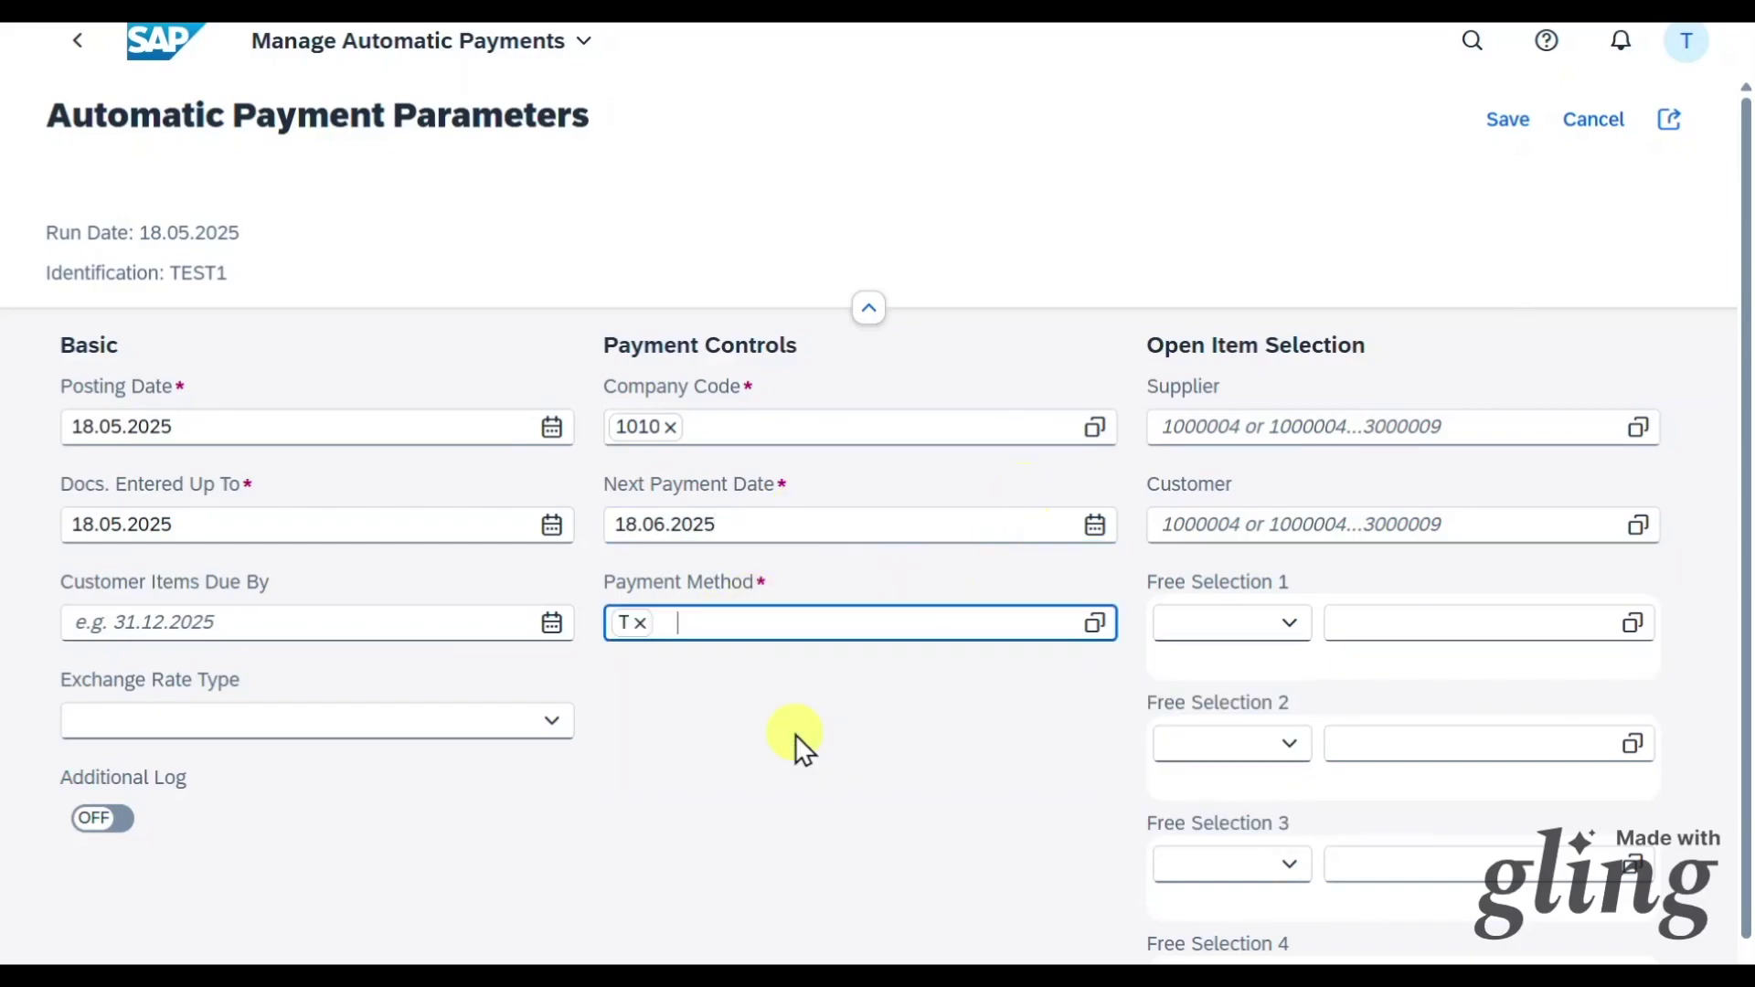
Restrict the open item selection to the supplier number and the net invoice's document number, and save the payment parameters.
click(1337, 440)
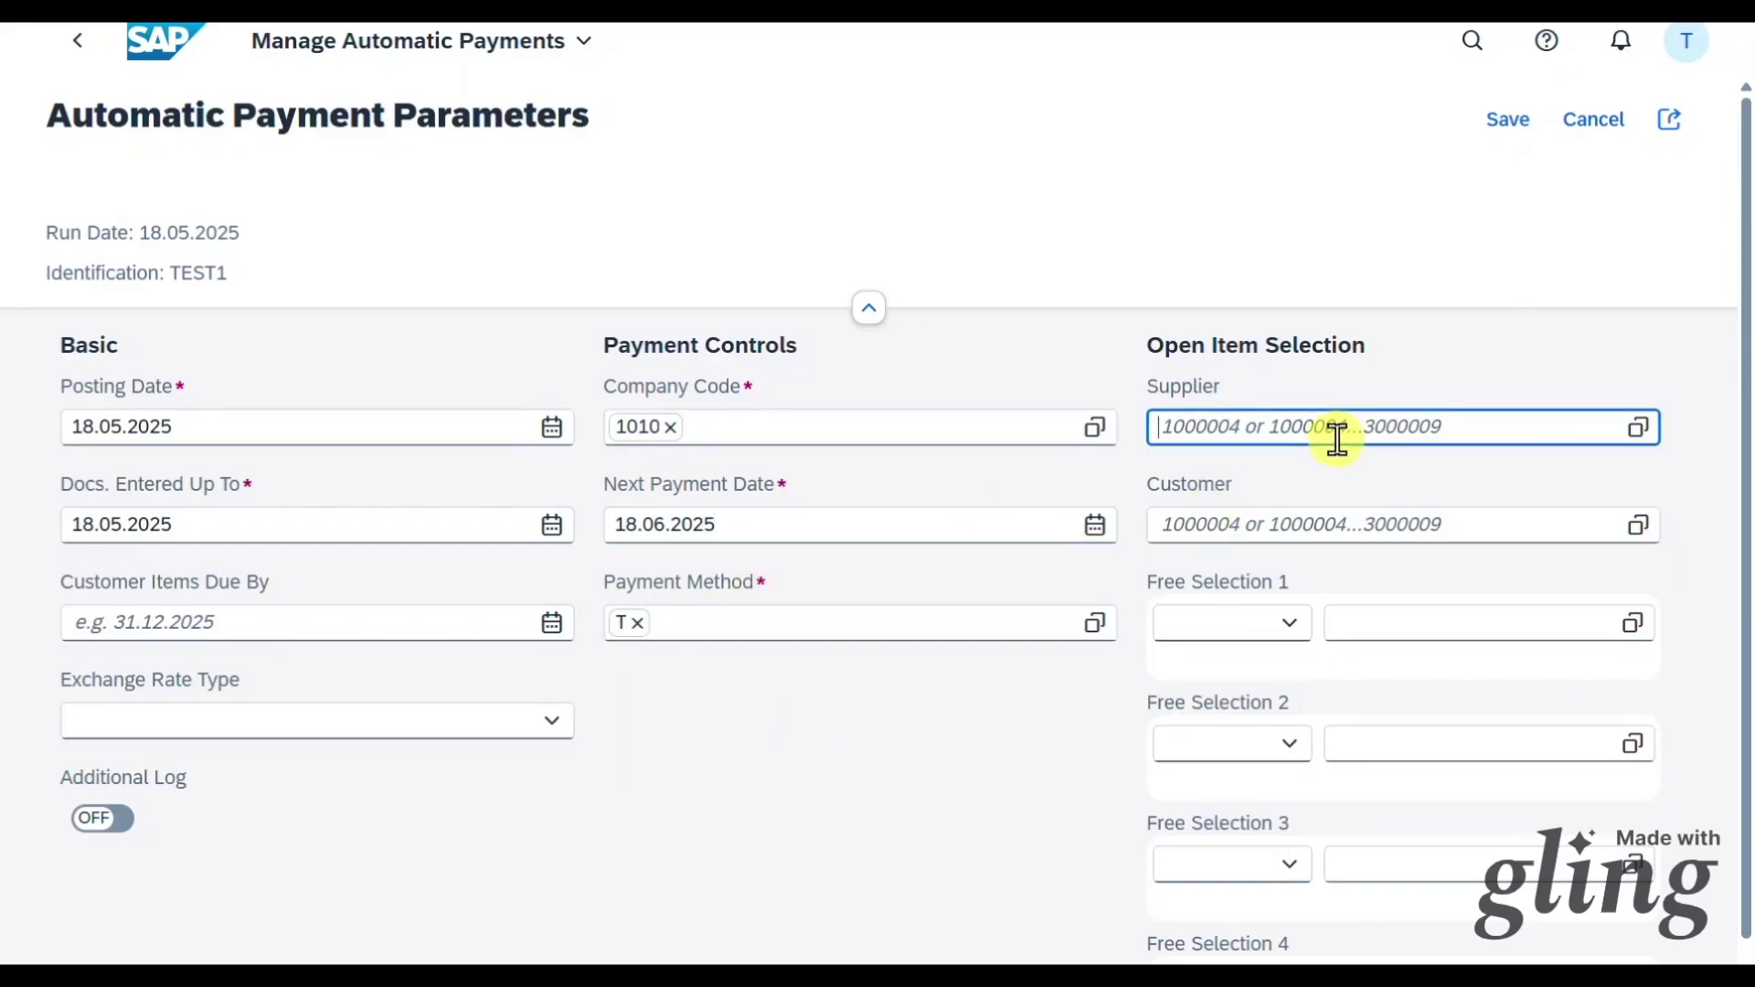
text(1000044)
key(Return)
scroll(1232, 622, down, 1)
click(1267, 592)
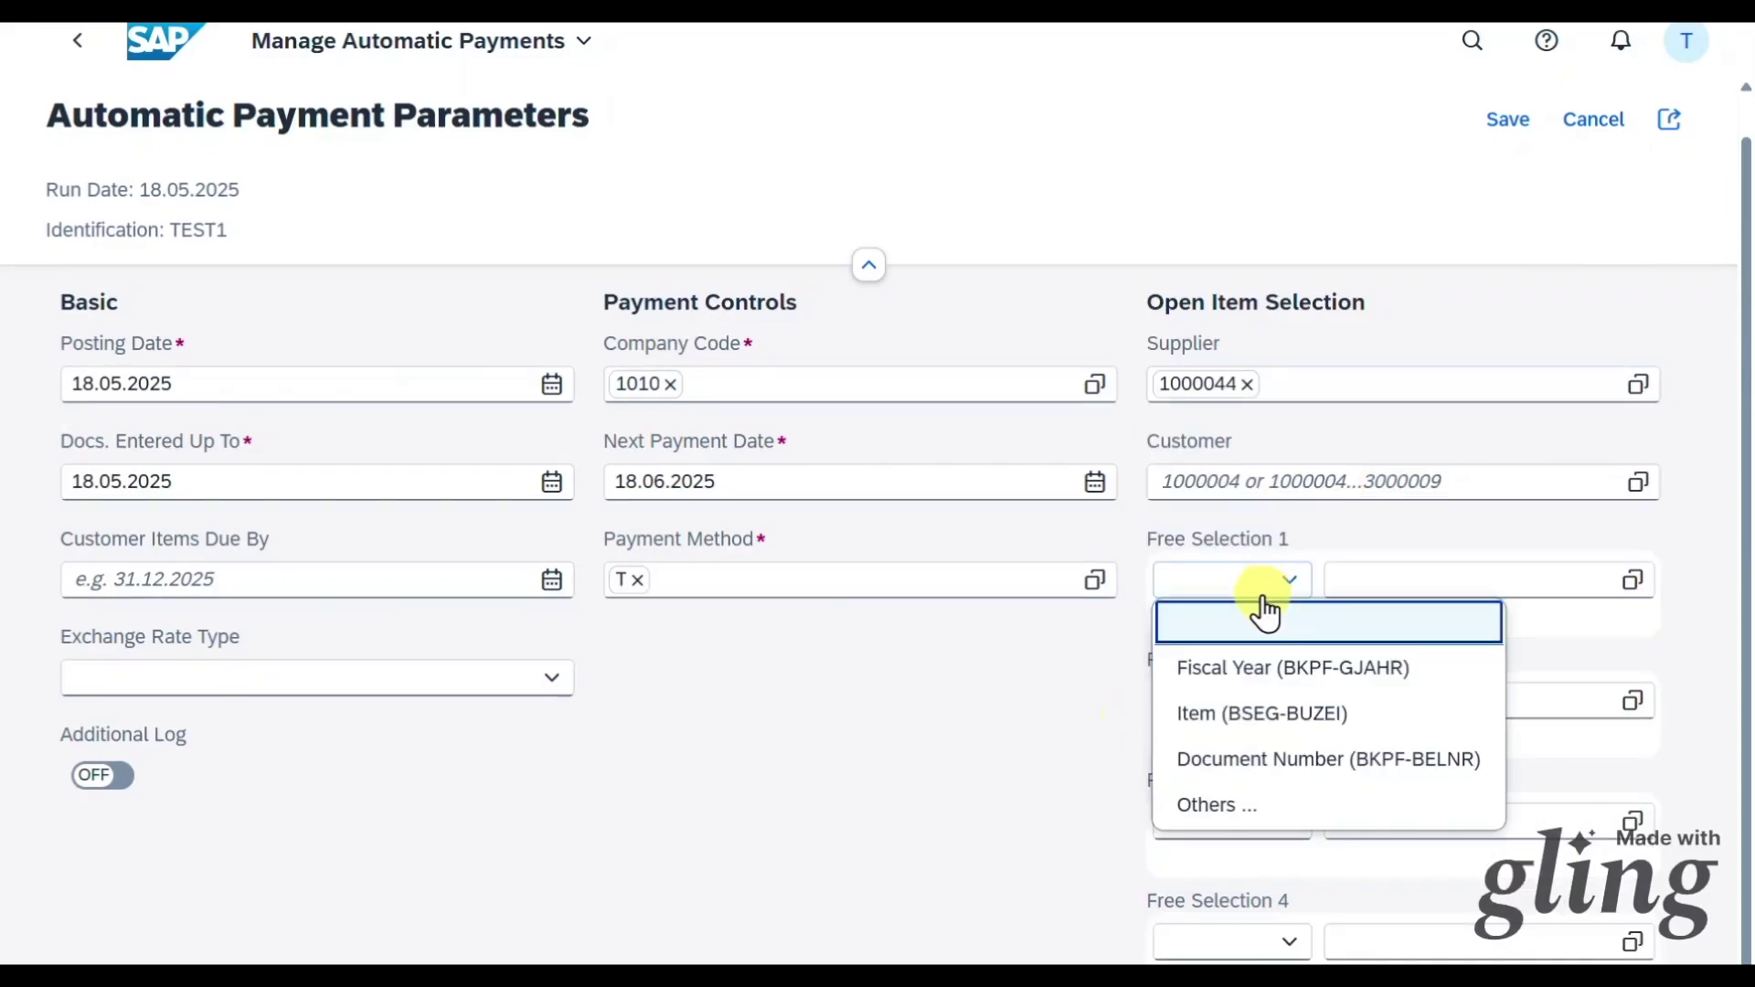
click(1243, 759)
click(1397, 596)
text(5100000032)
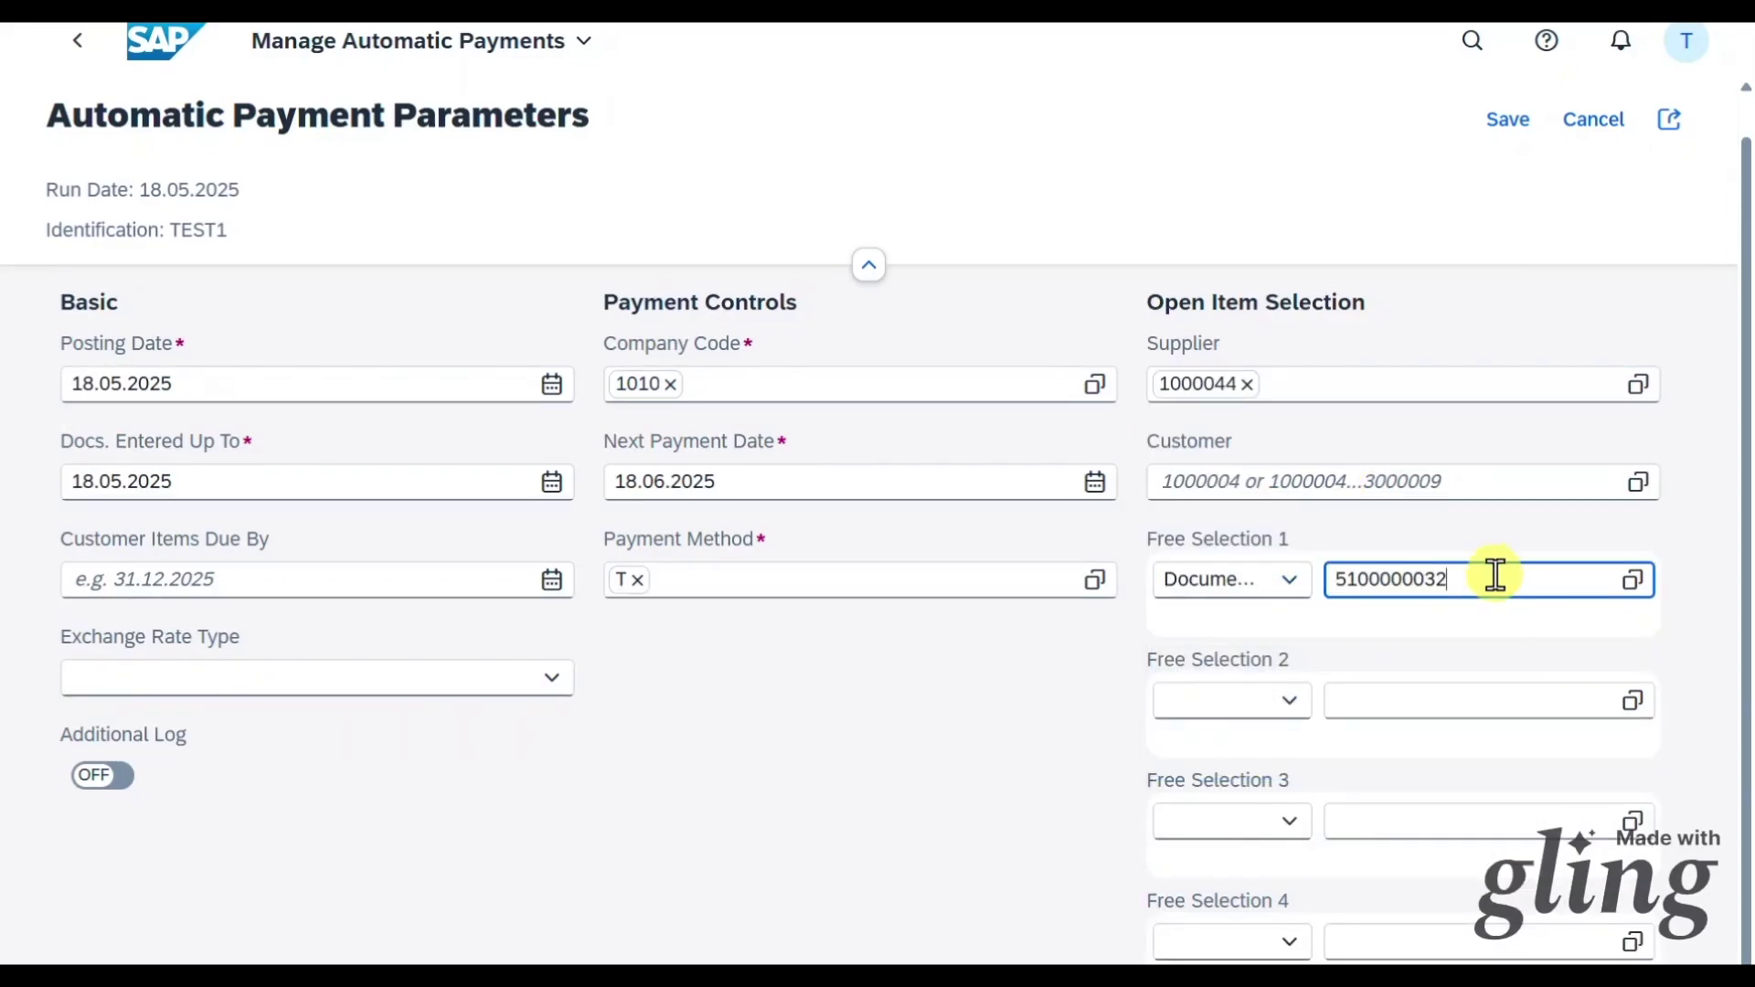
click(1038, 689)
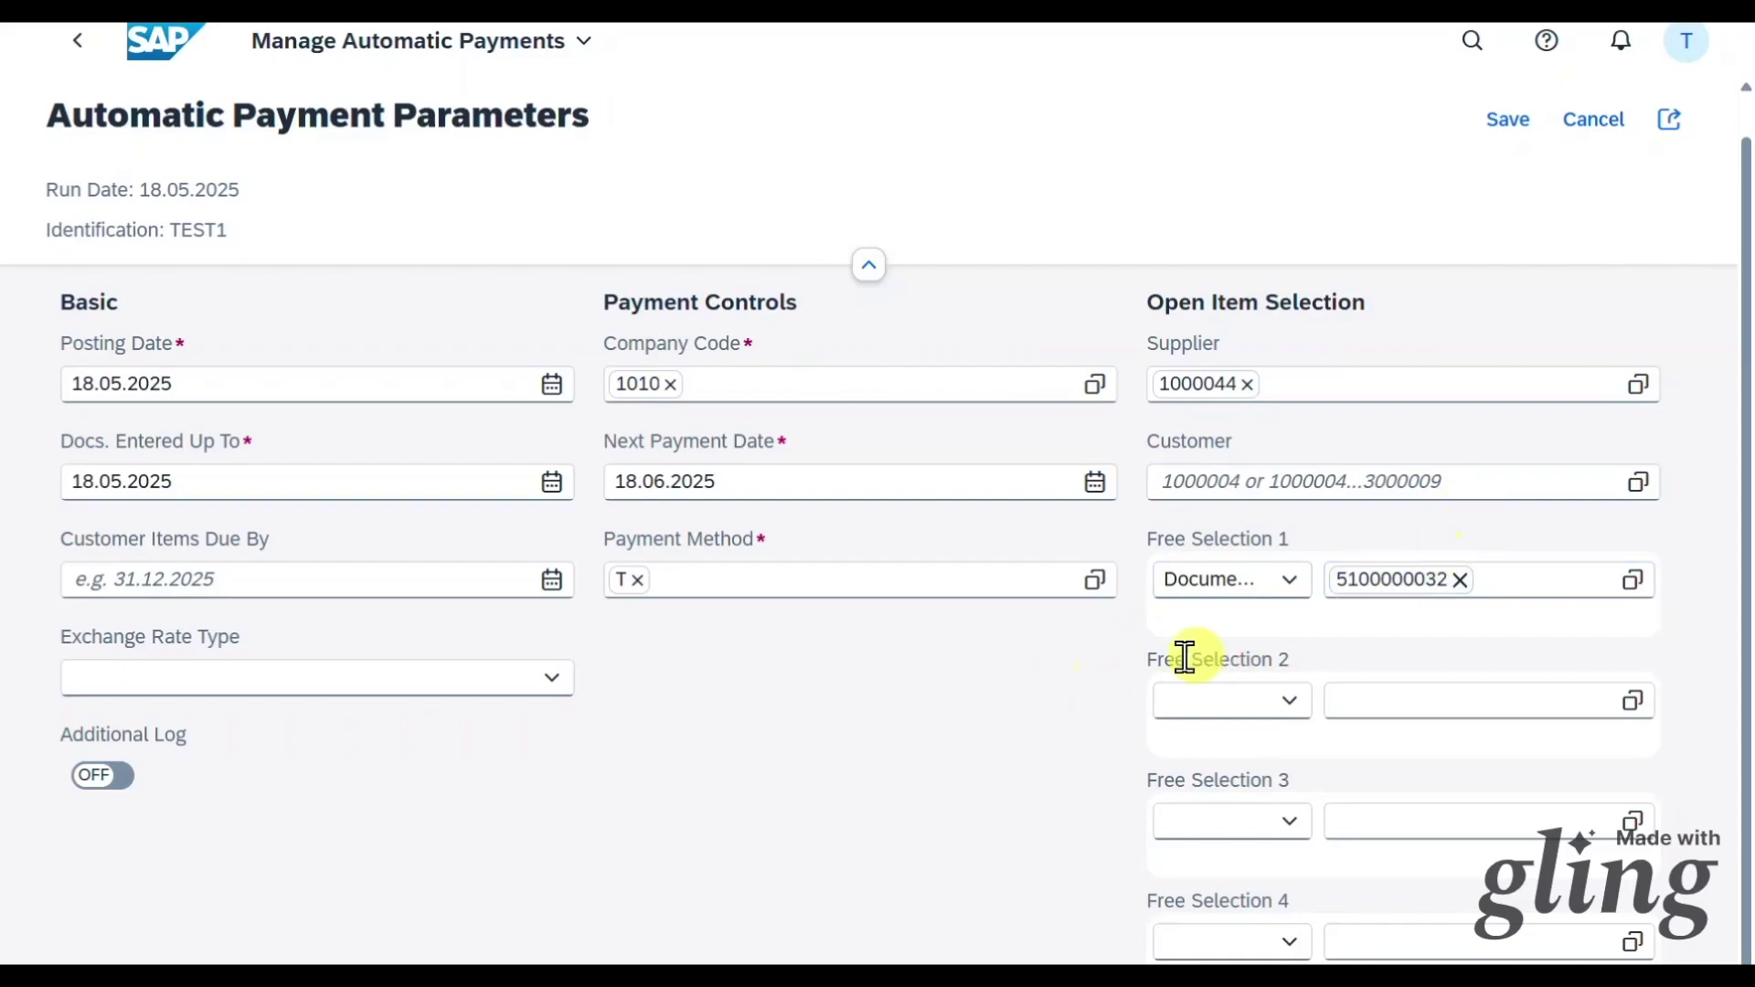
click(1510, 119)
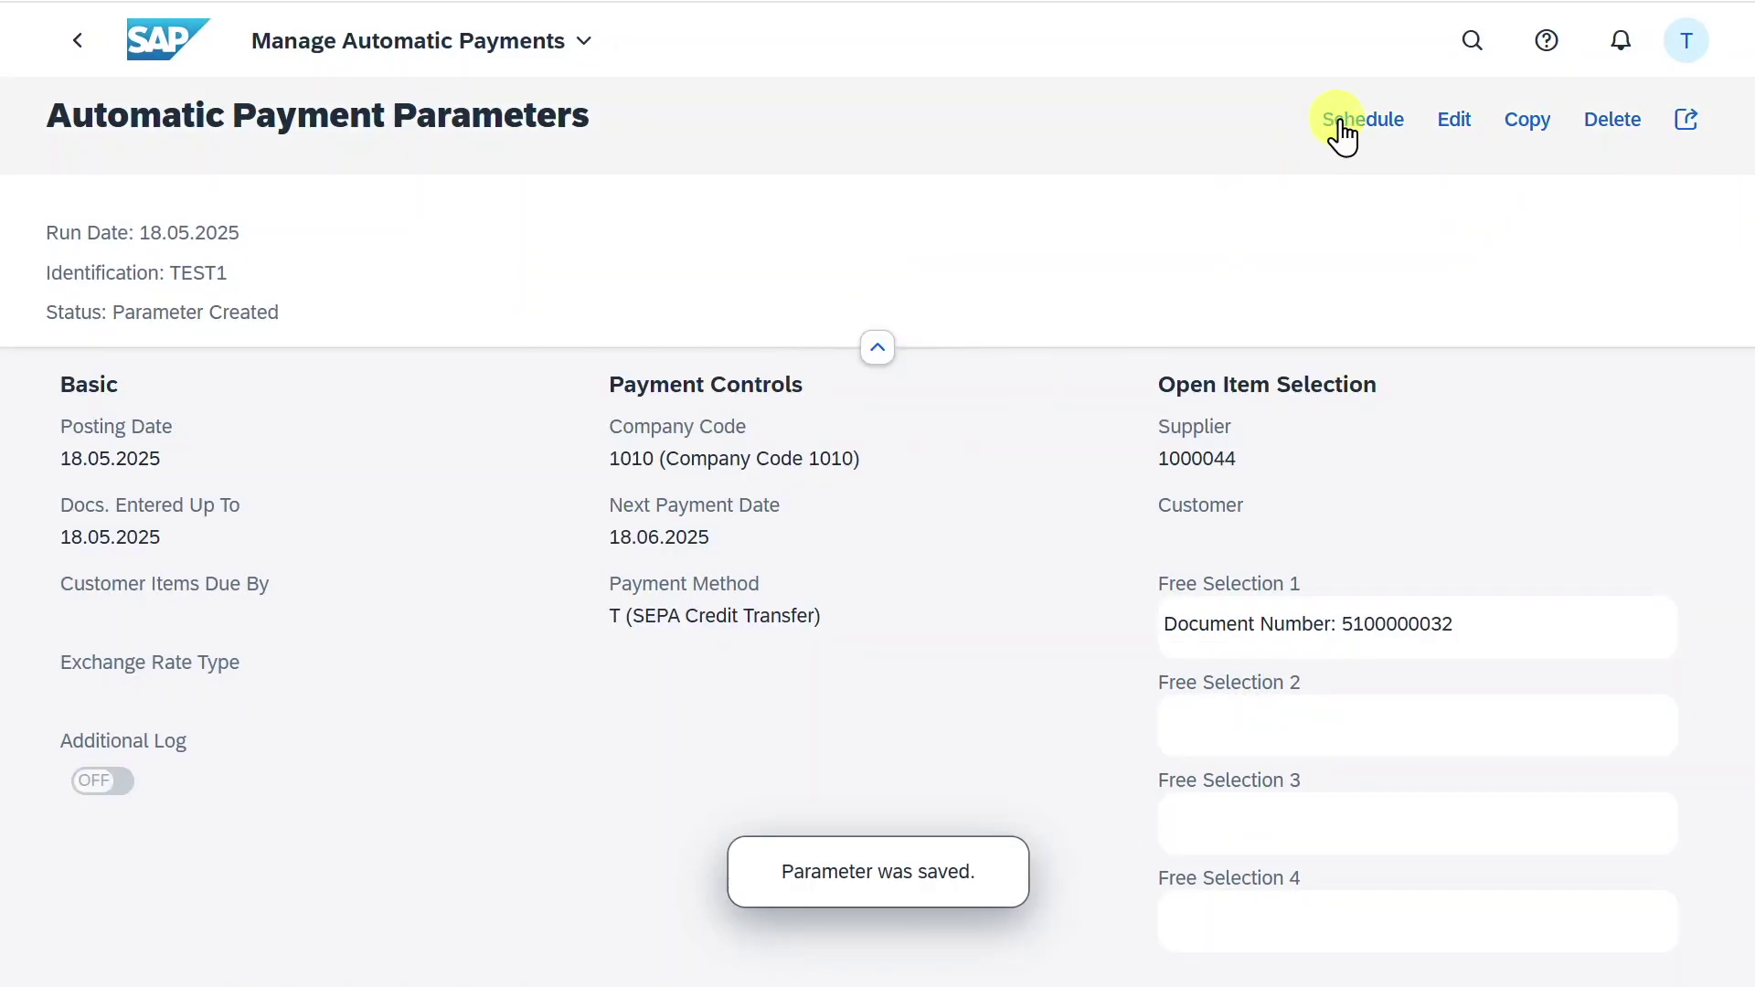
Schedule the payment proposal for TEST1 to start immediately.
click(1340, 124)
click(1346, 176)
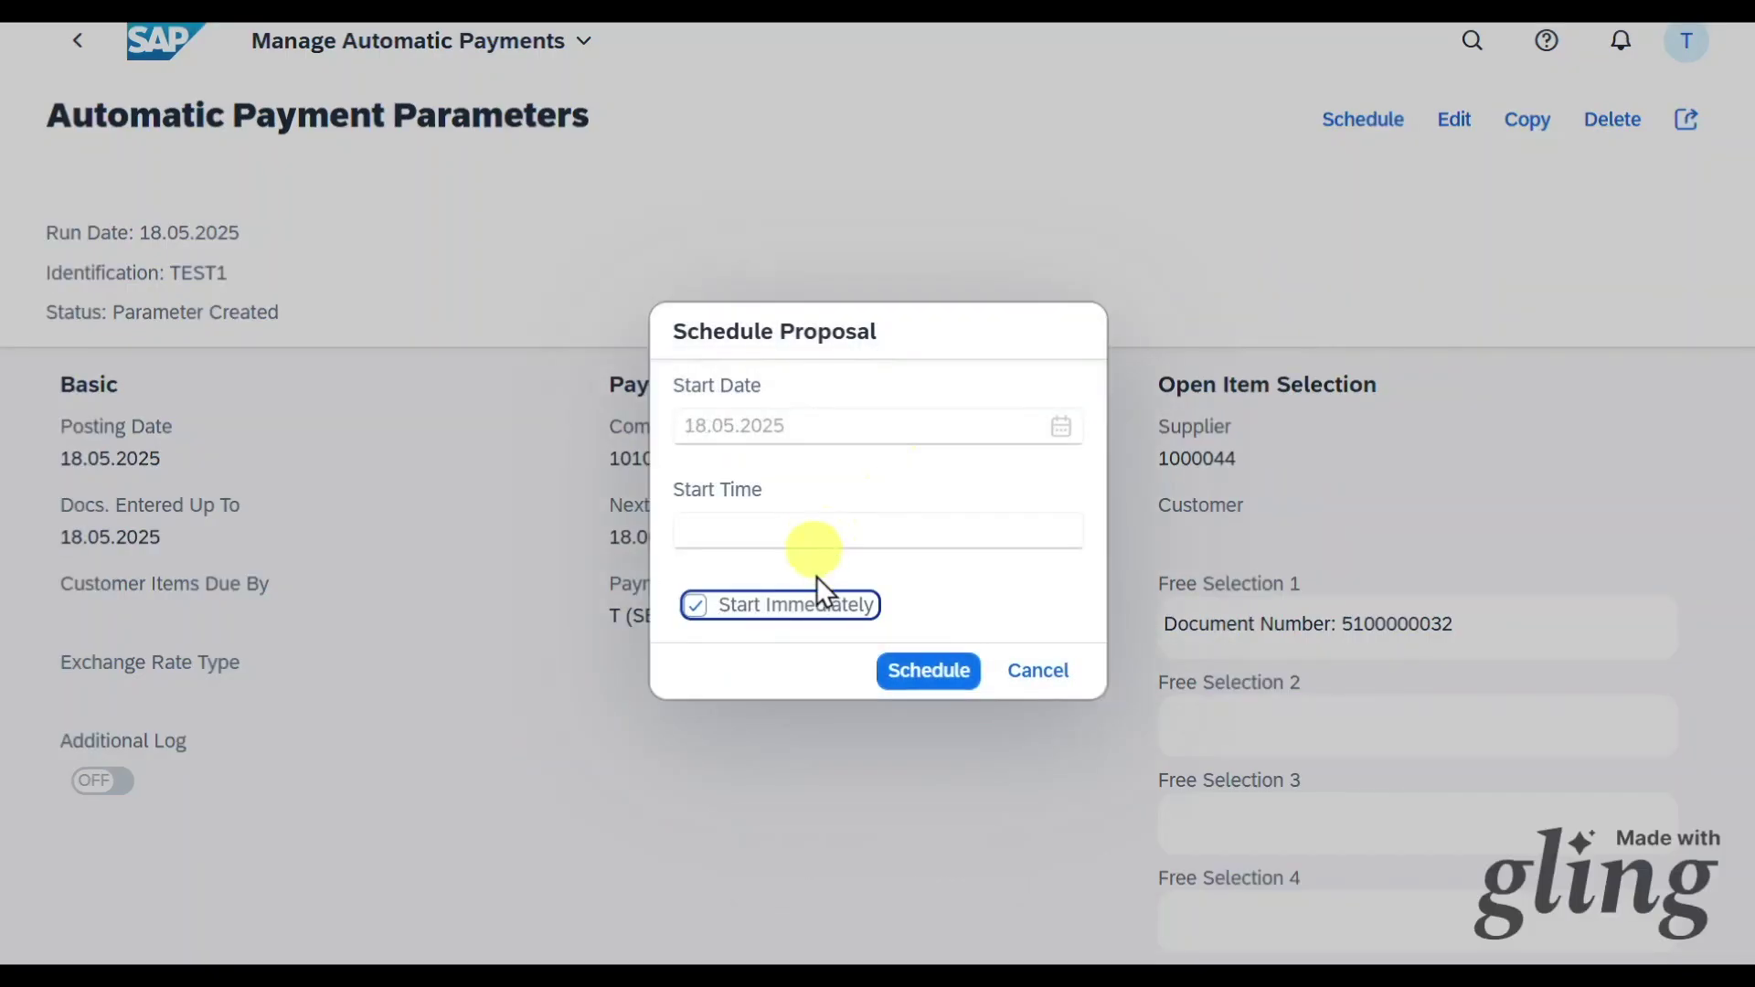
click(929, 670)
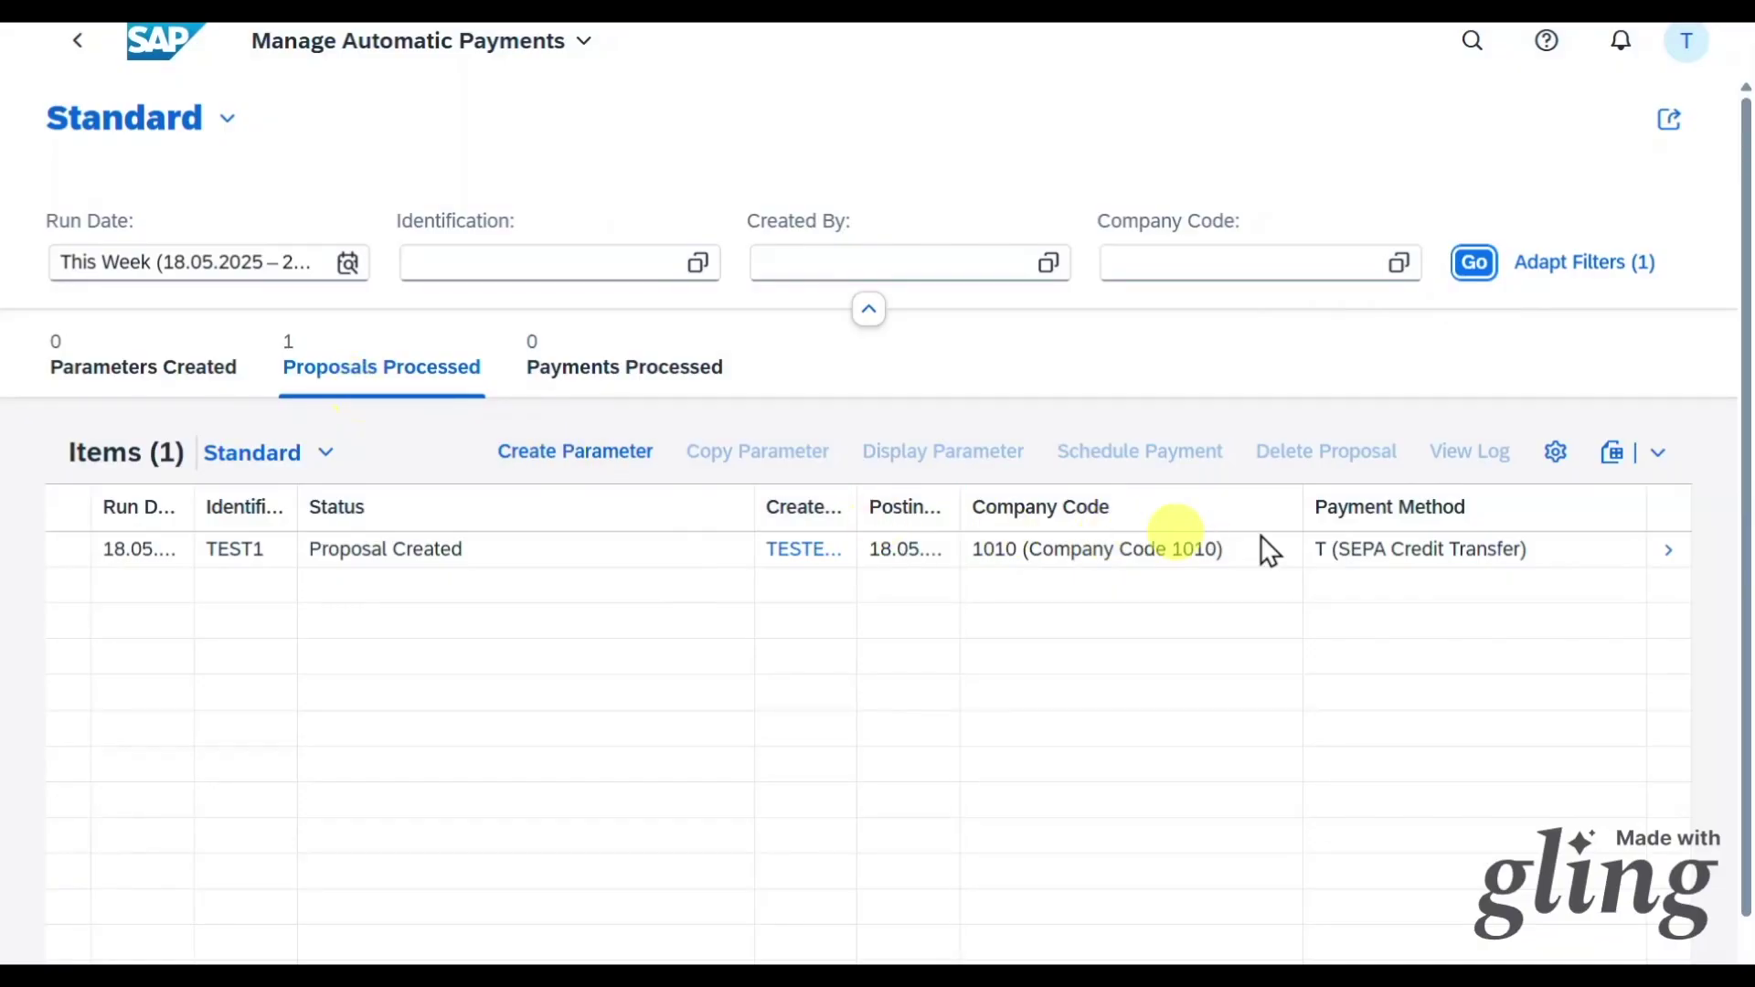
Open the TEST1 payment proposal and examine the invoice item's amount and cash discount in local currency.
click(1677, 558)
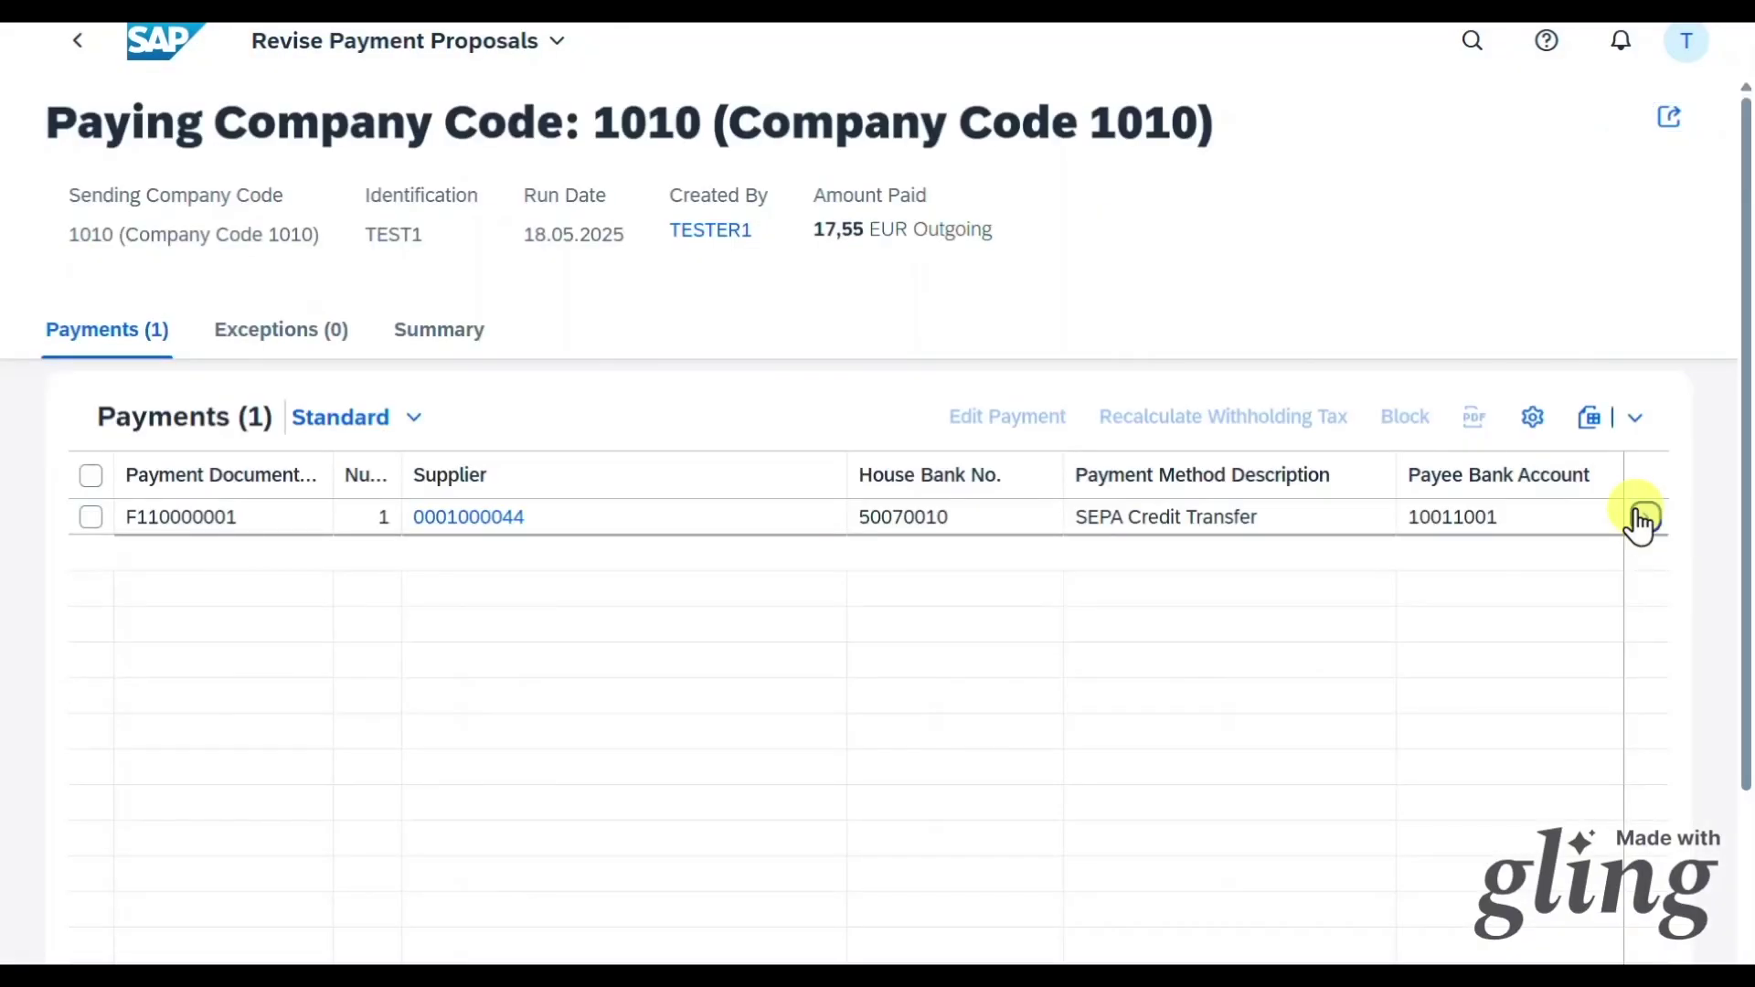
click(1636, 520)
scroll(879, 720, down, 3)
scroll(850, 768, down, 3)
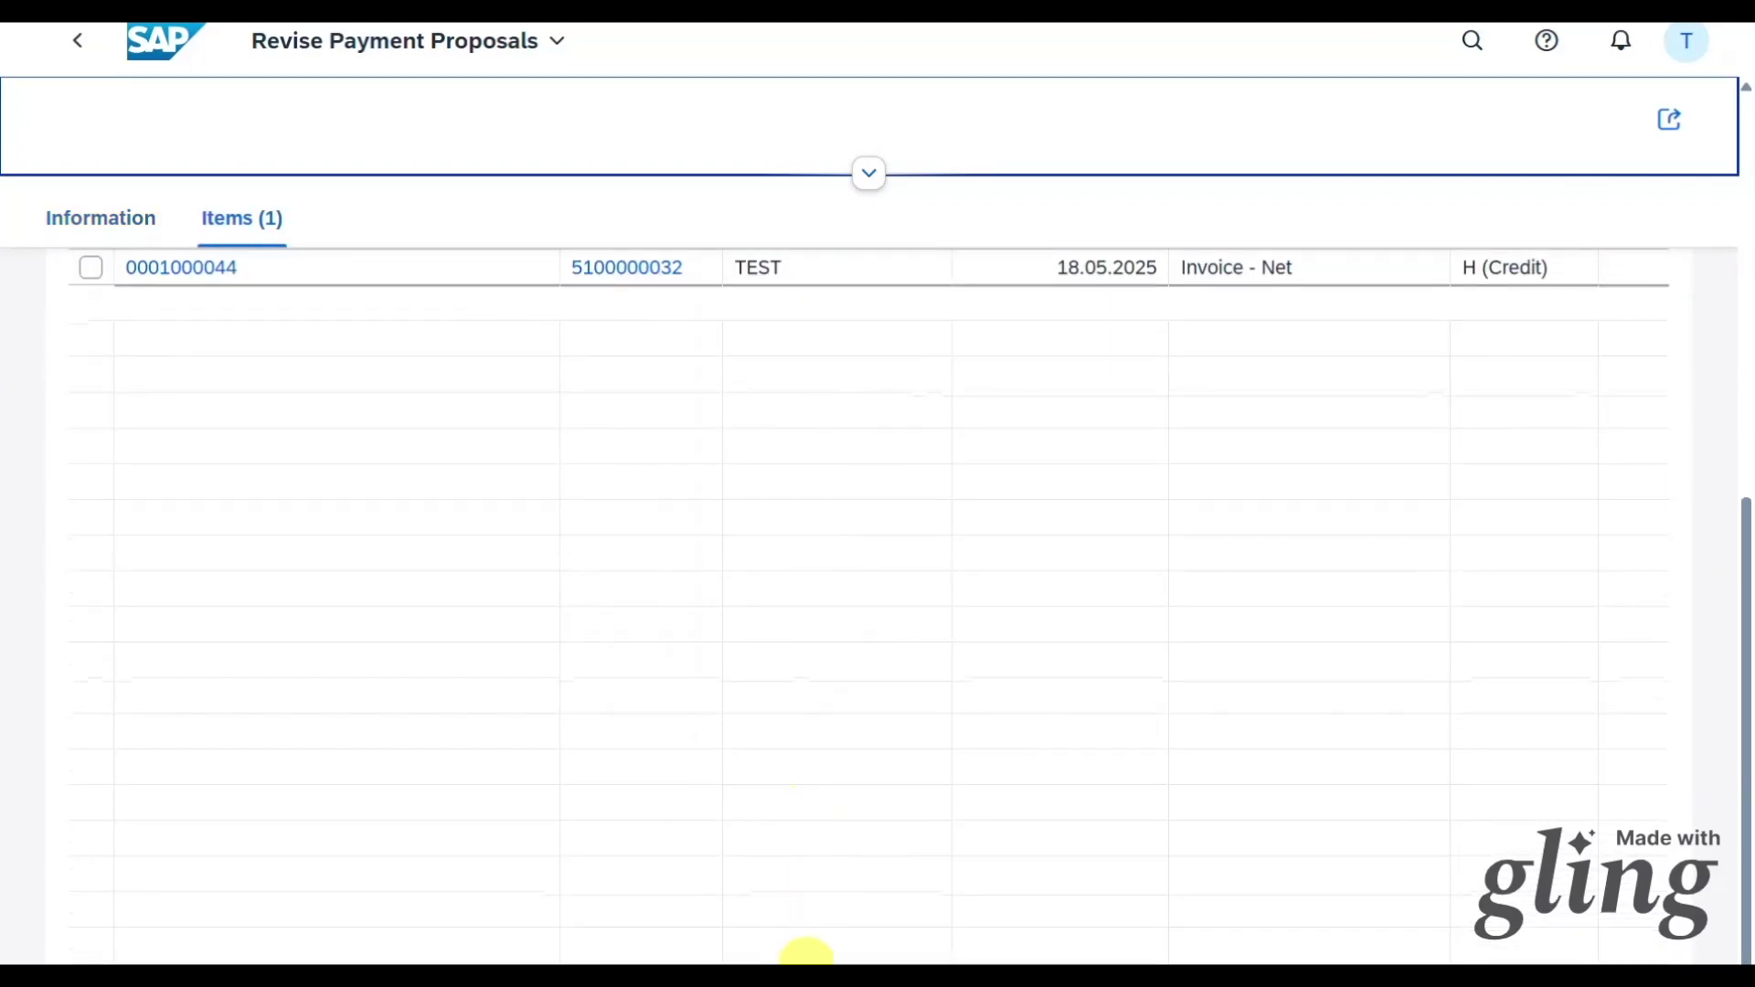
drag(804, 958, 1490, 960)
scroll(1494, 826, up, 3)
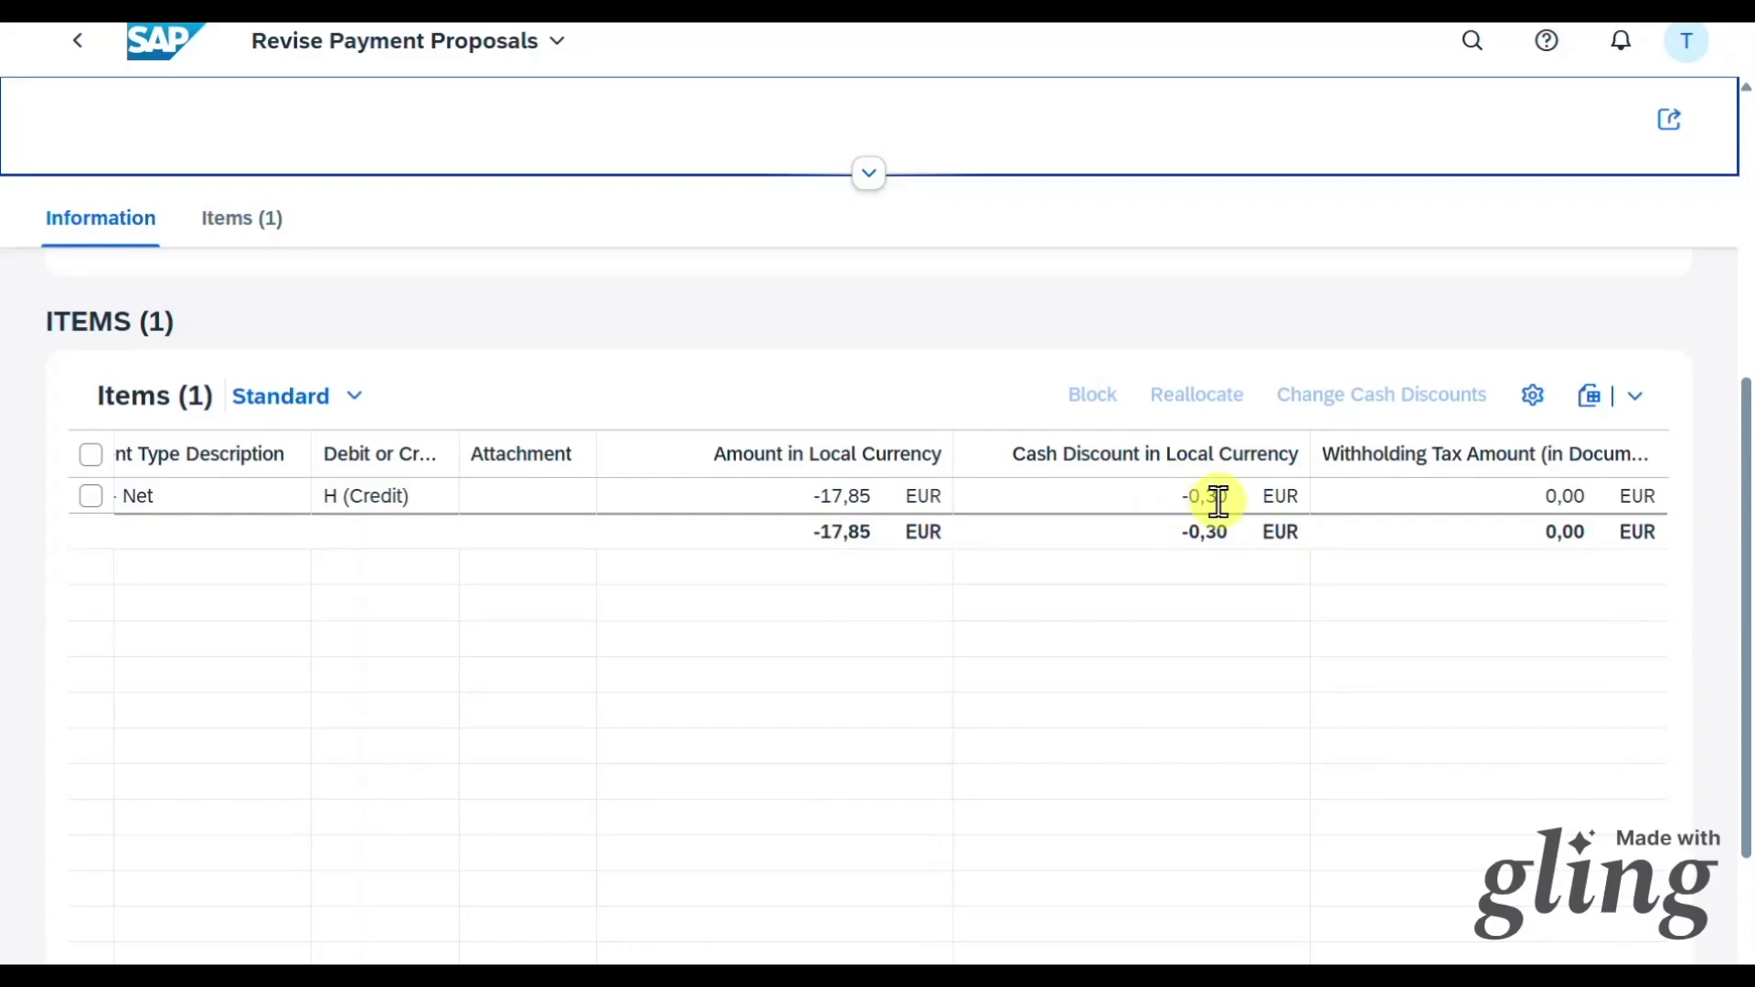
Return to the processed proposals and schedule the payment run for TEST1.
click(78, 42)
click(73, 44)
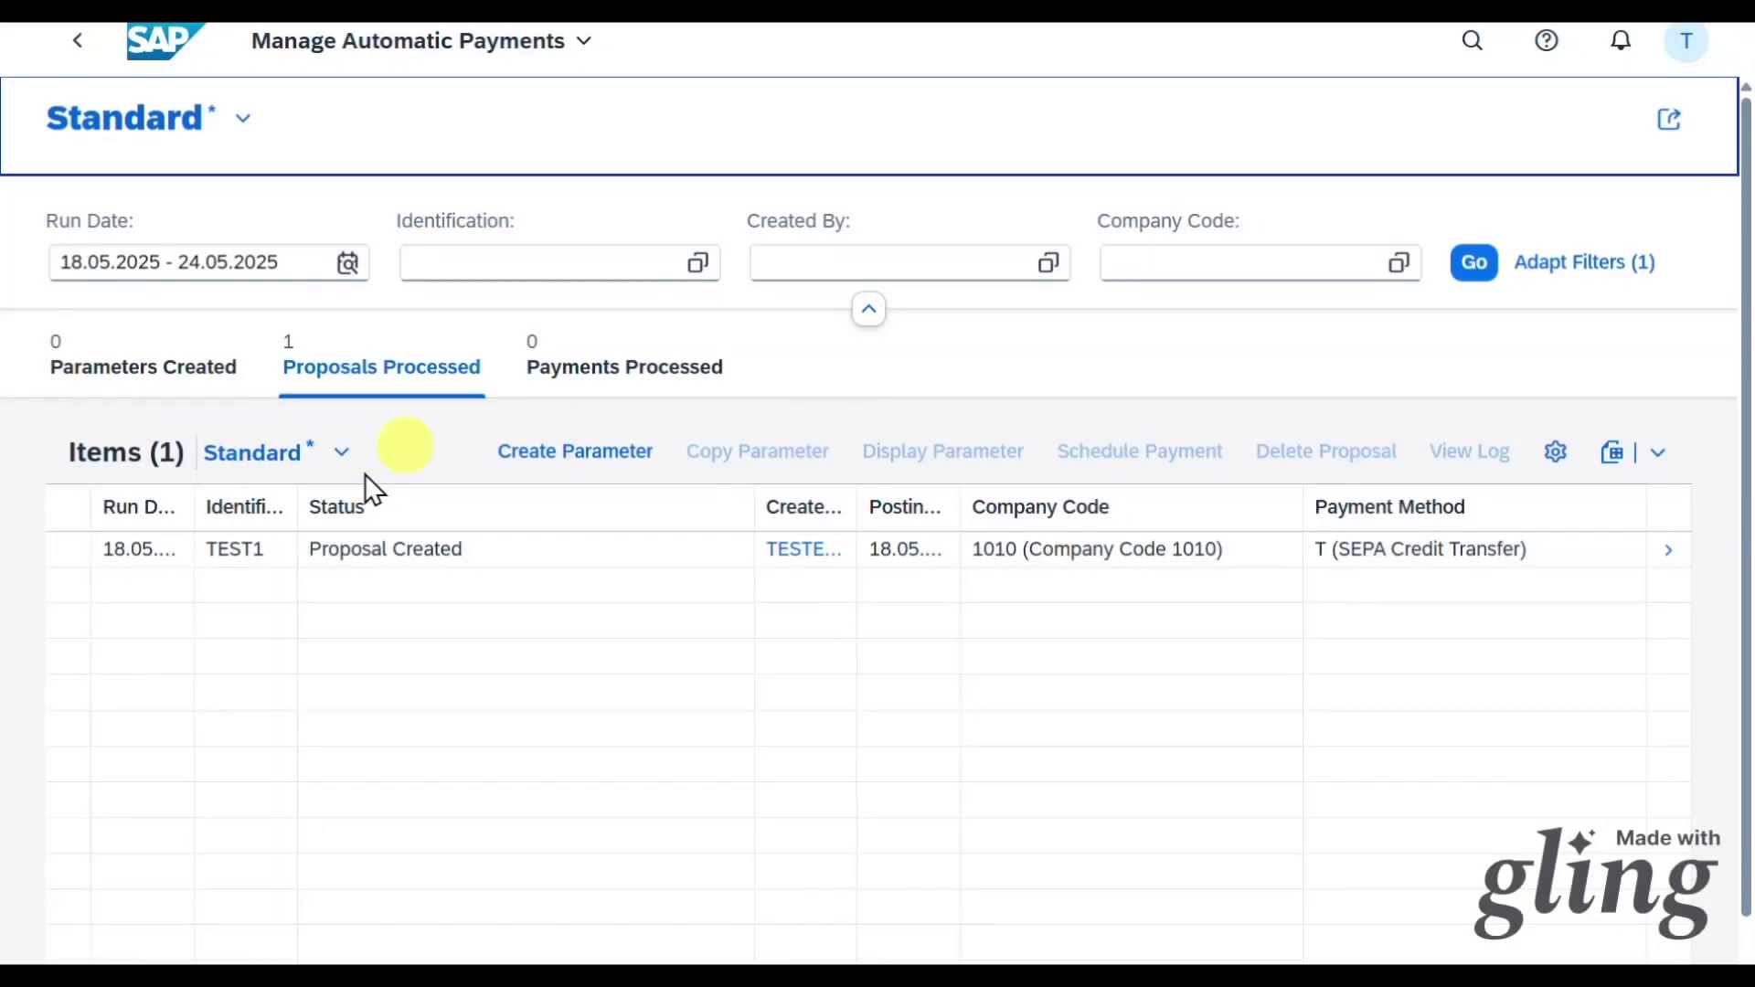
click(366, 548)
click(1197, 451)
click(951, 678)
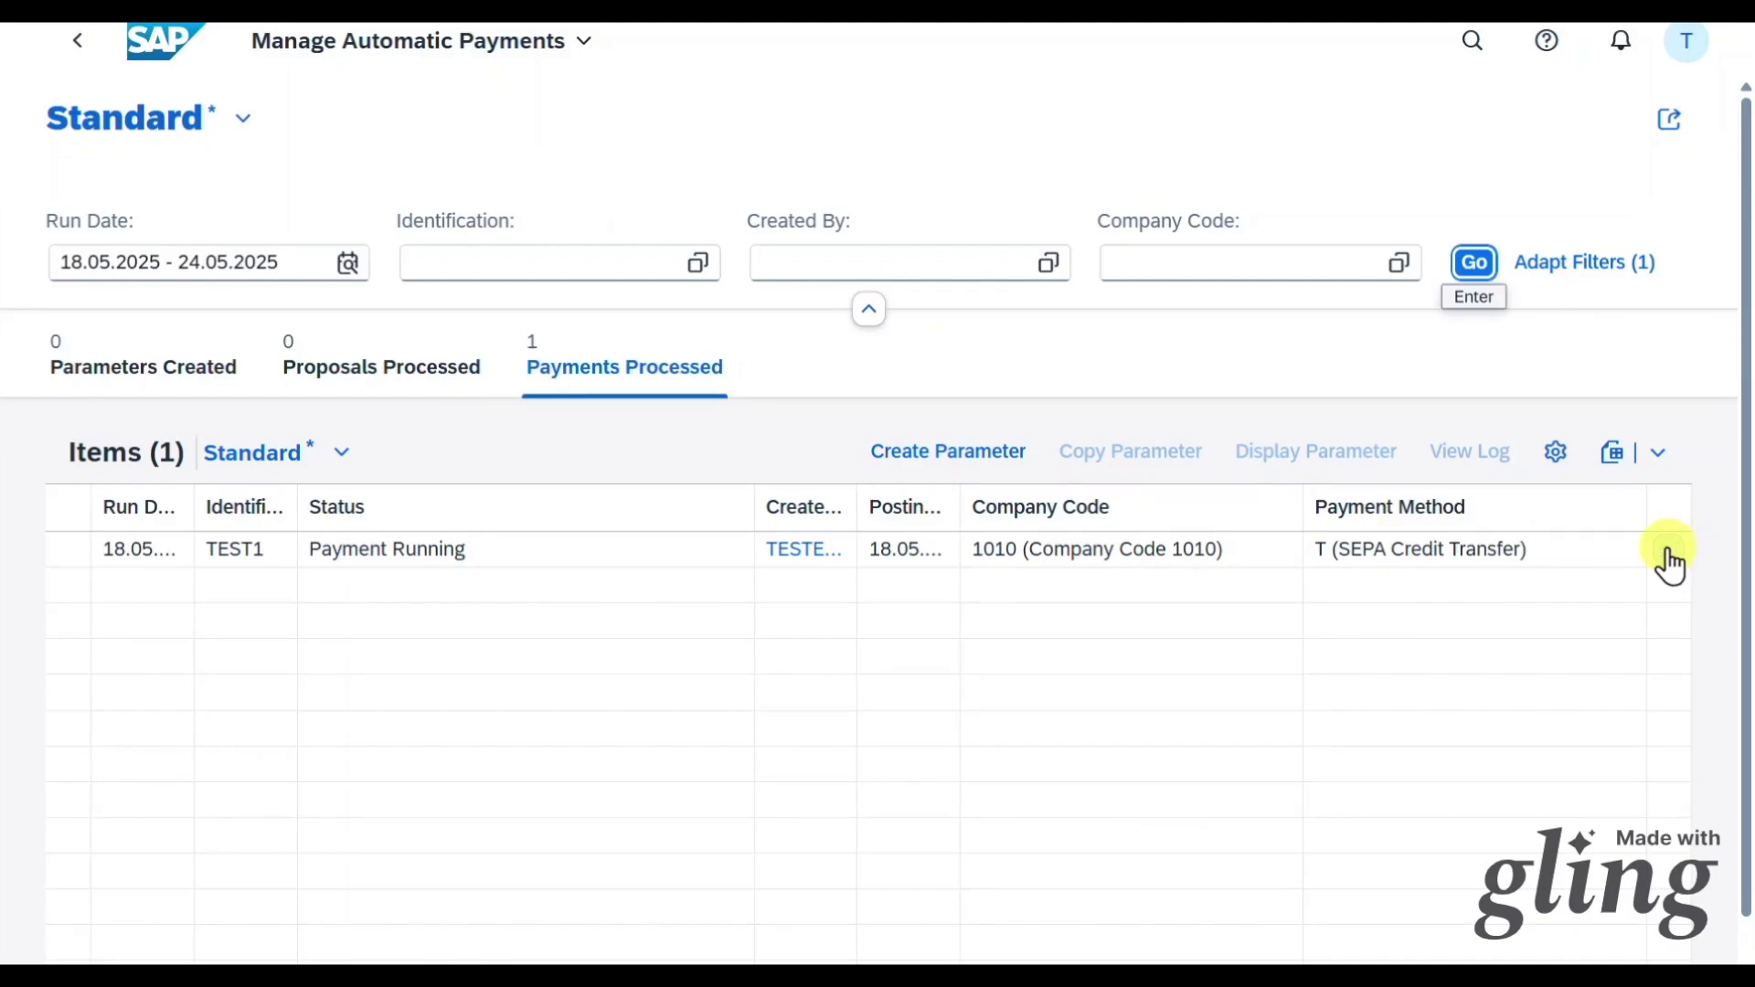
Open the processed TEST1 payment and display its payment document in Manage Journal Entries - New version.
click(1669, 556)
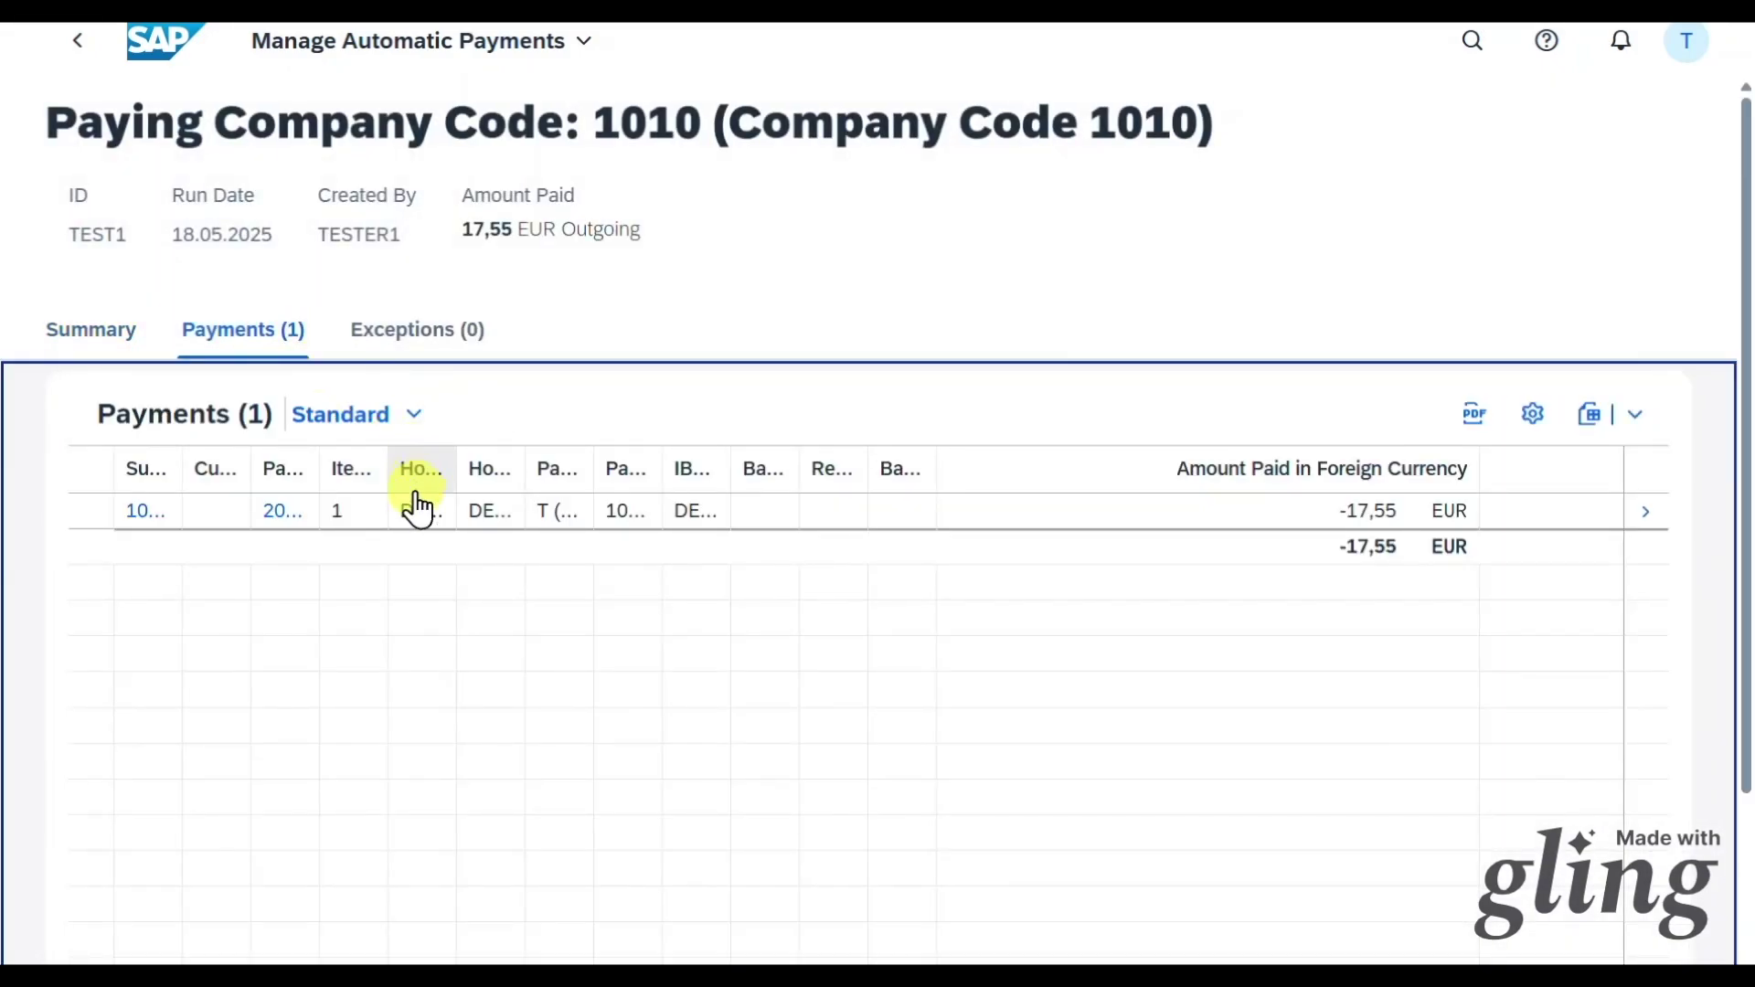
drag(315, 480, 780, 475)
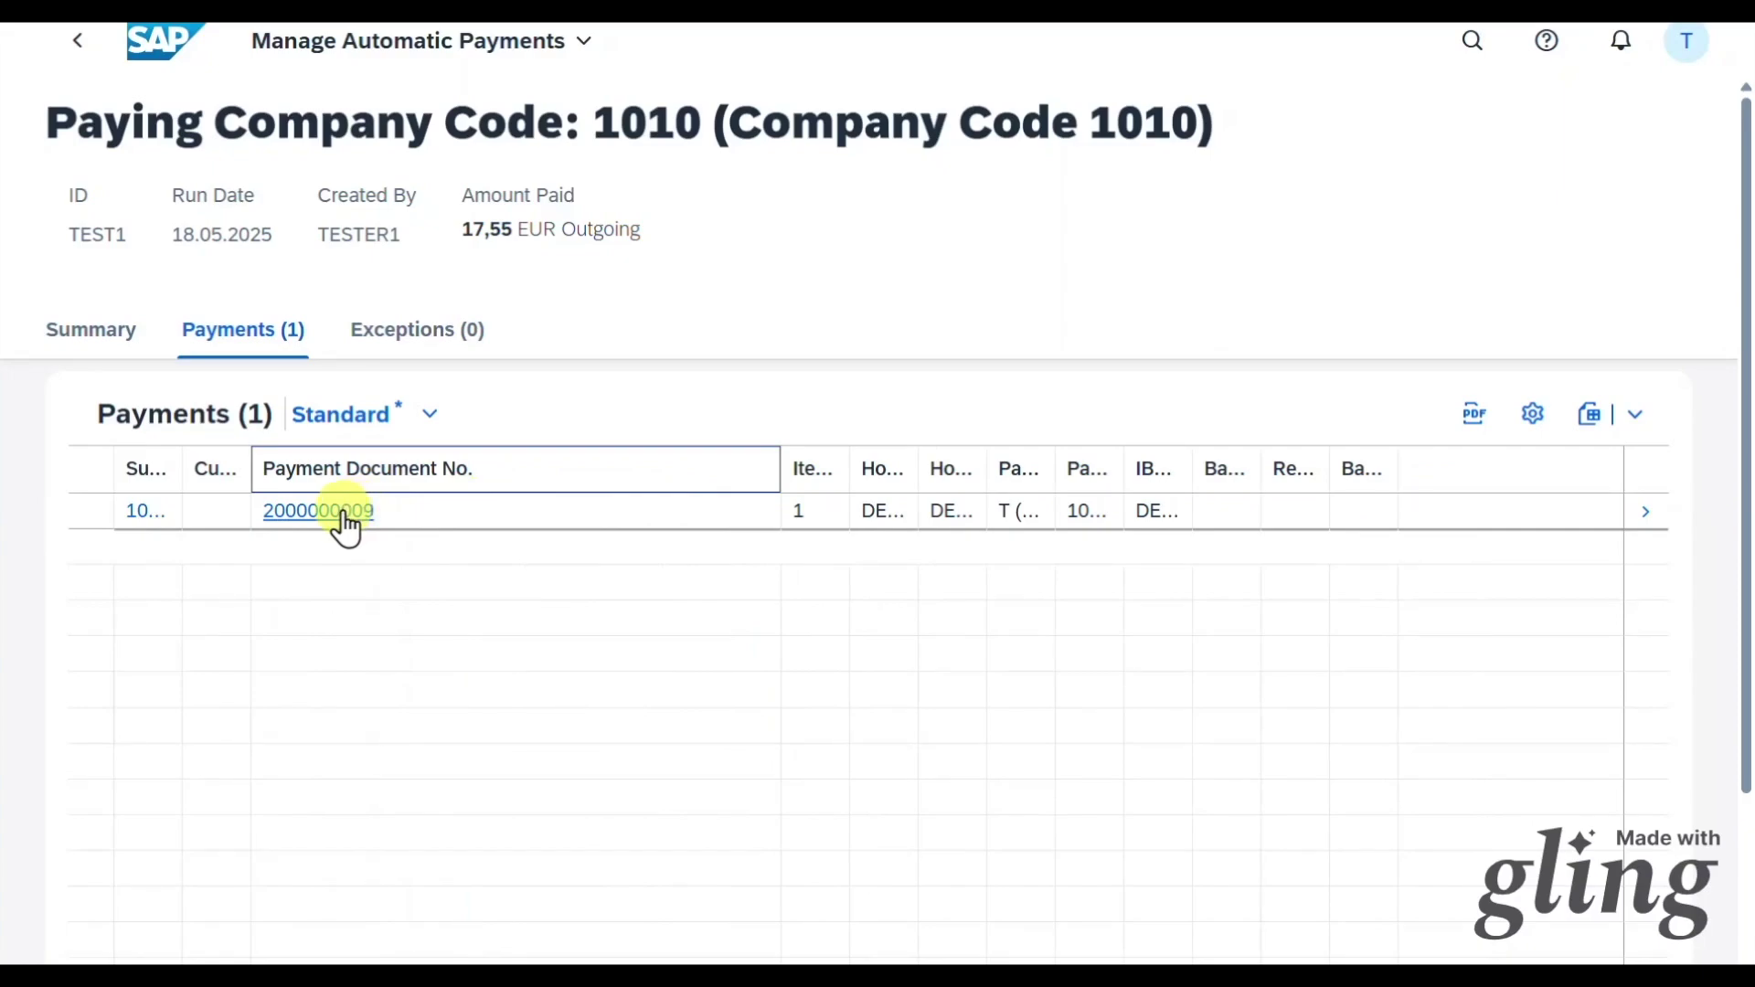
click(346, 522)
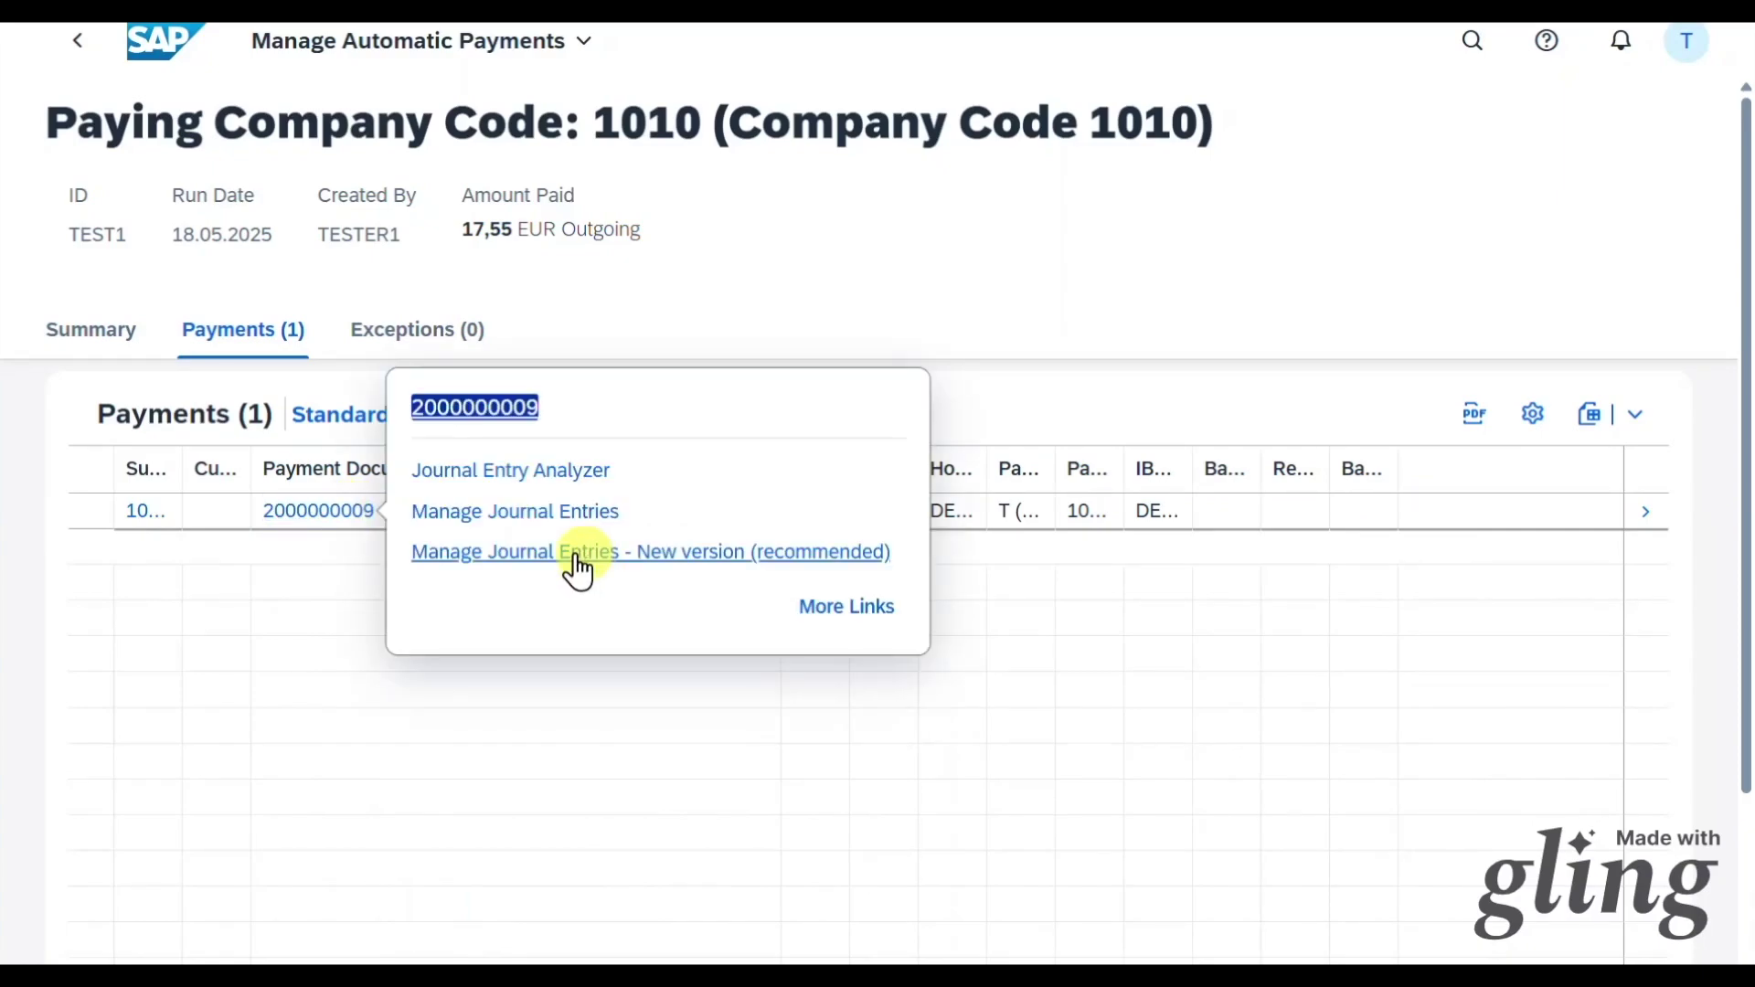
click(603, 552)
Examine the payment document's line items, comparing the payables debit with the bank and vendor discount clearing credits.
scroll(994, 521, down, 8)
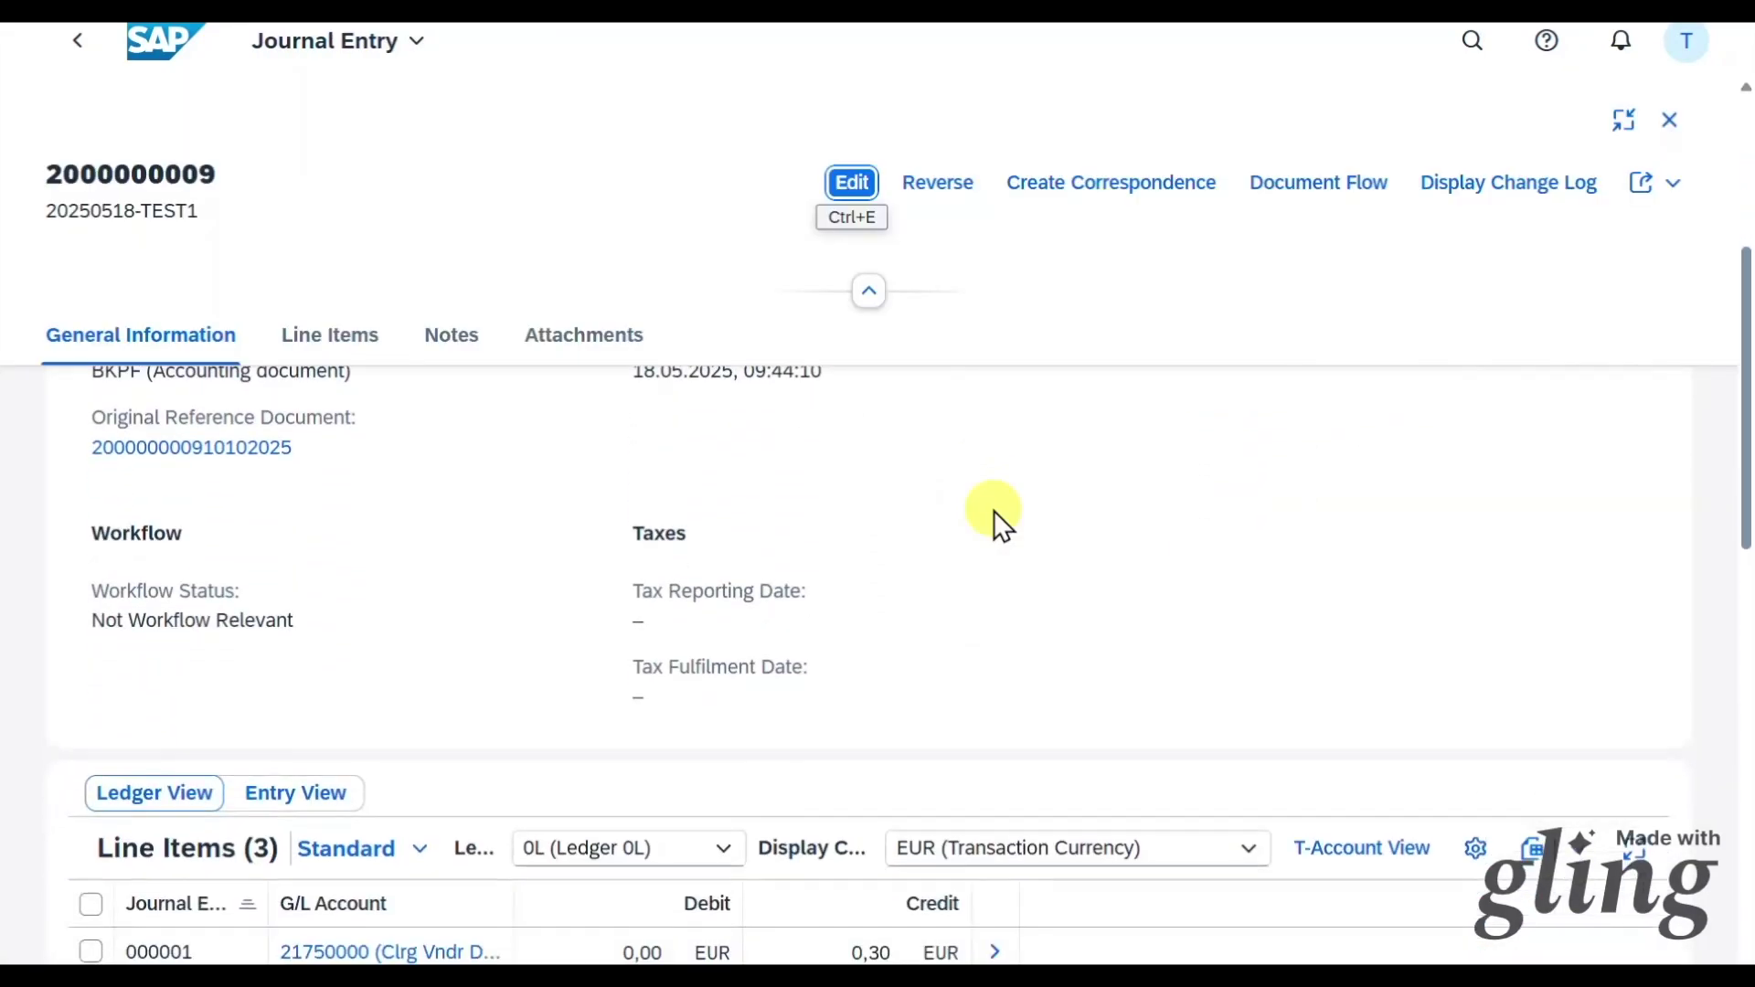
double_click(510, 559)
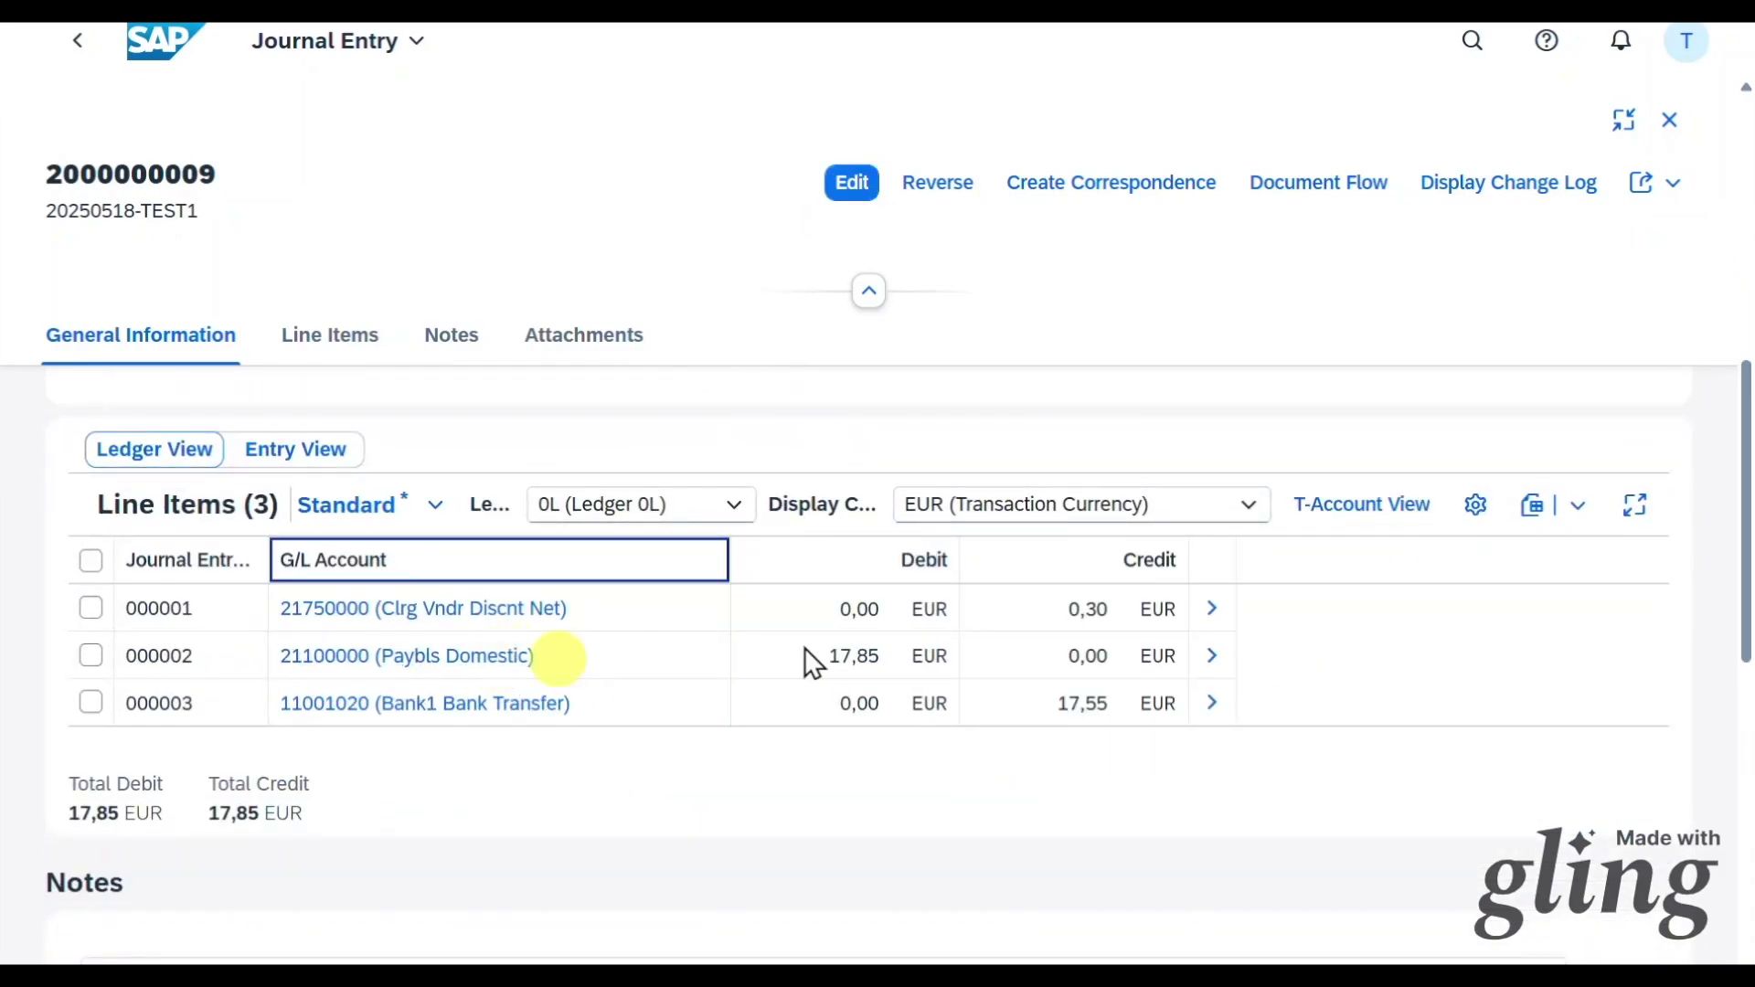
drag(826, 662, 880, 665)
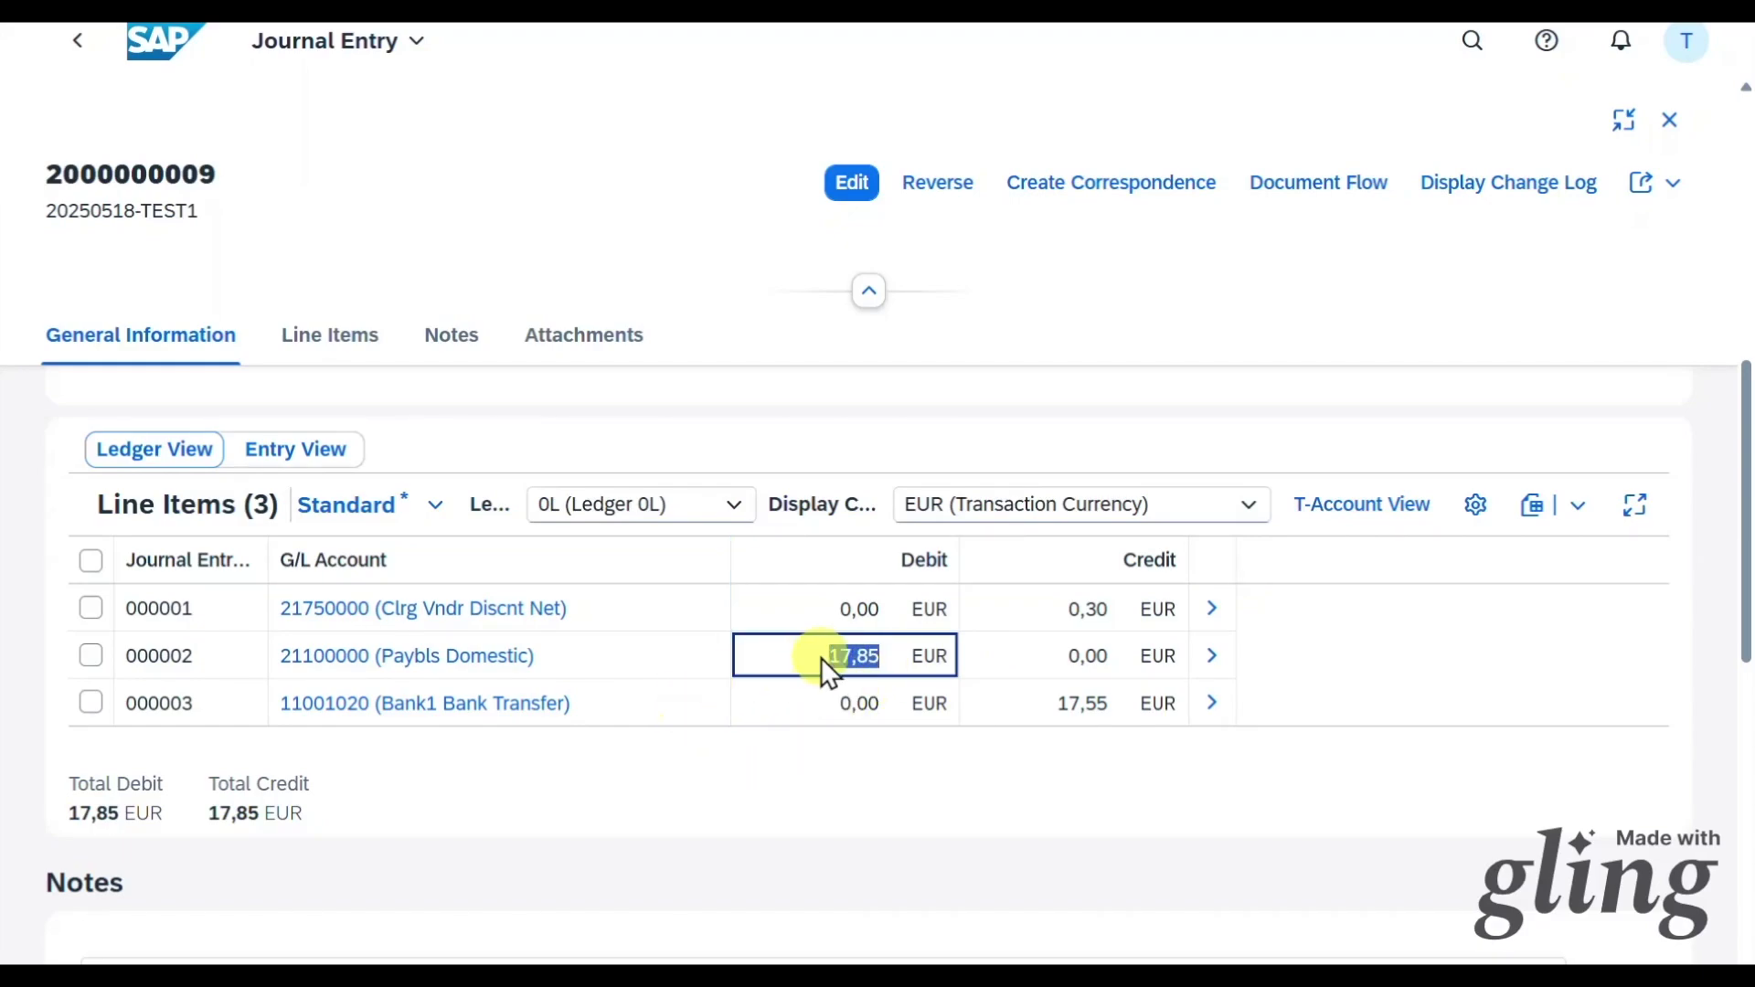
drag(1051, 705, 1110, 704)
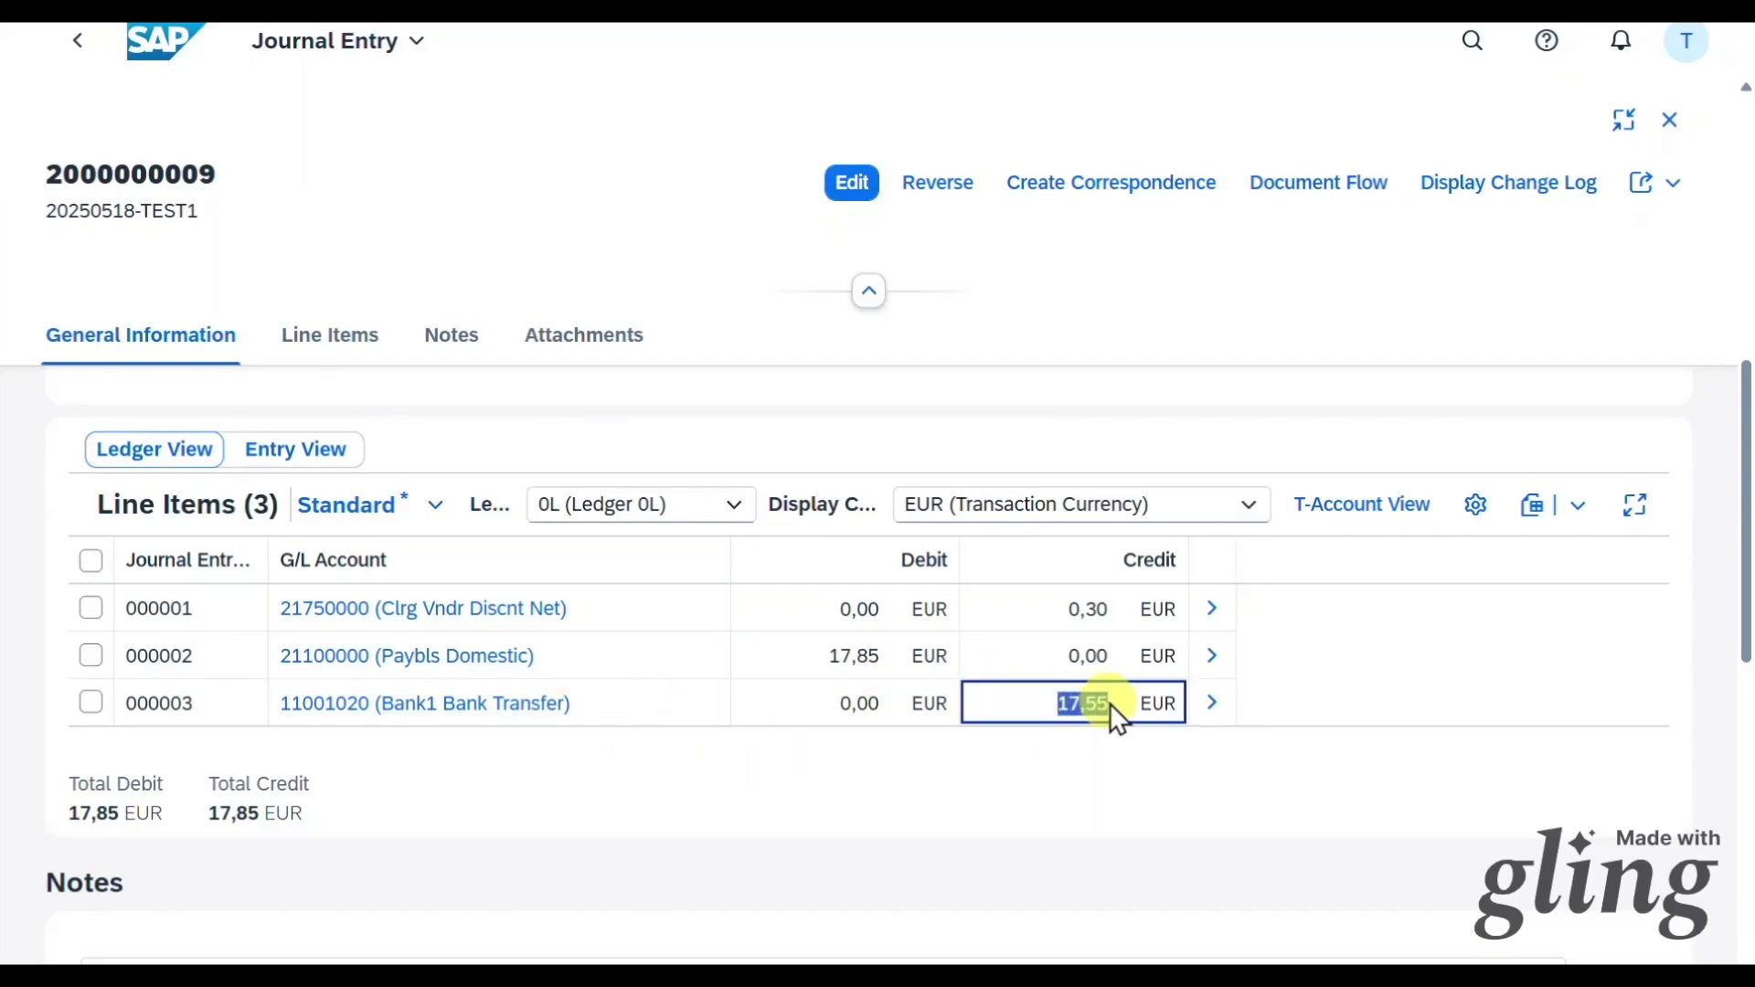
click(1076, 622)
click(627, 615)
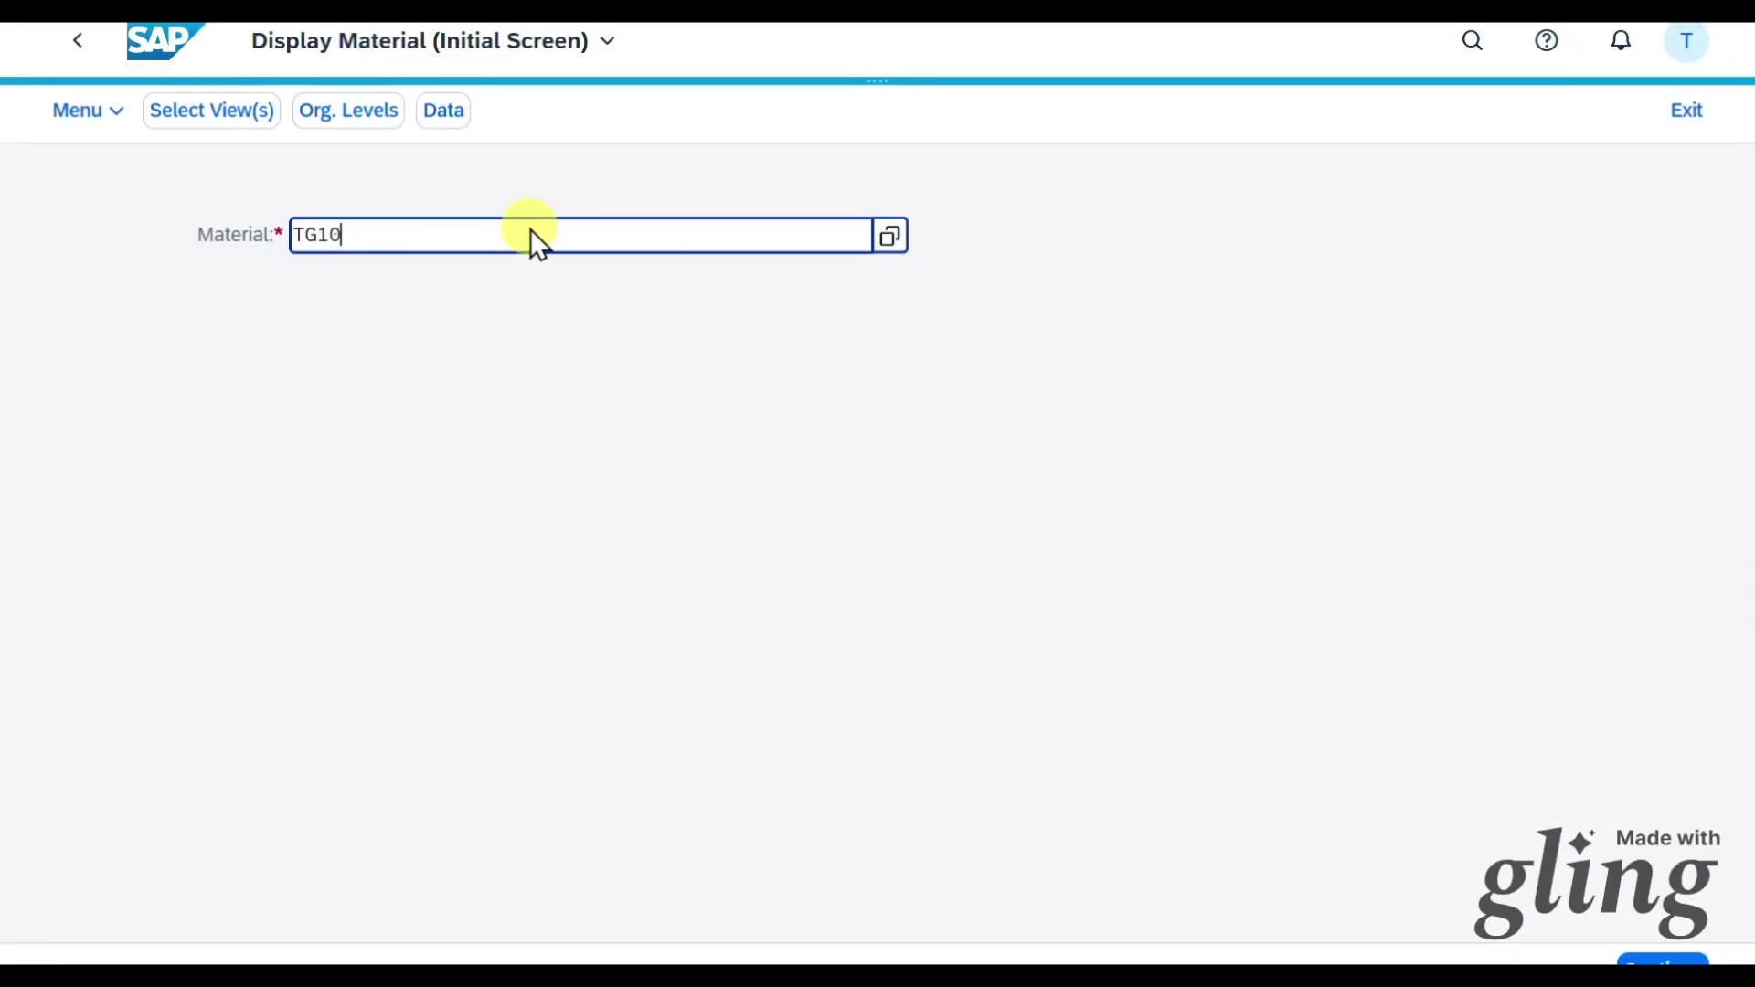
Display the Accounting 1 view of material TW ROH REV TEST for plant 1010 and check its price control.
double_click(533, 237)
text(TW ROH REV TEST)
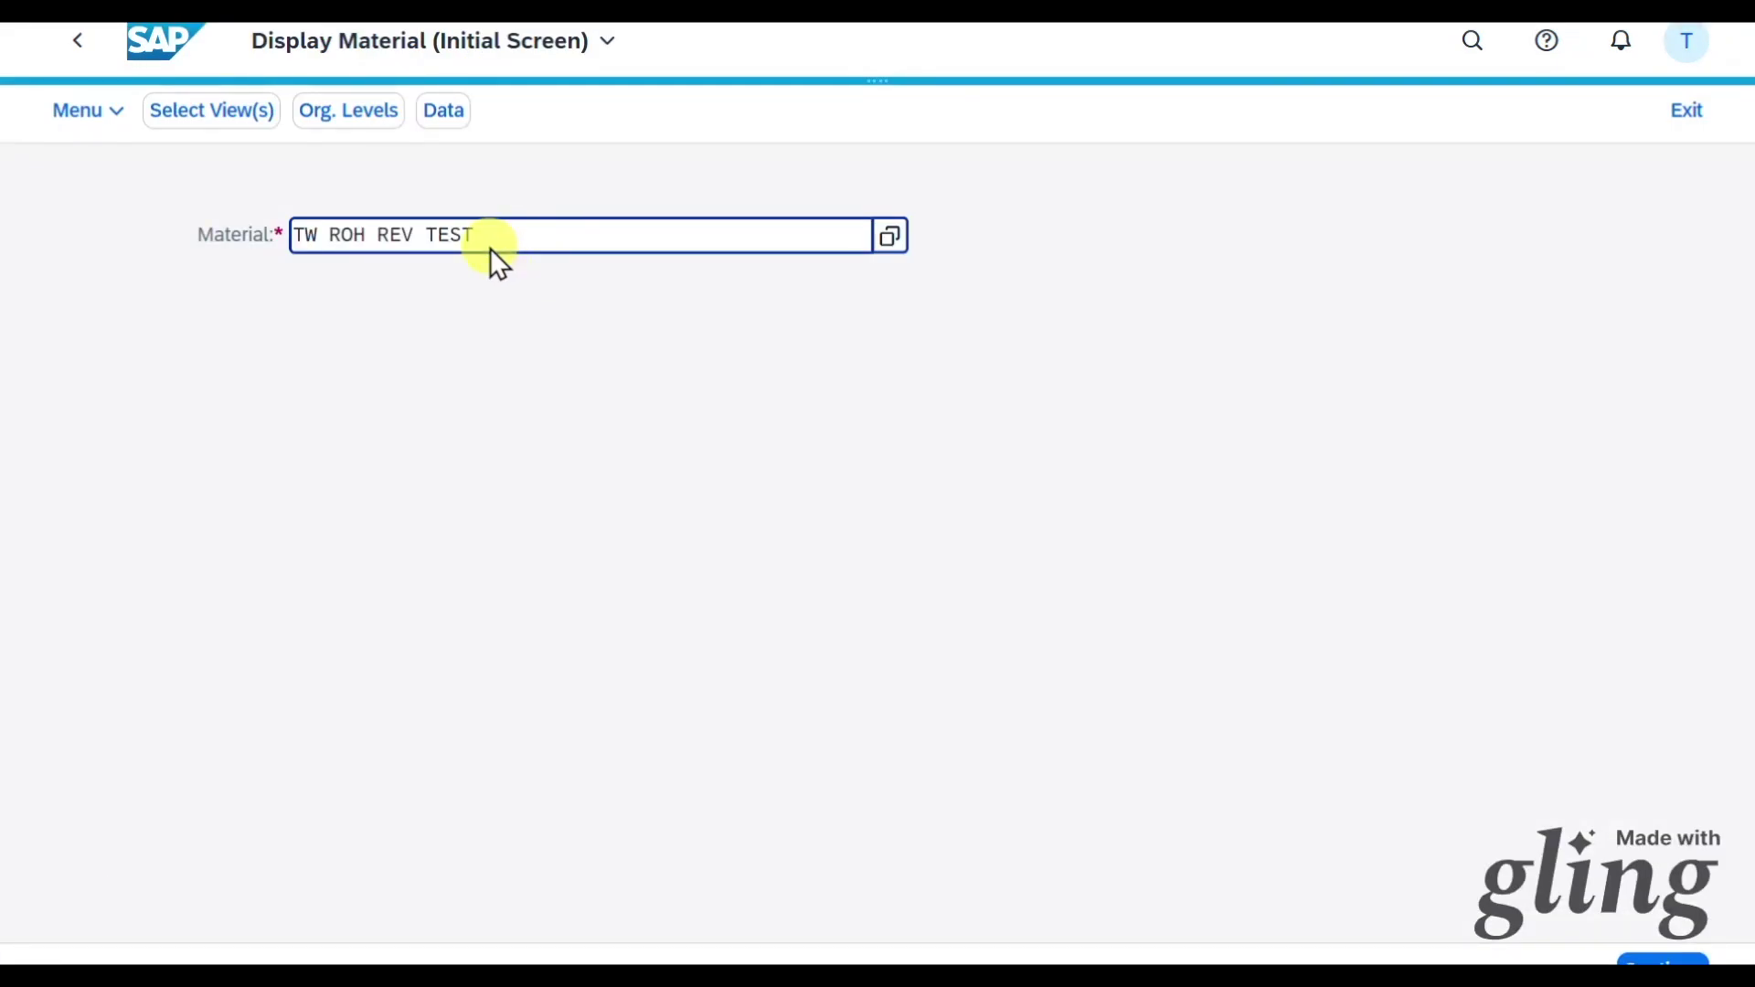
key(Return)
click(509, 398)
click(692, 939)
text(1010)
key(Return)
scroll(530, 682, down, 4)
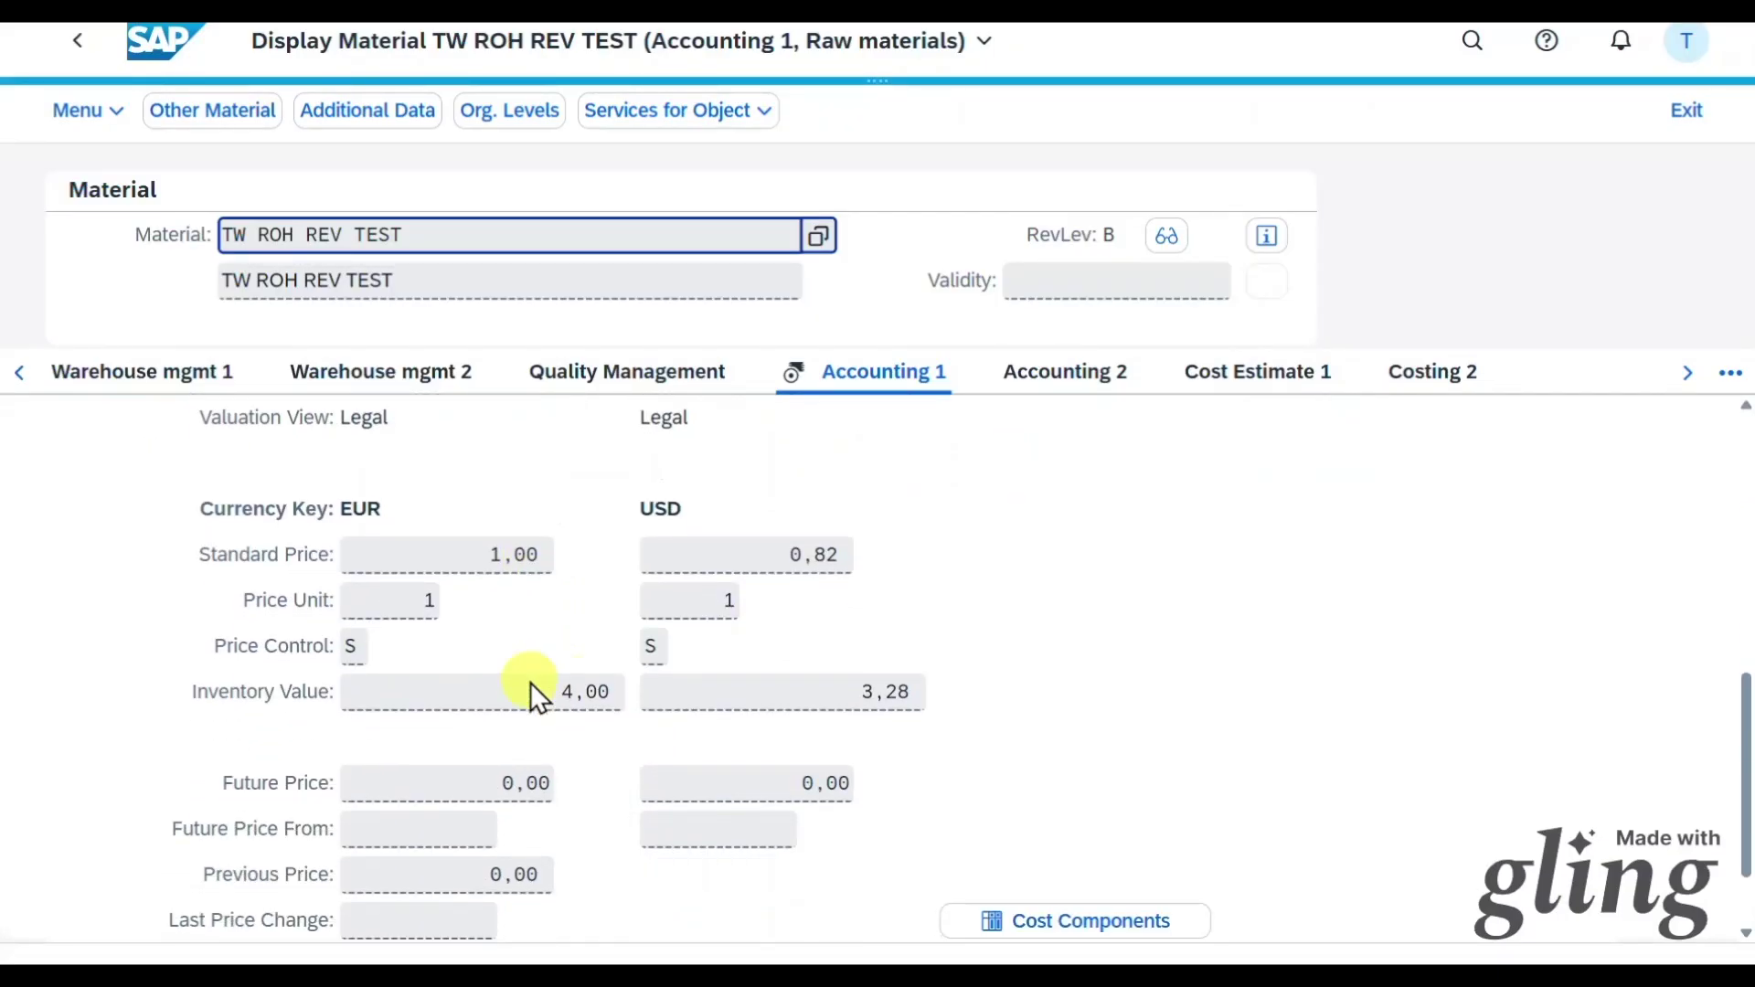
click(360, 649)
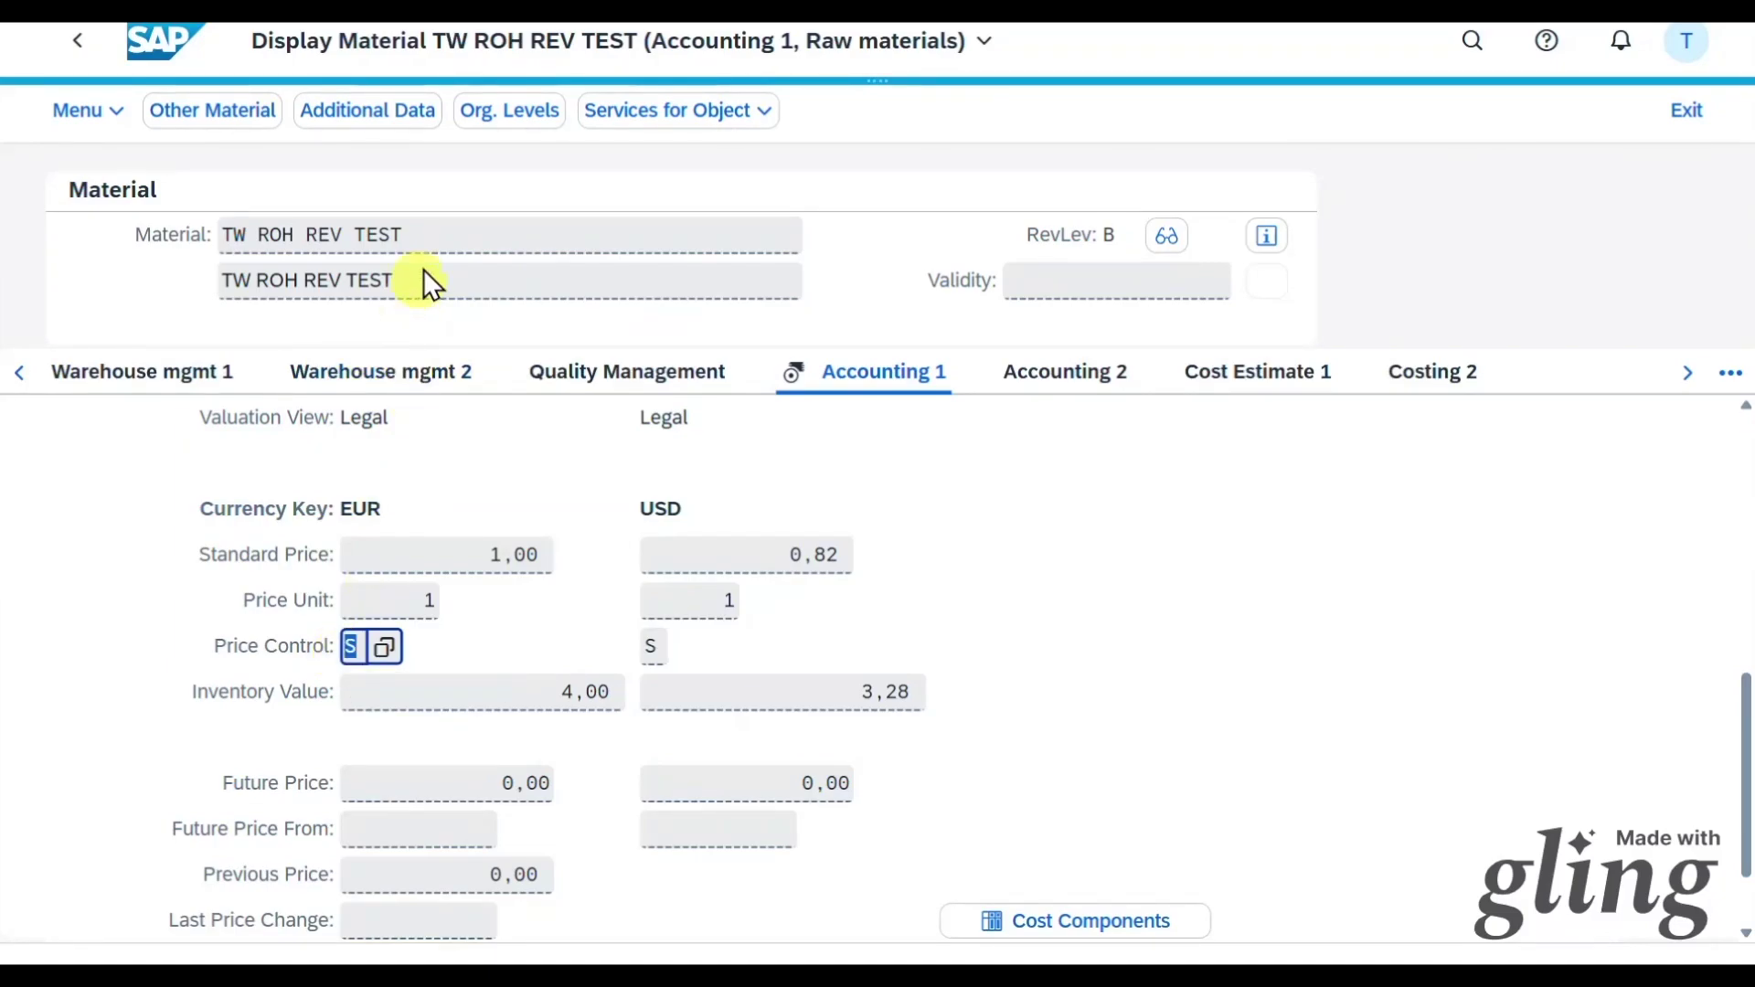
Copy the material name TW ROH REV TEST and open the Manage Purchase Orders app.
click(388, 236)
key(ctrl+c)
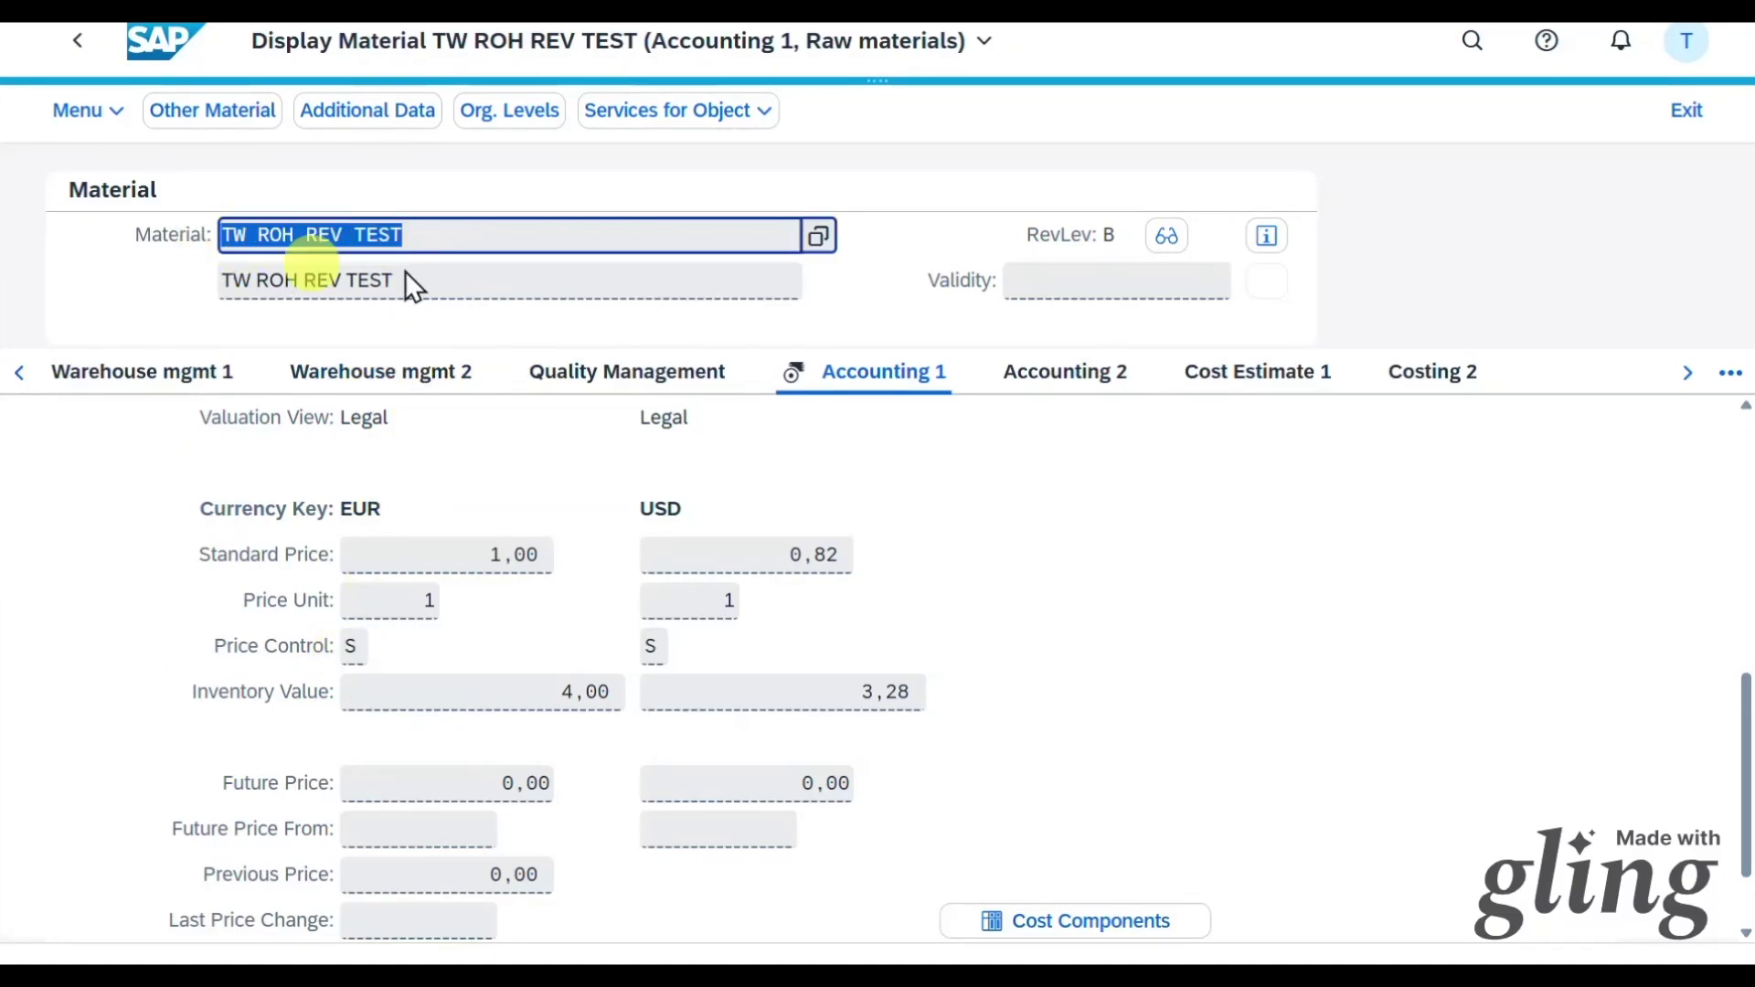
click(1471, 42)
text(manage purchase or)
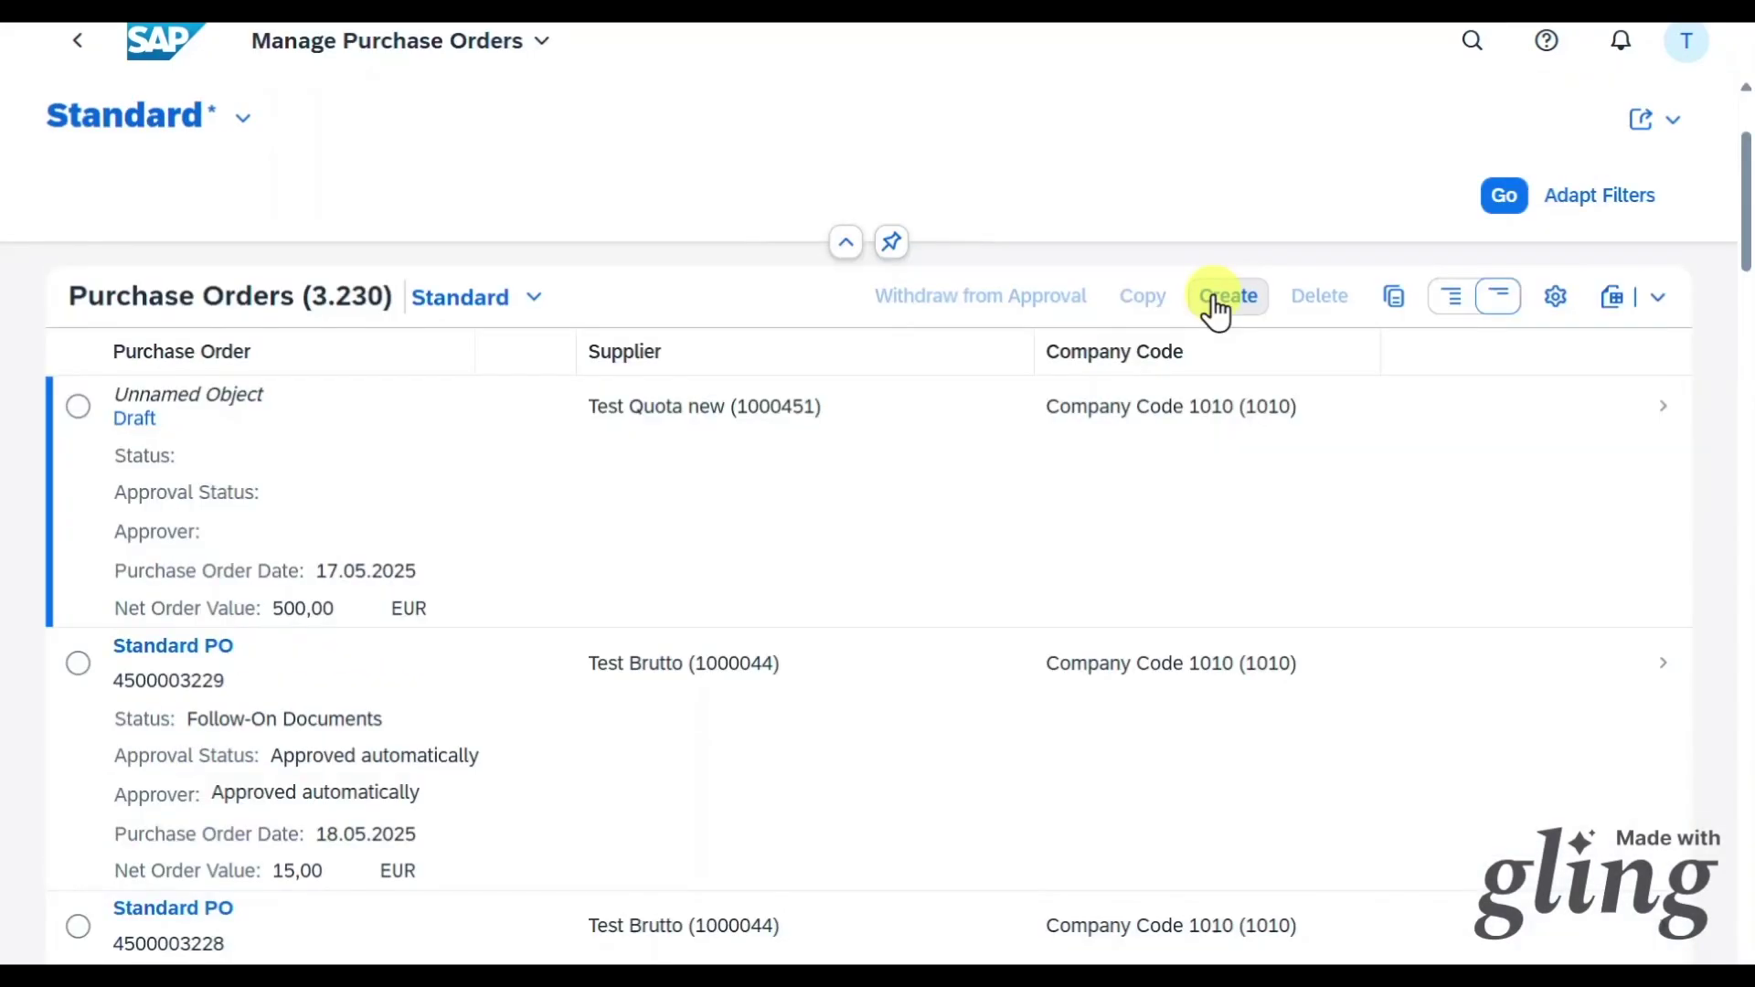
Create a new standard purchase order in EUR for supplier Test Brutto with purchasing group 001.
click(1215, 295)
click(776, 453)
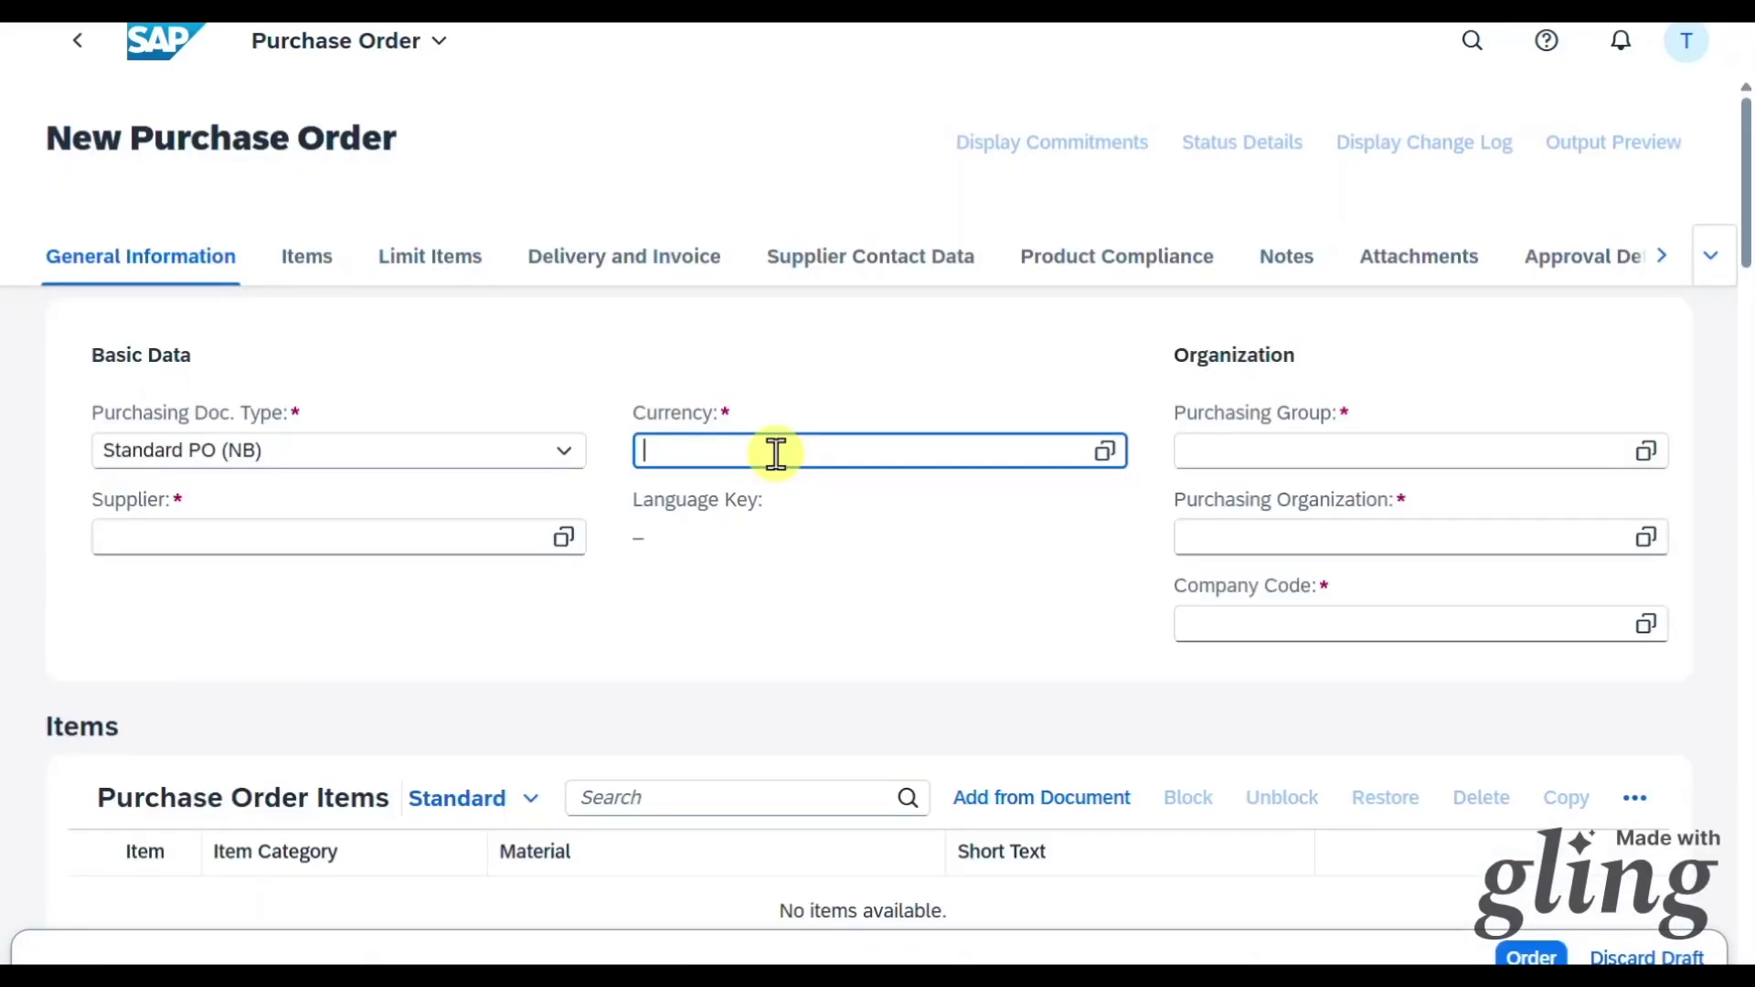
click(396, 538)
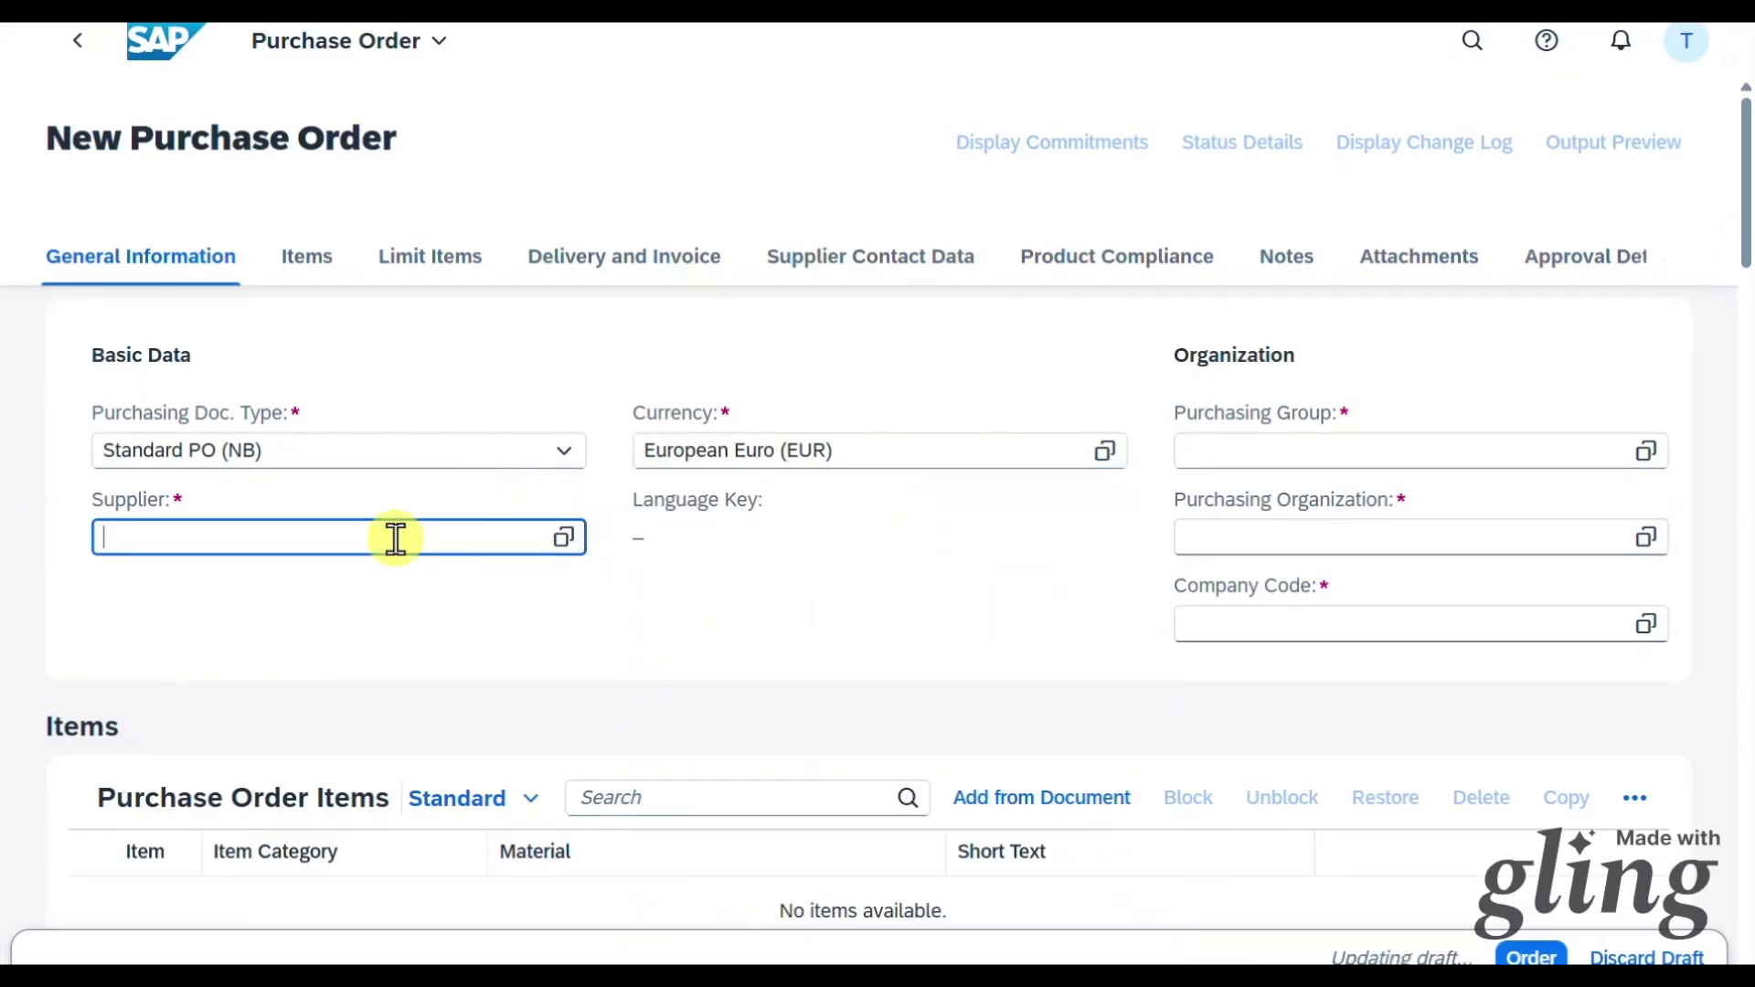
key(super+v)
key(Return)
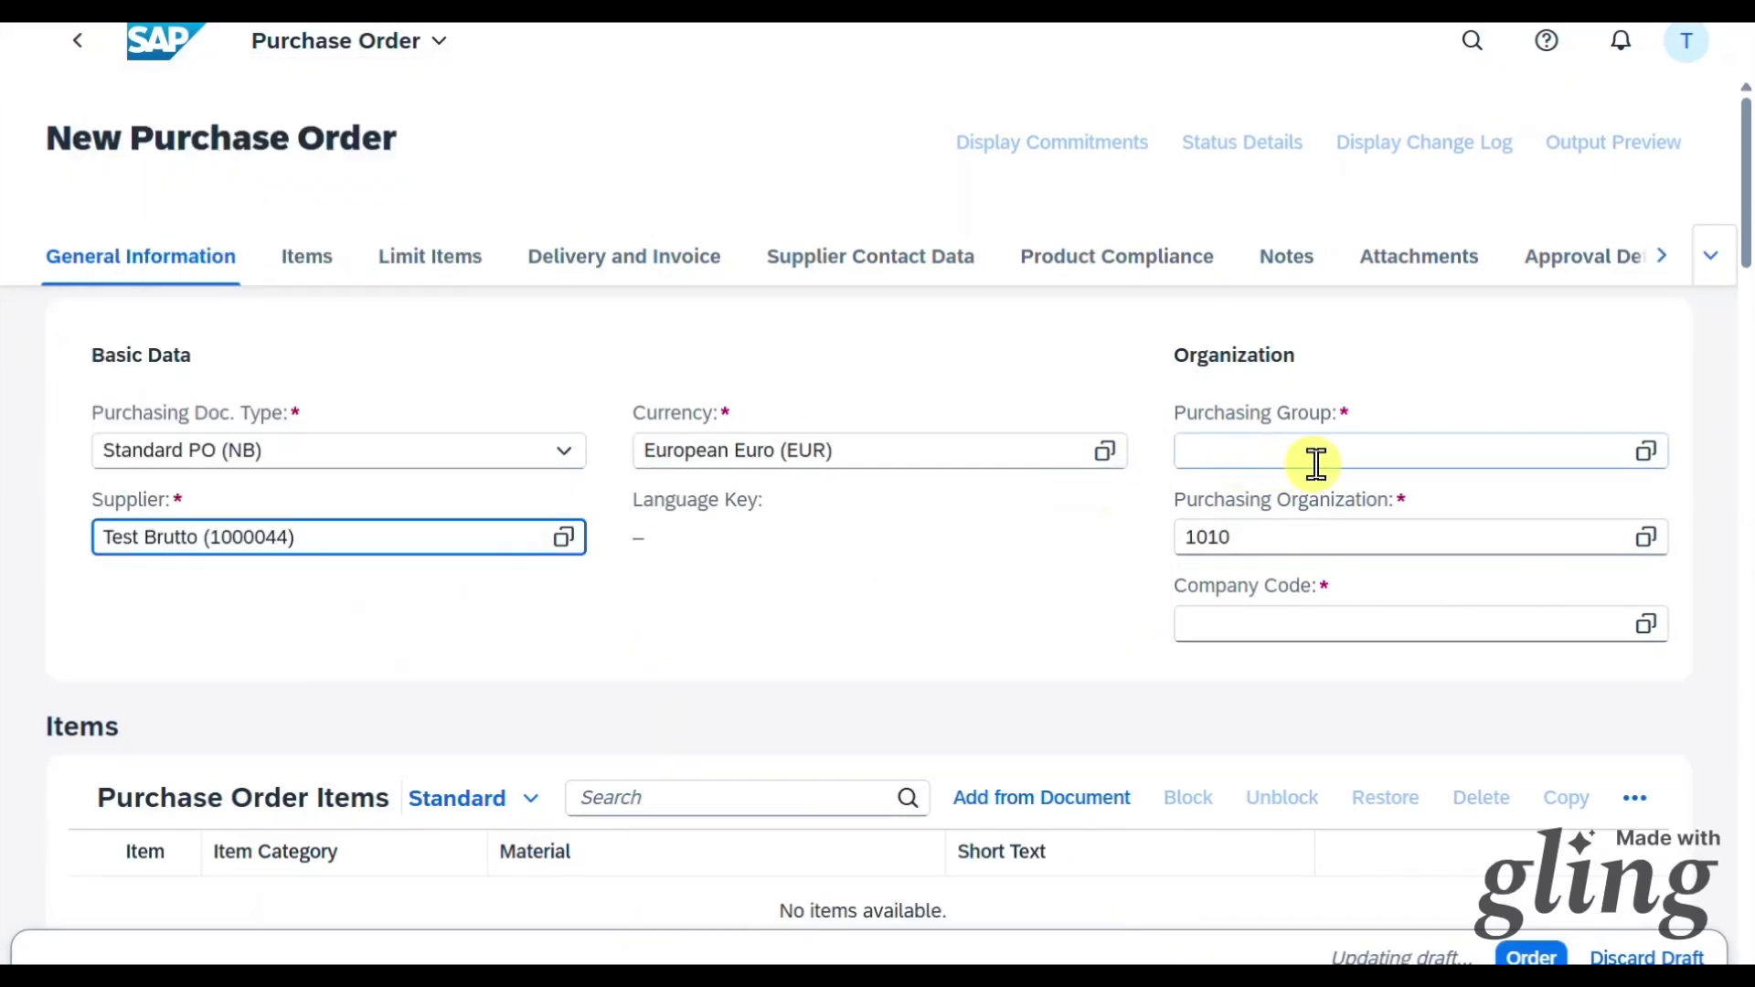
click(1321, 457)
text(001)
click(998, 601)
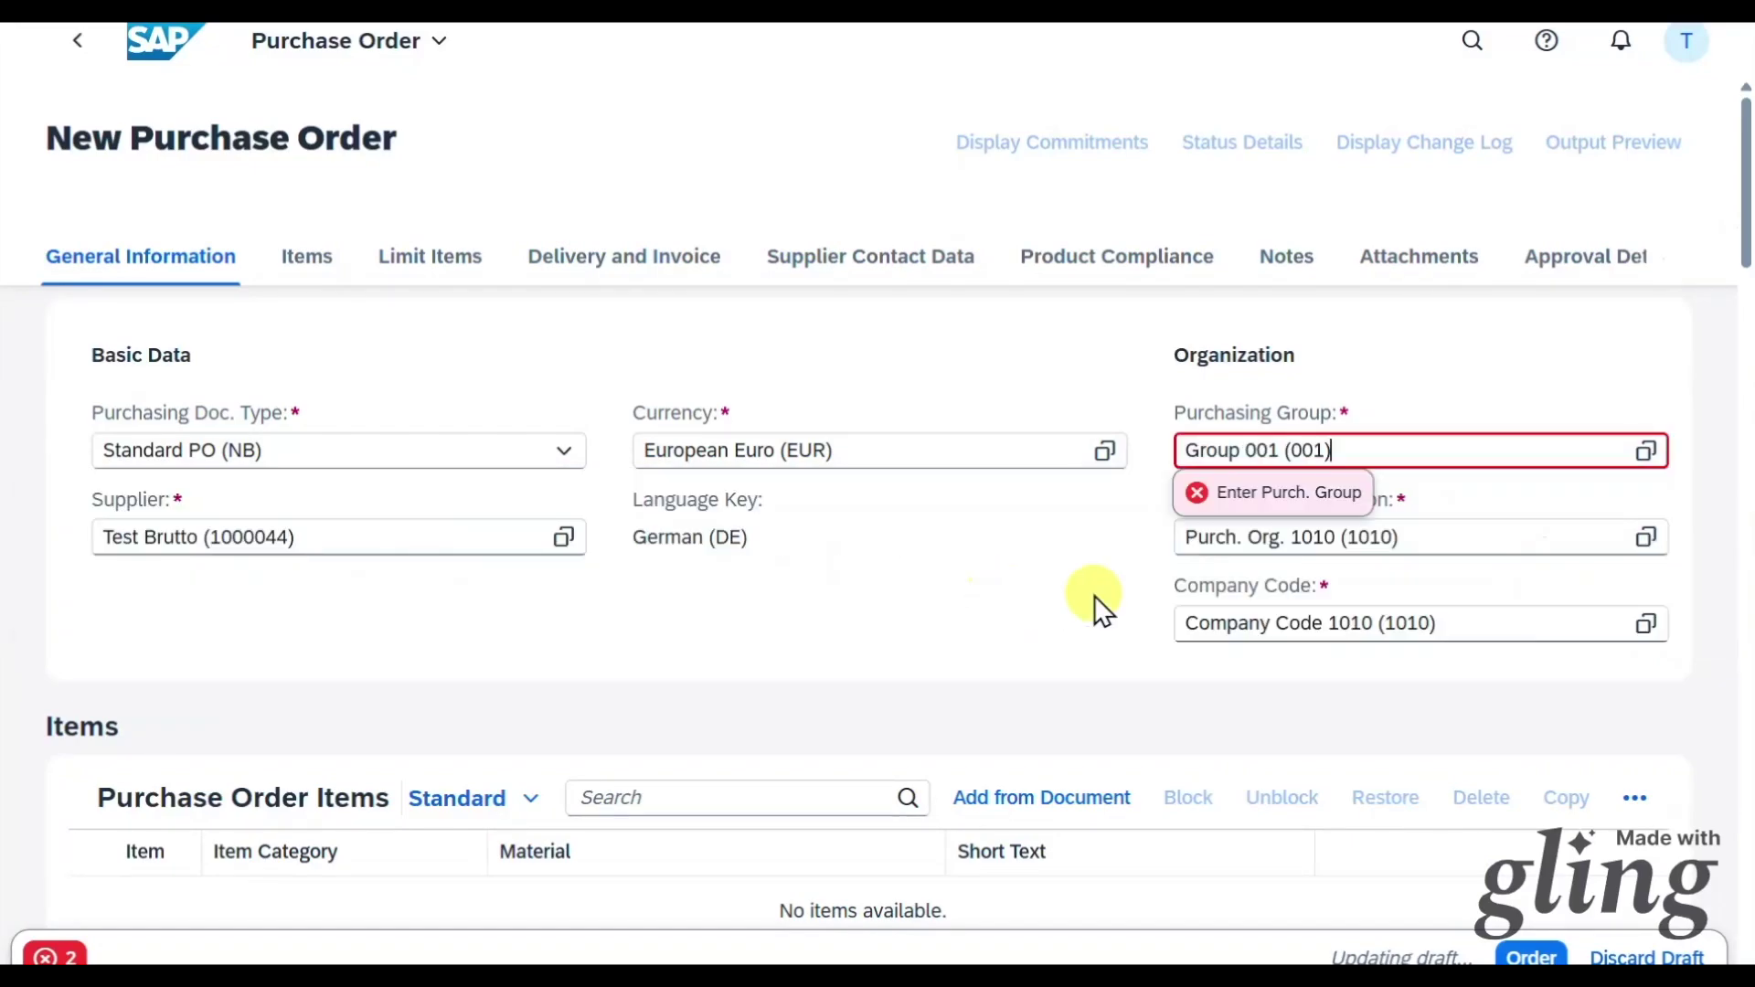
Add a standard item with material TW ROH REV TEST to the purchase order.
scroll(1094, 595, down, 3)
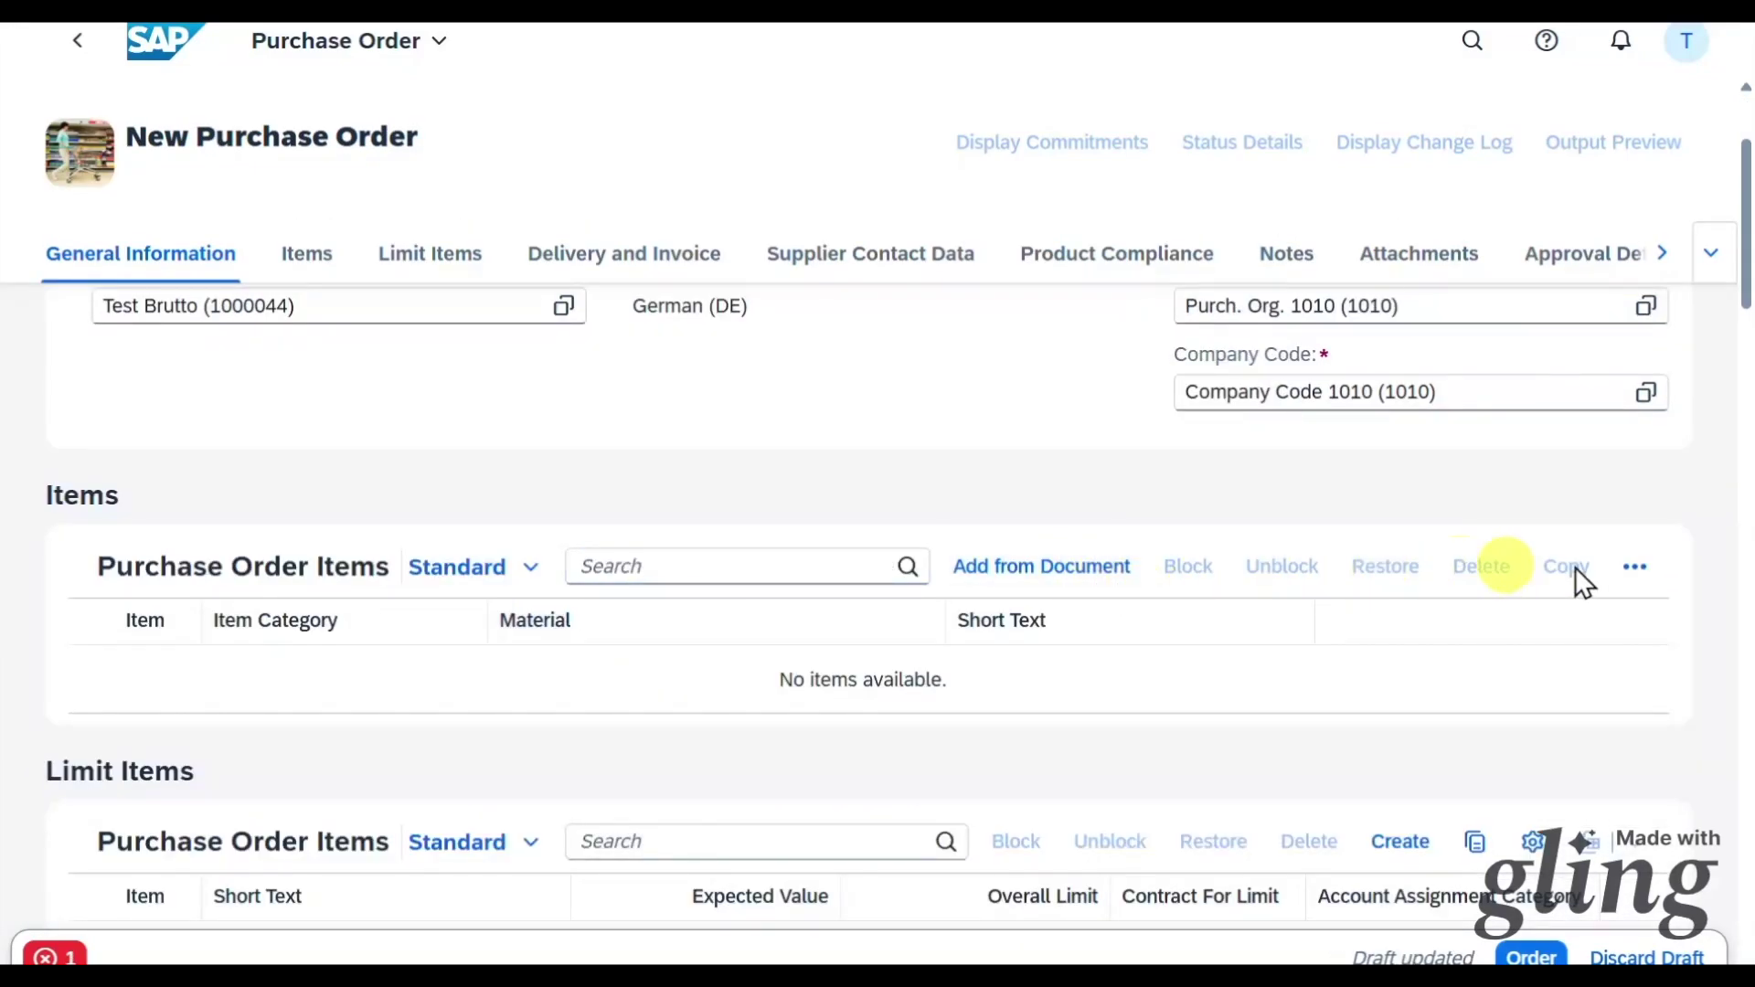
click(1633, 568)
click(1565, 393)
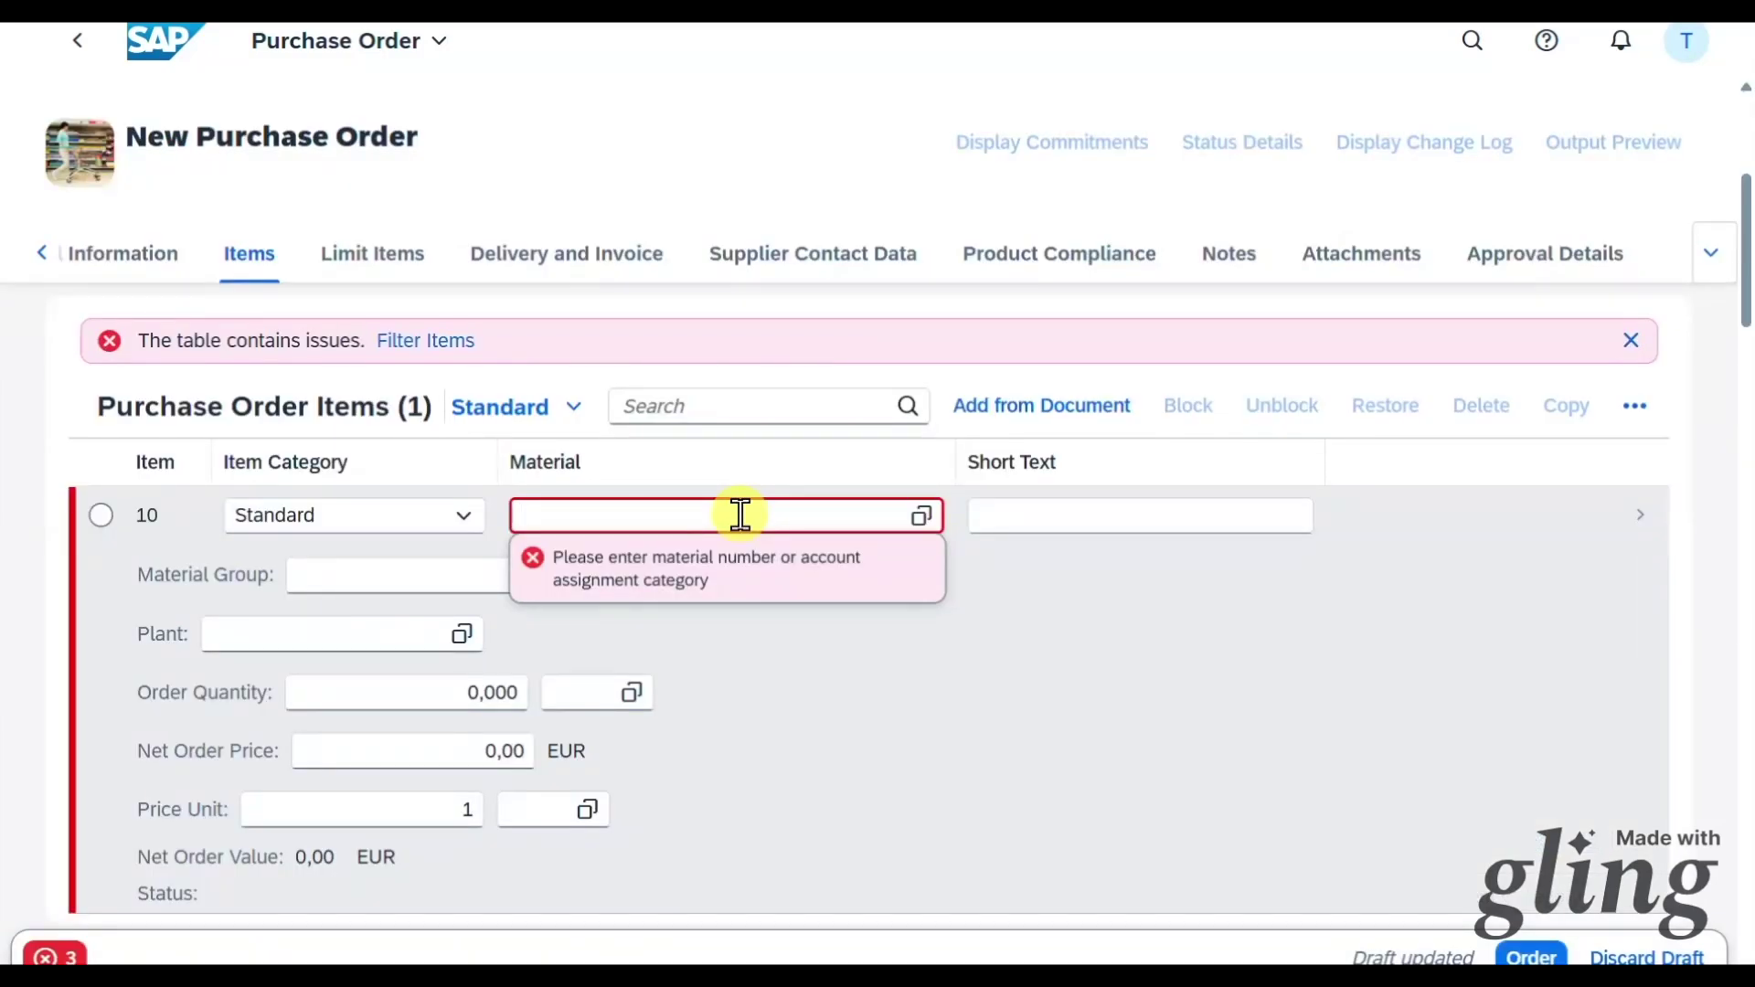
key(ctrl+v)
key(Return)
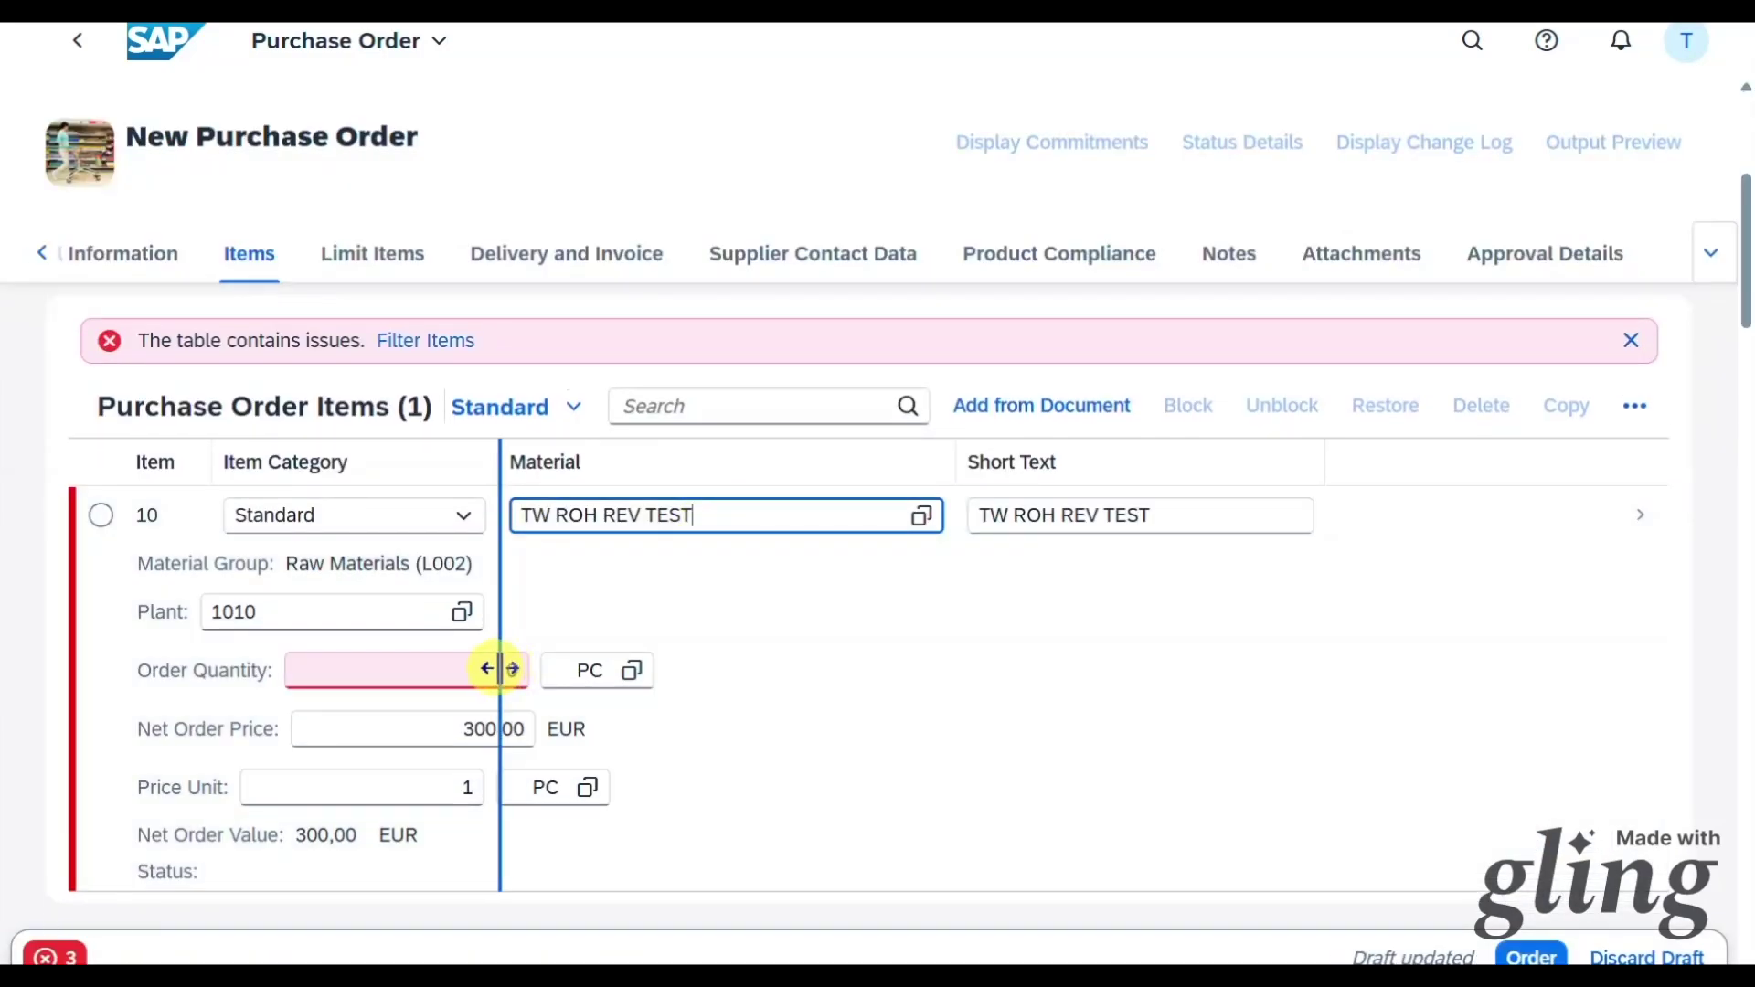
Set the item's order quantity to 1 PC and its net order price to 10,00 EUR.
click(496, 669)
text(1)
key(Tab)
text(10)
click(1097, 694)
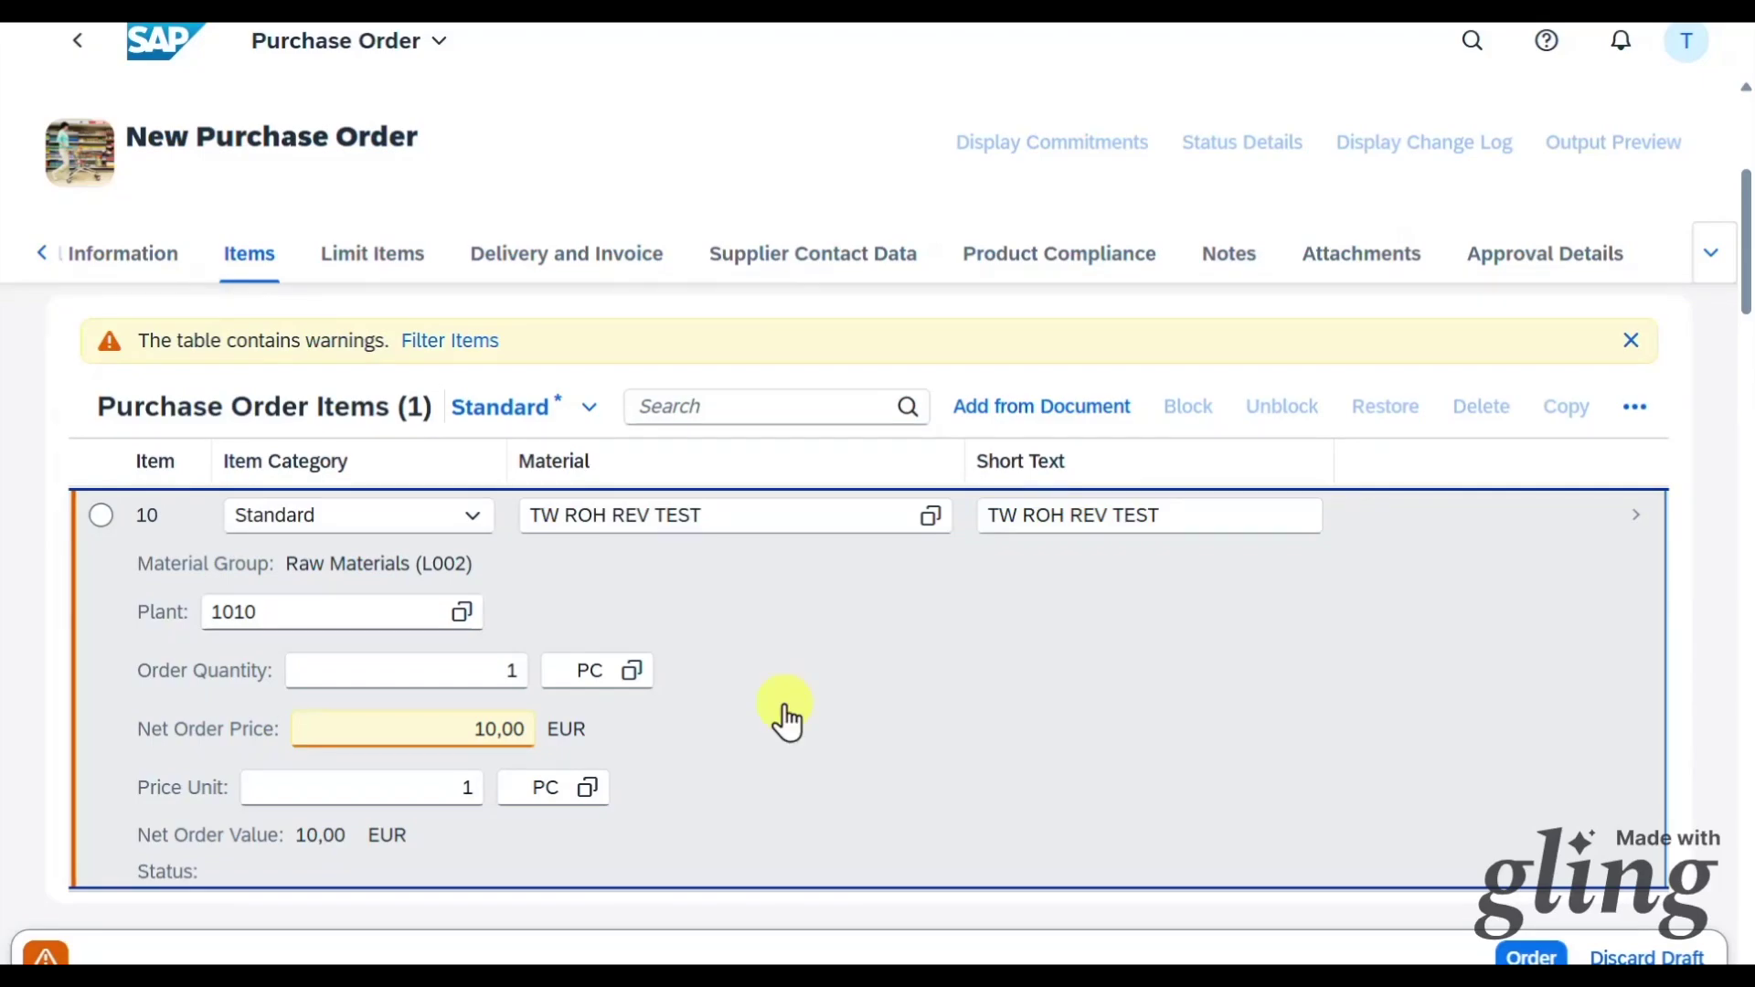
Set the purchase order's payment terms to 0002 (14 Days 2%, 30 Net) and place the order.
scroll(784, 717, down, 9)
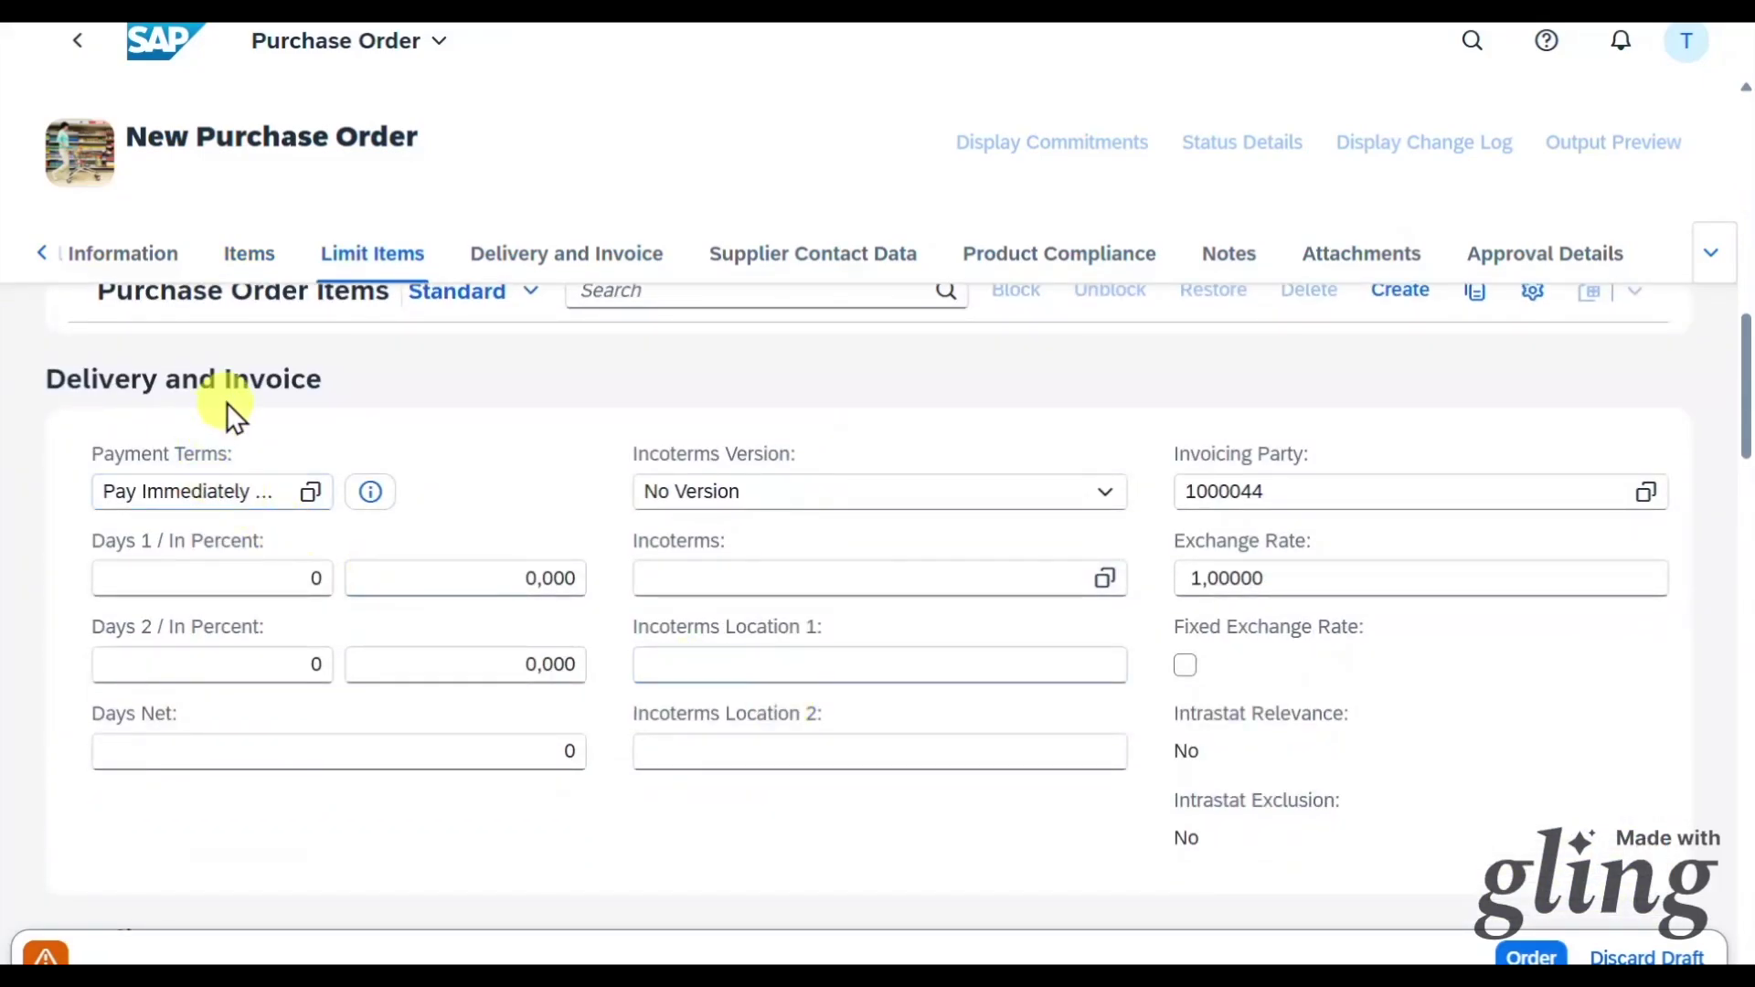
click(265, 493)
triple_click(265, 494)
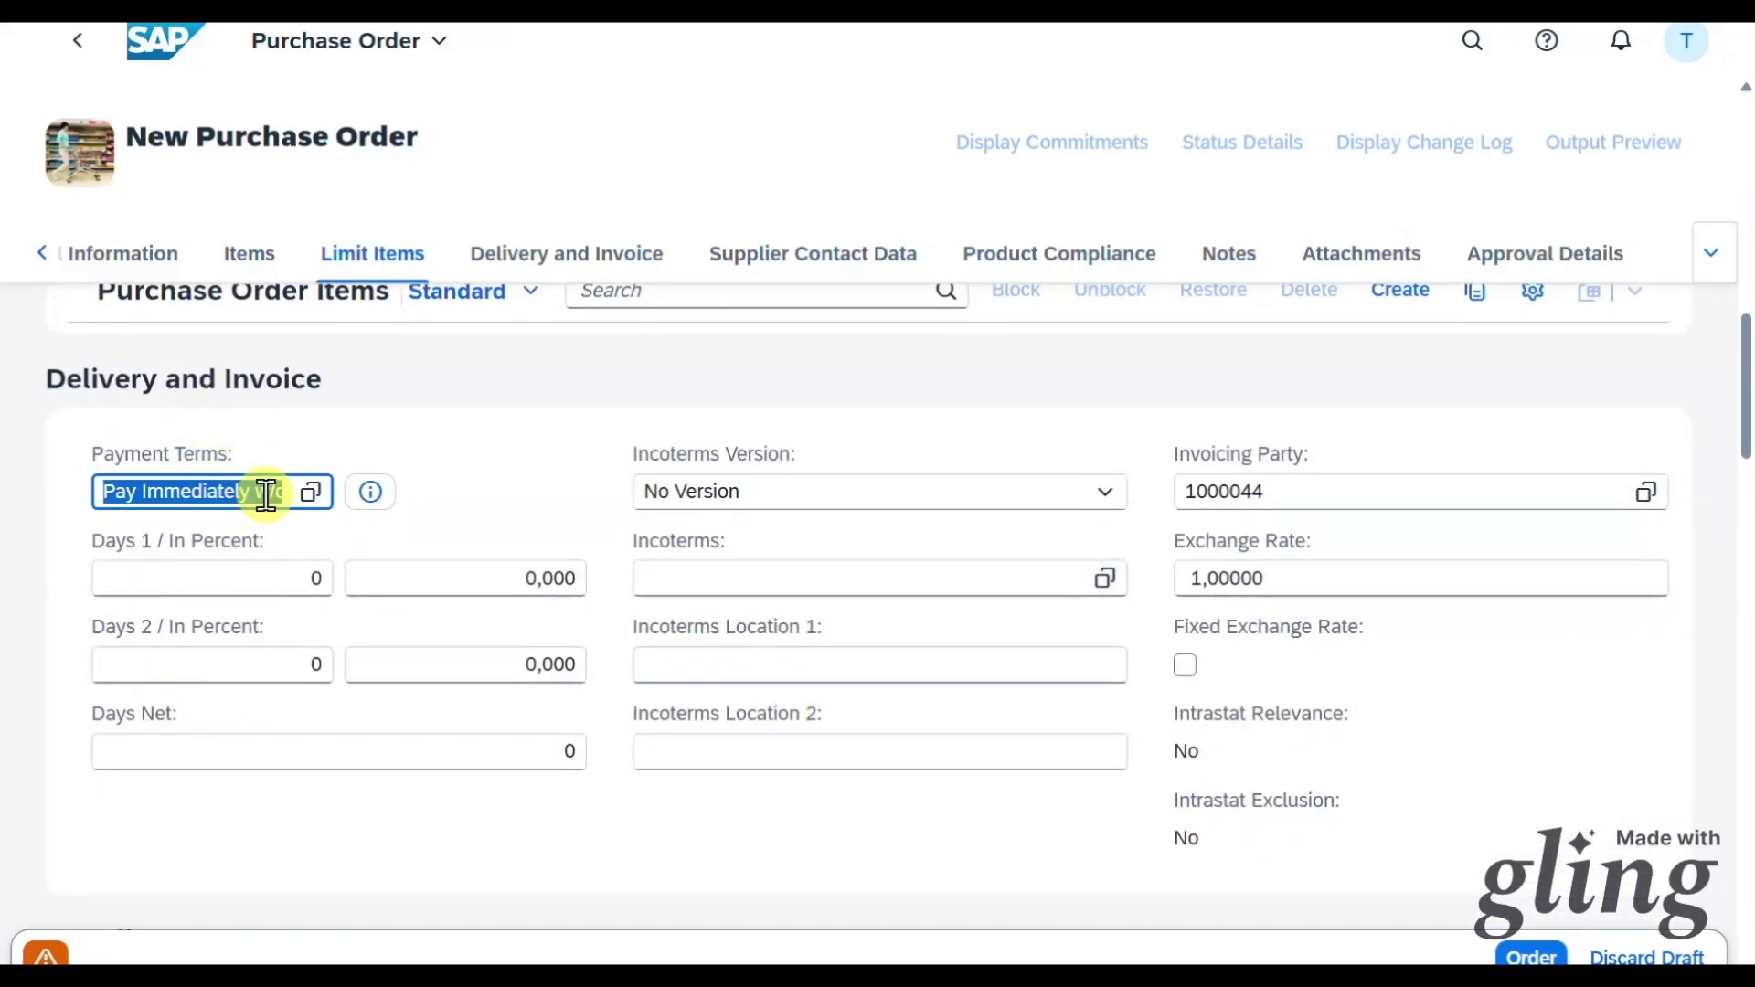
text(0002)
click(293, 604)
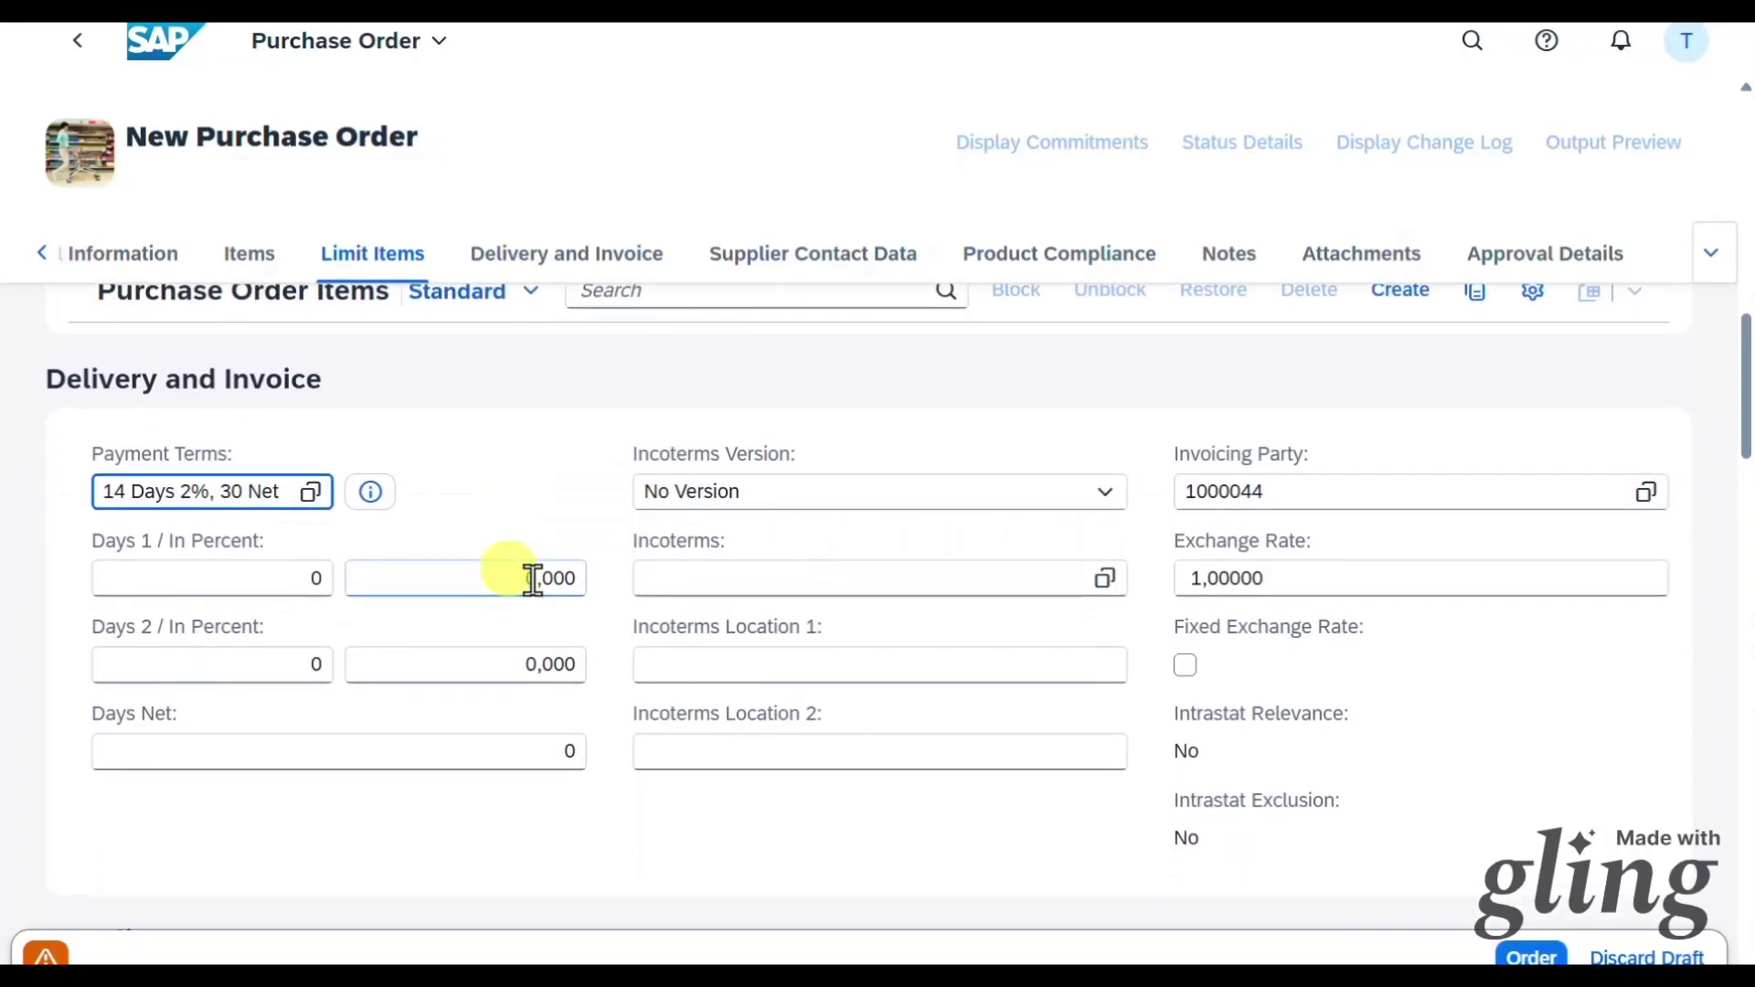
click(1528, 957)
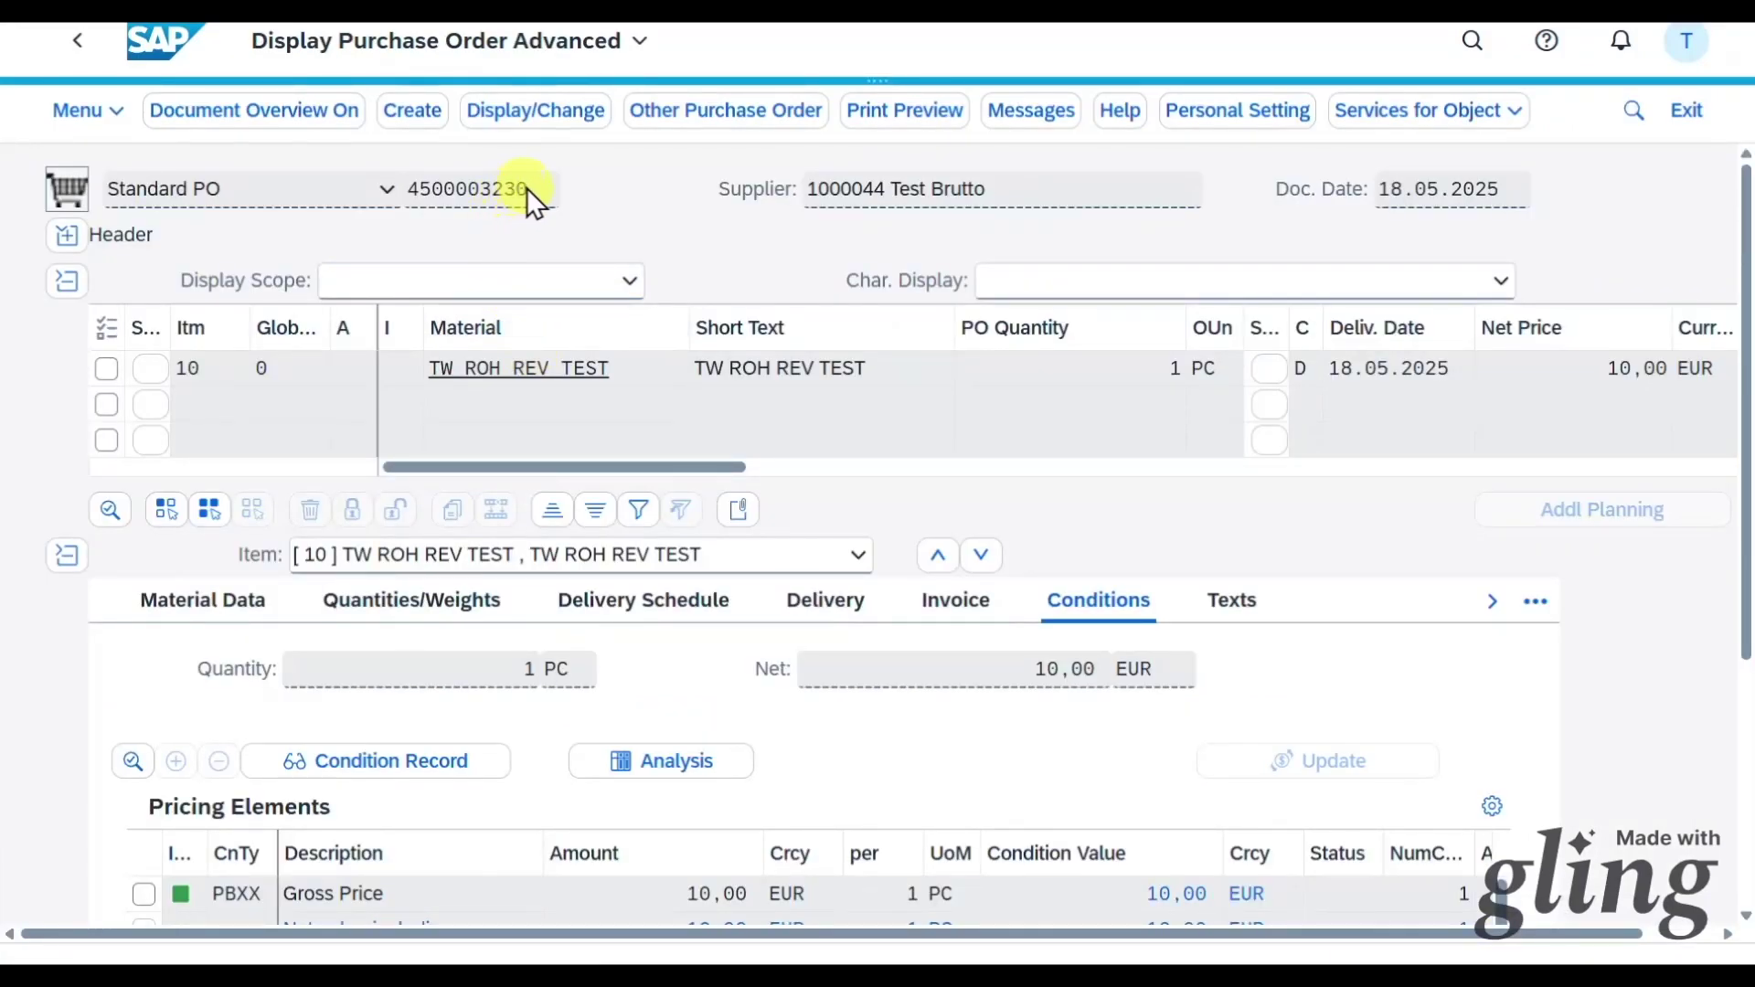
Copy the new purchase order's number and load that order in the Post Goods Receipt for Purchasing Document app.
drag(526, 188, 369, 195)
key(ctrl+c)
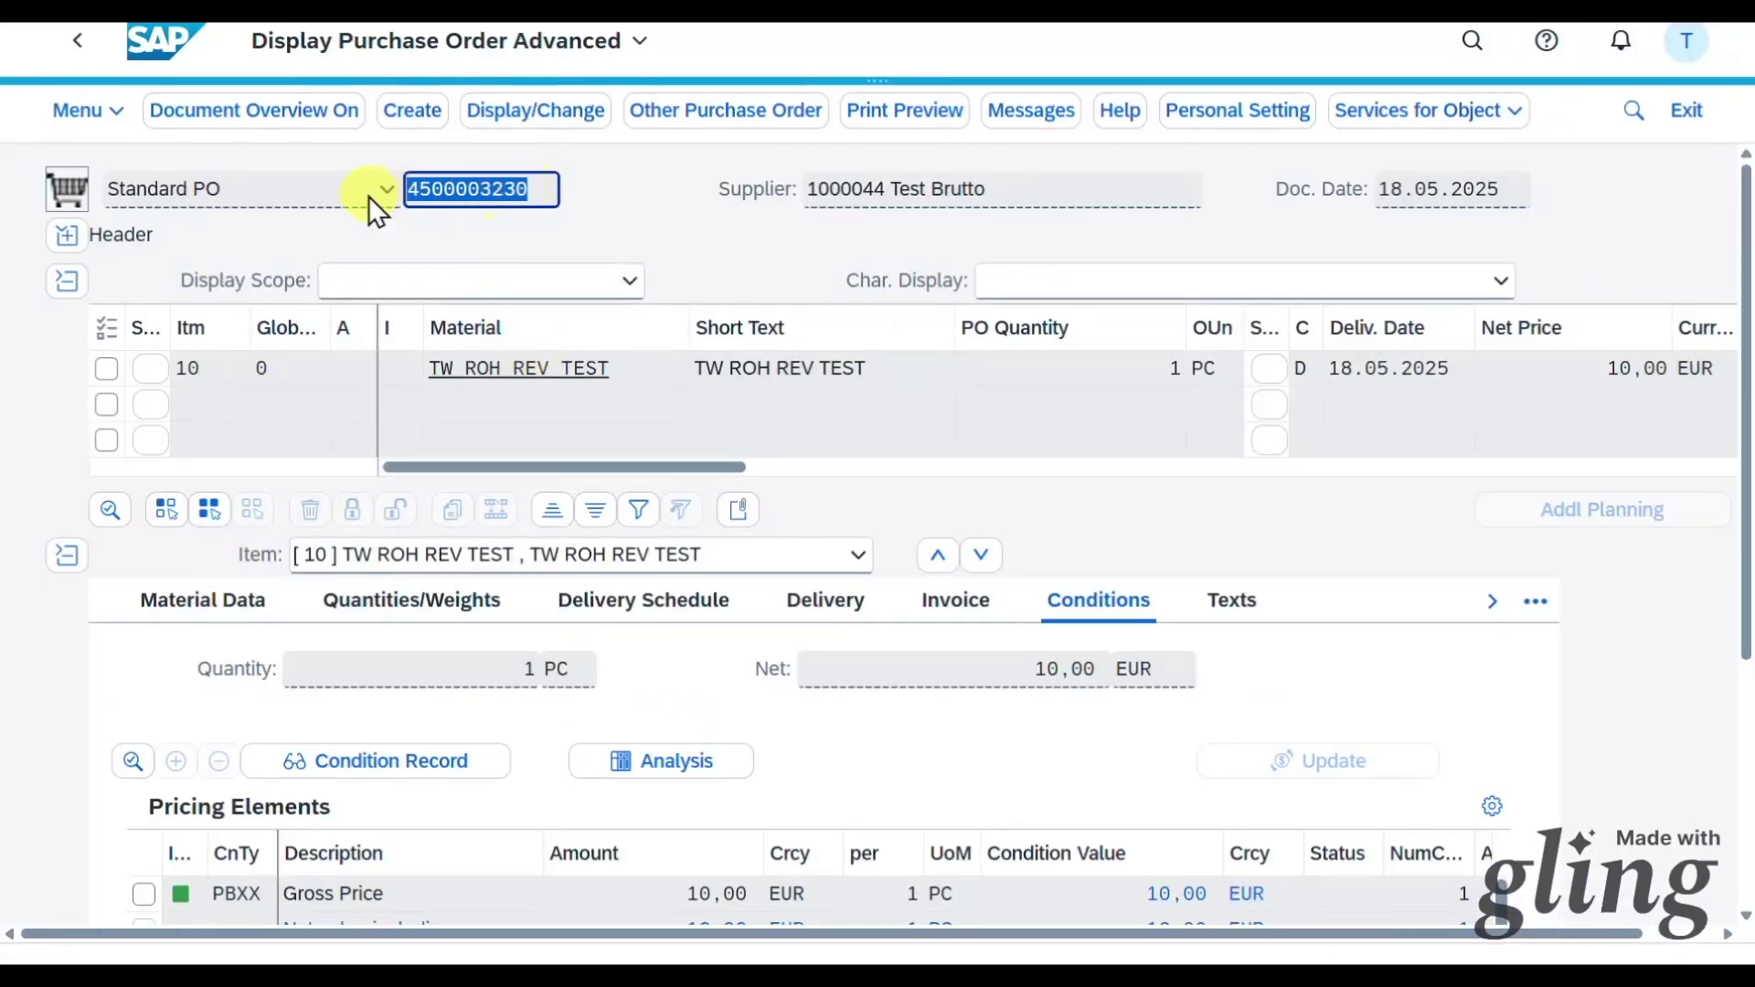
click(1472, 44)
text(goods re)
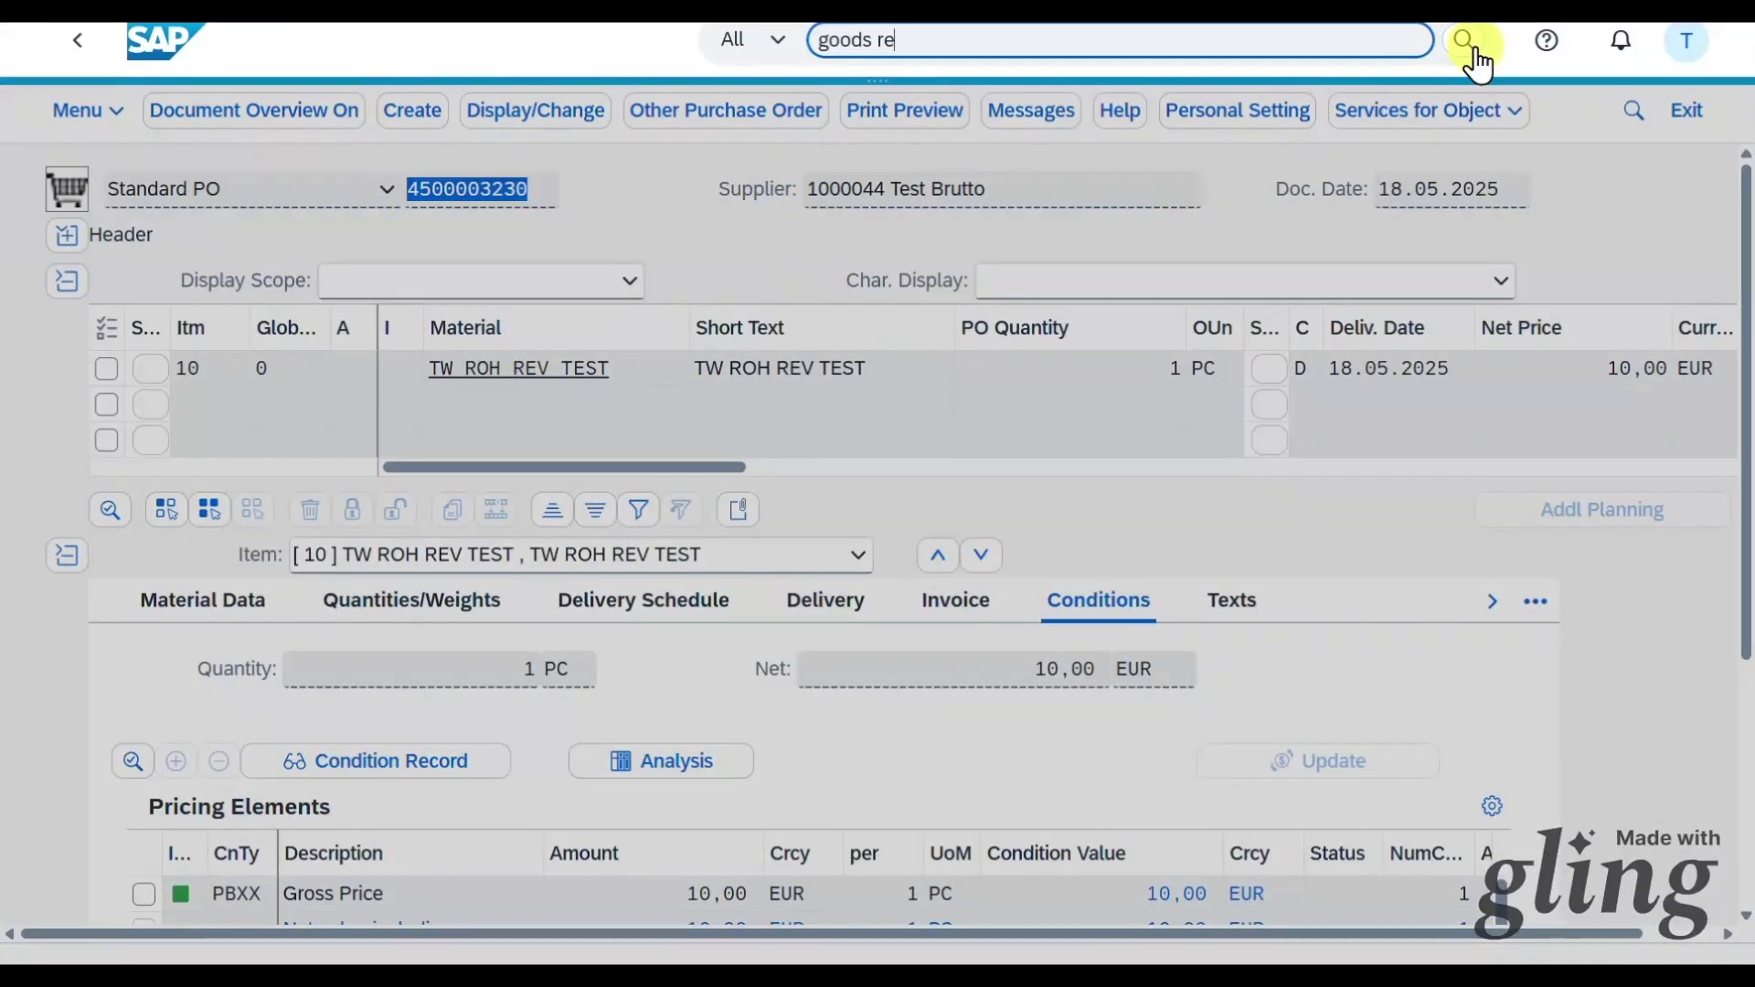
click(1138, 168)
click(719, 135)
key(ctrl+v)
key(Return)
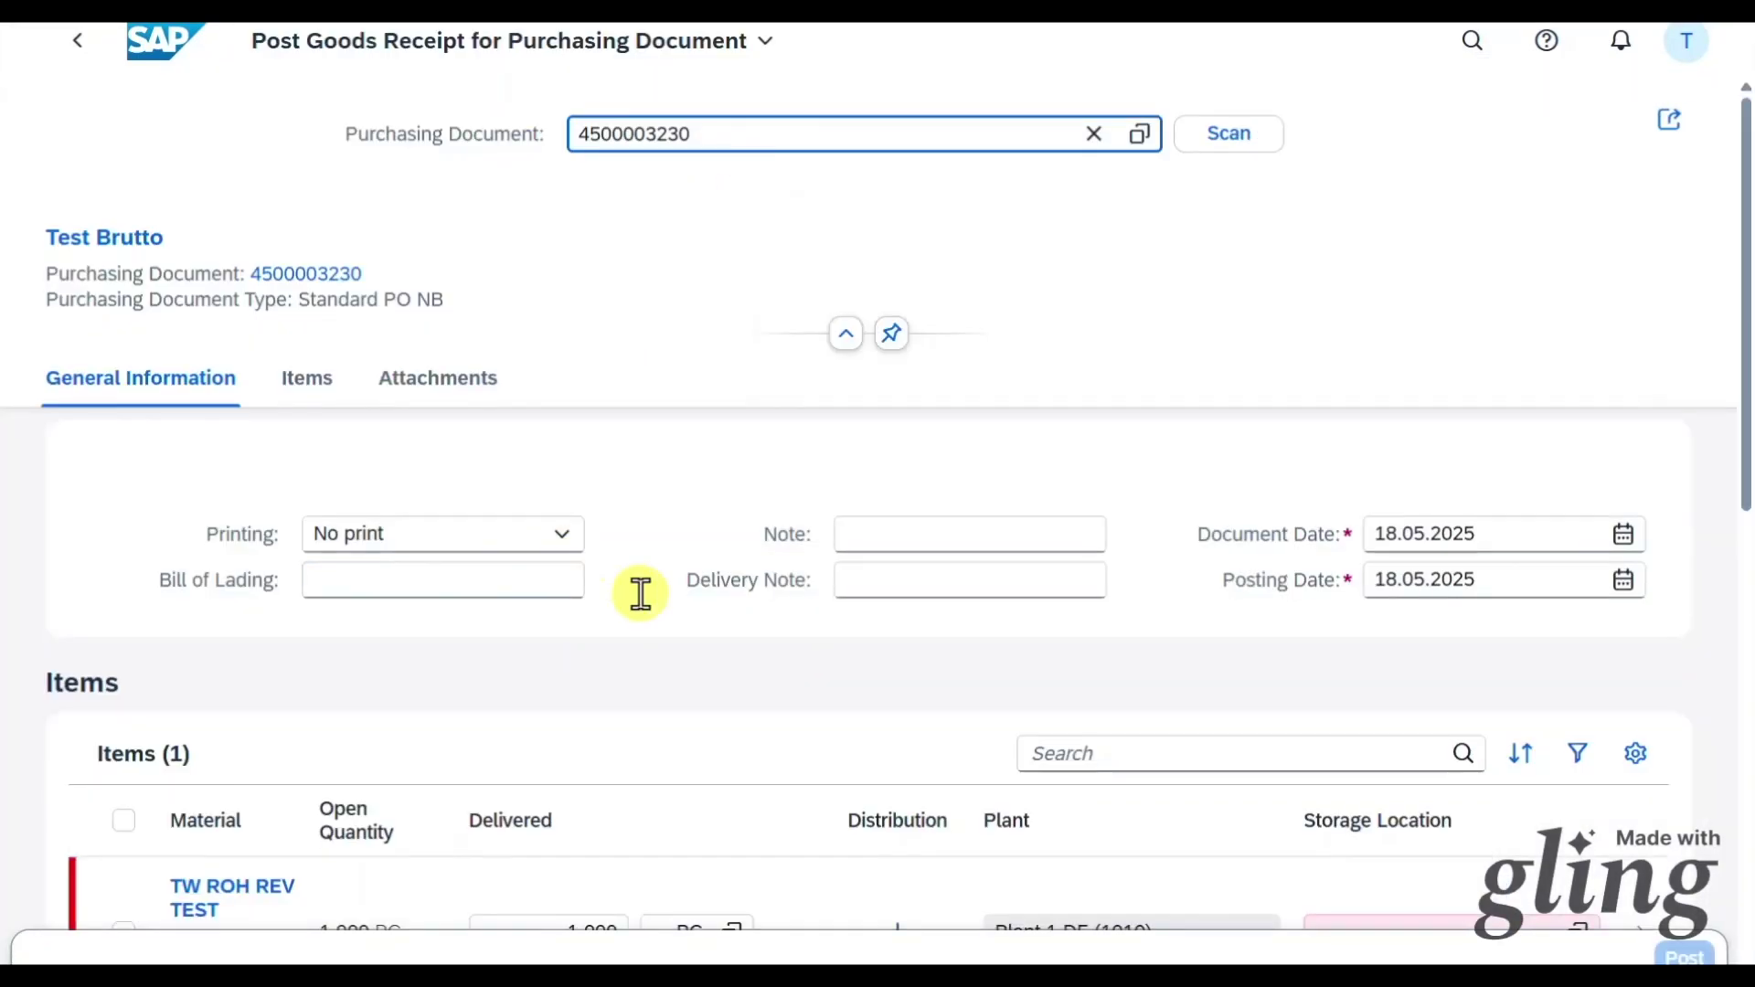
Post the goods receipt to storage location Raw mat. stoloc. (101C) with delivery note Test.
scroll(1349, 701, down, 3)
click(1367, 706)
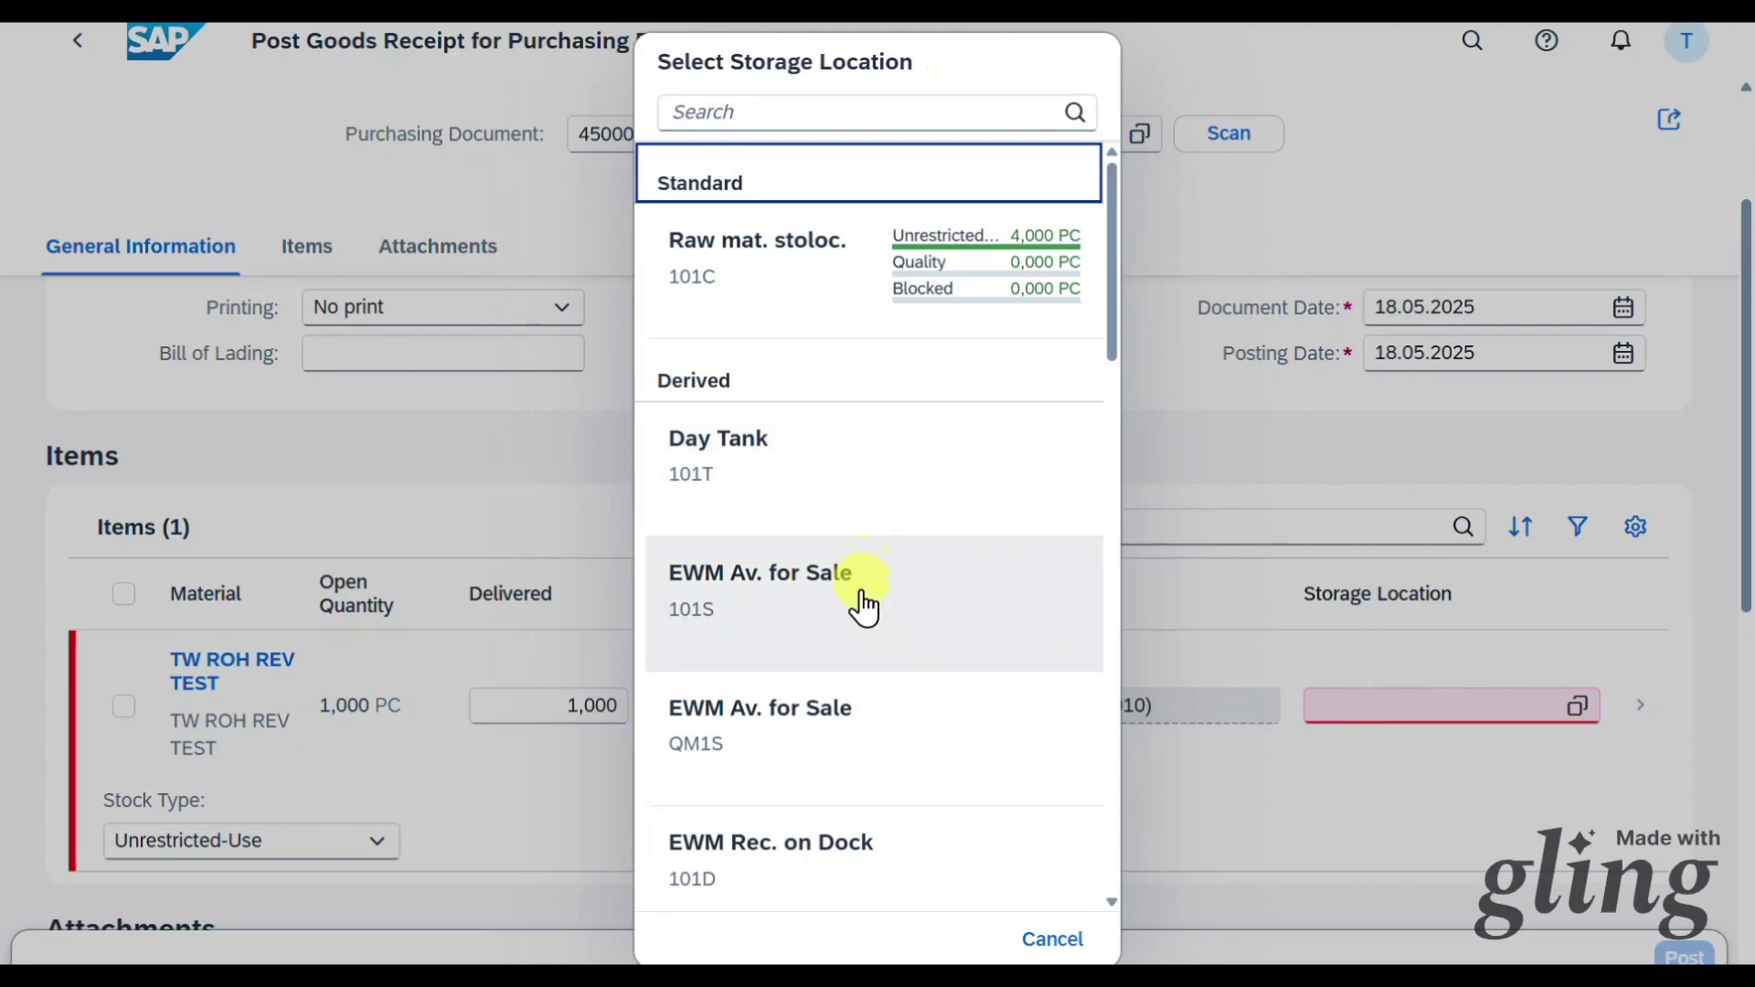
click(756, 242)
click(901, 357)
text(Test)
click(1684, 957)
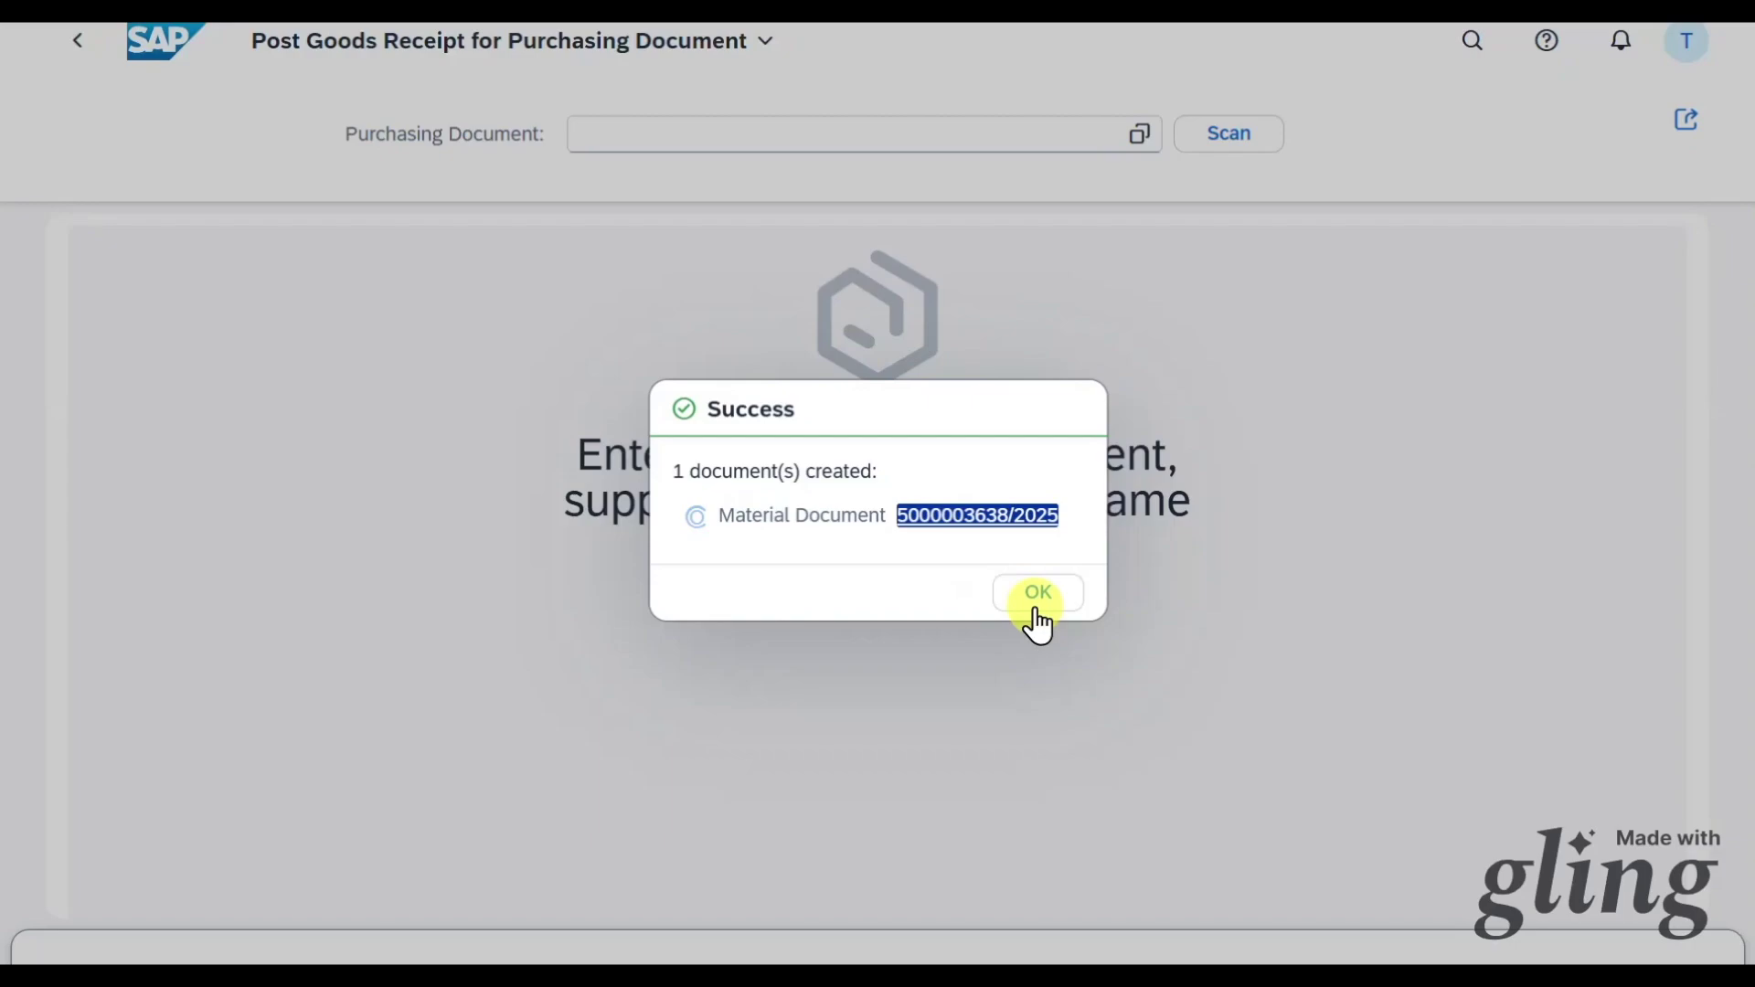
click(1039, 594)
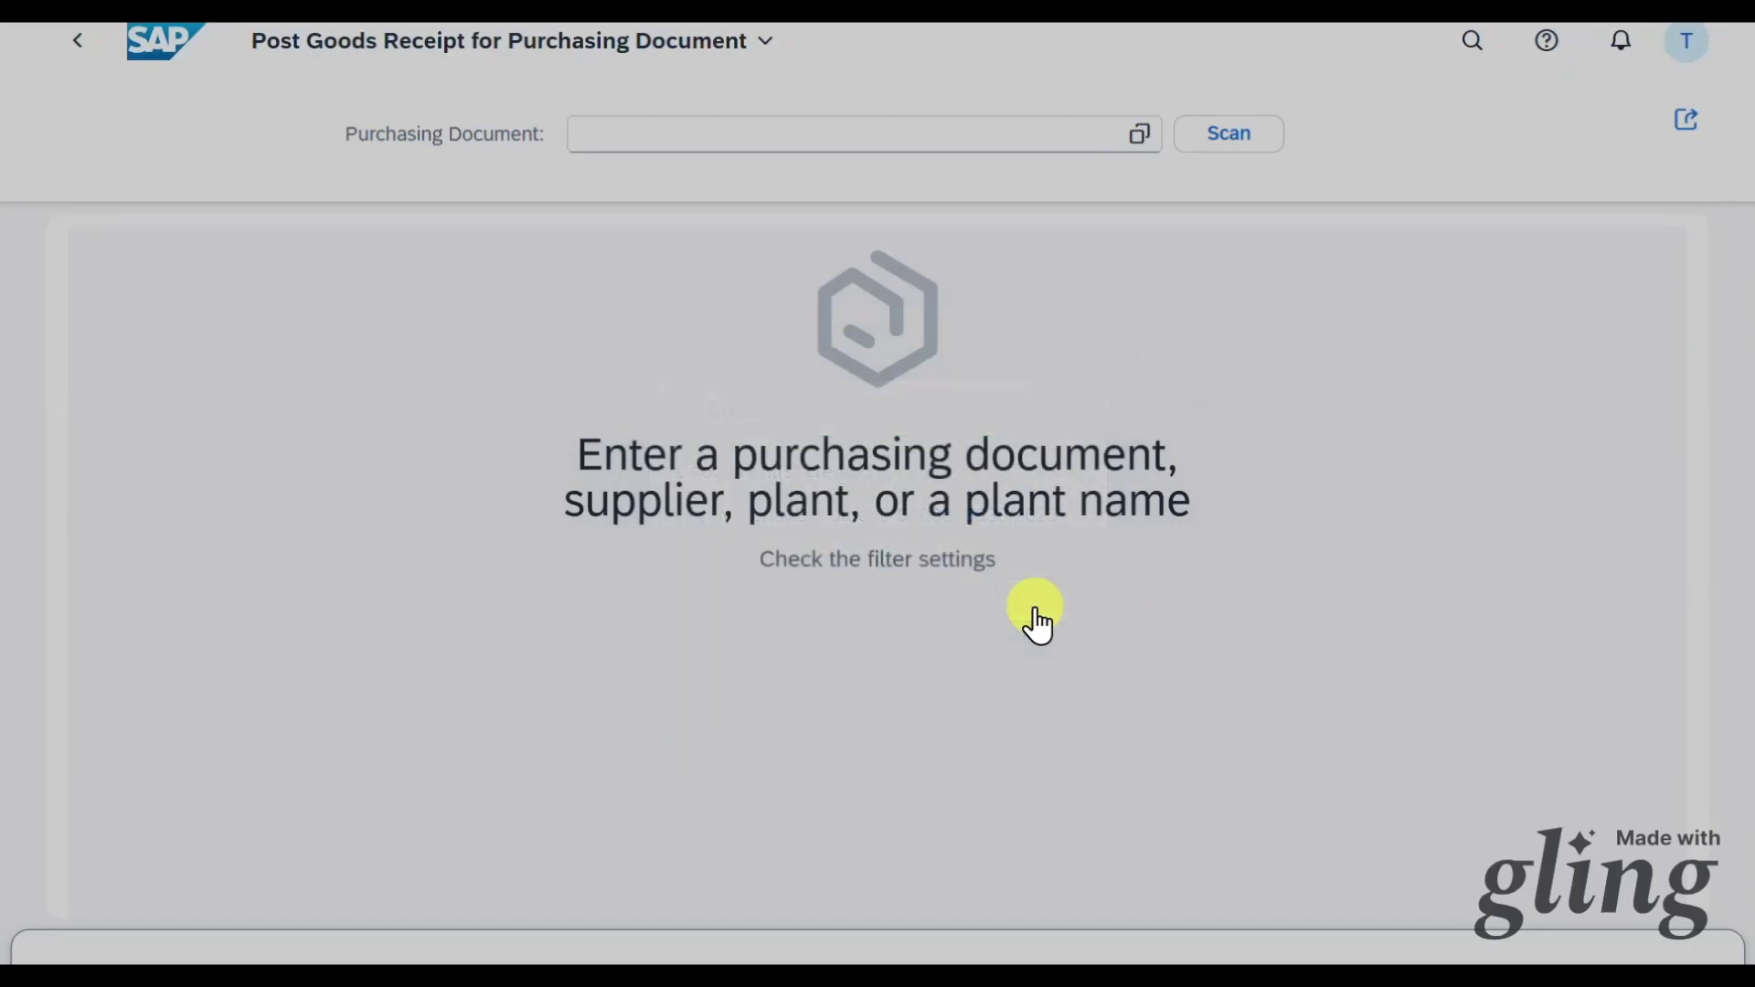
Start a new supplier invoice with invoice date 18.05.2025 and reference TEST.
click(1466, 47)
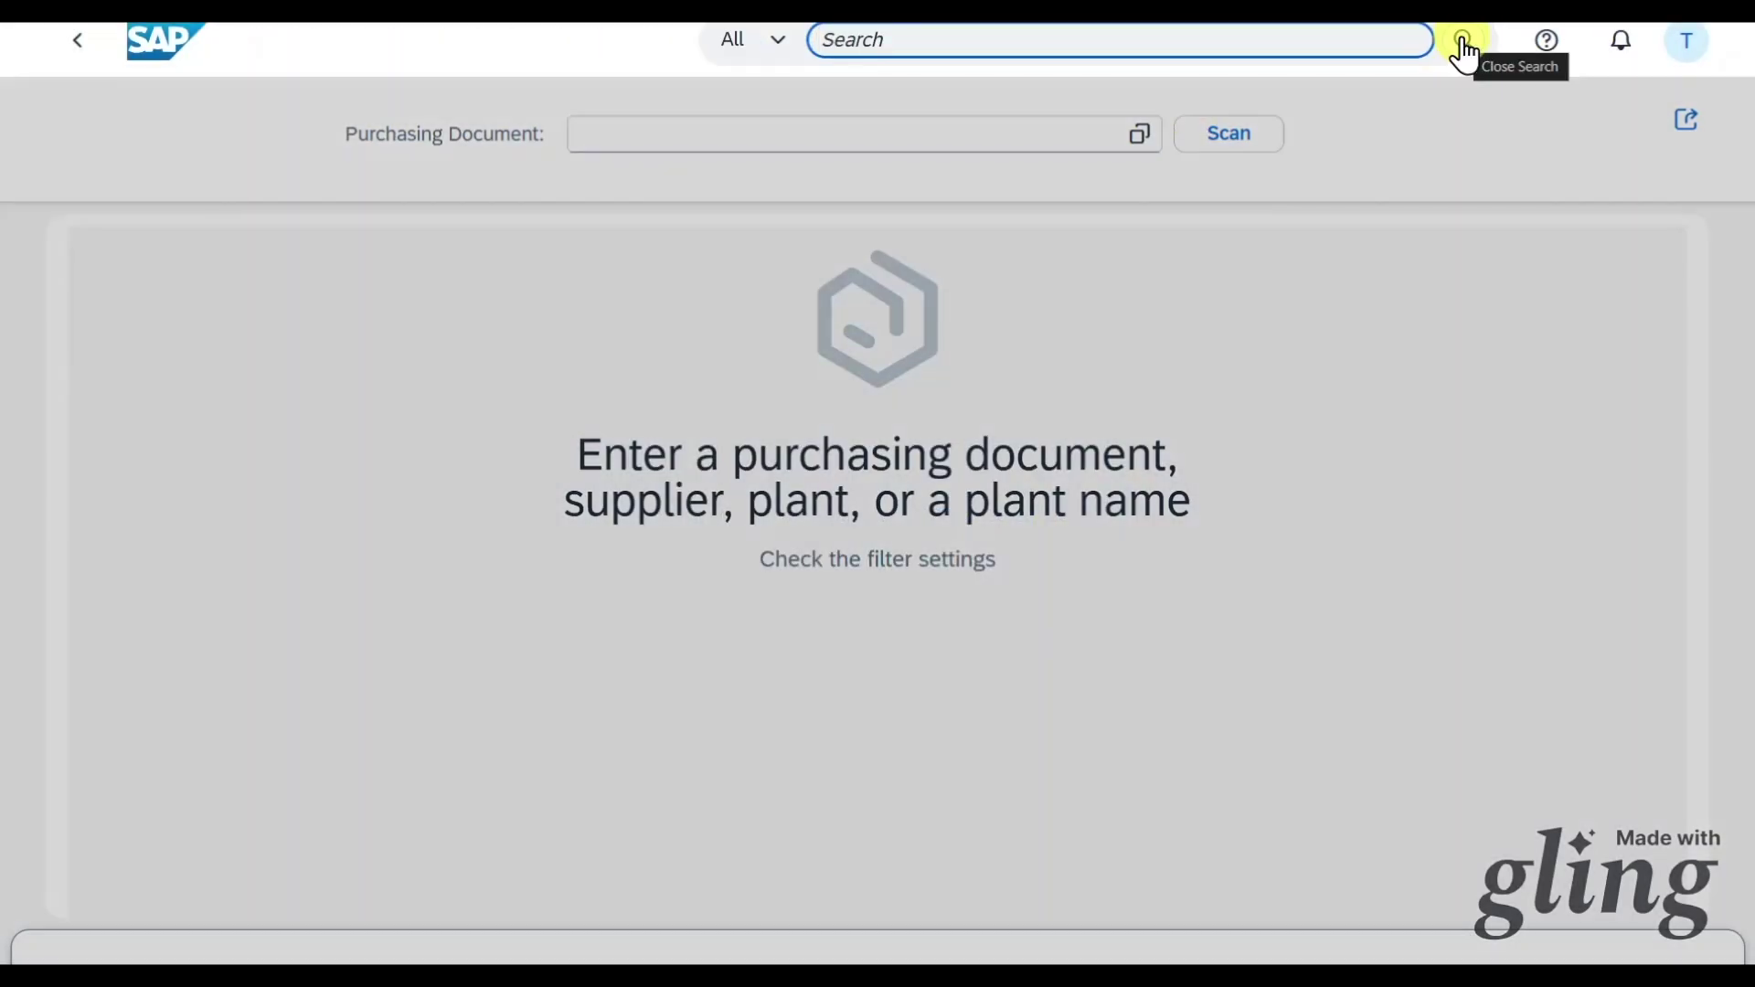
text(c)
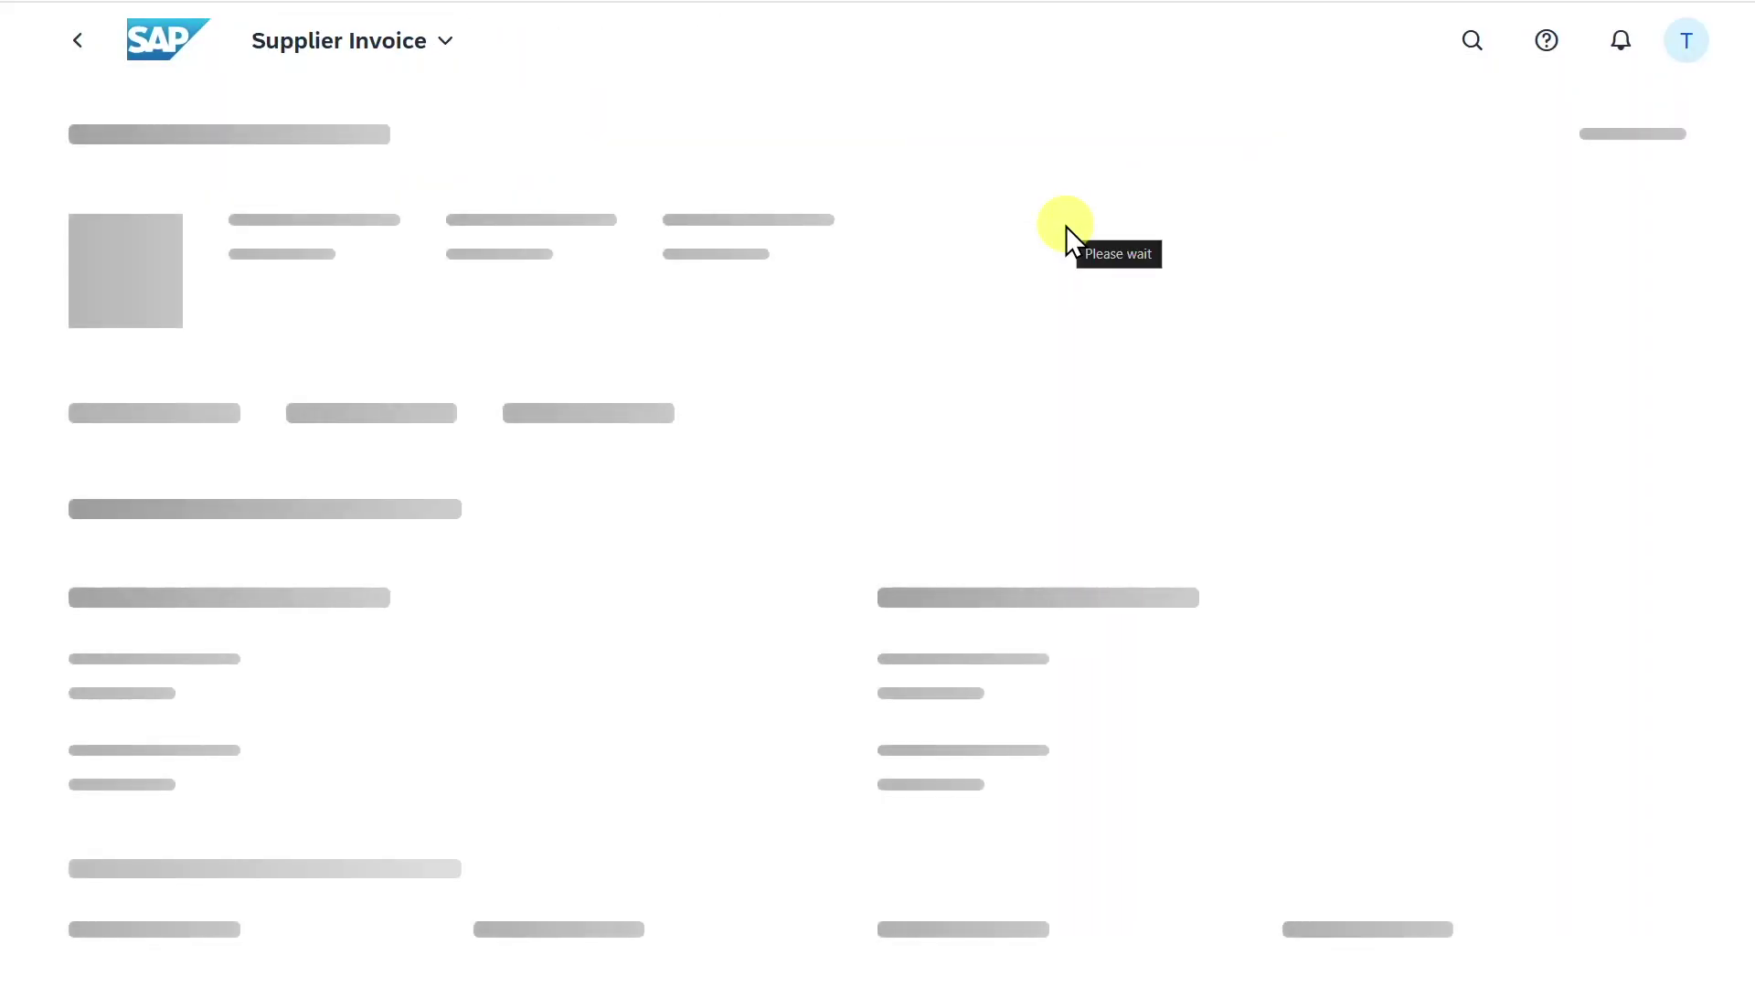
click(1206, 434)
text(18)
click(1283, 611)
text(te)
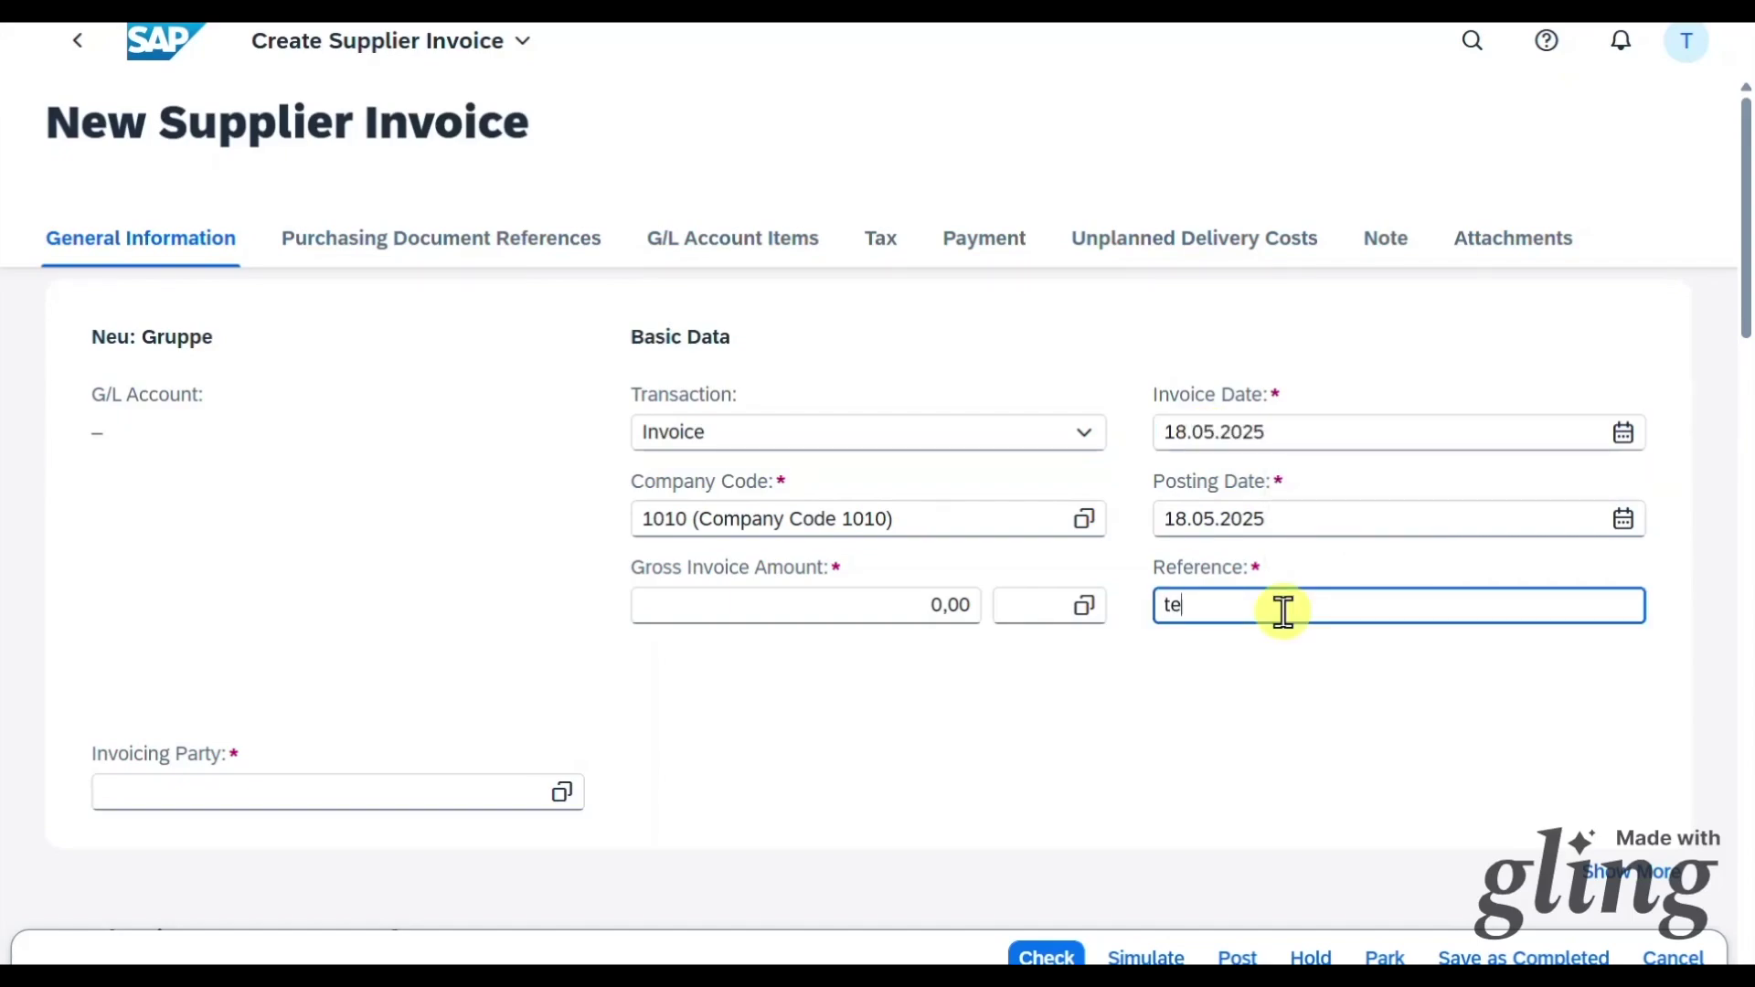
text(st)
Set the invoicing party to Test Brutto and the document type to RN (Invoice - Net).
scroll(457, 713, down, 1)
click(462, 678)
text(1000044)
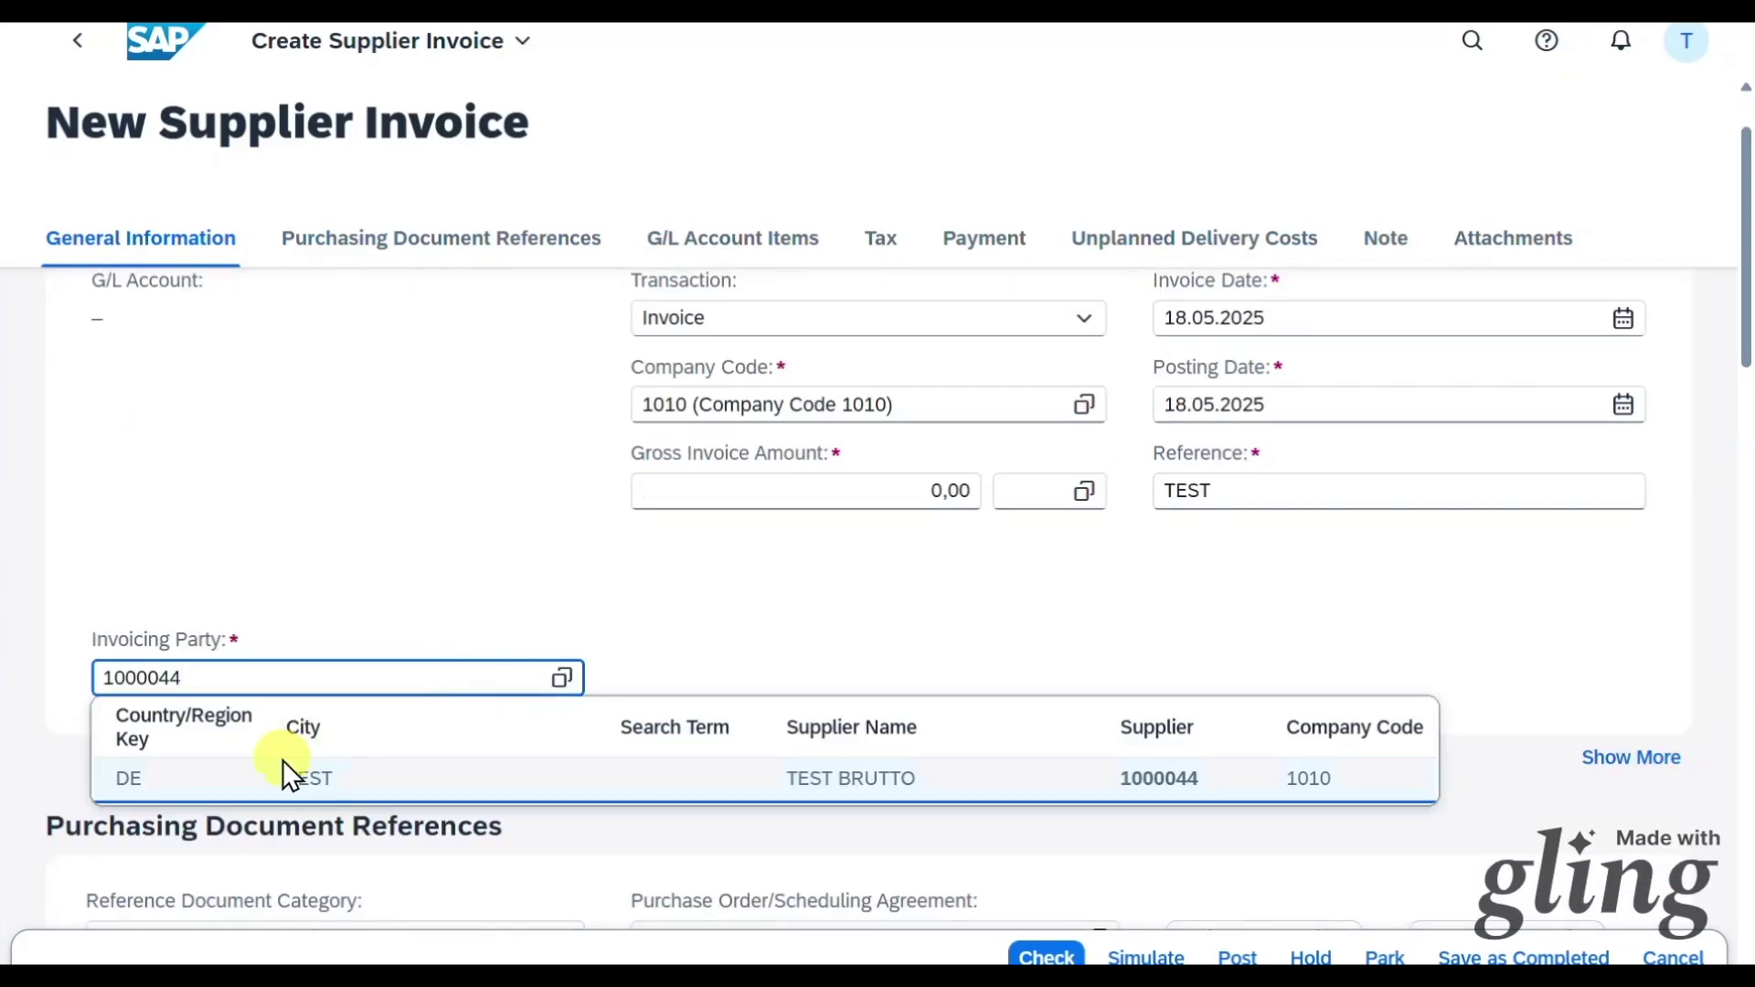
click(290, 775)
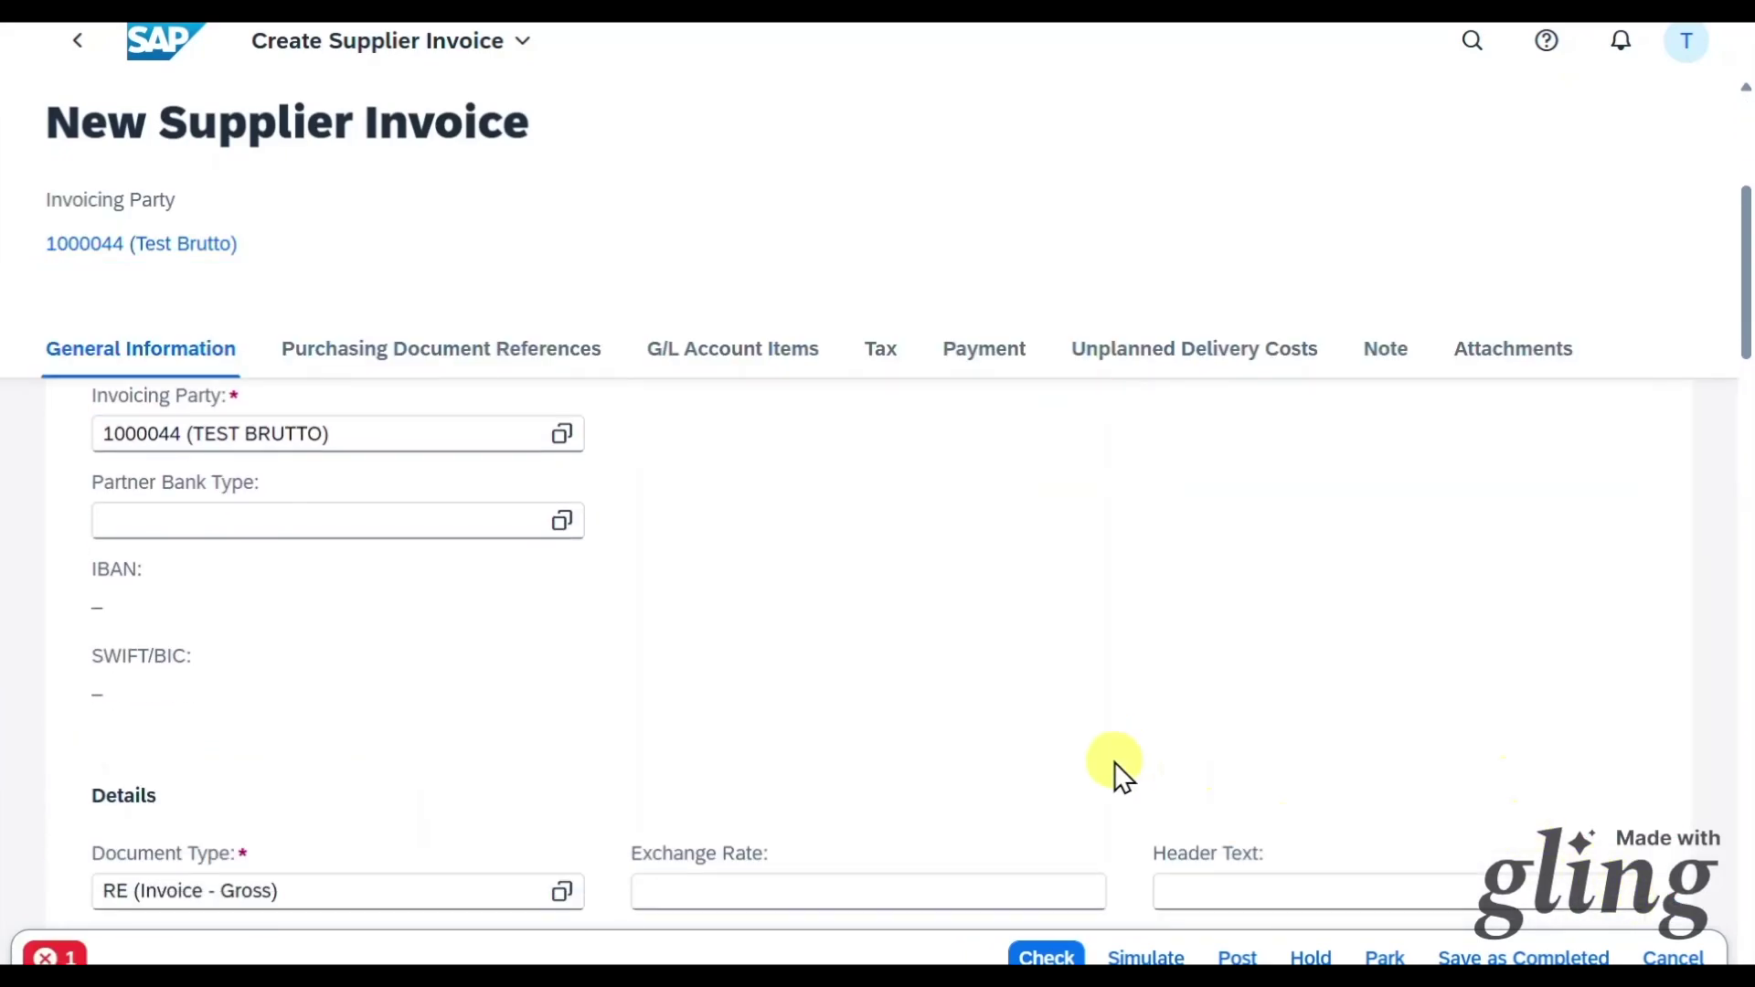
scroll(1115, 760, down, 2)
click(560, 666)
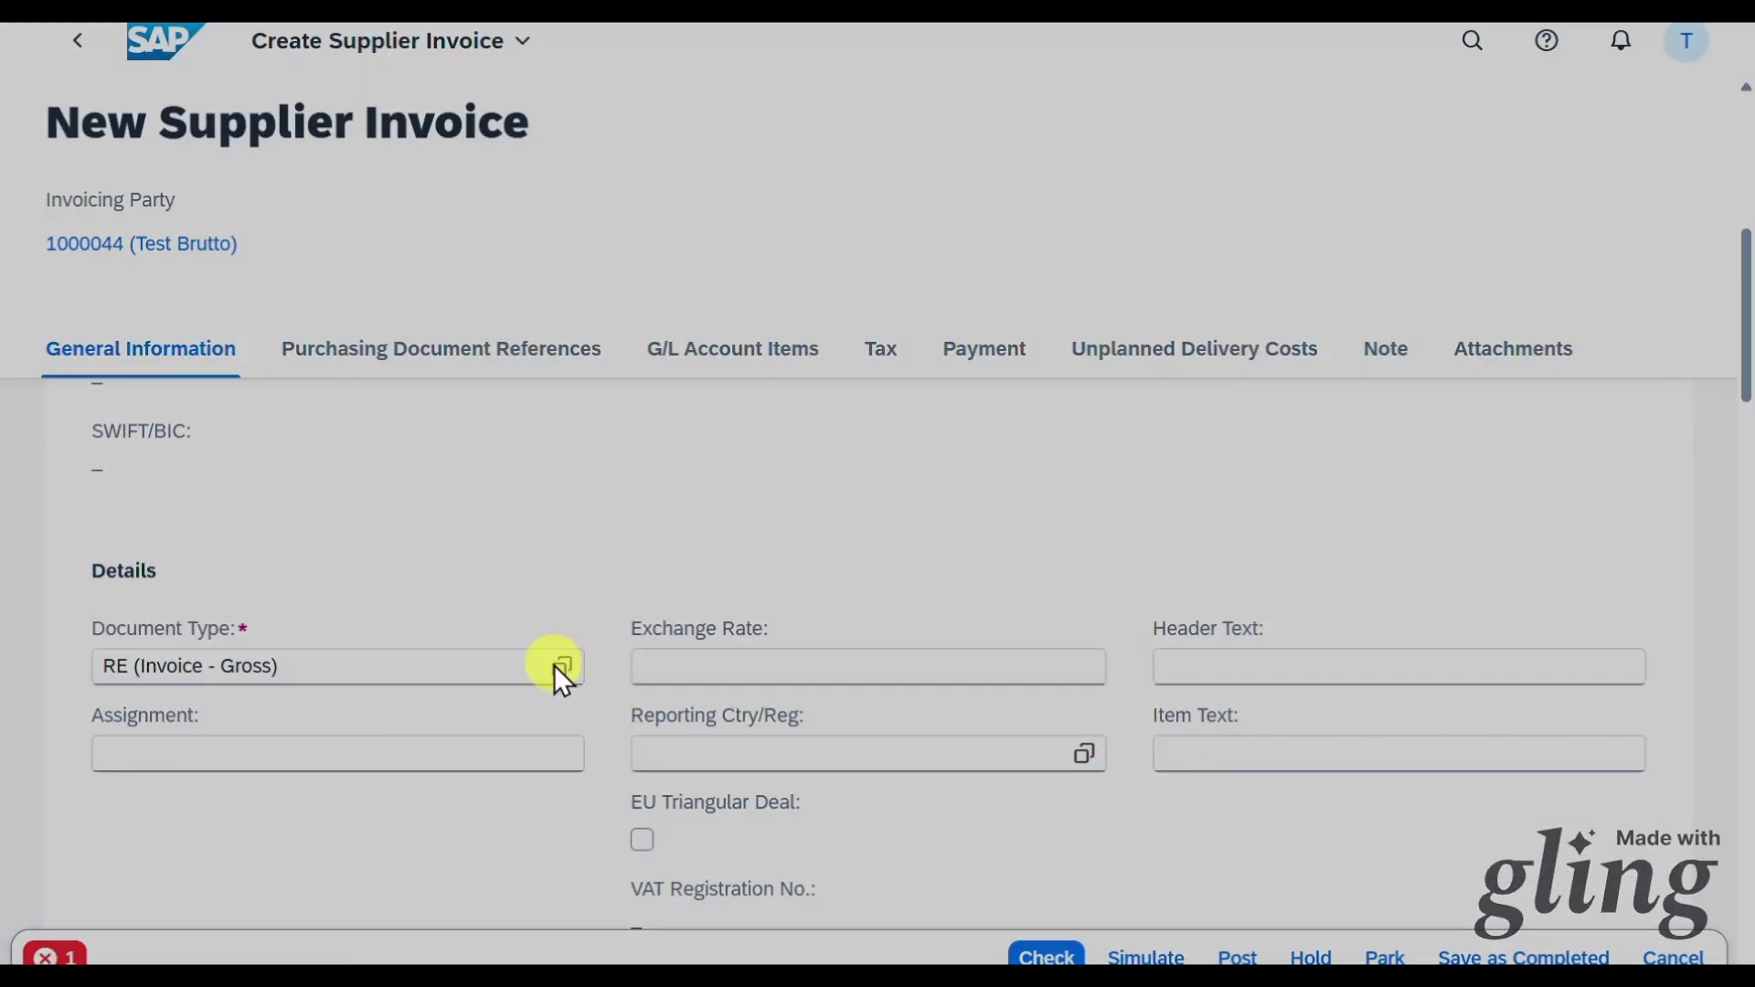
click(352, 416)
Reference the copied purchase order in the supplier invoice to bring in its item.
scroll(831, 638, down, 5)
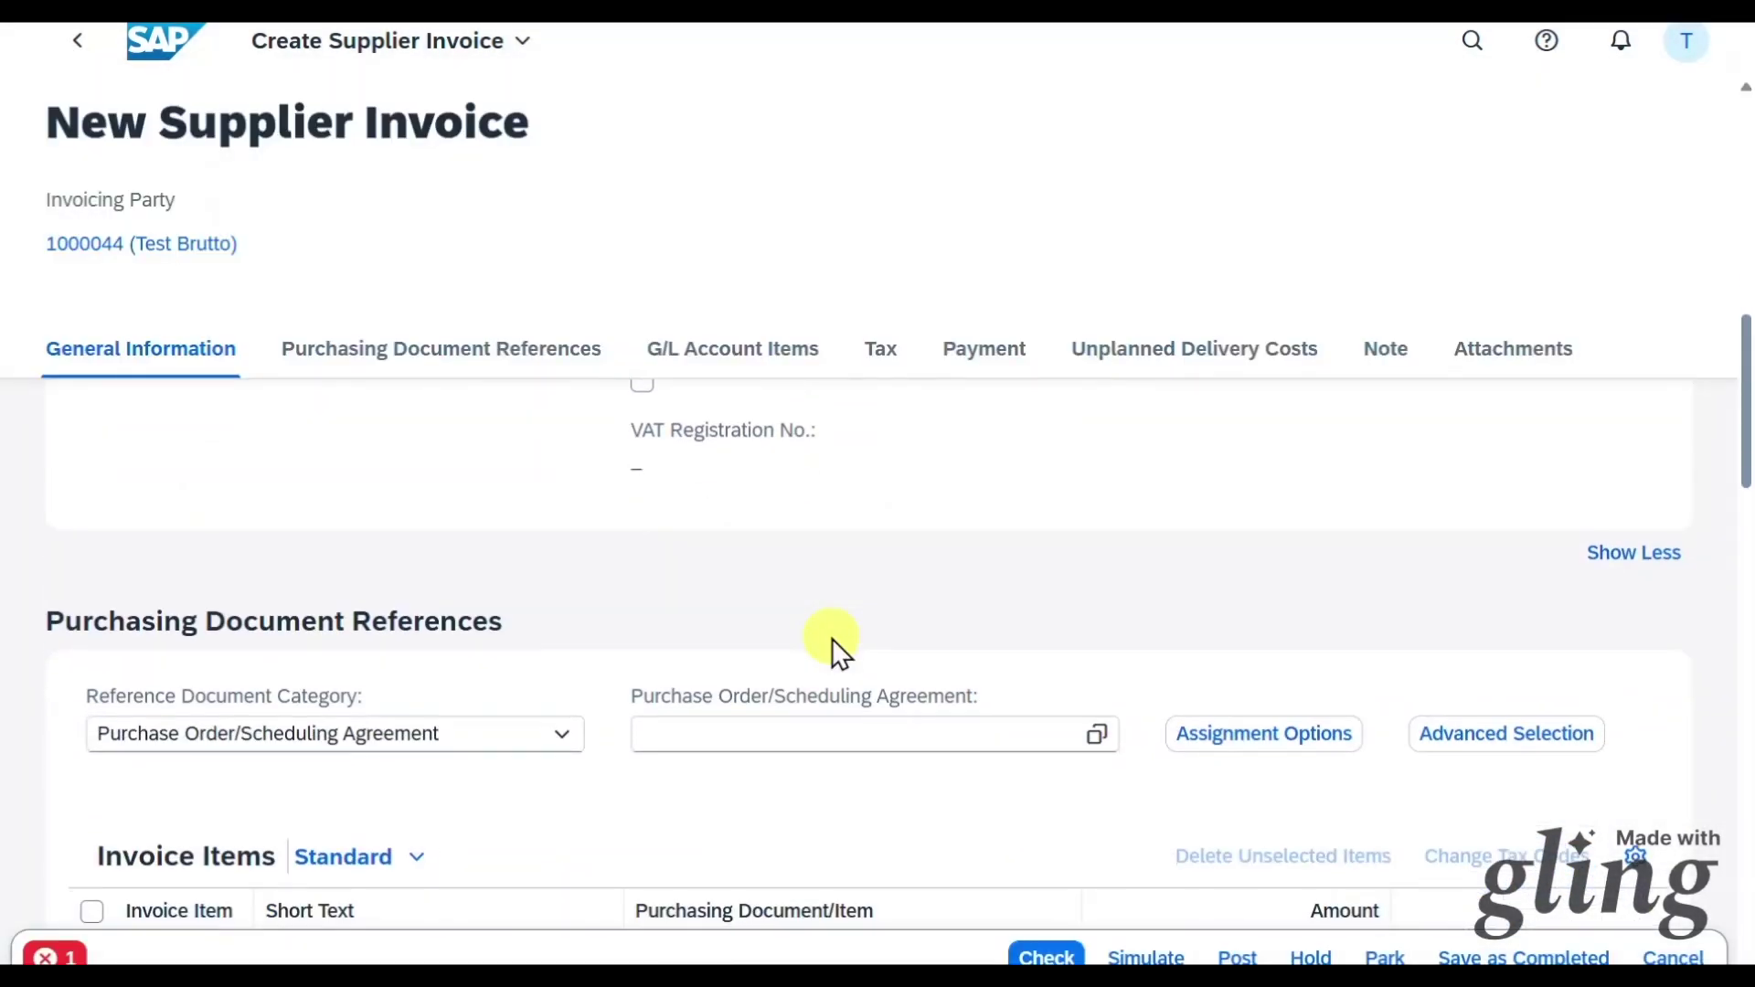
scroll(832, 638, down, 1)
click(831, 620)
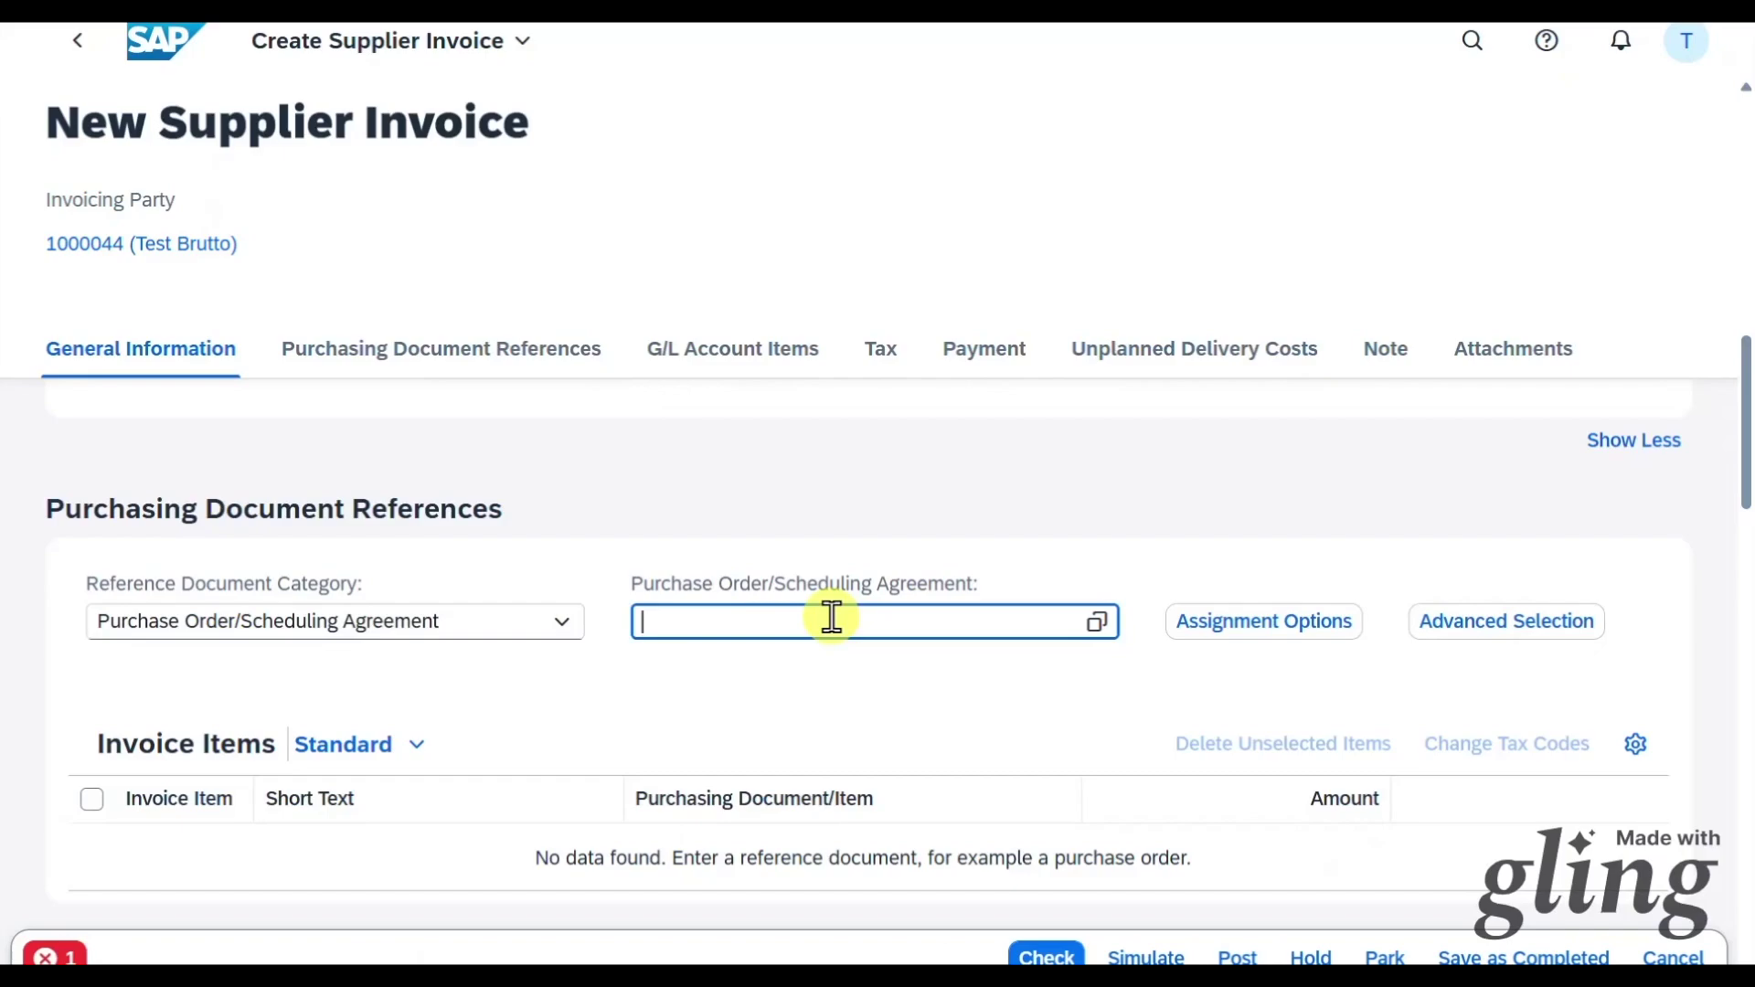
key(ctrl+v)
key(Return)
Set the gross invoice amount to 10,00 EUR, check the invoice including its payment terms, and post it.
scroll(883, 694, up, 6)
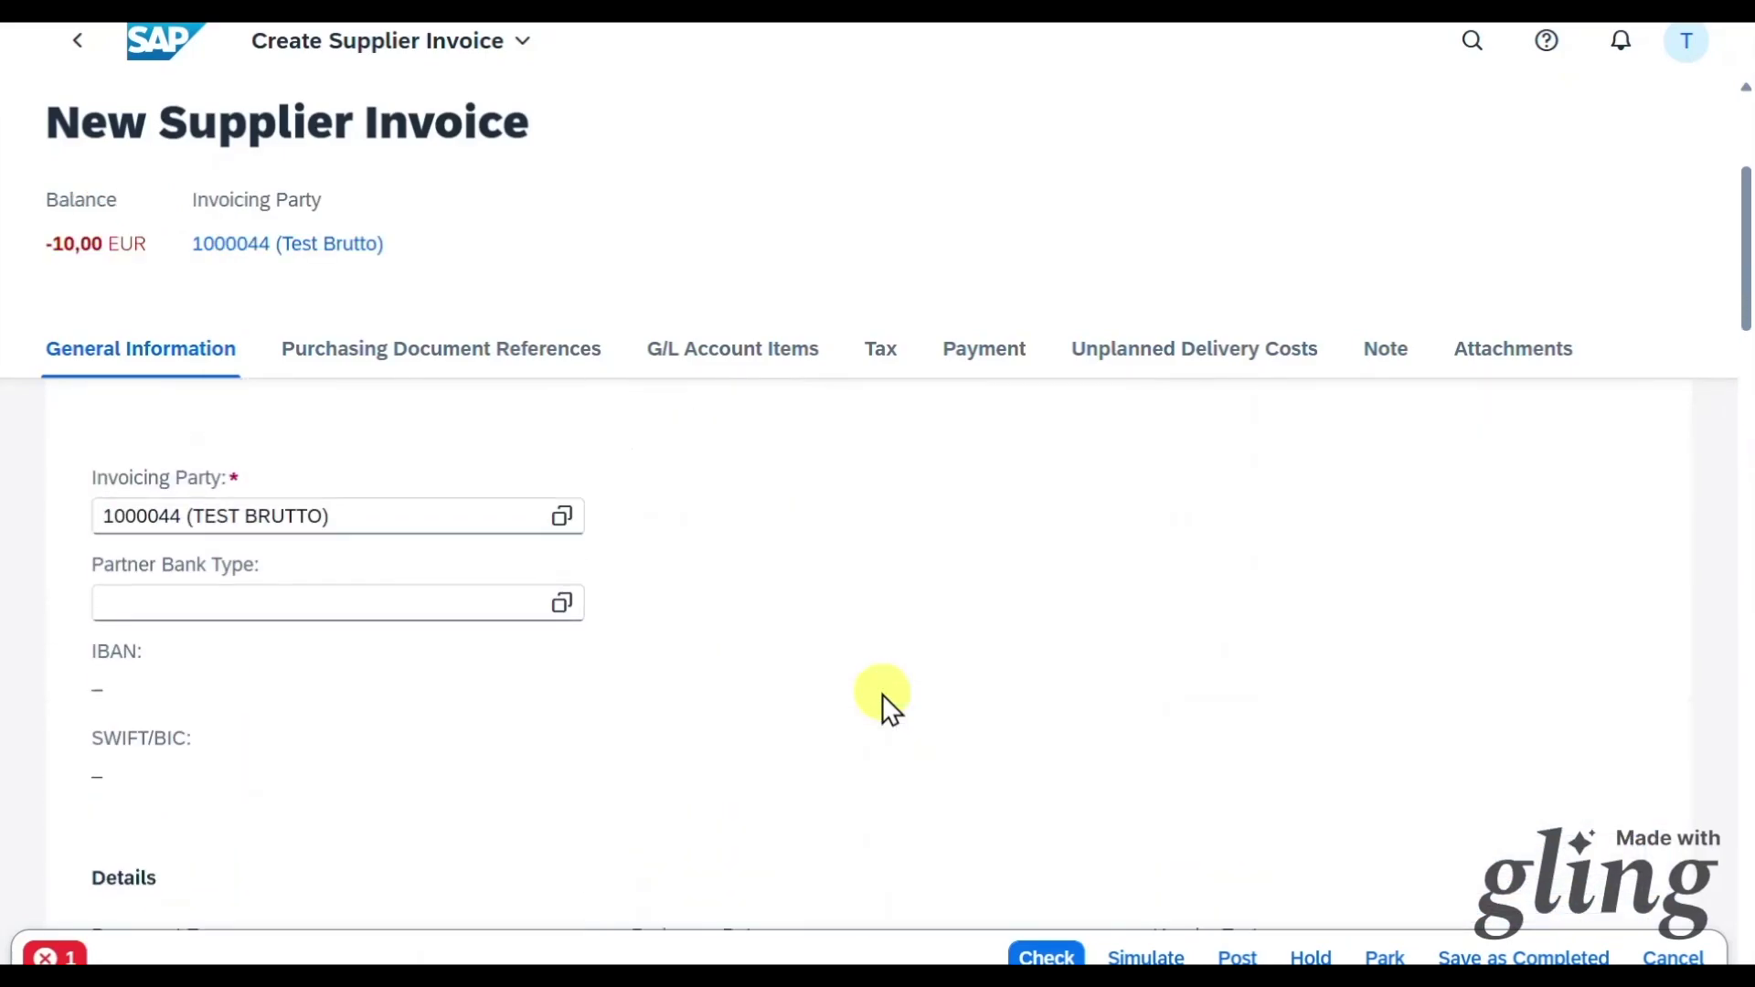
scroll(869, 704, up, 4)
drag(800, 712, 1006, 725)
text(10)
click(1046, 955)
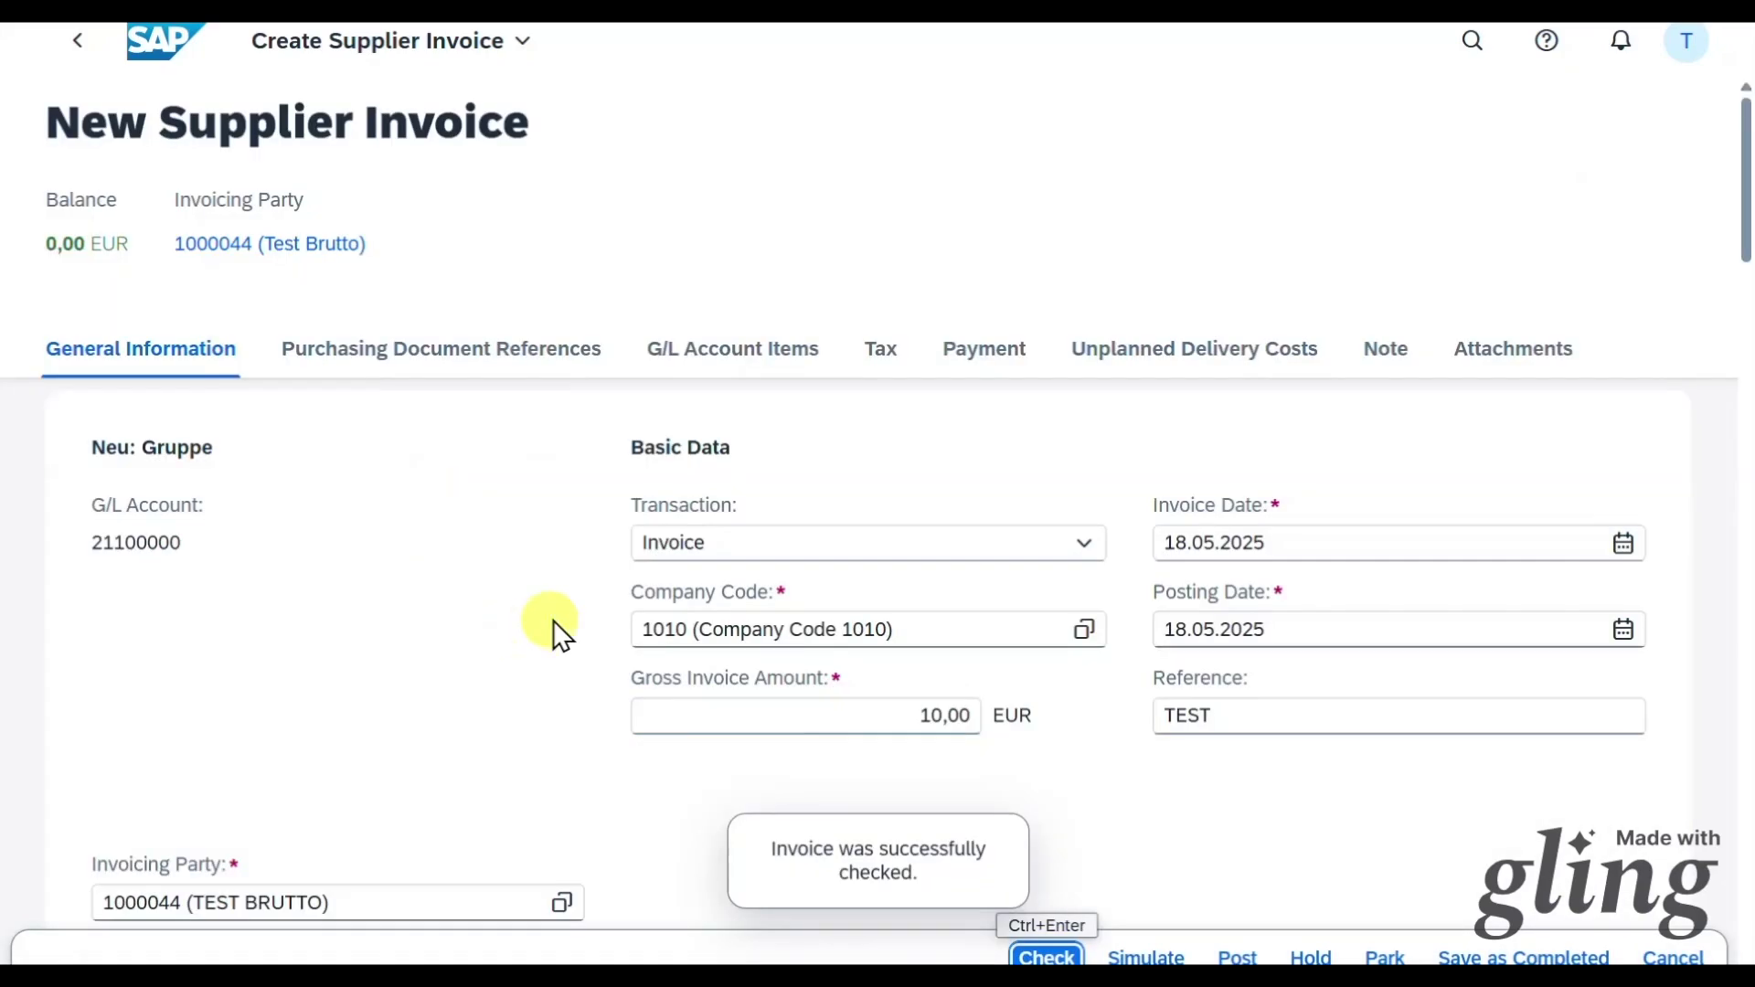
click(984, 352)
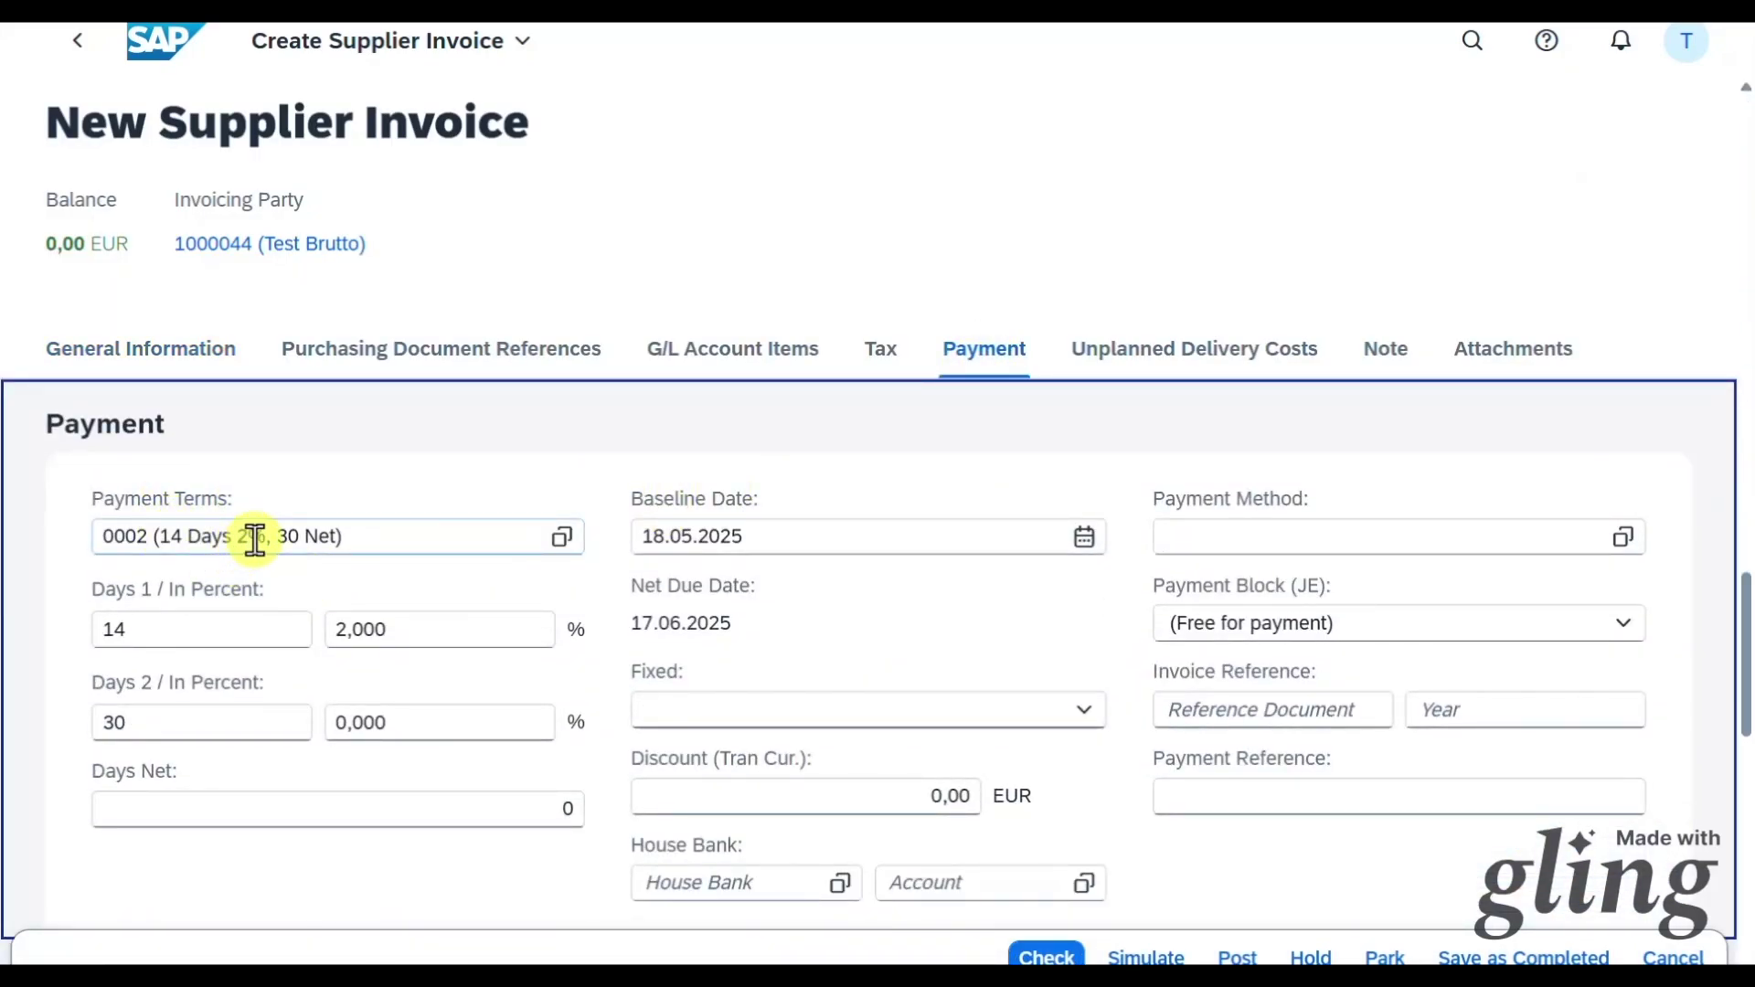
click(1239, 958)
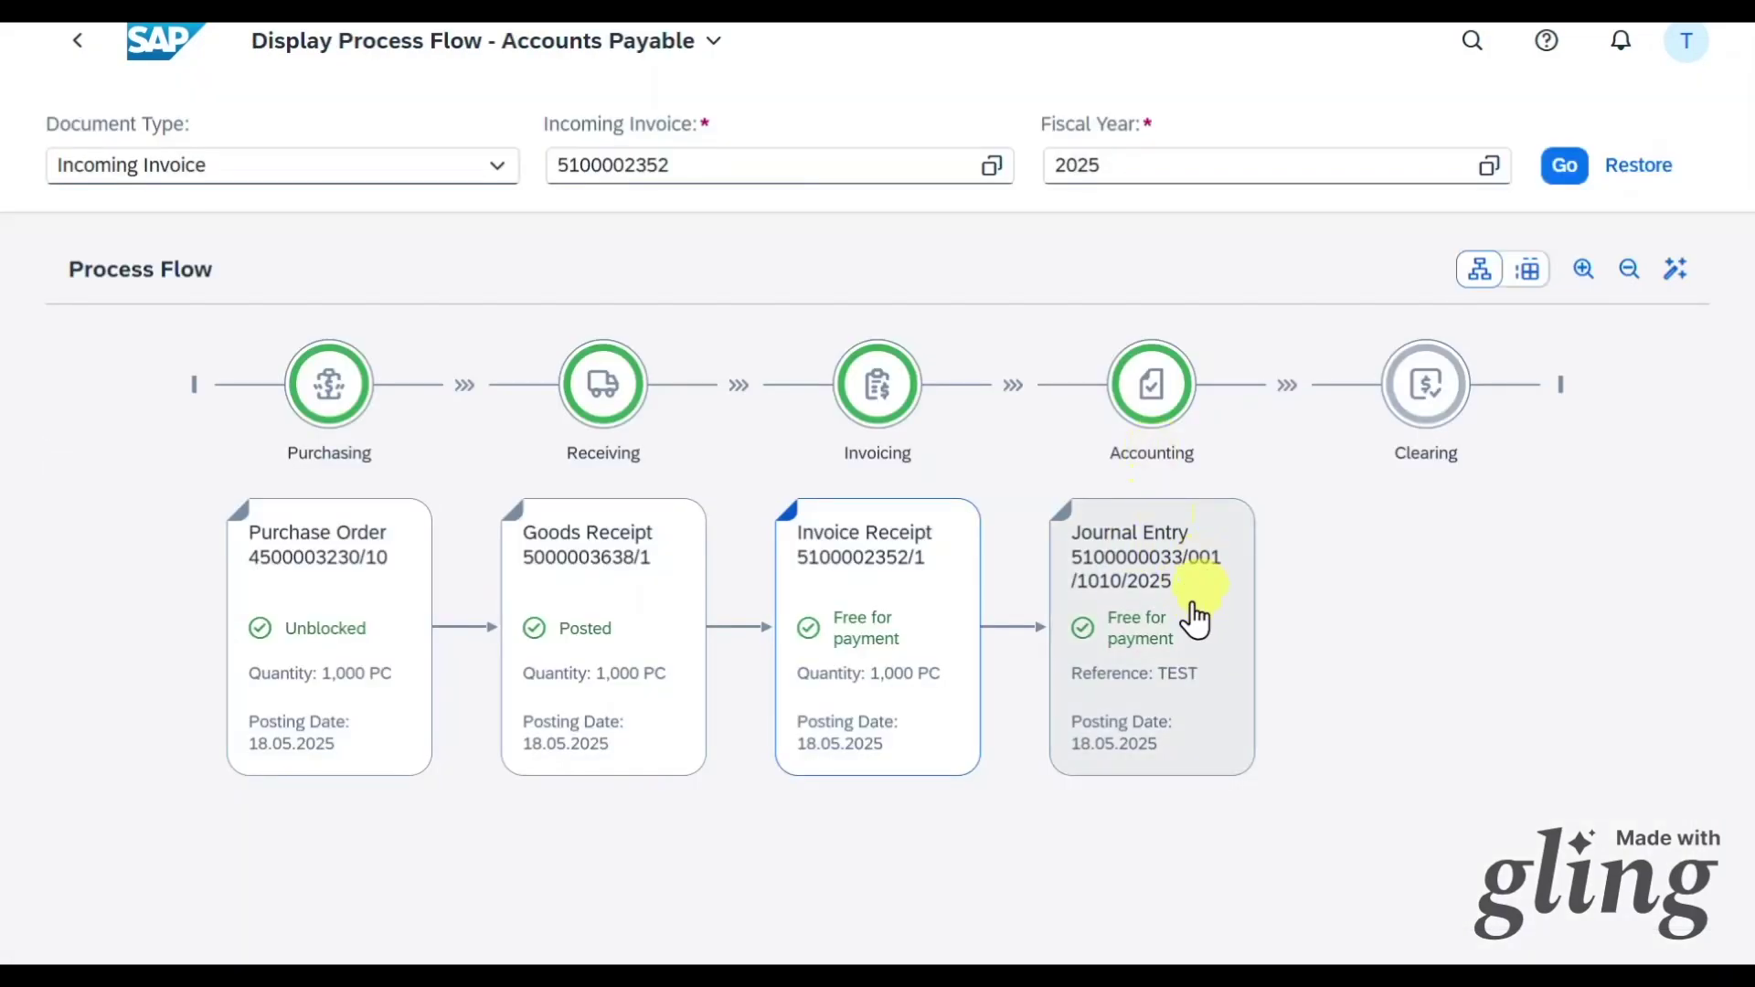
Open the posted invoice's journal entry from the process flow and examine its line items, especially the price variance account.
click(1186, 629)
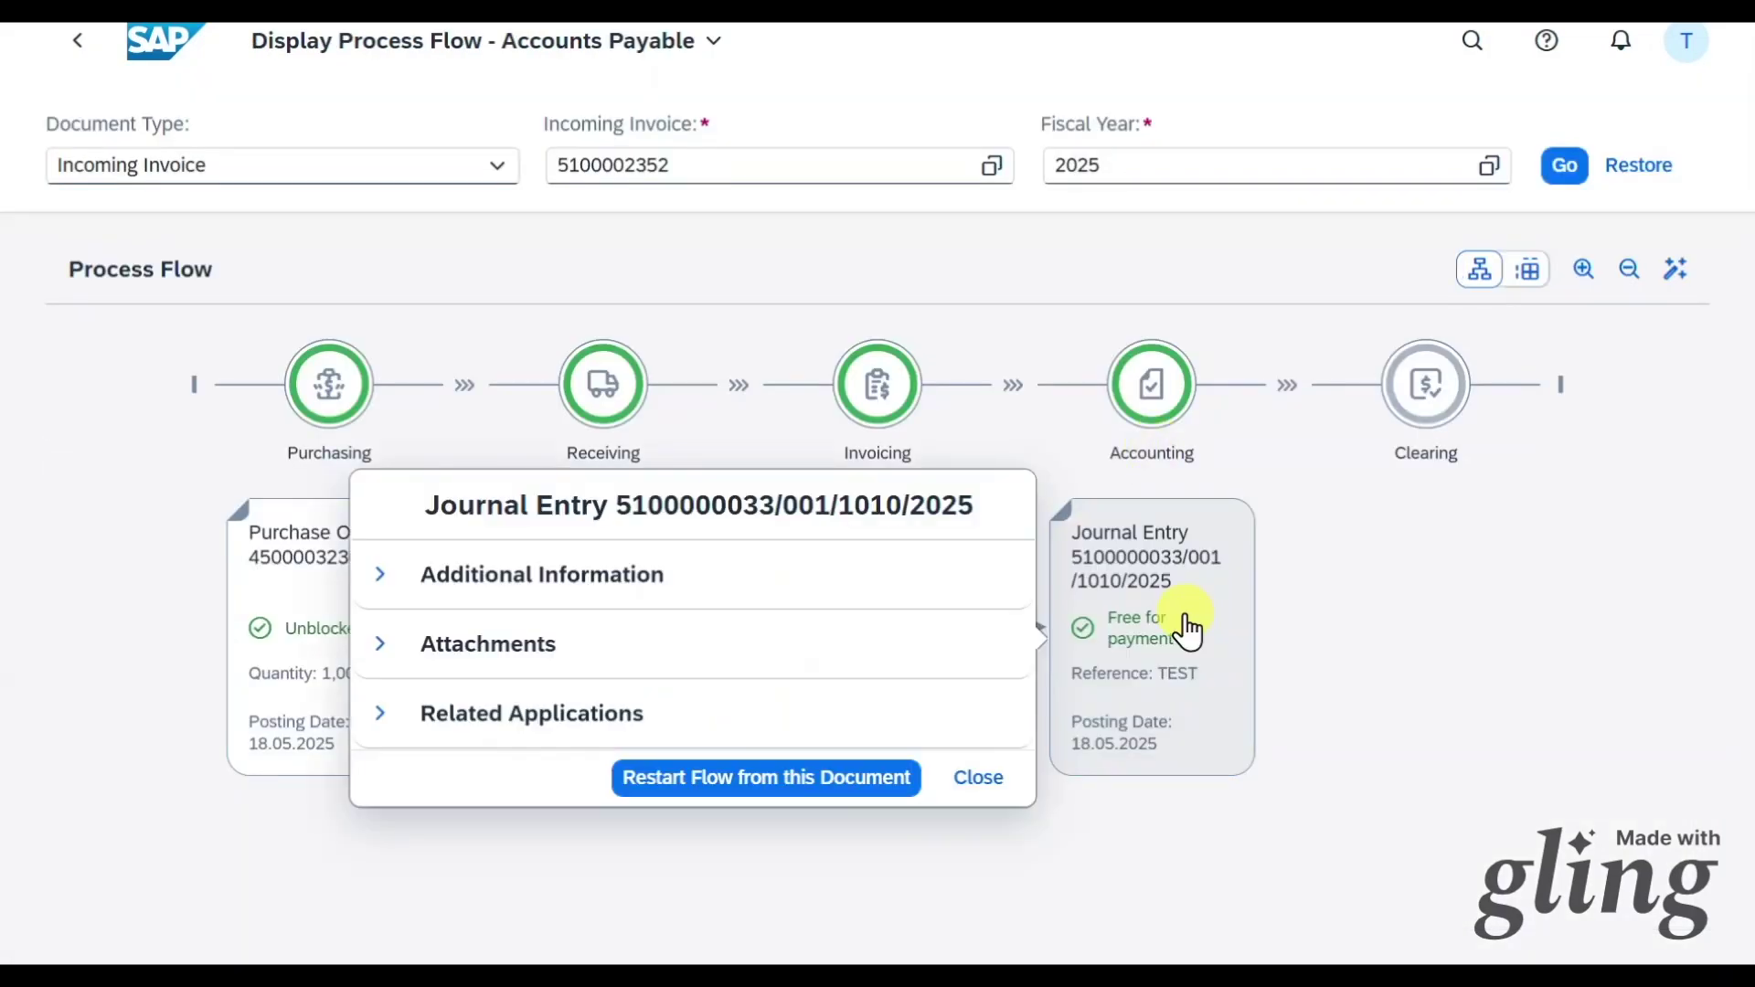
click(380, 894)
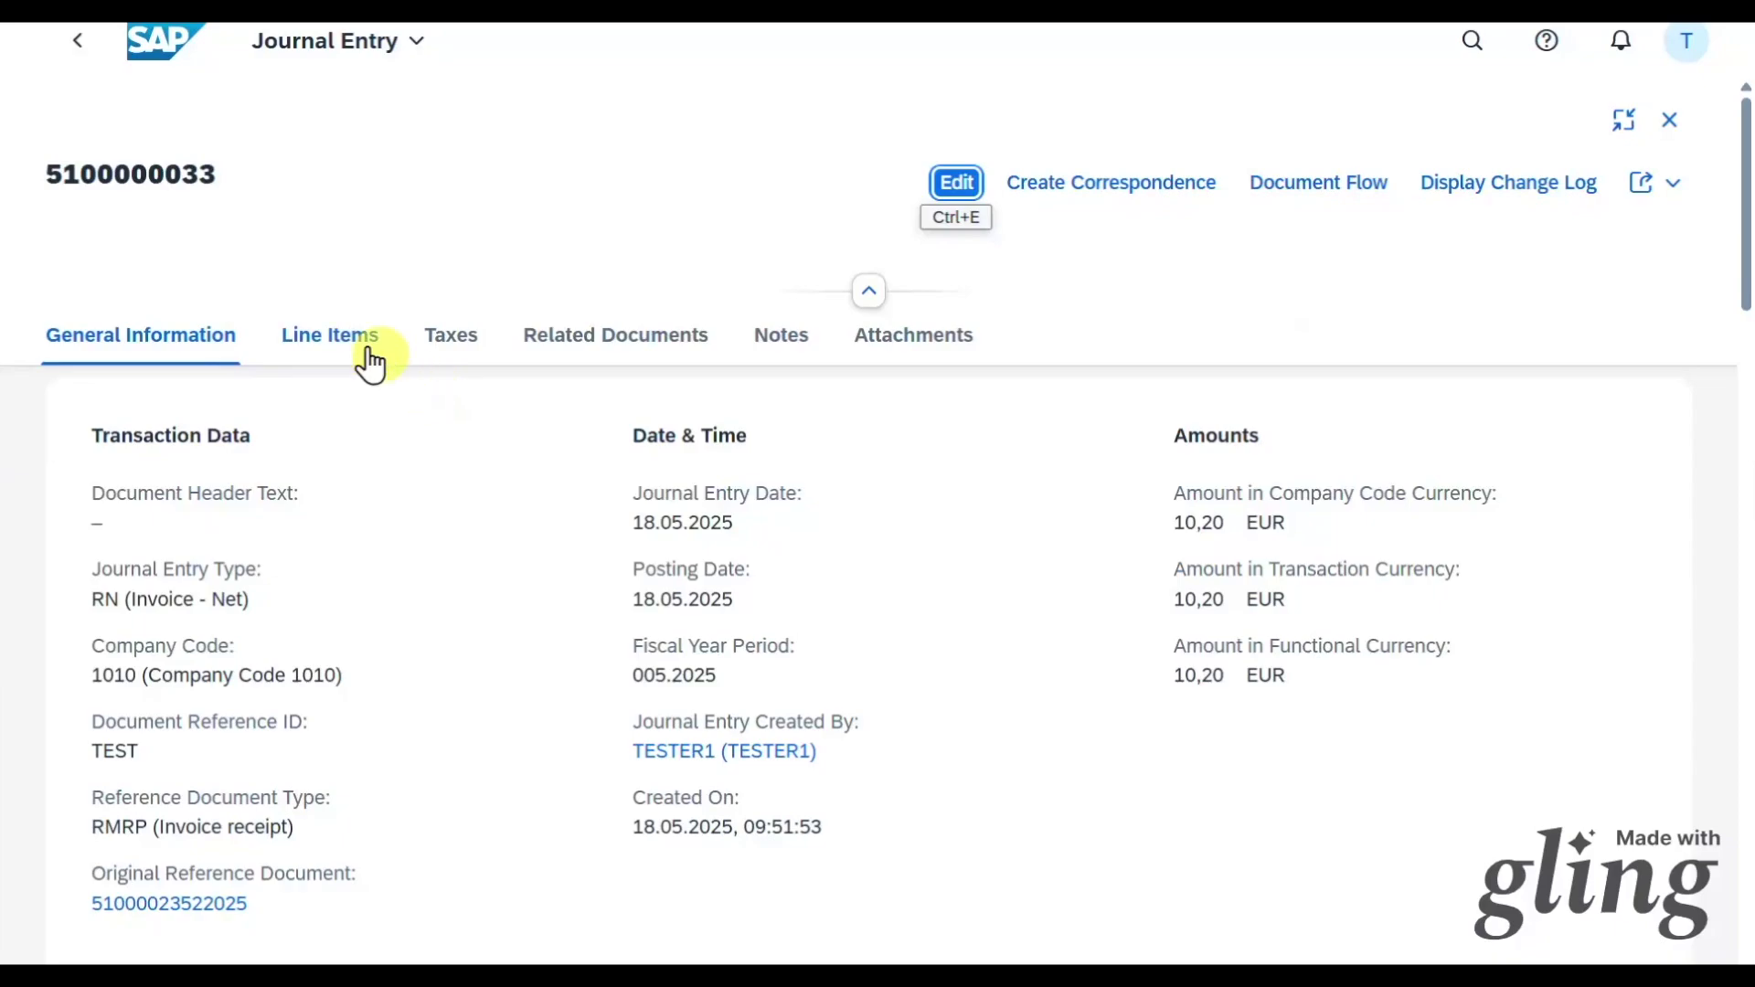
click(358, 340)
drag(513, 519, 727, 814)
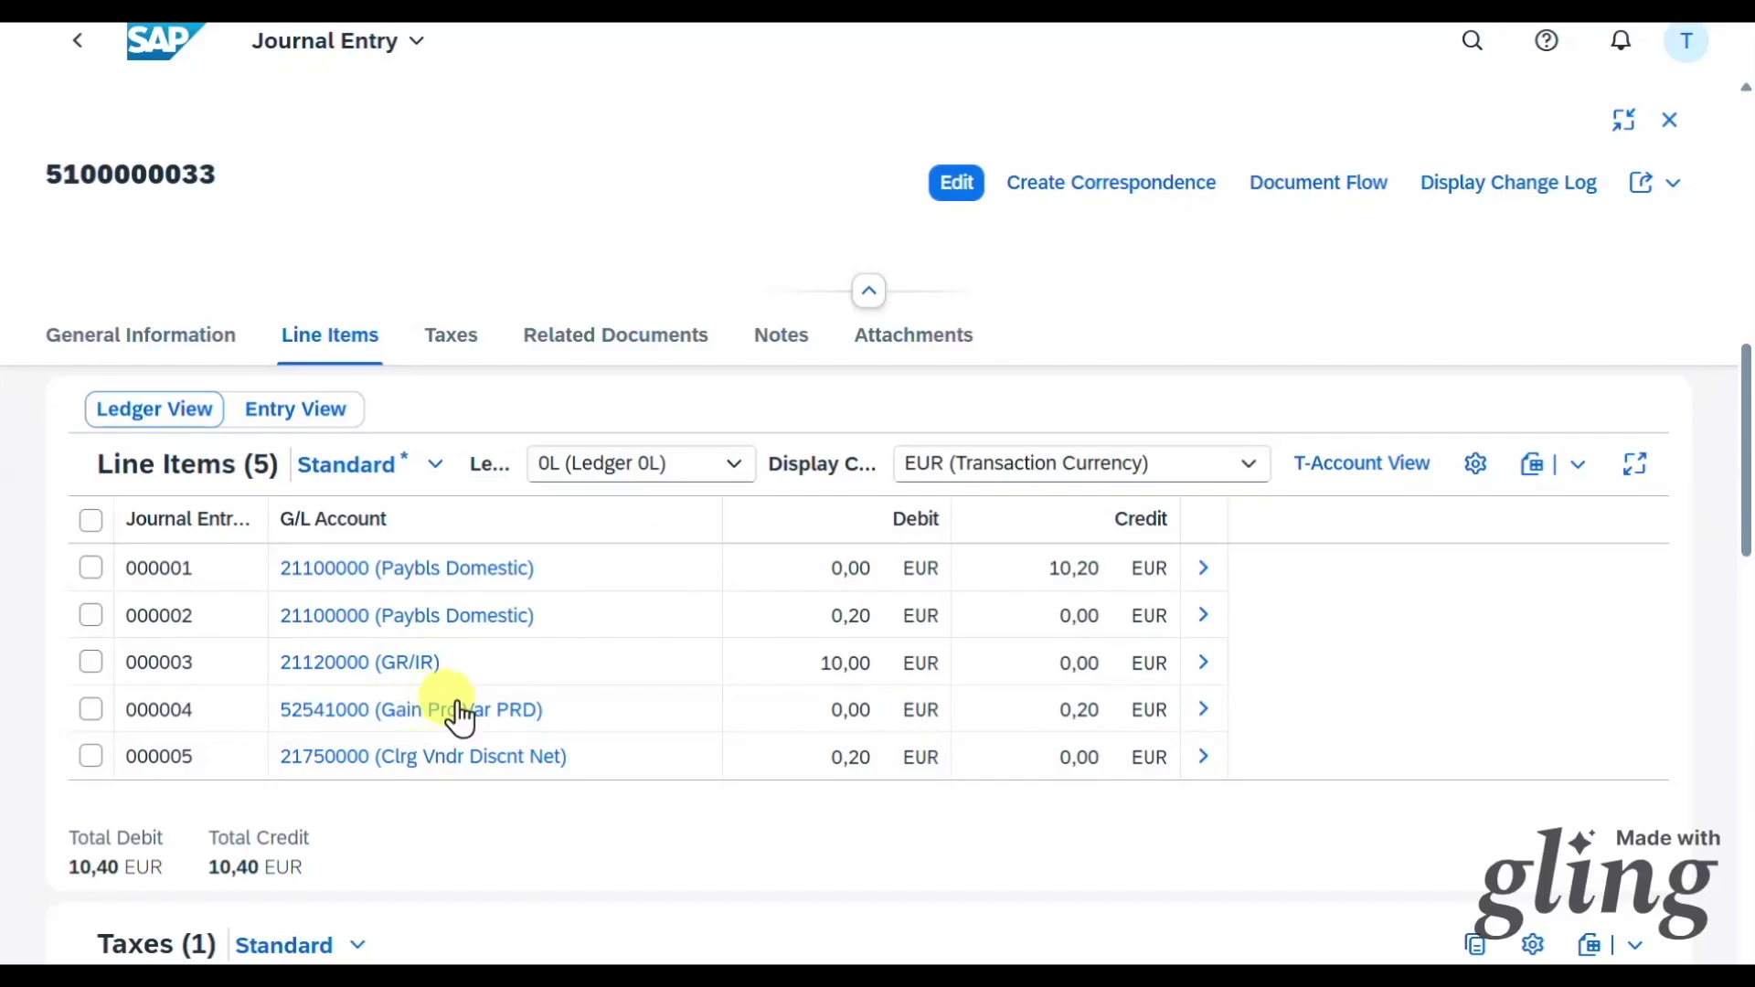
click(1064, 704)
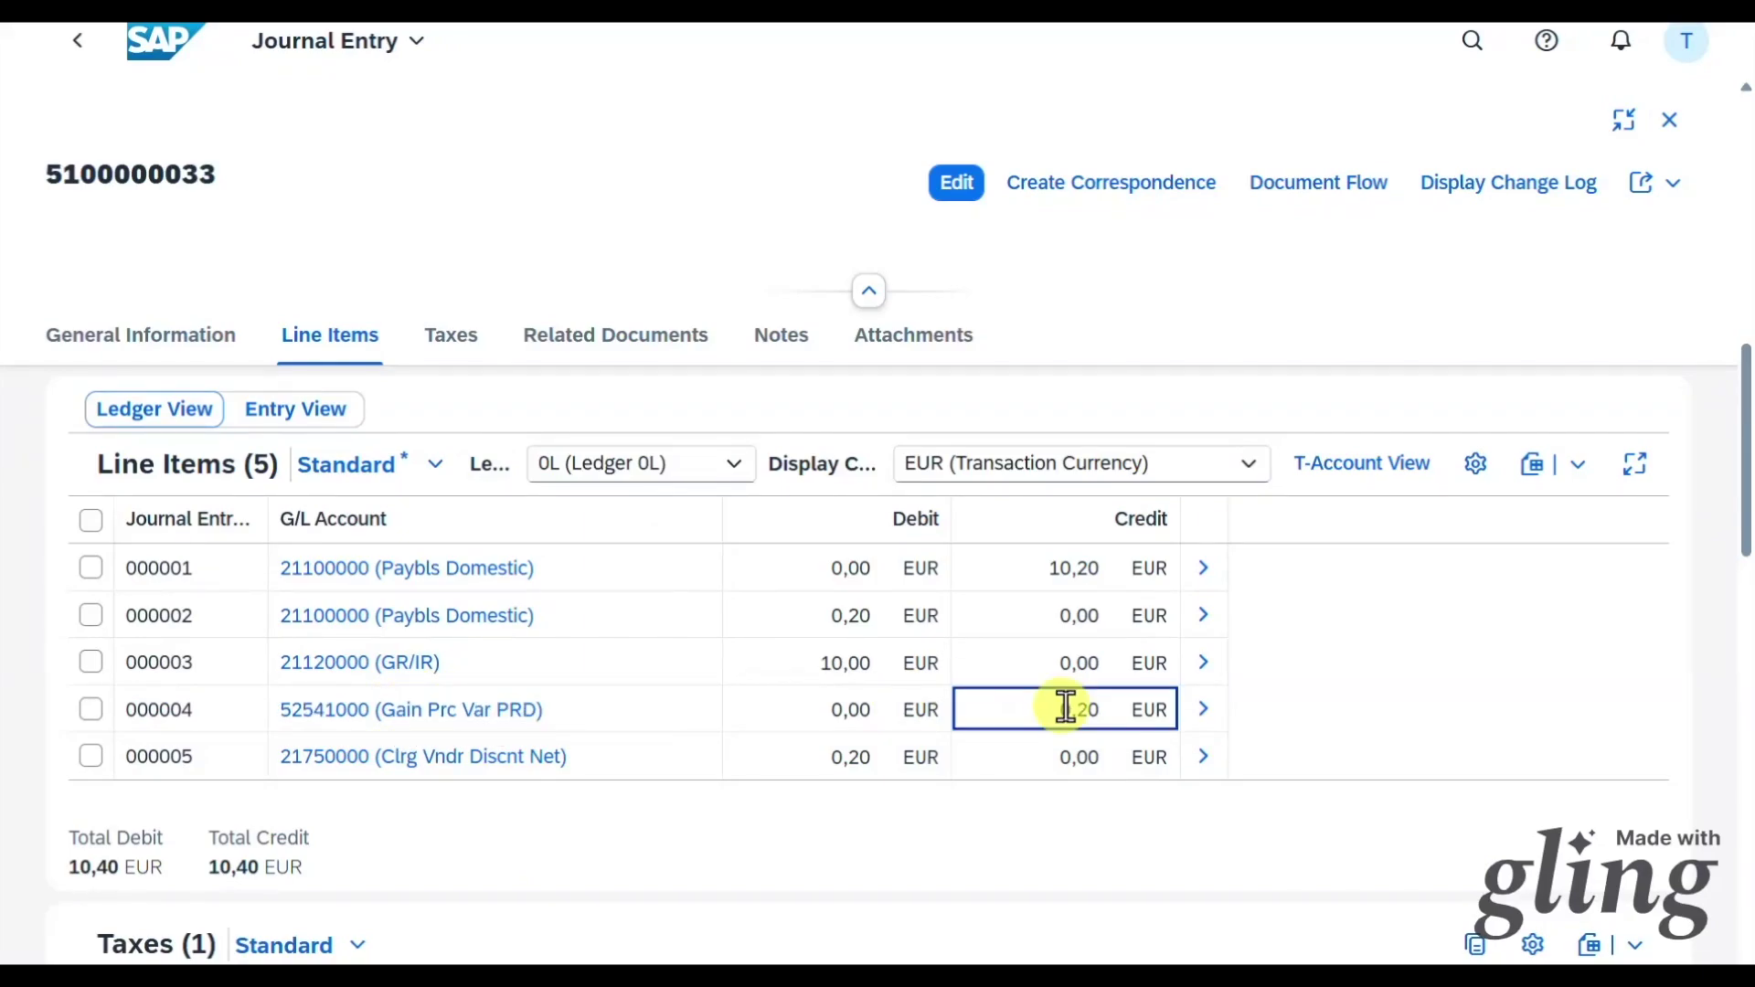
drag(1062, 706, 1096, 710)
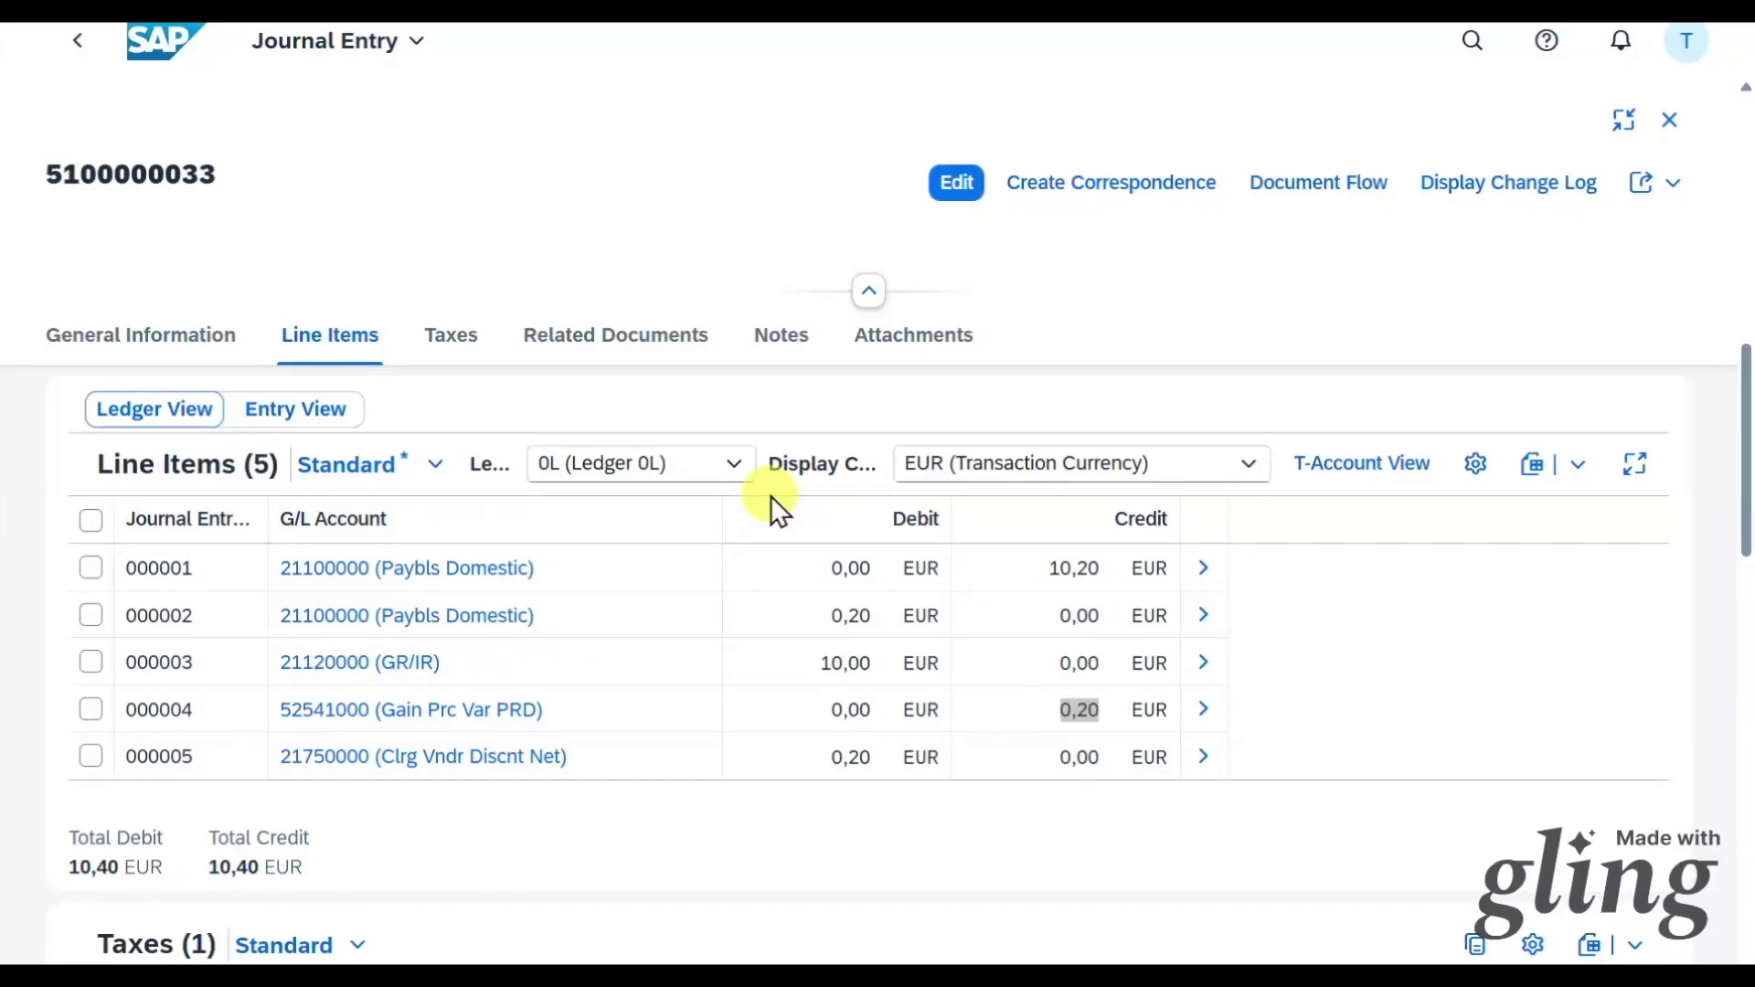
click(550, 170)
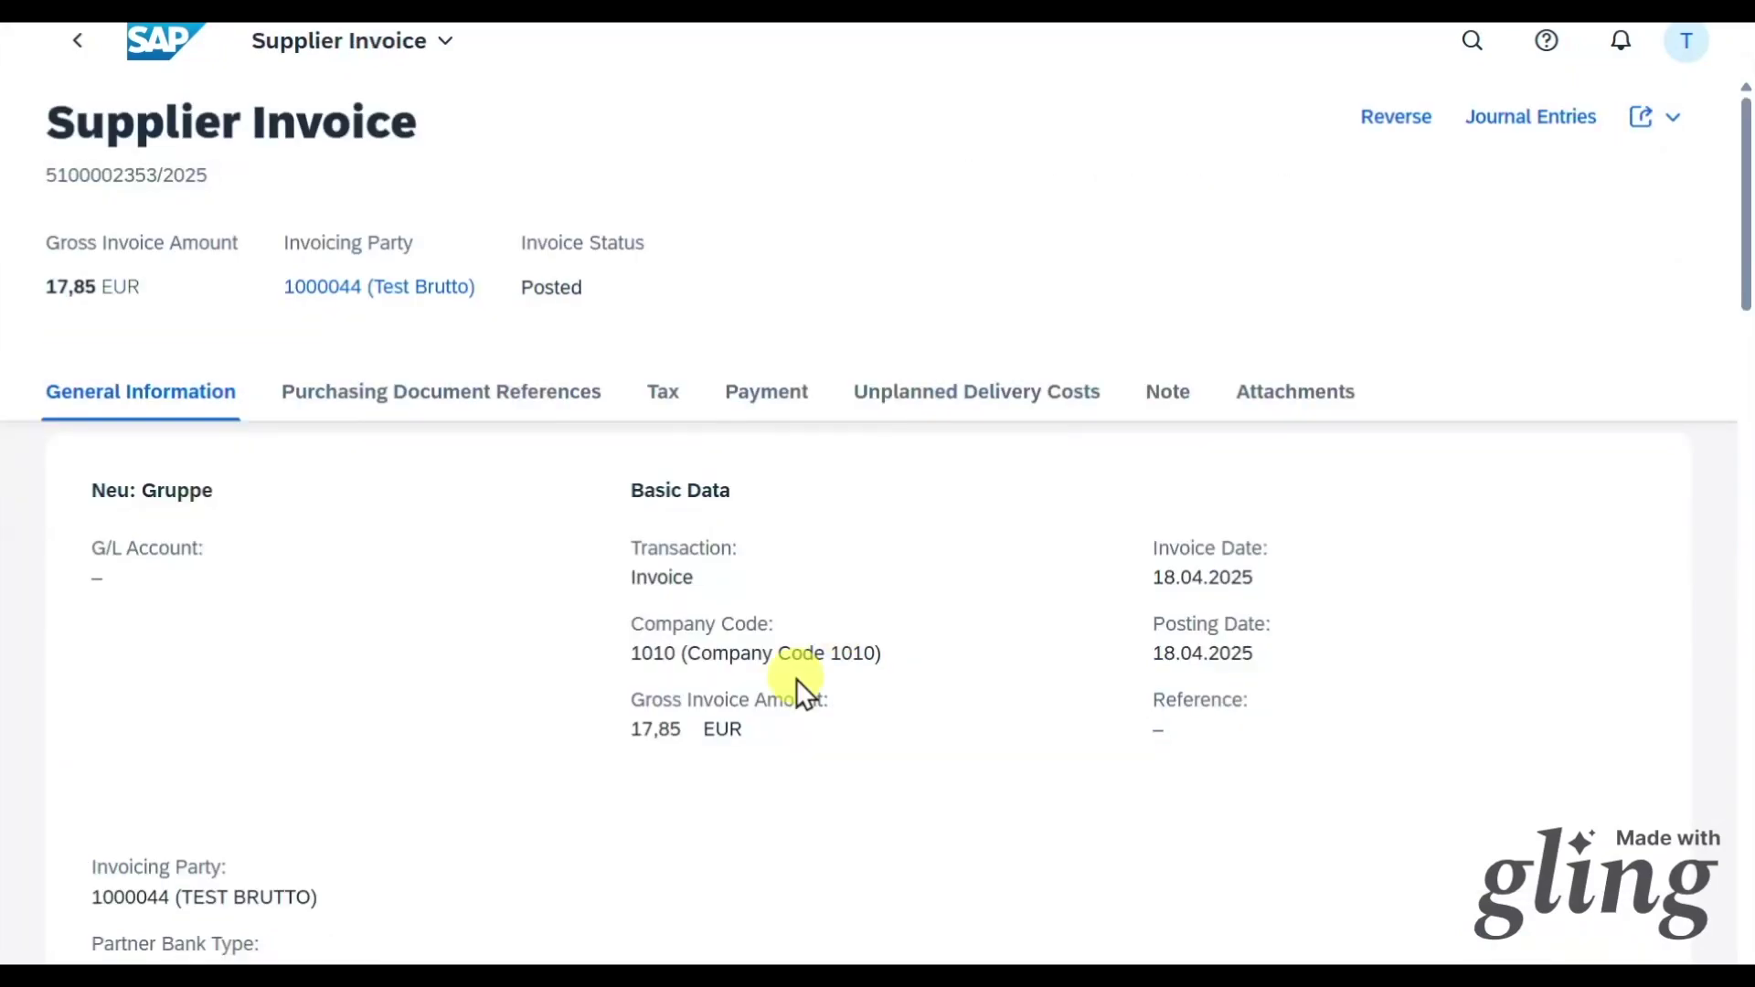
Inspect the document type in the details of the posted 17,85 EUR supplier invoice from Test Brutto.
scroll(901, 744, down, 6)
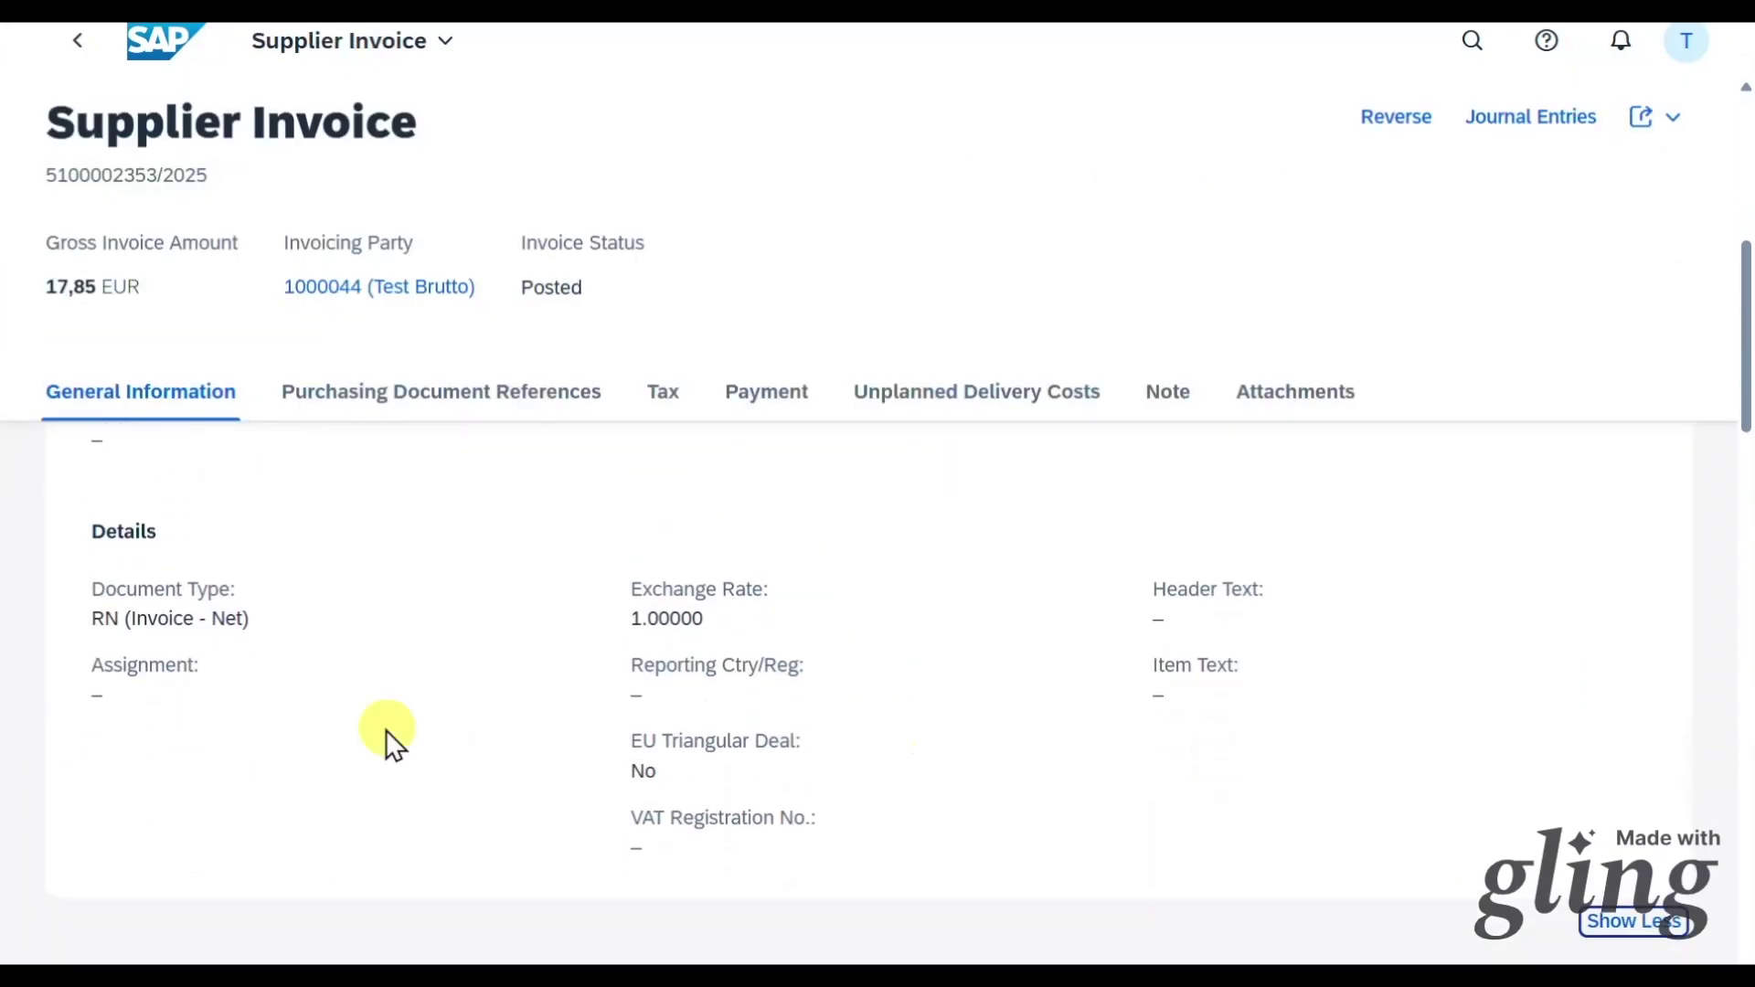
drag(93, 618, 283, 657)
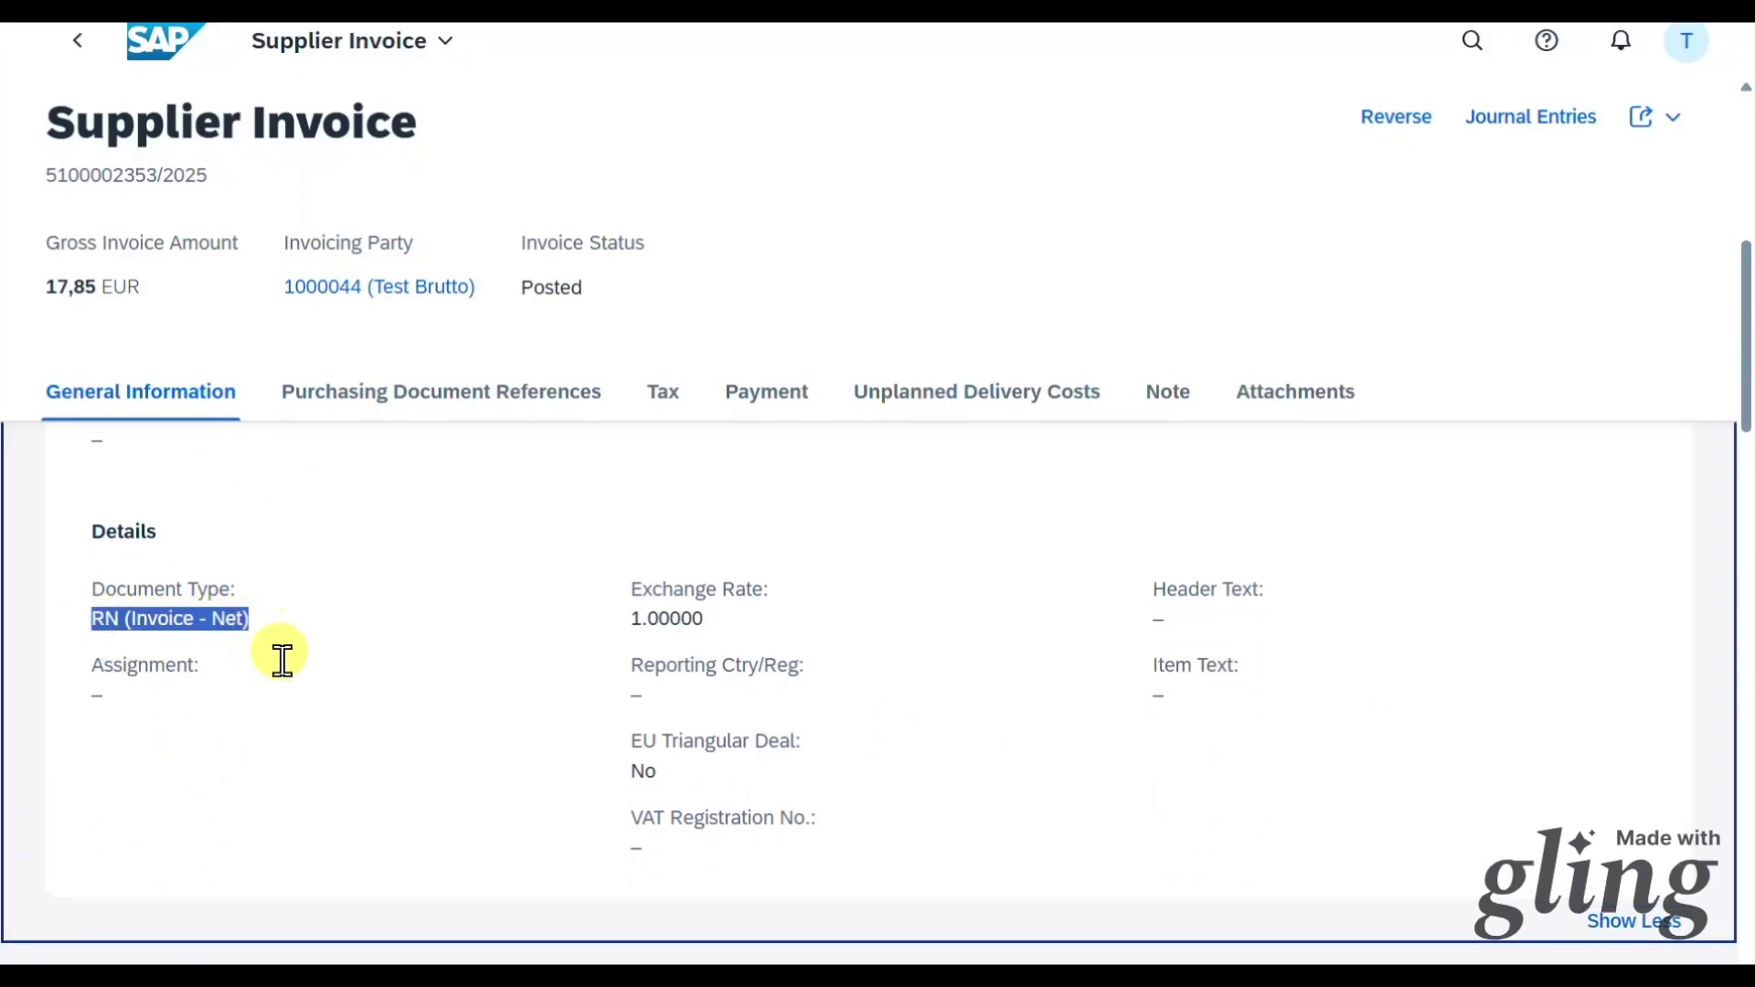
click(468, 639)
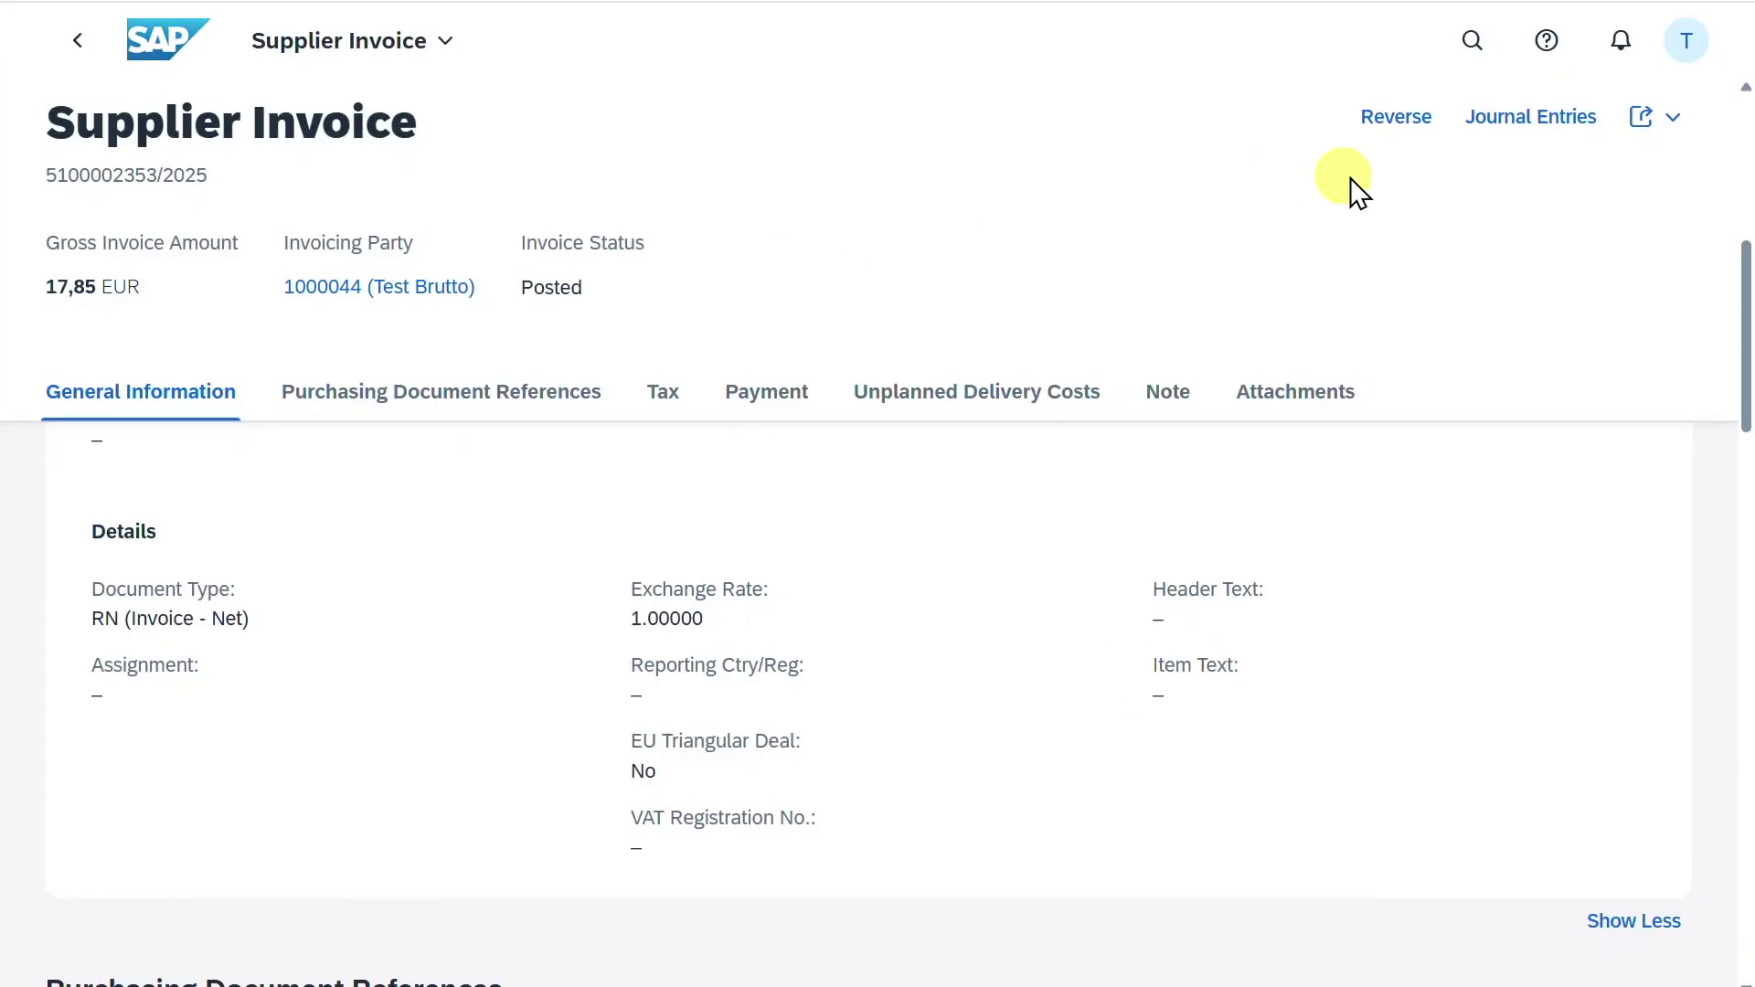
Open the journal entry of the 17,85 EUR invoice and examine its line items with the G/L account names fully shown.
click(1511, 120)
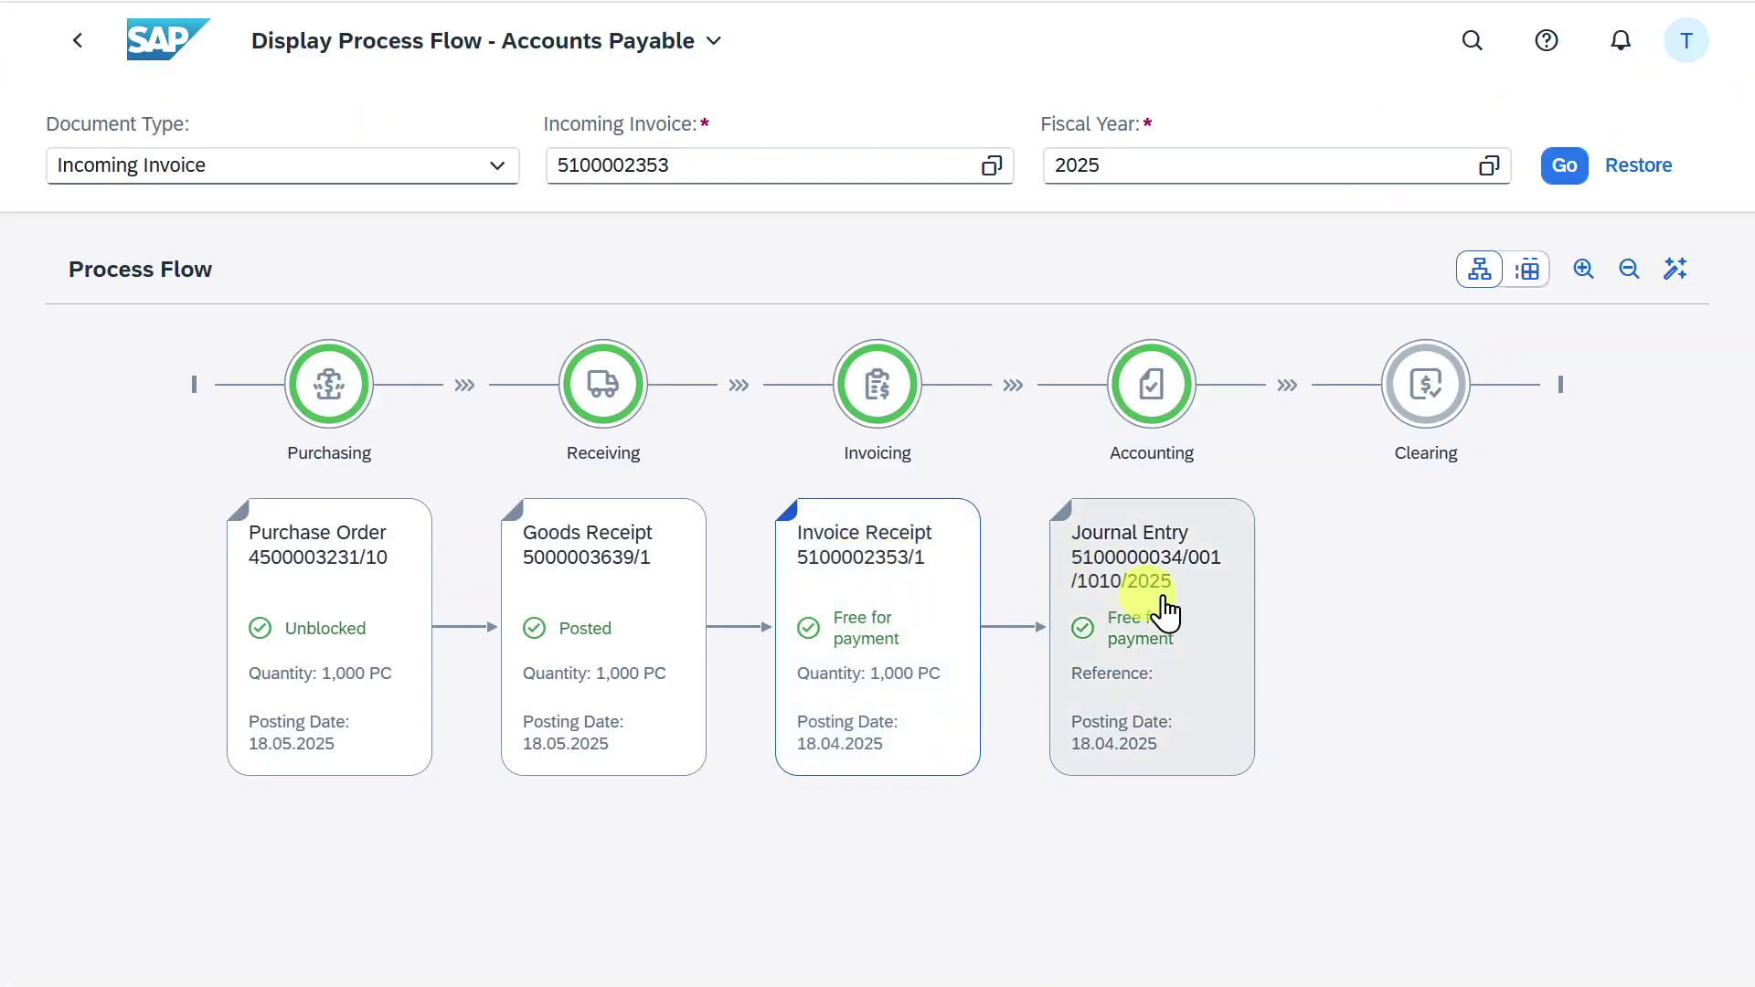
click(1164, 612)
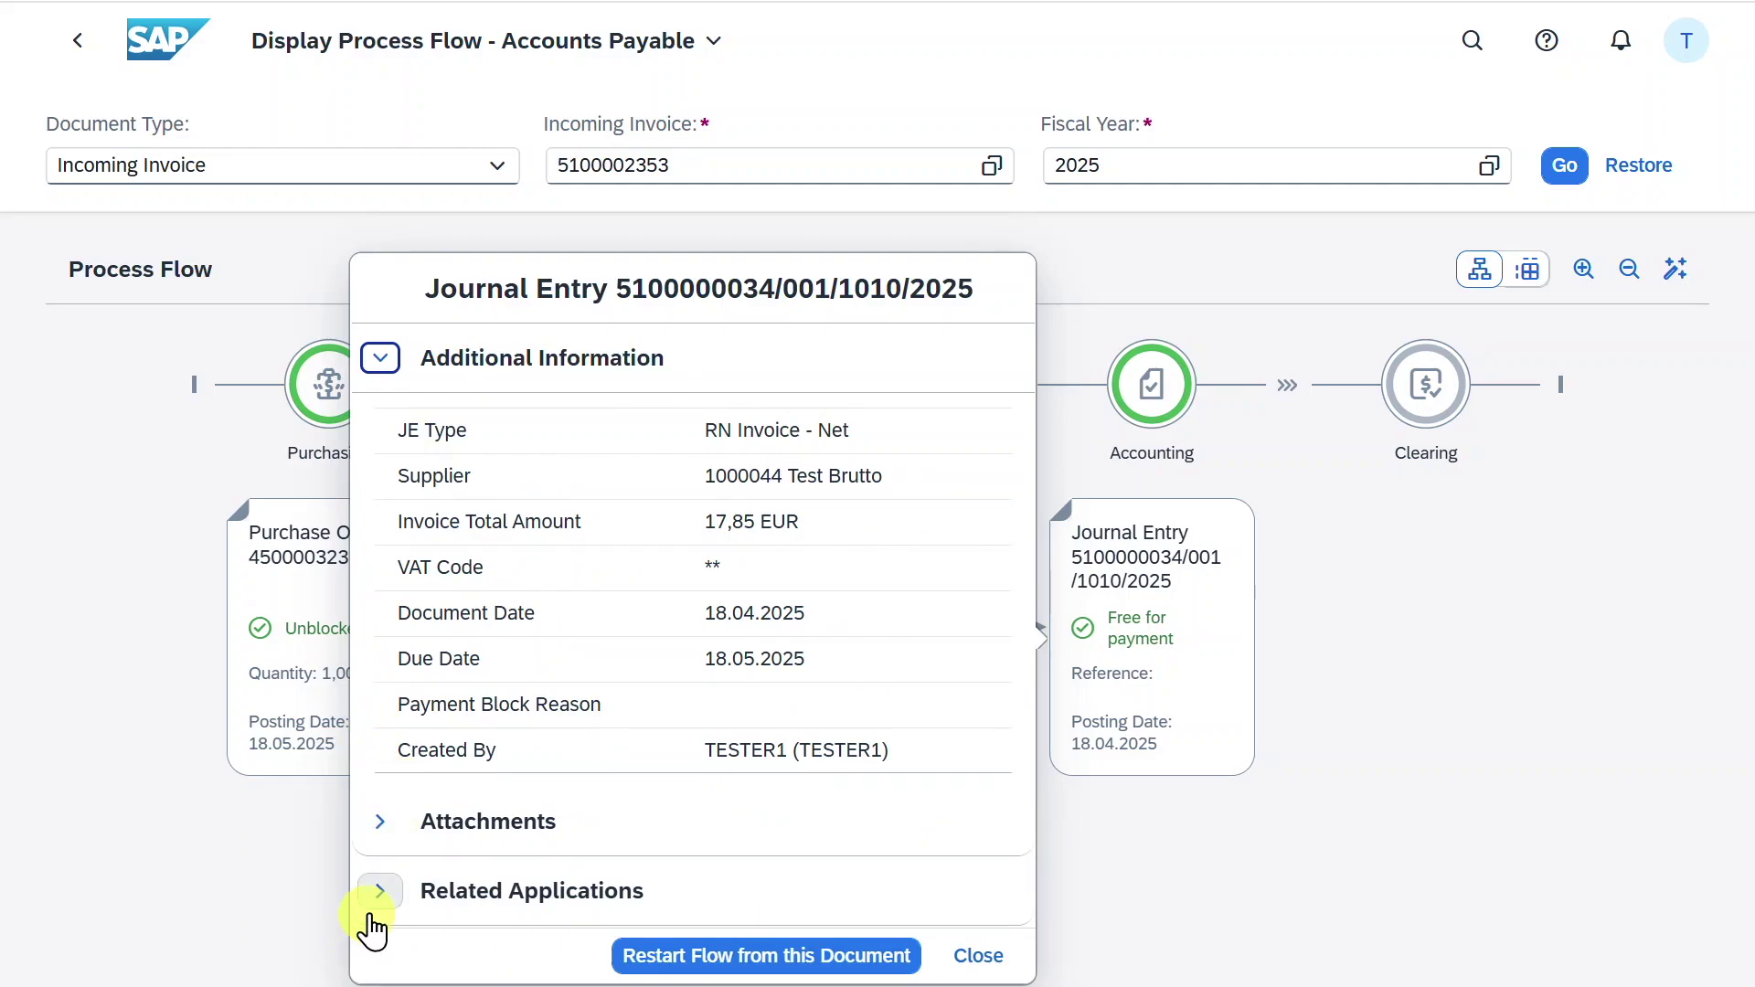
click(378, 890)
click(622, 779)
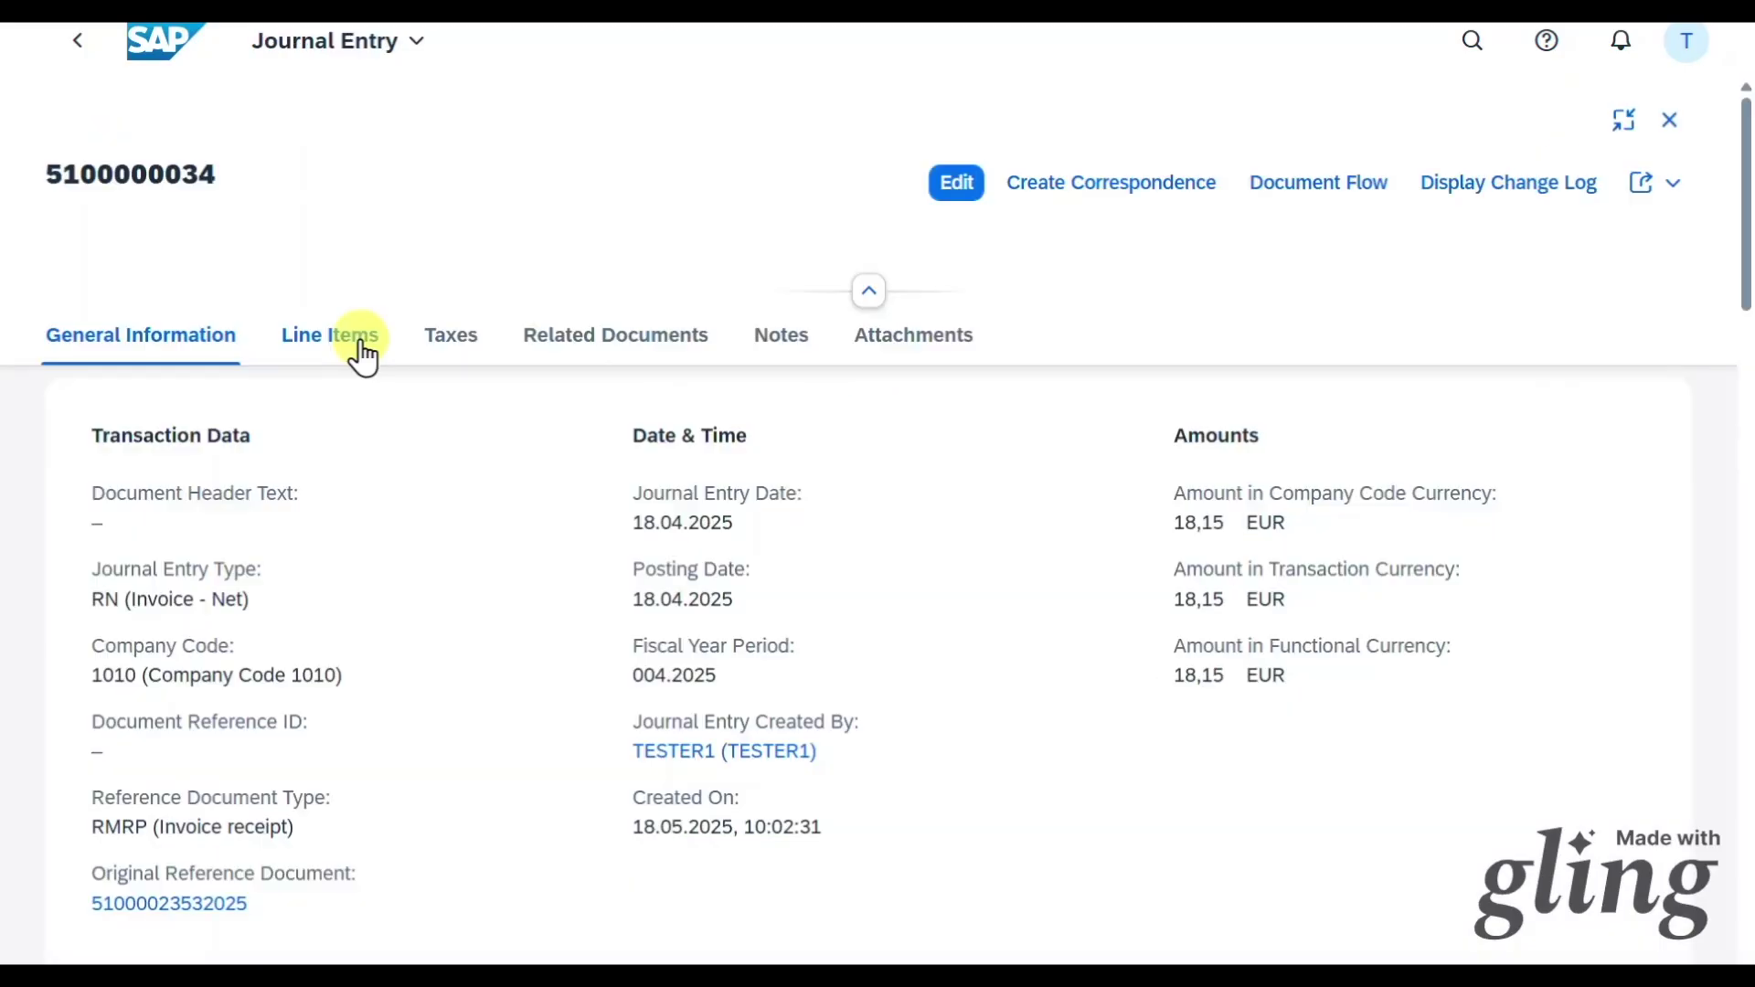
click(347, 340)
drag(514, 567, 697, 535)
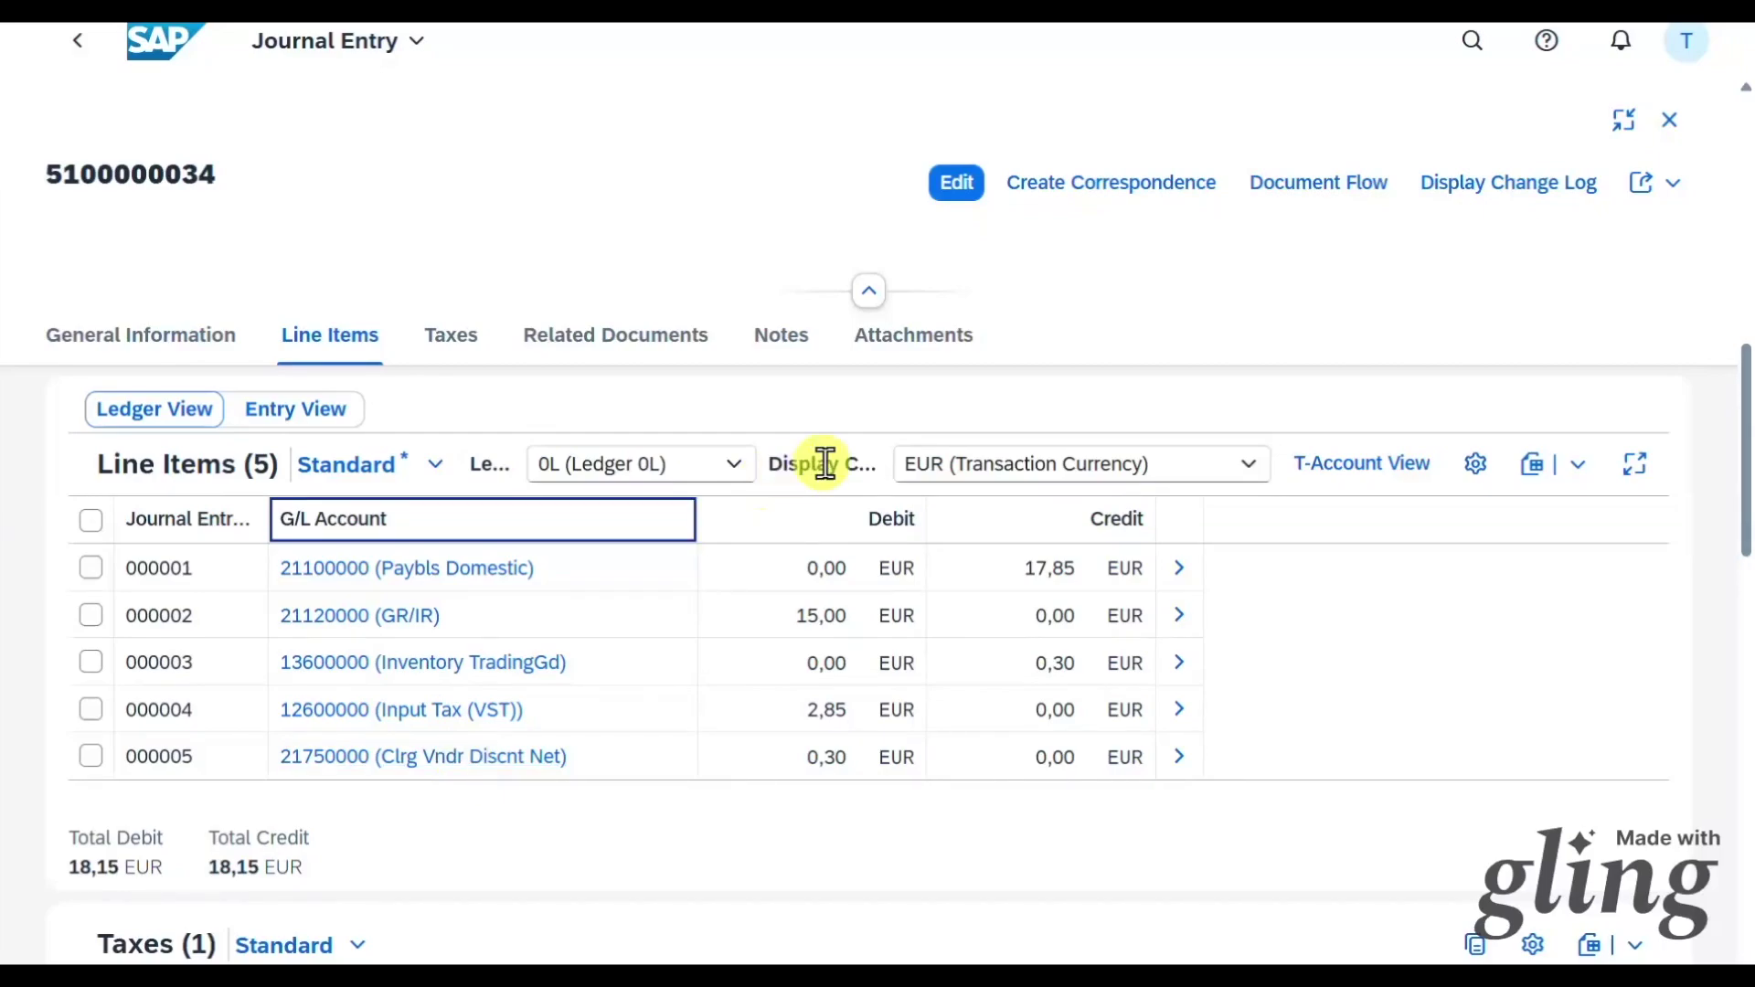
Copy the invoice's journal entry number, open Manage Automatic Payments, and create a payment run parameter with the identification Test2.
drag(219, 179, 52, 183)
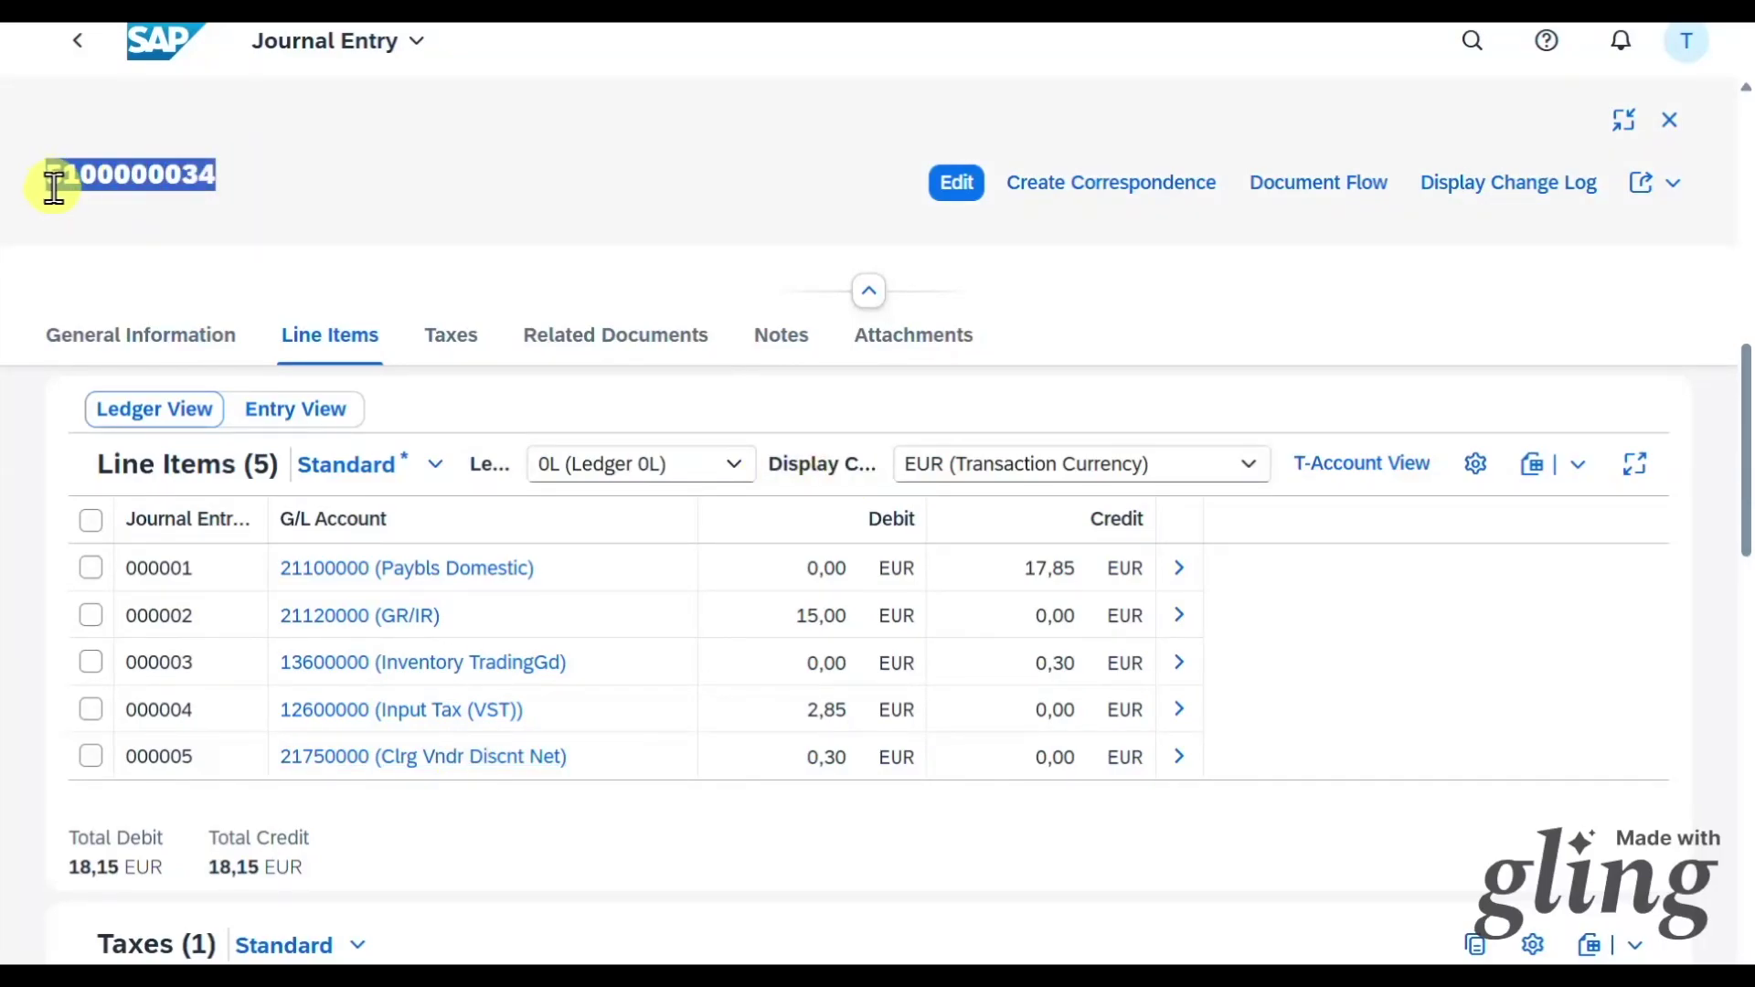
click(1462, 46)
text(manage autom)
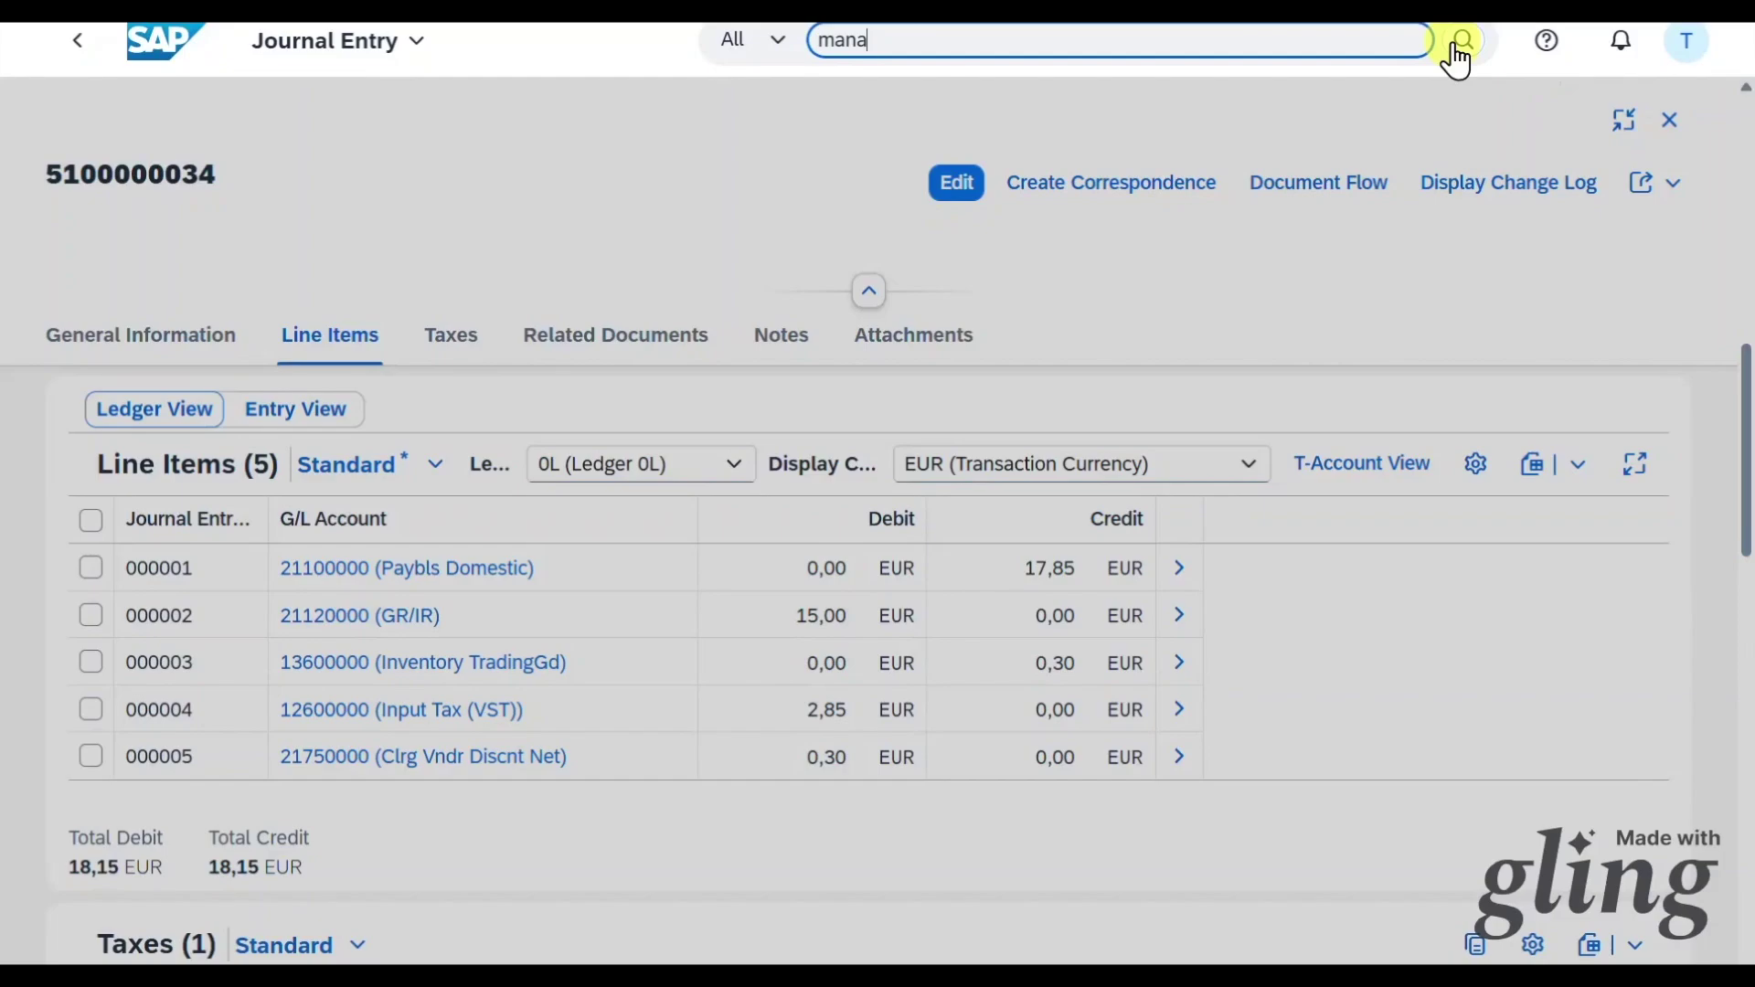
click(971, 146)
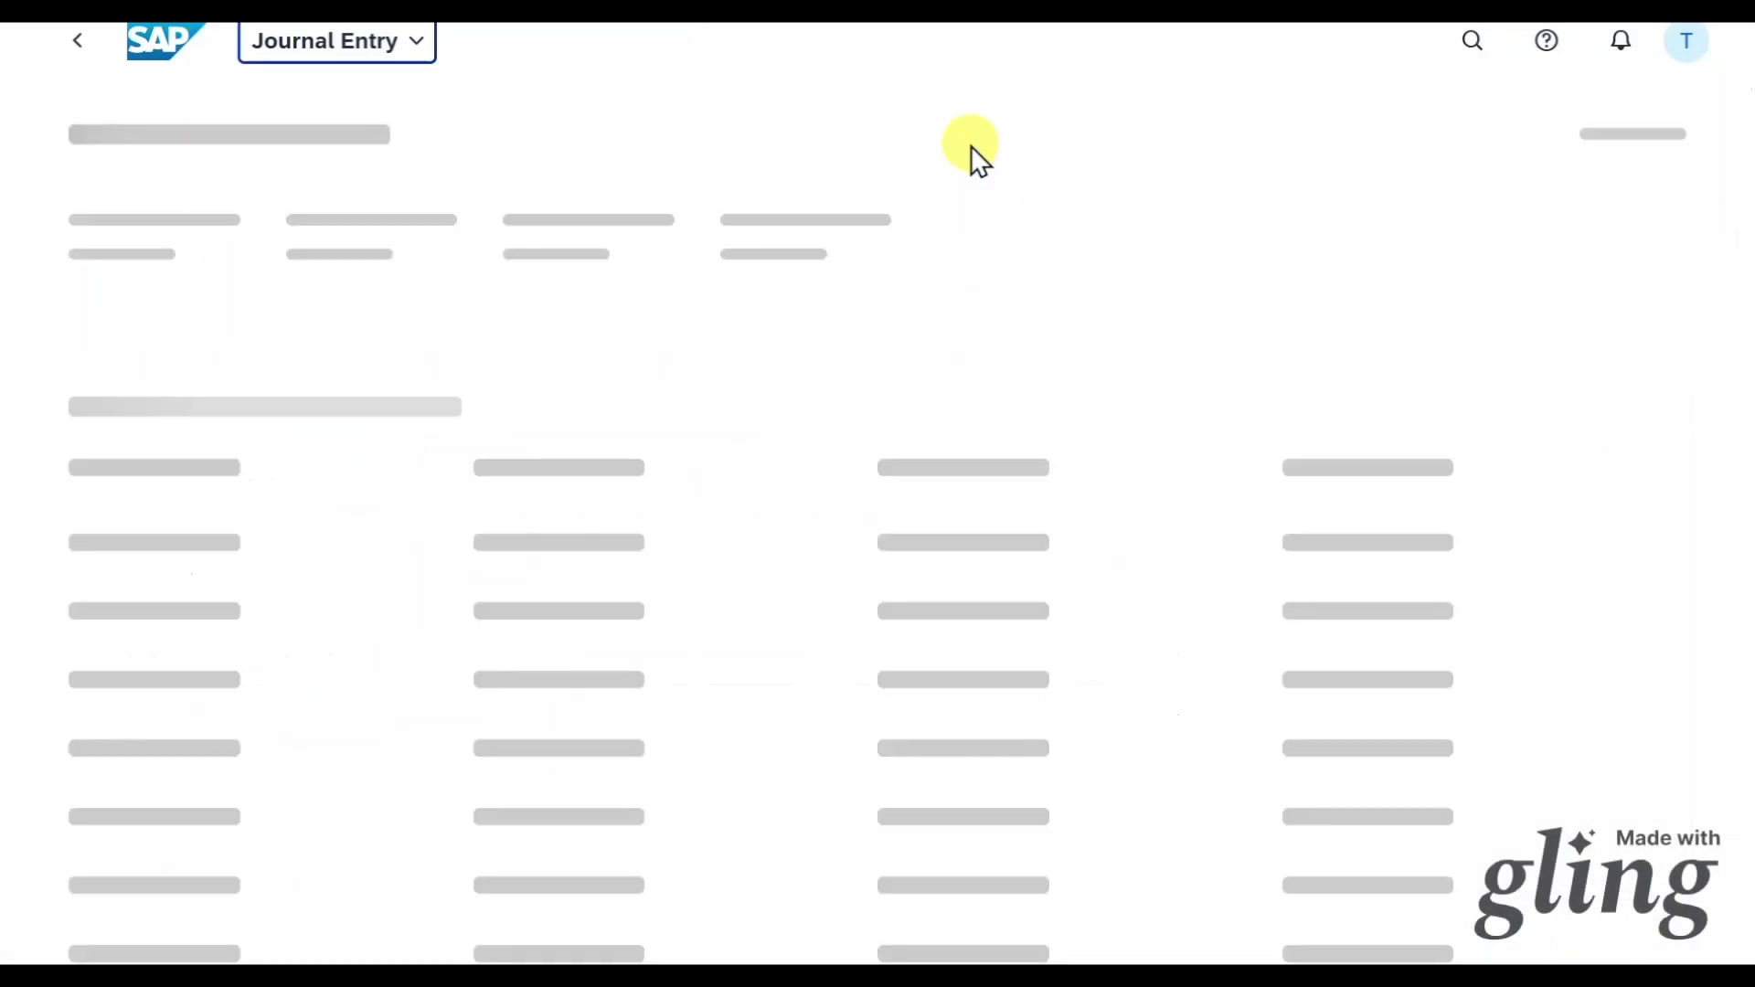
click(683, 453)
click(842, 558)
text(Test2)
click(934, 647)
Enter company code 1010, next payment date 18.05.2025, and payment method T for the TEST2 run.
text(1010)
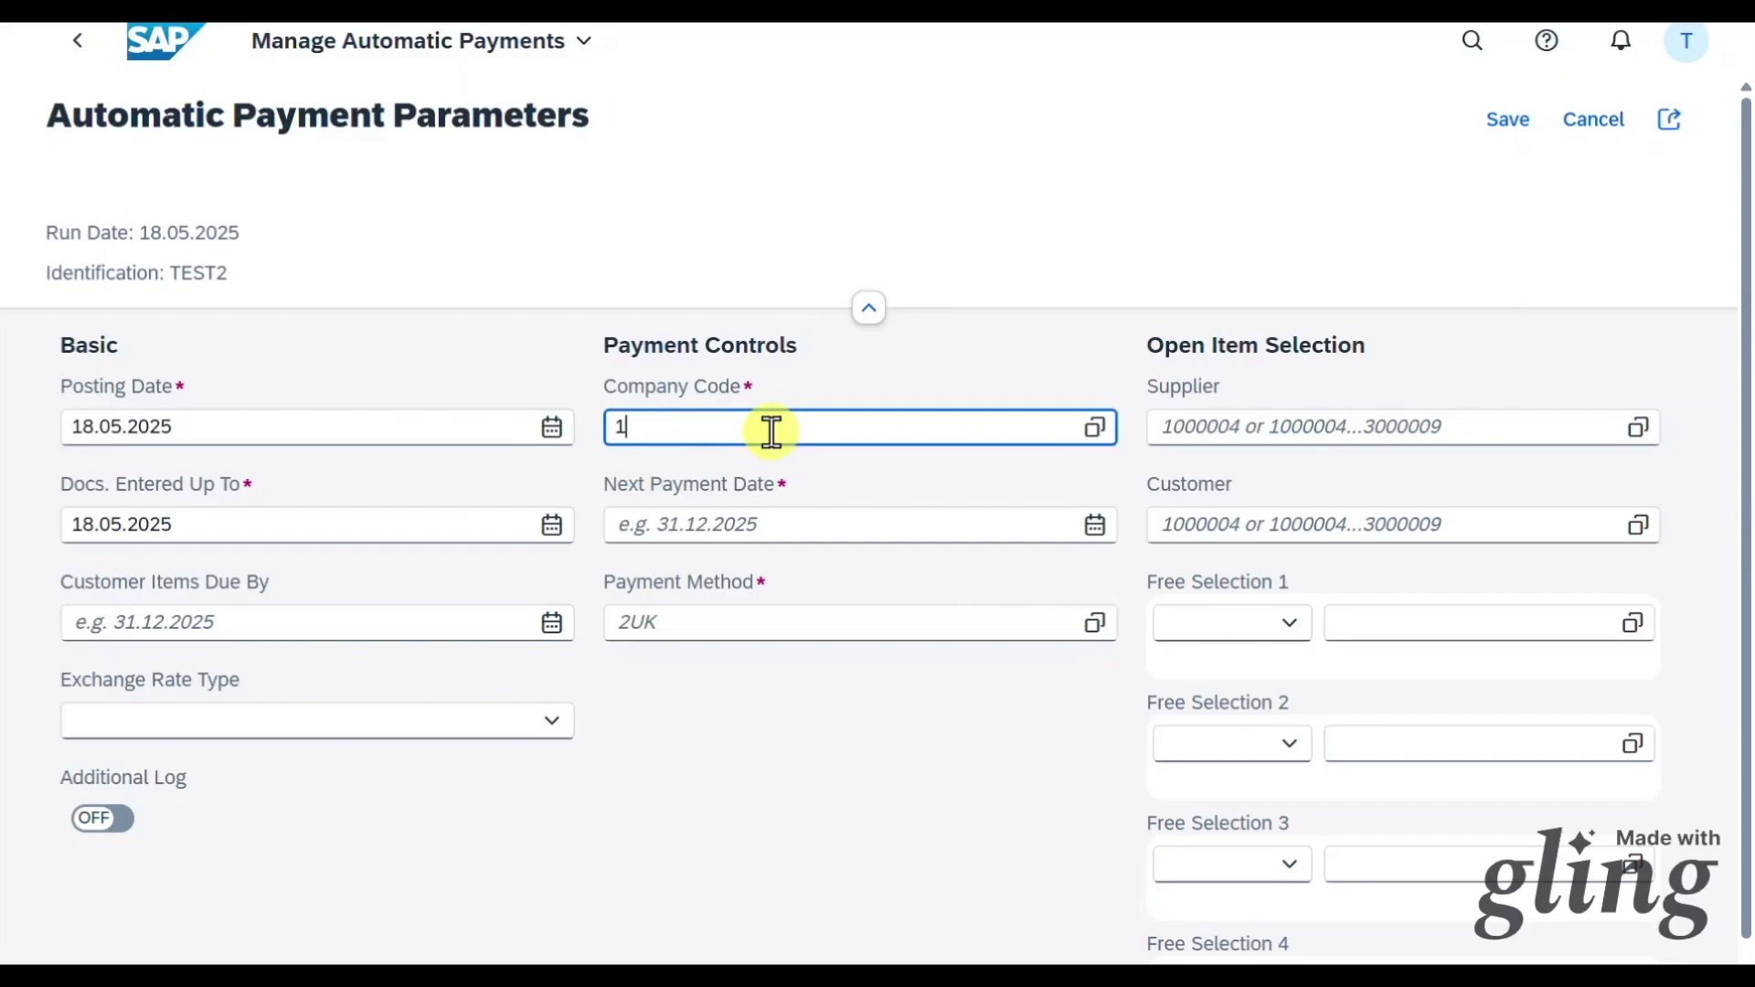
click(834, 512)
text(18.05.2025)
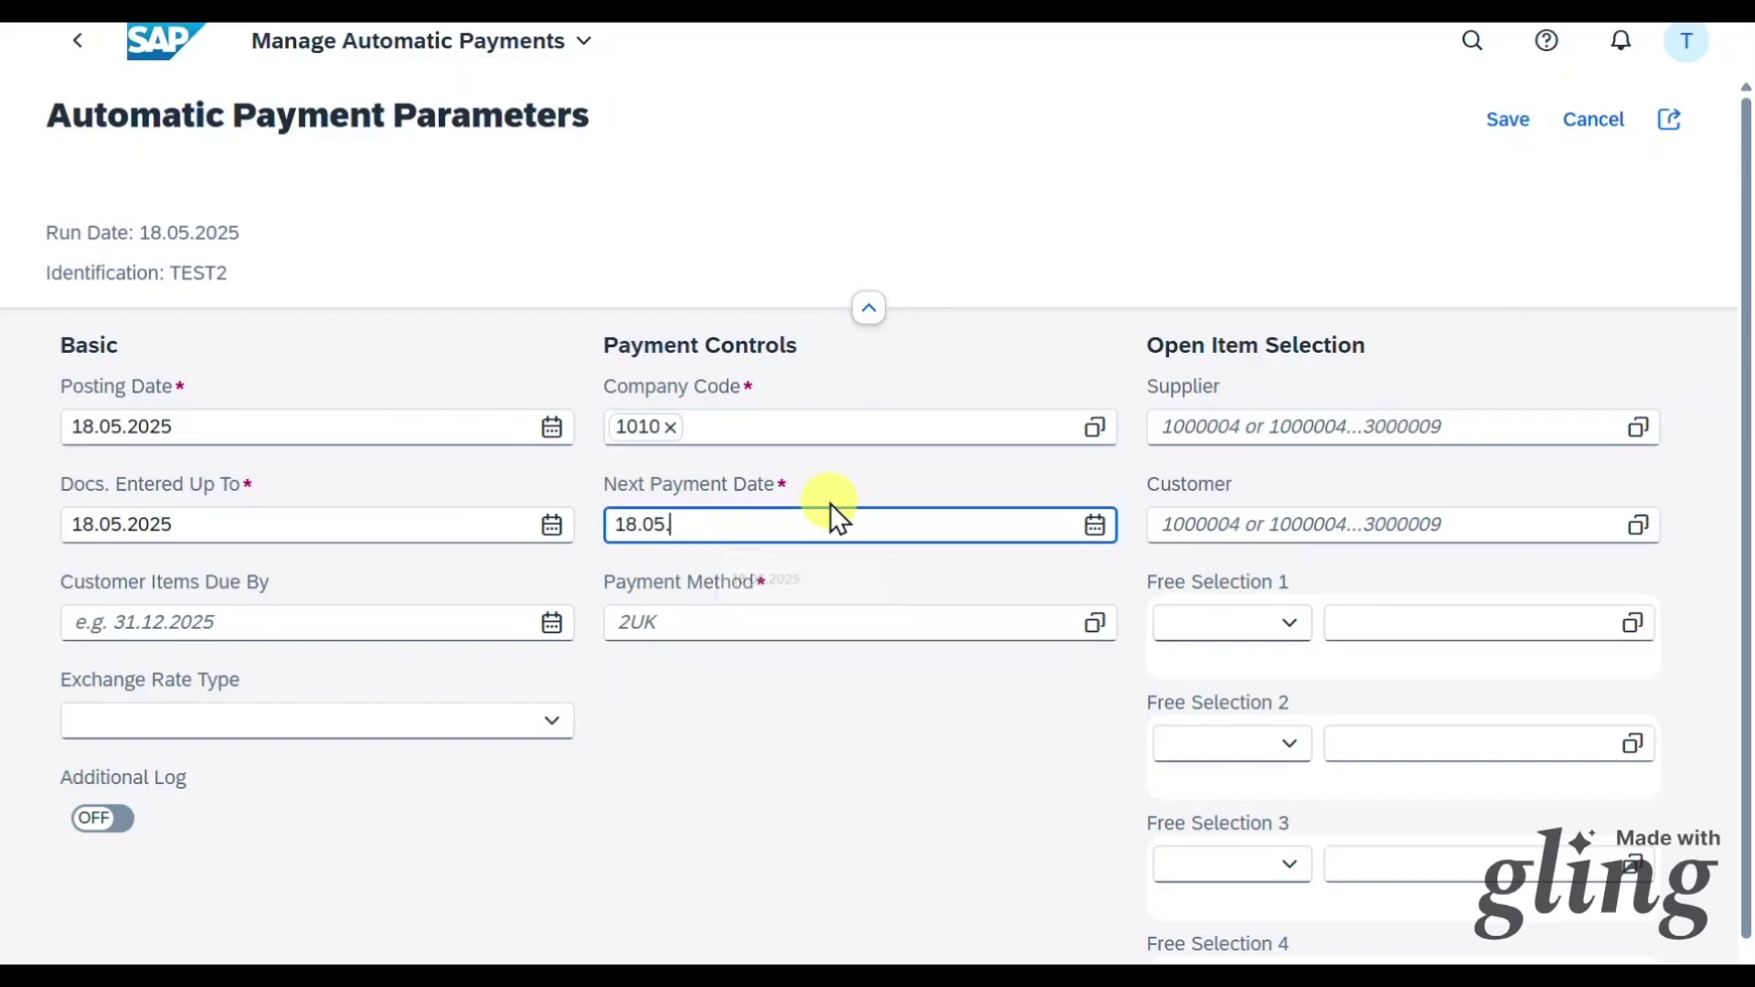
click(830, 614)
text(T)
Restrict the open items to Test Brutto's supplier number and the copied document number, turn on the additional log, and save the parameters.
click(1304, 420)
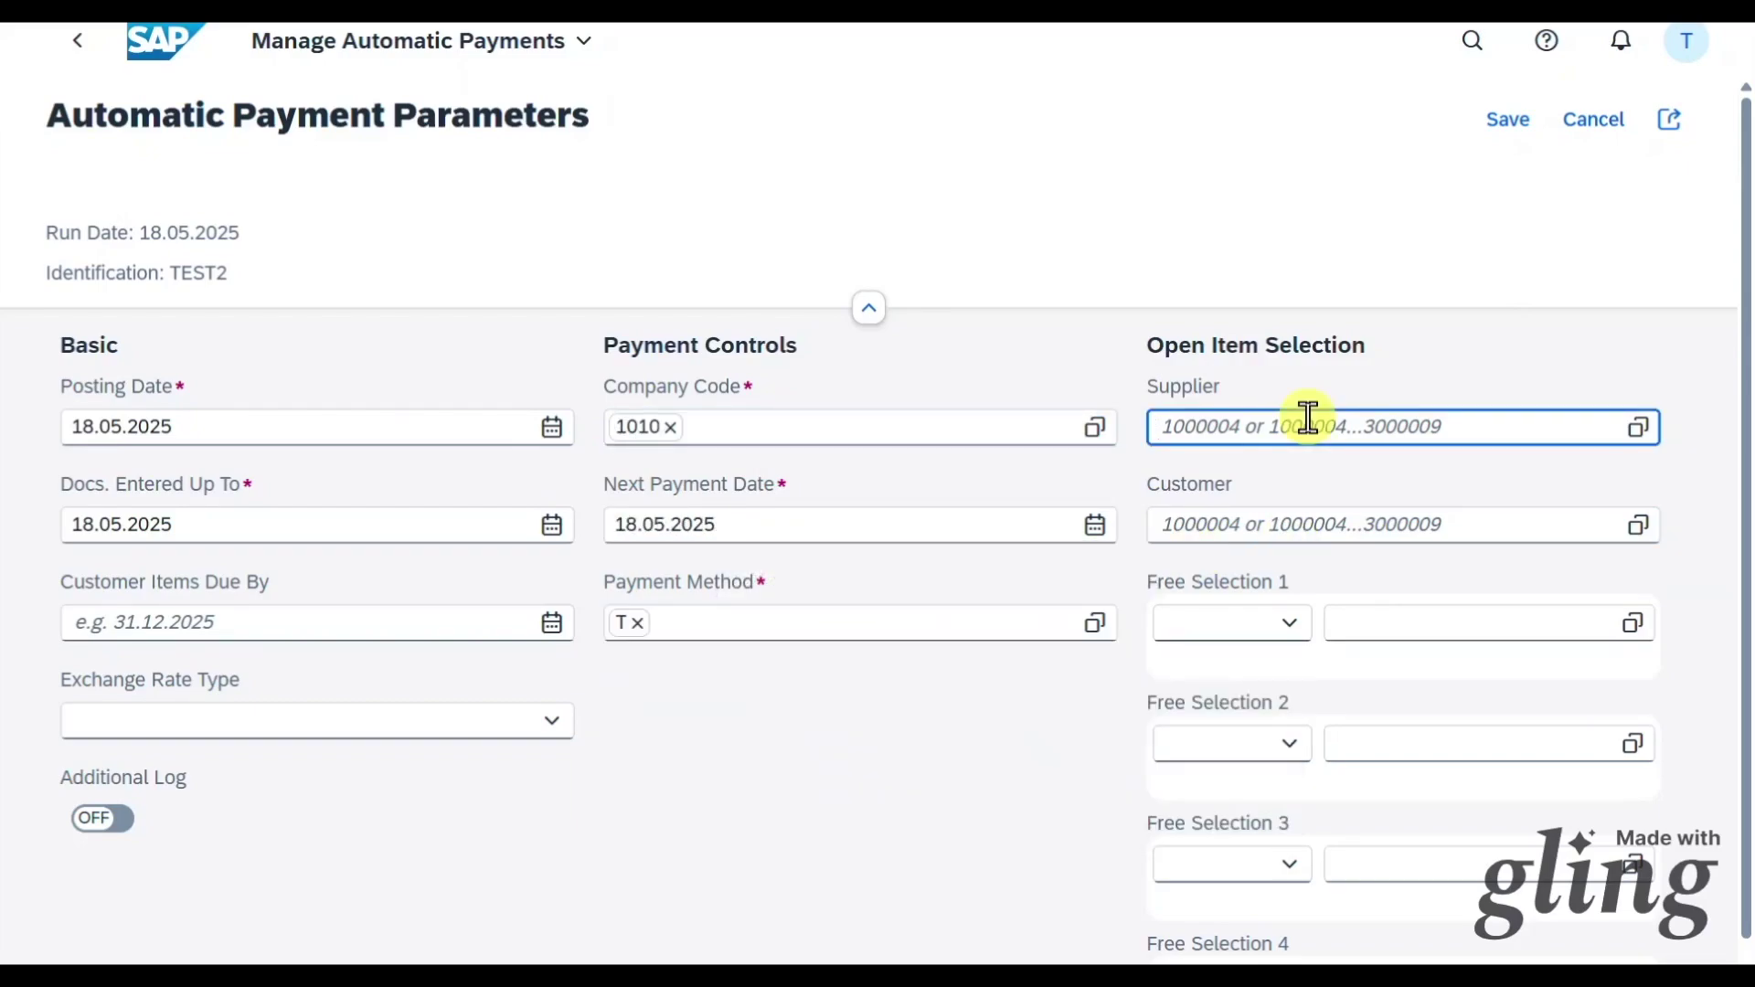
text(1000044)
click(1226, 630)
click(1286, 804)
click(1445, 631)
text(5100000034)
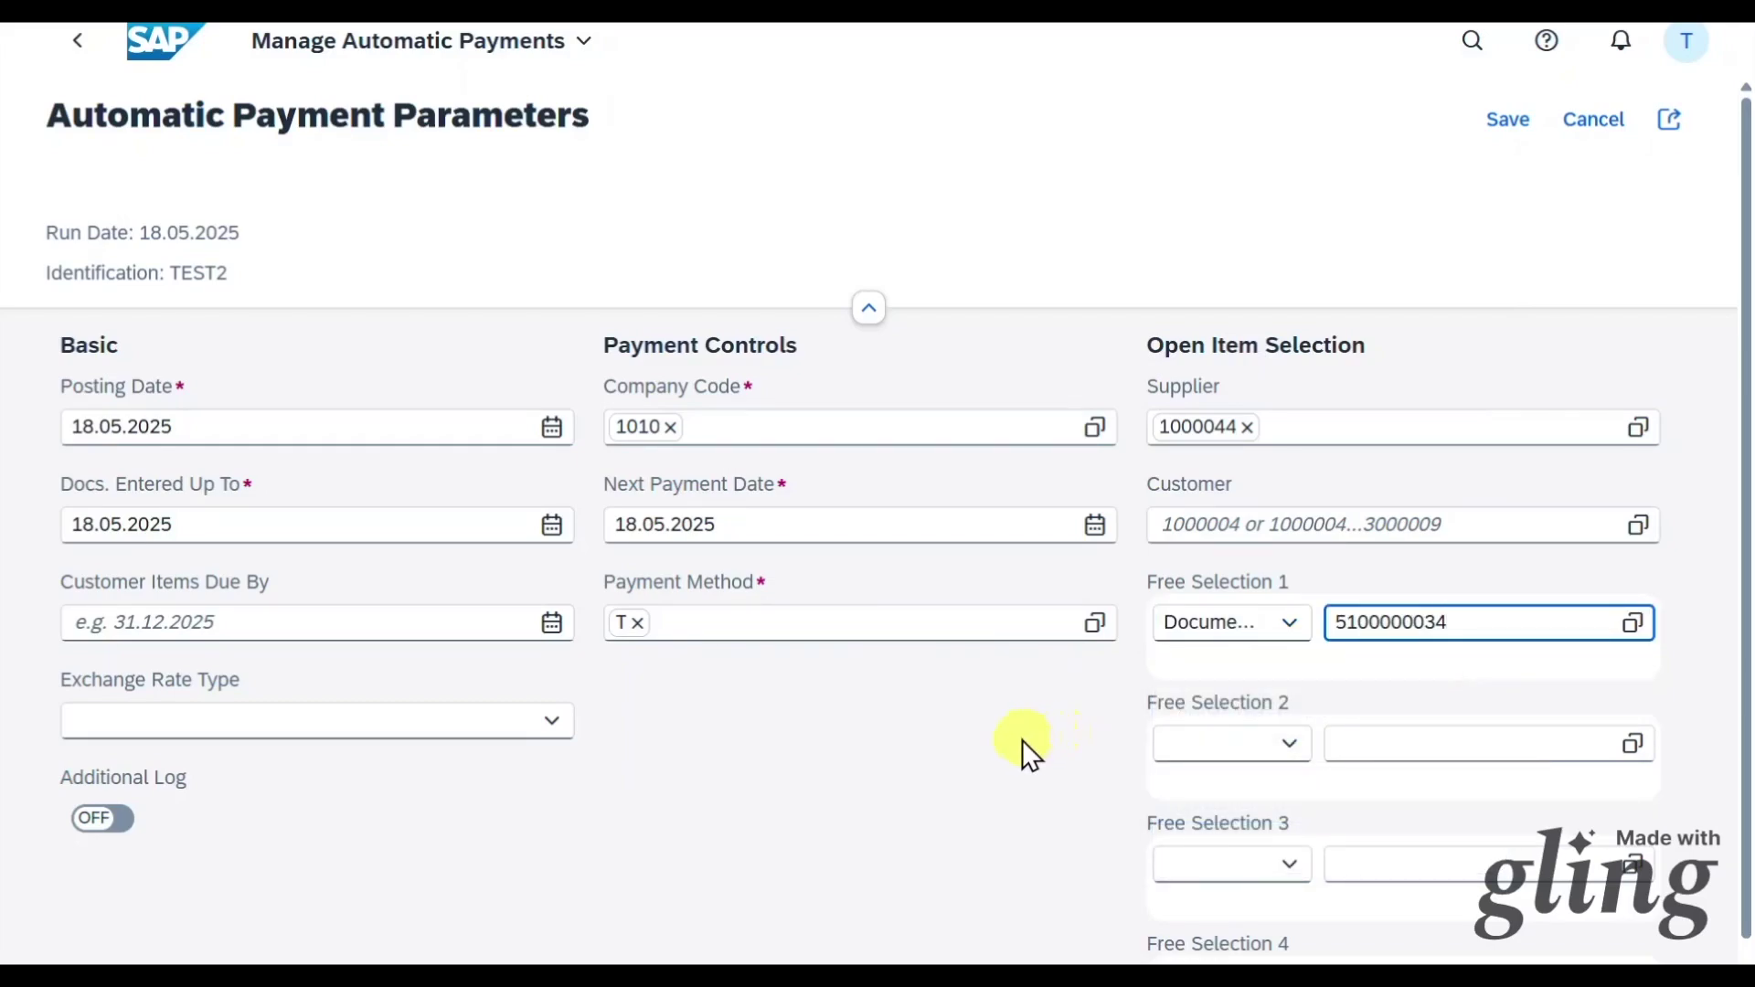
click(1022, 739)
click(1510, 121)
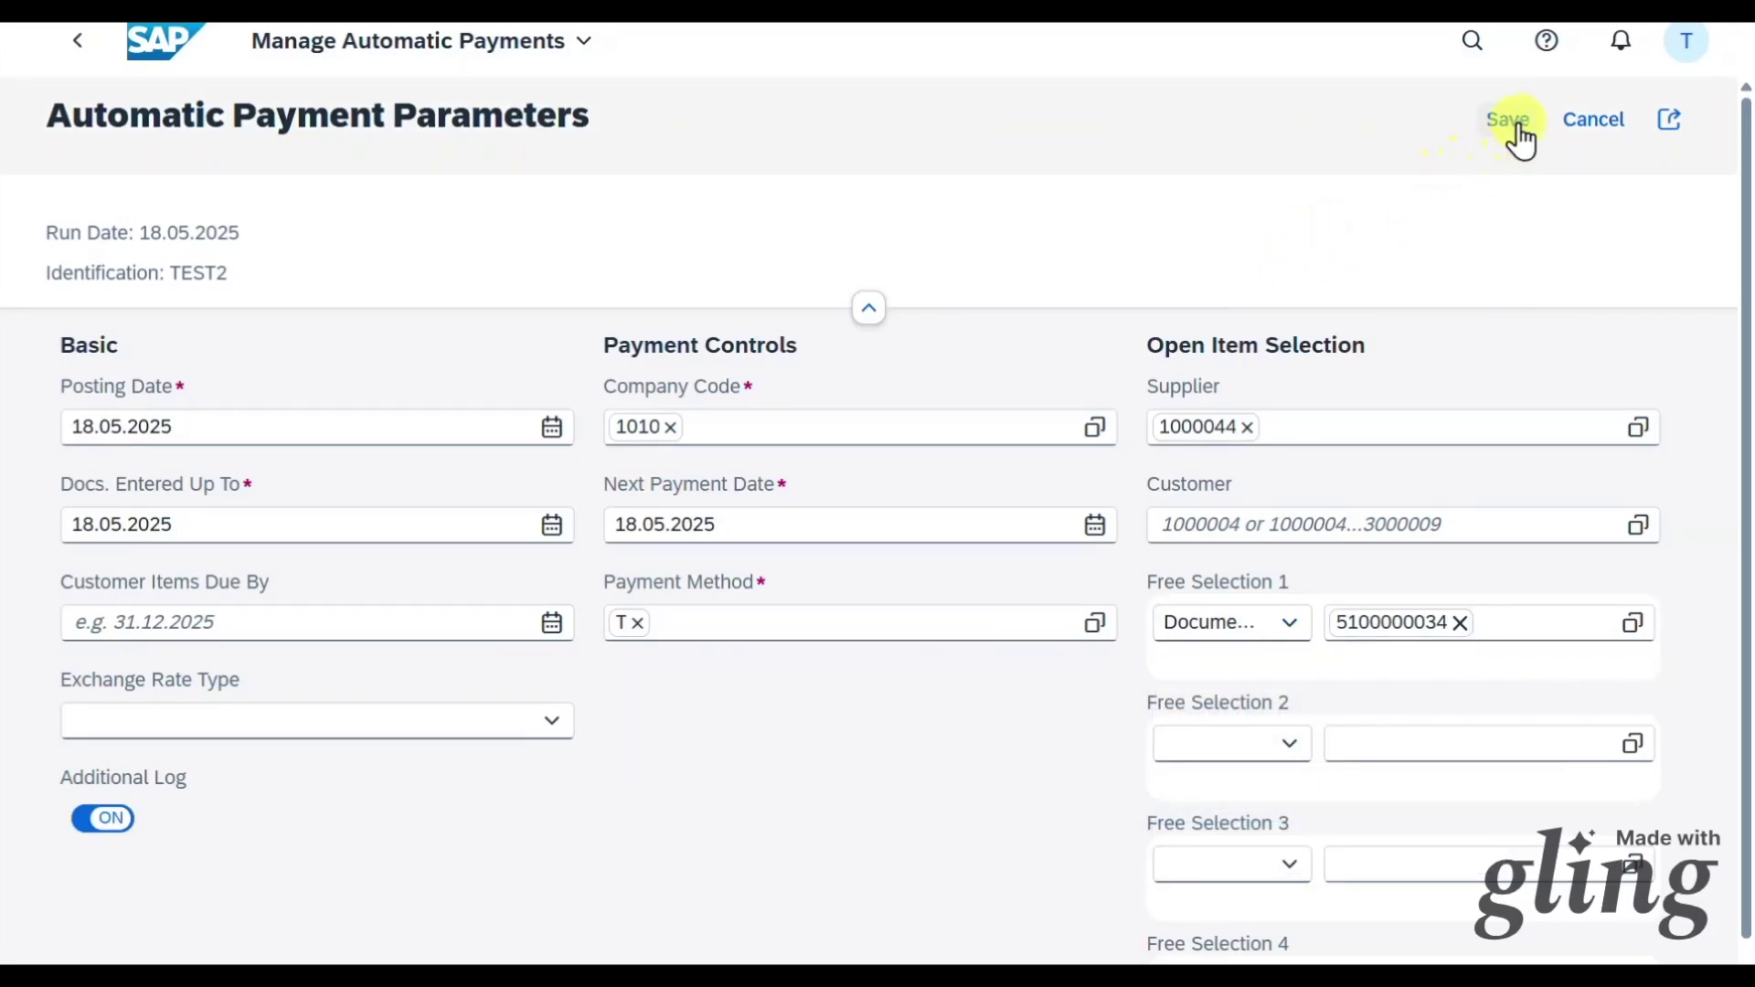
Schedule the payment proposal for the TEST2 parameters to start immediately.
click(1357, 126)
click(1346, 181)
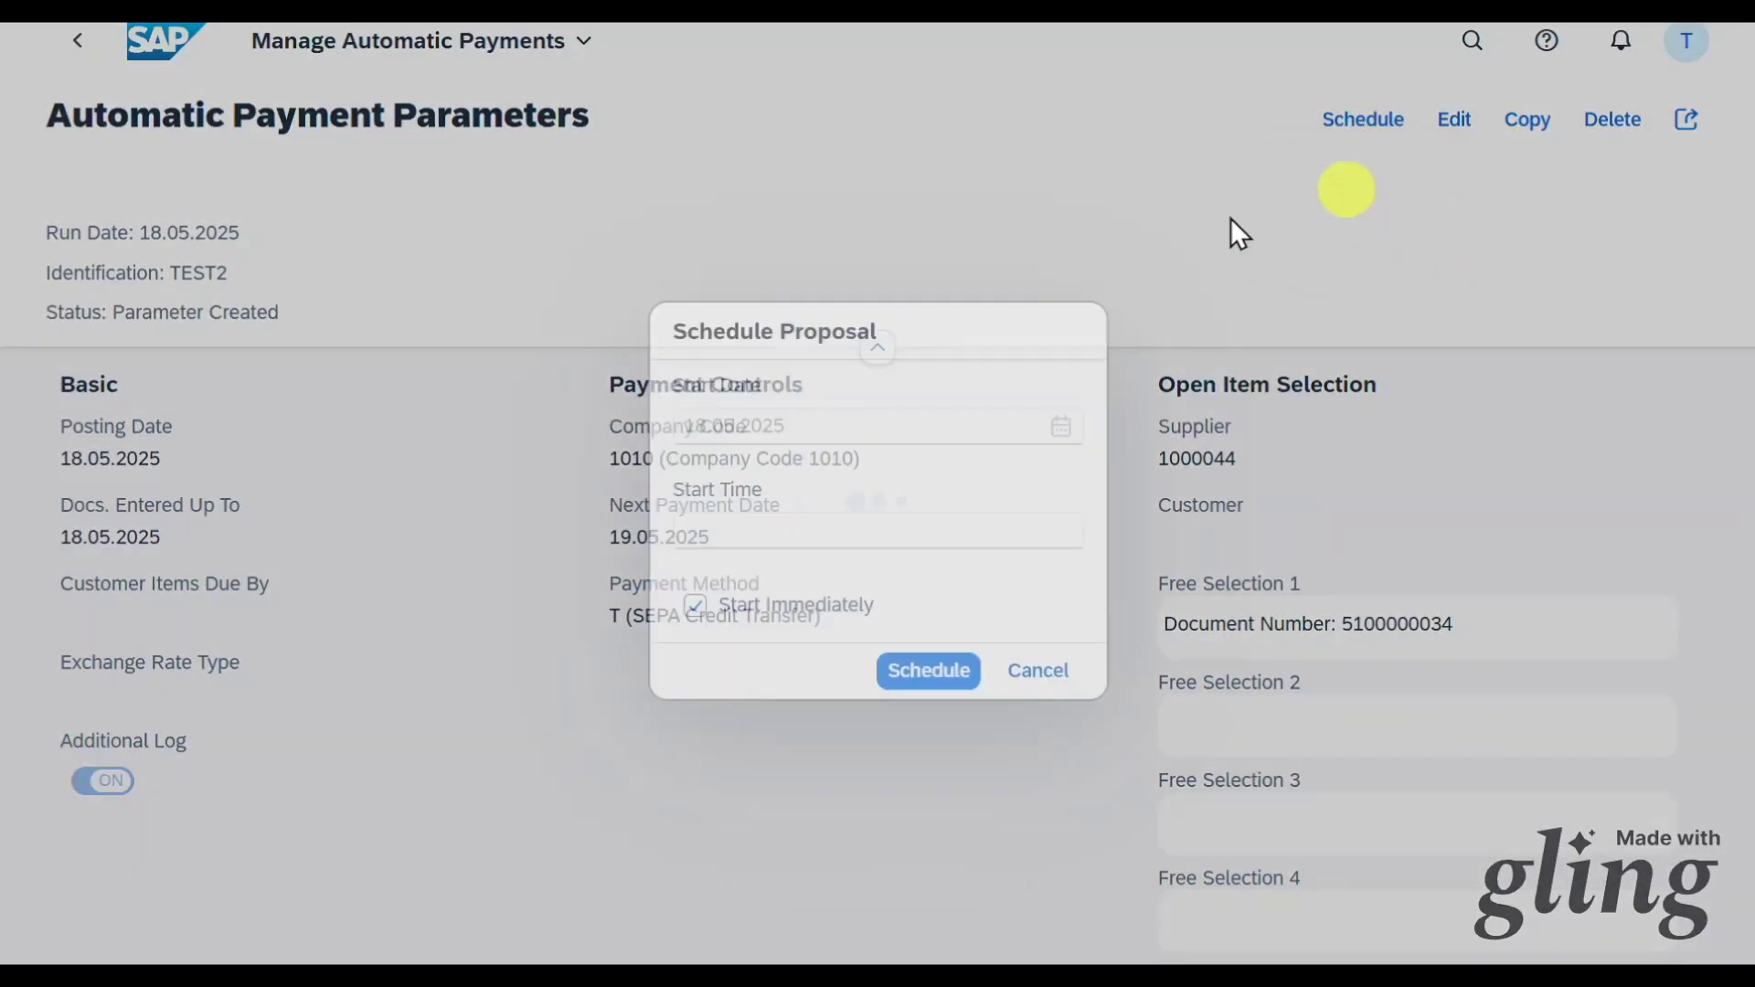
click(911, 674)
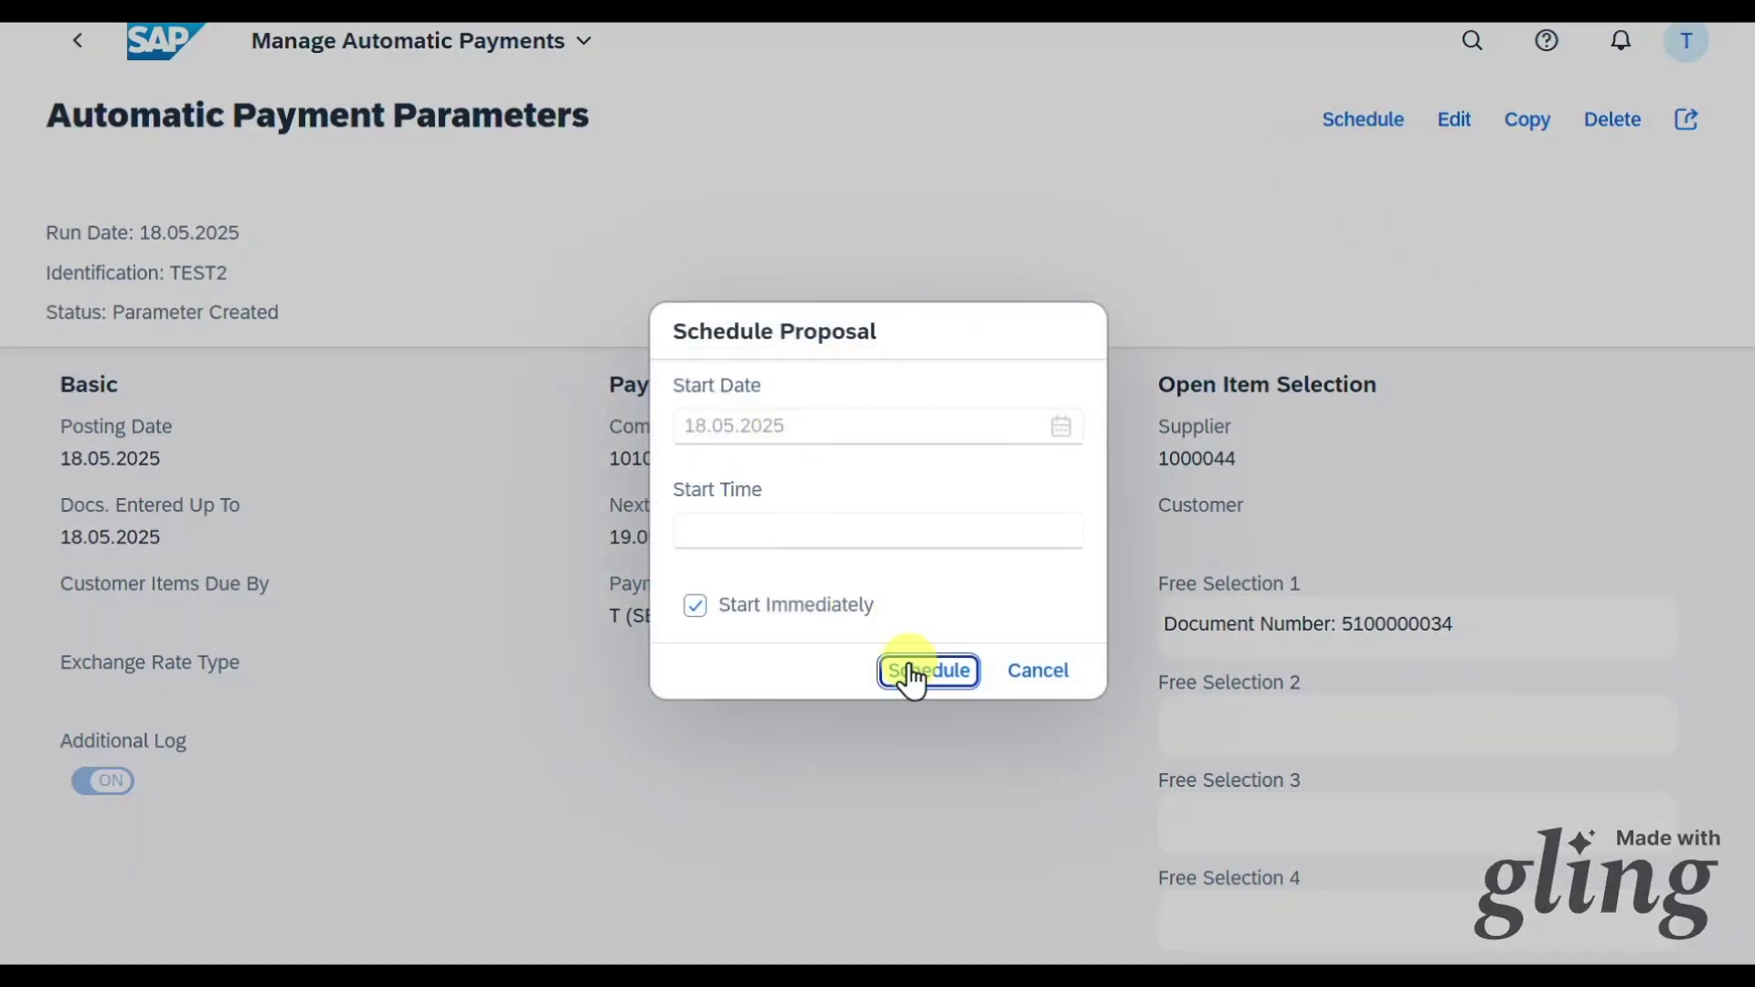
Check the invoice item in the TEST2 payment proposal and schedule the run's payment to start immediately.
click(1667, 550)
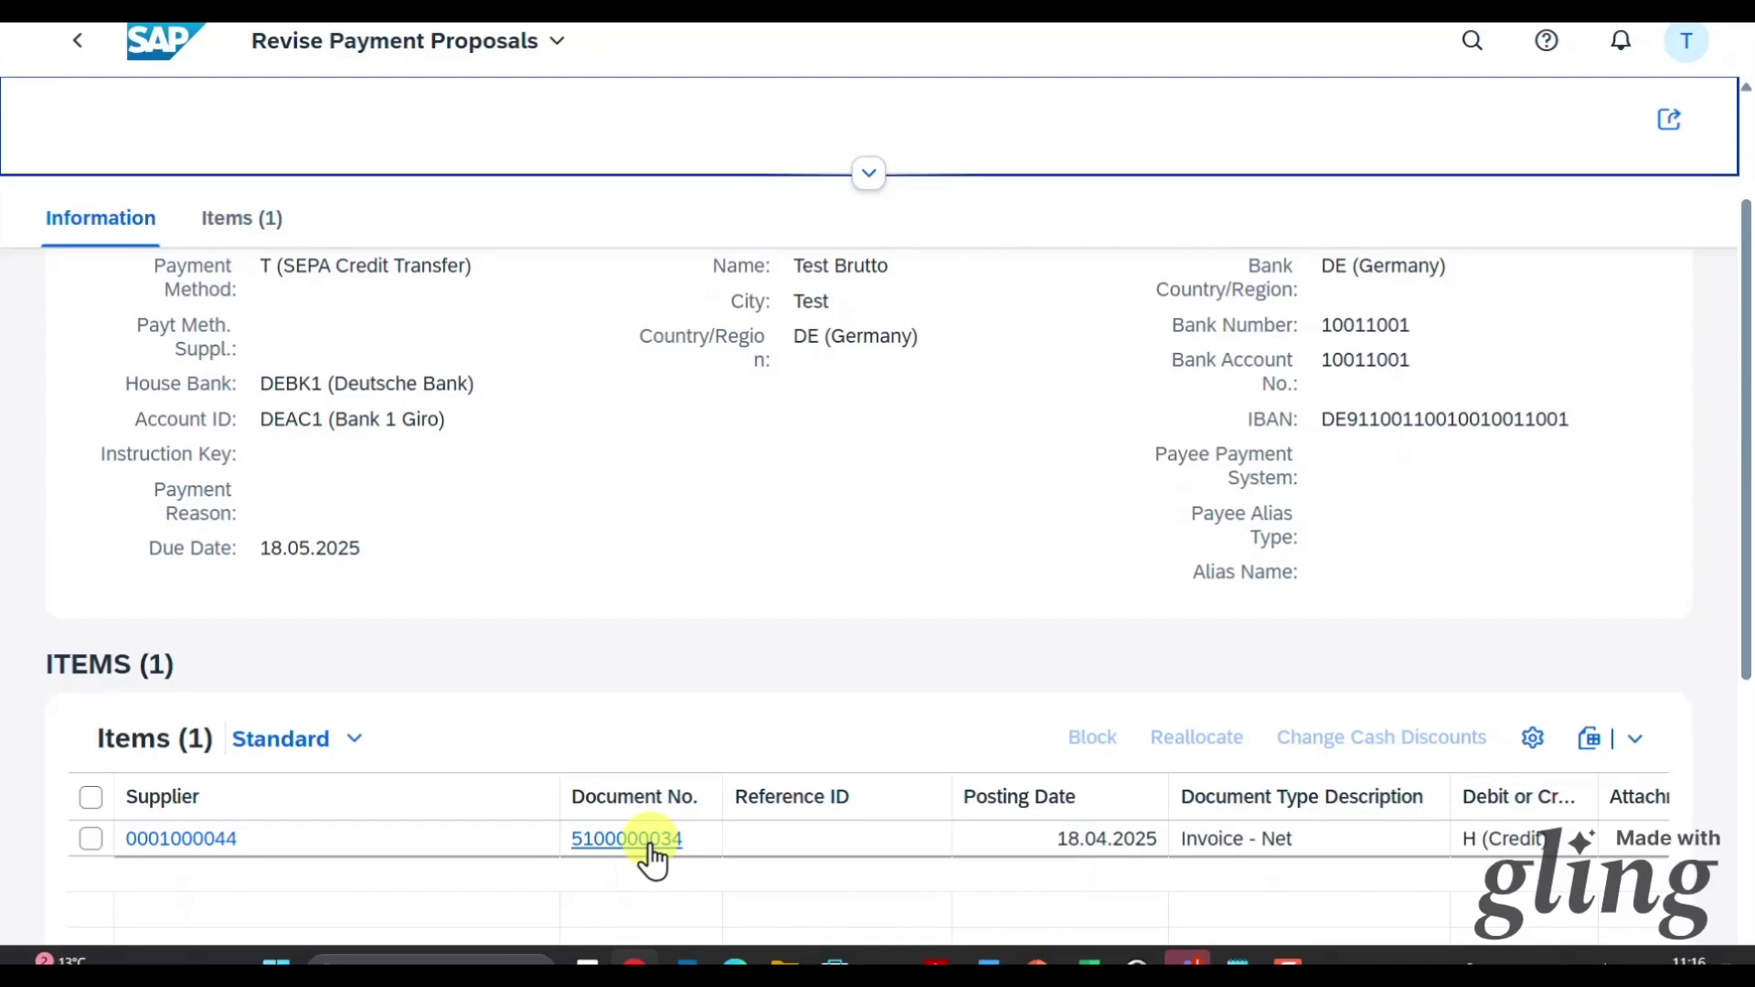
click(88, 57)
click(88, 57)
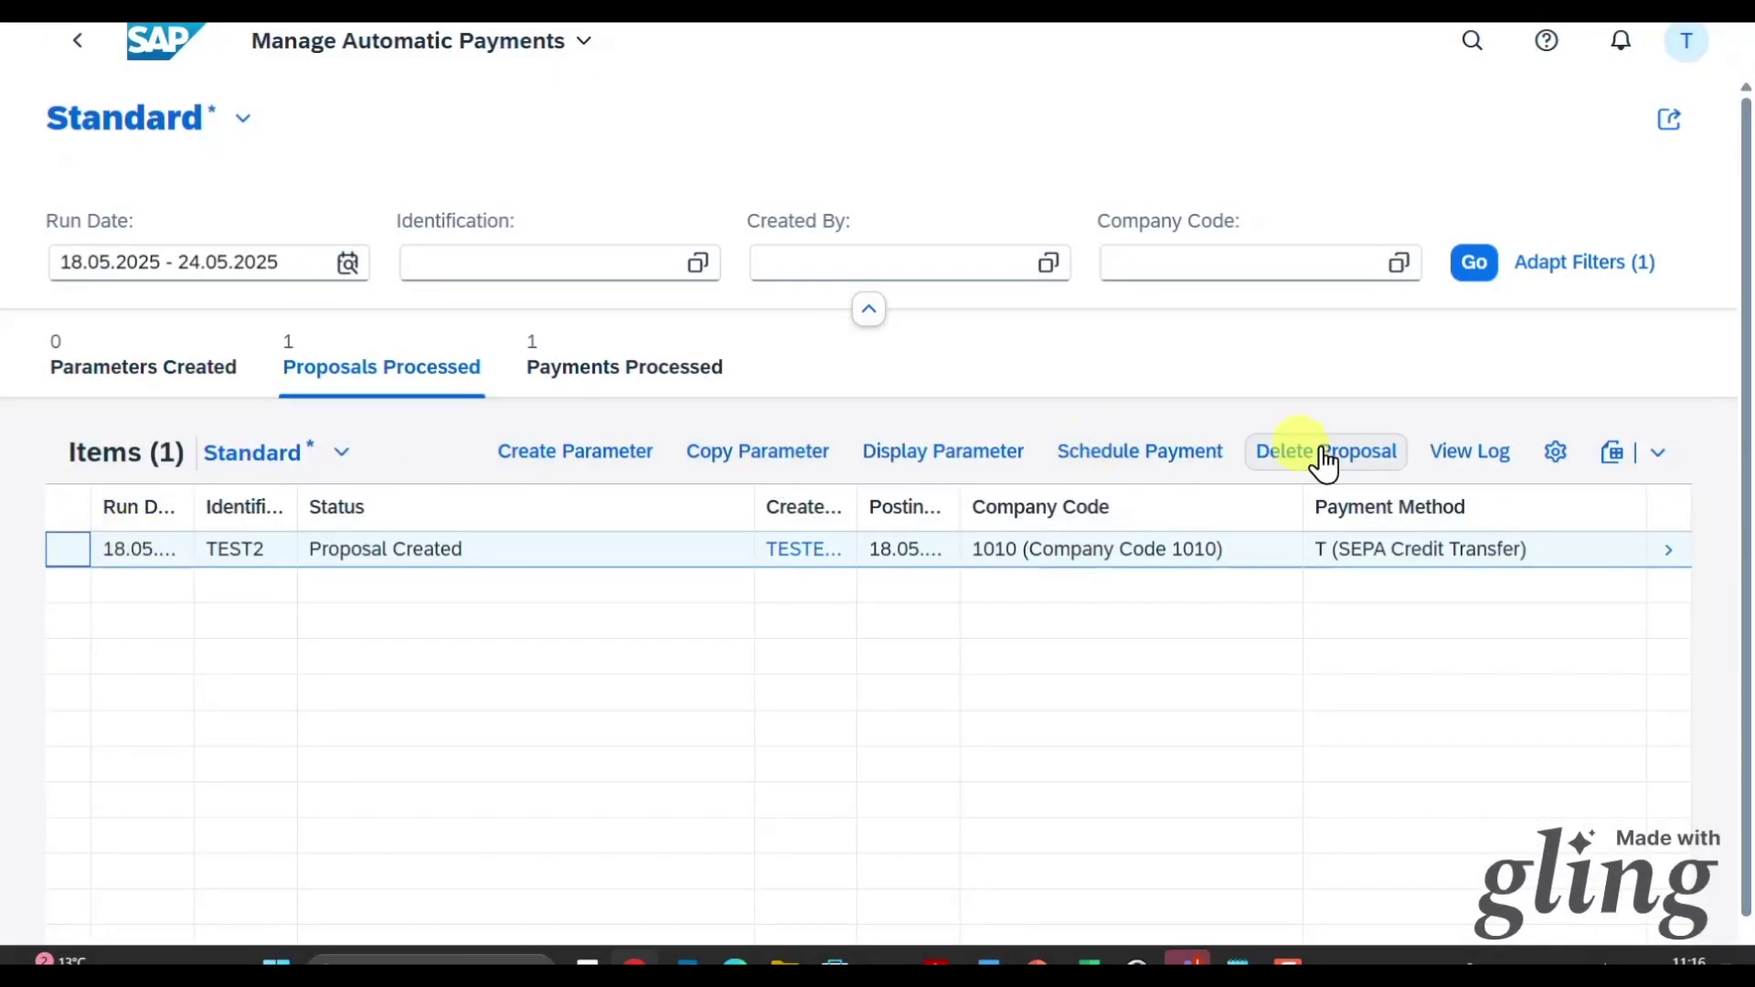
click(1204, 462)
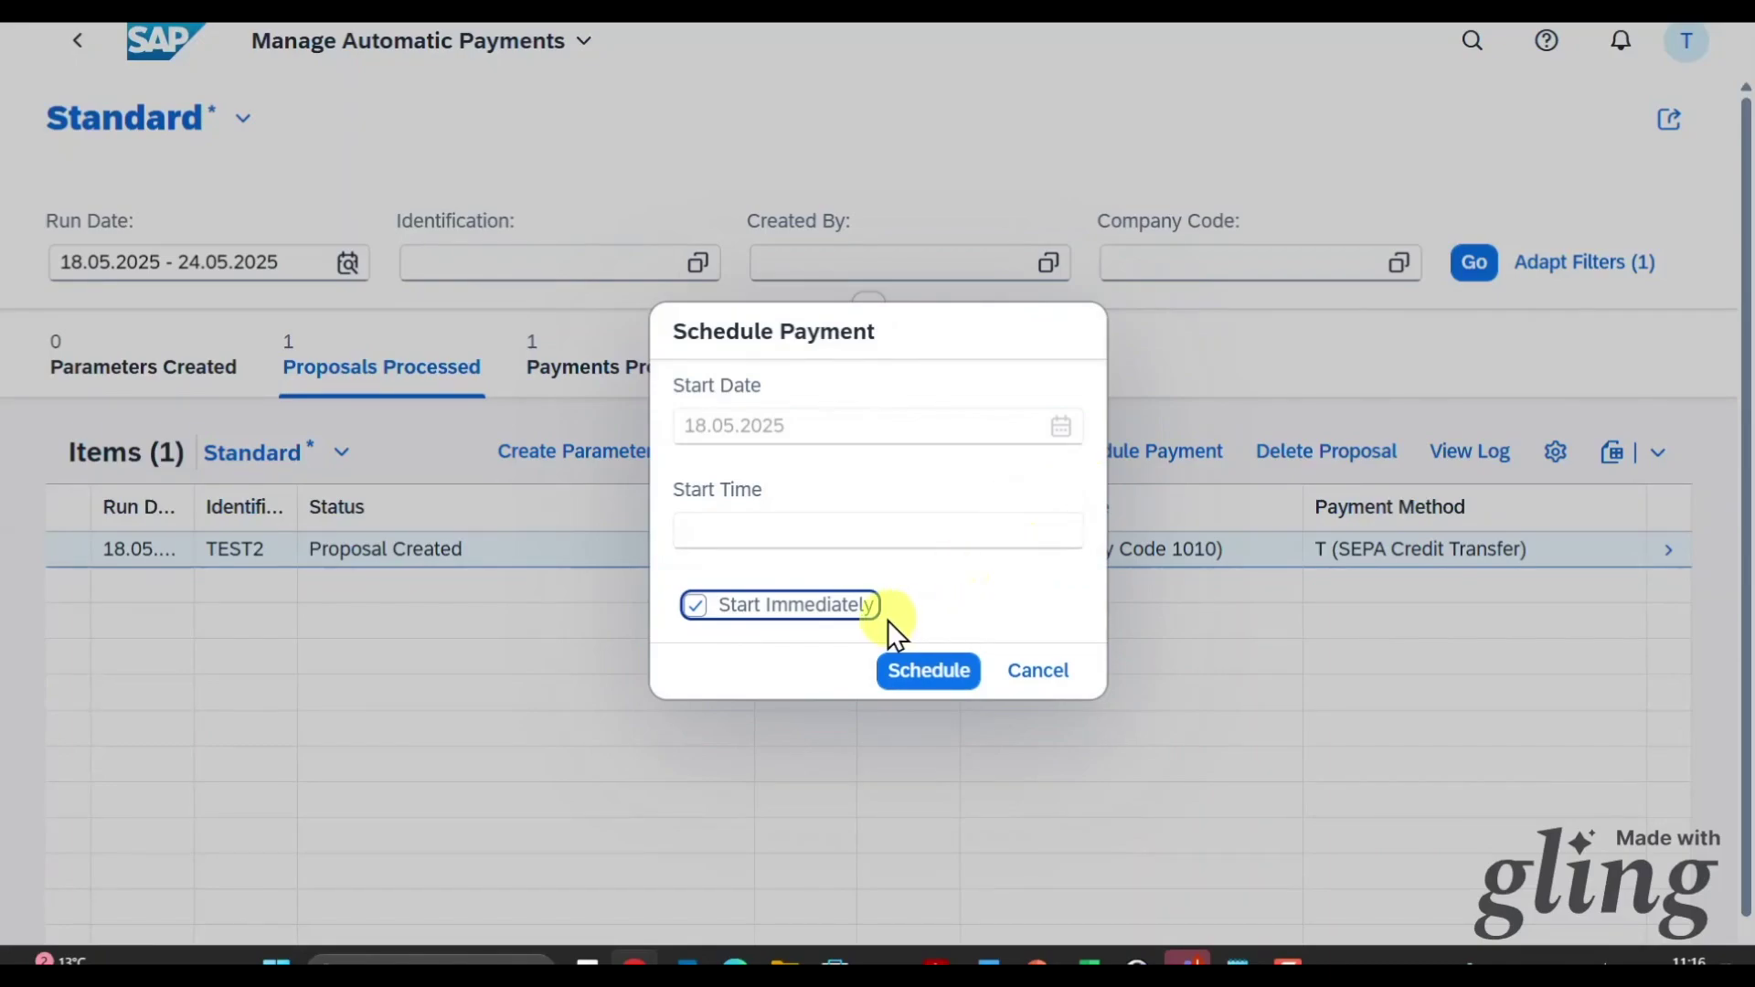
click(914, 670)
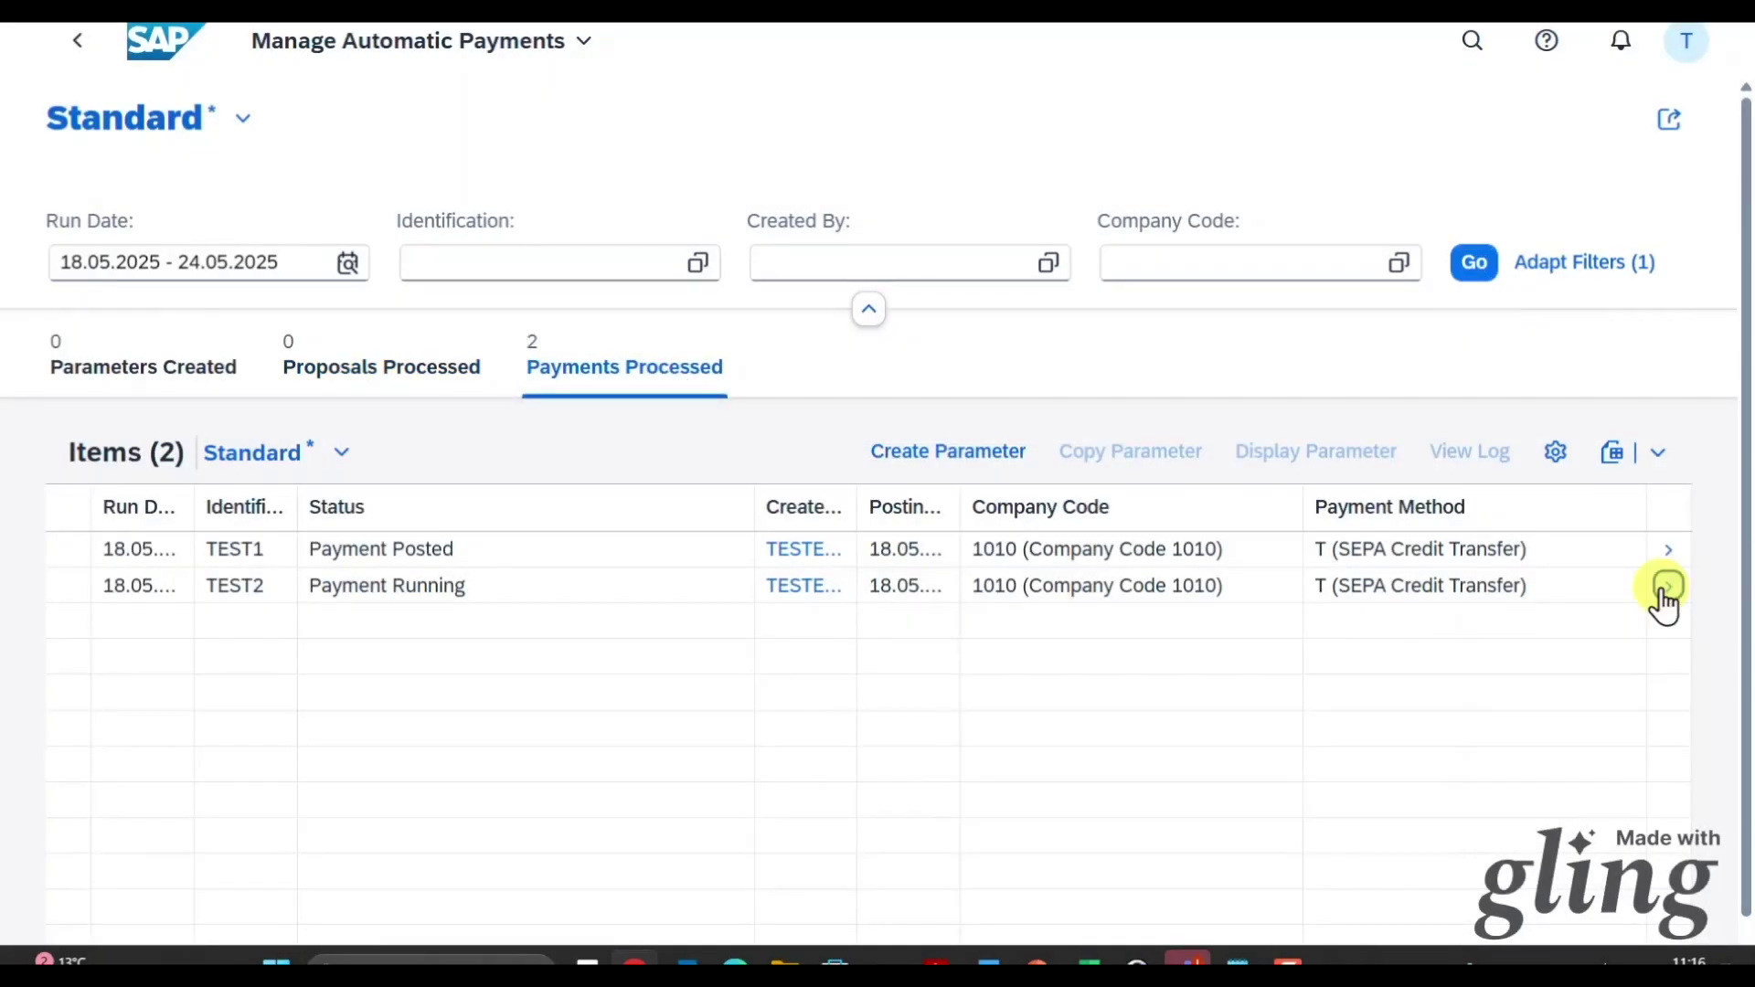
Open the journal entry of the TEST2 run's payment and examine its line items with the G/L account names fully shown.
click(1665, 587)
drag(322, 483, 634, 476)
click(343, 531)
click(564, 554)
click(327, 334)
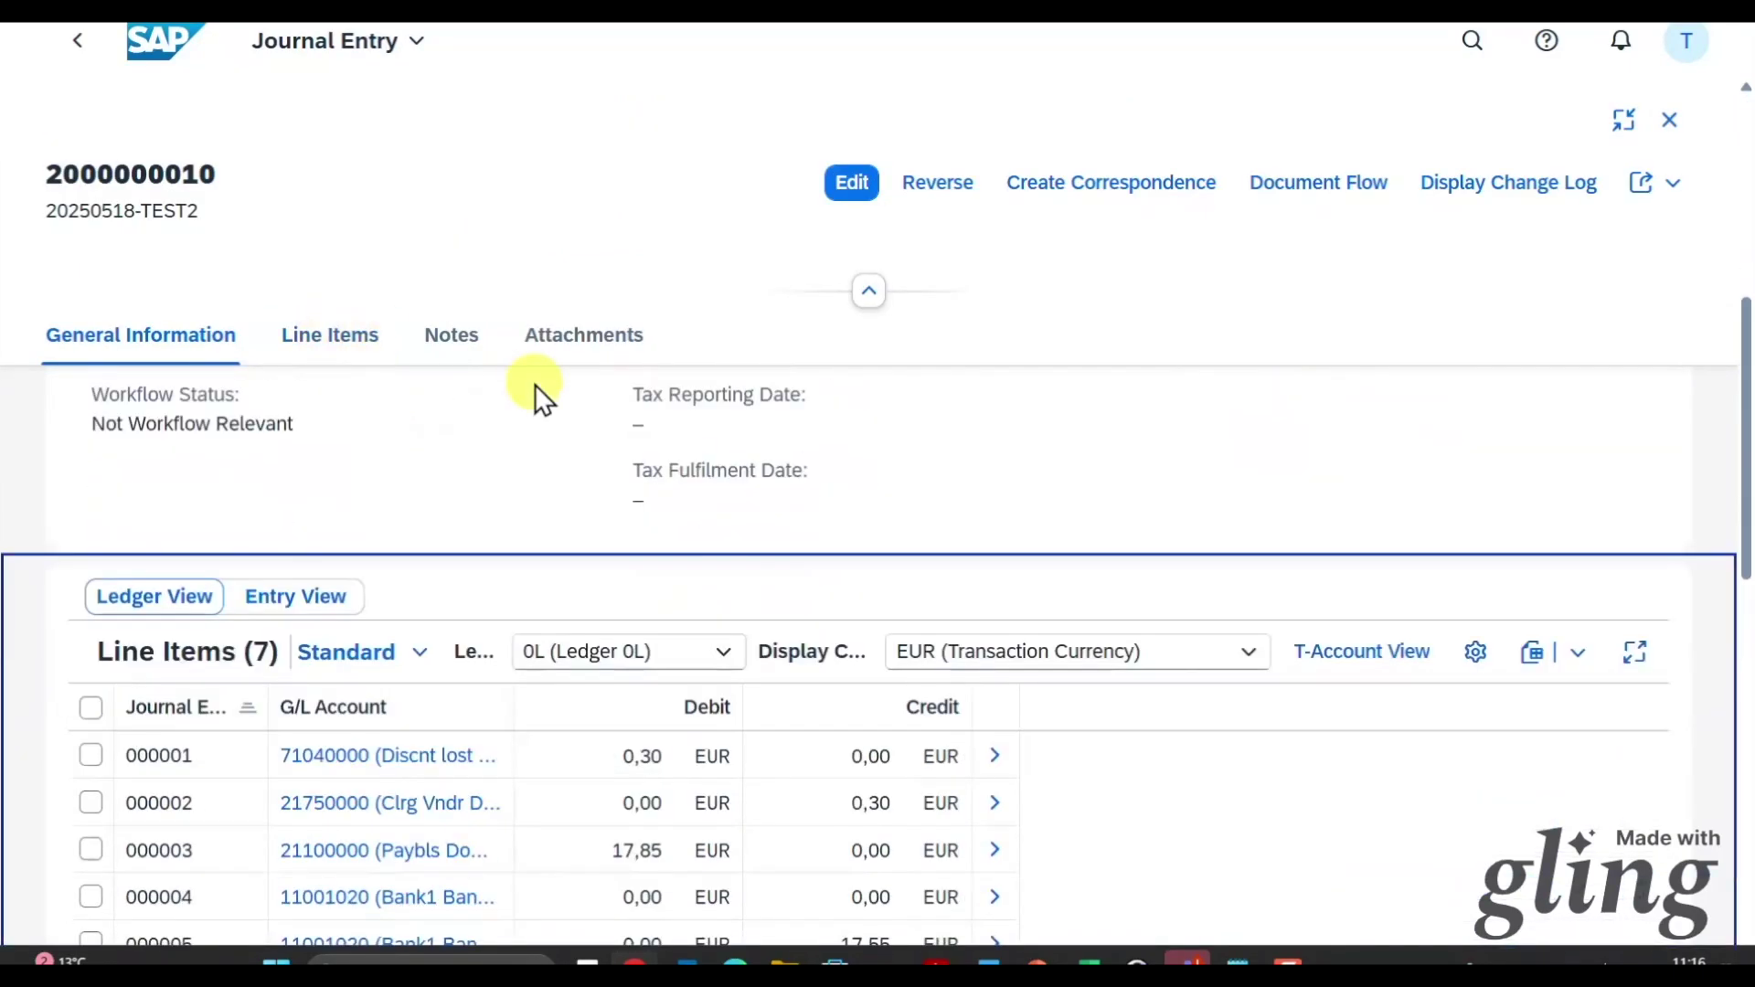
drag(514, 553, 867, 544)
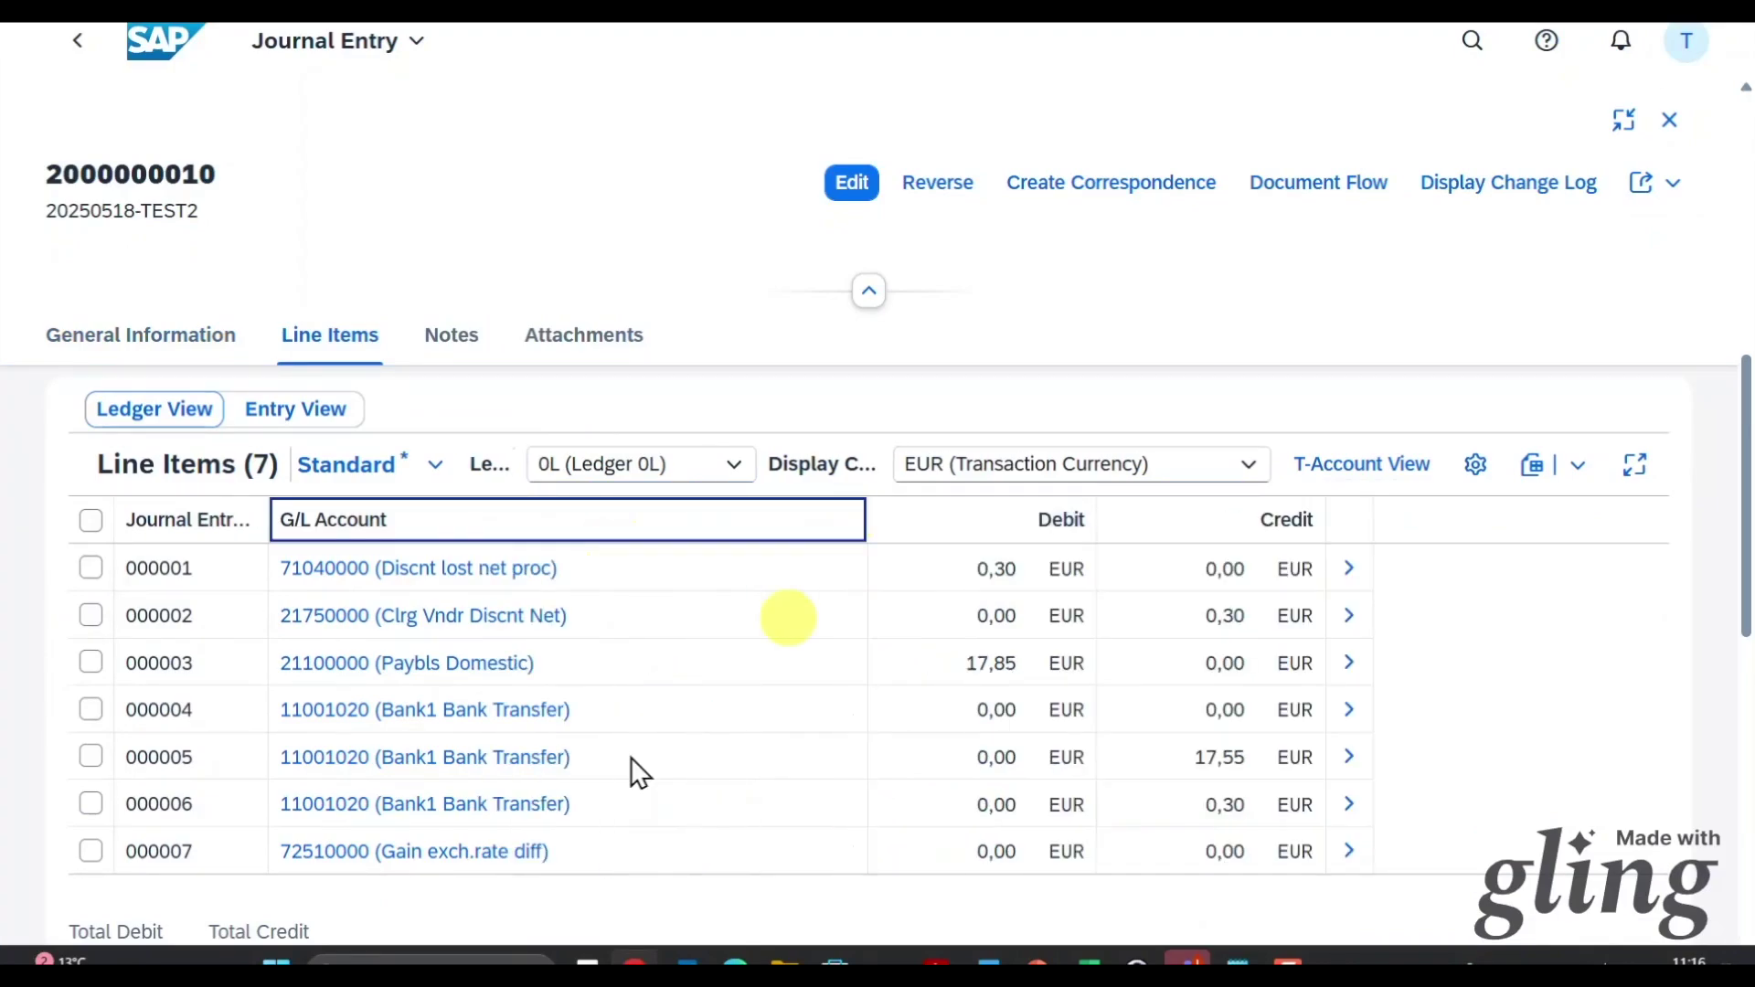